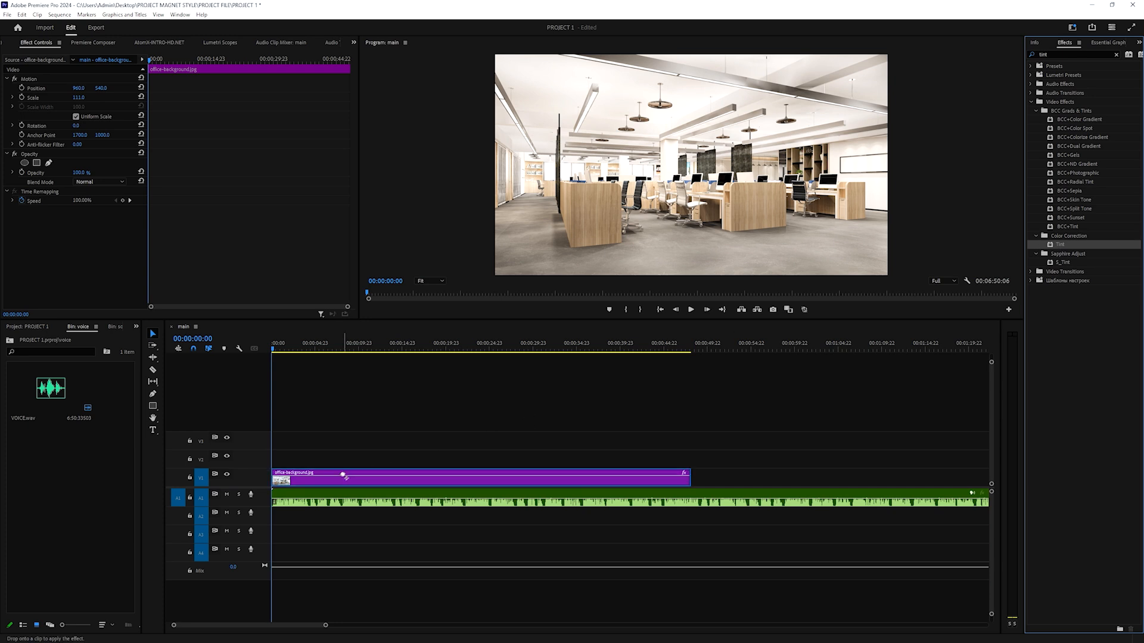
# Find the Lumetri Color effect and apply it to the office-background.jpg clip
pyautogui.doubleClick(1058, 55)
pyautogui.write('lumetri co')
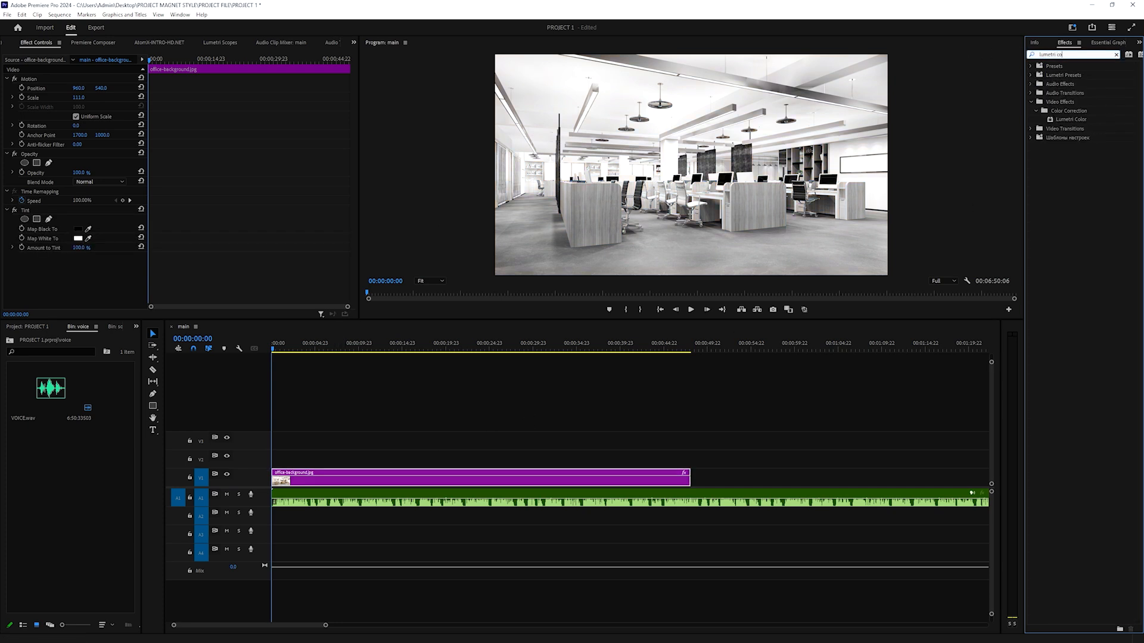
pyautogui.write('lor')
pyautogui.moveTo(1070, 119); pyautogui.dragTo(355, 477)
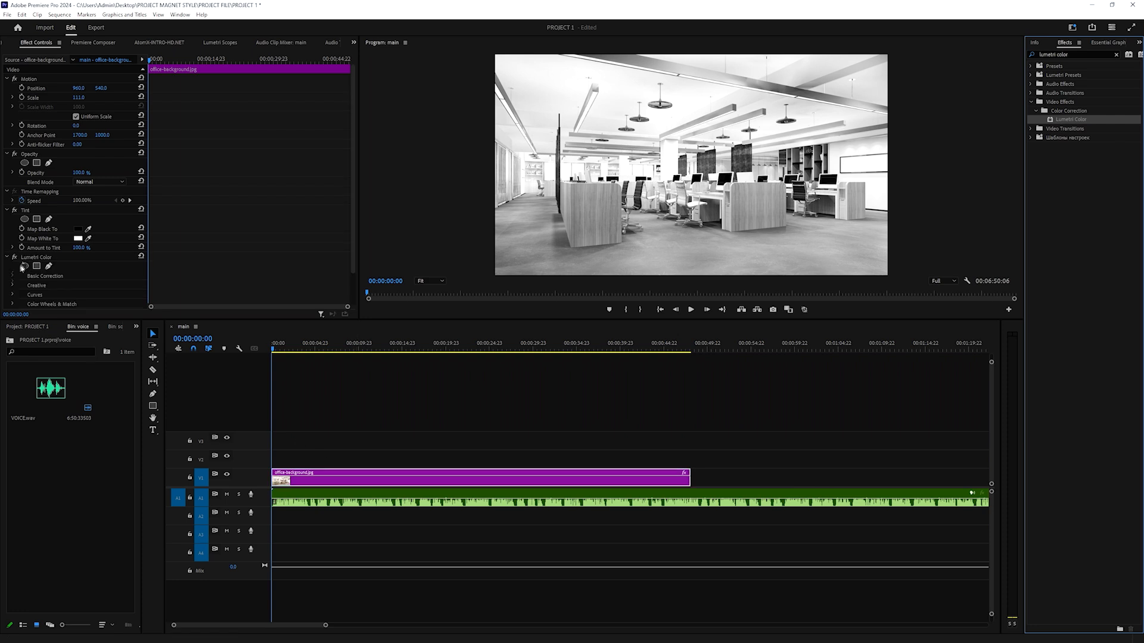
# Darken the office background in Basic Correction: Exposure -2.3, Highlights 62, Shadows -42, Whites 21 and Blacks -116
pyautogui.scroll(-1, 38, 234)
pyautogui.click(11, 240)
pyautogui.scroll(-3, 60, 233)
pyautogui.scroll(-1, 66, 233)
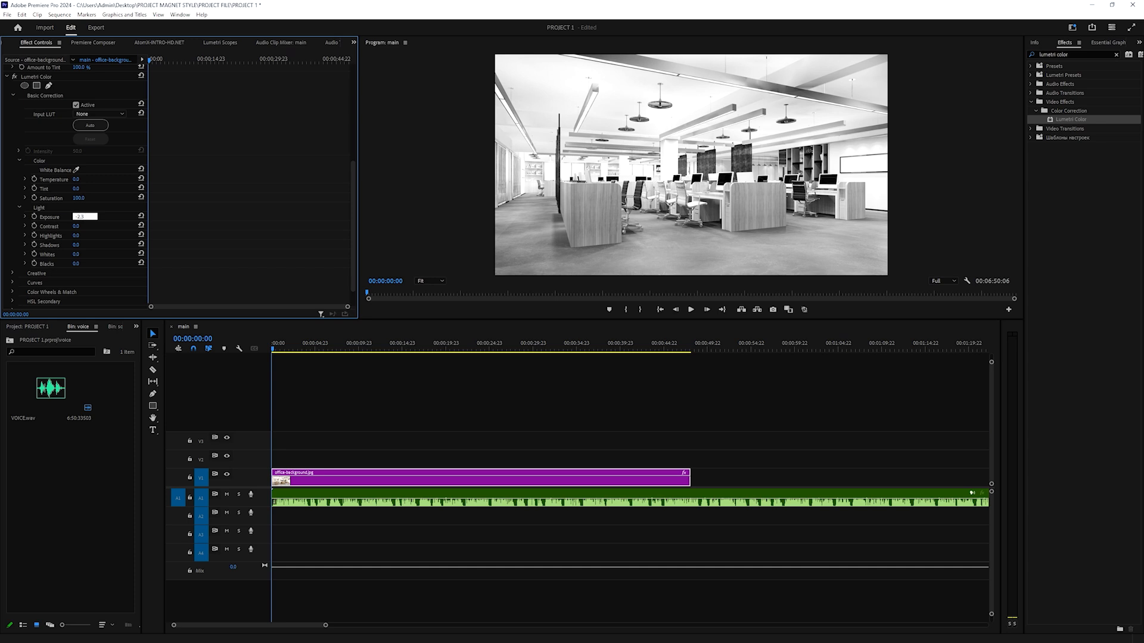
pyautogui.press('Return')
pyautogui.moveTo(76, 235)
pyautogui.mouseDown()
pyautogui.moveTo(113, 235)
pyautogui.moveTo(59, 245)
pyautogui.moveTo(85, 254)
pyautogui.mouseUp()
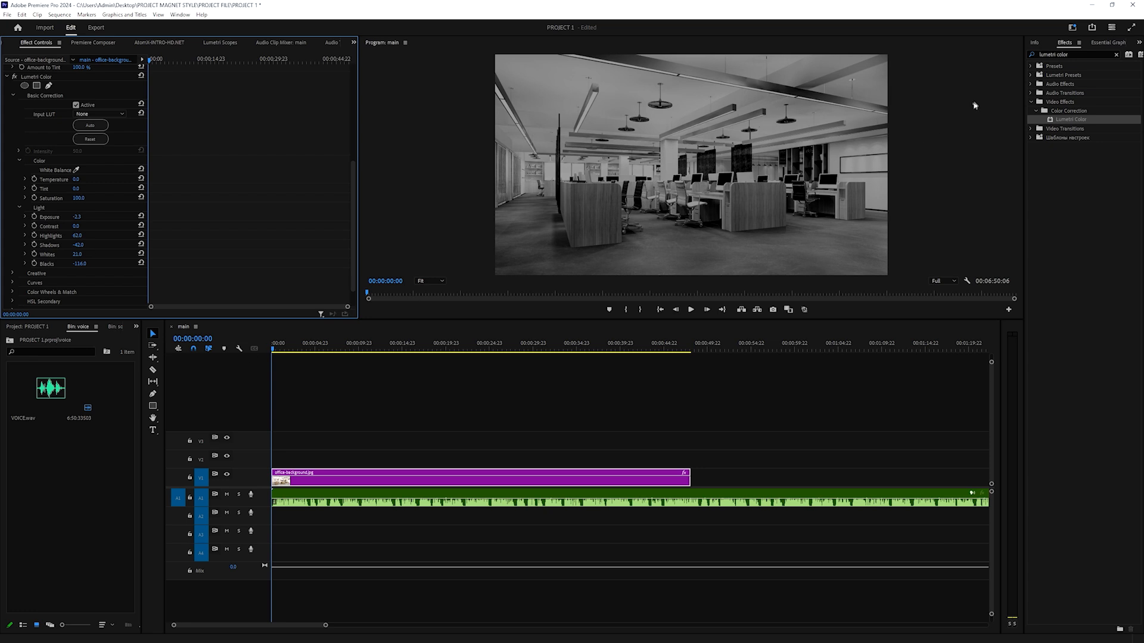
# Apply Gaussian Blur to the office background and set its Blurriness to 20
pyautogui.tripleClick(1069, 54)
pyautogui.write('gaus')
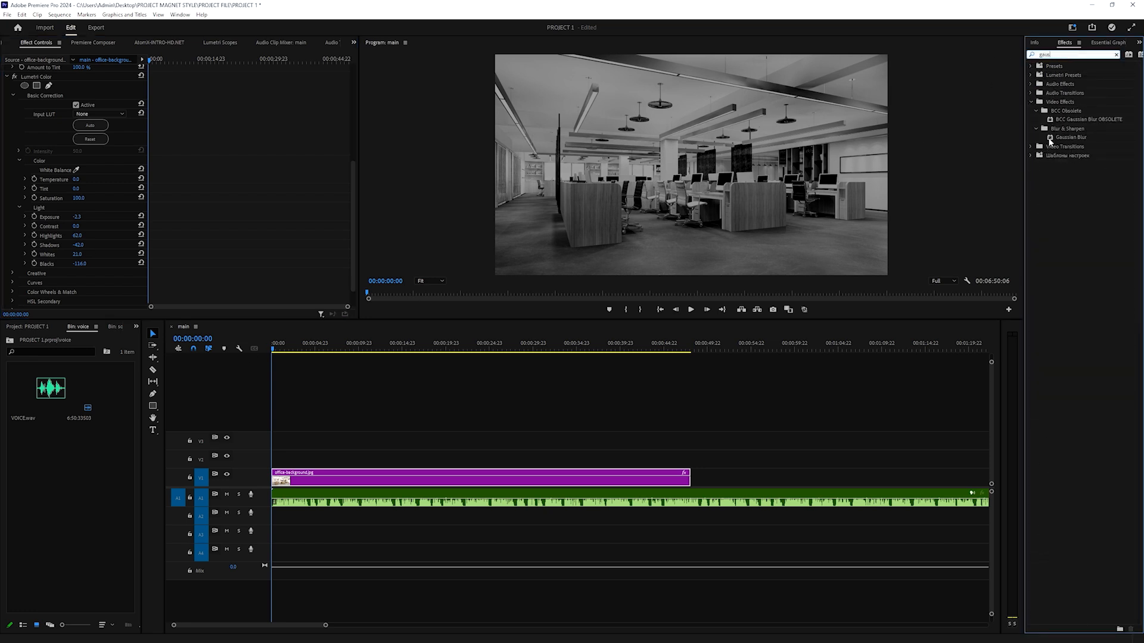
pyautogui.moveTo(1049, 141); pyautogui.dragTo(286, 476)
pyautogui.moveTo(353, 199); pyautogui.dragTo(351, 260)
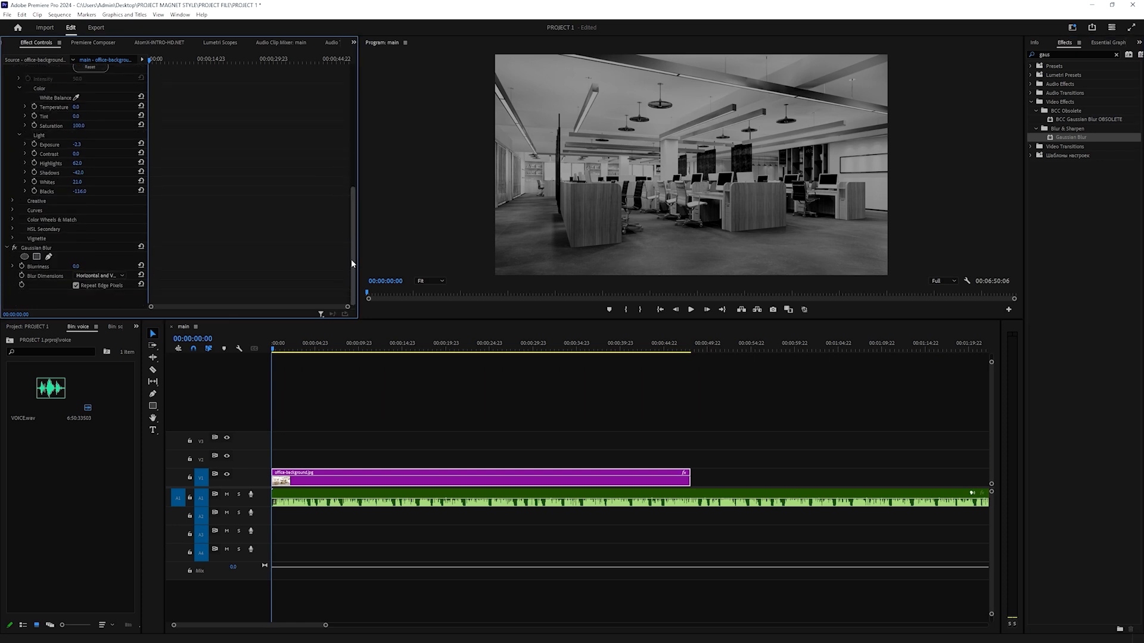
pyautogui.write('20')
pyautogui.press('Return')
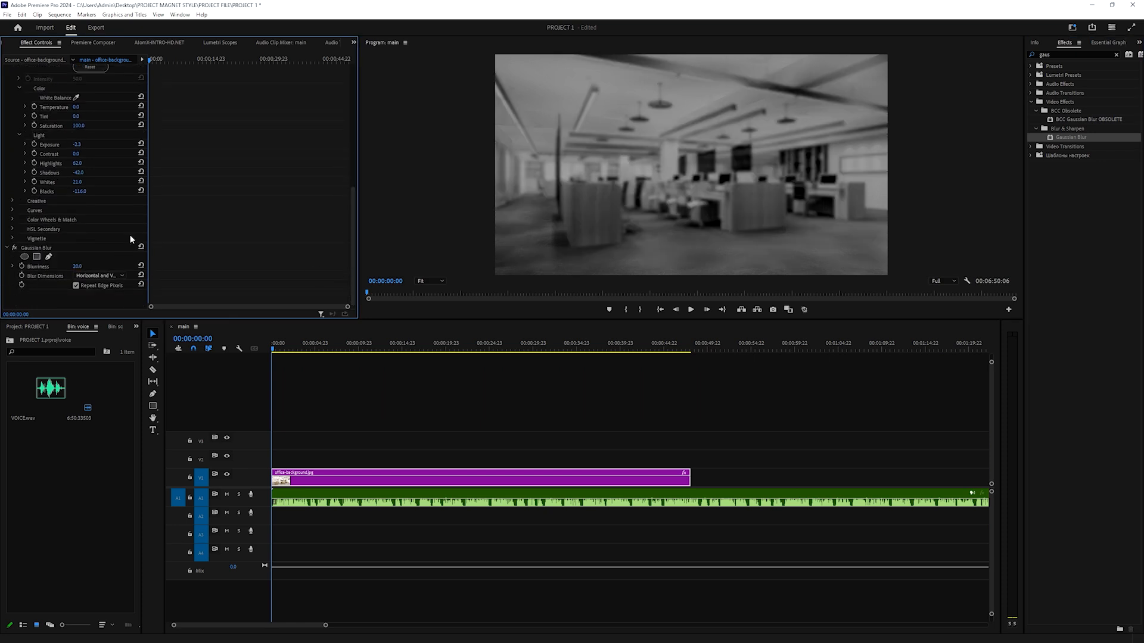
# Add man-computer.png from the source bin above the office background and trim both clips to the same end
pyautogui.click(115, 326)
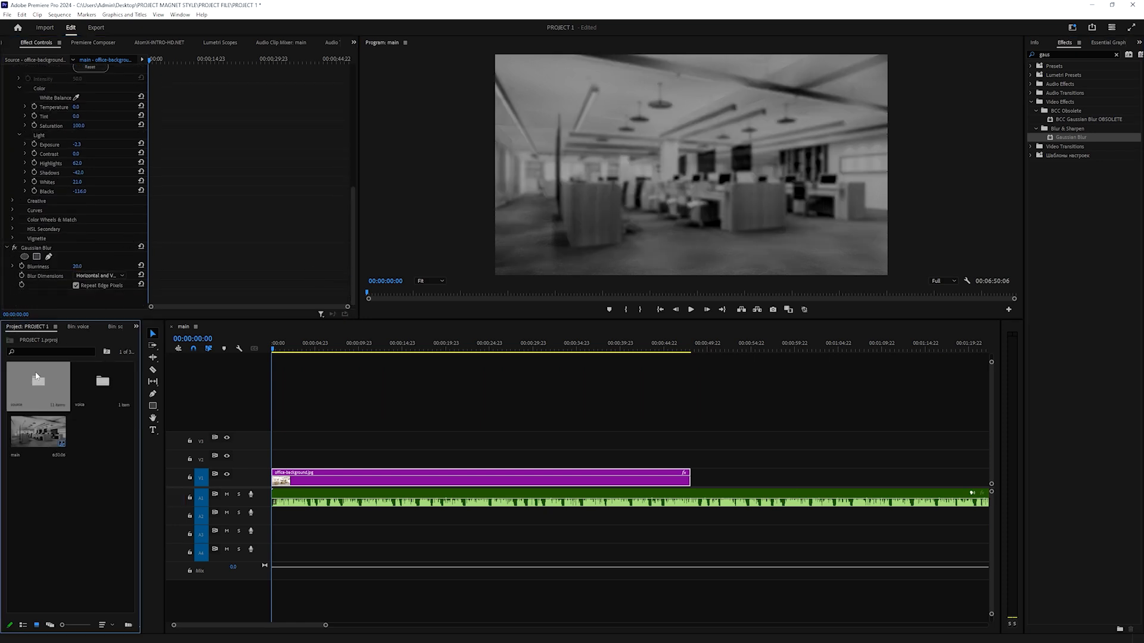
pyautogui.moveTo(140, 422); pyautogui.dragTo(200, 422)
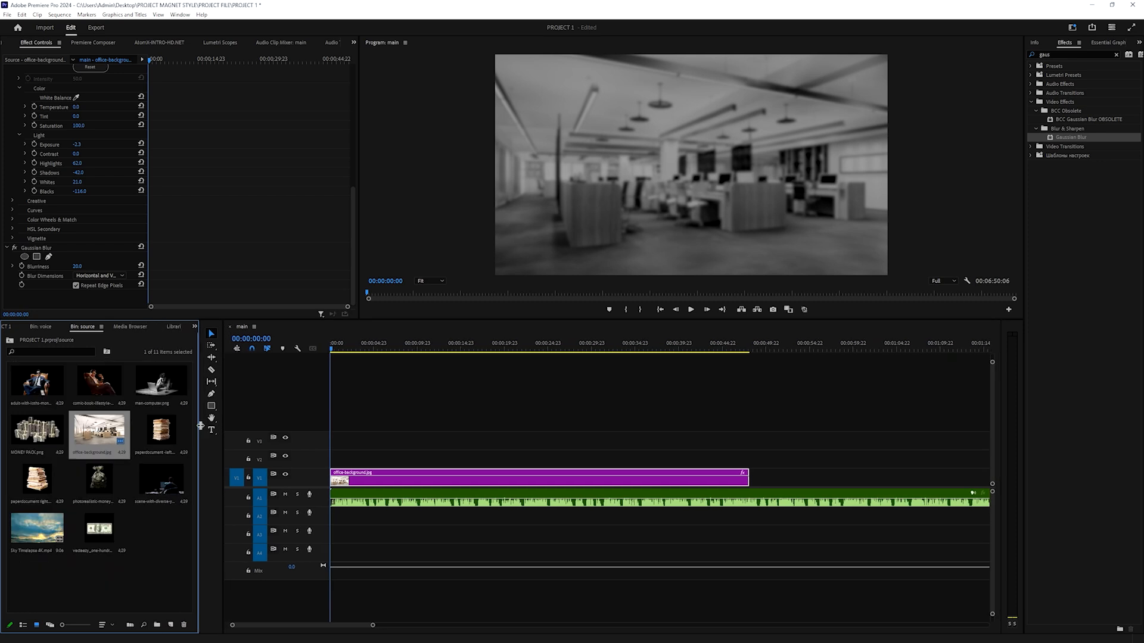
pyautogui.moveTo(162, 384); pyautogui.dragTo(265, 459)
pyautogui.moveTo(372, 460); pyautogui.dragTo(748, 470)
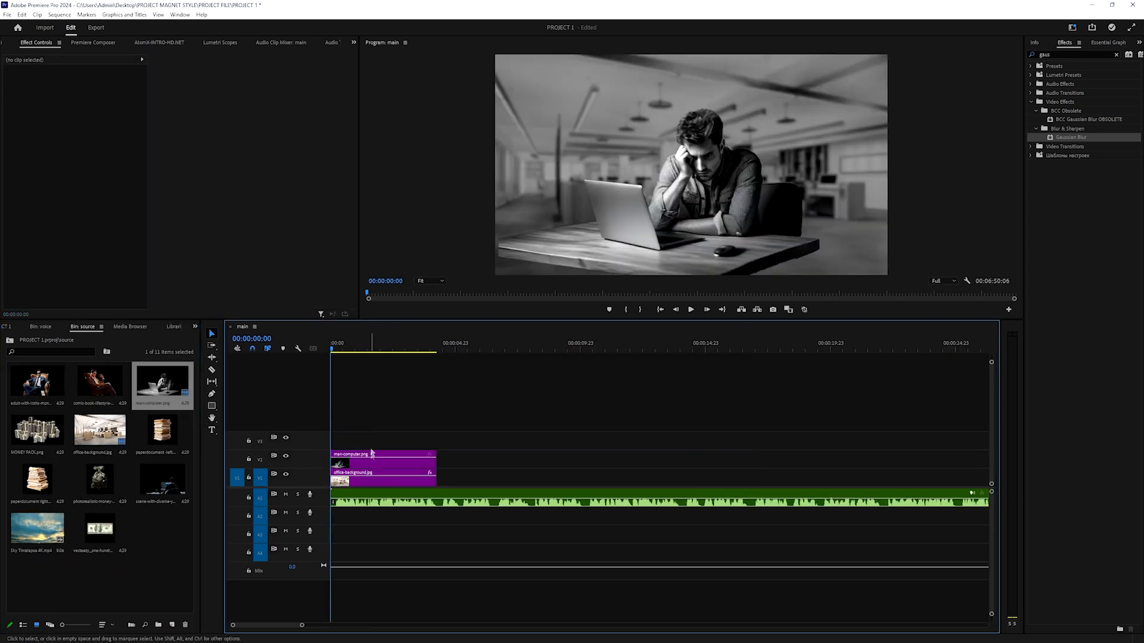
# Enlarge the man-computer.png clip to a scale of 120 and adjust its position in the frame
pyautogui.click(371, 456)
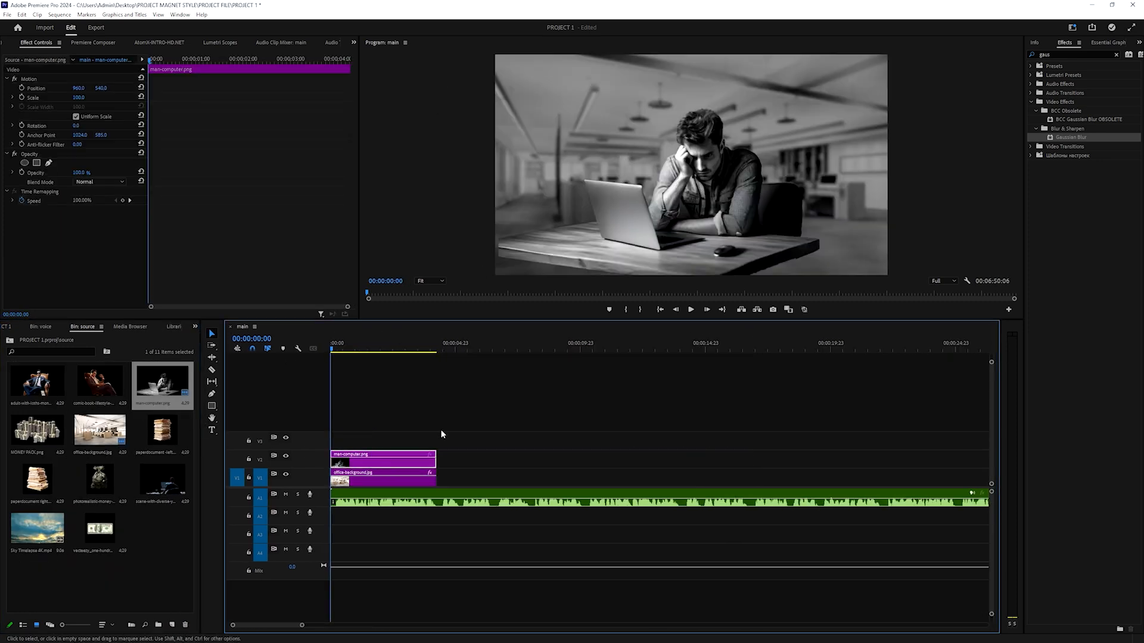
pyautogui.moveTo(78, 88); pyautogui.dragTo(1, 88)
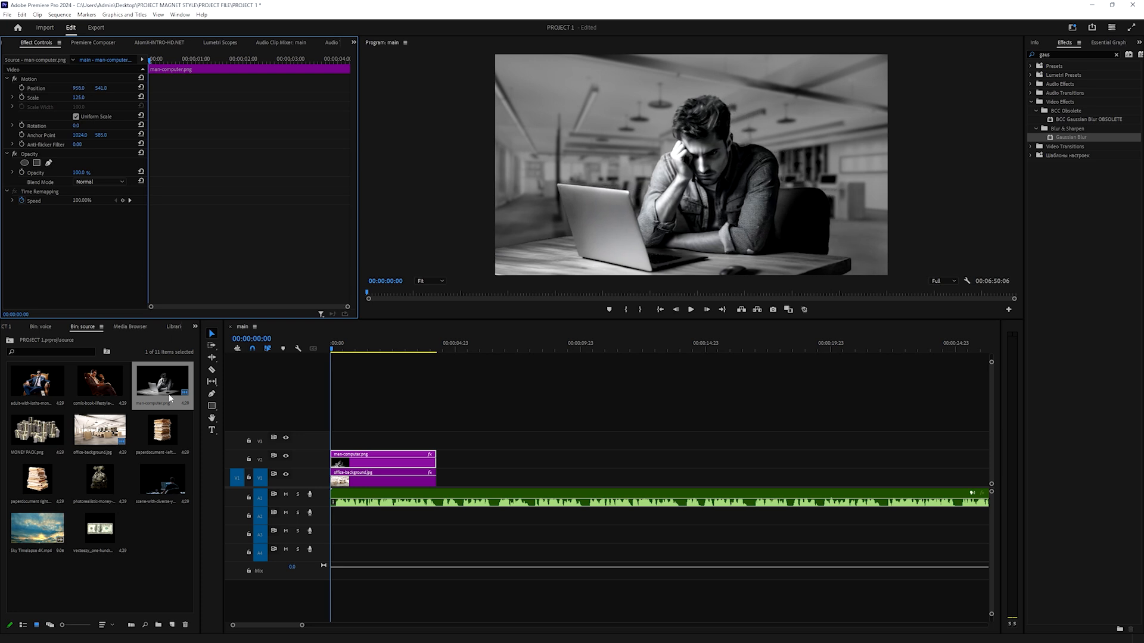
# Add paperdocument-left.png on the topmost track, place it lower left in the picture at scale 69, and shift the man to the right
pyautogui.scroll(6, 238, 450)
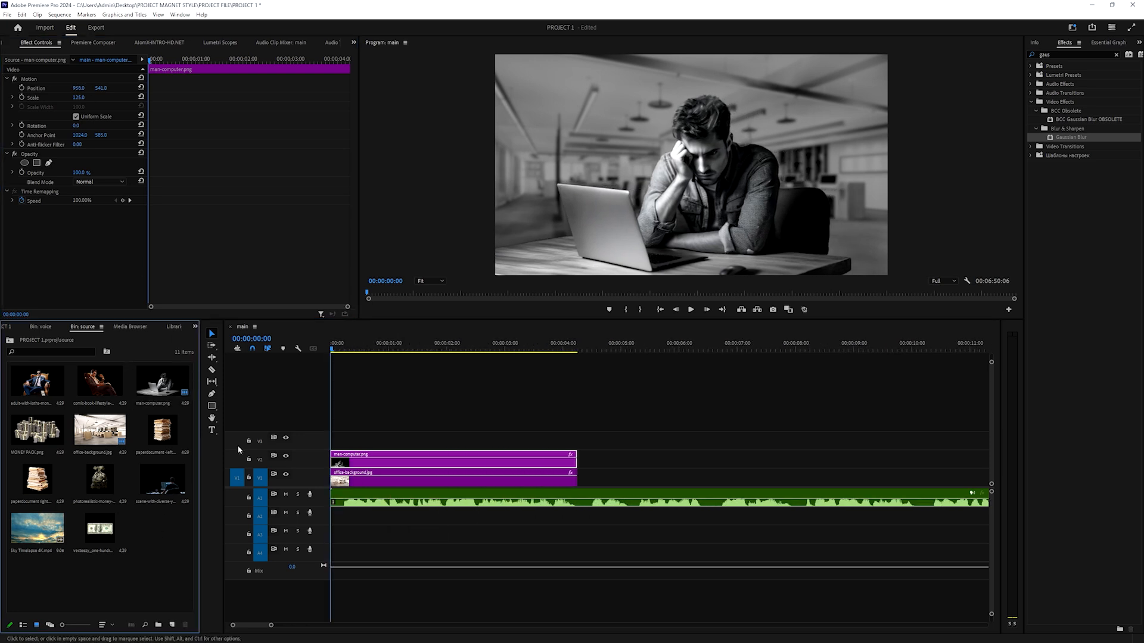
pyautogui.moveTo(140, 440); pyautogui.dragTo(367, 428)
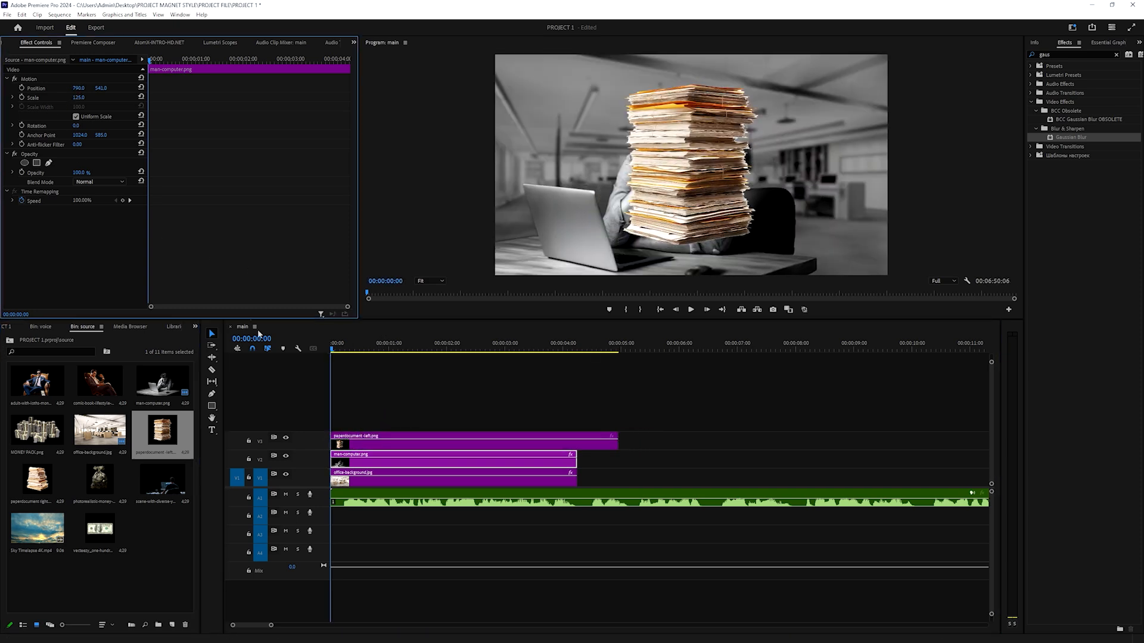
pyautogui.moveTo(84, 89); pyautogui.dragTo(200, 88)
pyautogui.moveTo(79, 88); pyautogui.dragTo(44, 88)
# Copy the background's Tint and Lumetri Color to the left paper stack and set its Highlights to 140 and Shadows to 39
pyautogui.click(452, 461)
pyautogui.click(477, 444)
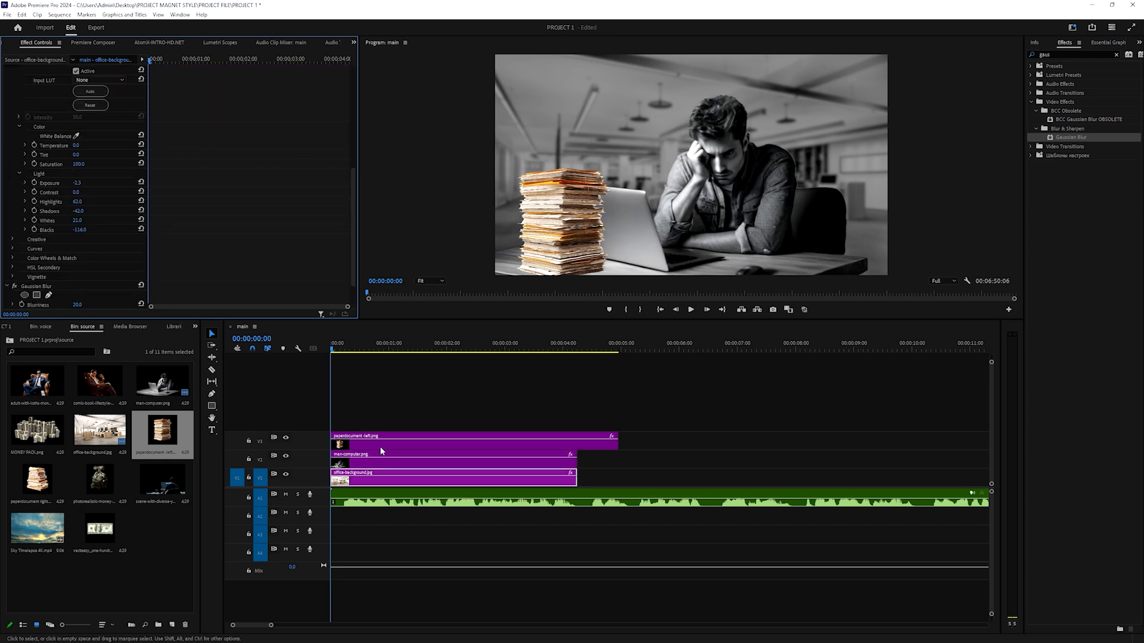
pyautogui.scroll(-2, 127, 215)
pyautogui.scroll(-3, 127, 215)
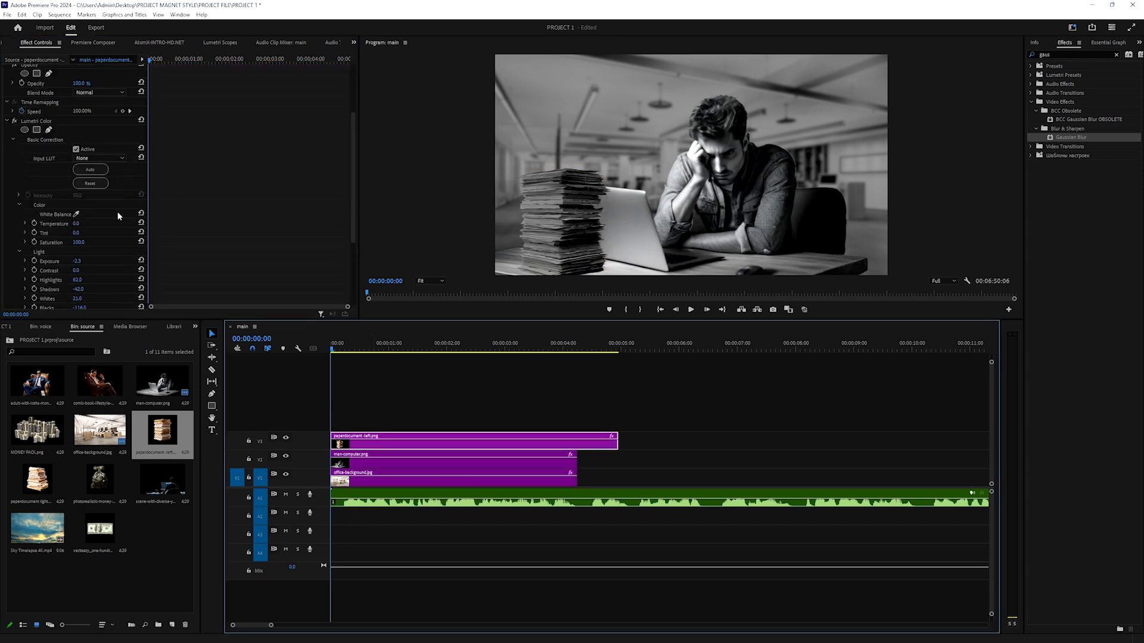
pyautogui.moveTo(78, 220); pyautogui.dragTo(92, 226)
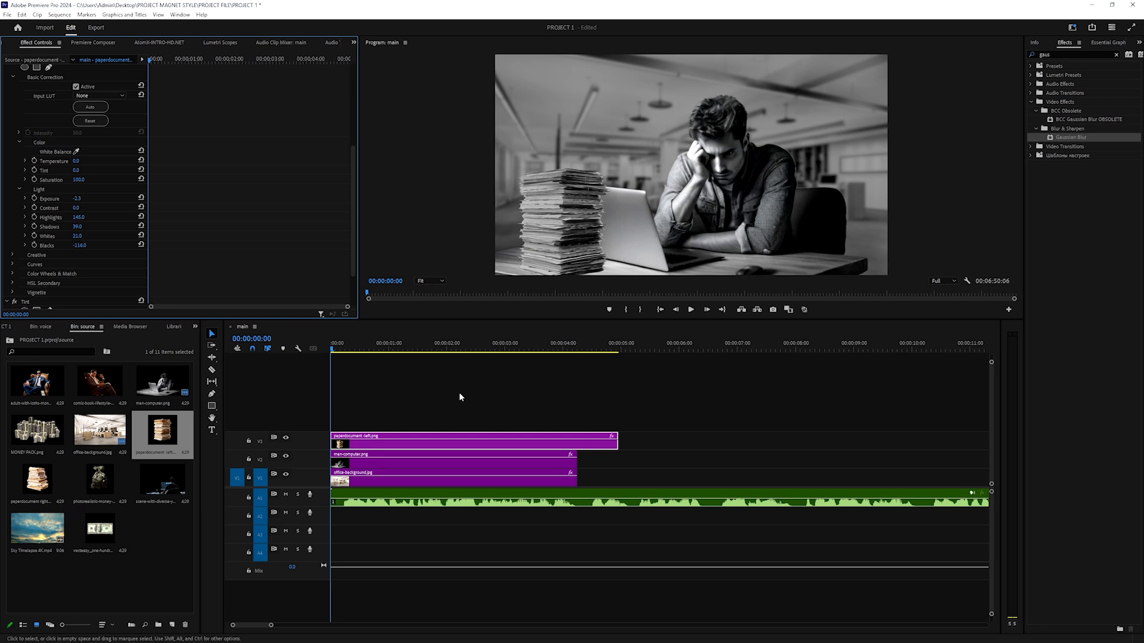
# Add paperdocument-right.png behind the man on the picture's right side and trim both paper clips to the background's length
pyautogui.moveTo(617, 442); pyautogui.dragTo(576, 442)
pyautogui.moveTo(42, 485); pyautogui.dragTo(592, 442)
pyautogui.moveTo(679, 146); pyautogui.dragTo(793, 172)
pyautogui.moveTo(100, 91); pyautogui.dragTo(95, 93)
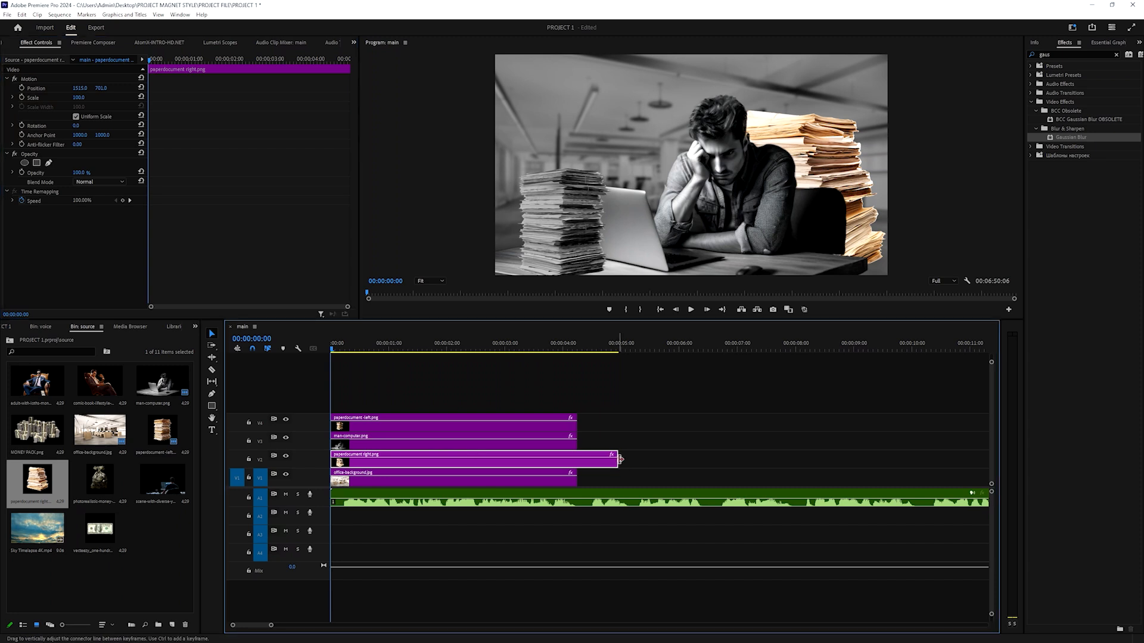
pyautogui.moveTo(617, 462); pyautogui.dragTo(576, 462)
# Enlarge the man-computer.png clip to scale 136 and reposition it to about 945, 534
pyautogui.click(405, 441)
pyautogui.moveTo(79, 88); pyautogui.dragTo(27, 88)
pyautogui.moveTo(27, 88); pyautogui.dragTo(71, 88)
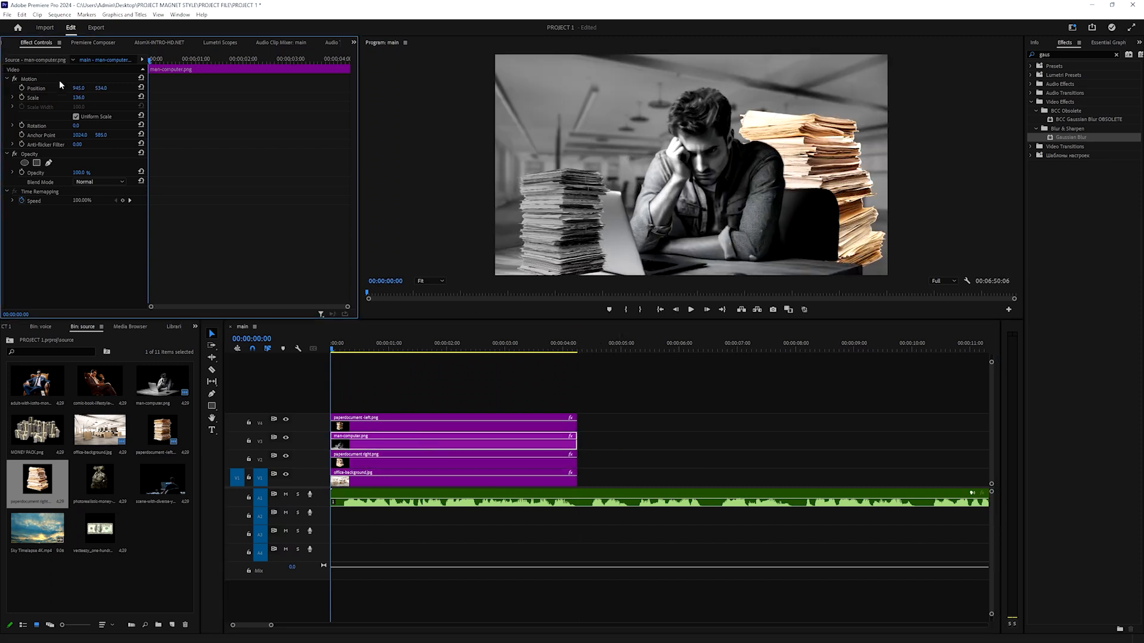
# Copy the Lumetri Color and Tint effects from the left paper stack to the paperdocument-right.png clip
pyautogui.click(352, 428)
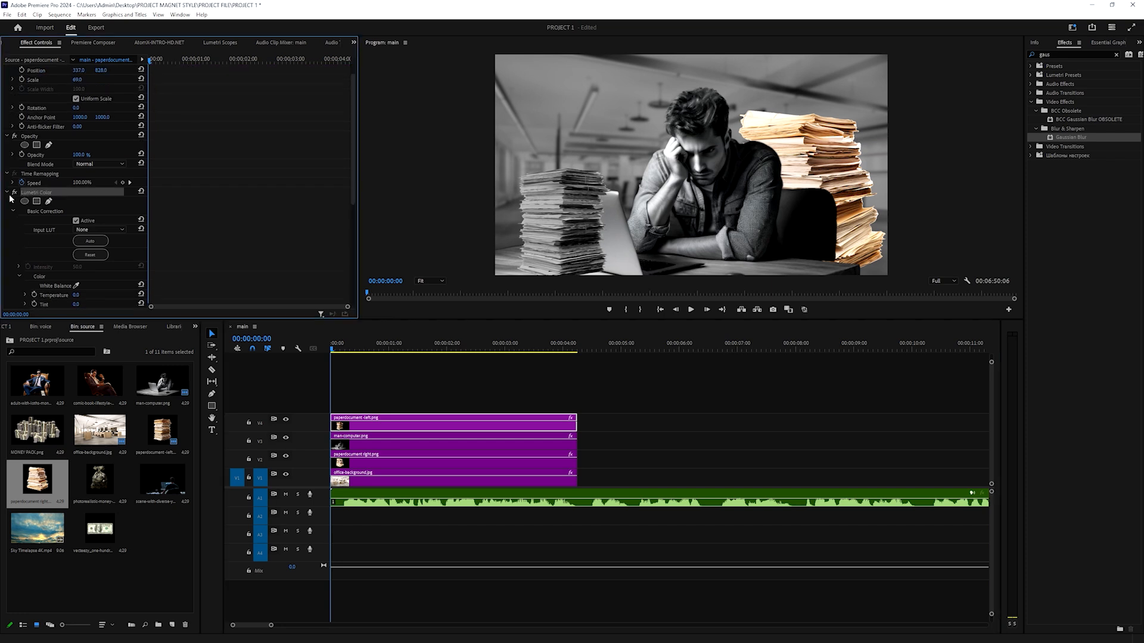
pyautogui.click(9, 211)
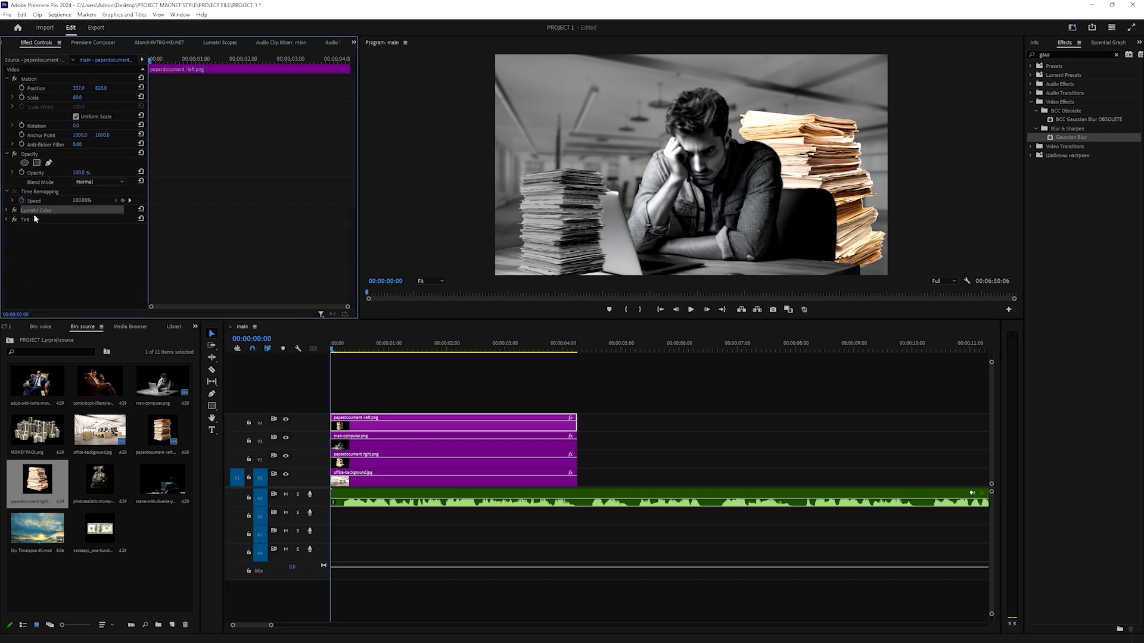
pyautogui.keyDown('ctrl'); pyautogui.click(34, 218); pyautogui.keyUp('ctrl')
pyautogui.click(356, 453)
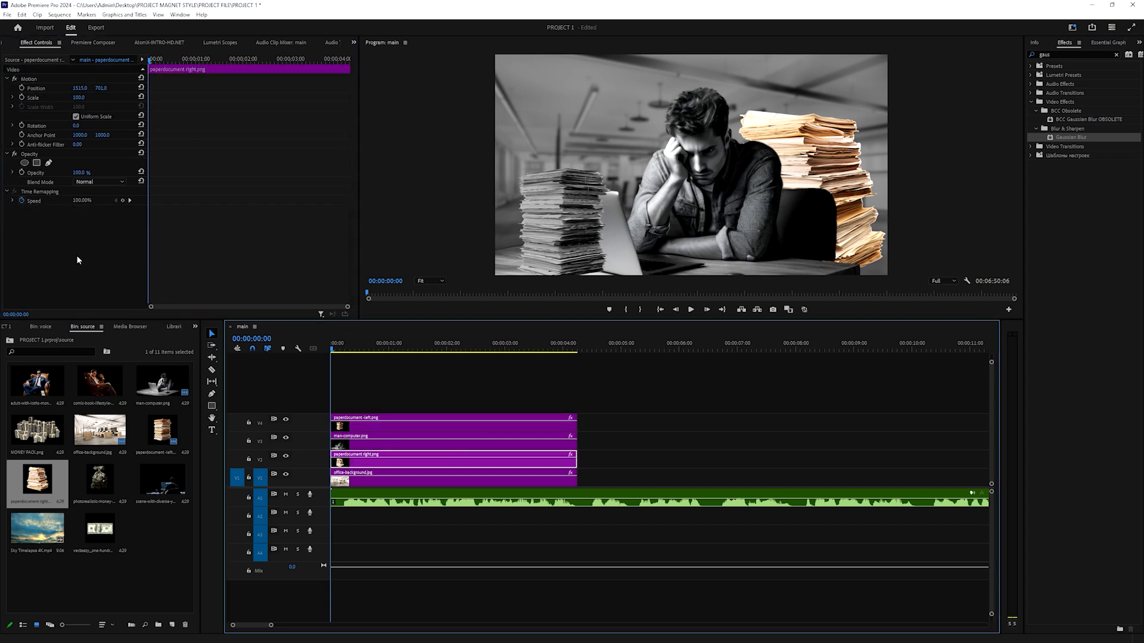
pyautogui.hotkey('ctrl', 'v')
# Set the Lumetri Color Shadows of the right paper stack to -59
pyautogui.click(7, 211)
pyautogui.scroll(-5, 55, 231)
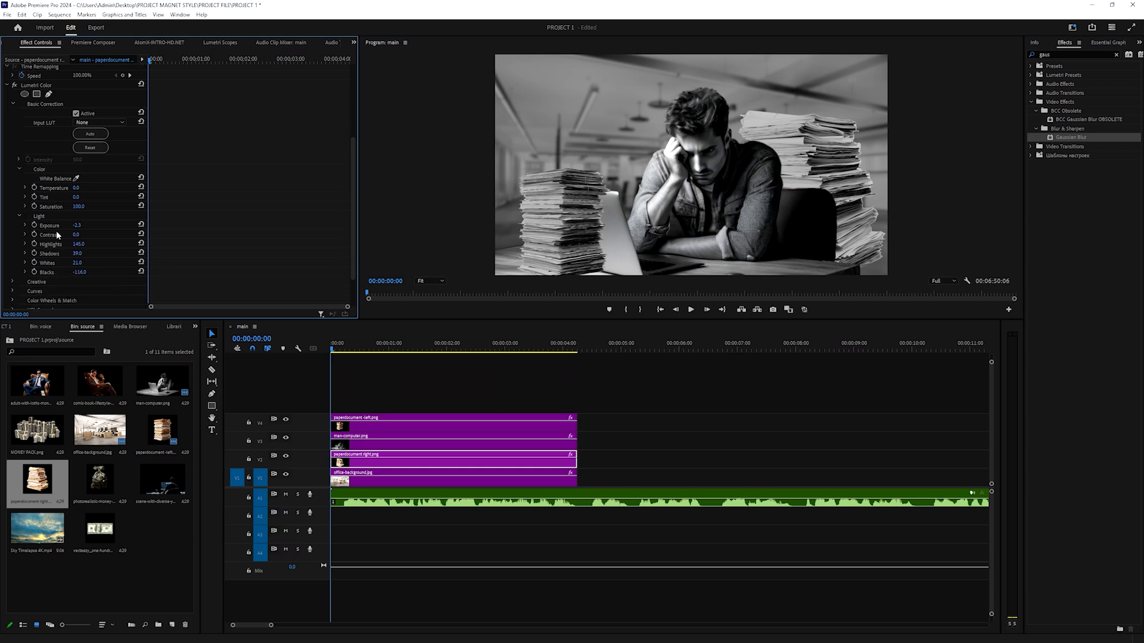
pyautogui.moveTo(77, 256); pyautogui.dragTo(48, 256)
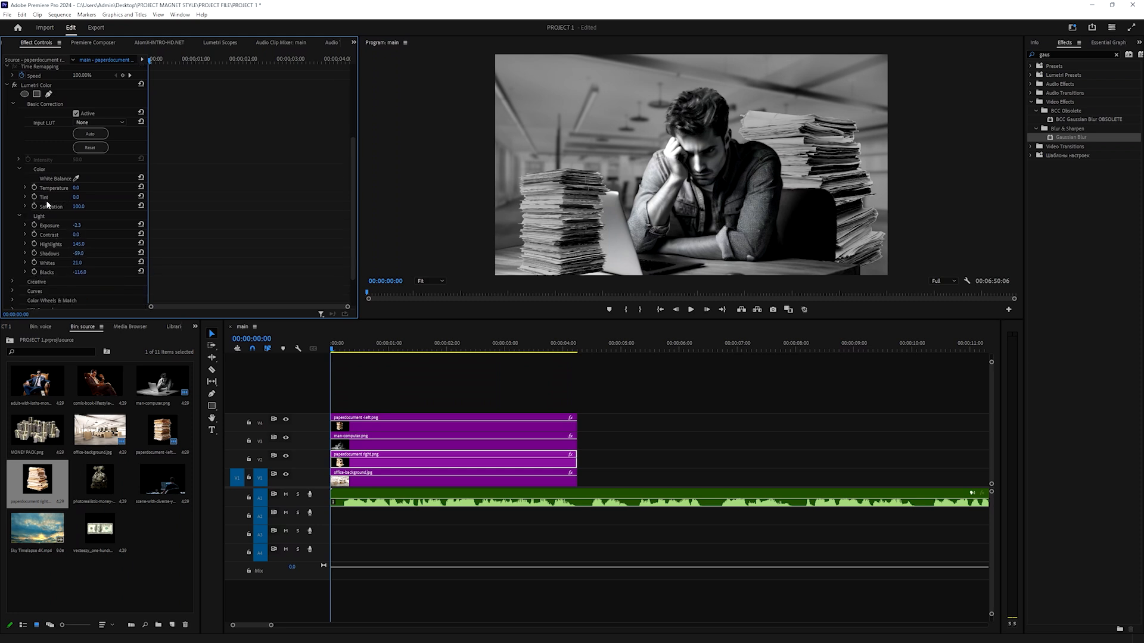
# Scale the right paper stack to 90 and lower it, and scale the left stack to 75 and move it further left
pyautogui.scroll(5, 71, 119)
pyautogui.moveTo(79, 100)
pyautogui.mouseDown()
pyautogui.moveTo(90, 87)
pyautogui.moveTo(122, 87)
pyautogui.moveTo(74, 88)
pyautogui.mouseUp()
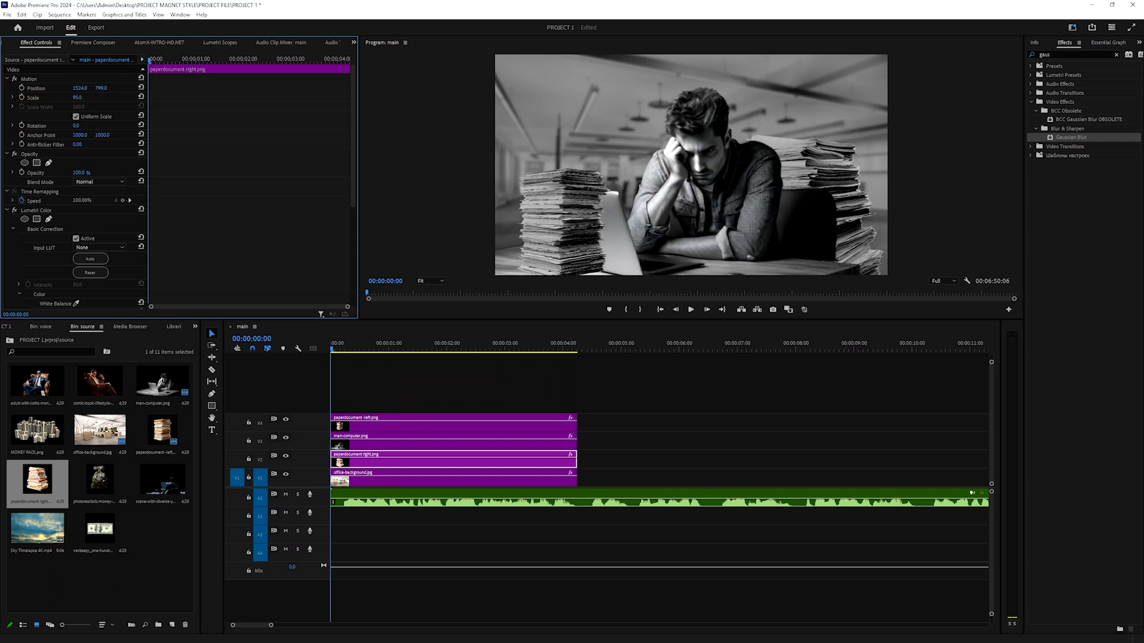
pyautogui.click(358, 426)
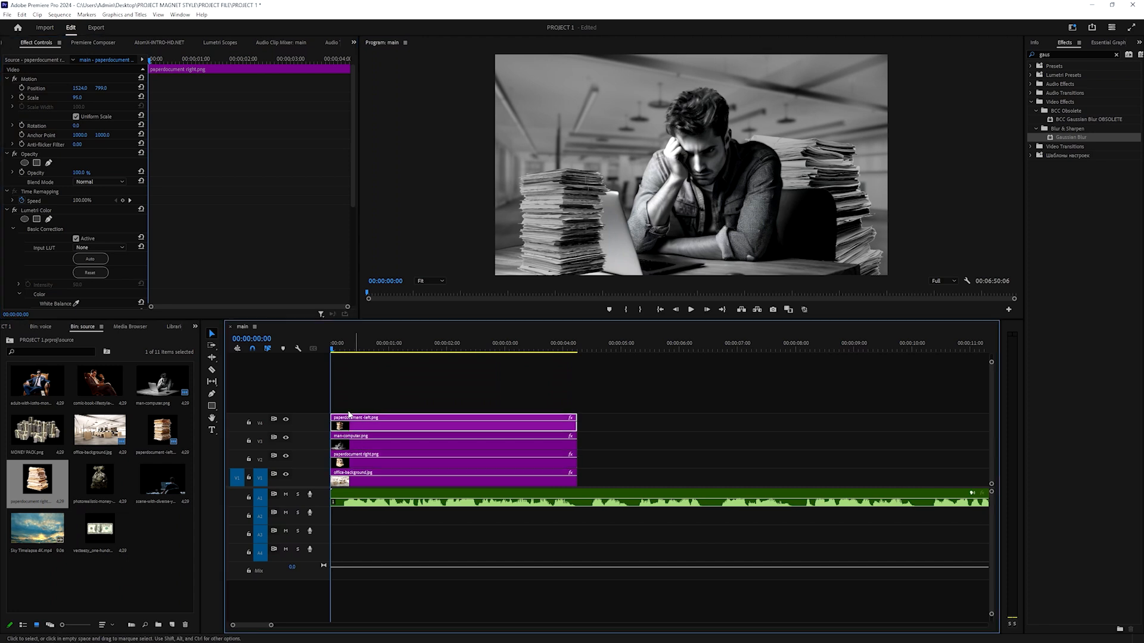
pyautogui.moveTo(77, 98)
pyautogui.mouseDown()
pyautogui.moveTo(48, 88)
pyautogui.moveTo(58, 88)
pyautogui.mouseUp()
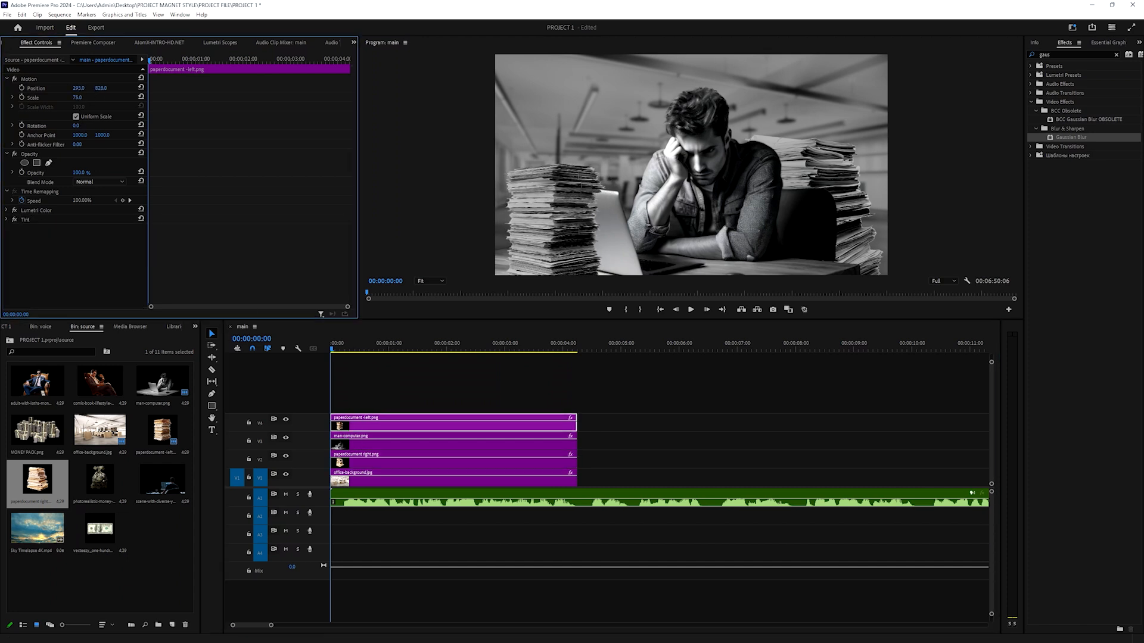
# Create a 1920 × 1080 adjustment layer in the source bin and rename it "zoom"
pyautogui.click(176, 625)
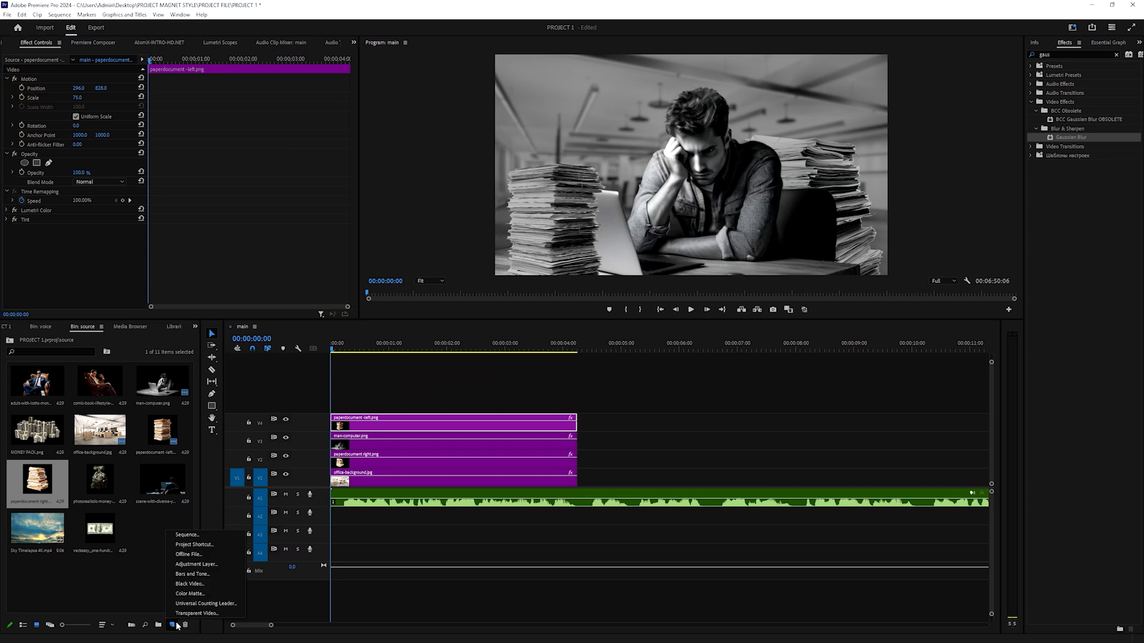
pyautogui.click(191, 555)
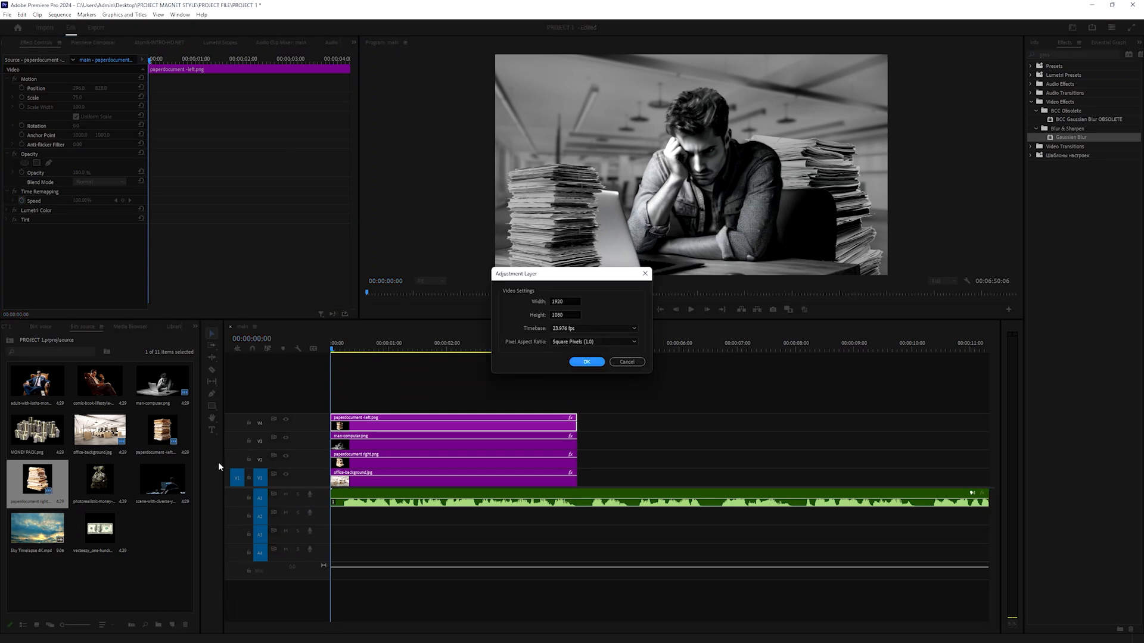
pyautogui.click(587, 362)
pyautogui.rightClick(170, 528)
pyautogui.click(201, 205)
pyautogui.write('zoom')
pyautogui.press('Tab')
# Place the zoom adjustment layer on the track above all image clips, matching their length
pyautogui.moveTo(162, 528); pyautogui.dragTo(576, 404)
pyautogui.press('=')
pyautogui.press('=')
pyautogui.press('=')
pyautogui.press('=')
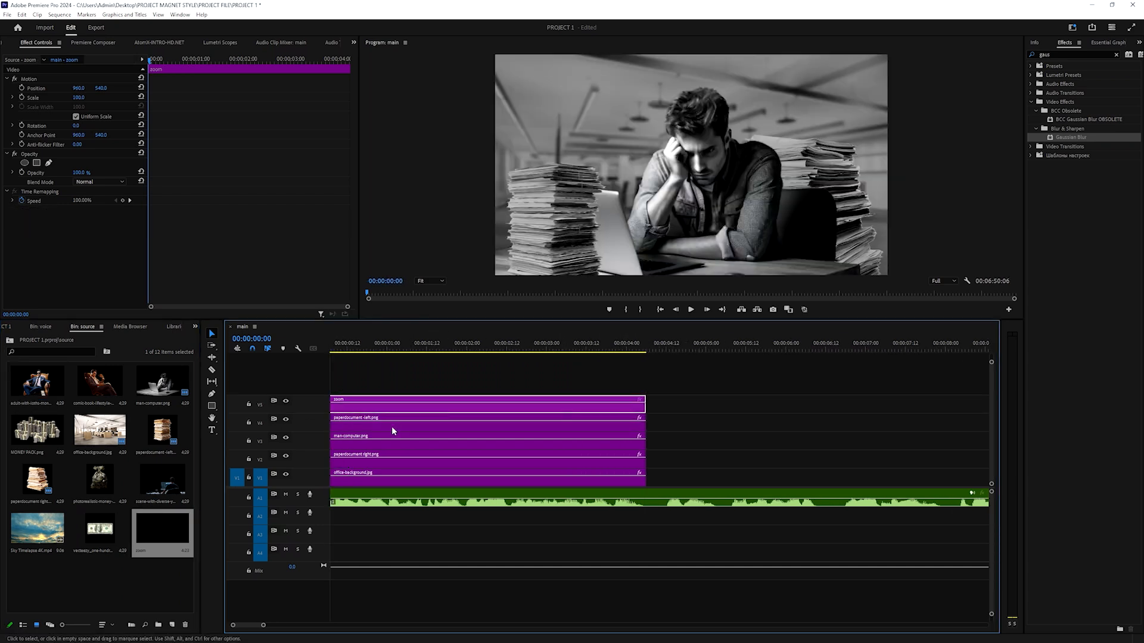
pyautogui.scroll(1, 362, 404)
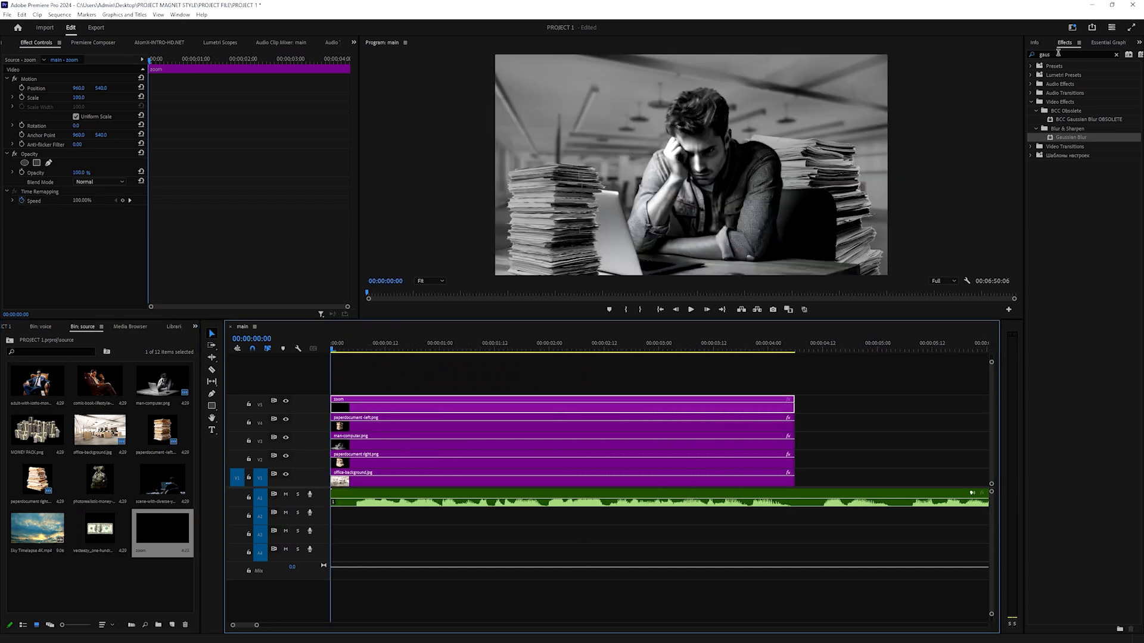
# Apply the Distort Transform effect to the zoom layer and start keyframing its Scale and Position at the first frame
pyautogui.doubleClick(1058, 53)
pyautogui.write('transform')
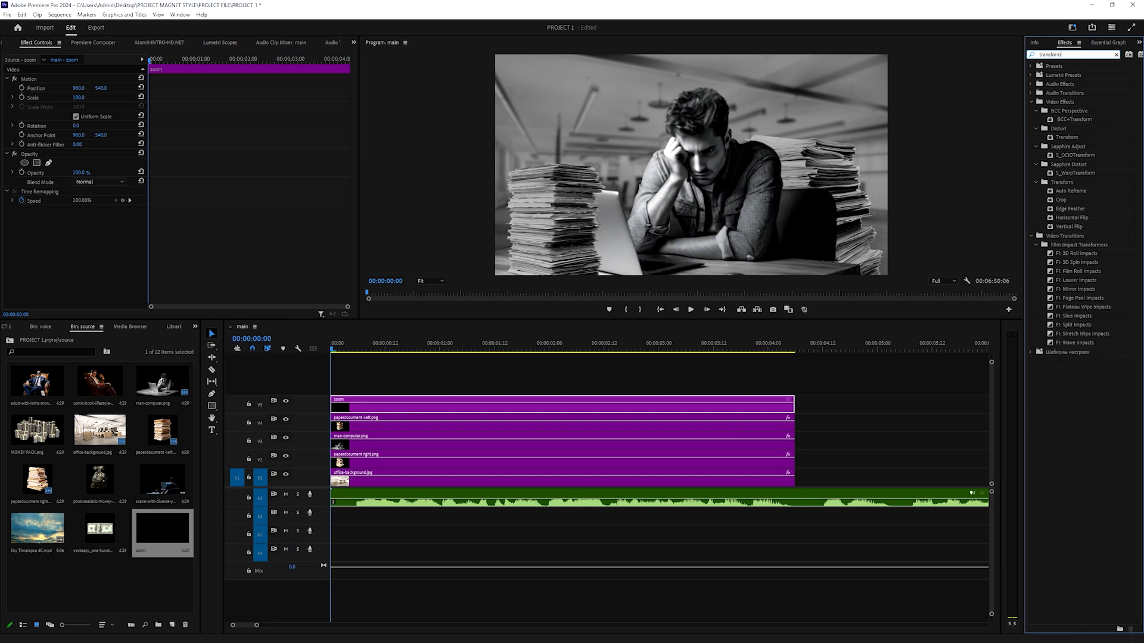
pyautogui.moveTo(1058, 141); pyautogui.dragTo(422, 415)
pyautogui.moveTo(121, 319); pyautogui.dragTo(121, 346)
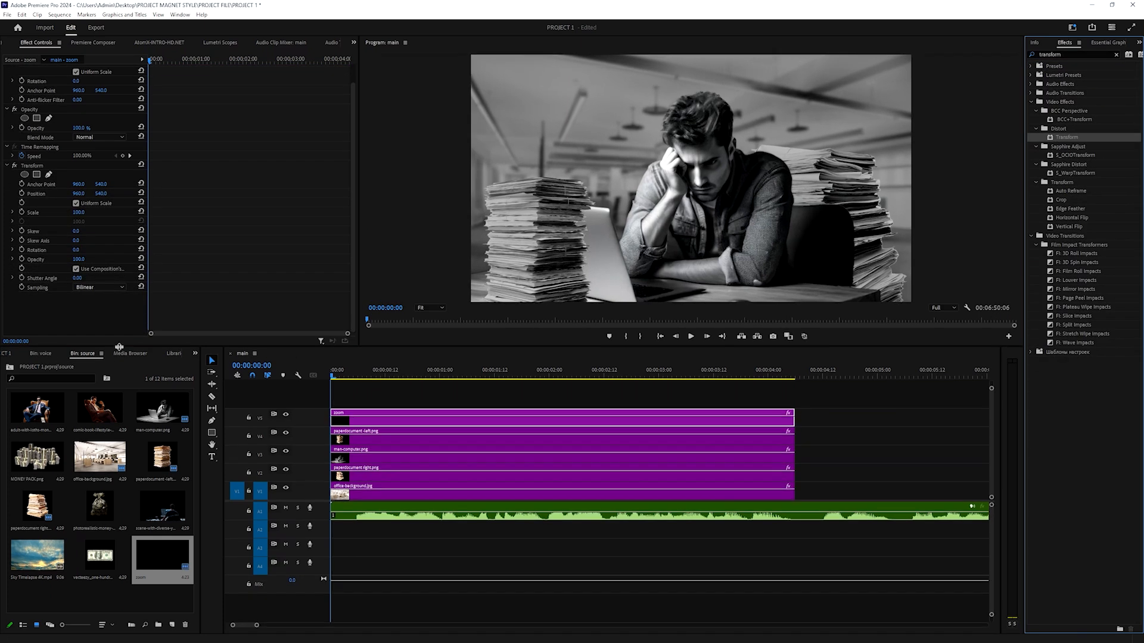
pyautogui.click(22, 237)
pyautogui.click(23, 219)
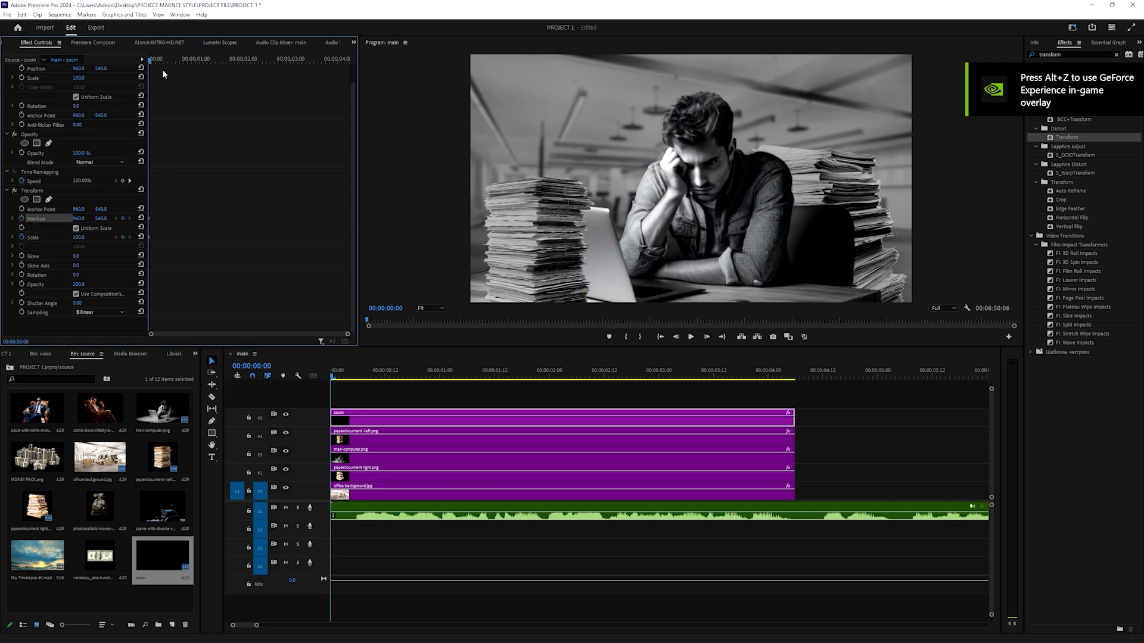
# Play the sequence from the start to check the scene against the voice-over
pyautogui.click(336, 400)
pyautogui.press('space')
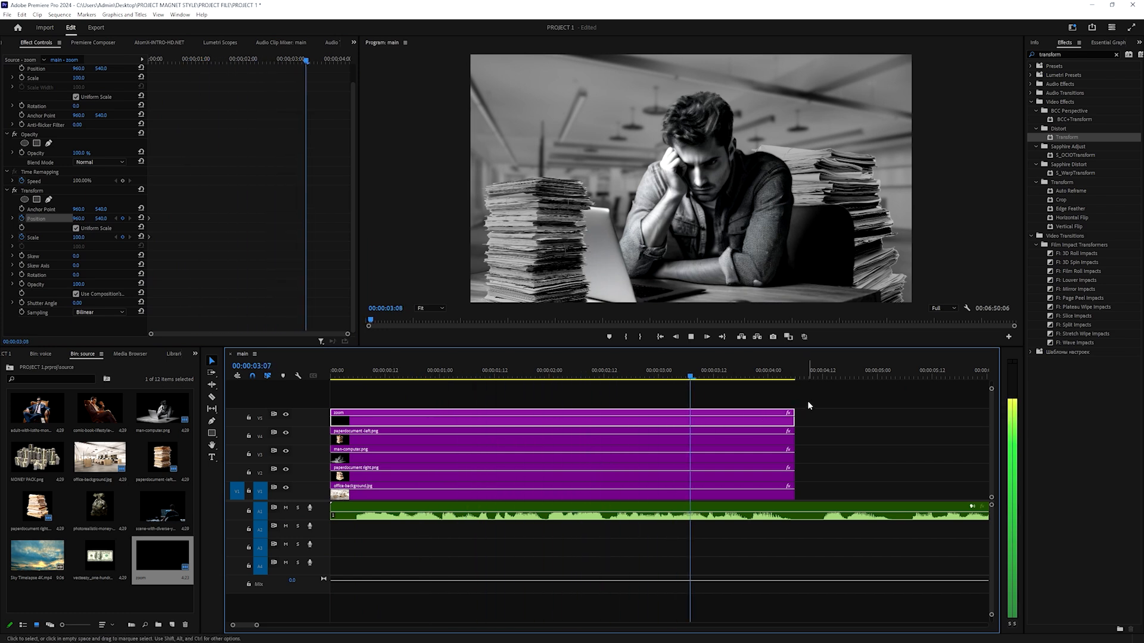
# Stop playback and add Transform Position and Scale keyframes on the zoom layer at 00:00:04:04
pyautogui.press('space')
pyautogui.press('Left')
pyautogui.click(123, 218)
pyautogui.click(124, 236)
# Apply Ease In and Ease Out to the zoom layer's Position and Scale keyframes, and set the first frame's Scale to 157
pyautogui.rightClick(345, 219)
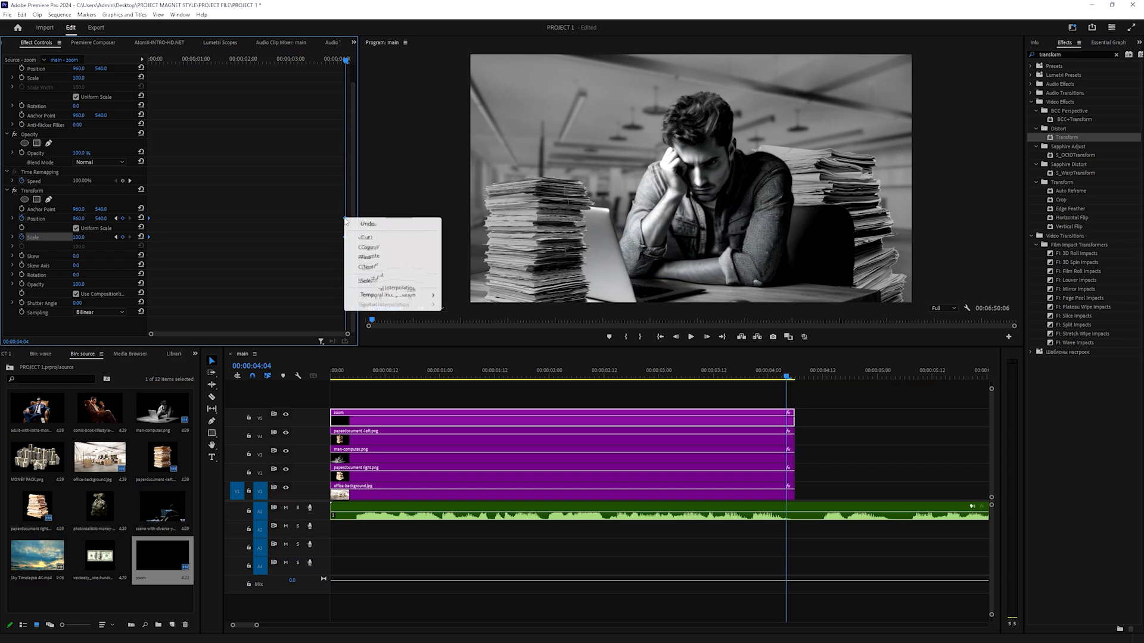
pyautogui.moveTo(396, 295)
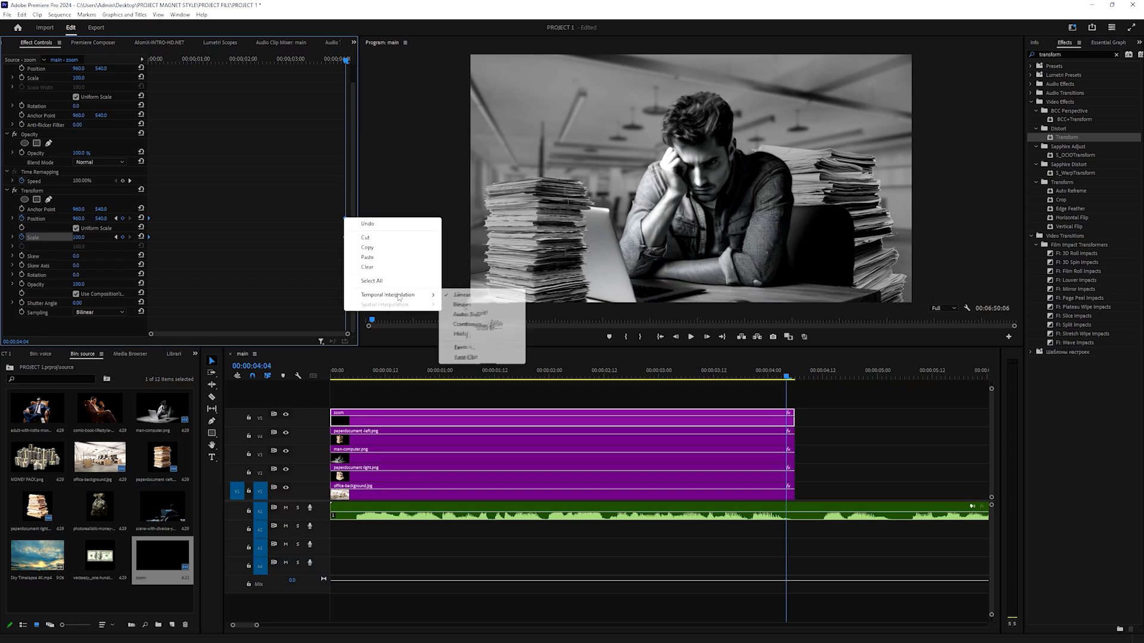
pyautogui.click(494, 350)
pyautogui.rightClick(345, 220)
pyautogui.moveTo(397, 300)
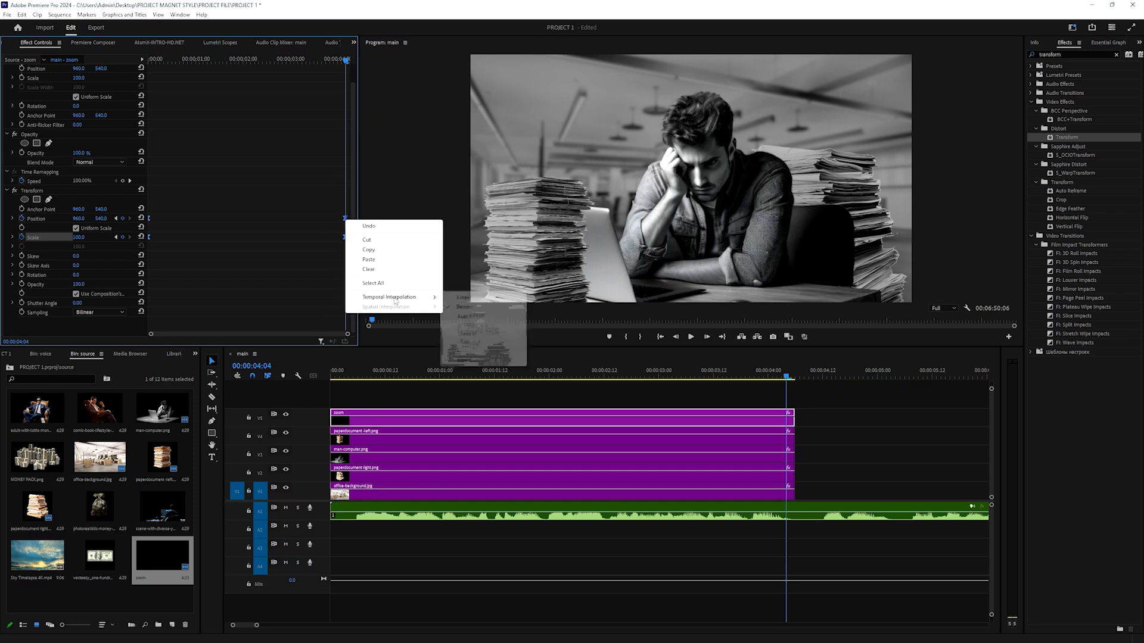
pyautogui.click(479, 361)
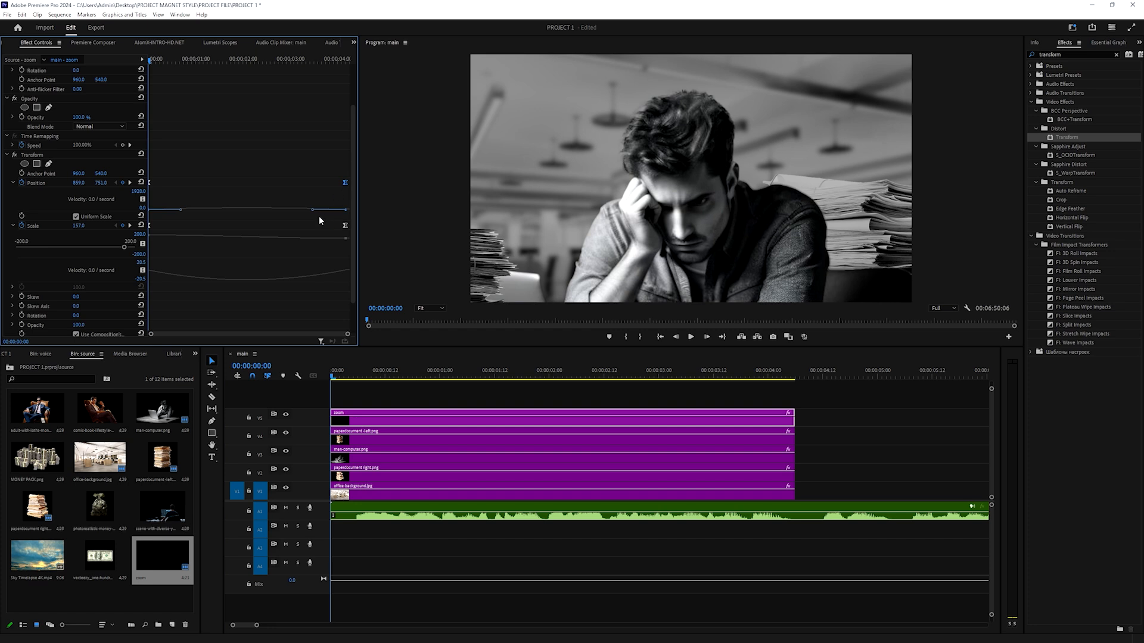
# Lengthen the ease into the zoom layer's last Position and Scale keyframes on their velocity graphs and play the result
pyautogui.moveTo(319, 221); pyautogui.dragTo(237, 220)
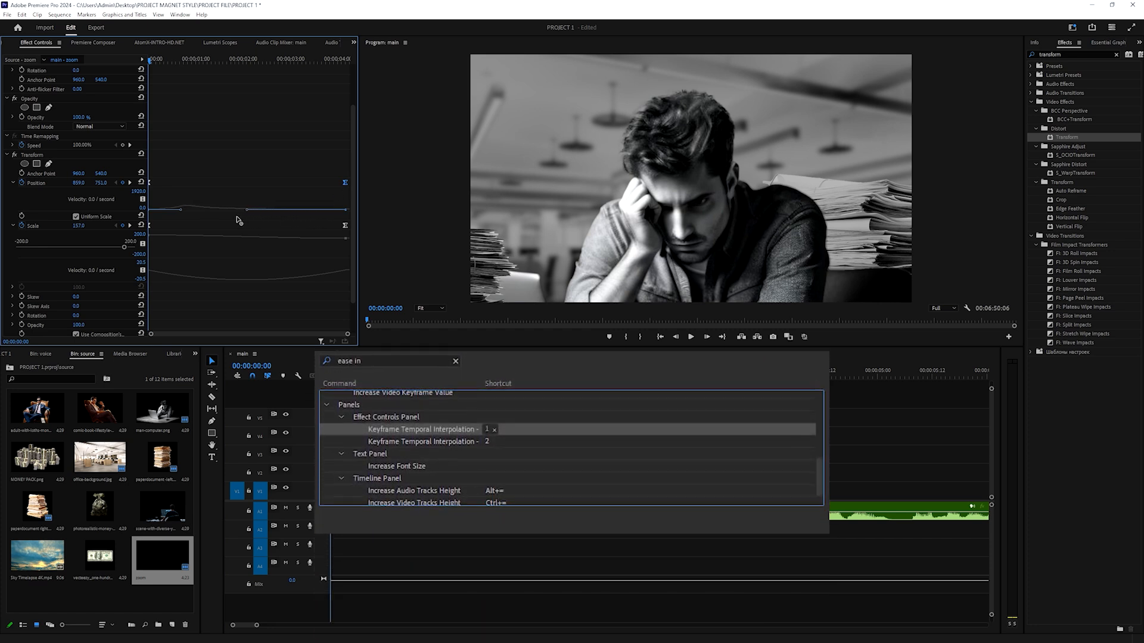
pyautogui.click(343, 227)
pyautogui.moveTo(310, 270); pyautogui.dragTo(280, 271)
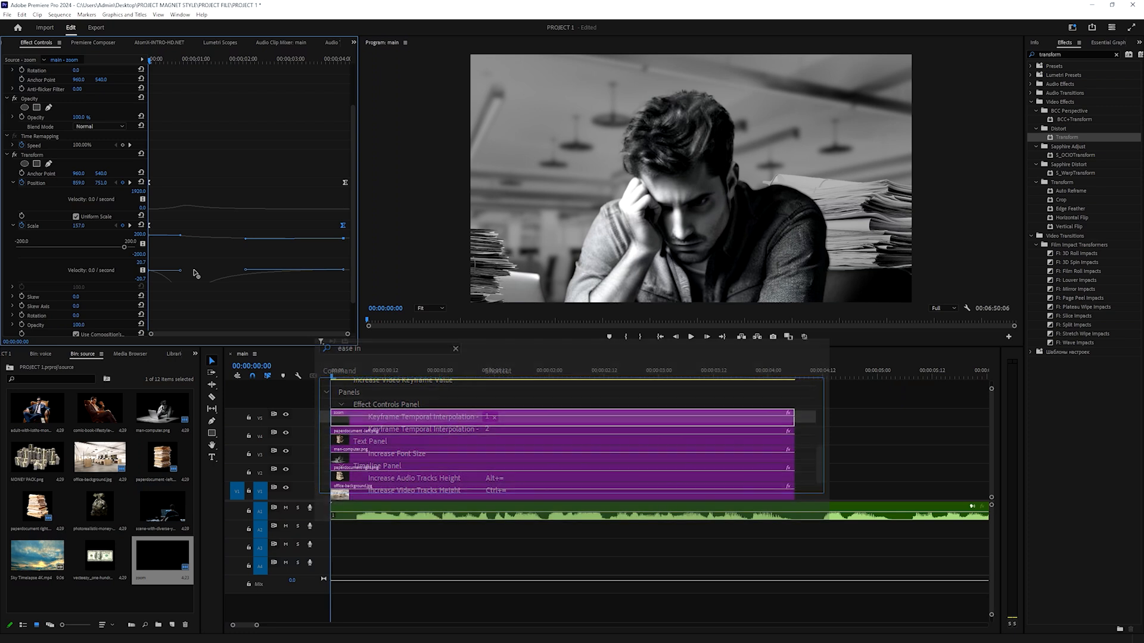
pyautogui.press('space')
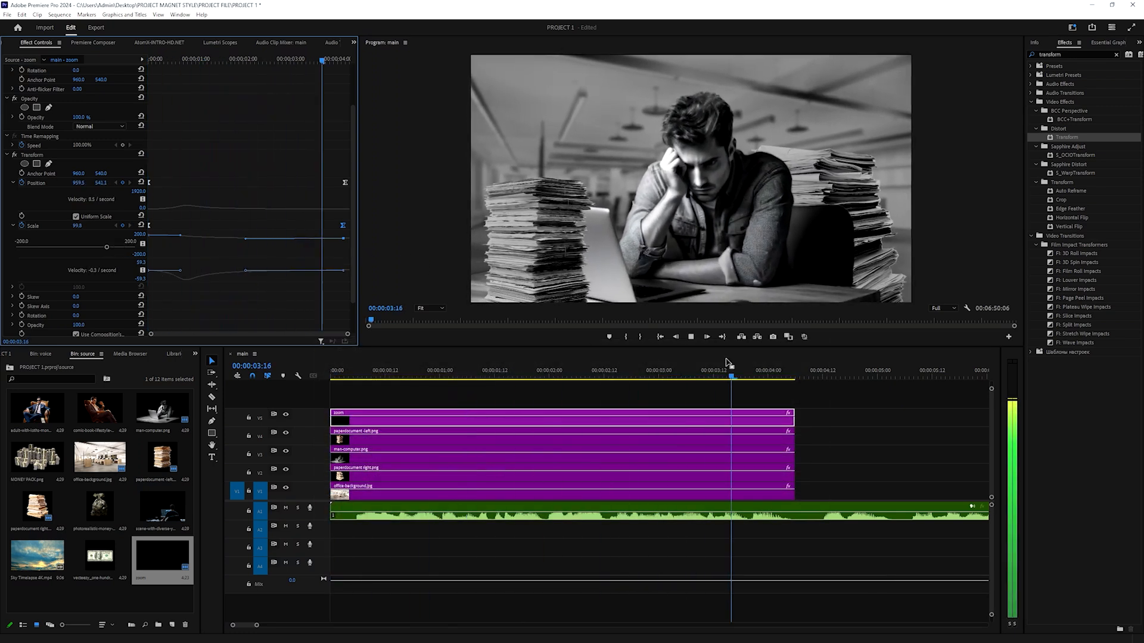
pyautogui.press('space')
# Try an earlier timing for the zoom layer's last Position and Scale keyframes, return them to the clip's end and replay the scene
pyautogui.scroll(-2, 332, 146)
pyautogui.moveTo(349, 143); pyautogui.dragTo(311, 195)
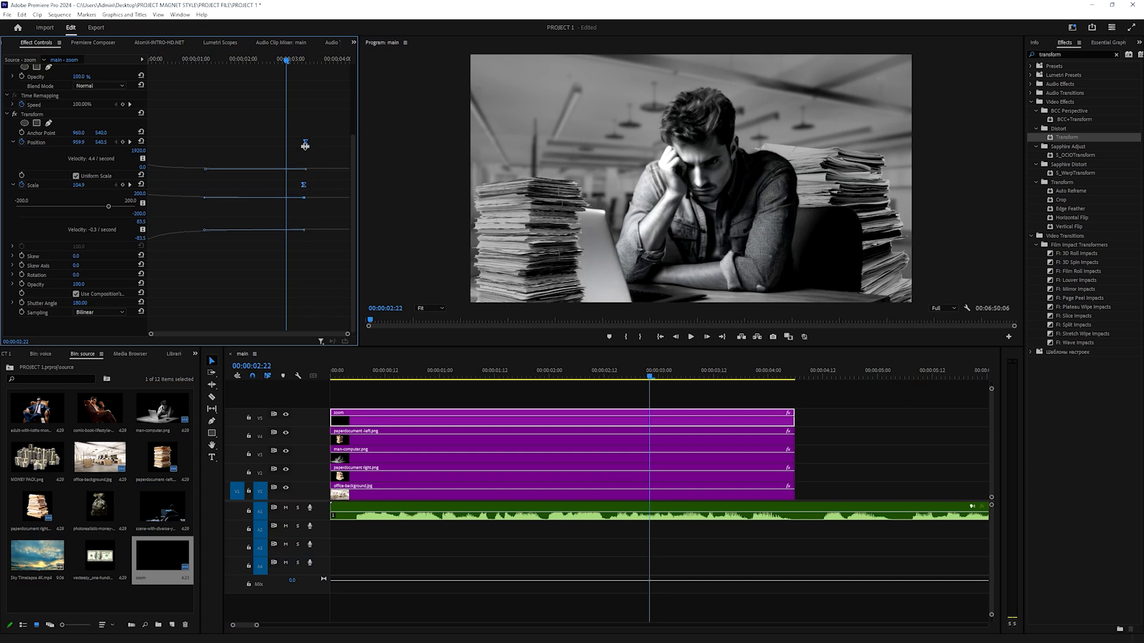
pyautogui.moveTo(305, 145); pyautogui.dragTo(348, 147)
pyautogui.press('Home')
pyautogui.press('space')
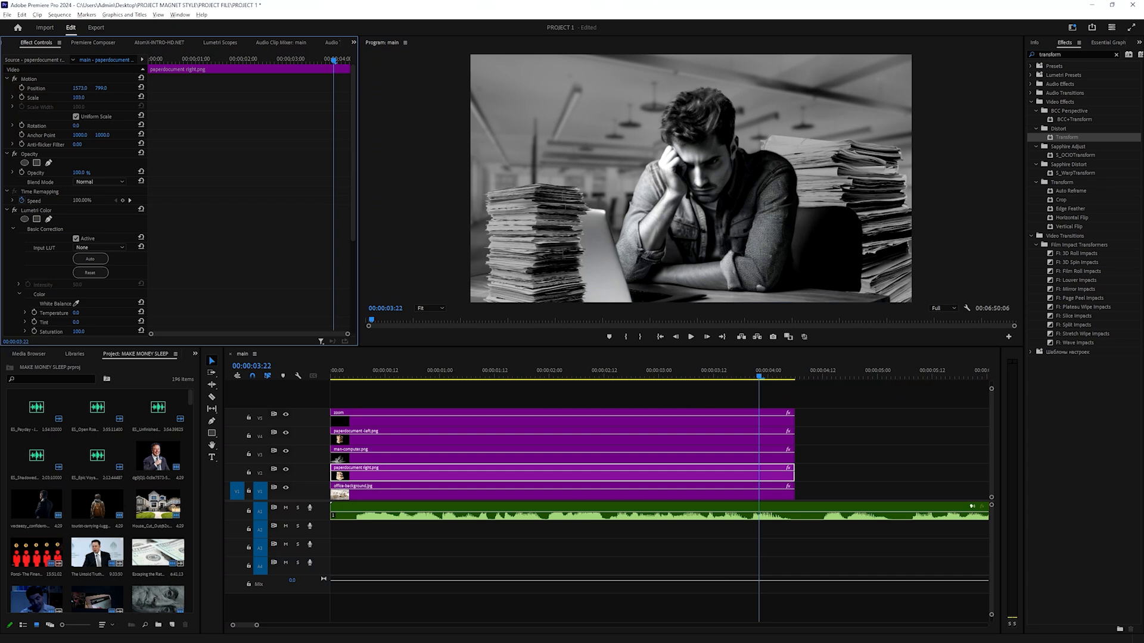
# Raise the paperdocument right stack and place the paperdocument left stack at Motion Position 545, 828
pyautogui.moveTo(98, 89); pyautogui.dragTo(107, 88)
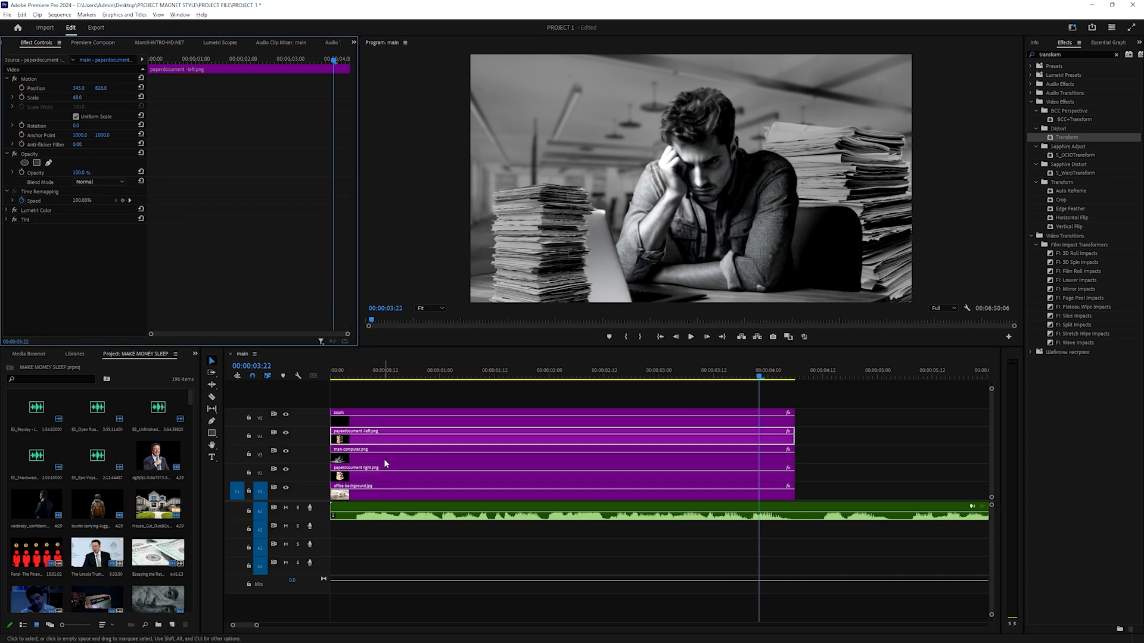
pyautogui.click(385, 463)
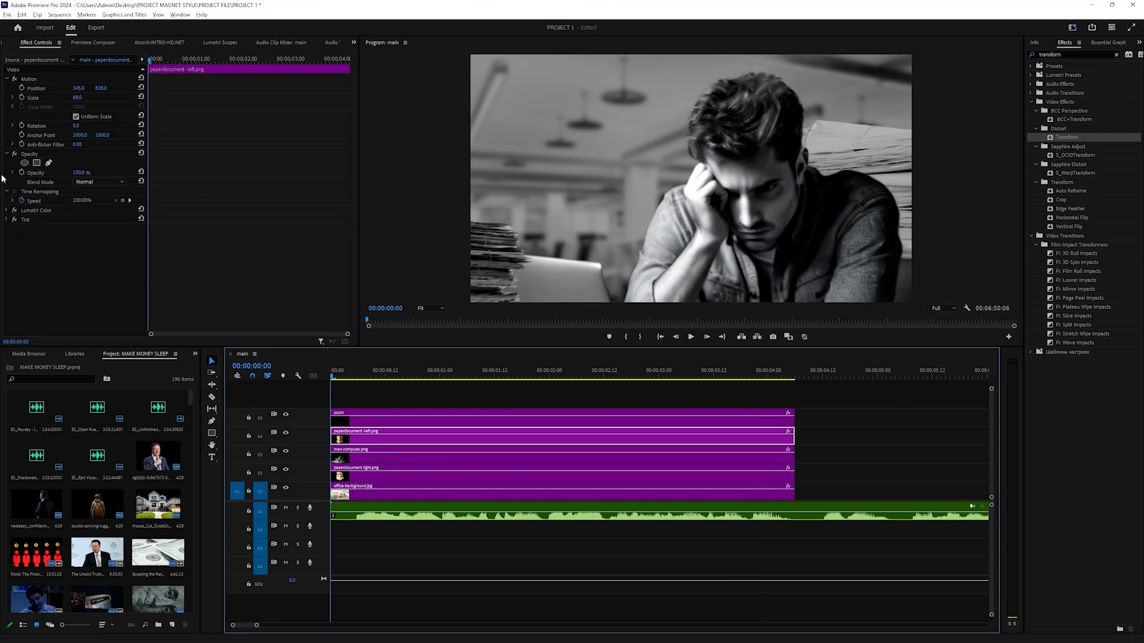
# Apply the Transform effect to the paperdocument left clip, keyframe its Position at the first frame, and set a custom Shutter Angle of 360
pyautogui.moveTo(1069, 138); pyautogui.dragTo(372, 441)
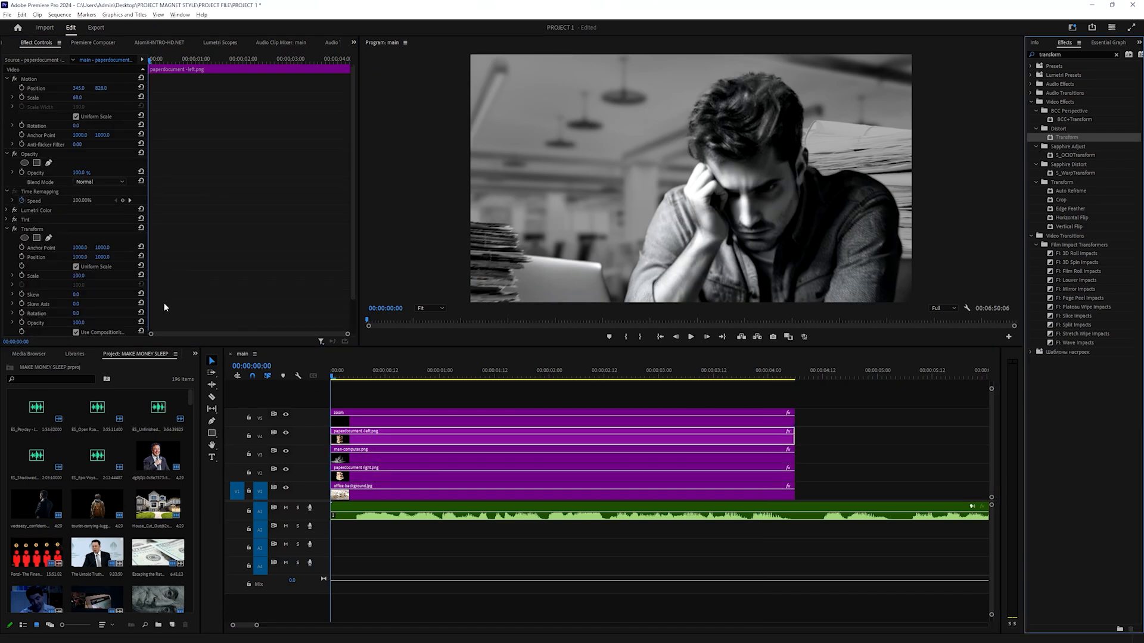
pyautogui.scroll(-2, 8, 255)
pyautogui.click(22, 219)
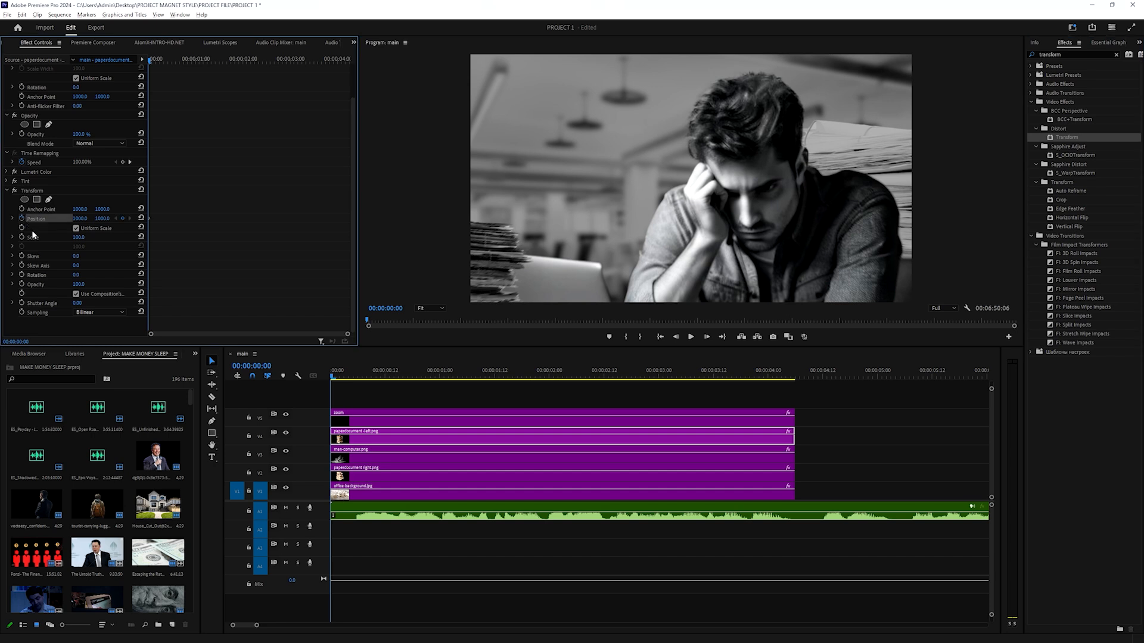
# Add a Transform Position keyframe to the left stack at 00:00:02:20 and set the first keyframe's X to 537, outside the frame
pyautogui.press('space')
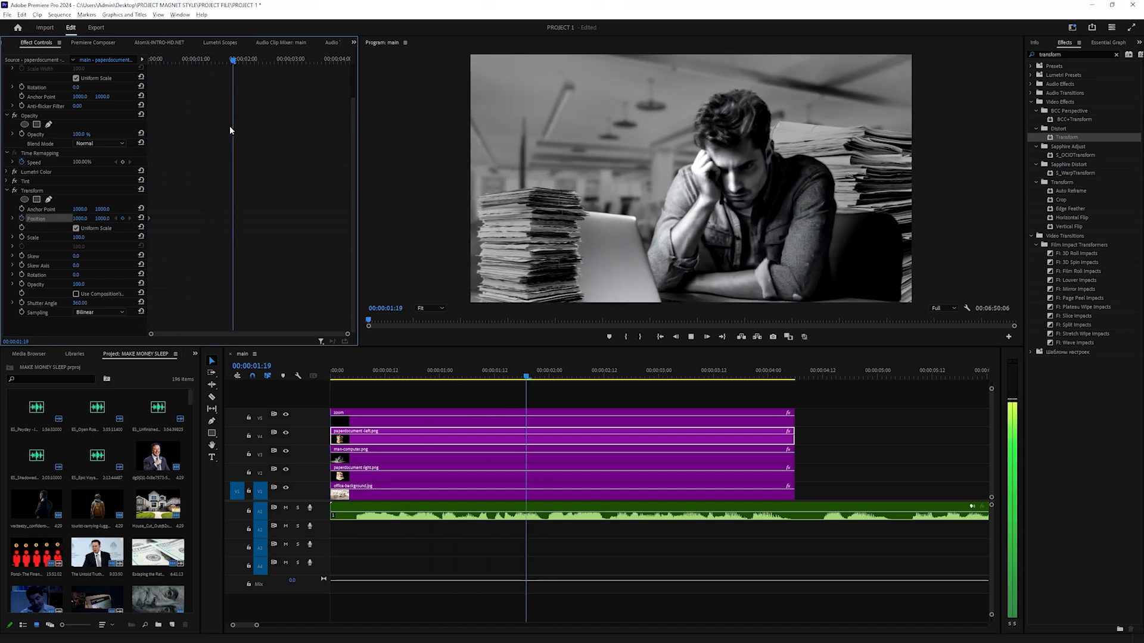
pyautogui.press('space')
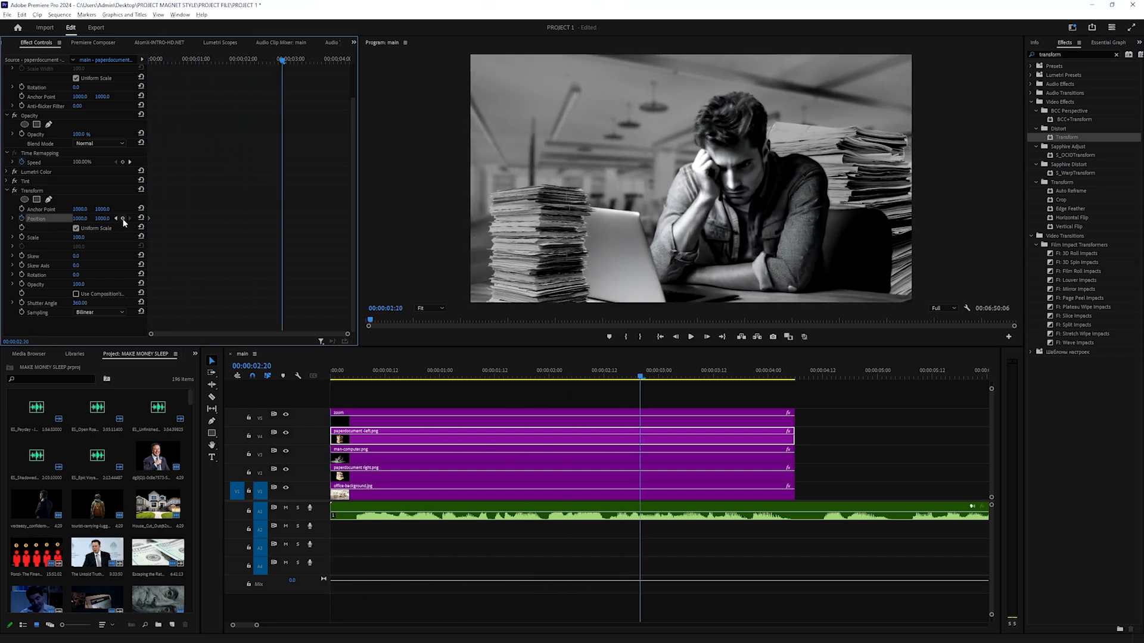
pyautogui.click(116, 219)
pyautogui.moveTo(79, 219); pyautogui.dragTo(72, 218)
# Apply Ease In and Ease Out interpolation to the left stack's Transform Position keyframes
pyautogui.rightClick(282, 218)
pyautogui.moveTo(332, 296)
pyautogui.click(433, 349)
pyautogui.rightClick(281, 218)
pyautogui.click(422, 357)
# Shape the left stack's Position velocity curve for a fast start and long slowdown, move its end keyframe slightly earlier, and play the slide-in
pyautogui.click(13, 218)
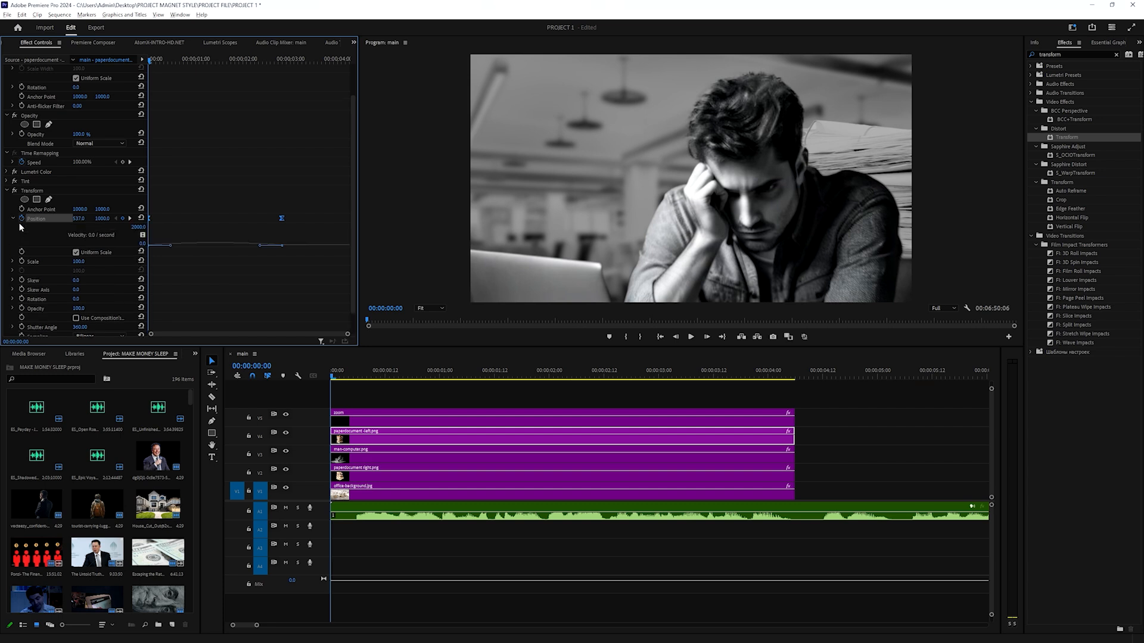
pyautogui.press('space')
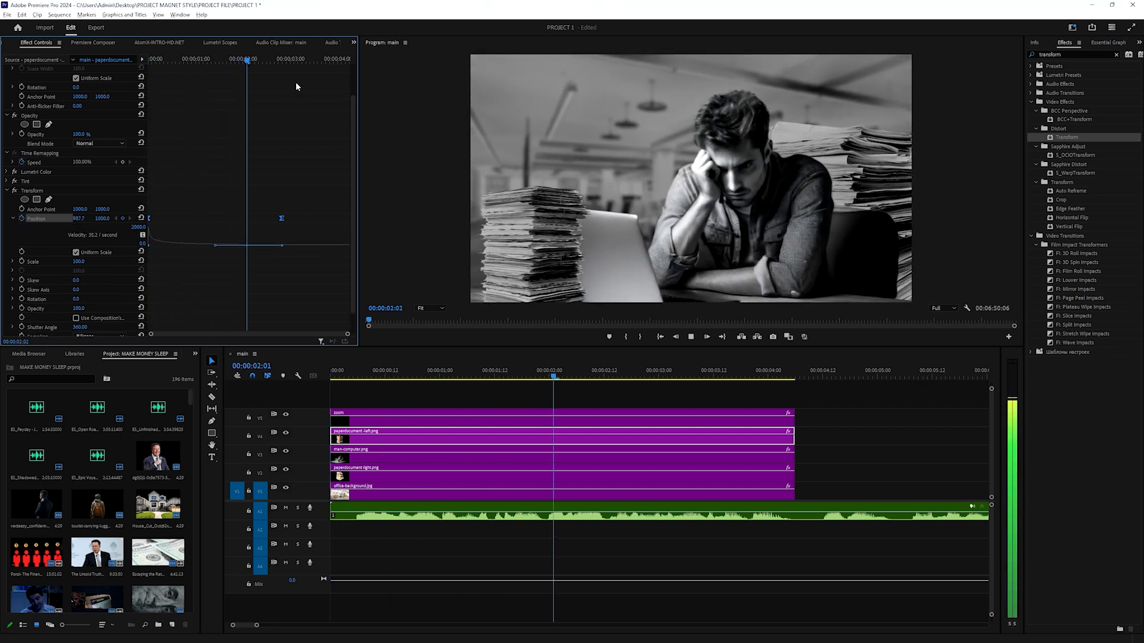
pyautogui.press('space')
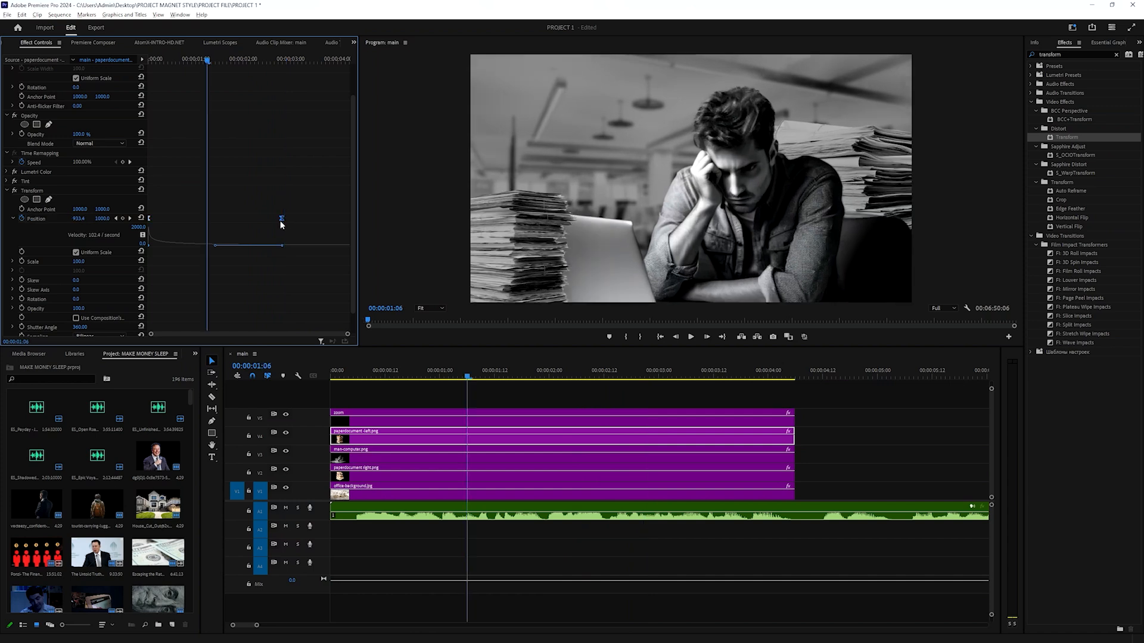
pyautogui.moveTo(282, 219); pyautogui.dragTo(276, 224)
pyautogui.press('space')
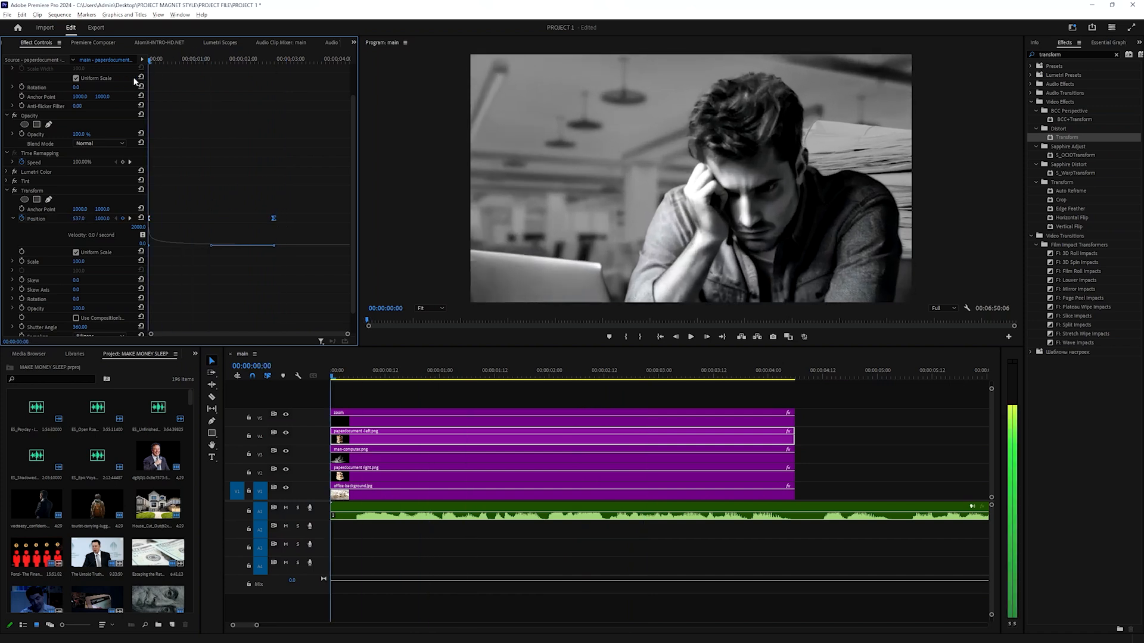
pyautogui.press('space')
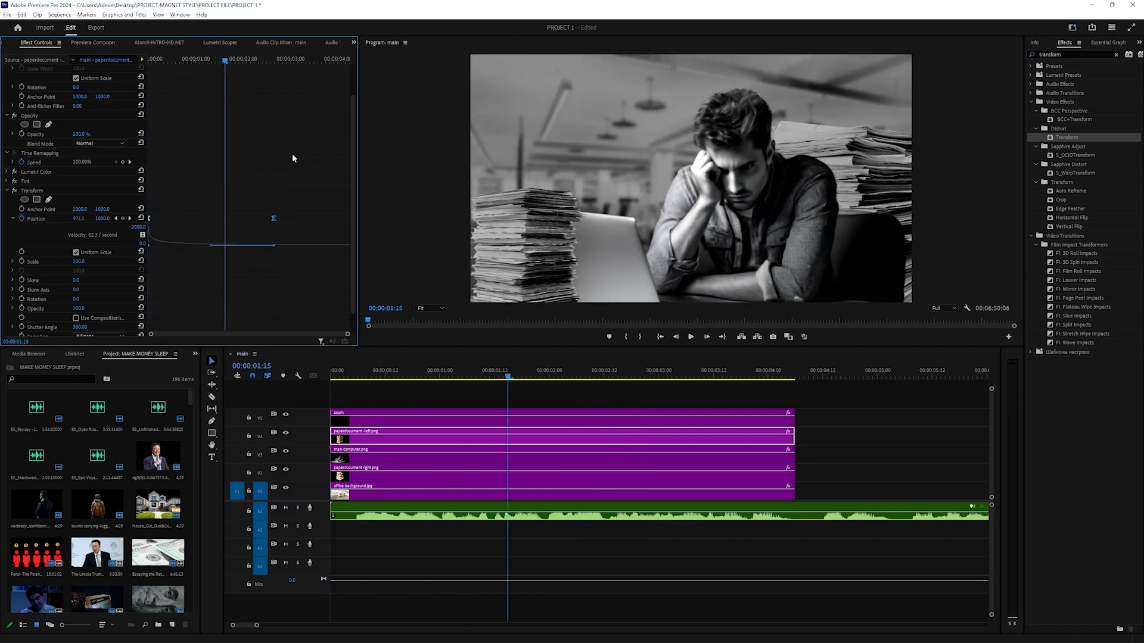
# Copy the left stack's Transform effect to the paperdocument right clip and return to the first frame
pyautogui.click(31, 191)
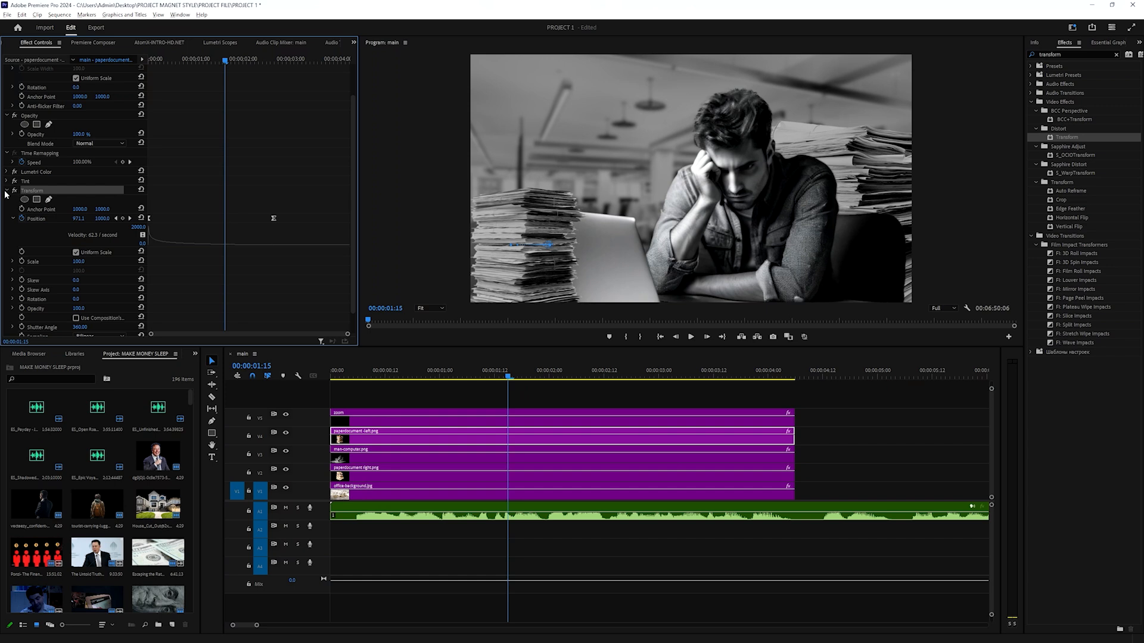
pyautogui.click(7, 191)
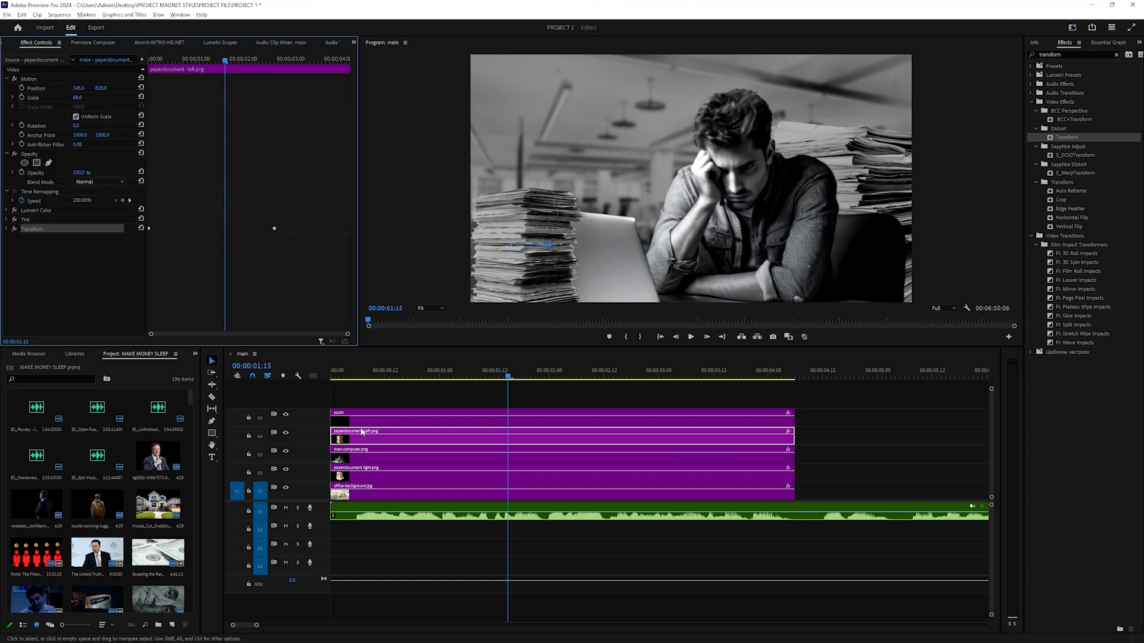
pyautogui.click(370, 475)
pyautogui.scroll(-2, 32, 184)
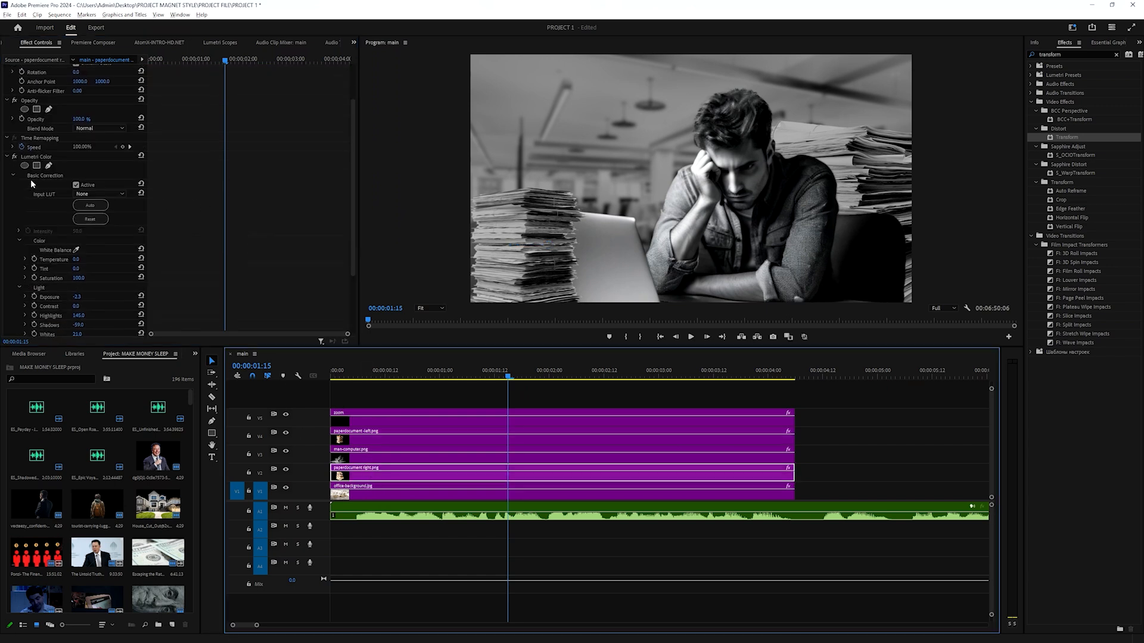
pyautogui.press('Home')
pyautogui.click(6, 156)
# Delete the copied Position keyframes on the right stack's Transform and start fresh Position keyframing at the first frame
pyautogui.click(22, 212)
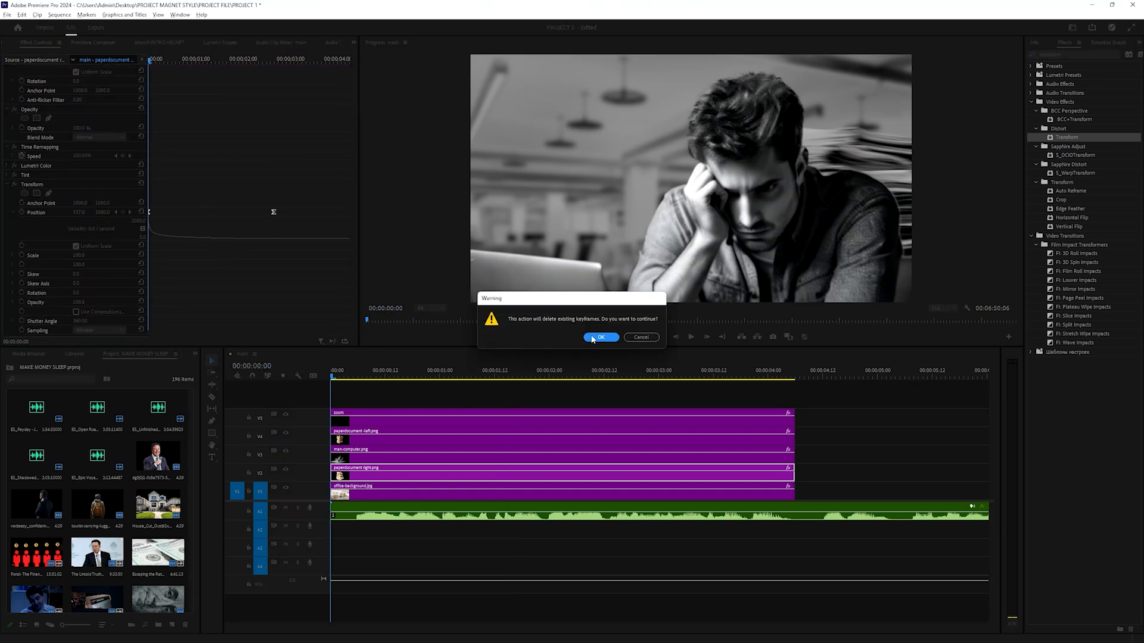
pyautogui.press('Return')
pyautogui.click(23, 221)
# Add an end Position keyframe to the right stack's Transform and align it to 00:00:02:16
pyautogui.press('space')
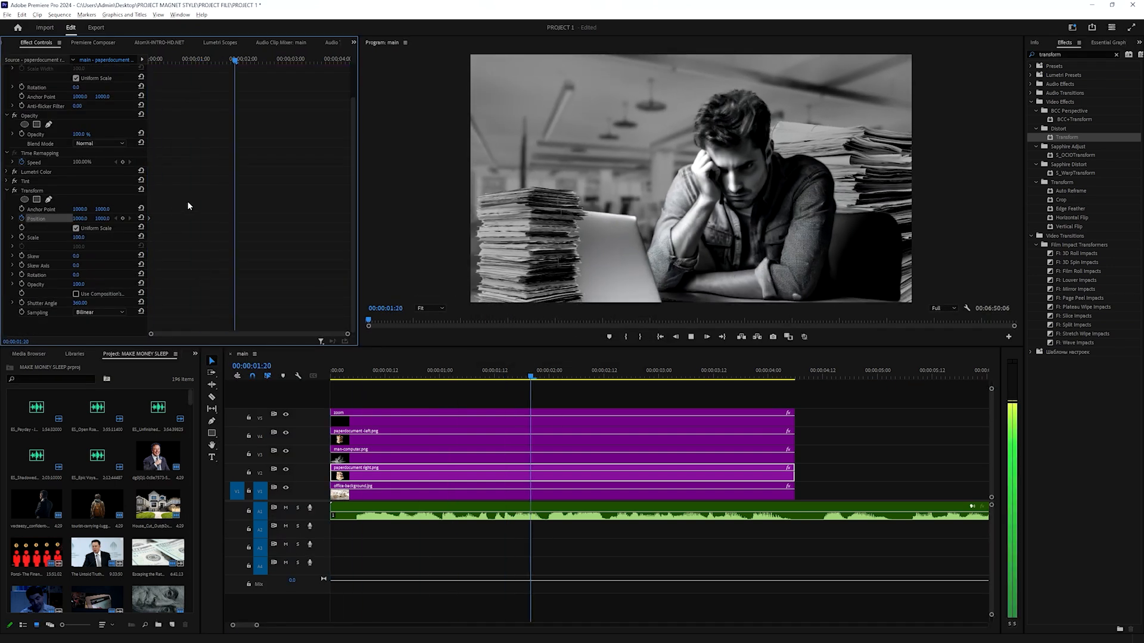
pyautogui.moveTo(284, 61); pyautogui.dragTo(253, 71)
pyautogui.click(123, 219)
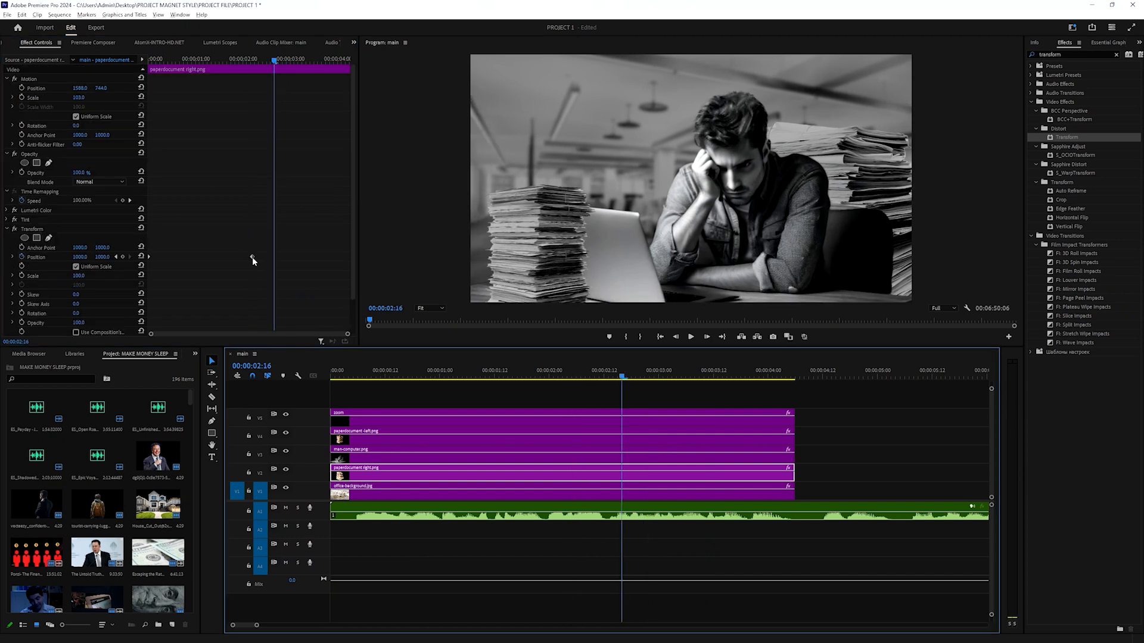
pyautogui.moveTo(252, 257); pyautogui.dragTo(273, 261)
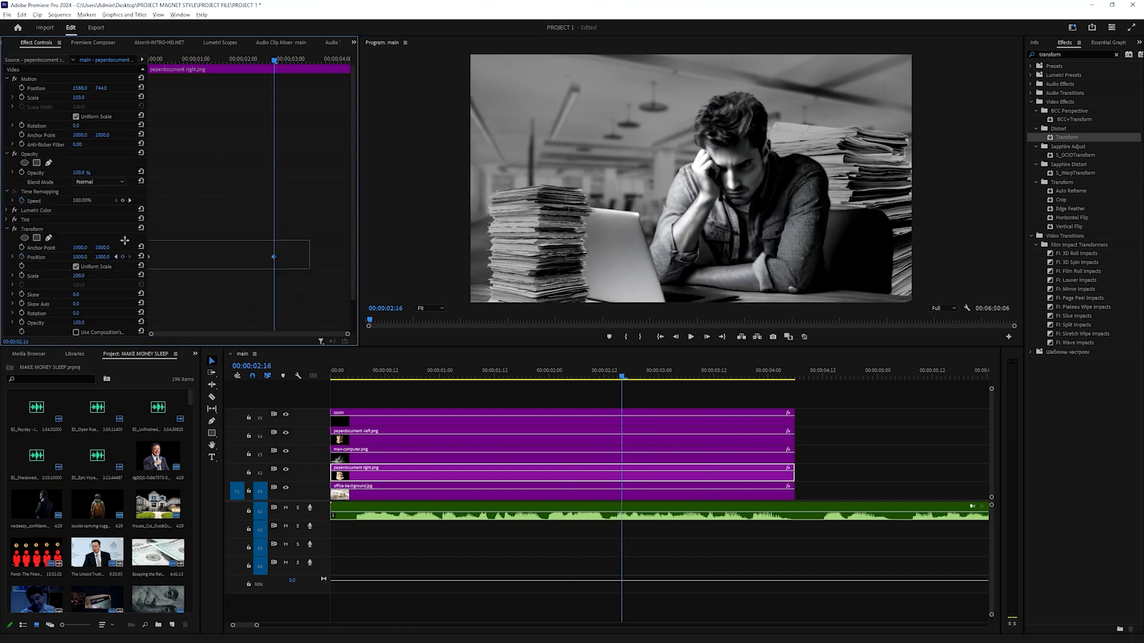
# Apply Ease In and Ease Out interpolation to the right stack's Transform Position keyframes
pyautogui.rightClick(274, 257)
pyautogui.moveTo(333, 332)
pyautogui.click(395, 386)
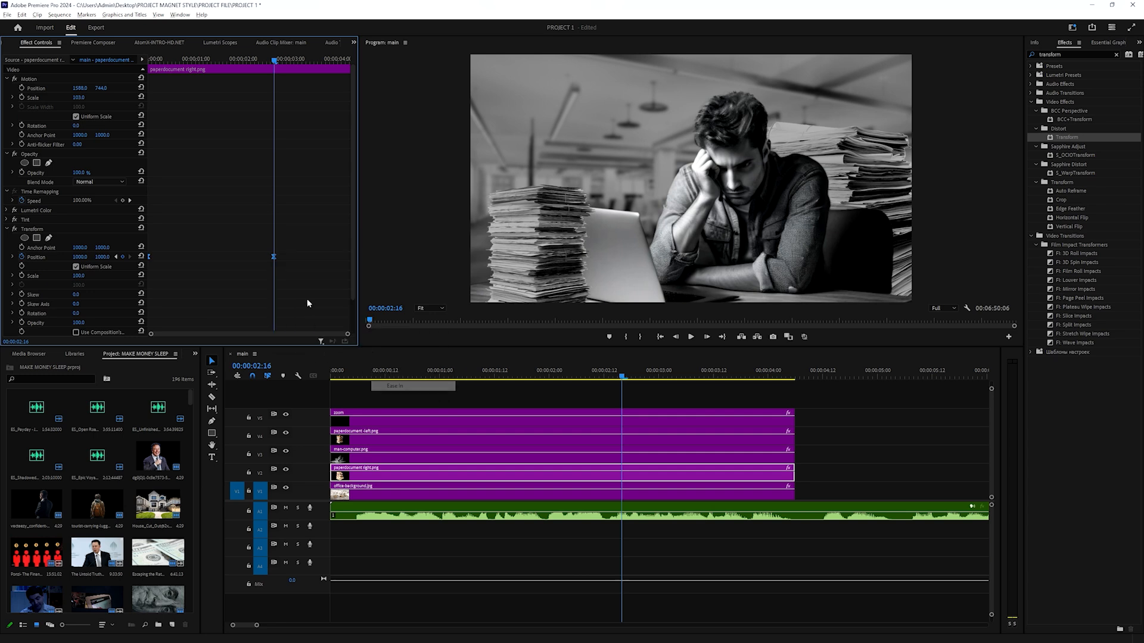
pyautogui.rightClick(273, 257)
pyautogui.click(395, 397)
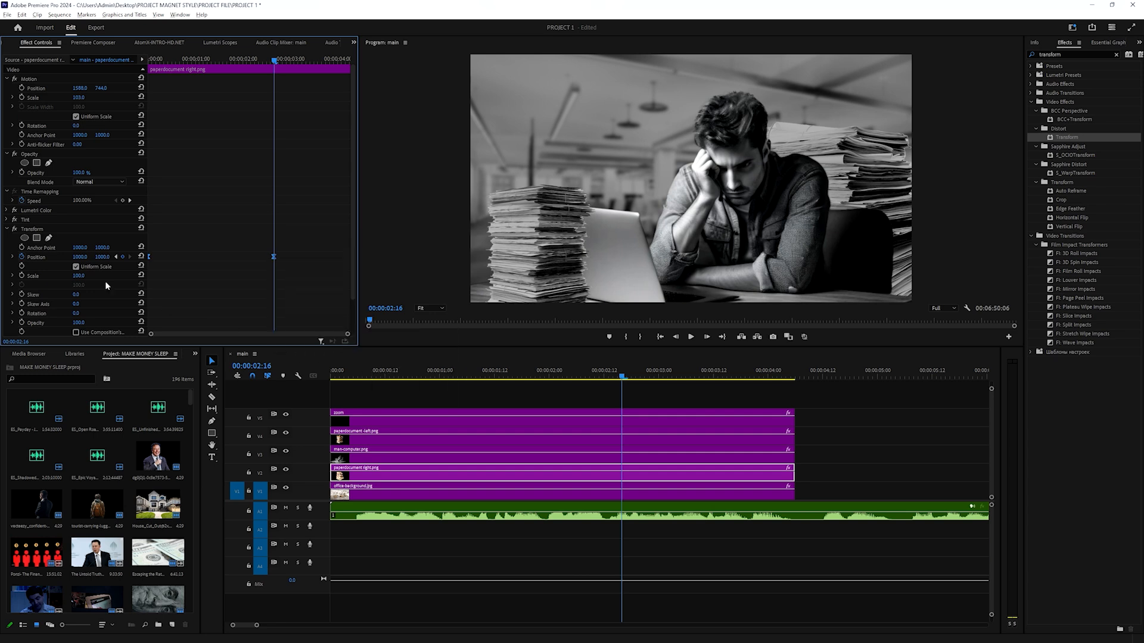
# Set the right stack's first-frame Transform Position X to about 1561 and lengthen the ease into its end keyframe on the velocity graph
pyautogui.click(14, 258)
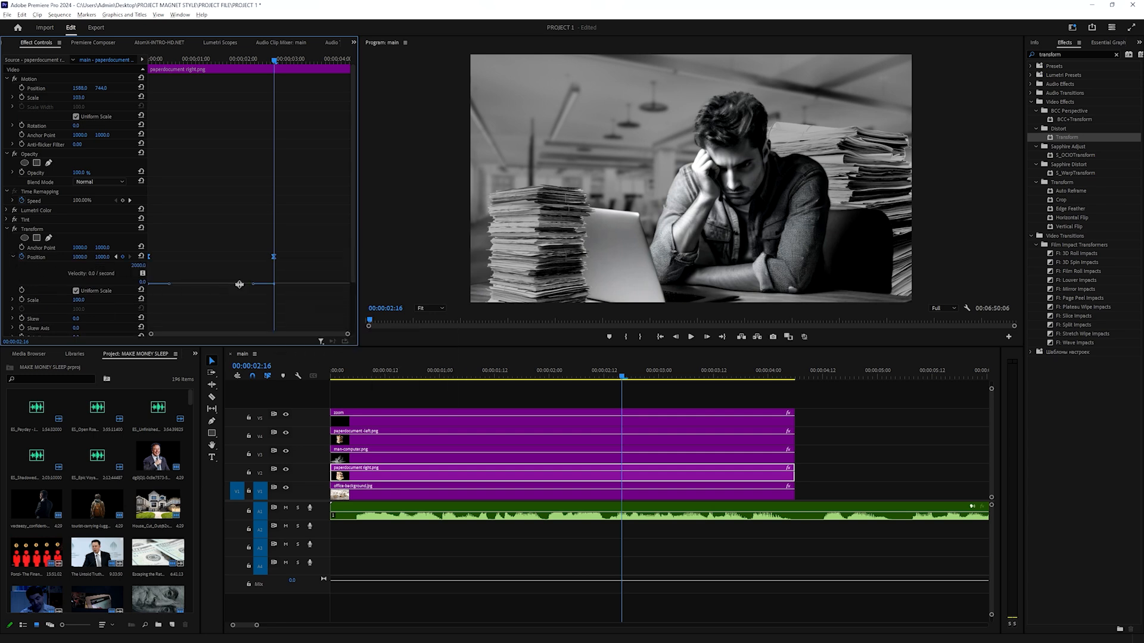
pyautogui.moveTo(272, 60); pyautogui.dragTo(150, 61)
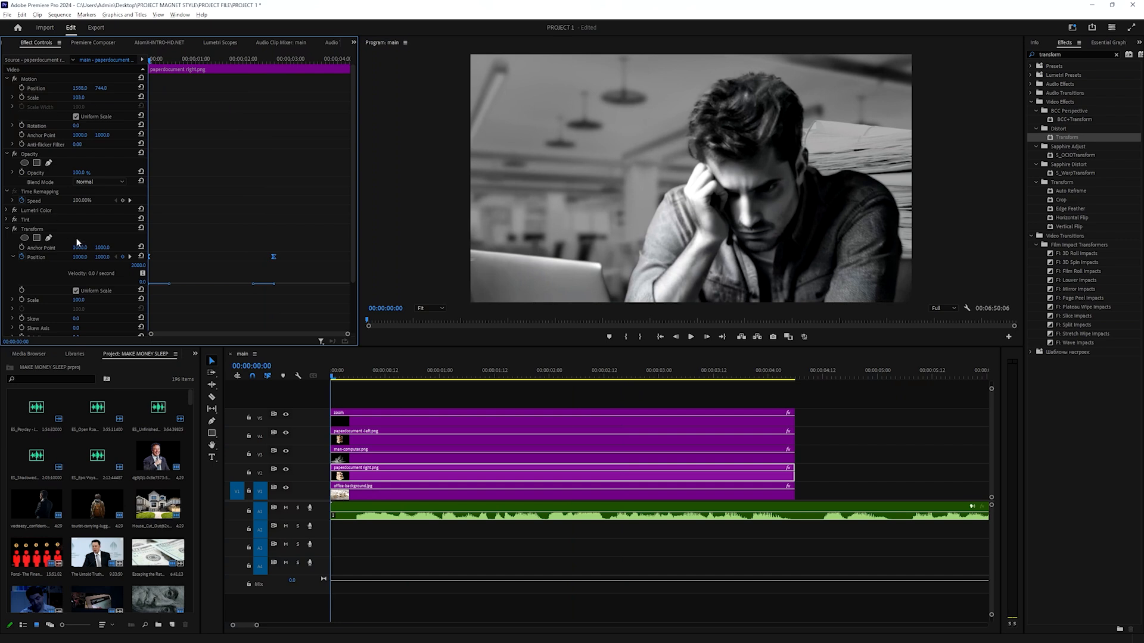
pyautogui.moveTo(80, 258); pyautogui.dragTo(402, 257)
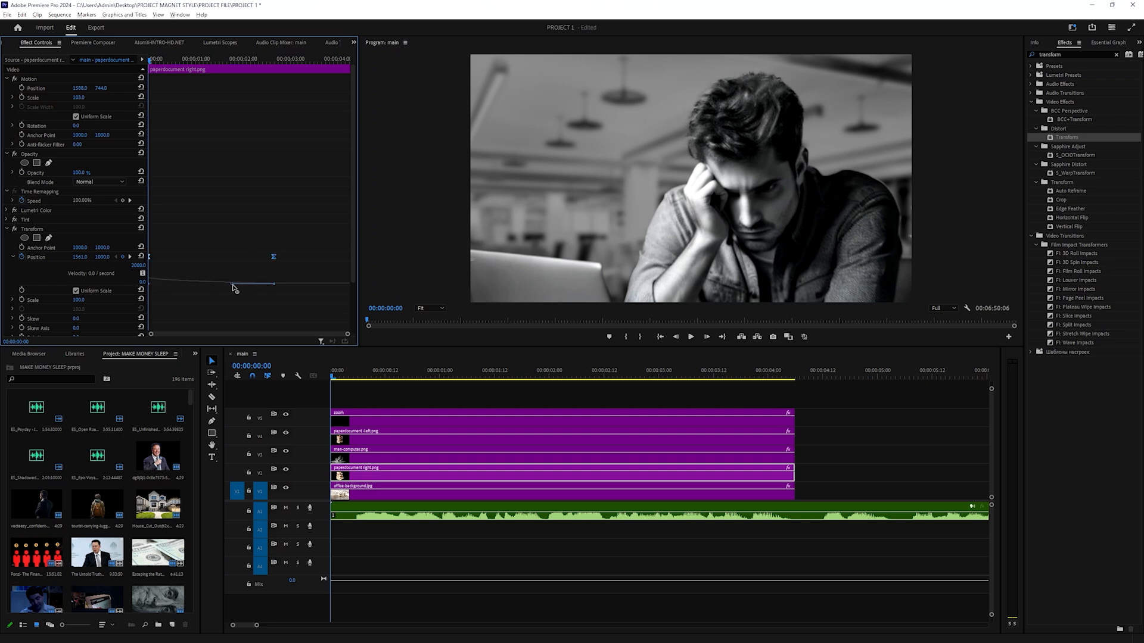
# Play the right stack's slide-in, move its end Position keyframe out to the clip's end, and return to the first frame
pyautogui.press('space')
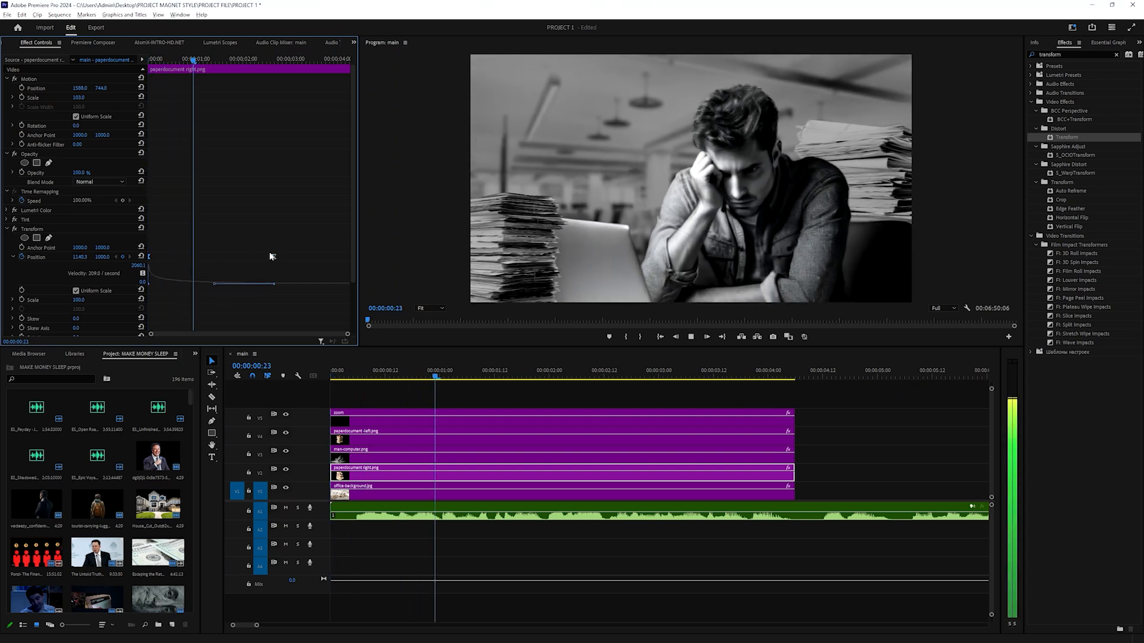
pyautogui.press('space')
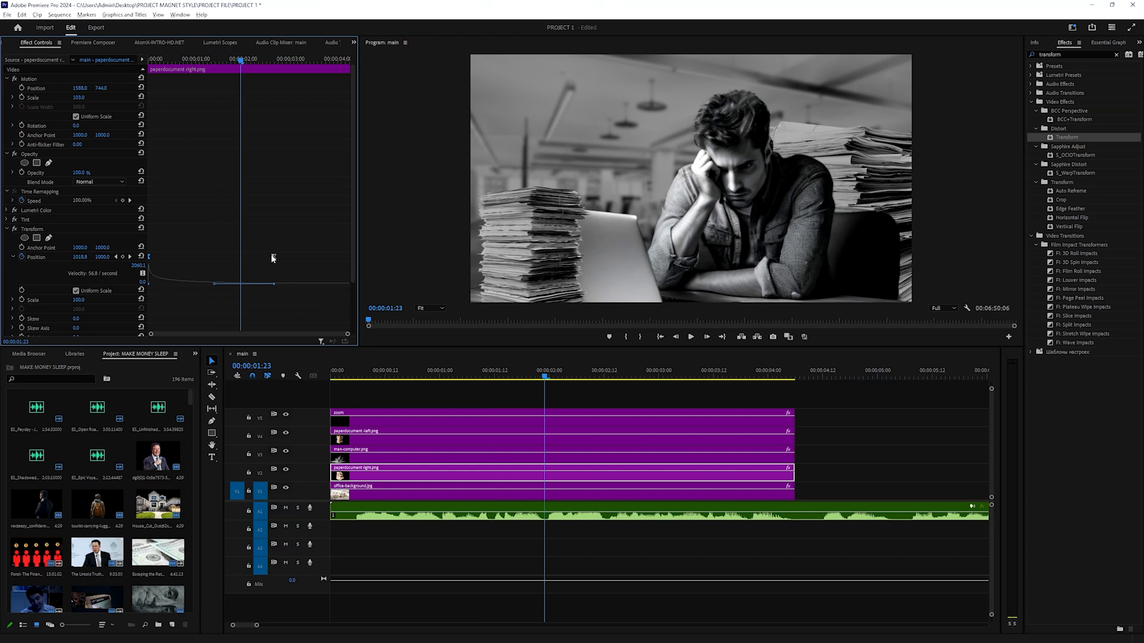
pyautogui.moveTo(223, 59); pyautogui.dragTo(150, 61)
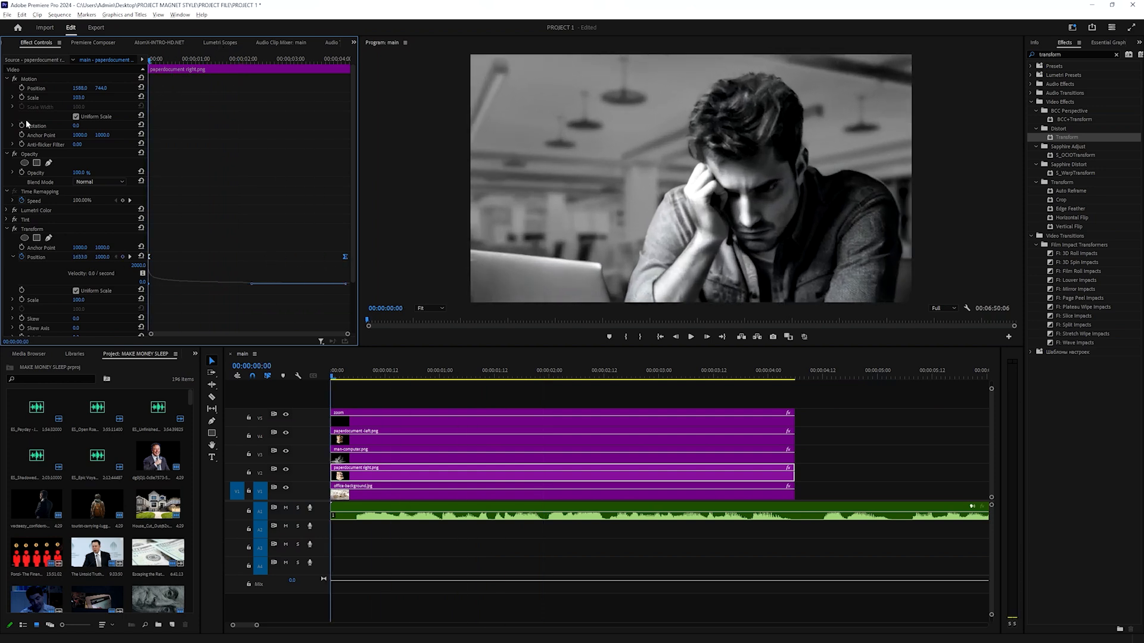
# Play the right paper stack's slide-in and return to the first frame
pyautogui.press('space')
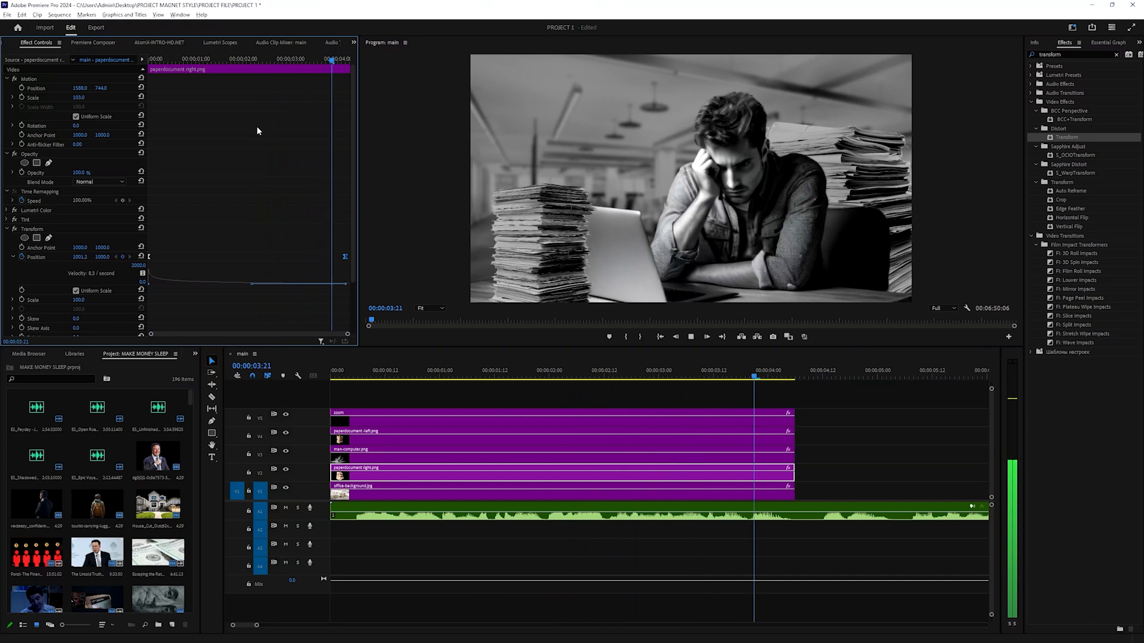
pyautogui.press('space')
pyautogui.press('Home')
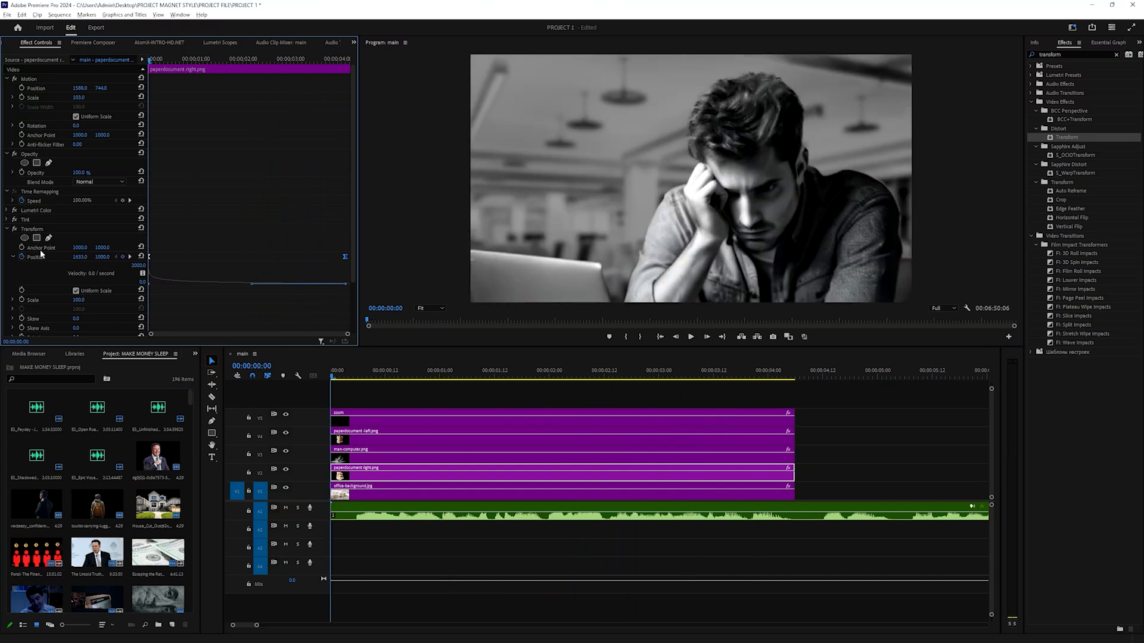
# Find the Gaussian Blur effect and apply it to the left paper stack clip
pyautogui.click(8, 229)
pyautogui.doubleClick(1051, 54)
pyautogui.write('gaus')
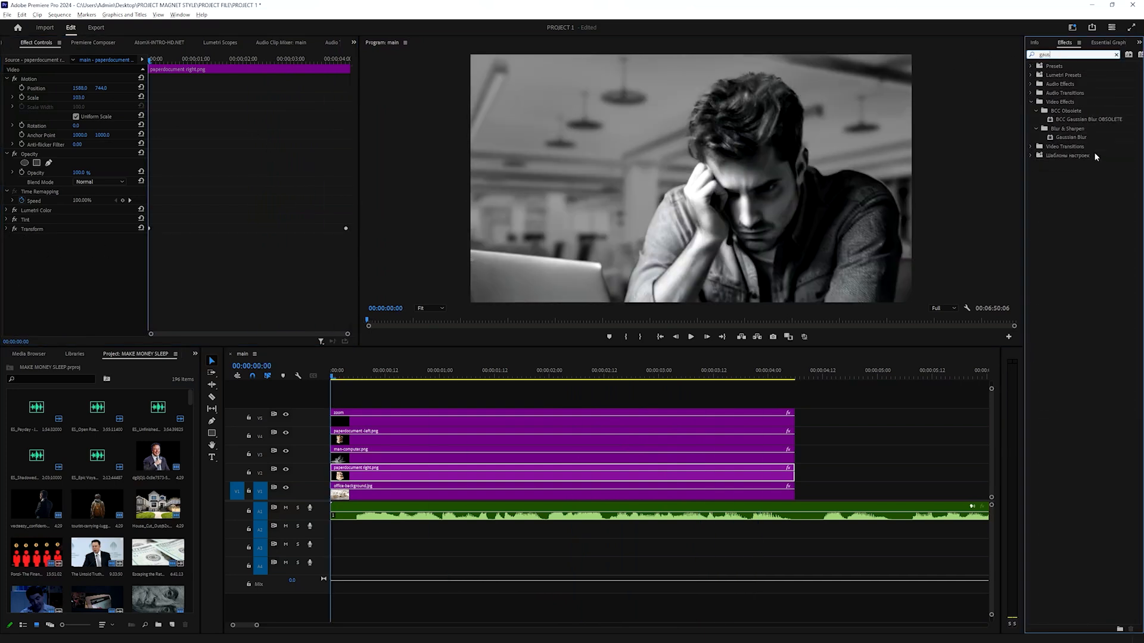
pyautogui.moveTo(1071, 137); pyautogui.dragTo(423, 440)
# Keyframe the left stack's Gaussian Blur Blurriness from 20 on the first frame to 0 at 00:00:02:16
pyautogui.press('space')
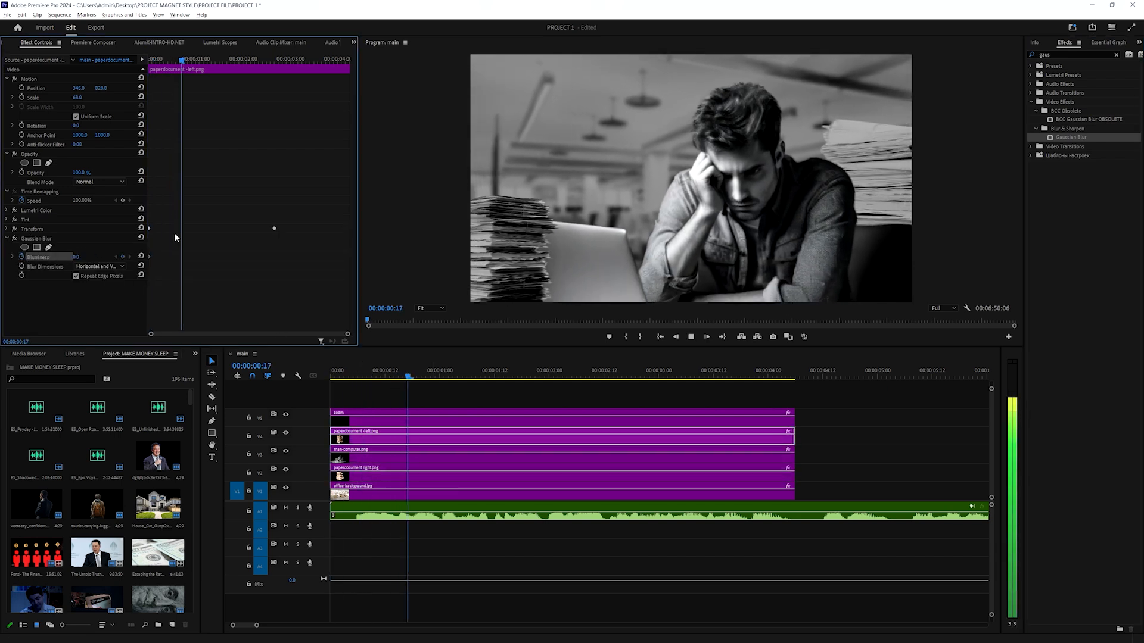
pyautogui.click(274, 58)
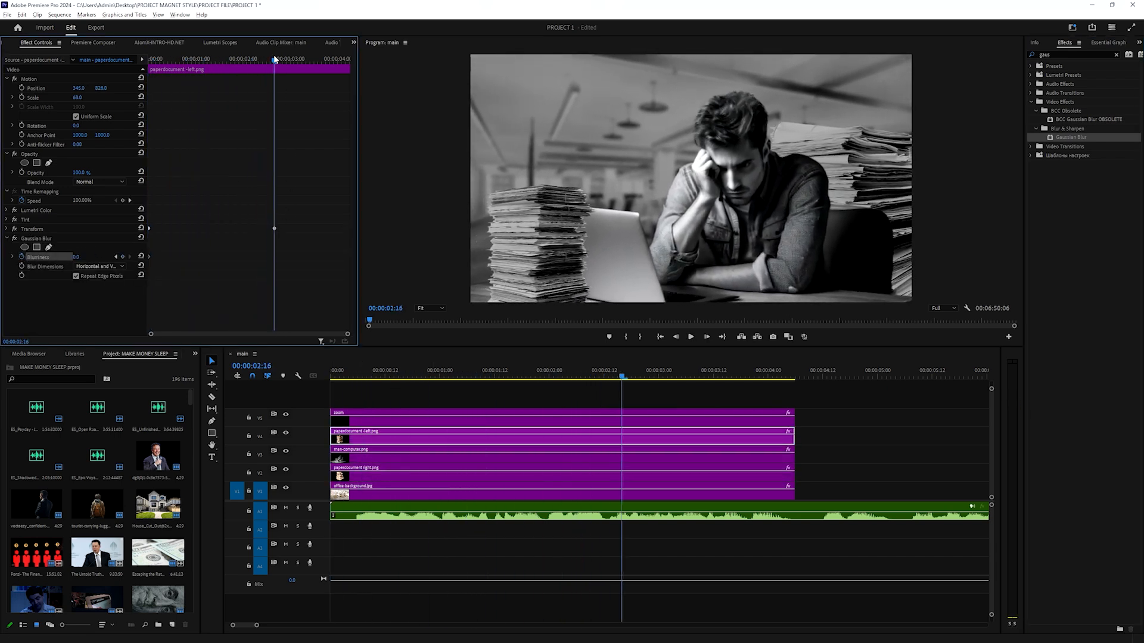
pyautogui.click(123, 256)
pyautogui.press('Home')
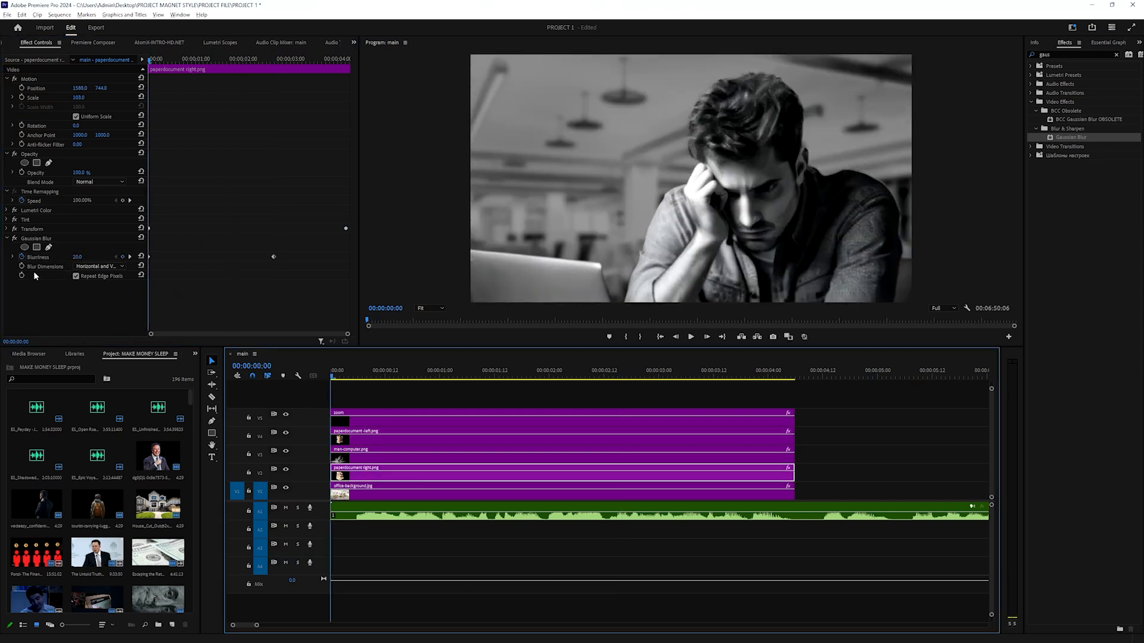
# Copy the keyframed Gaussian Blur onto the man-computer clip, preview the blur and return to the first frame
pyautogui.moveTo(37, 239); pyautogui.dragTo(389, 481)
pyautogui.moveTo(344, 447); pyautogui.dragTo(343, 448)
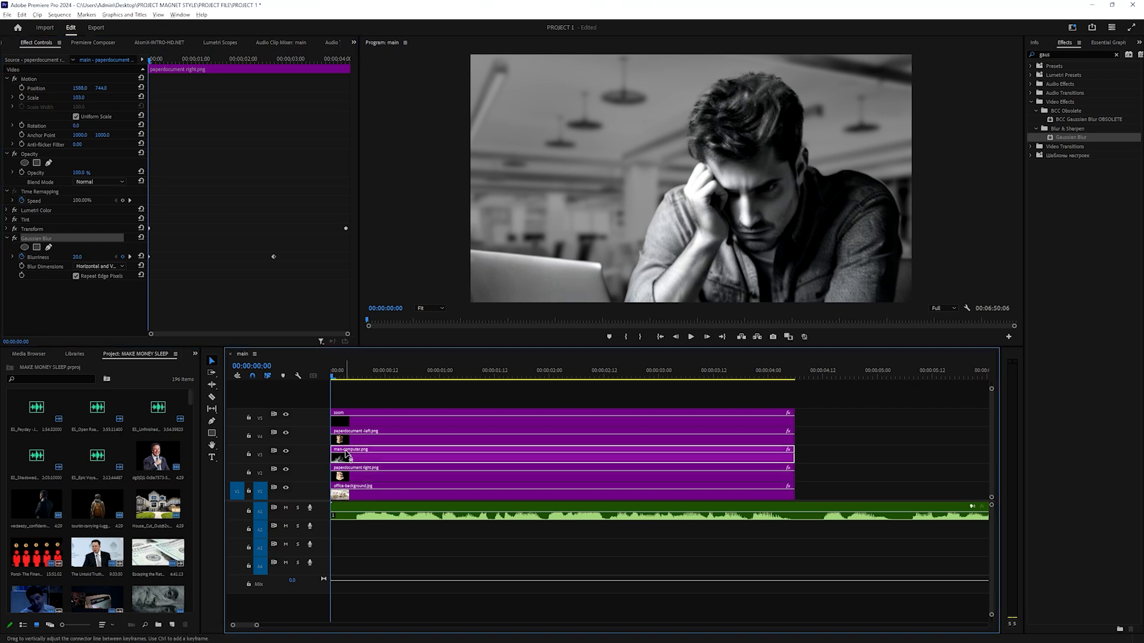
pyautogui.press('space')
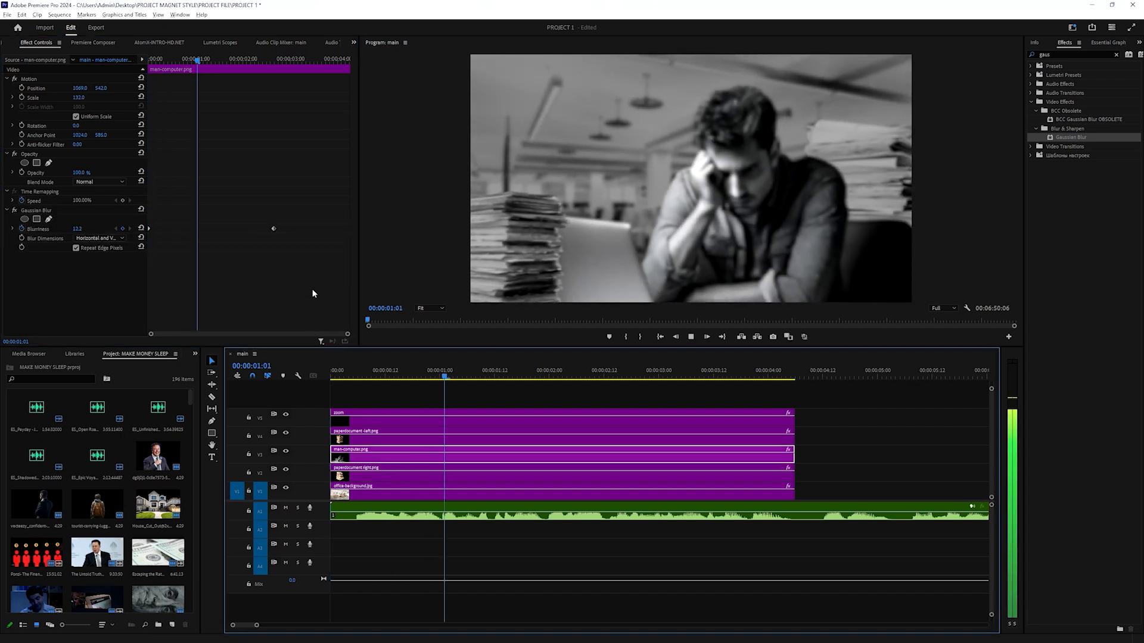
pyautogui.moveTo(227, 58); pyautogui.dragTo(105, 175)
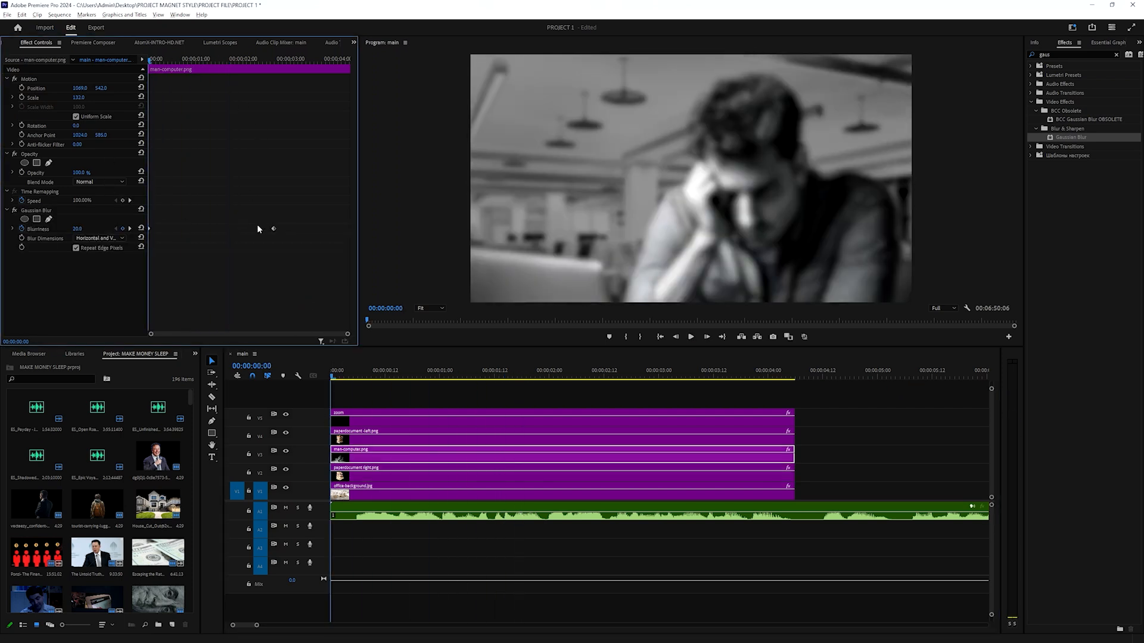
# Move the man-computer clip's end Blurriness keyframe earlier to just past one second and play the result
pyautogui.moveTo(248, 229); pyautogui.dragTo(201, 230)
pyautogui.press('space')
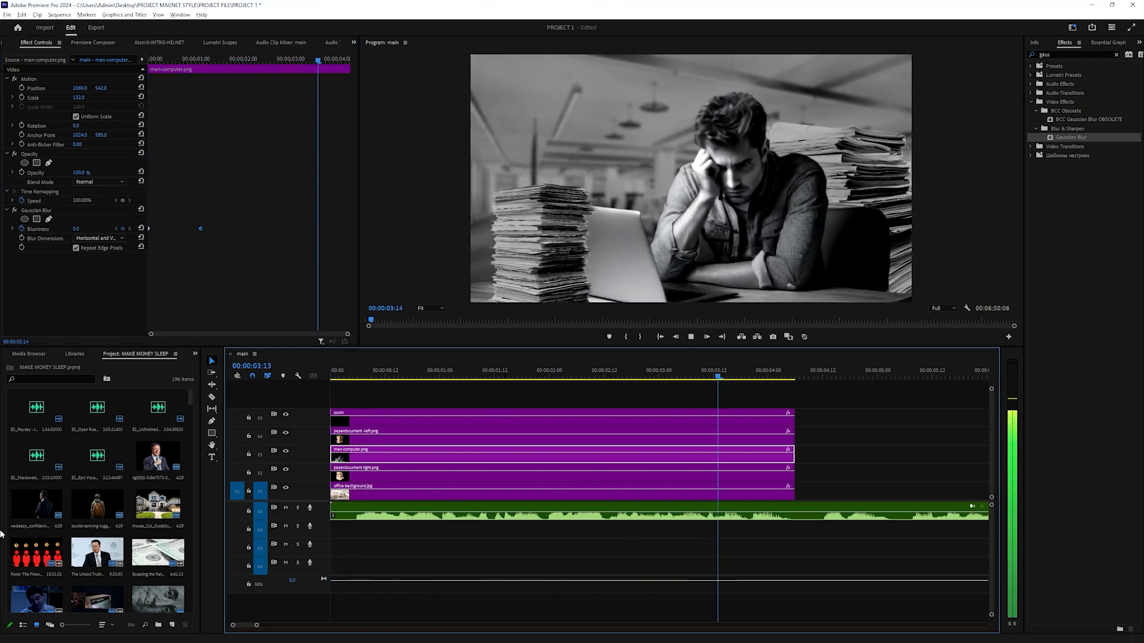
pyautogui.press('space')
# Move the left stack's end Blurriness keyframe earlier to just before two seconds and play from the start
pyautogui.click(598, 441)
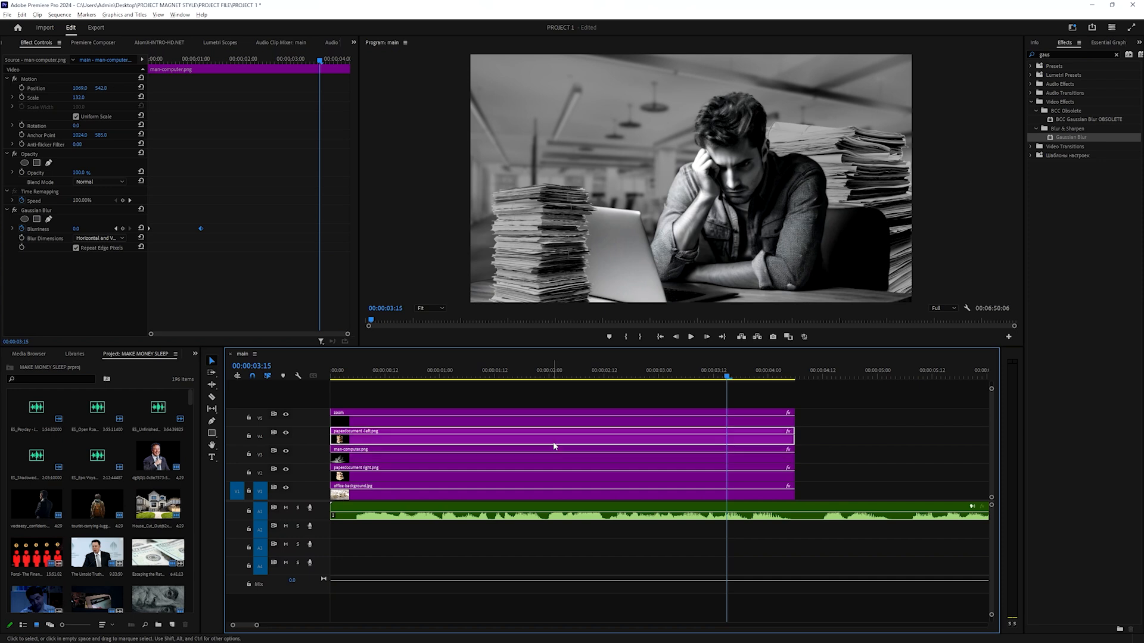
pyautogui.moveTo(274, 258); pyautogui.dragTo(241, 257)
pyautogui.press('Home')
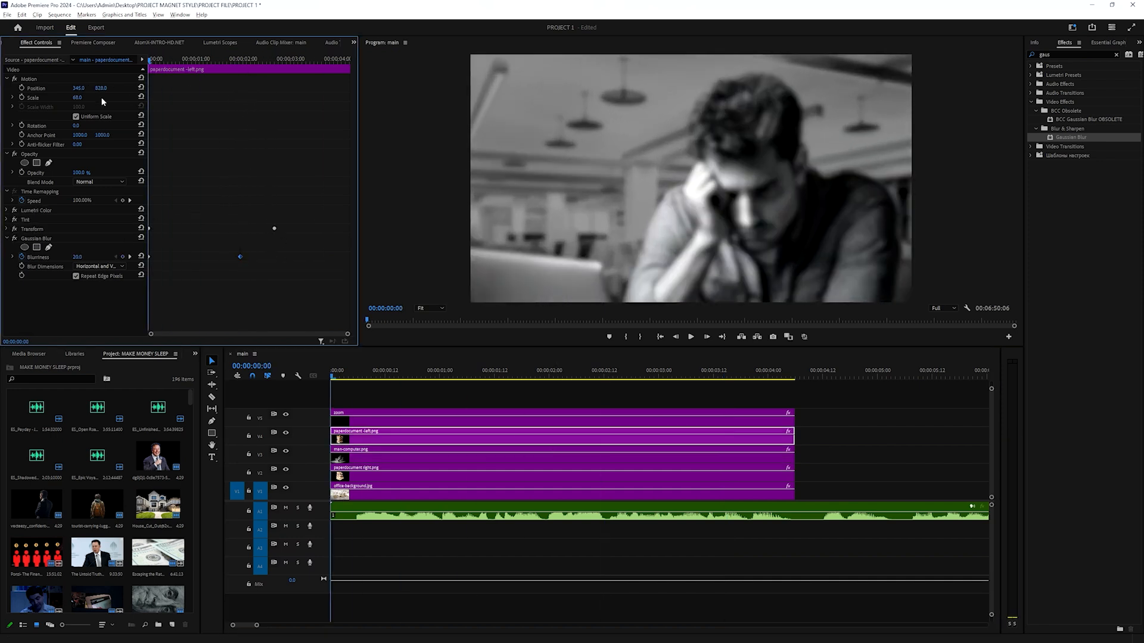
pyautogui.press('space')
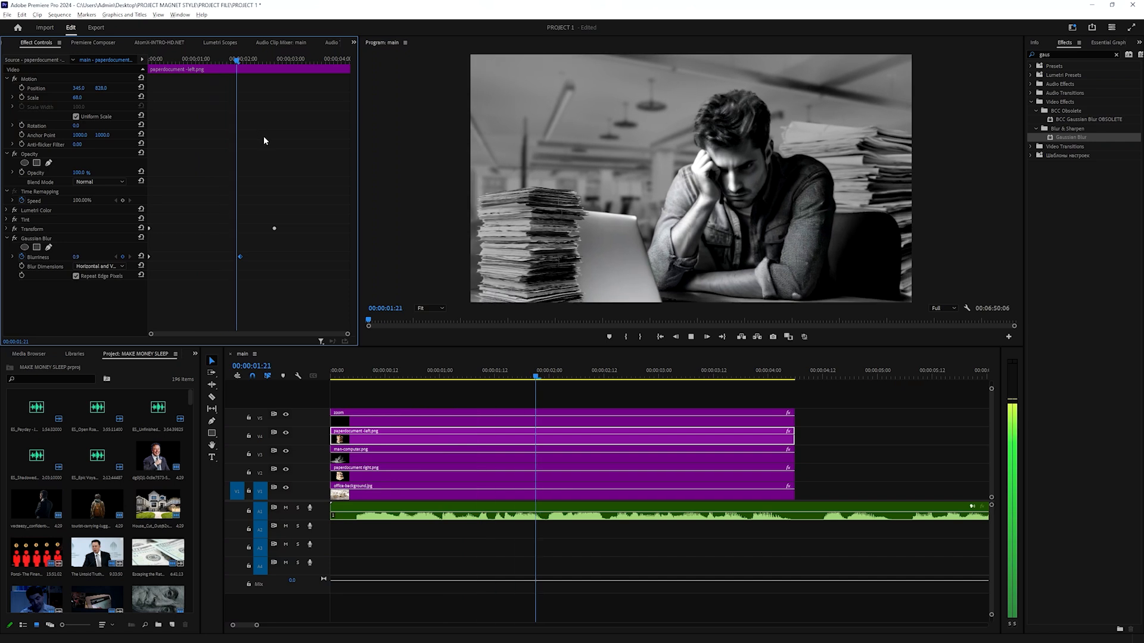
# Move the right stack's end Blurriness keyframe earlier to about 00:00:02:00 and play the scene
pyautogui.click(452, 475)
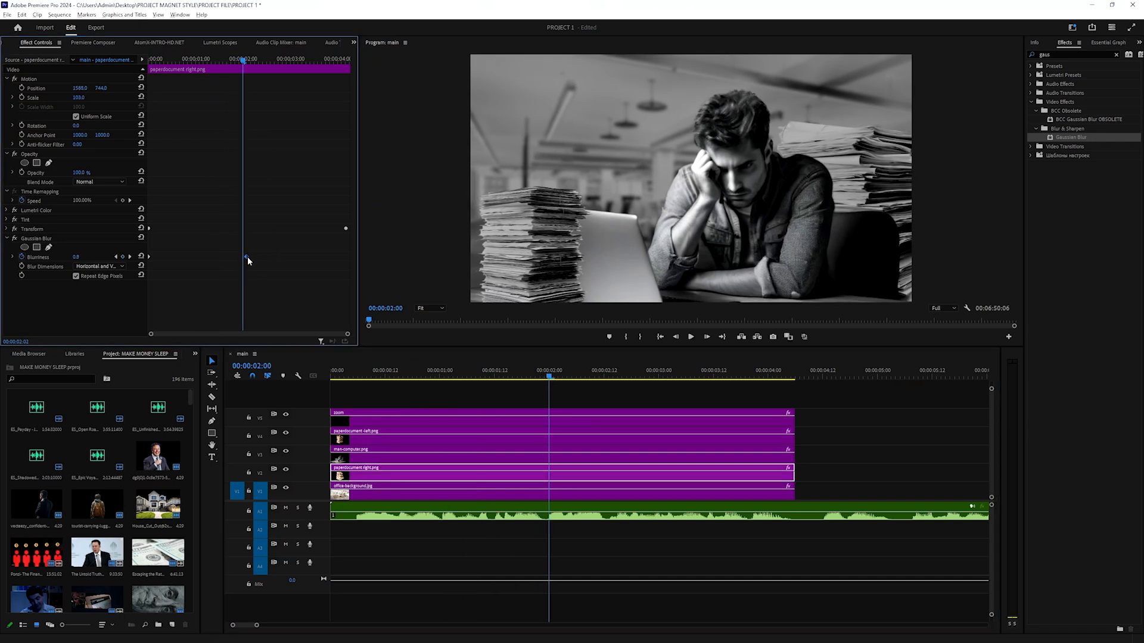
pyautogui.moveTo(243, 59); pyautogui.dragTo(176, 71)
pyautogui.press('space')
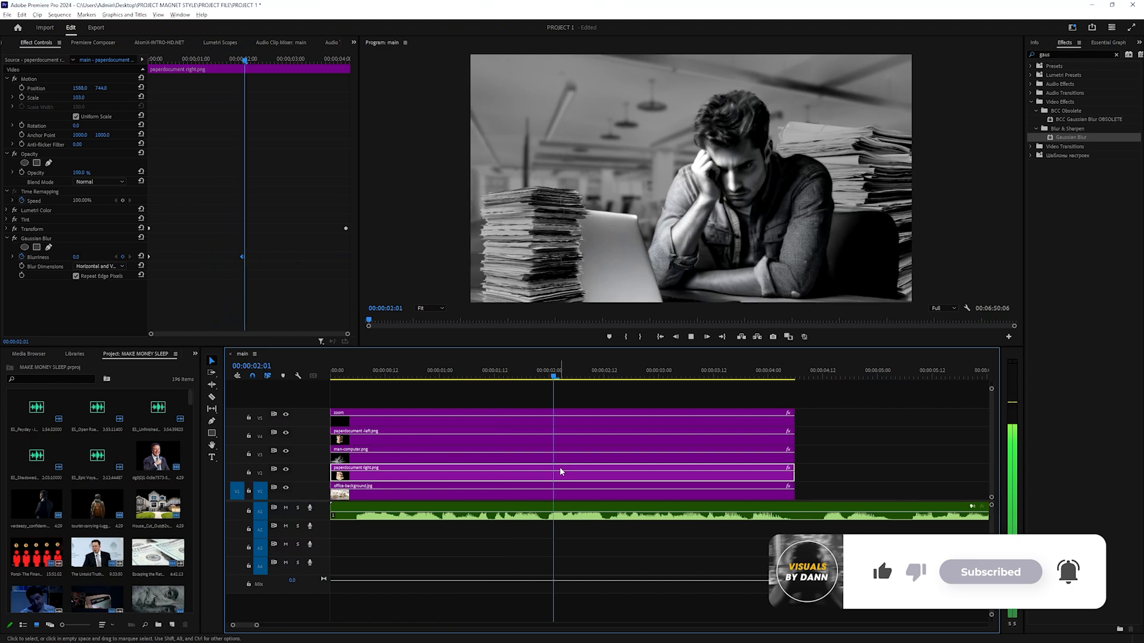
pyautogui.press('space')
# Shift all layers above the office background up three tracks and duplicate the background clip onto V2
pyautogui.moveTo(559, 397); pyautogui.dragTo(553, 437)
pyautogui.scroll(-1, 556, 458)
pyautogui.scroll(1, 557, 458)
pyautogui.scroll(-1, 549, 477)
pyautogui.press('Left')
pyautogui.press('Left')
pyautogui.press('Left')
pyautogui.press('Left')
pyautogui.moveTo(548, 489); pyautogui.dragTo(528, 462)
pyautogui.moveTo(563, 371); pyautogui.dragTo(490, 370)
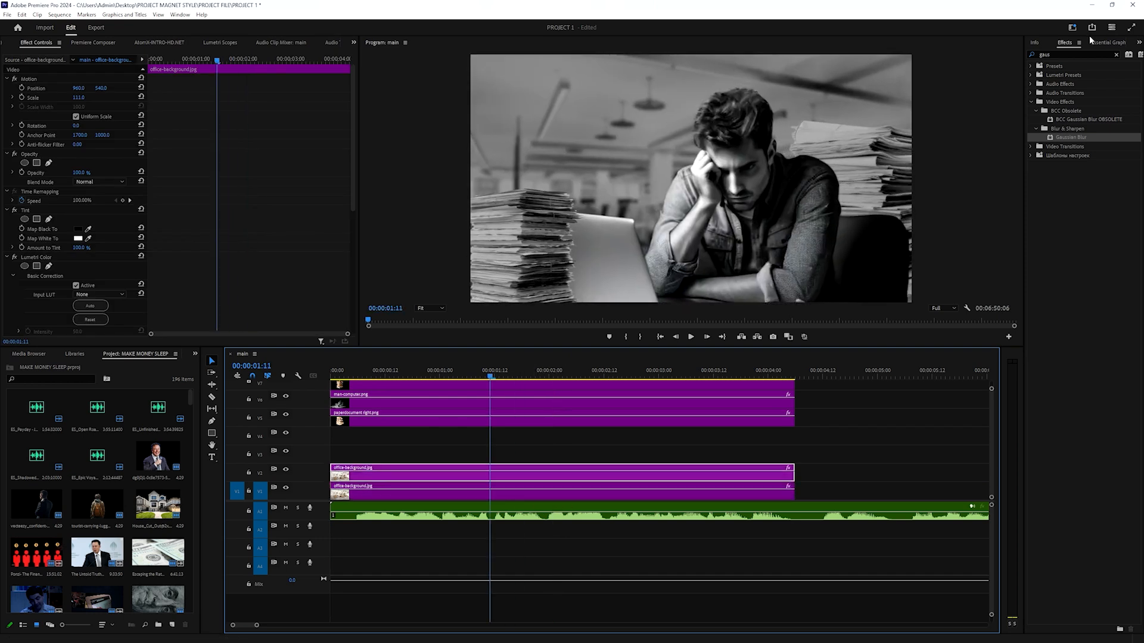
# Search the effects for Tint and apply it to the duplicate office background on V2
pyautogui.click(1056, 54)
pyautogui.press('BackSpace')
pyautogui.press('BackSpace')
pyautogui.press('BackSpace')
pyautogui.press('BackSpace')
pyautogui.write('tint')
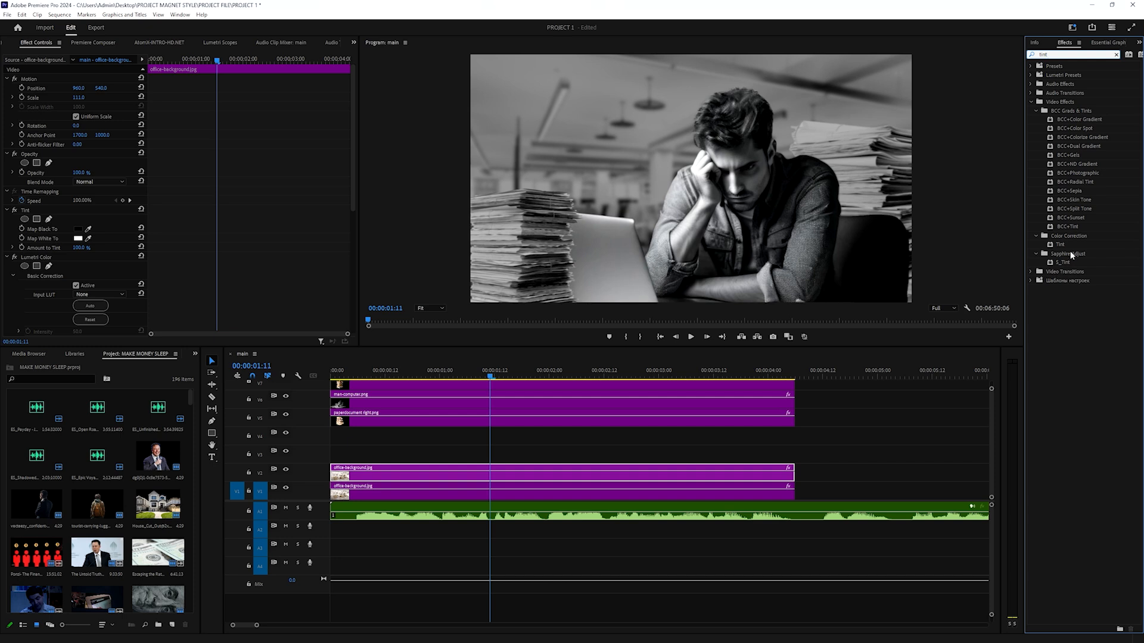
pyautogui.moveTo(1059, 244); pyautogui.dragTo(1014, 262)
pyautogui.moveTo(523, 462); pyautogui.dragTo(522, 463)
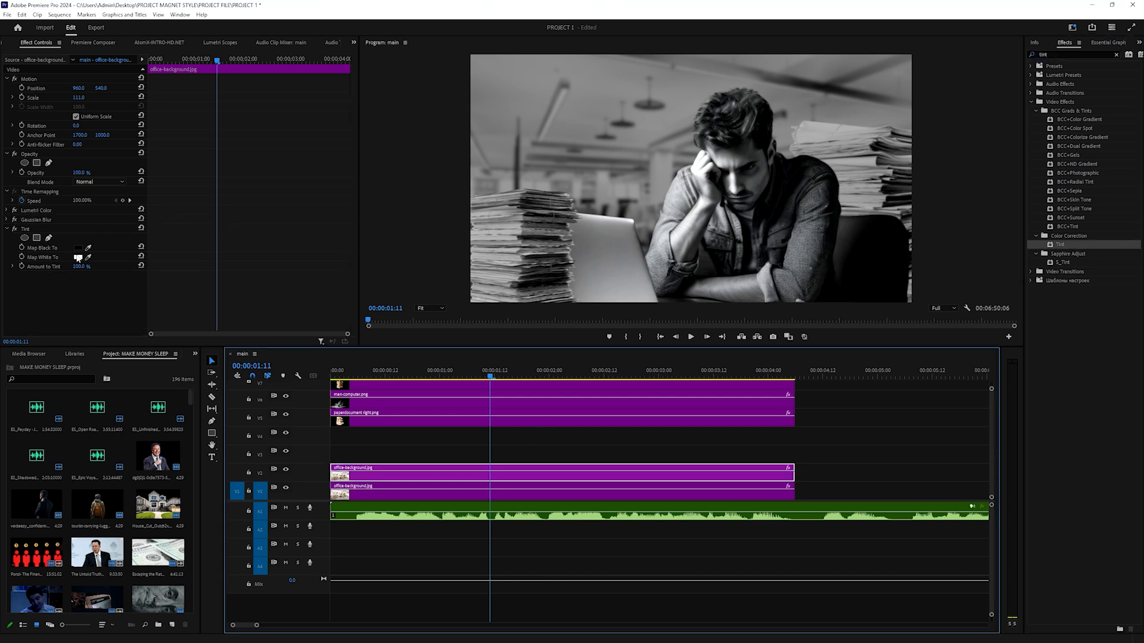
# Set the duplicate background's Tint Map White To color to pure red, FF0000
pyautogui.click(78, 257)
pyautogui.click(584, 388)
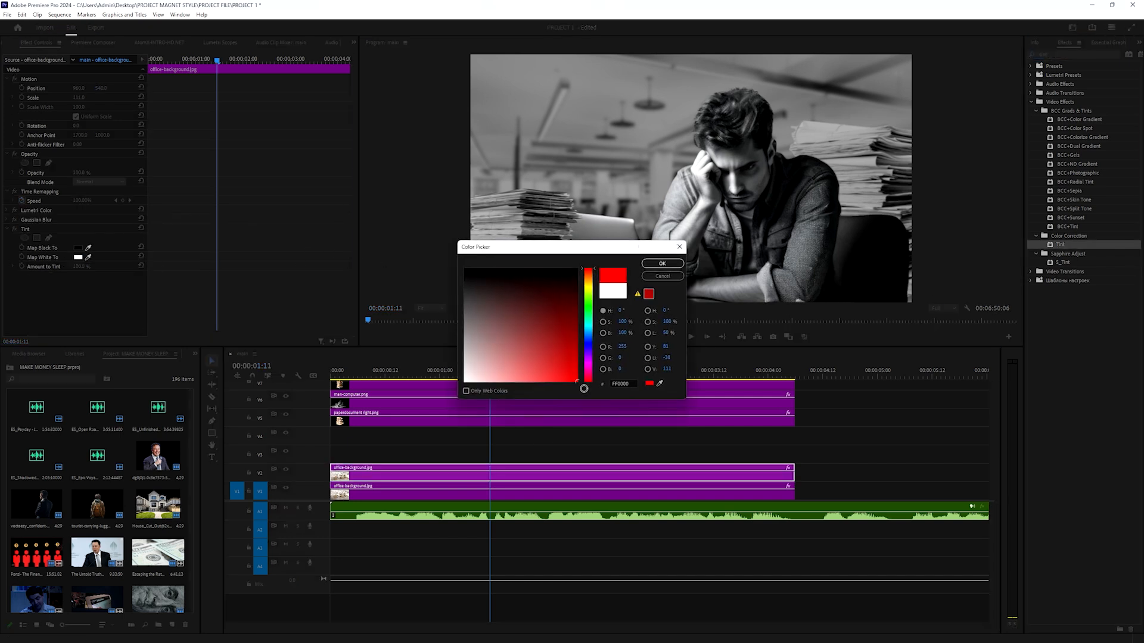
pyautogui.click(662, 263)
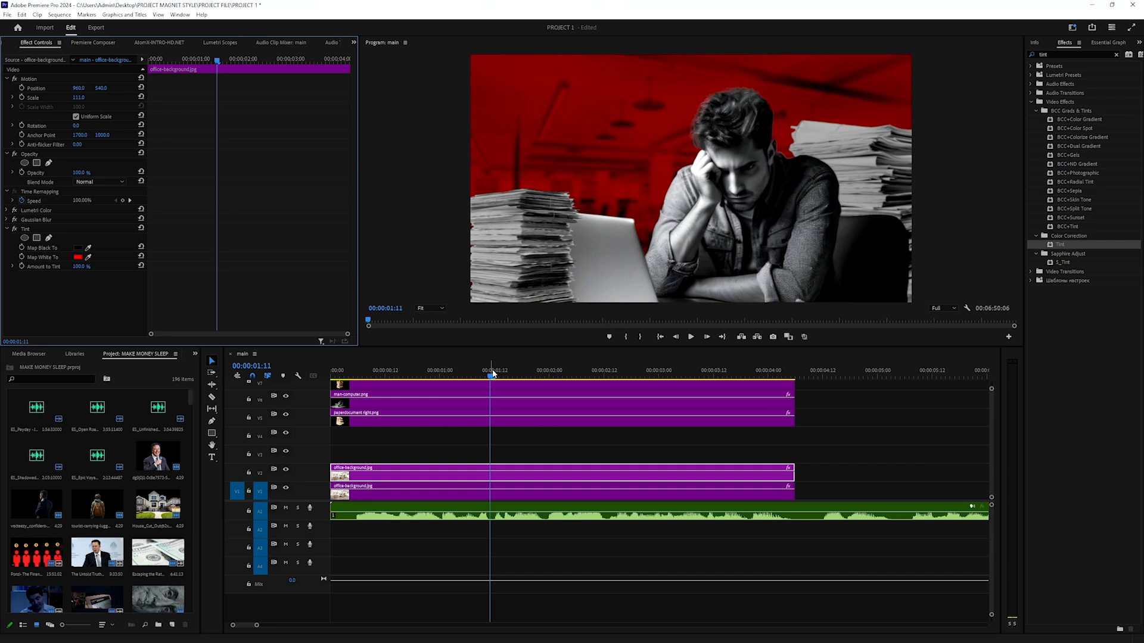
# Darken the red background in Lumetri Color with Exposure -4.2, Highlights 33 and Shadows -54, and play the scene
pyautogui.click(8, 229)
pyautogui.click(7, 210)
pyautogui.scroll(-3, 72, 284)
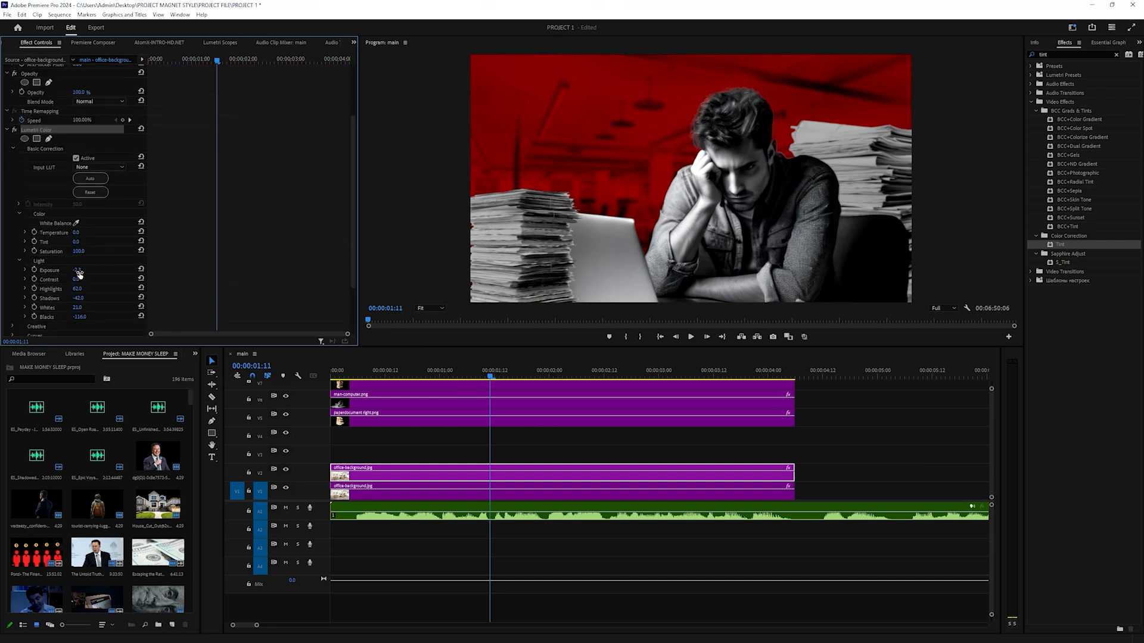
pyautogui.moveTo(76, 270); pyautogui.dragTo(60, 270)
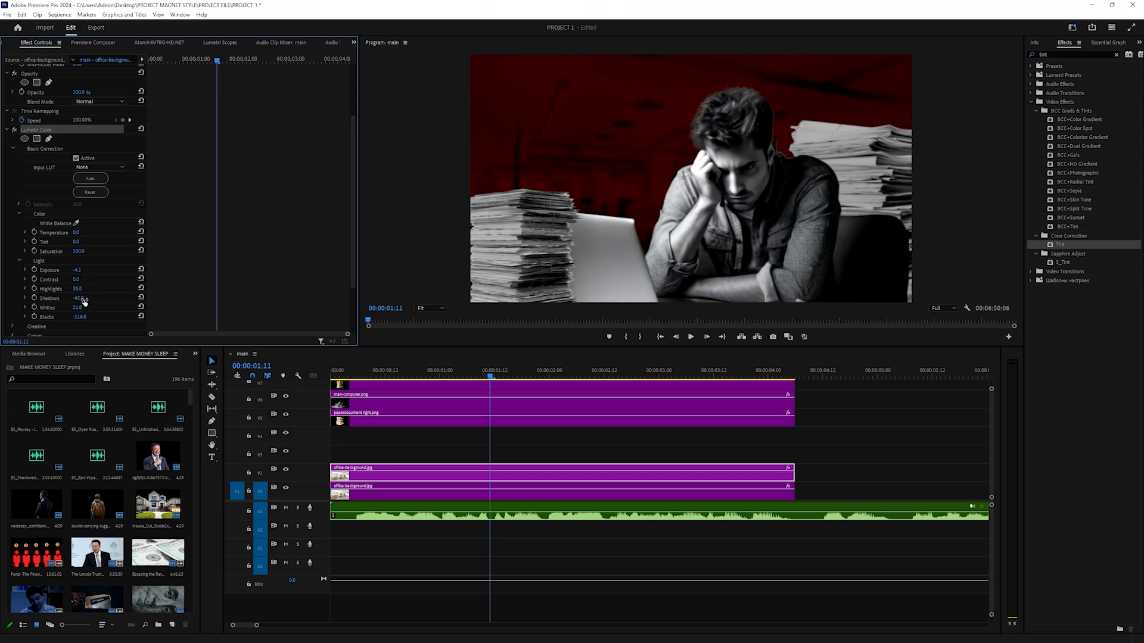
pyautogui.press('space')
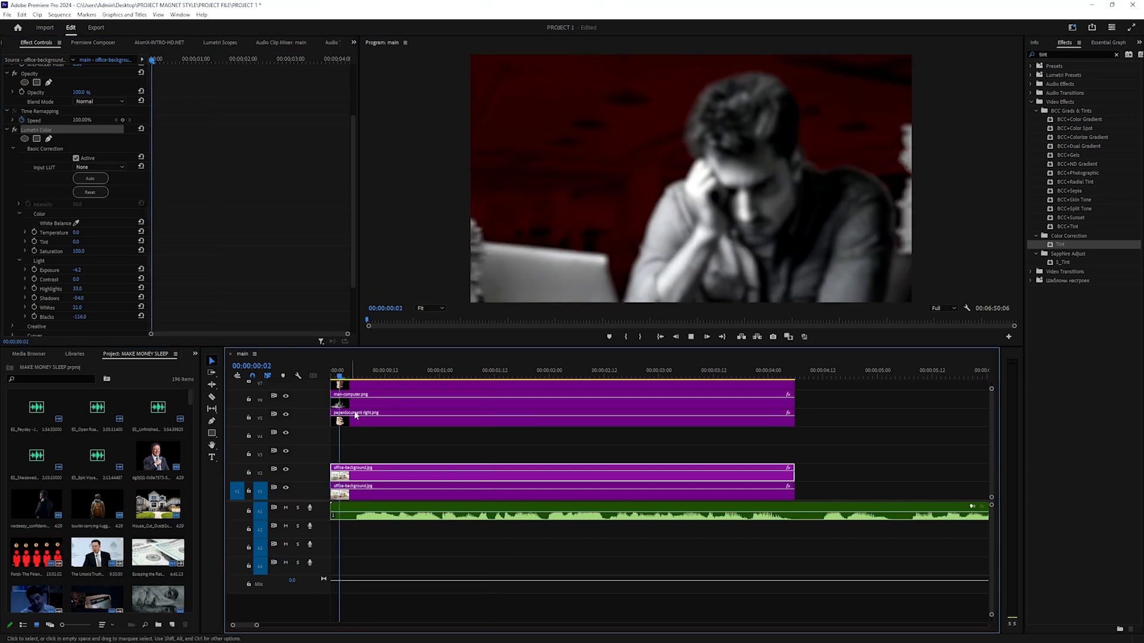
# Mark 00:00:01:23 and trim the start of the red background clip on V2 to that point
pyautogui.moveTo(602, 373); pyautogui.dragTo(541, 386)
pyautogui.click(546, 478)
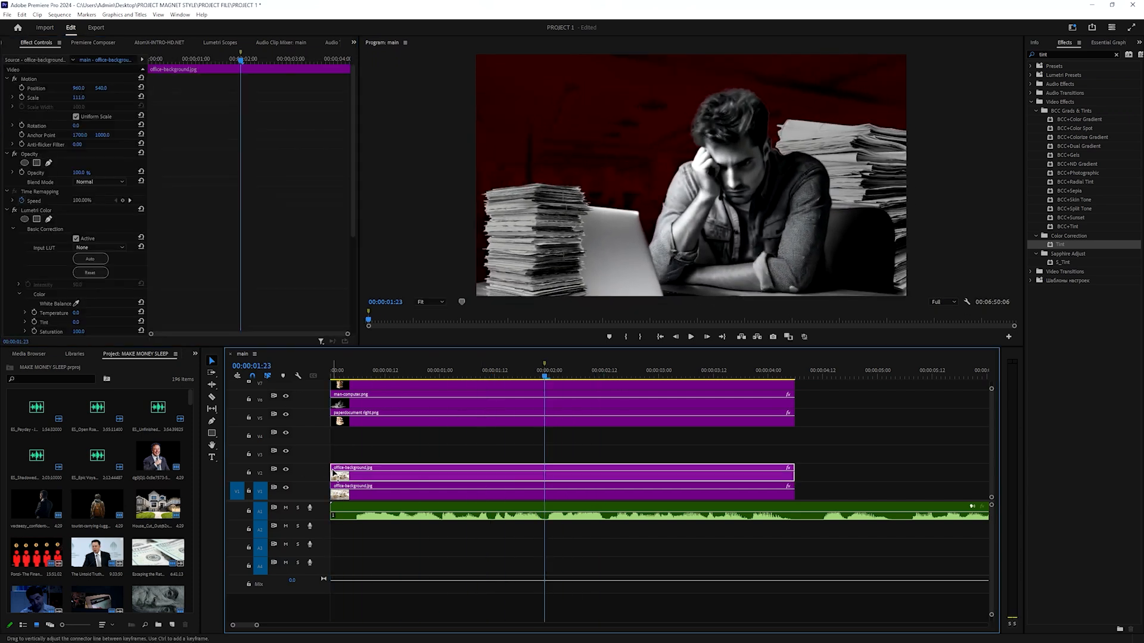
pyautogui.moveTo(333, 467); pyautogui.dragTo(545, 467)
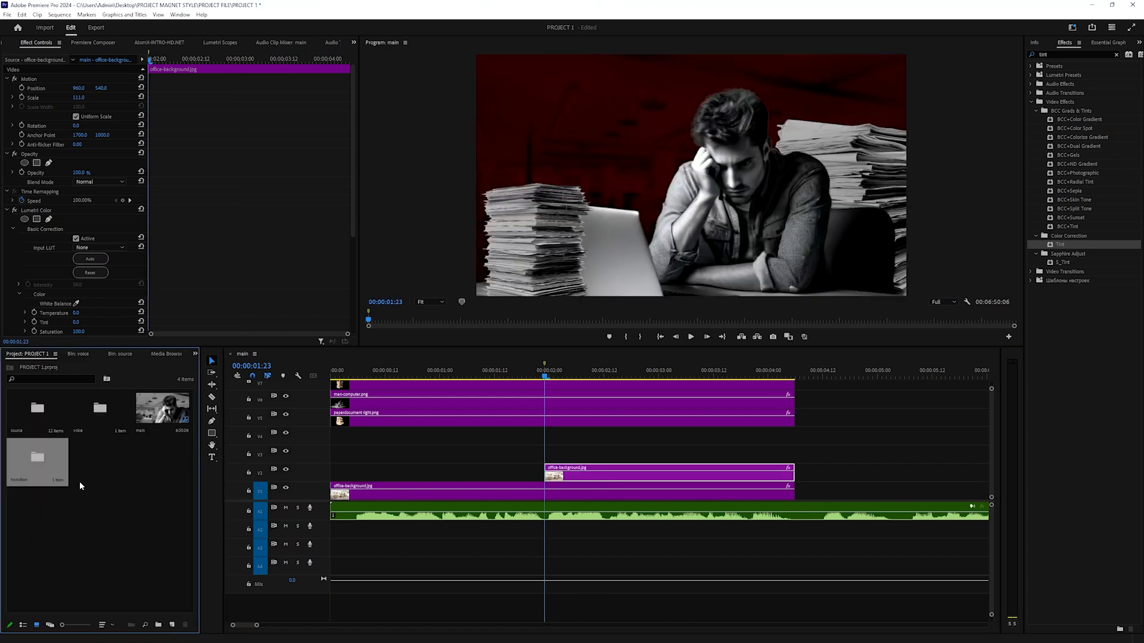
# Place the black ink transition video from the transition bin on V3 at 00:00:01:23 and delete its audio
pyautogui.doubleClick(49, 467)
pyautogui.moveTo(51, 420)
pyautogui.mouseDown()
pyautogui.moveTo(539, 473)
pyautogui.moveTo(561, 463)
pyautogui.moveTo(548, 463)
pyautogui.mouseUp()
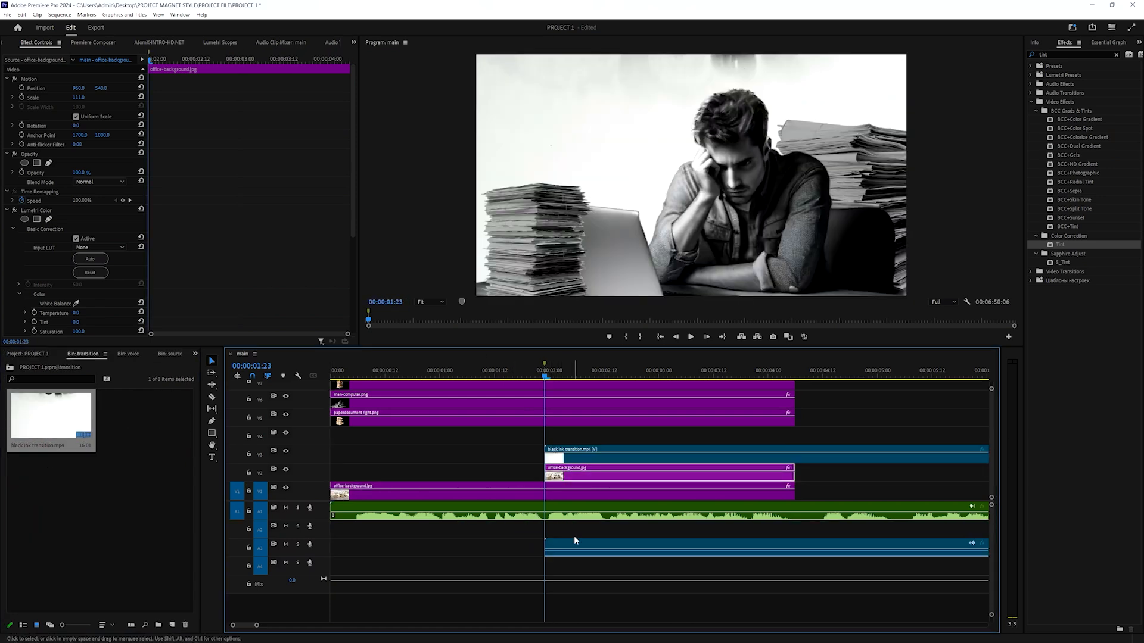
pyautogui.keyDown('alt'); pyautogui.click(575, 546); pyautogui.keyUp('alt')
pyautogui.press('Delete')
# Cut the ink transition at 00:00:04:06, delete the excess, preview it and return to its start
pyautogui.press('Down')
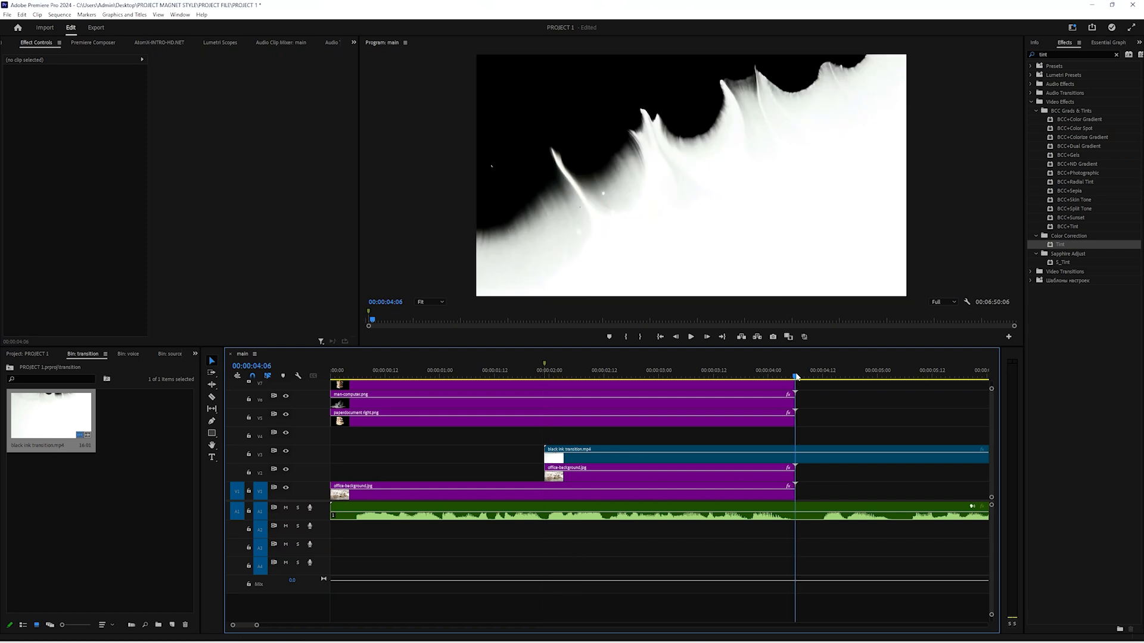
pyautogui.click(822, 453)
pyautogui.hotkey('ctrl', 'k')
pyautogui.click(833, 459)
pyautogui.press('Delete')
pyautogui.moveTo(619, 372)
pyautogui.mouseDown()
pyautogui.moveTo(620, 387)
pyautogui.moveTo(549, 398)
pyautogui.moveTo(603, 421)
pyautogui.moveTo(685, 423)
pyautogui.mouseUp()
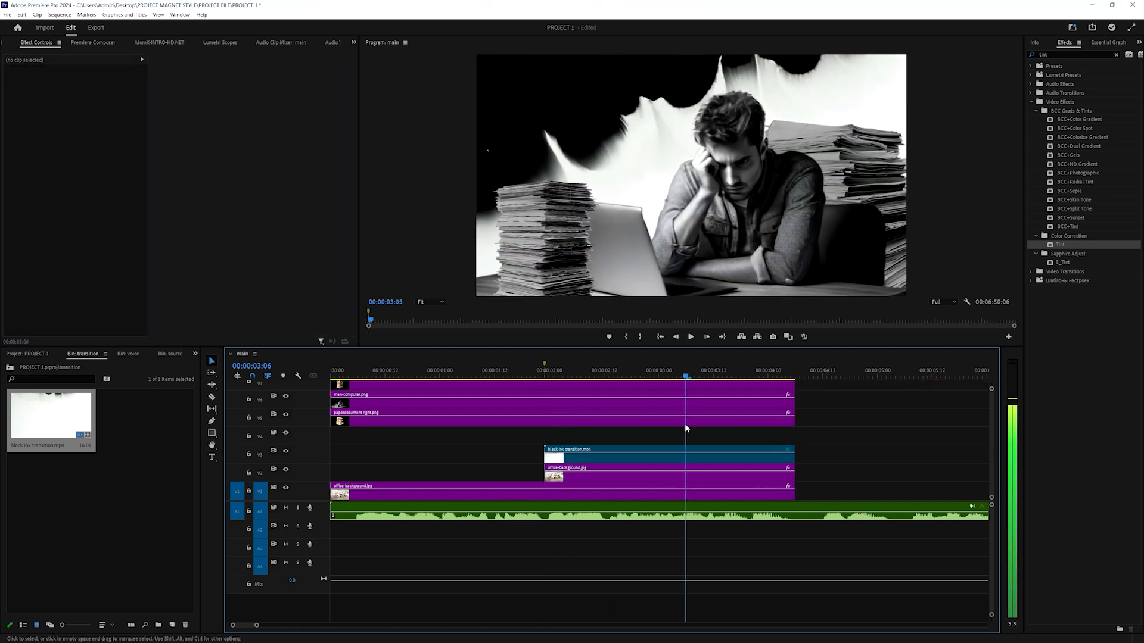
pyautogui.hotkey('shift', 'Up')
# Search for the Track Matte Key effect and apply it to the red background clip on V2
pyautogui.click(575, 476)
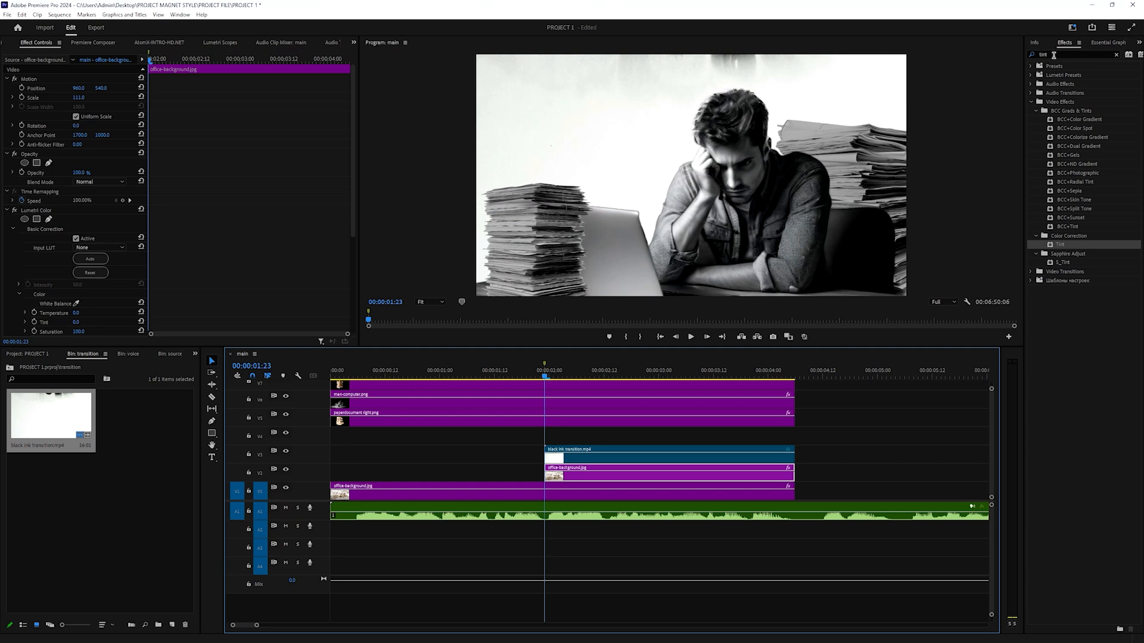
pyautogui.doubleClick(1053, 55)
pyautogui.write('track')
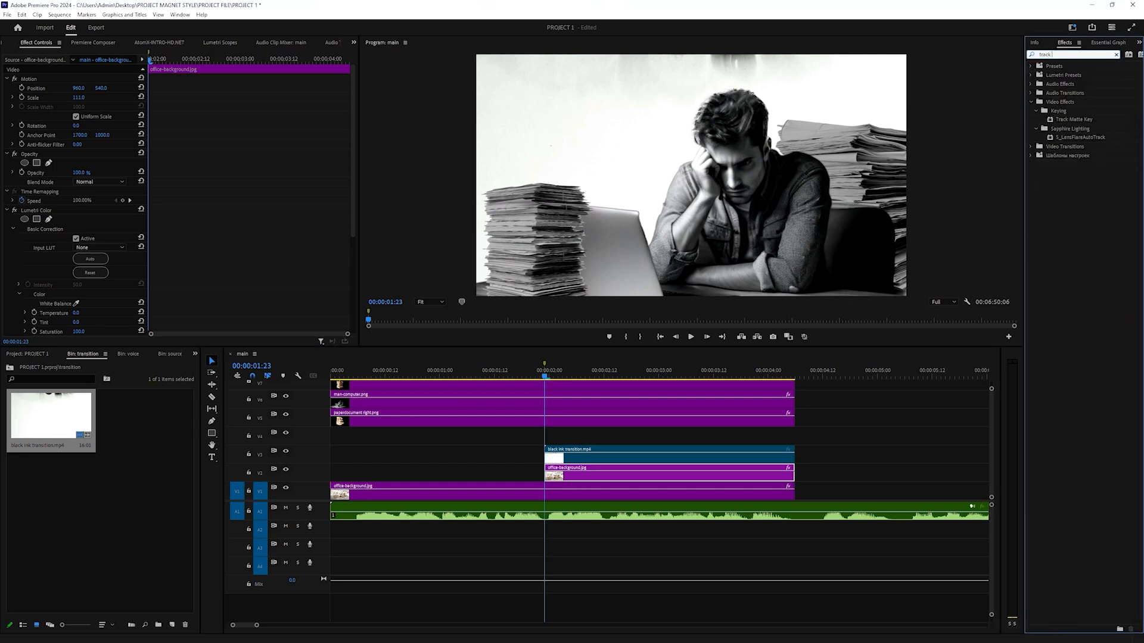
pyautogui.moveTo(1065, 125); pyautogui.dragTo(603, 477)
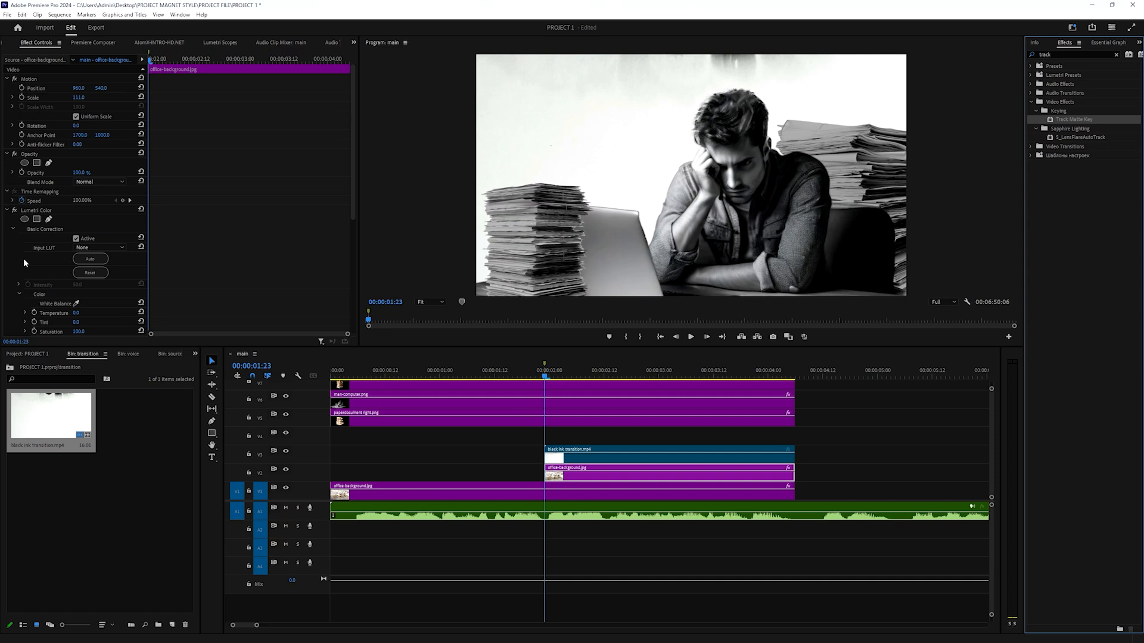
# Set the Track Matte Key to composite using Matte Luma with Video 3 as matte and Reverse enabled, and play the reveal
pyautogui.click(7, 212)
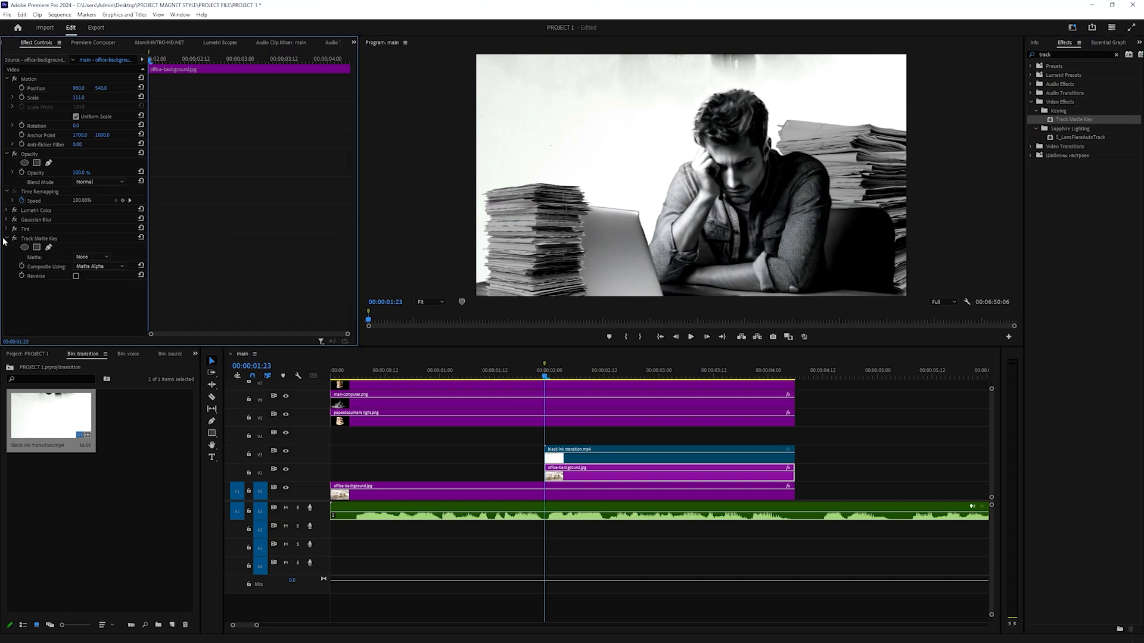
pyautogui.click(91, 266)
pyautogui.click(89, 285)
pyautogui.click(92, 256)
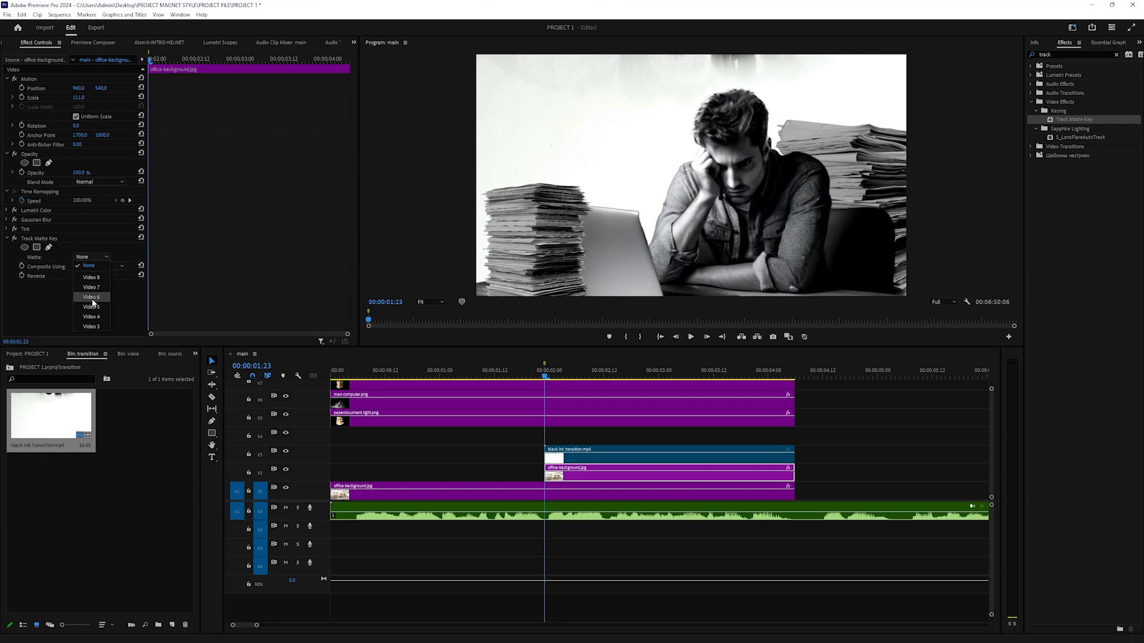
pyautogui.click(96, 325)
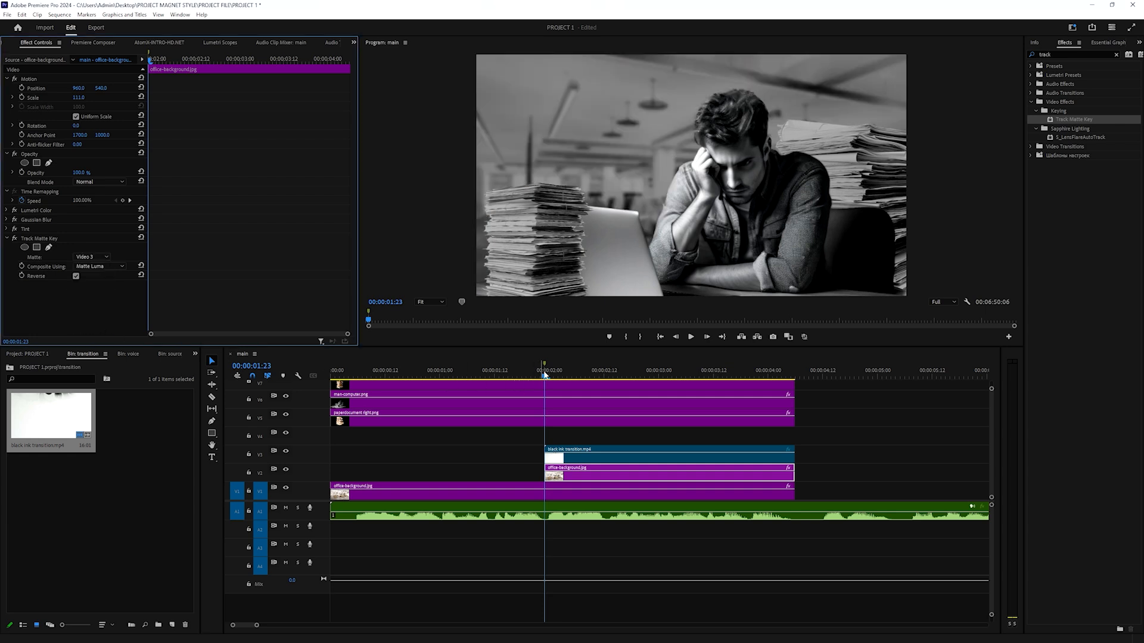
pyautogui.press('space')
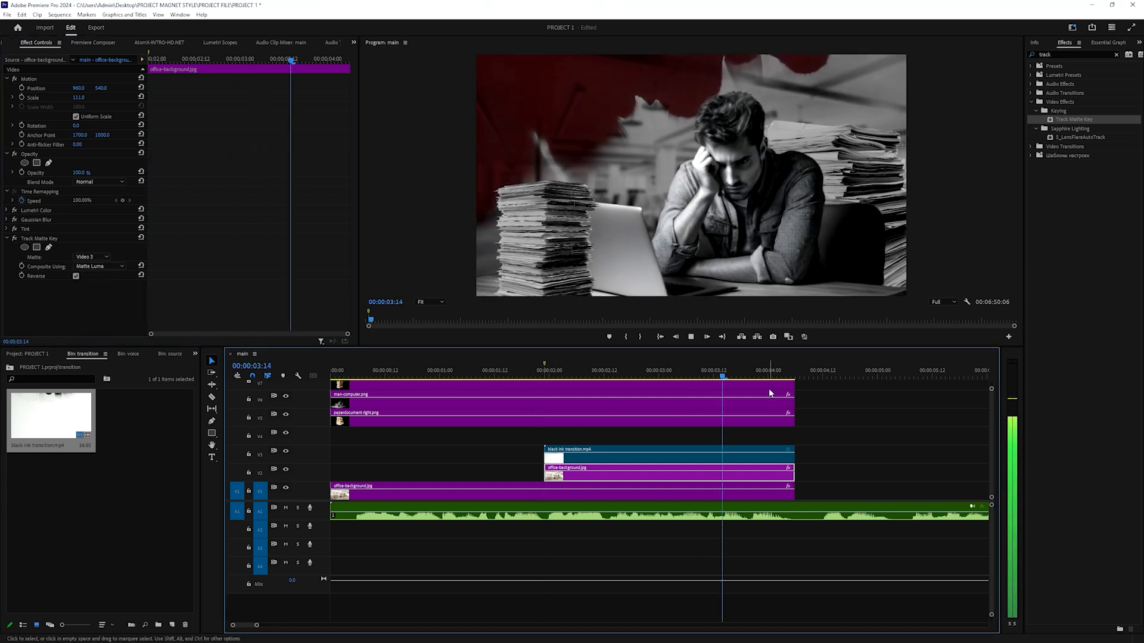
# Brighten the red background clip with Lumetri Color, setting exposure to -3.4, and play the ink reveal
pyautogui.click(636, 455)
pyautogui.click(581, 475)
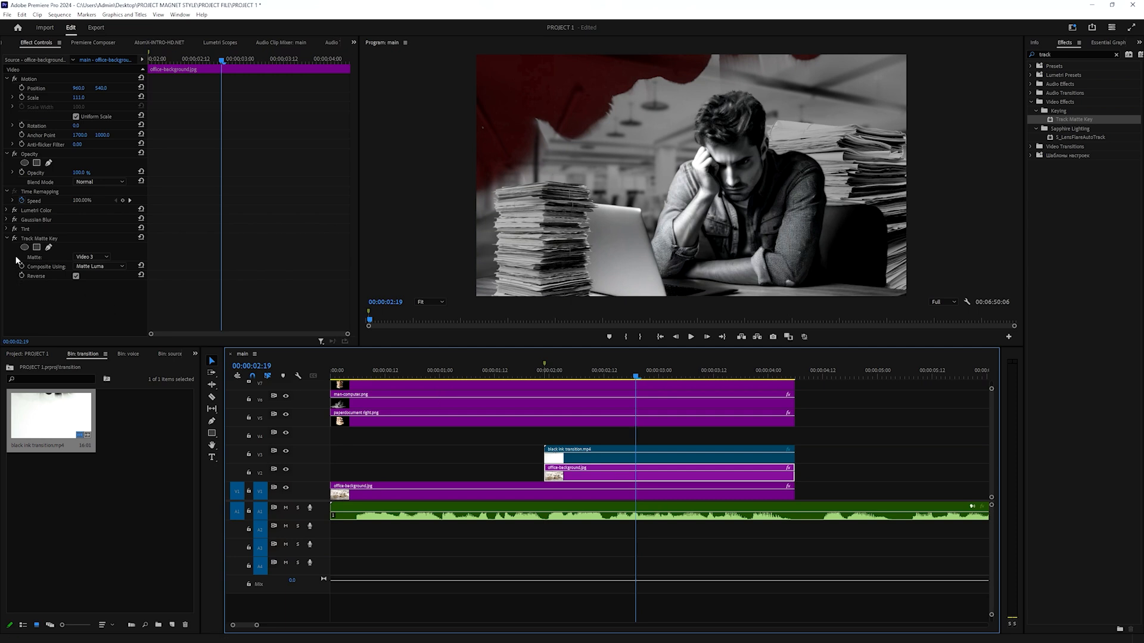
pyautogui.click(7, 210)
pyautogui.scroll(-3, 65, 259)
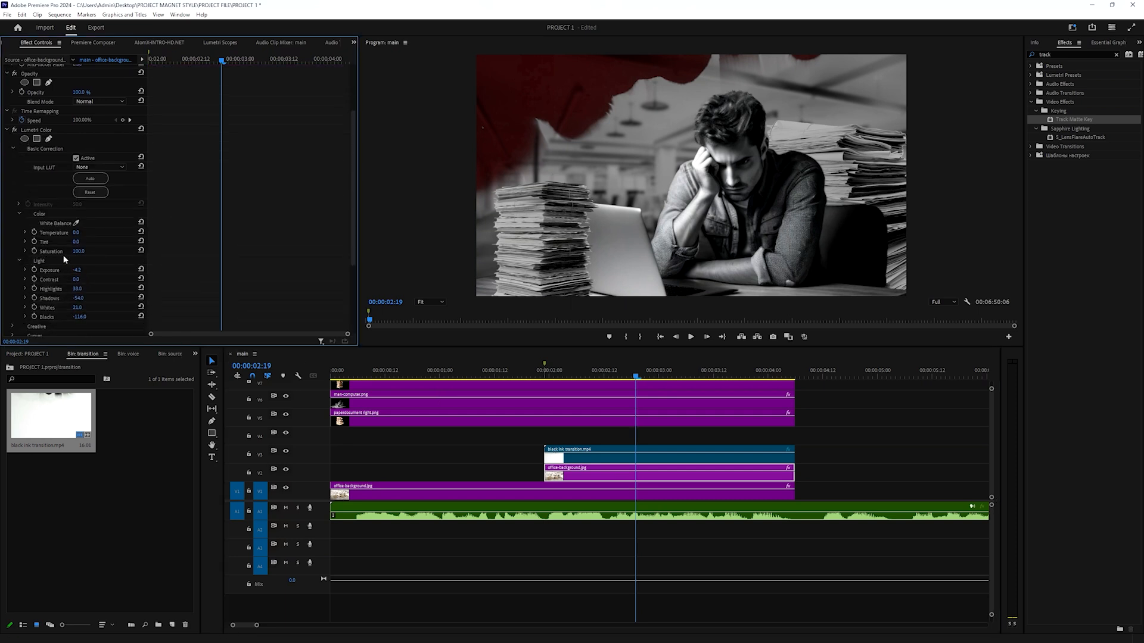
pyautogui.moveTo(77, 270); pyautogui.dragTo(87, 271)
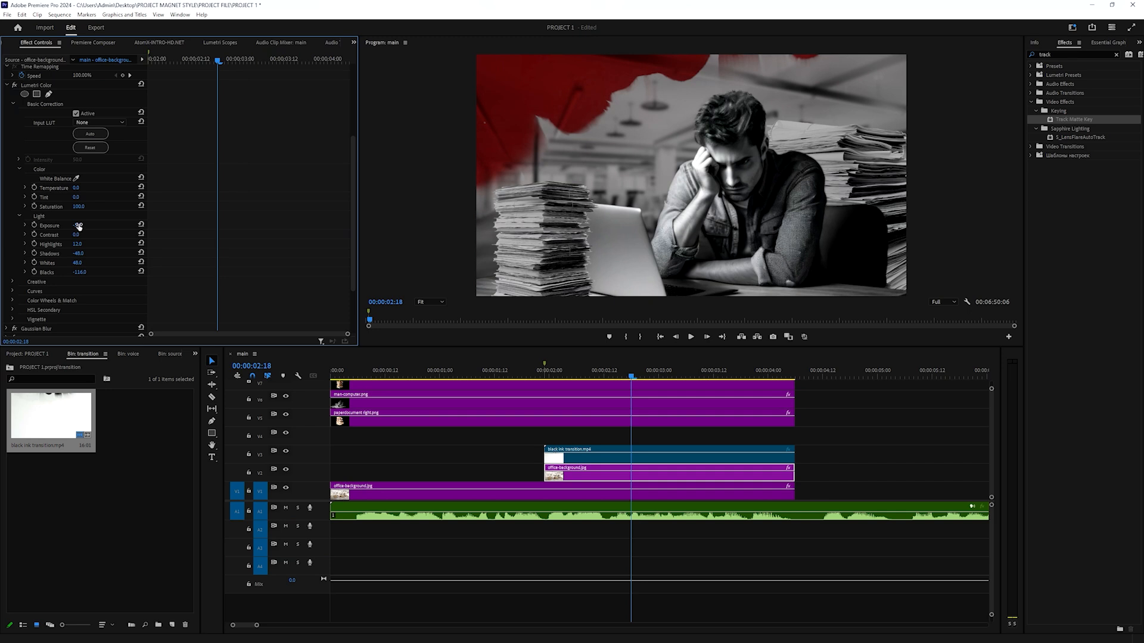
pyautogui.moveTo(78, 226); pyautogui.dragTo(79, 226)
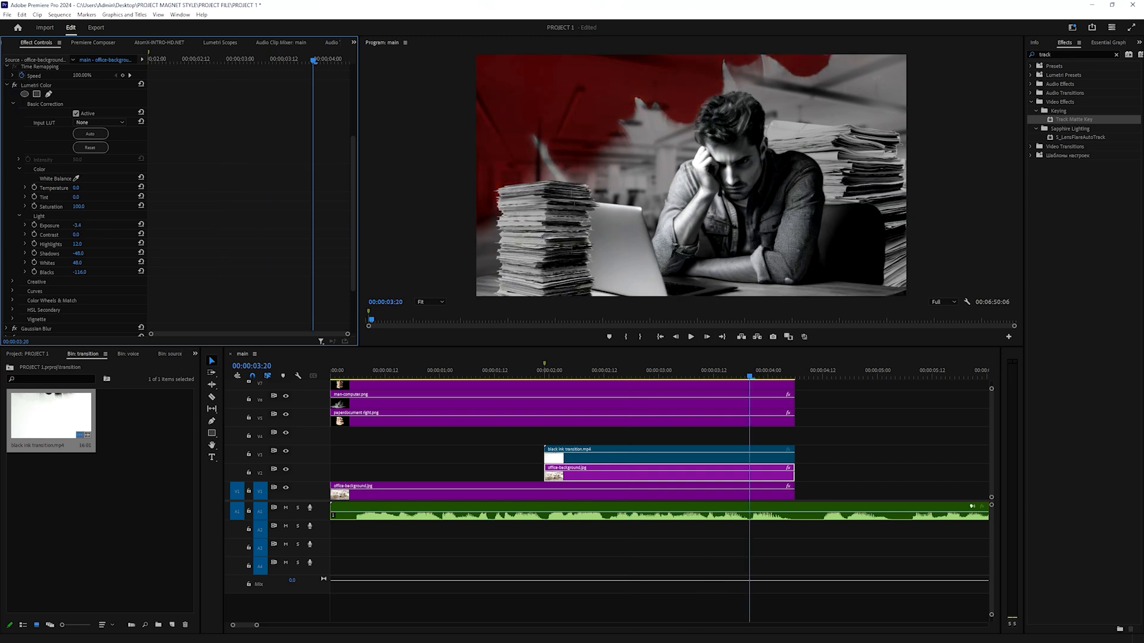
pyautogui.click(595, 372)
pyautogui.press('space')
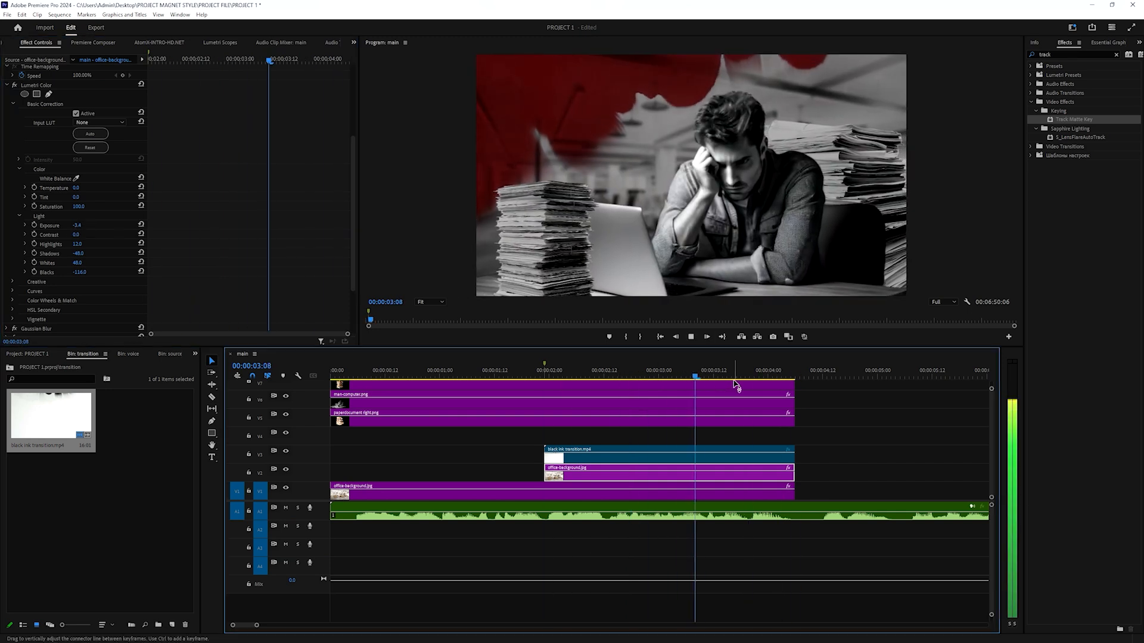
pyautogui.press('space')
# Set the black ink transition's speed to 400%, extend it to the end of the background clips and replay the reveal
pyautogui.click(623, 453)
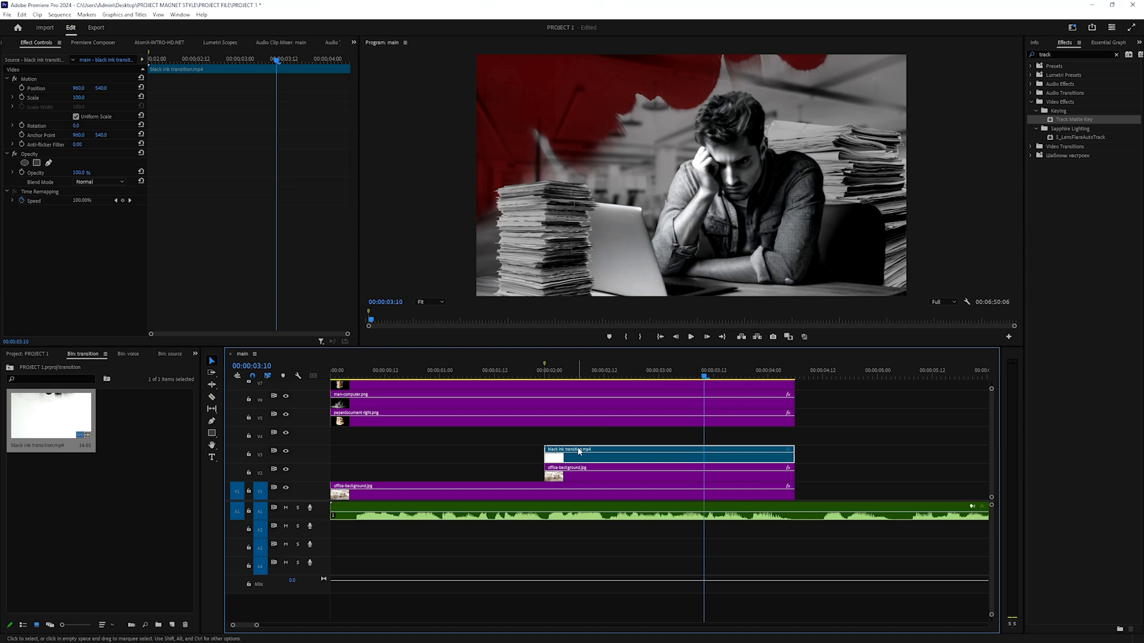
pyautogui.hotkey('ctrl', 'r')
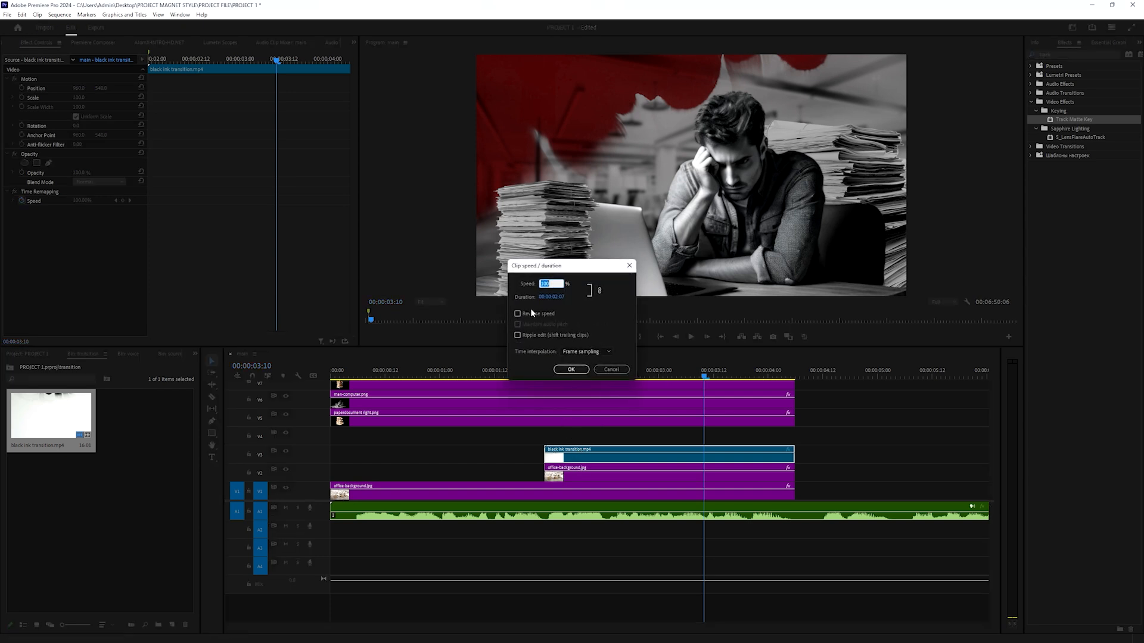
pyautogui.write('400')
pyautogui.press('Return')
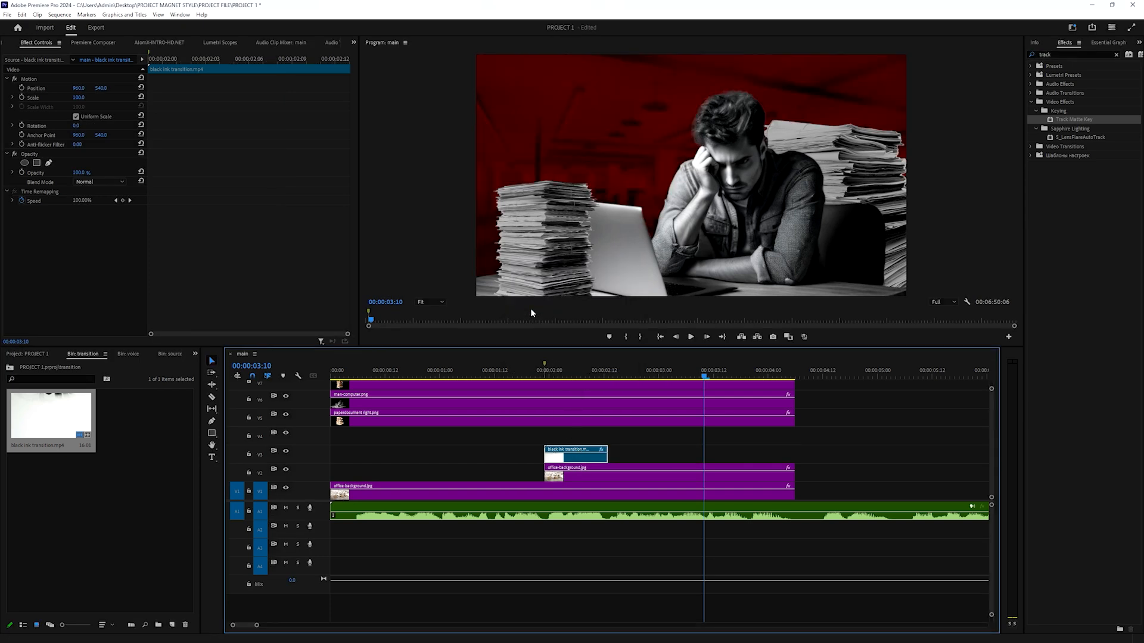
pyautogui.moveTo(569, 367); pyautogui.dragTo(542, 384)
pyautogui.press('space')
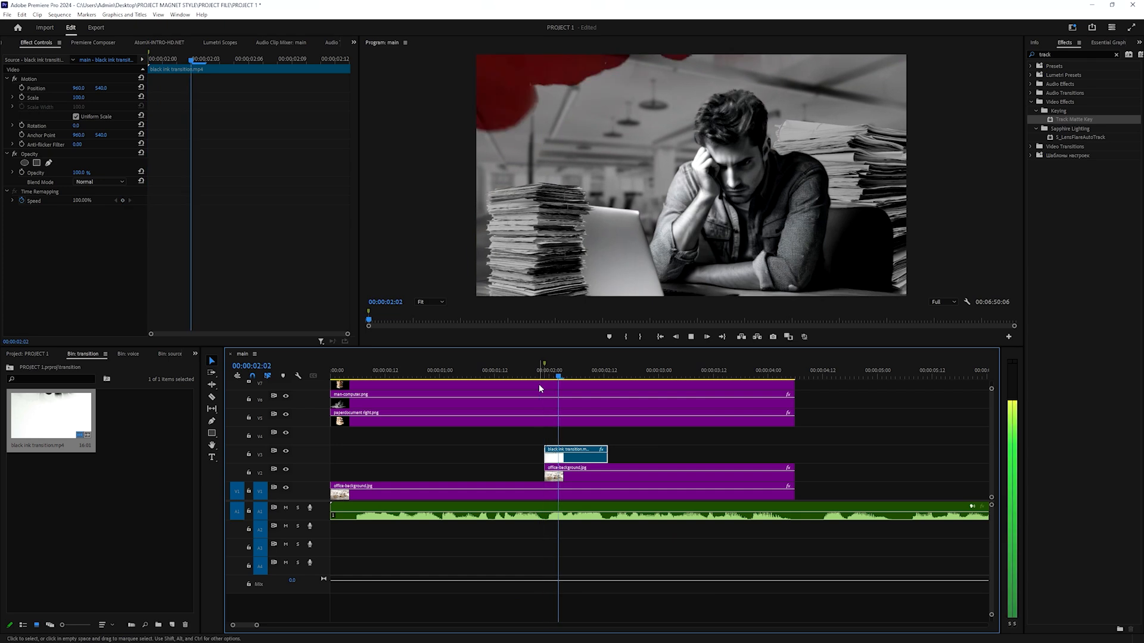
pyautogui.press('=')
pyautogui.moveTo(622, 455)
pyautogui.mouseDown()
pyautogui.moveTo(862, 454)
pyautogui.moveTo(853, 454)
pyautogui.mouseUp()
pyautogui.moveTo(689, 370); pyautogui.dragTo(520, 392)
pyautogui.press('space')
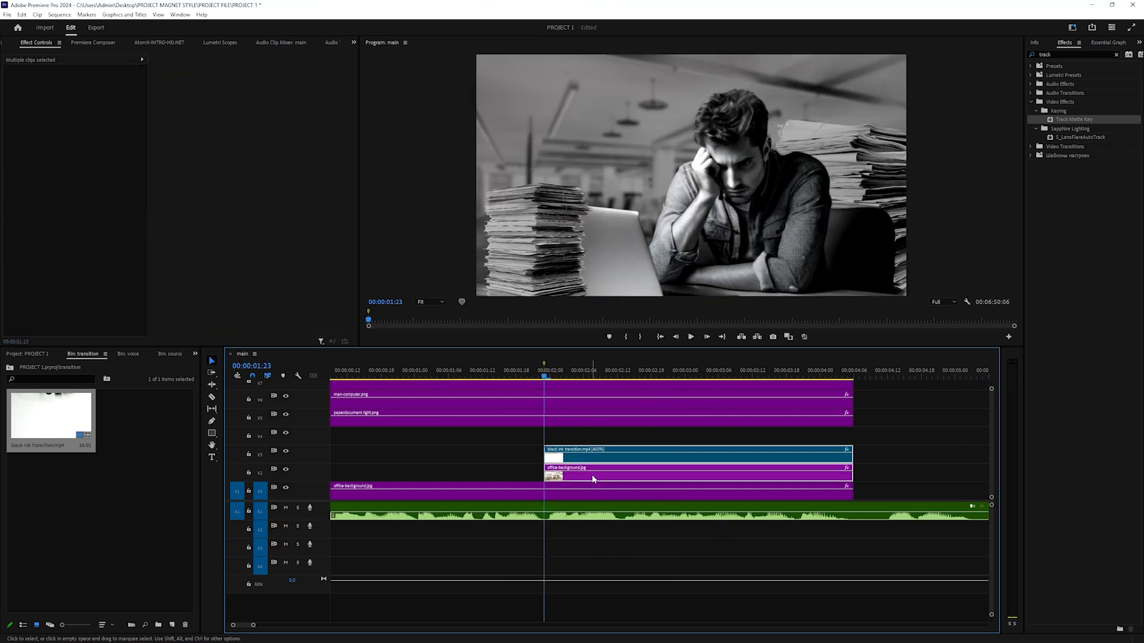
# Move the ink transition and red background up to V4 and V3, and set the Track Matte Key's matte to Video 4
pyautogui.moveTo(595, 477); pyautogui.dragTo(598, 452)
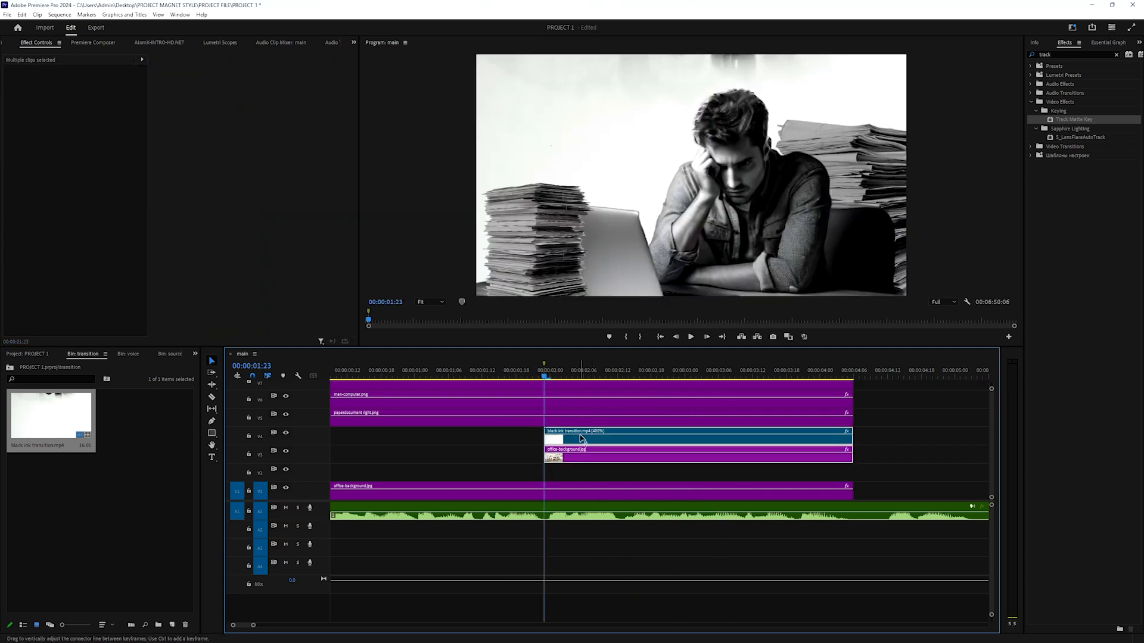
pyautogui.click(600, 454)
pyautogui.click(91, 258)
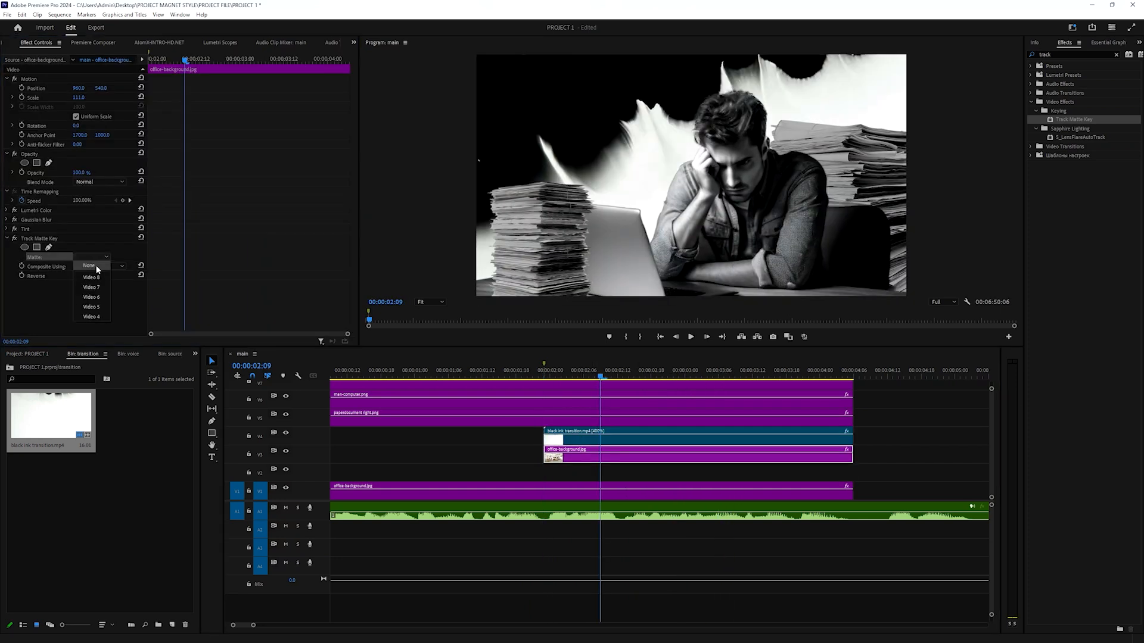
pyautogui.click(104, 317)
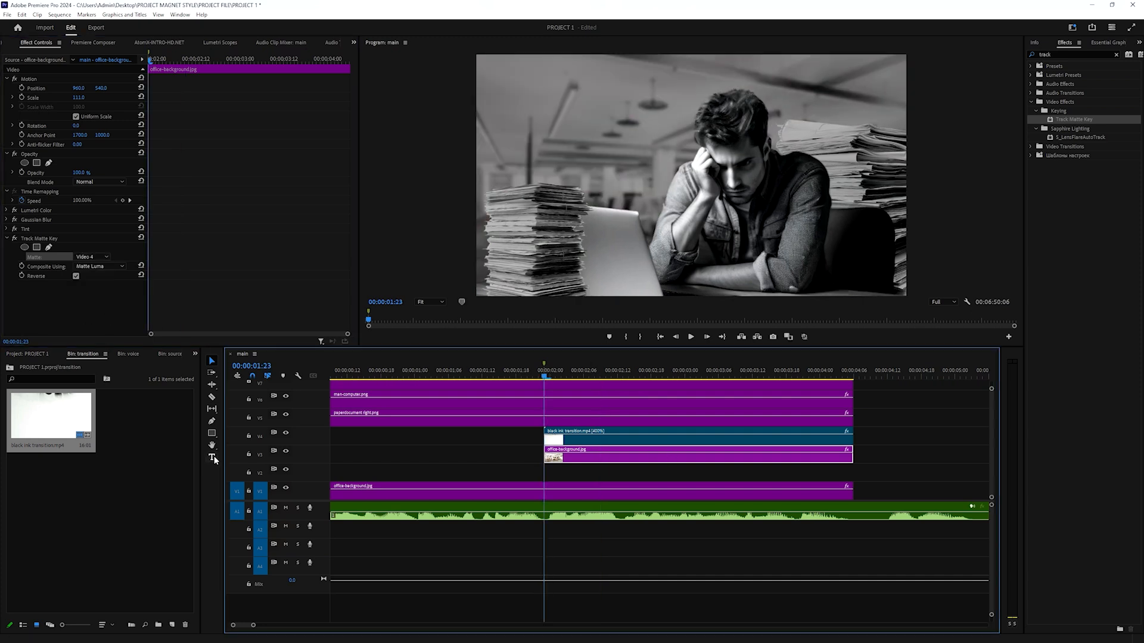
# Add the title "9-5 JOB" at 00:00:01:23 and center it horizontally in the frame
pyautogui.click(212, 457)
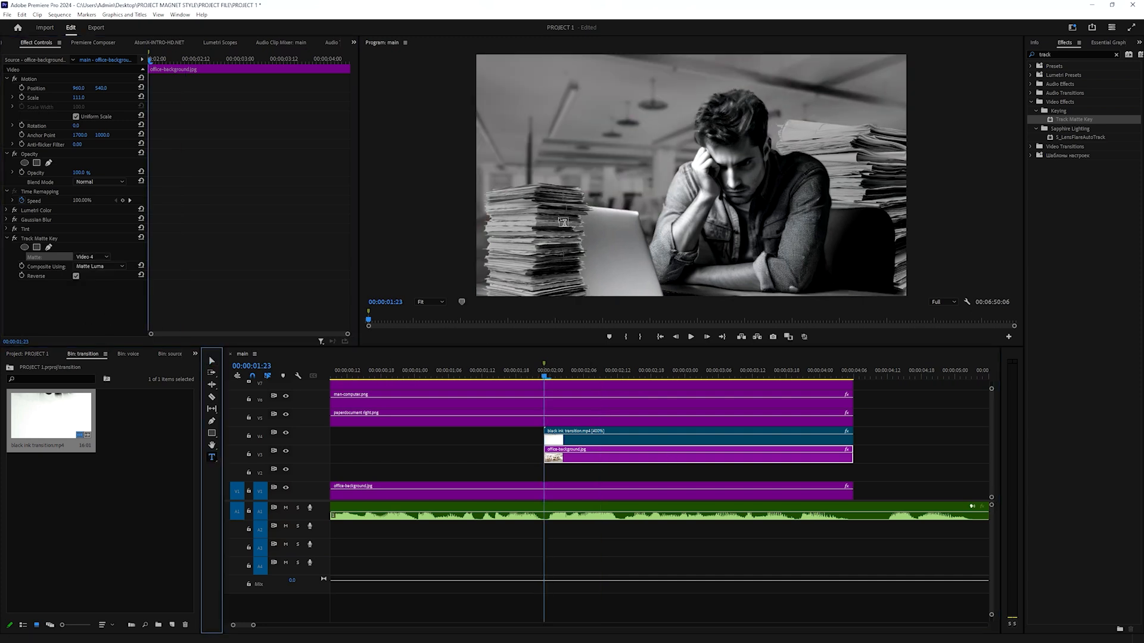
pyautogui.click(587, 149)
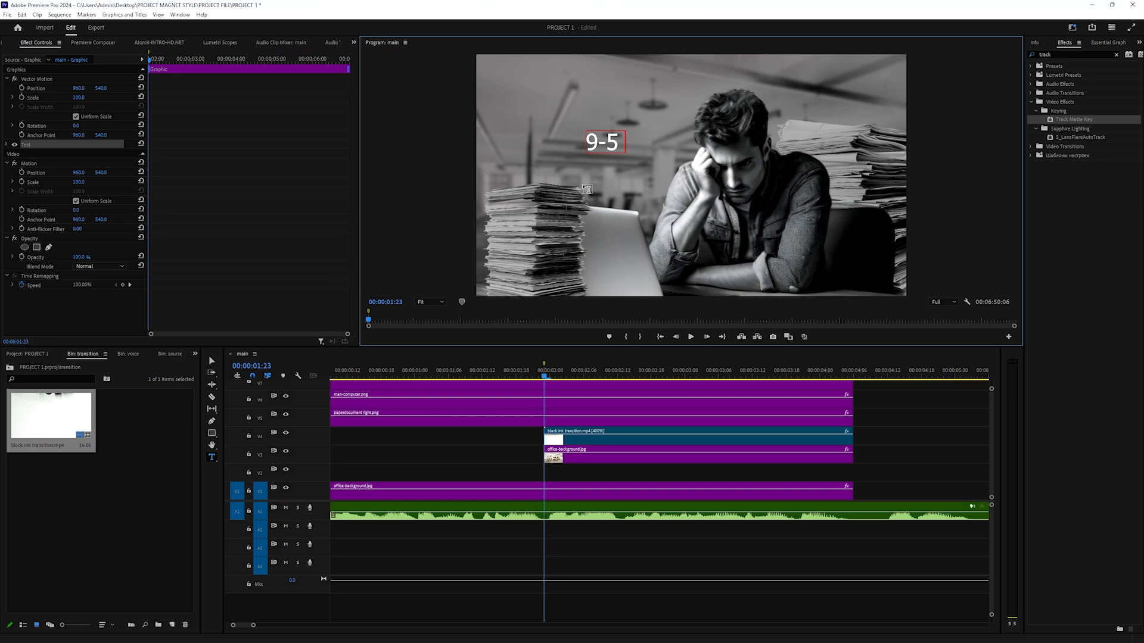
pyautogui.click(211, 361)
pyautogui.click(1108, 42)
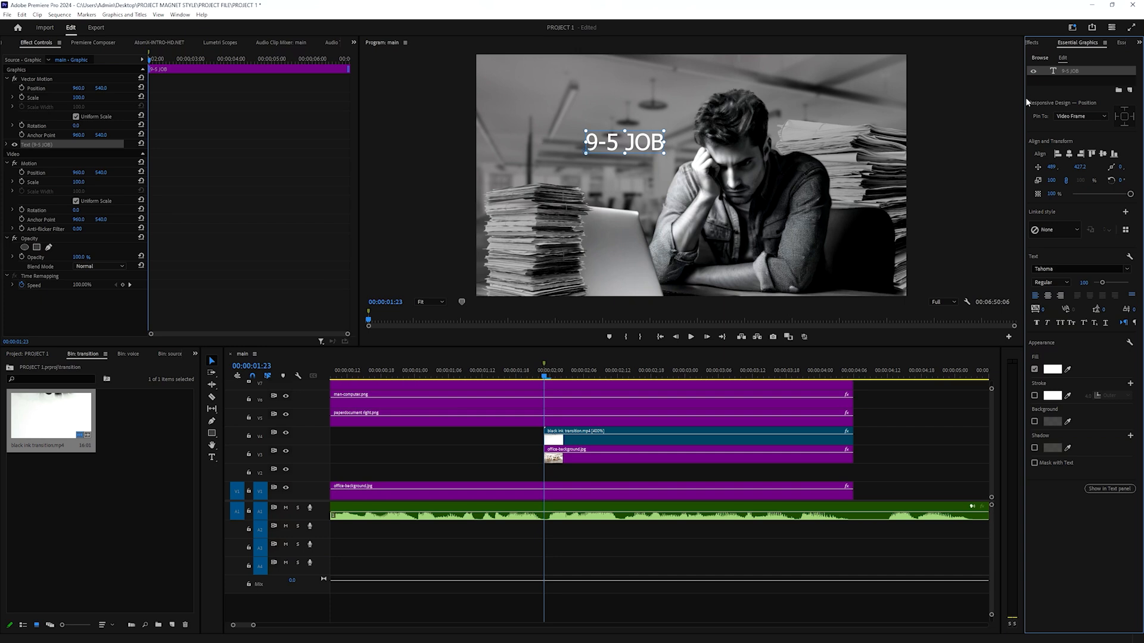
pyautogui.moveTo(1024, 98); pyautogui.dragTo(1004, 113)
pyautogui.click(1049, 154)
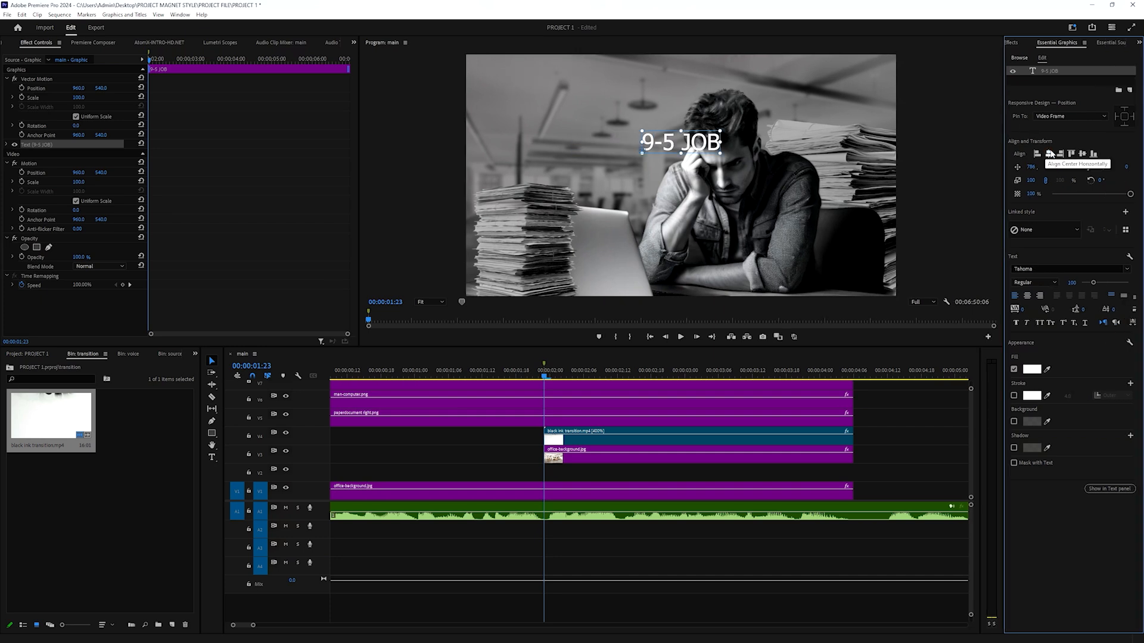
pyautogui.moveTo(1031, 168); pyautogui.dragTo(1049, 168)
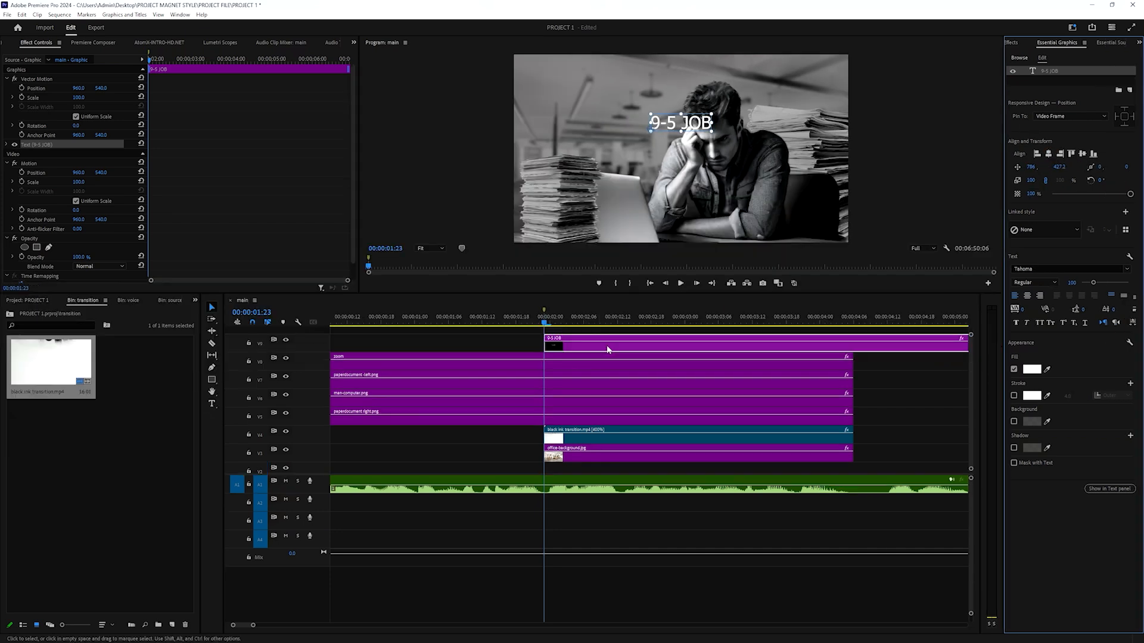
# Move the title clip to V2, change its font to UTM Alter Gothic and scale it to 408
pyautogui.moveTo(595, 350); pyautogui.dragTo(598, 477)
pyautogui.moveTo(1031, 168); pyautogui.dragTo(983, 181)
pyautogui.click(1045, 266)
pyautogui.write('utm al')
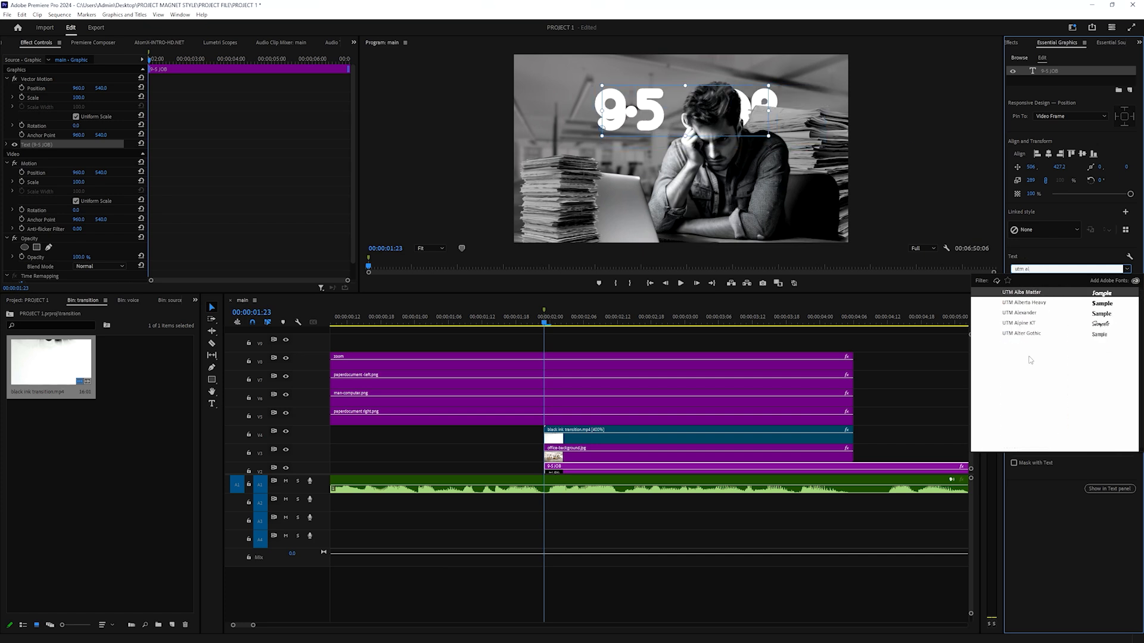
pyautogui.click(1026, 334)
pyautogui.moveTo(1030, 183); pyautogui.dragTo(1066, 180)
# Scale man-computer.png to 117 at vertical position 583, move the title graphic to 981, 537 and recenter its text horizontally
pyautogui.click(375, 398)
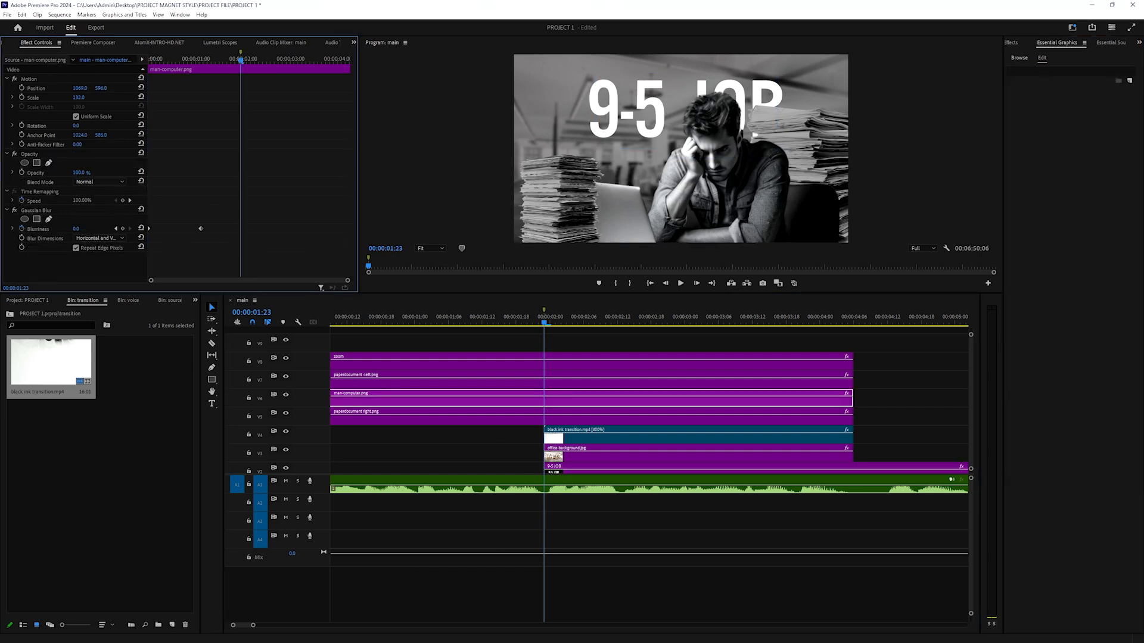
pyautogui.moveTo(78, 98); pyautogui.dragTo(109, 88)
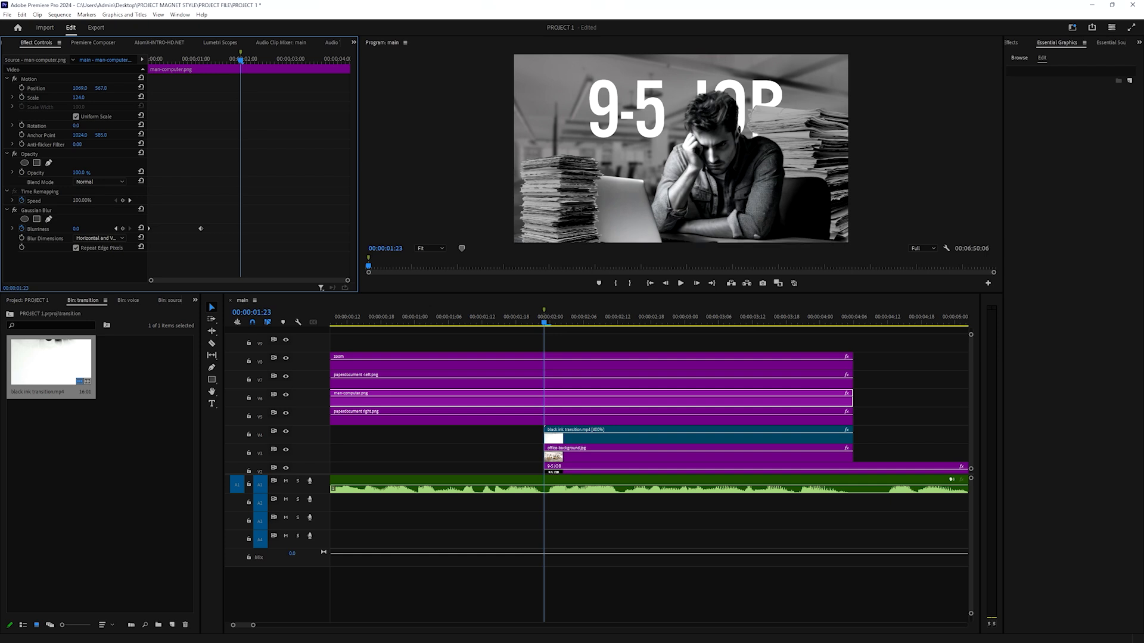
pyautogui.click(571, 468)
pyautogui.moveTo(1033, 115); pyautogui.dragTo(1059, 115)
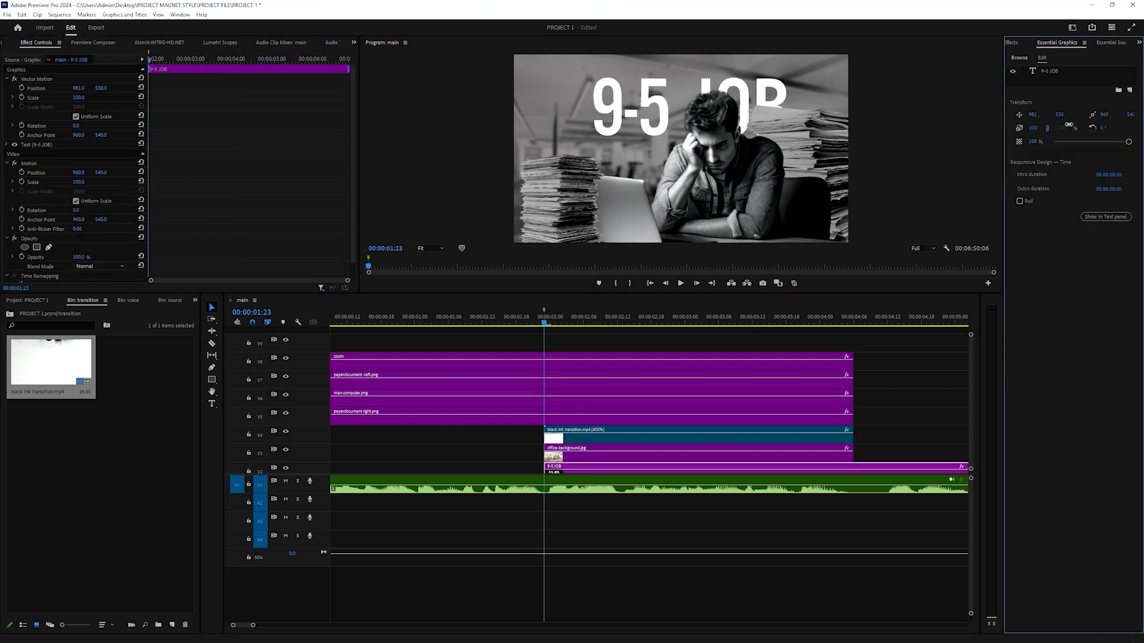
pyautogui.click(1050, 71)
pyautogui.click(1049, 154)
pyautogui.moveTo(1058, 169)
pyautogui.mouseDown()
pyautogui.moveTo(1063, 190)
pyautogui.moveTo(1059, 173)
pyautogui.mouseUp()
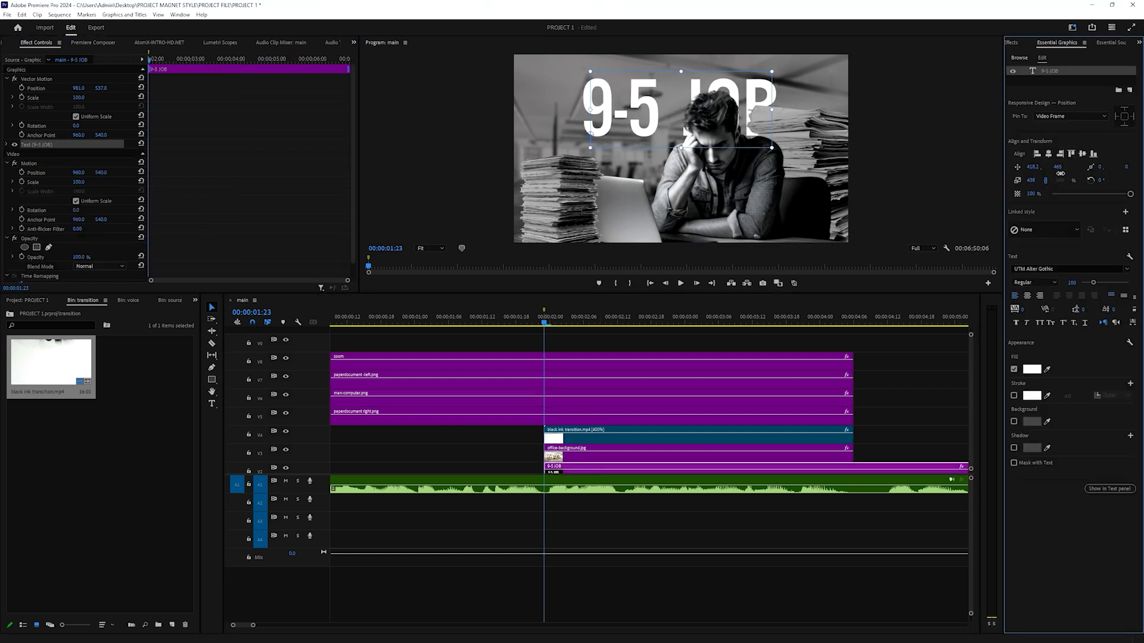
pyautogui.click(395, 402)
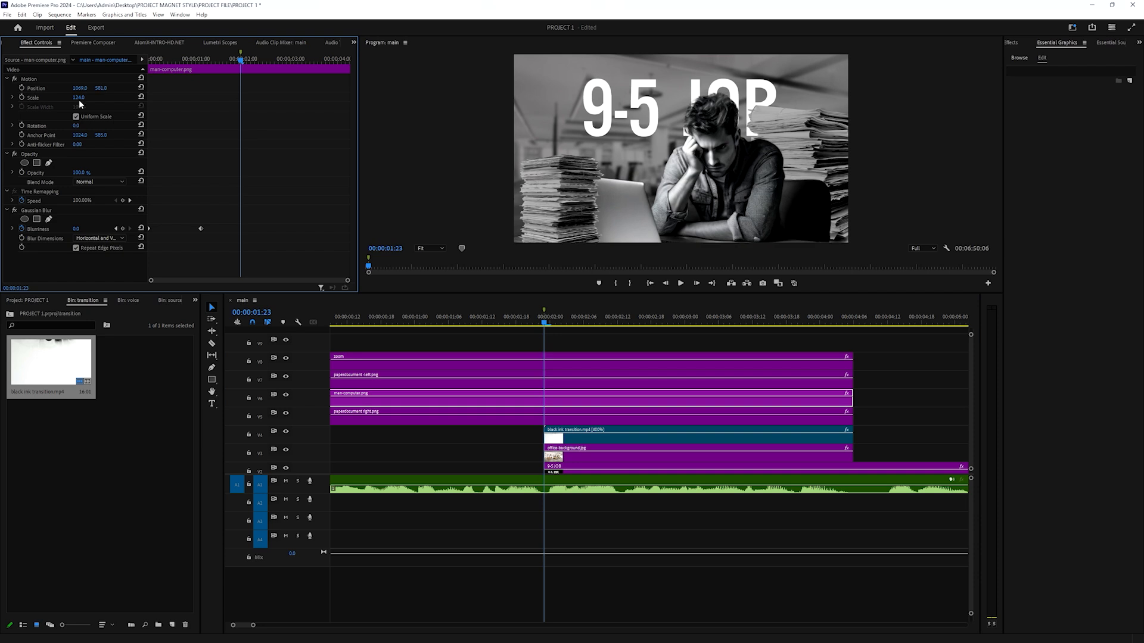
pyautogui.moveTo(99, 89); pyautogui.dragTo(96, 89)
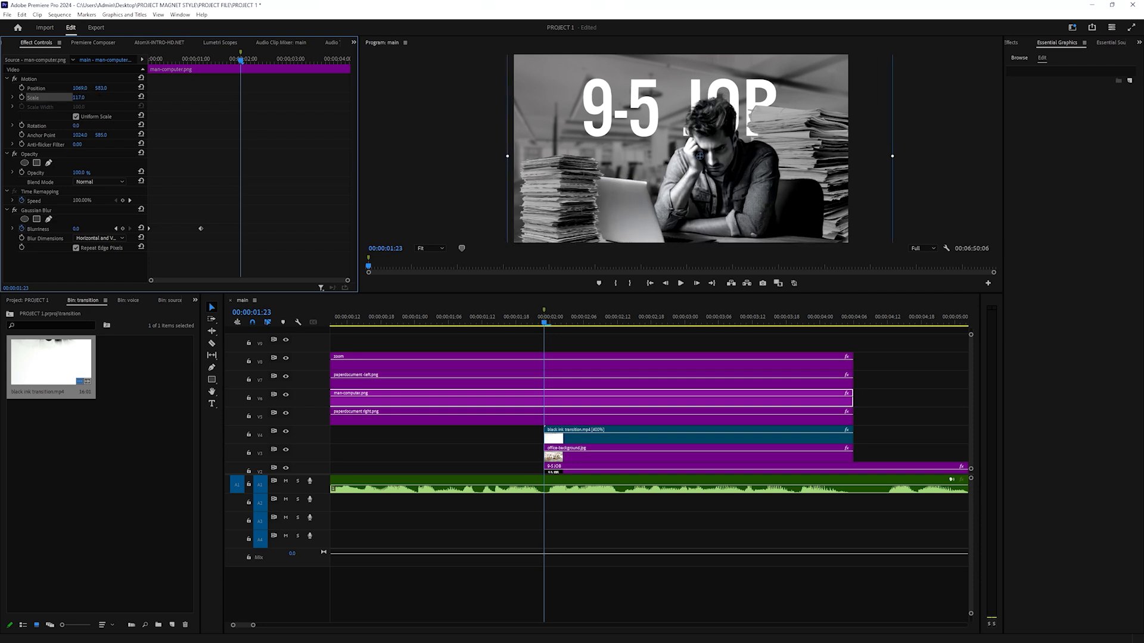
# Cut the 9-5 JOB title clip at 00:00:04:06, delete the excess and preview the title with the ink reveal
pyautogui.click(616, 465)
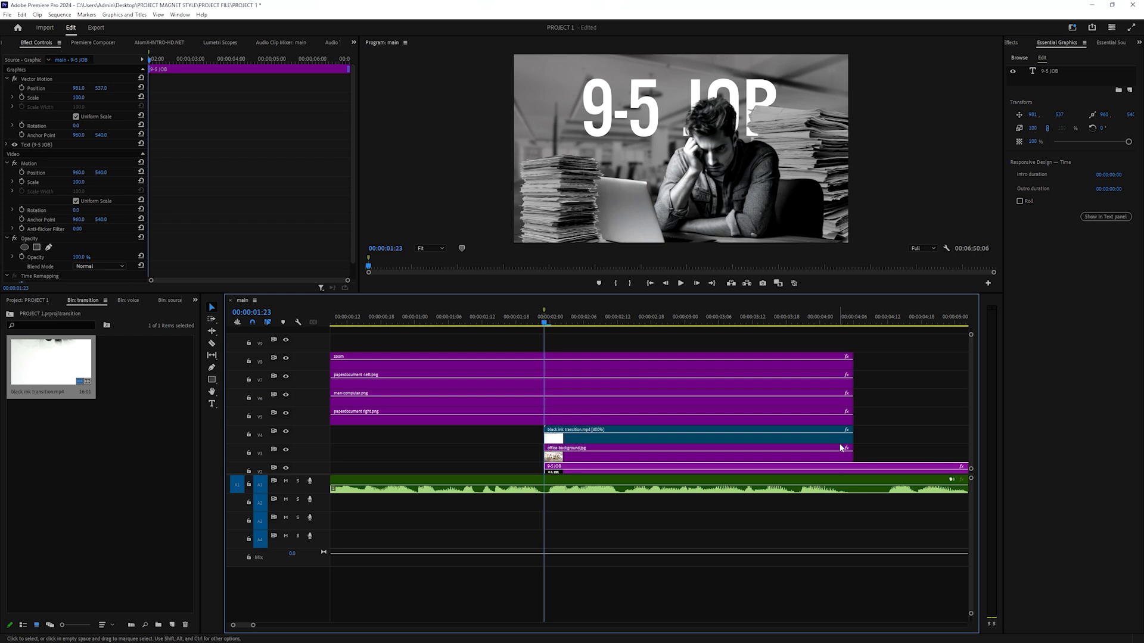
pyautogui.scroll(-2, 839, 452)
pyautogui.hscroll(3, 838, 457)
pyautogui.press('Down')
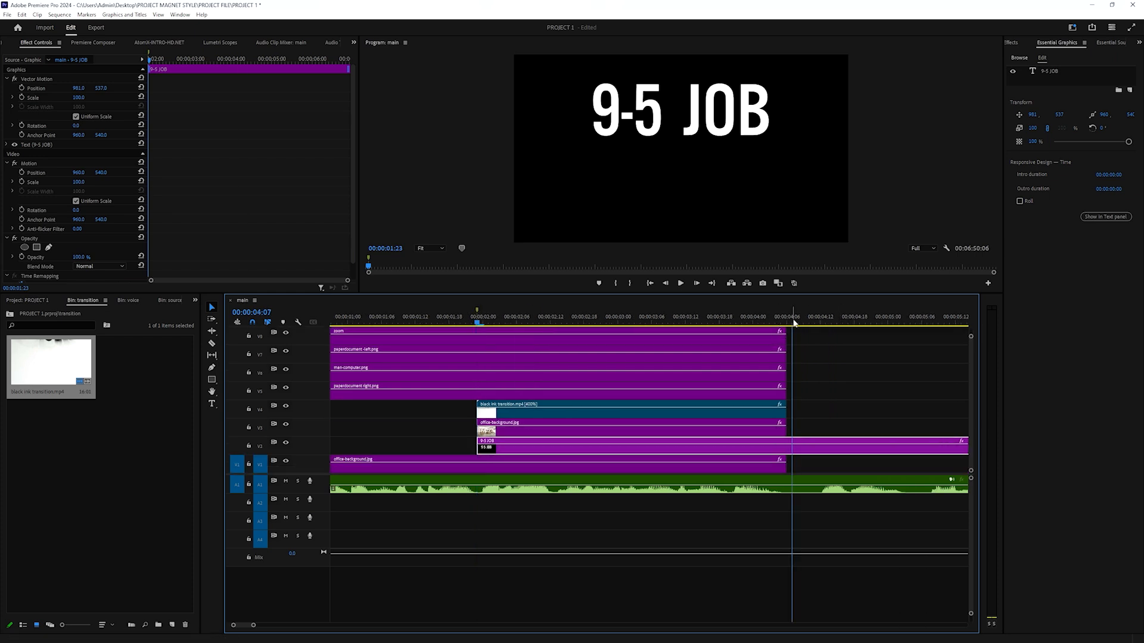
pyautogui.hotkey('ctrl', 'k')
pyautogui.click(832, 455)
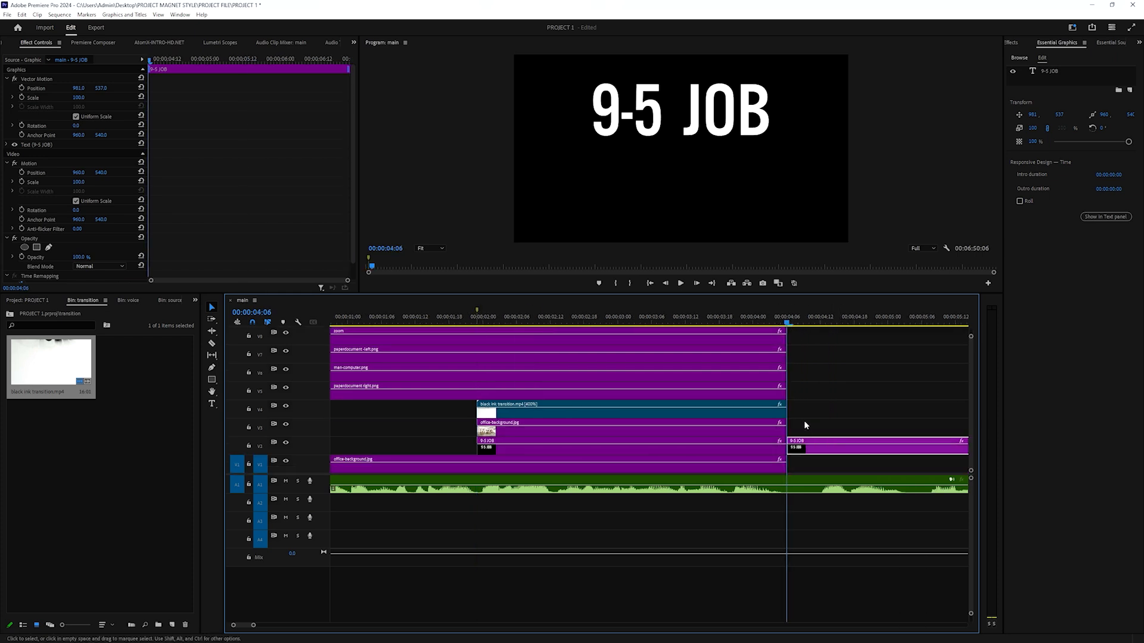
pyautogui.press('Delete')
pyautogui.moveTo(786, 322); pyautogui.dragTo(530, 360)
pyautogui.press('Up')
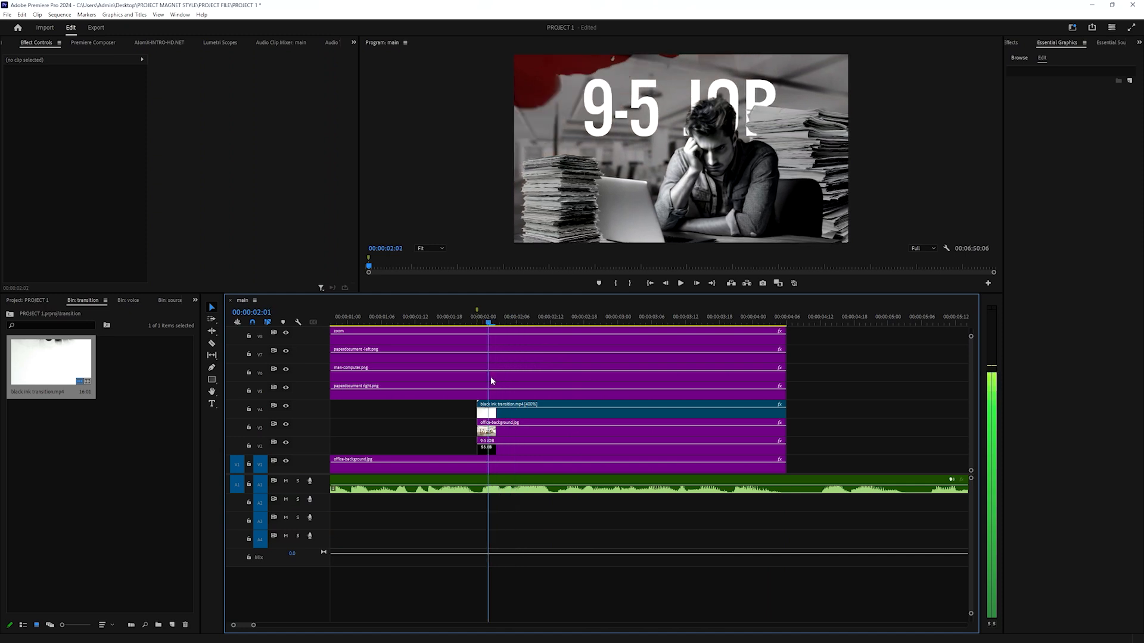
pyautogui.click(503, 446)
pyautogui.hscroll(-2, 595, 387)
pyautogui.press('space')
pyautogui.press('space')
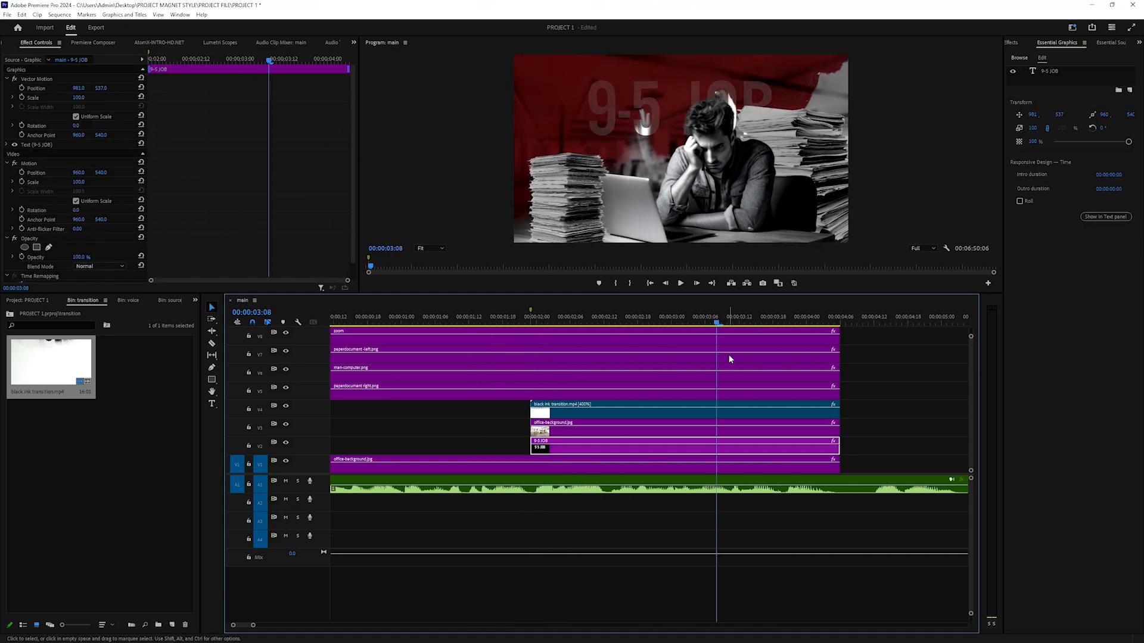
# Swap the tracks so the 9-5 JOB title sits on V3 above the red background on V2, and play it
pyautogui.hscroll(2, 728, 357)
pyautogui.click(511, 433)
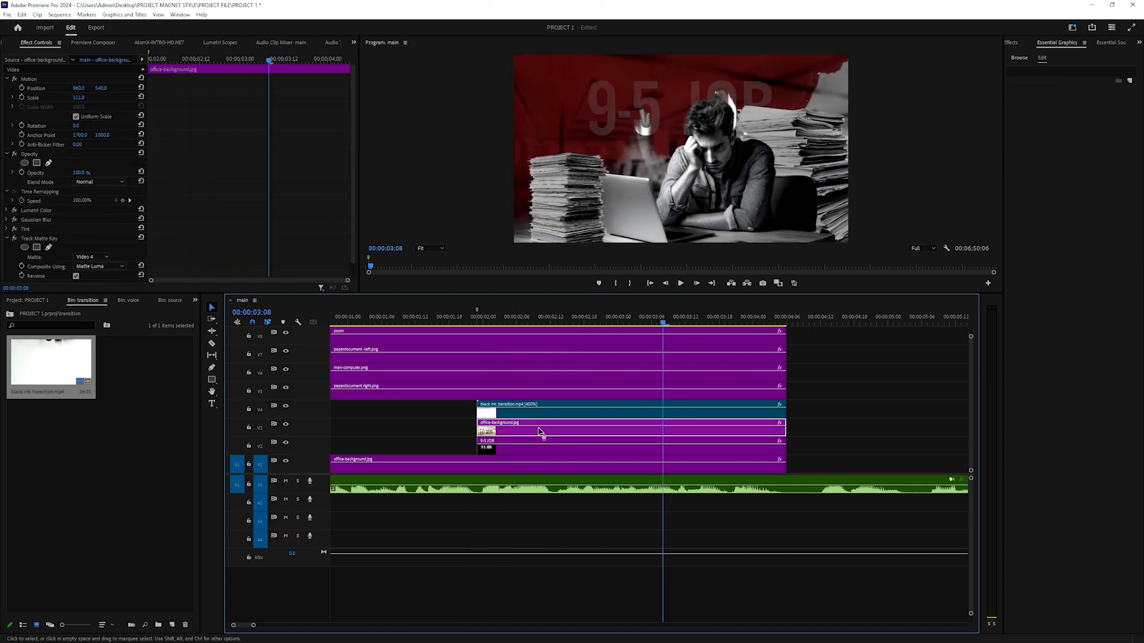
pyautogui.moveTo(538, 444); pyautogui.dragTo(807, 441)
pyautogui.hotkey('ctrl', 'z')
pyautogui.press('Up')
pyautogui.press('space')
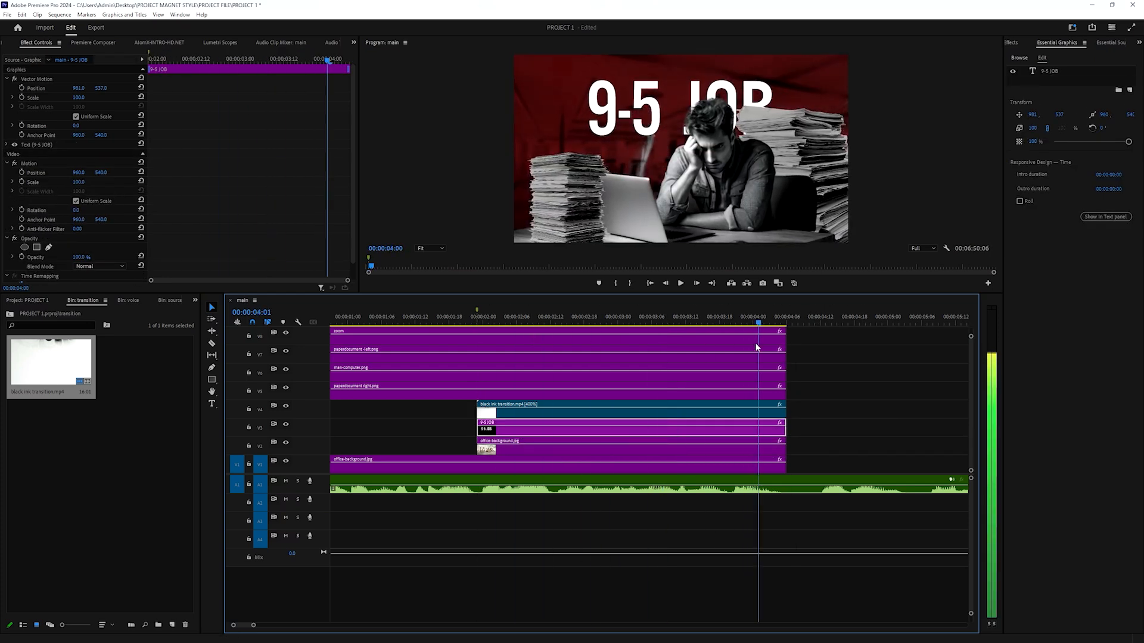
# Apply the Drop Shadow effect to the 9-5 JOB title and set its direction to 166°, distance to 25 and softness to 45
pyautogui.scroll(1, 758, 339)
pyautogui.click(579, 334)
pyautogui.scroll(-1, 560, 435)
pyautogui.click(527, 445)
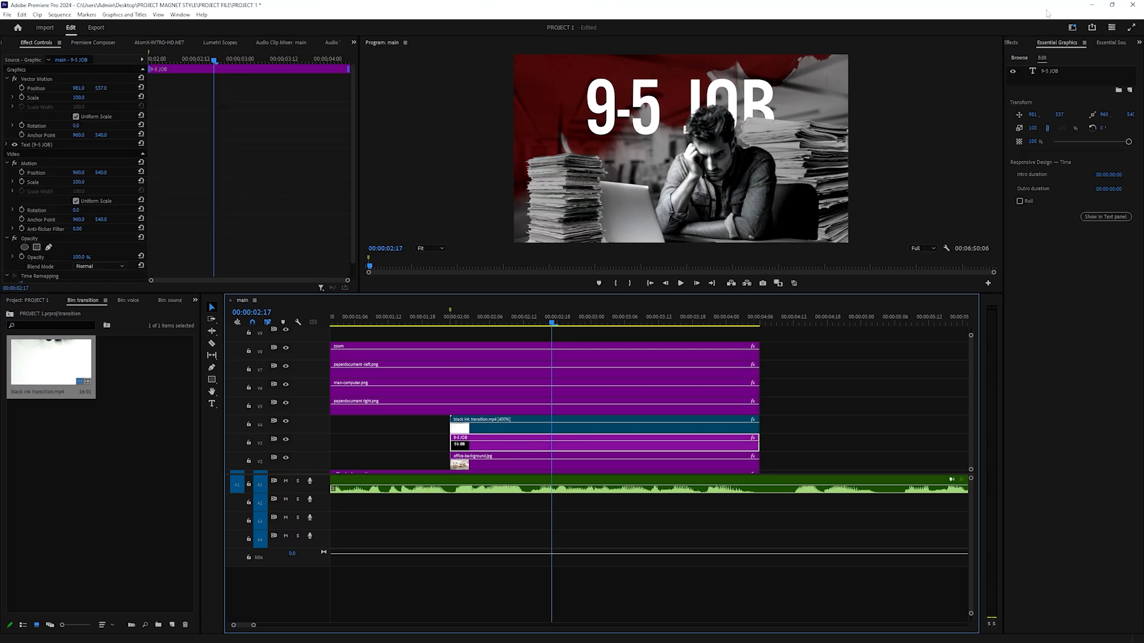
pyautogui.click(1011, 43)
pyautogui.click(1039, 54)
pyautogui.write('drop')
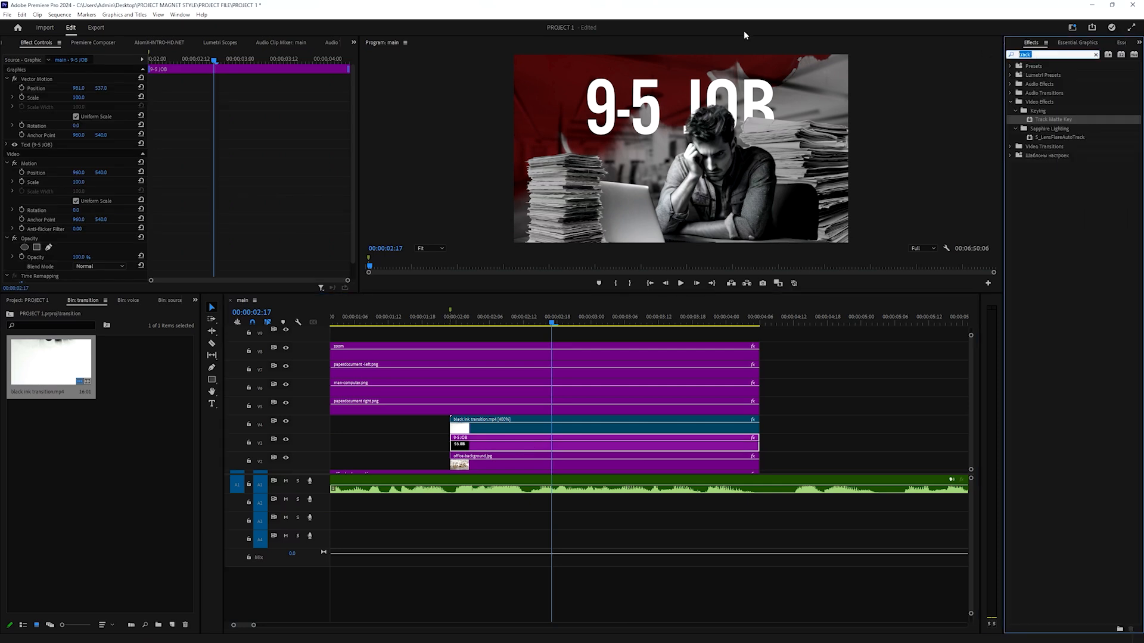
pyautogui.write(' shadow')
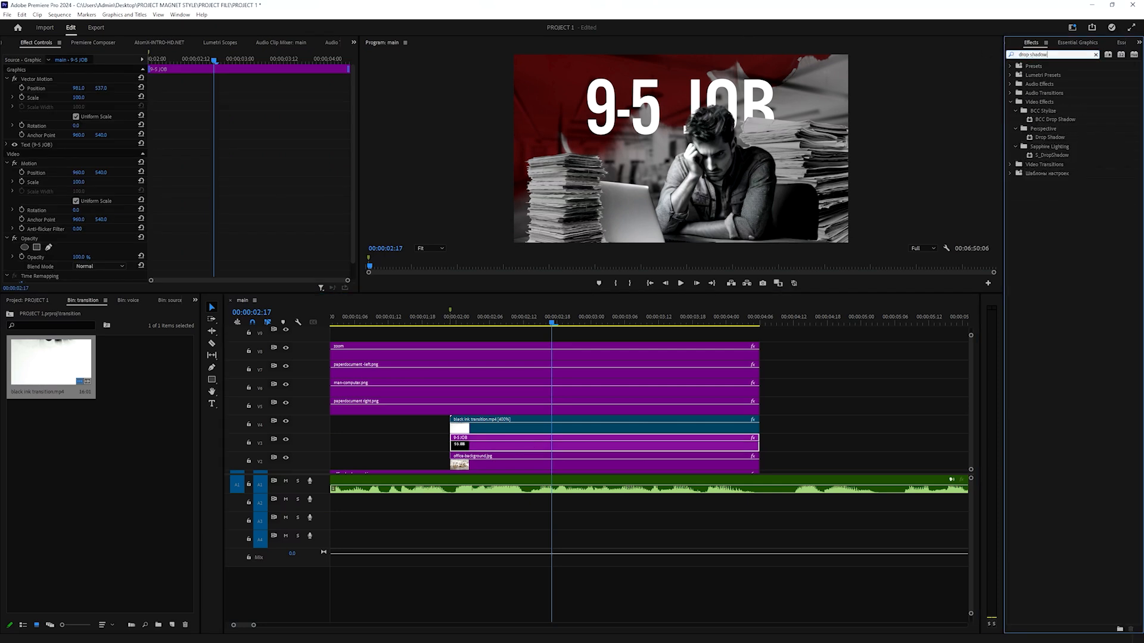
pyautogui.moveTo(1056, 142); pyautogui.dragTo(501, 445)
pyautogui.moveTo(76, 138); pyautogui.dragTo(91, 138)
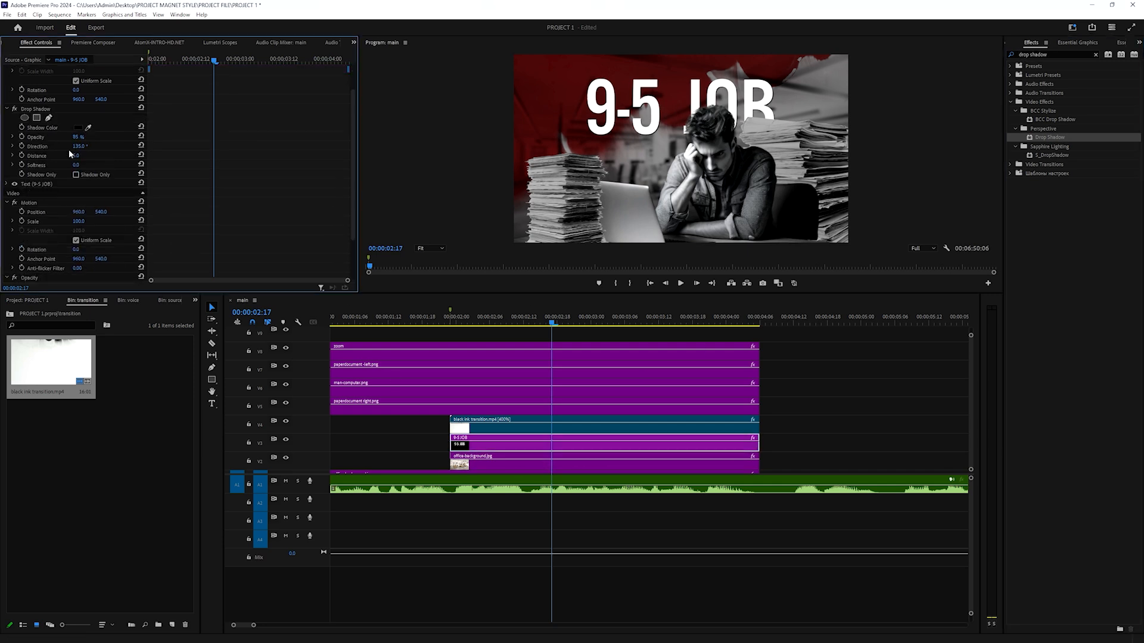
pyautogui.moveTo(76, 155); pyautogui.dragTo(89, 155)
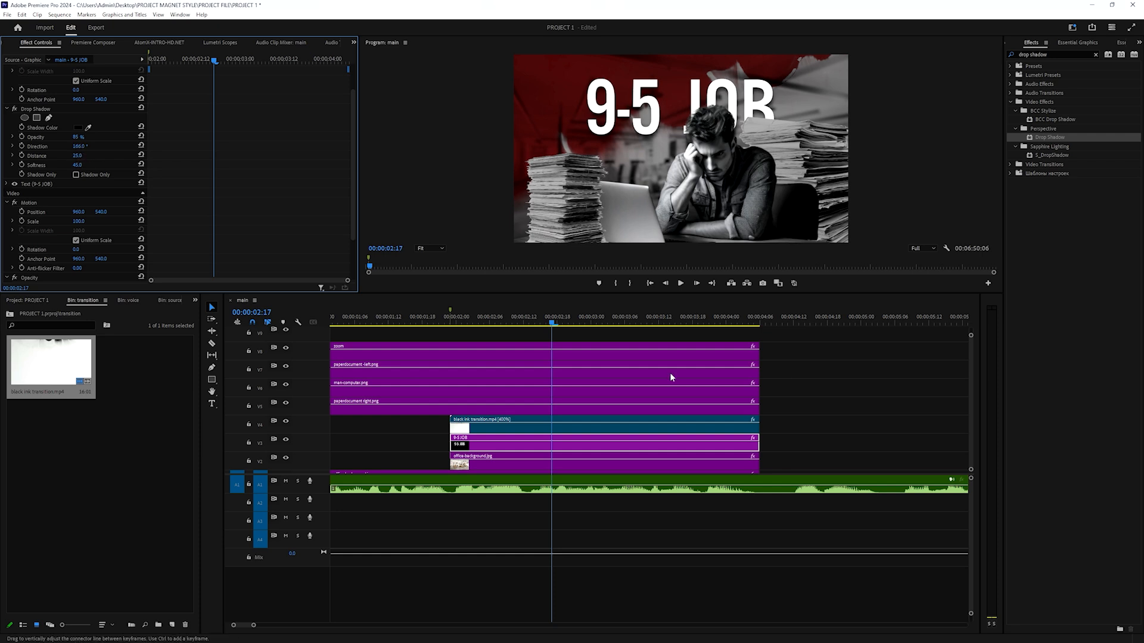
# Copy the Track Matte Key effect from the V2 office-background clip onto the 9-5 JOB title and play the ink reveal
pyautogui.click(500, 462)
pyautogui.click(36, 223)
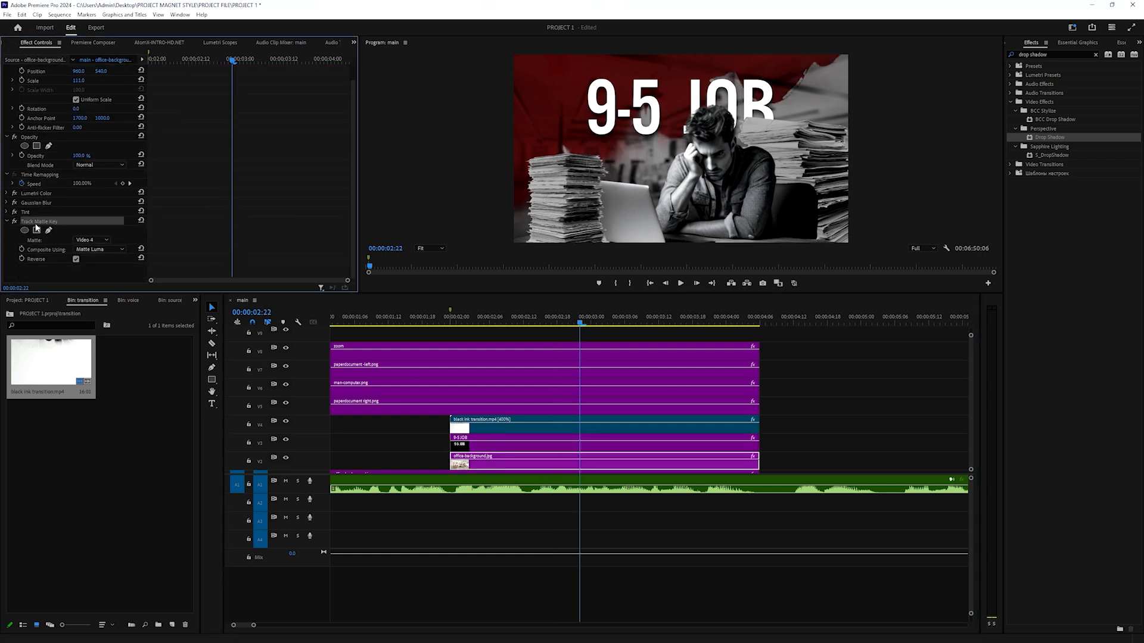
pyautogui.click(487, 444)
pyautogui.scroll(-2, 141, 237)
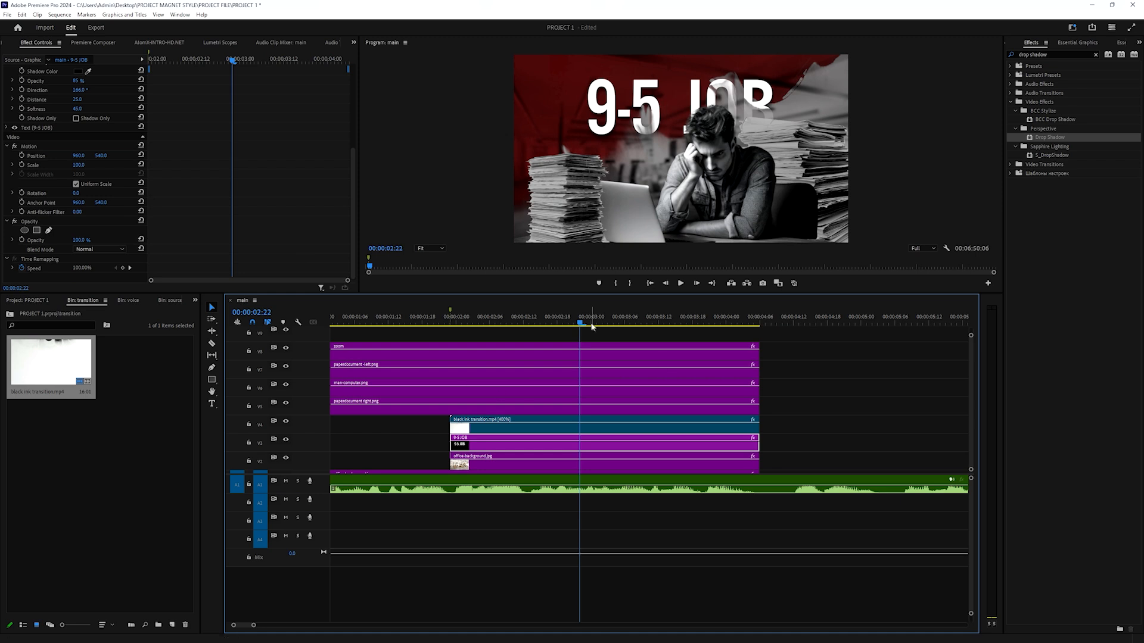
pyautogui.click(452, 324)
pyautogui.press('space')
pyautogui.press('space')
# Find the FI: Typewriter Impacts transition and apply it to the start of the 9-5 JOB title clip
pyautogui.moveTo(787, 324)
pyautogui.mouseDown()
pyautogui.moveTo(467, 399)
pyautogui.moveTo(504, 406)
pyautogui.mouseUp()
pyautogui.click(534, 428)
pyautogui.click(540, 446)
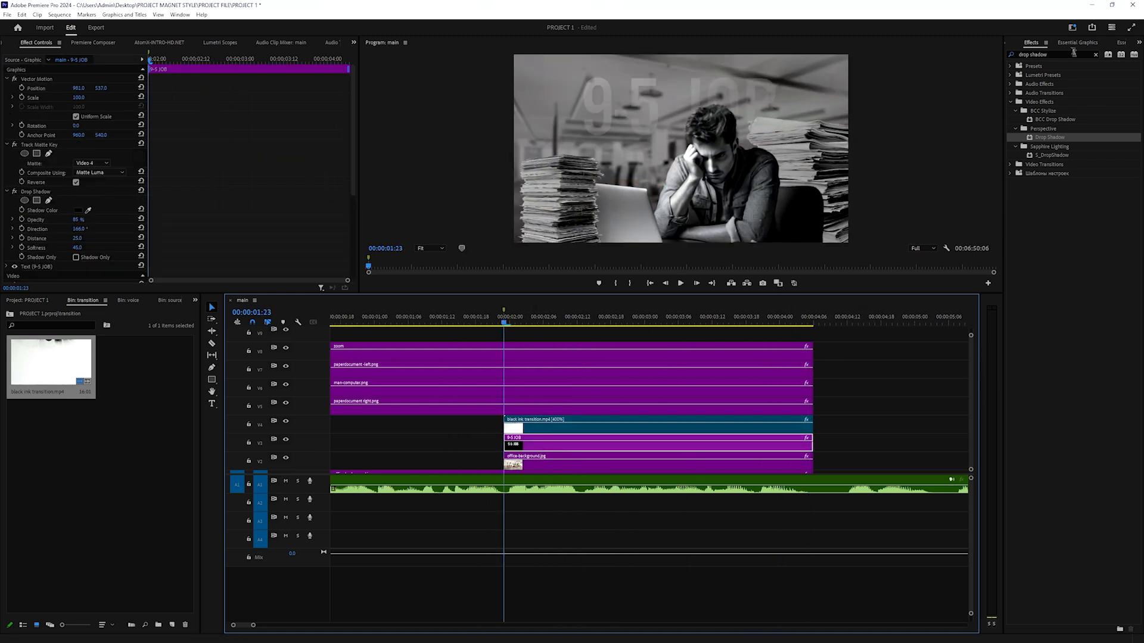
pyautogui.moveTo(1061, 53); pyautogui.dragTo(799, 56)
pyautogui.press('BackSpace')
pyautogui.write('typ')
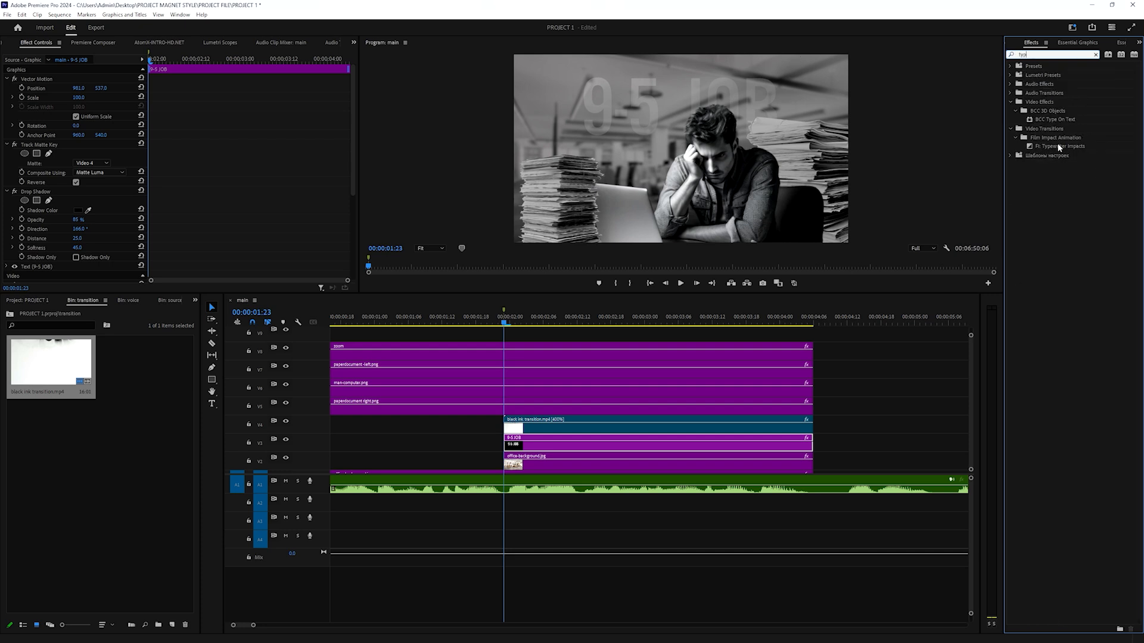
pyautogui.moveTo(1056, 145); pyautogui.dragTo(770, 264)
pyautogui.moveTo(513, 425); pyautogui.dragTo(510, 447)
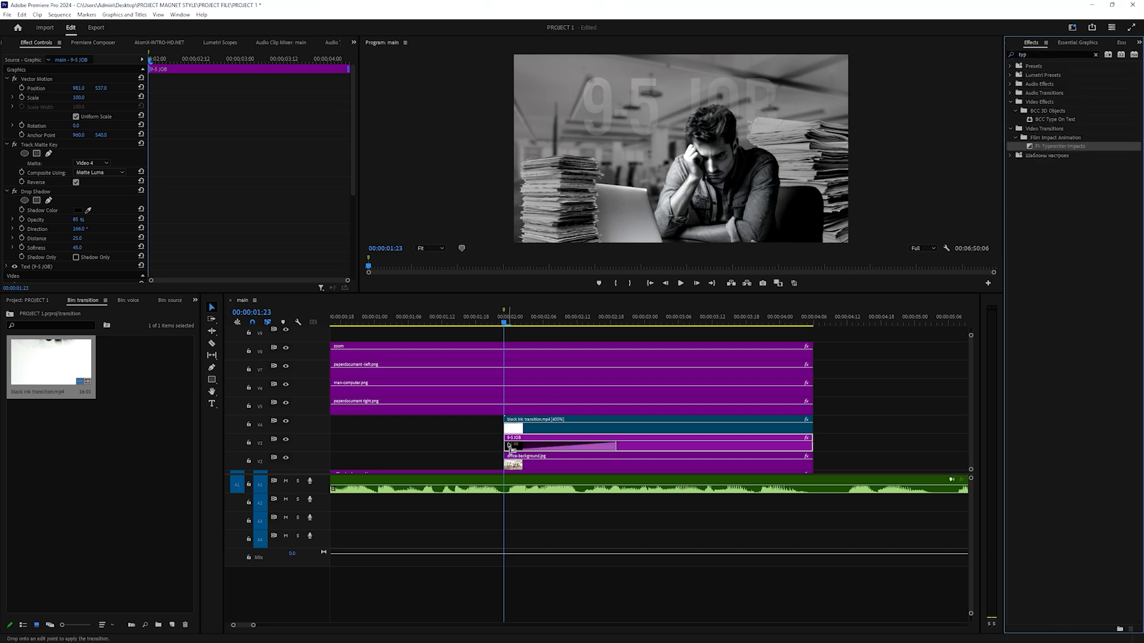
pyautogui.moveTo(510, 447); pyautogui.dragTo(509, 447)
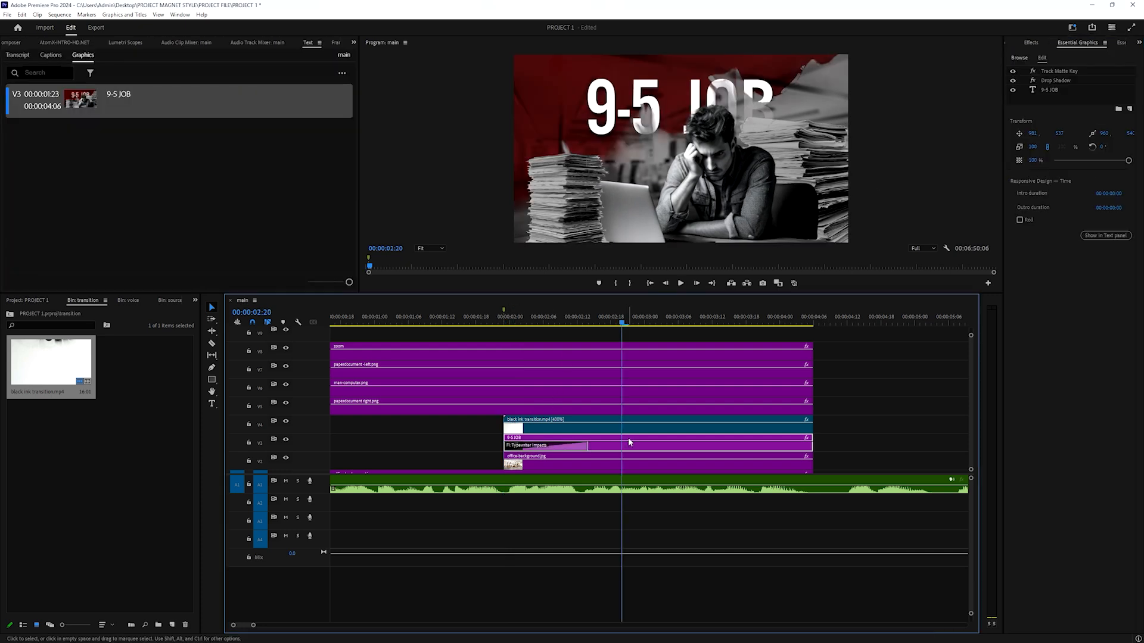
# Move the 9-5 JOB title clip to start at 00:00:02:04 and trim its end flush with the other clips
pyautogui.moveTo(629, 440); pyautogui.dragTo(657, 440)
pyautogui.moveTo(636, 325); pyautogui.dragTo(533, 334)
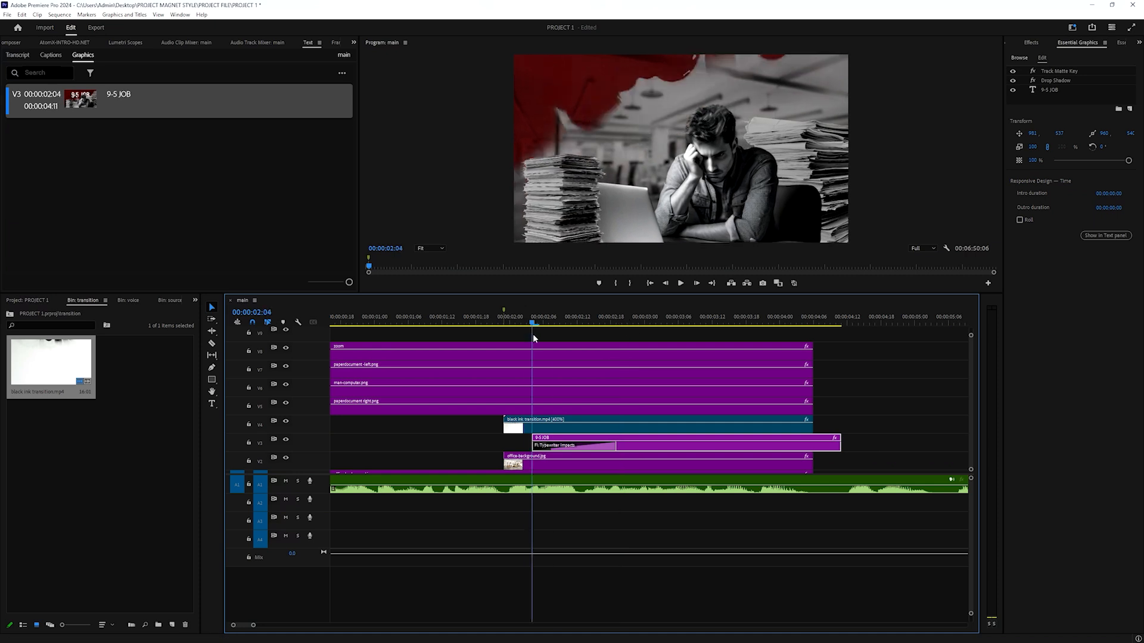
pyautogui.press('space')
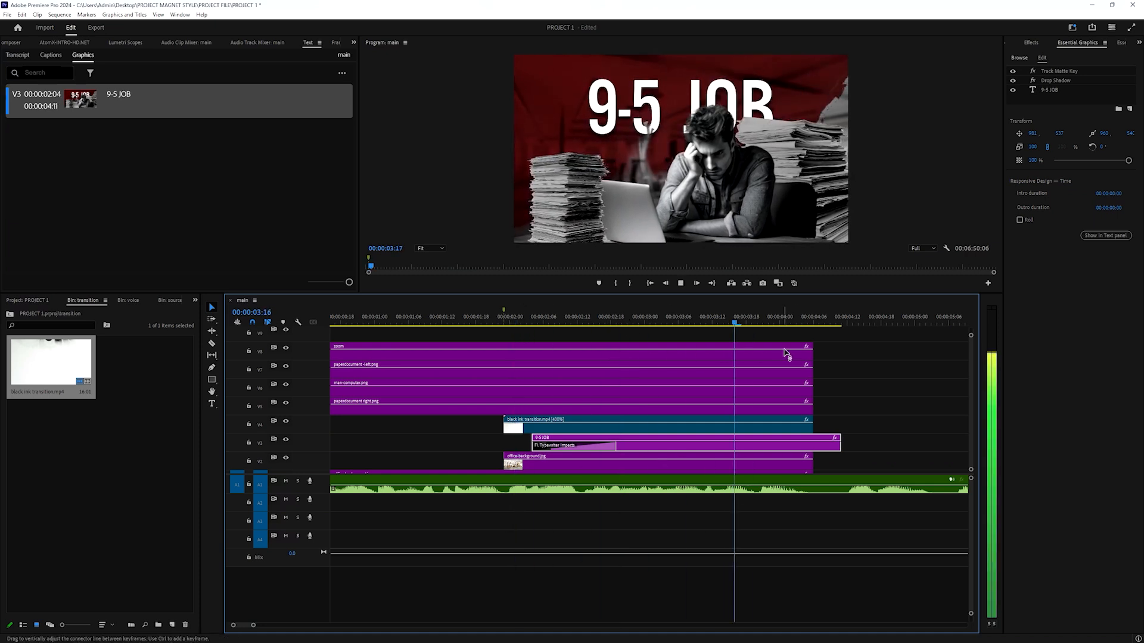
pyautogui.press('space')
pyautogui.moveTo(844, 442); pyautogui.dragTo(812, 443)
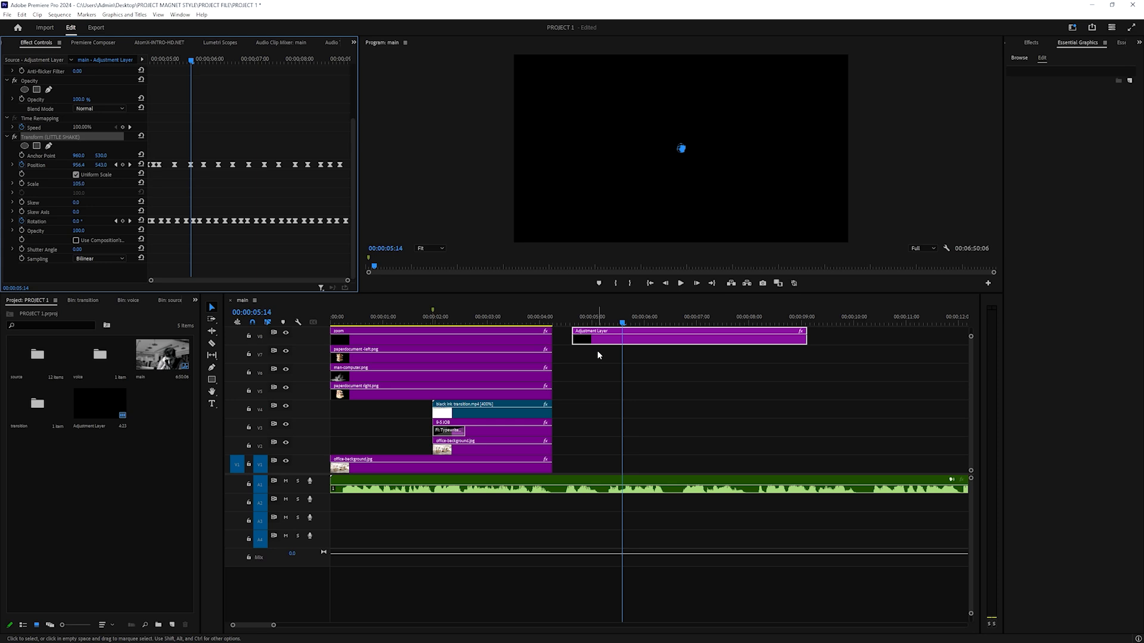
# Copy the Transform (LITTLE SHAKE) effect from the adjustment layer onto the zoom clip and delete the spare adjustment layer
pyautogui.moveTo(598, 336); pyautogui.dragTo(599, 357)
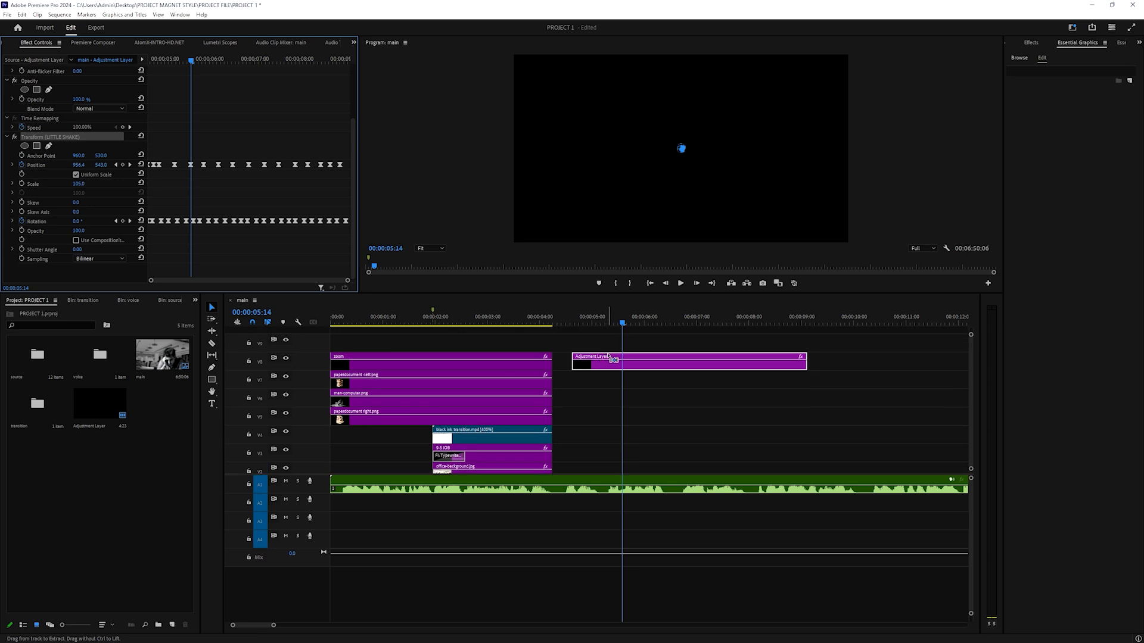
pyautogui.click(496, 364)
pyautogui.scroll(-2, 152, 258)
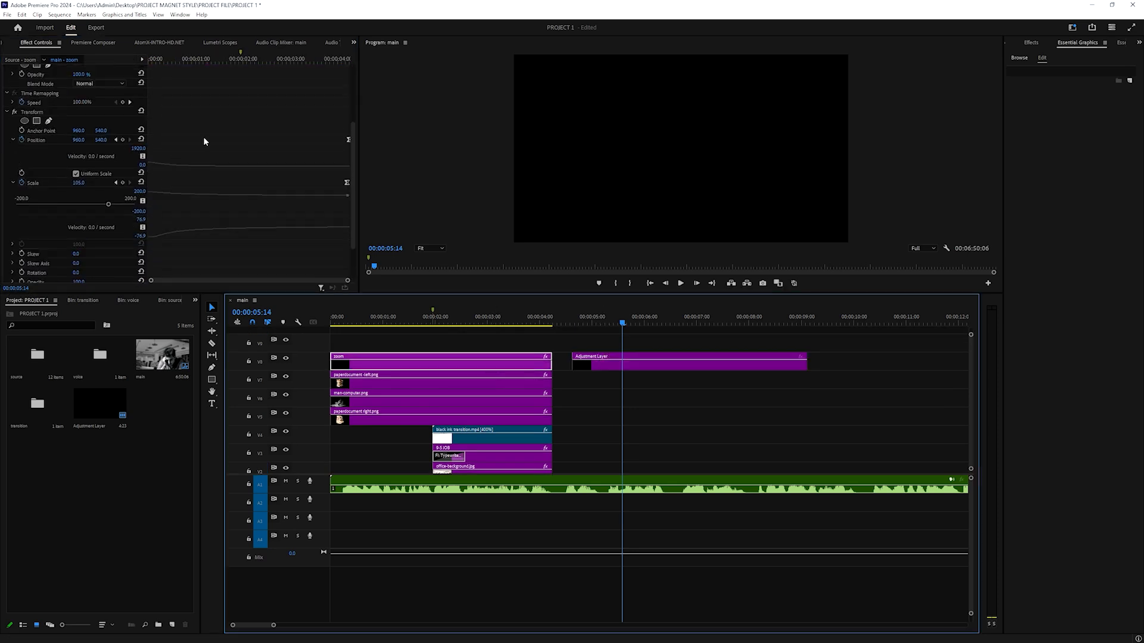
pyautogui.moveTo(220, 52); pyautogui.dragTo(150, 58)
pyautogui.scroll(-2, 208, 170)
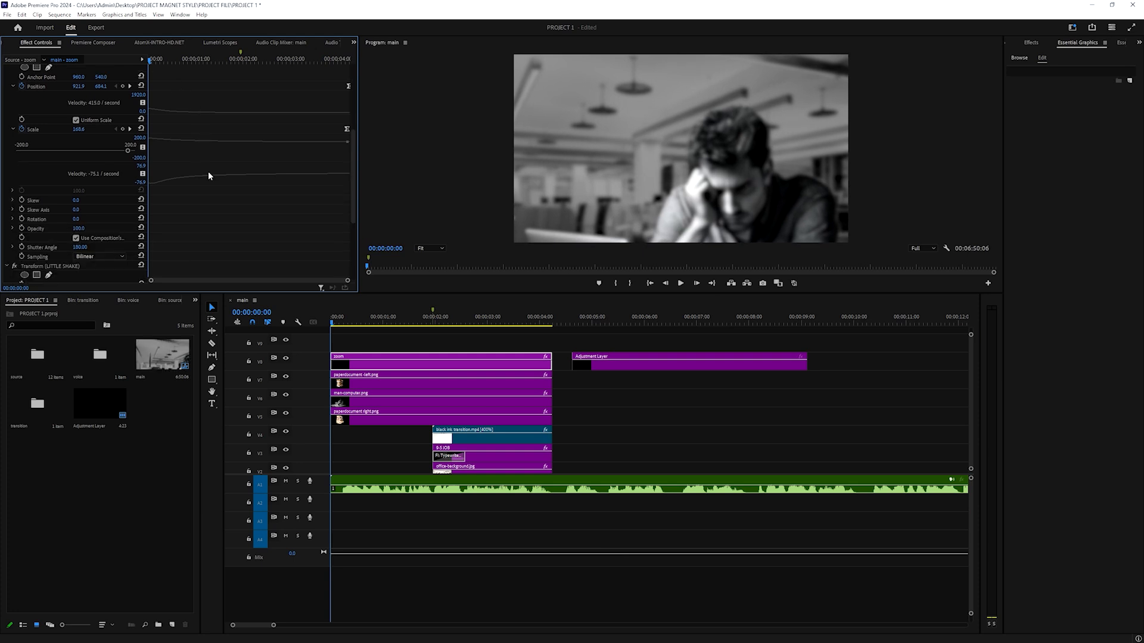
pyautogui.press('space')
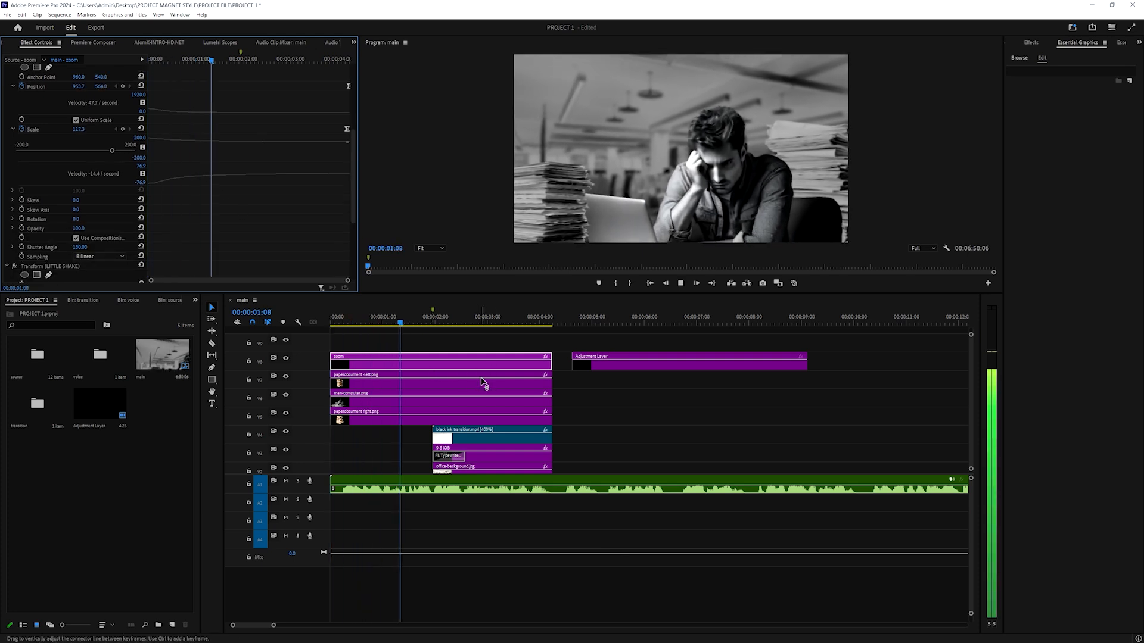
pyautogui.click(587, 365)
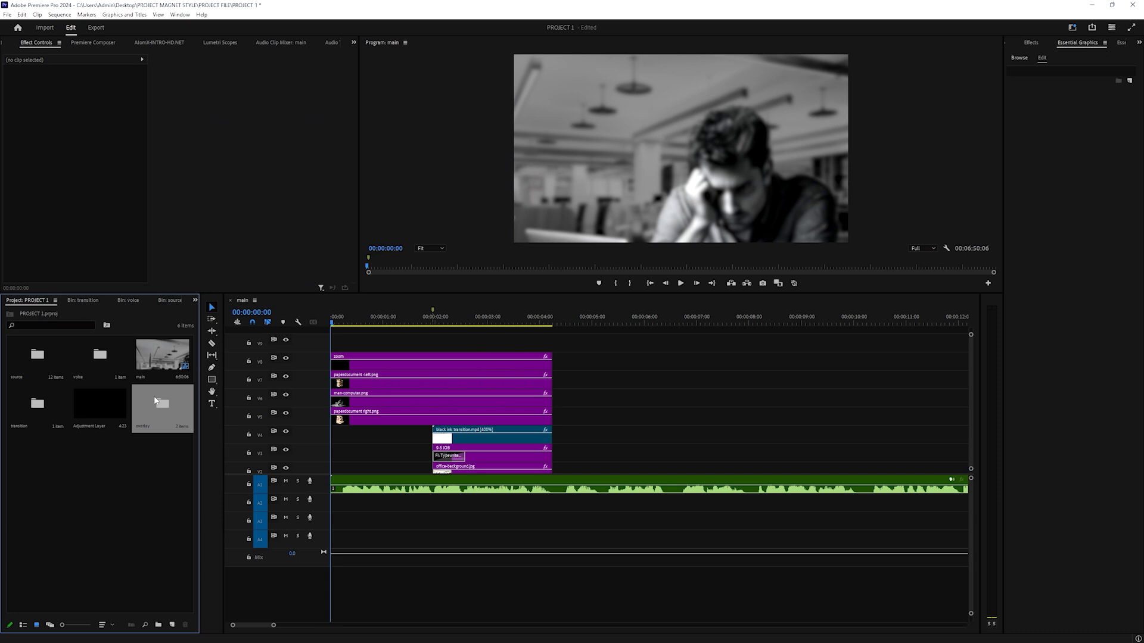
# Place vig.png from the overlay bin on V9 at the sequence start and trim it to the scene's end
pyautogui.doubleClick(161, 405)
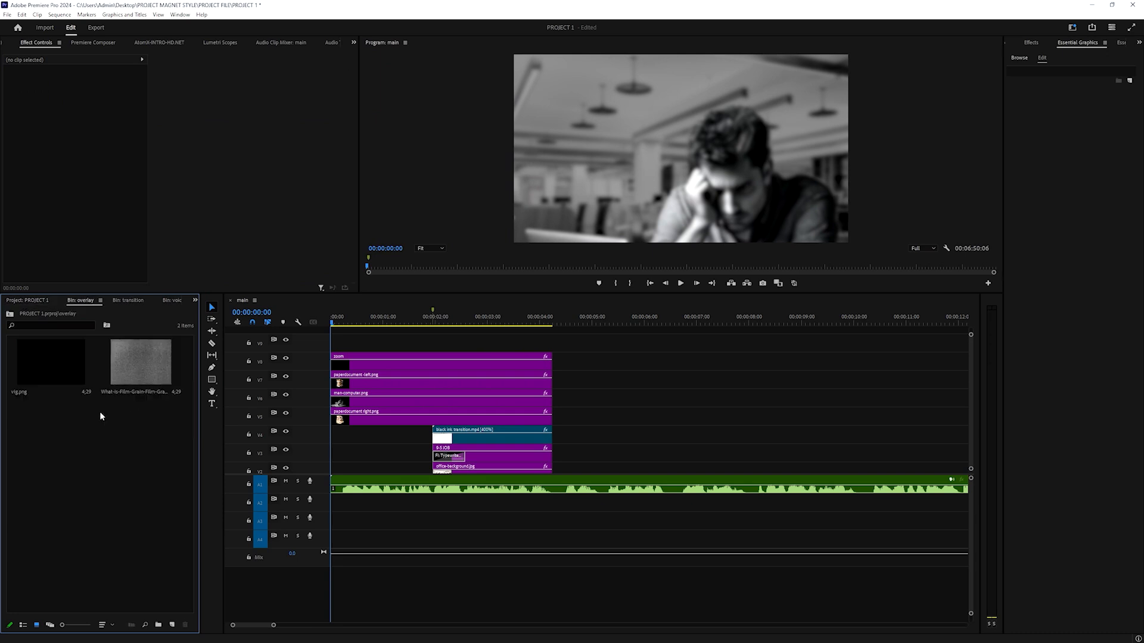
pyautogui.moveTo(60, 364); pyautogui.dragTo(336, 344)
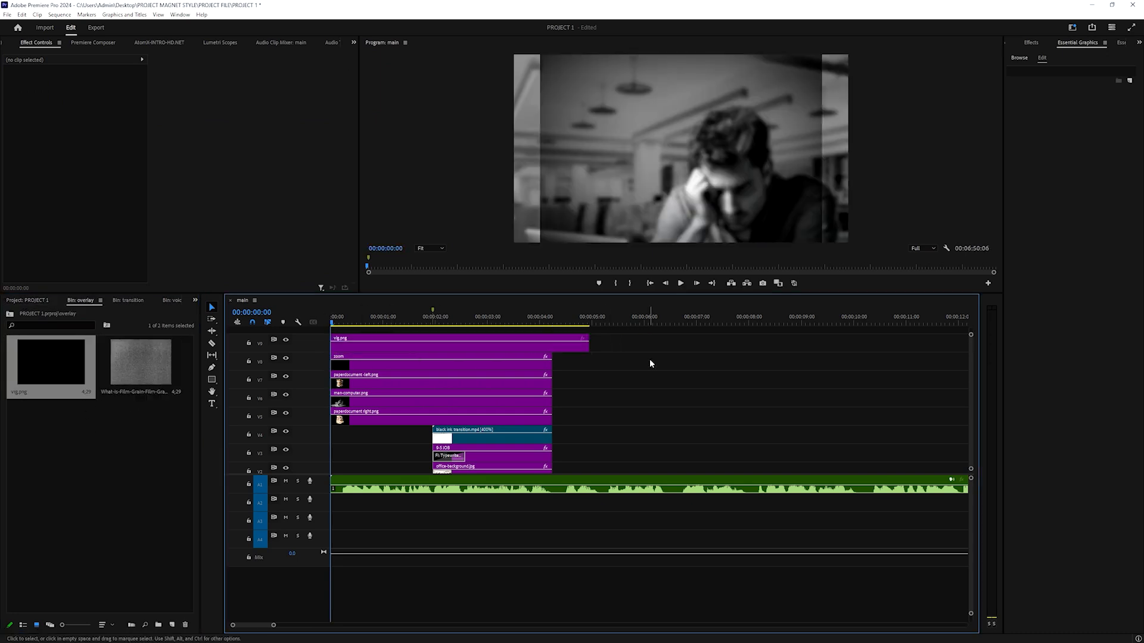
pyautogui.moveTo(593, 346); pyautogui.dragTo(552, 352)
# Scale the vig.png overlay to 141, set its opacity to 80% and play the scene
pyautogui.click(524, 341)
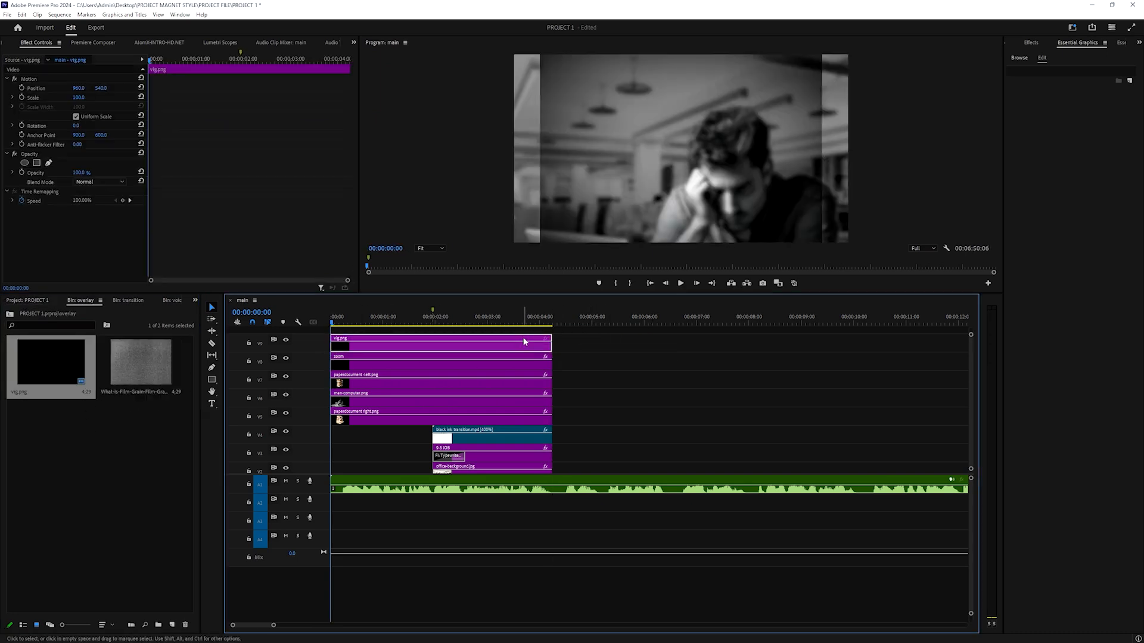
pyautogui.moveTo(82, 98); pyautogui.dragTo(108, 98)
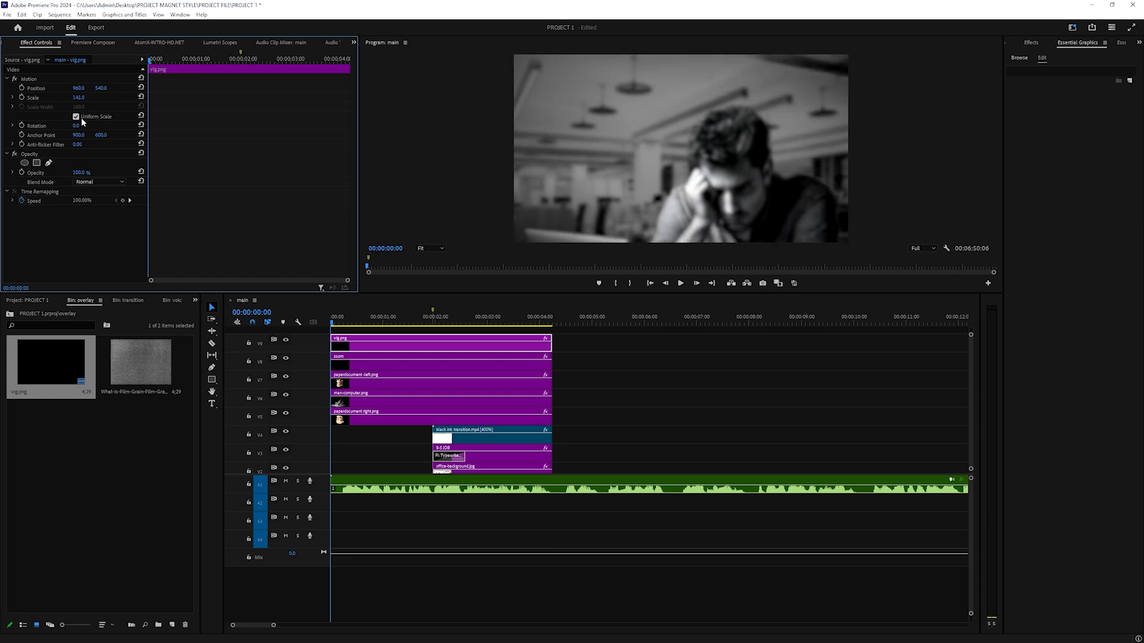
pyautogui.write('80')
pyautogui.press('Return')
pyautogui.press('space')
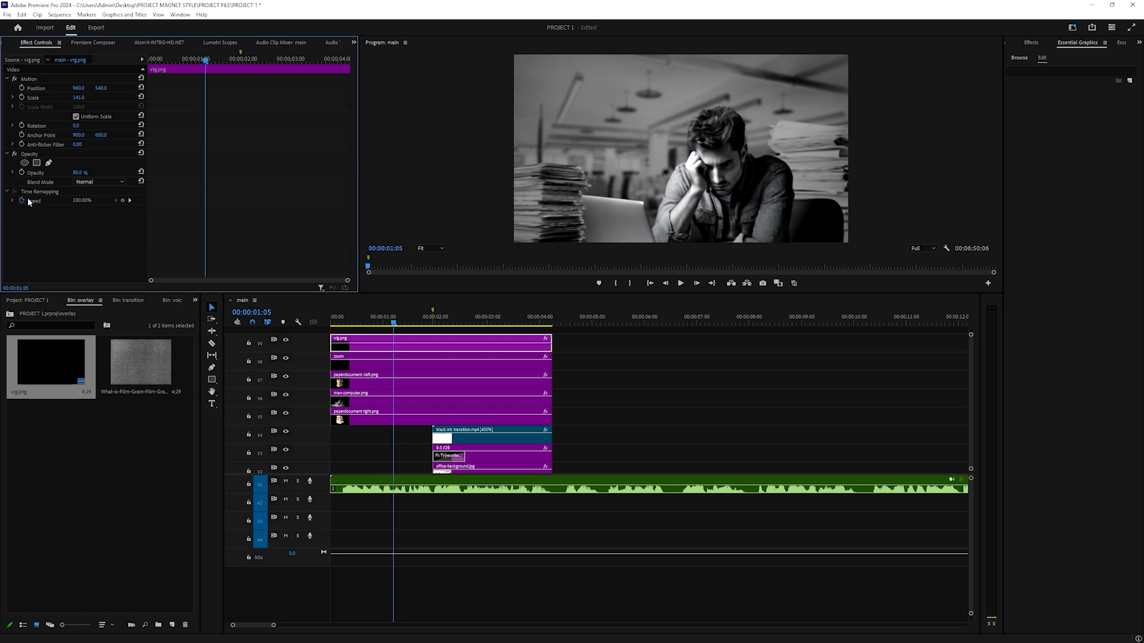
# Add the film grain image on V10 for the scene's length and blend it with Overlay at scale 151 and very low opacity
pyautogui.moveTo(141, 366); pyautogui.dragTo(387, 396)
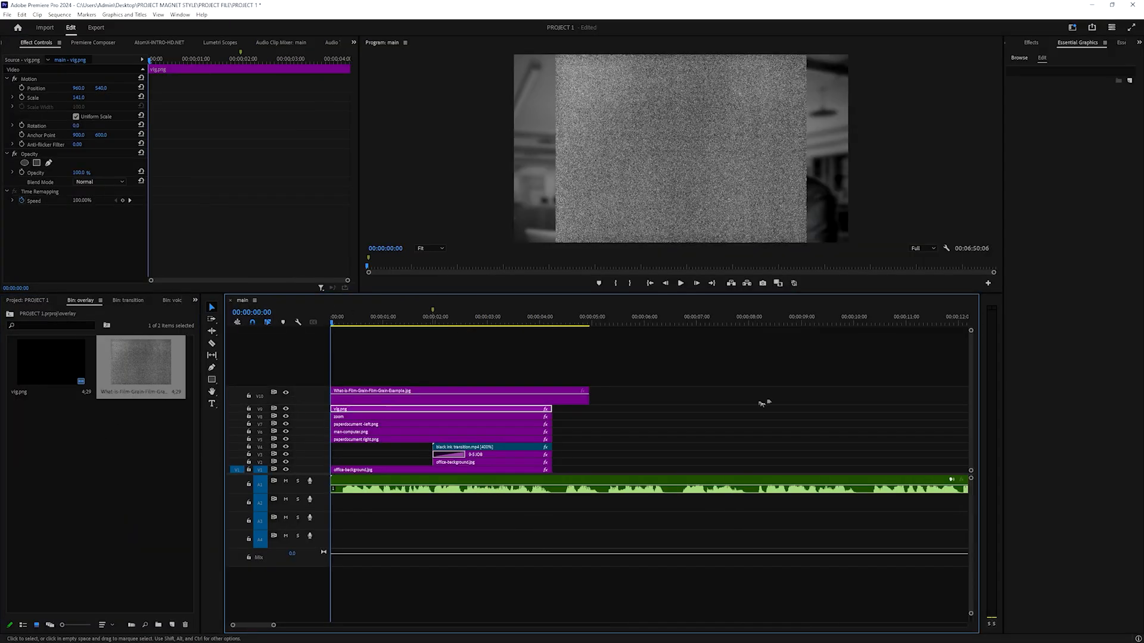
pyautogui.moveTo(589, 396); pyautogui.dragTo(552, 397)
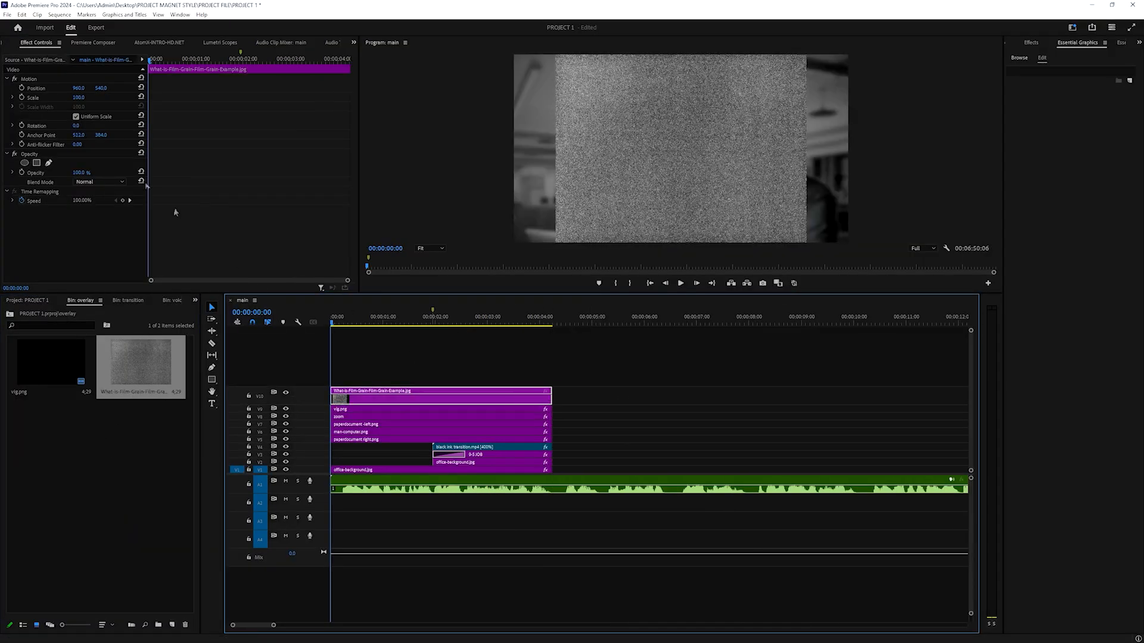
pyautogui.moveTo(79, 97); pyautogui.dragTo(109, 97)
pyautogui.click(100, 182)
pyautogui.click(102, 315)
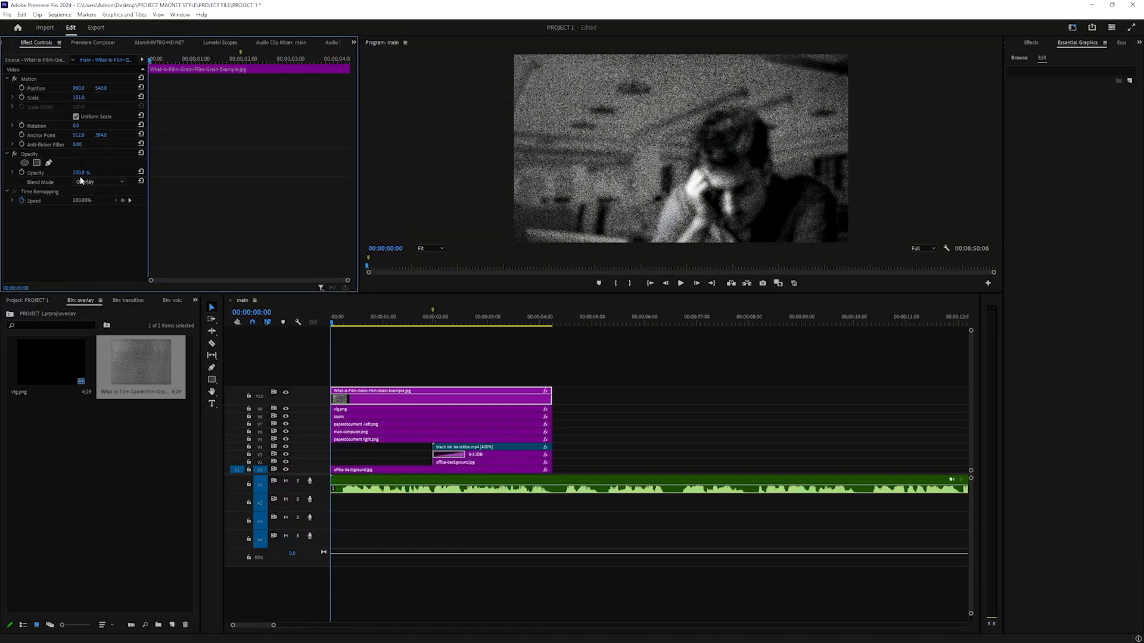
pyautogui.moveTo(79, 172); pyautogui.dragTo(53, 172)
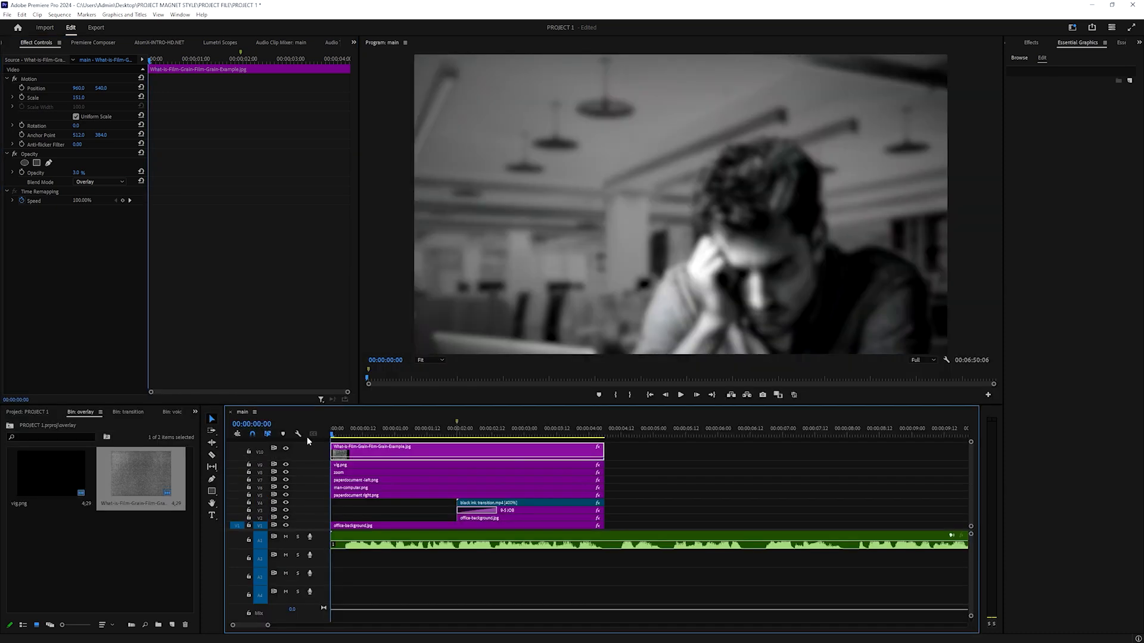
pyautogui.press('space')
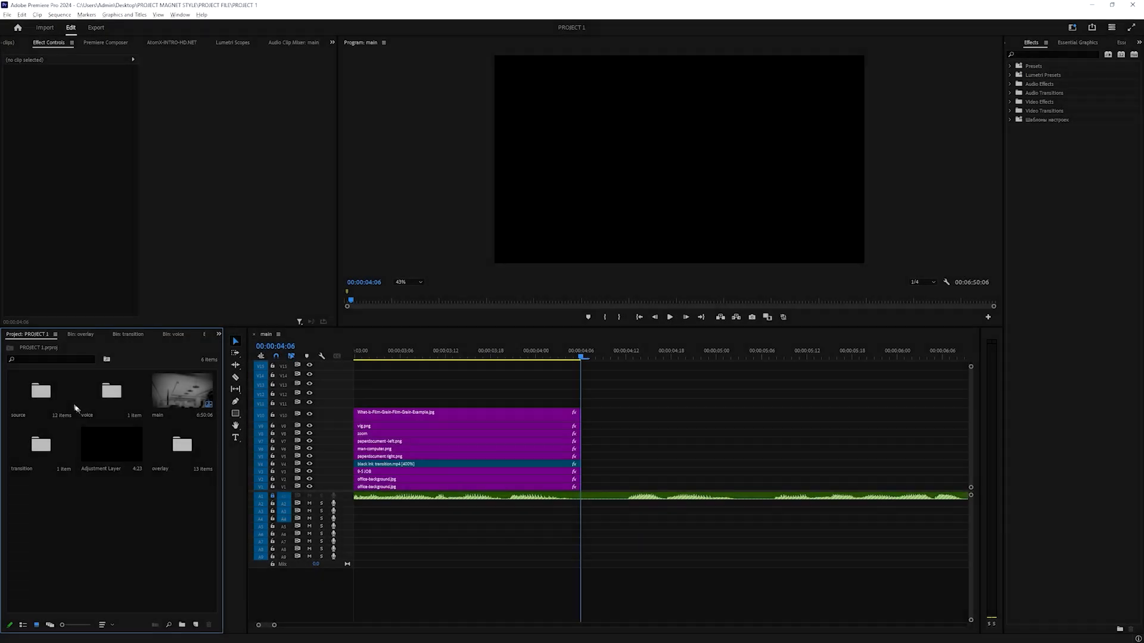
# Place the Sky Timelapse 4K clip from the source bin on V1 at 00:00:04:06 and delete its audio
pyautogui.doubleClick(51, 391)
pyautogui.moveTo(64, 544); pyautogui.dragTo(572, 492)
pyautogui.press('=')
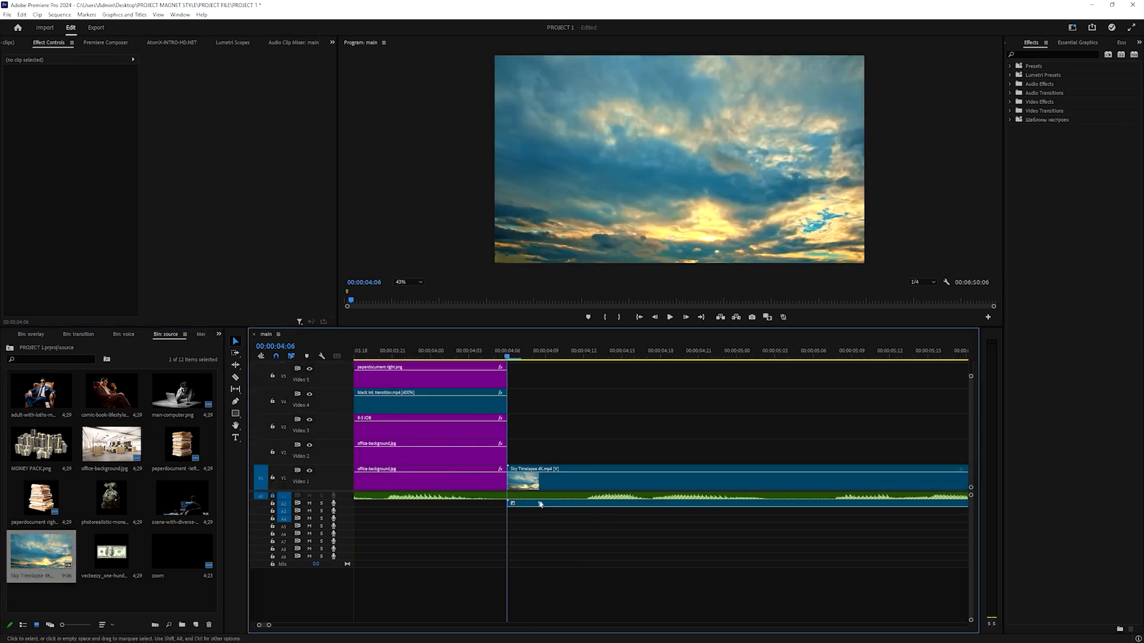
pyautogui.hotkey('alt', '=')
pyautogui.hotkey('alt', '=')
pyautogui.click(516, 523)
pyautogui.click(547, 561)
pyautogui.keyDown('alt'); pyautogui.click(543, 520); pyautogui.keyUp('alt')
pyautogui.press('Delete')
# Find the Color Correction Tint effect and apply it to the Sky Timelapse clip
pyautogui.click(563, 481)
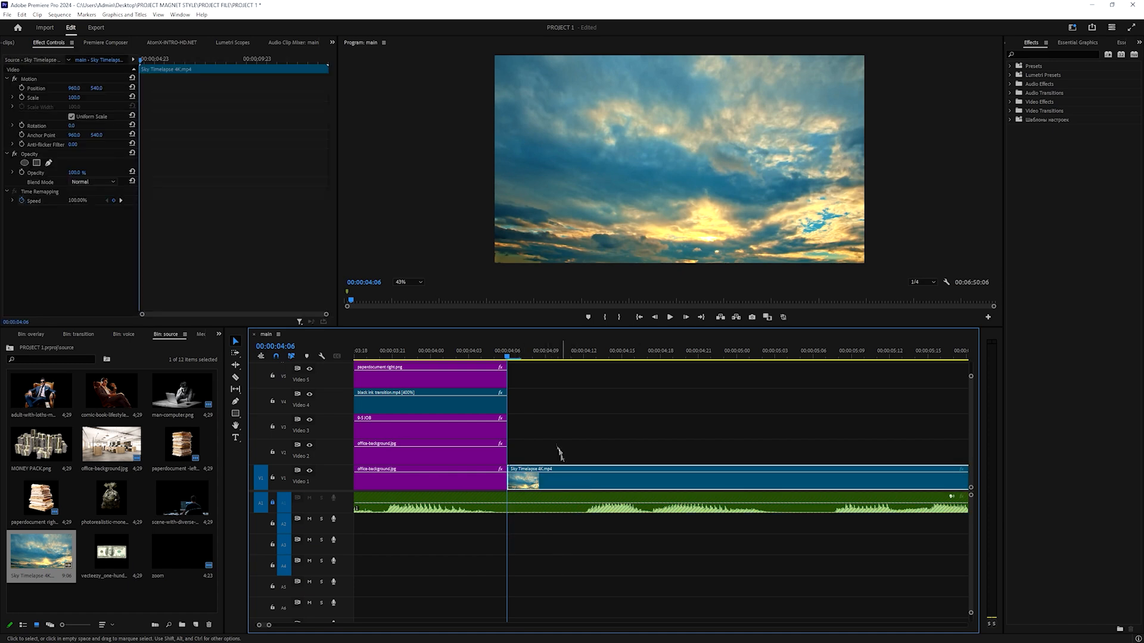
pyautogui.click(1018, 54)
pyautogui.write('tint')
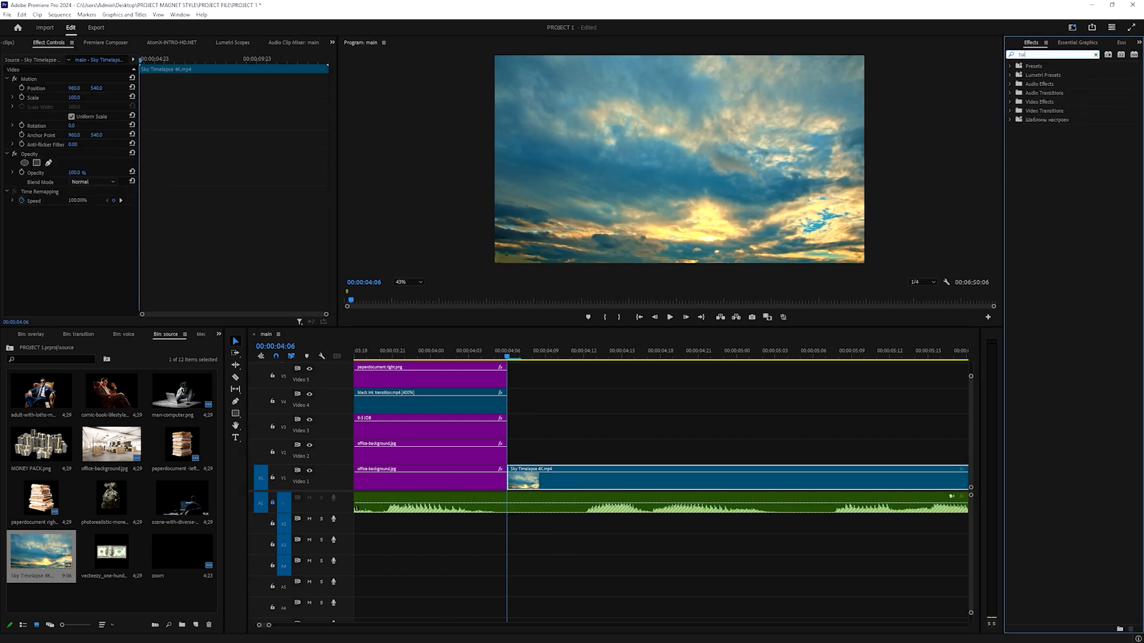
pyautogui.moveTo(1026, 248); pyautogui.dragTo(590, 474)
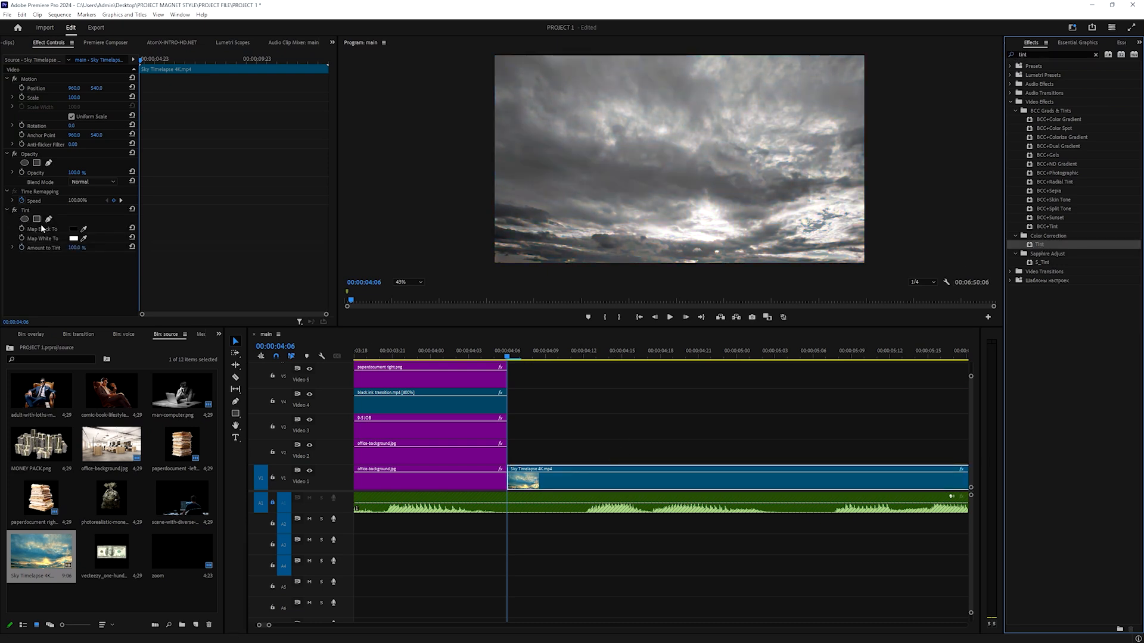
# Set the Tint effect's Map White To color to a fully saturated yellow on the sky clip
pyautogui.click(73, 239)
pyautogui.click(587, 286)
pyautogui.click(577, 380)
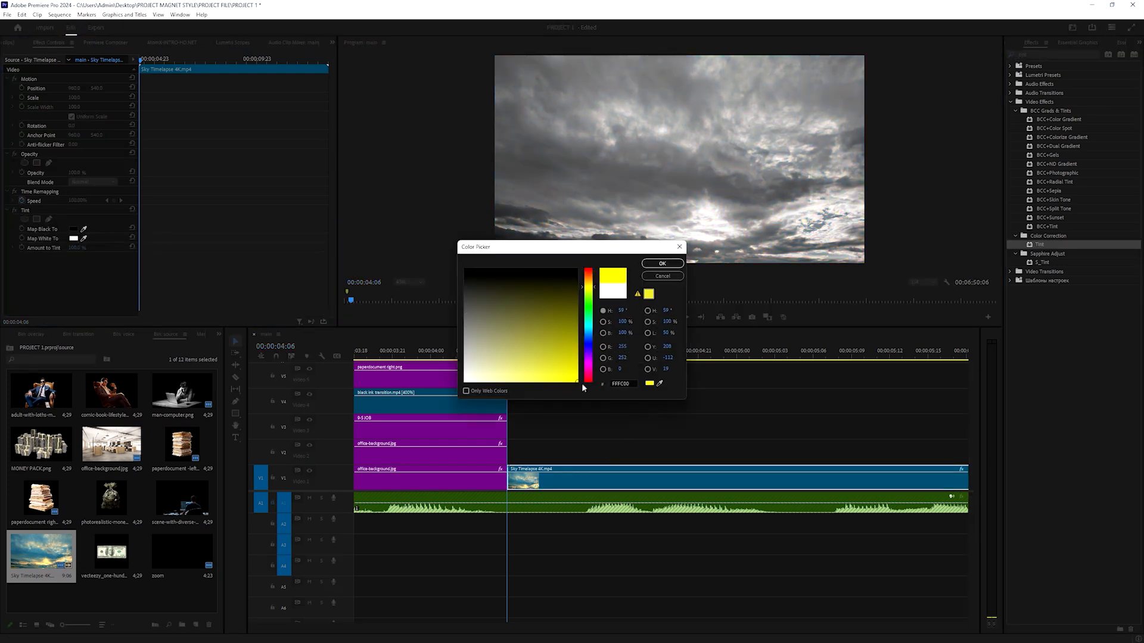
pyautogui.moveTo(587, 288); pyautogui.dragTo(588, 285)
pyautogui.click(662, 263)
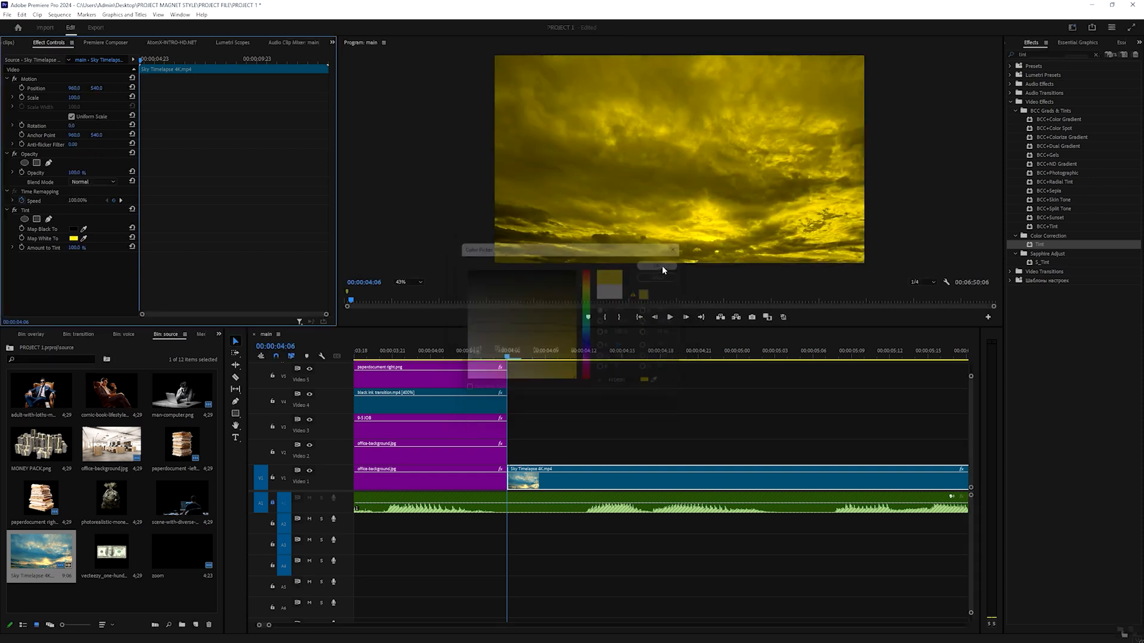
# Draw a rectangle graphic above the sky clip at 00:00:04:06 and move it so it covers the whole frame
pyautogui.click(536, 451)
pyautogui.click(541, 485)
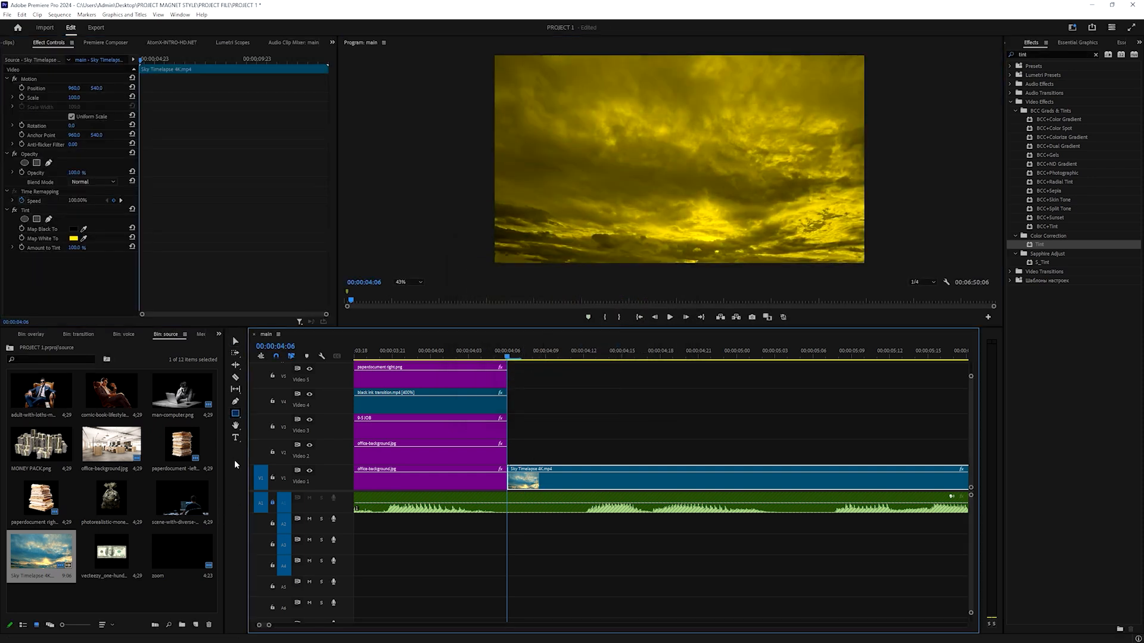
pyautogui.click(236, 415)
pyautogui.moveTo(508, 81)
pyautogui.mouseDown()
pyautogui.moveTo(646, 204)
pyautogui.moveTo(912, 275)
pyautogui.mouseUp()
pyautogui.press('v')
pyautogui.moveTo(698, 149); pyautogui.dragTo(665, 118)
# Fill the rectangle with an olive-yellow (A3A113) to white radial gradient running from the frame's bottom centre up past its top edge
pyautogui.click(1077, 42)
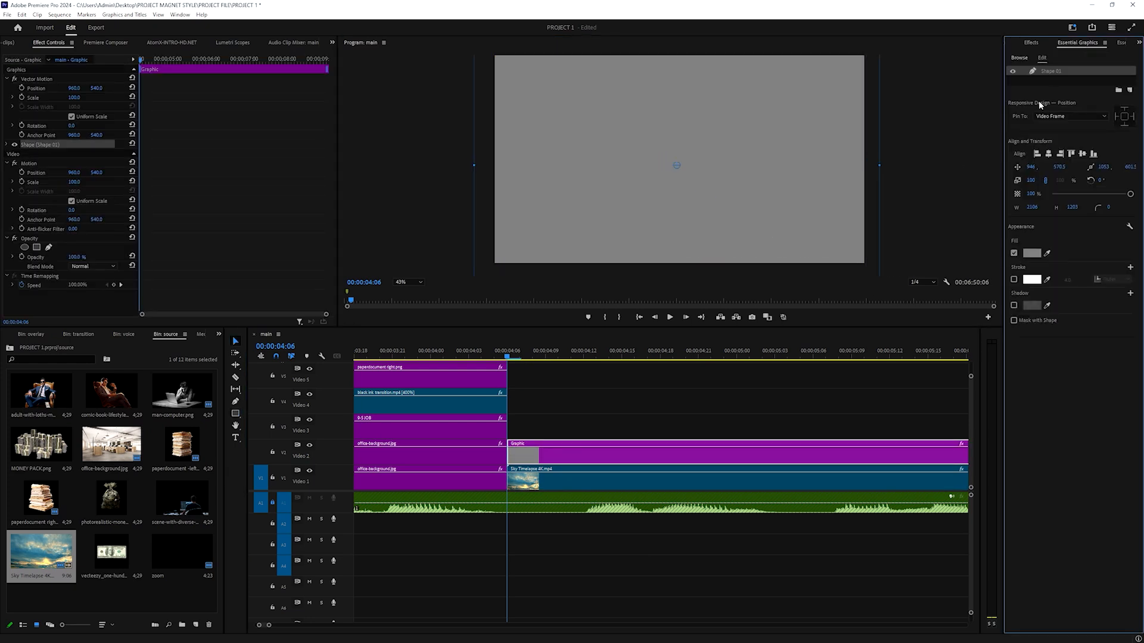
pyautogui.click(1025, 255)
pyautogui.click(506, 237)
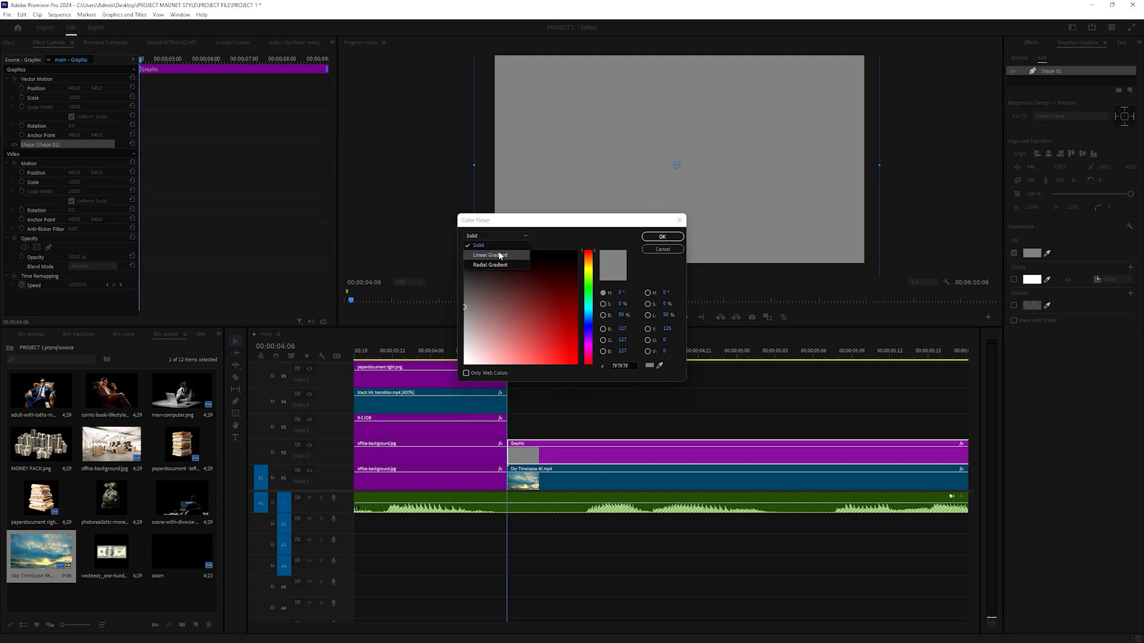
pyautogui.click(503, 264)
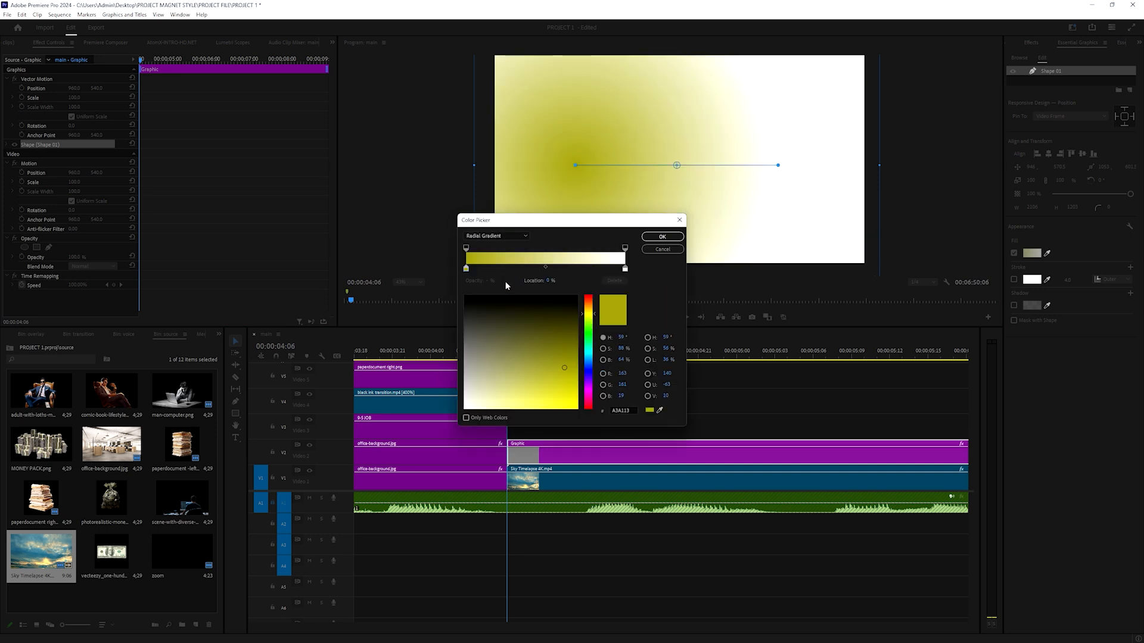
pyautogui.click(663, 237)
pyautogui.moveTo(573, 166); pyautogui.dragTo(671, 250)
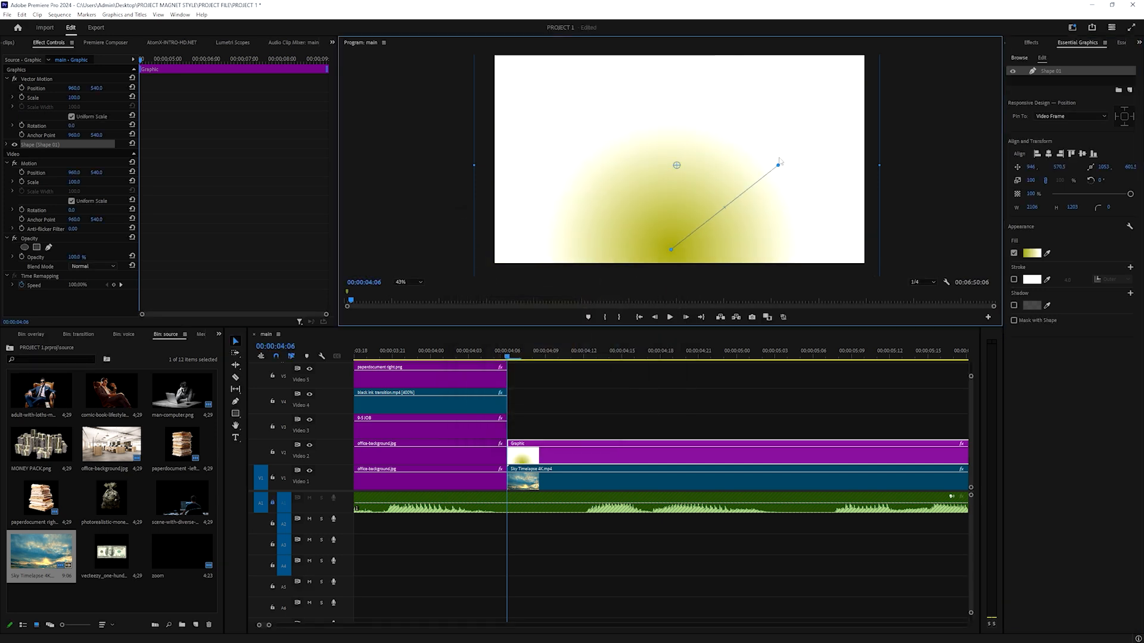
pyautogui.moveTo(715, 109); pyautogui.dragTo(668, 48)
# Change the rectangle's fill to a linear gradient and pull its yellow end below the frame's bottom edge
pyautogui.click(1031, 253)
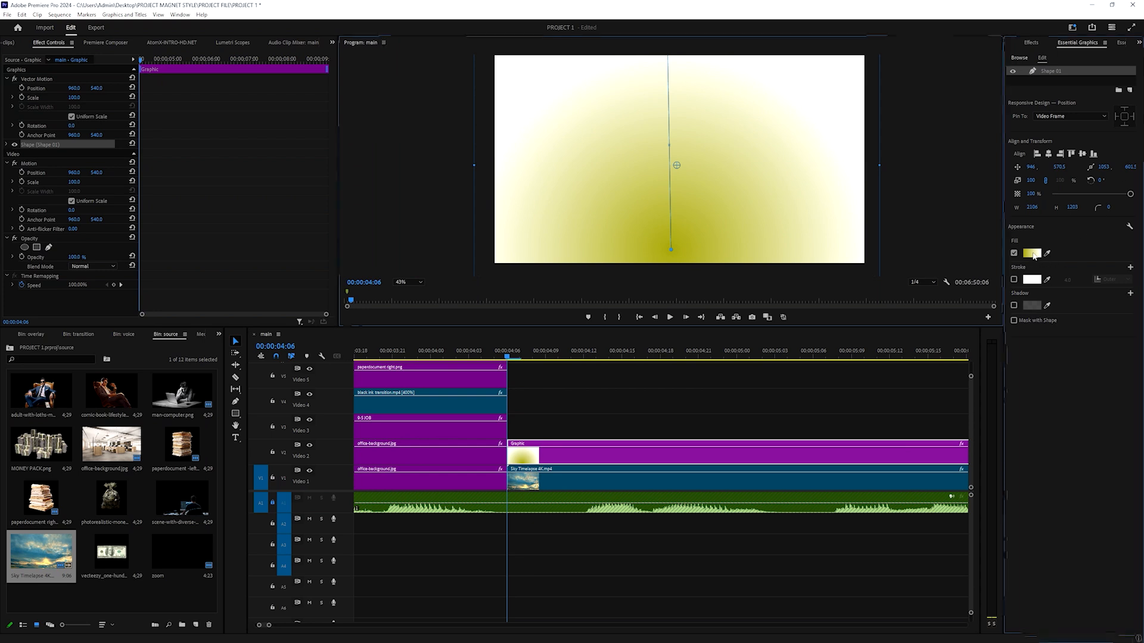
pyautogui.click(494, 236)
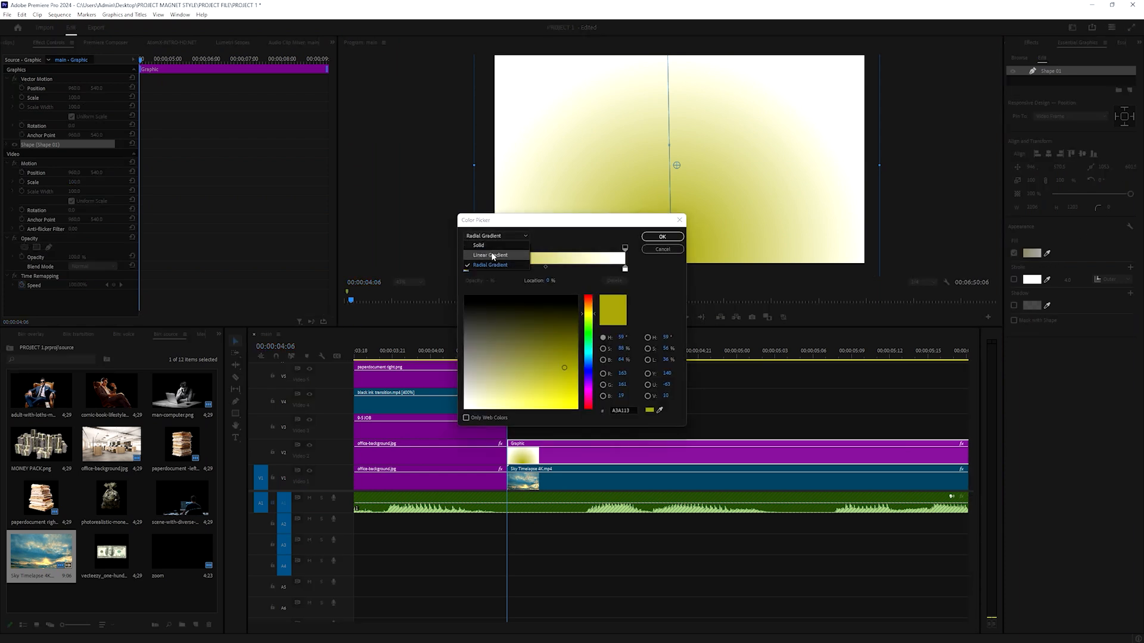
pyautogui.click(484, 253)
pyautogui.click(661, 237)
pyautogui.moveTo(671, 252); pyautogui.dragTo(679, 298)
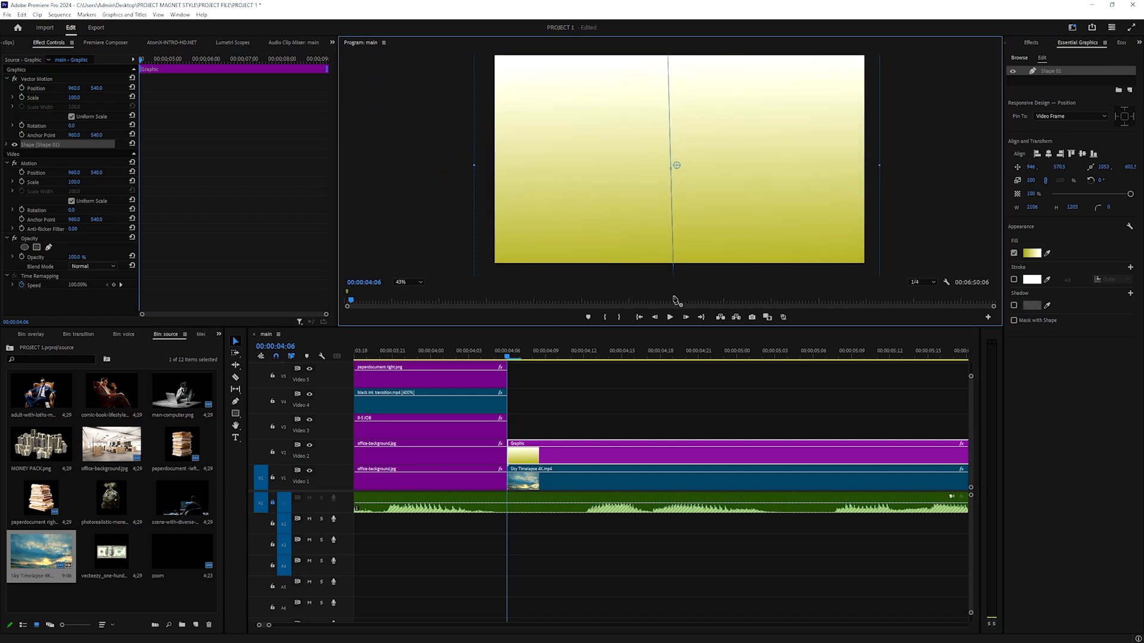
# Set the gradient graphic's blend mode to Multiply and compare the sky with and without it
pyautogui.click(82, 267)
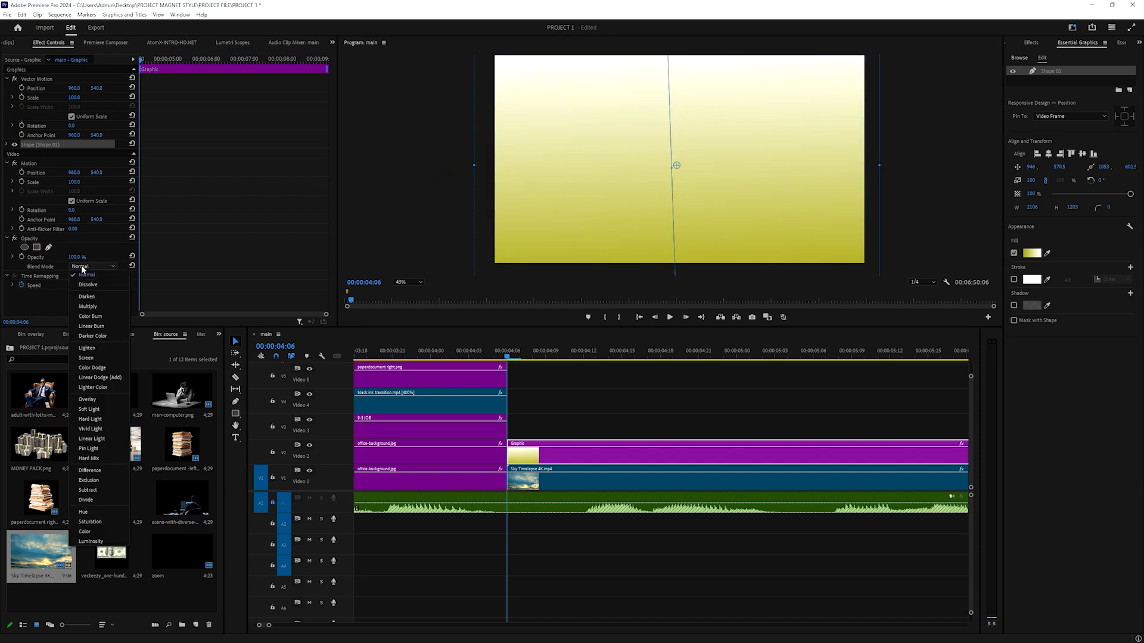
pyautogui.click(88, 306)
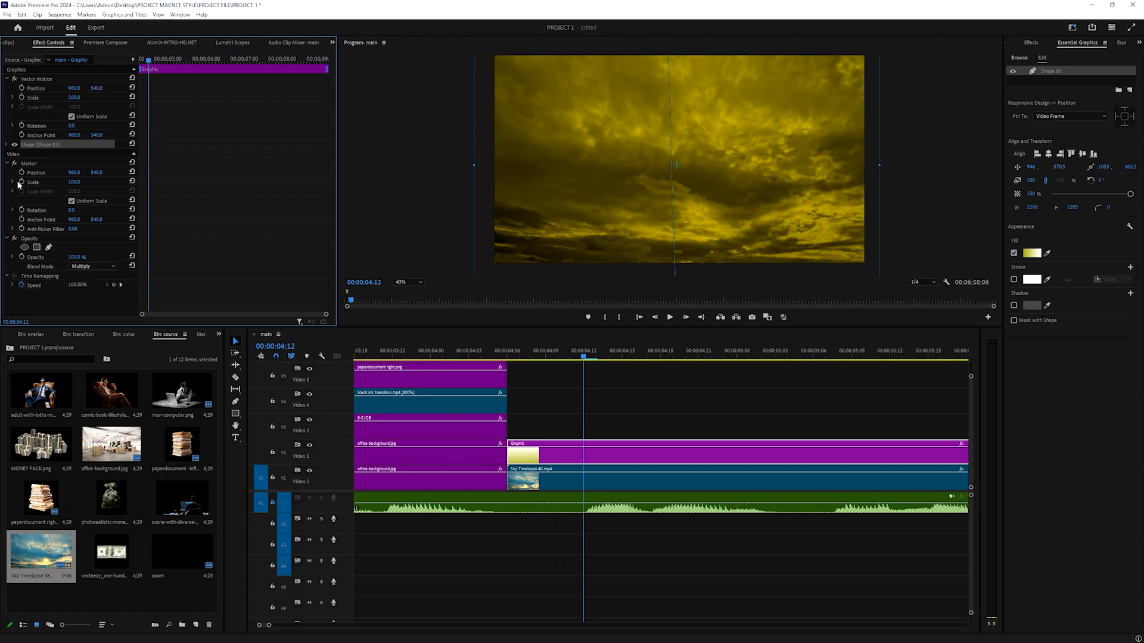
pyautogui.click(309, 445)
pyautogui.click(309, 446)
pyautogui.click(509, 354)
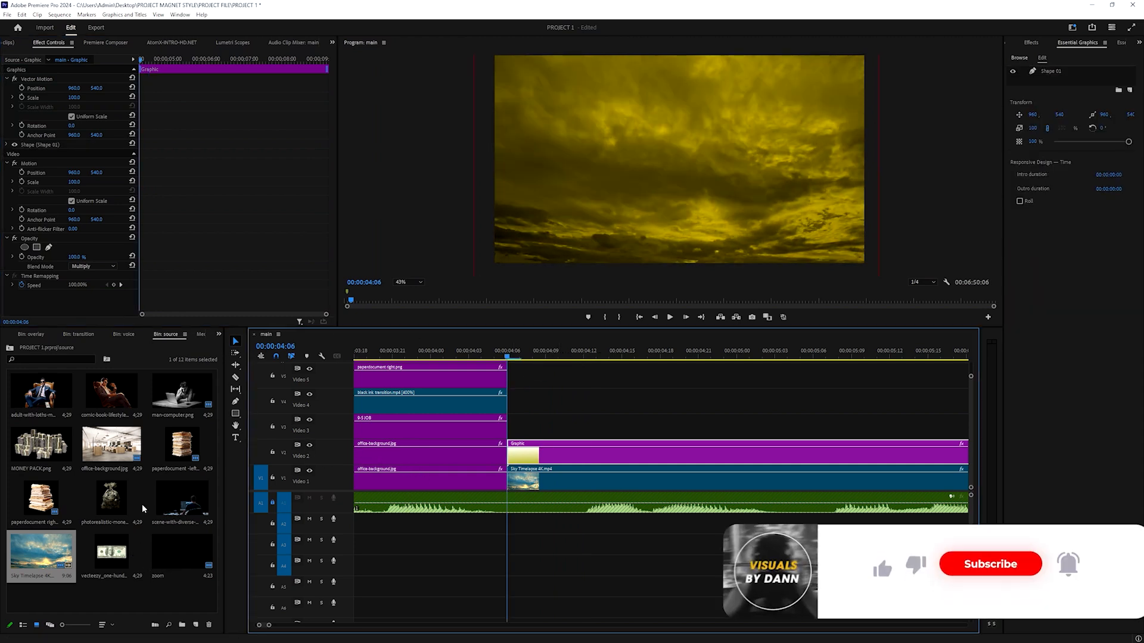
# Place vig.png from the overlay bin on V3 at 00:00:04:06, above the gradient graphic
pyautogui.click(218, 334)
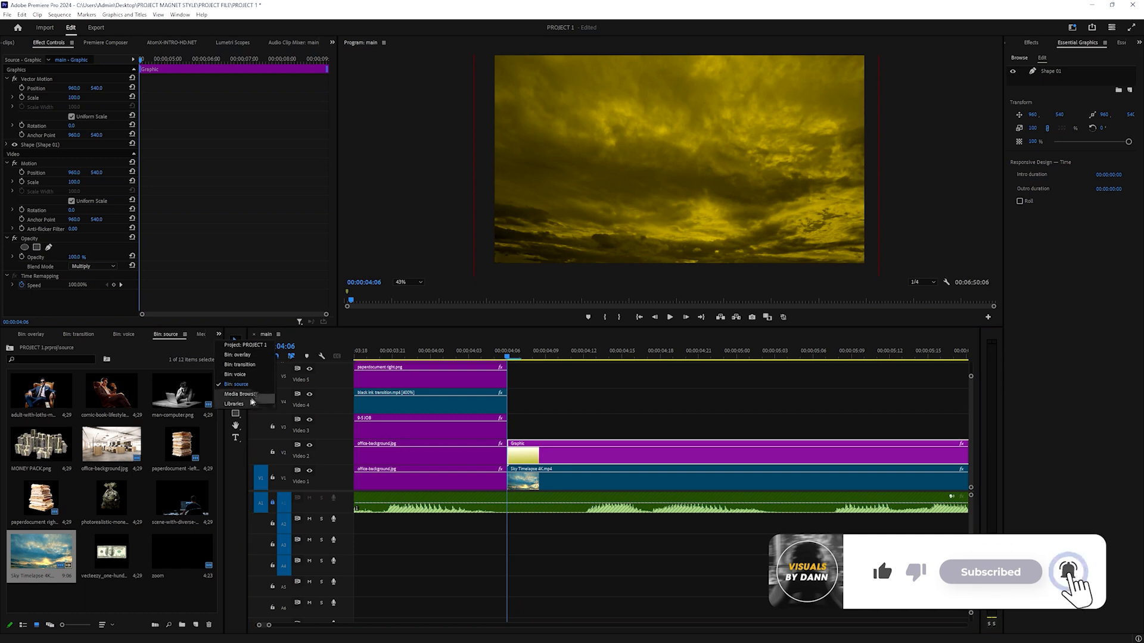
pyautogui.click(213, 352)
pyautogui.doubleClick(182, 444)
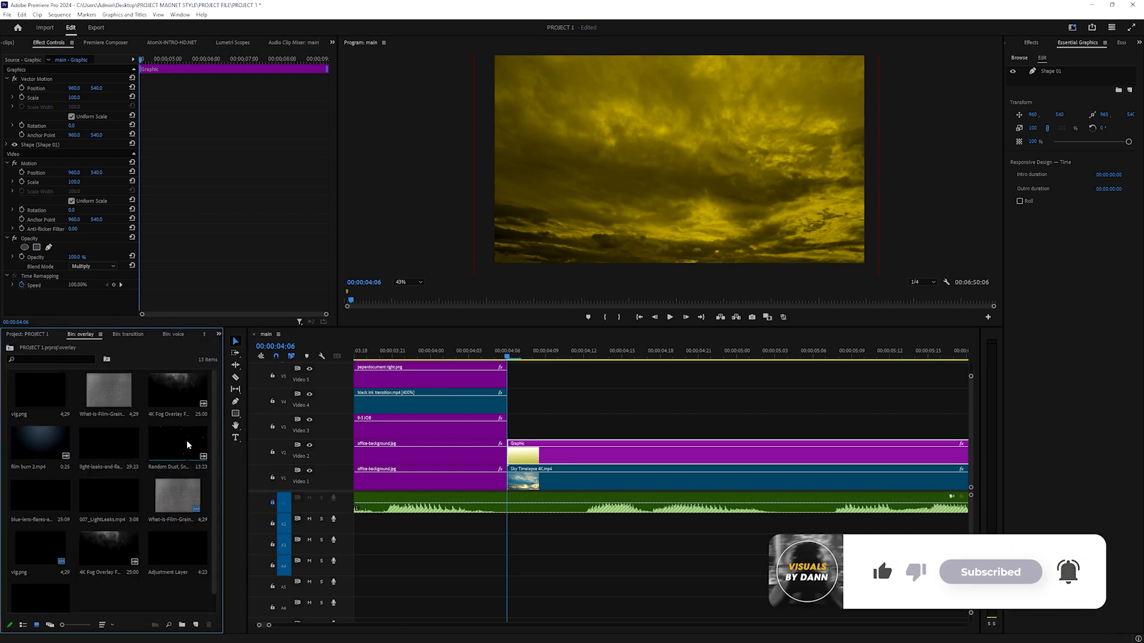
pyautogui.scroll(-1, 138, 423)
pyautogui.moveTo(40, 536); pyautogui.dragTo(516, 425)
# Play the scene to find its end, then cut the sky, gradient and vignette clips at 00:00:06:13 and delete the remainders
pyautogui.press('space')
pyautogui.press('-')
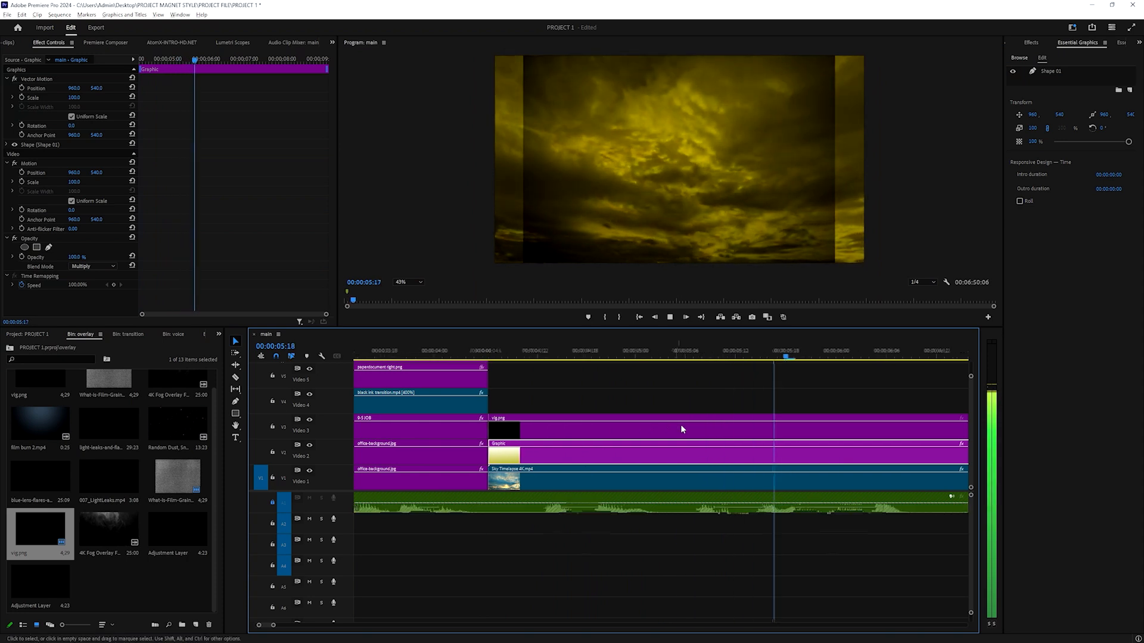
pyautogui.press('space')
pyautogui.press('-')
pyautogui.moveTo(810, 392); pyautogui.dragTo(700, 443)
pyautogui.click(749, 479)
pyautogui.hotkey('ctrl', 'k')
pyautogui.press('Delete')
# Set the second scene's vignette to scale 126 and opacity 70%
pyautogui.moveTo(691, 357); pyautogui.dragTo(607, 381)
pyautogui.click(645, 433)
pyautogui.scroll(3, 640, 426)
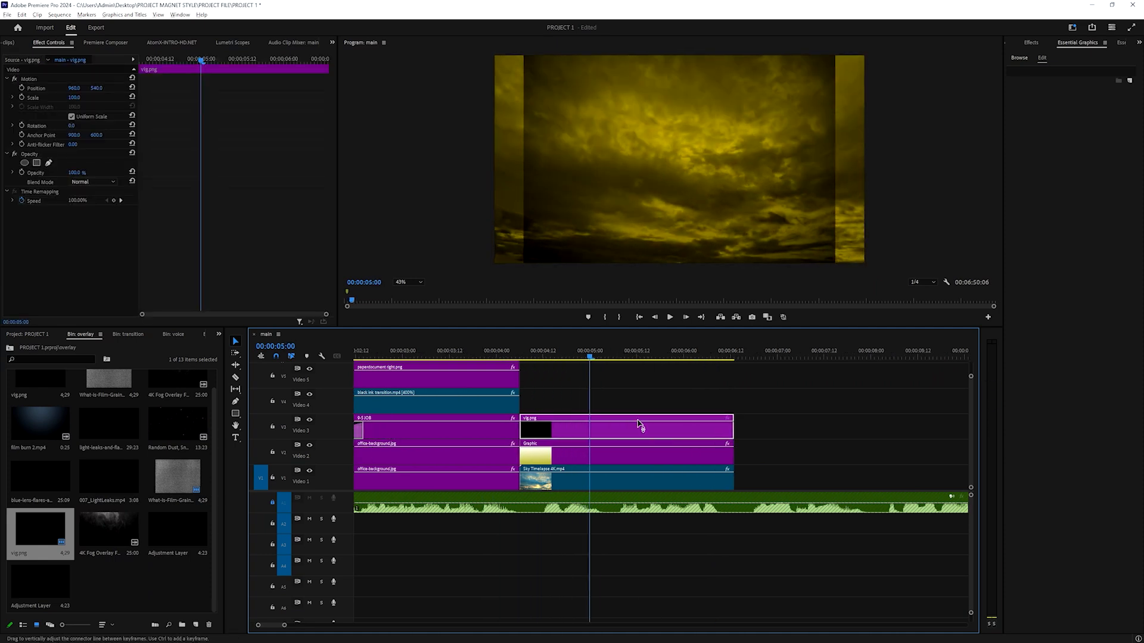
pyautogui.moveTo(74, 98); pyautogui.dragTo(89, 97)
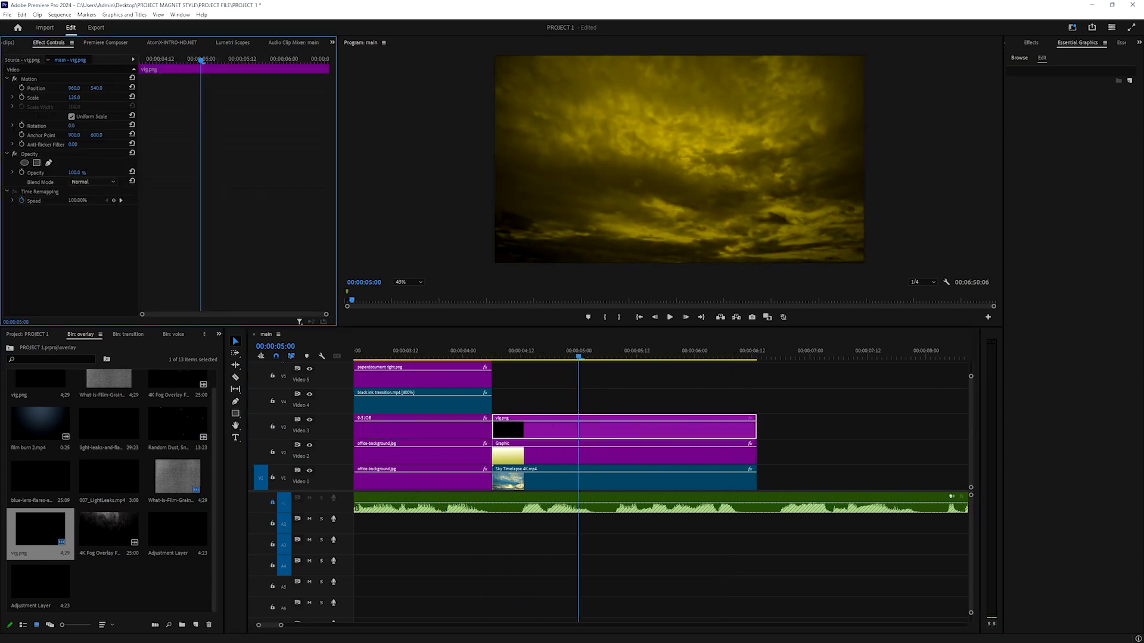
pyautogui.moveTo(84, 174); pyautogui.dragTo(55, 174)
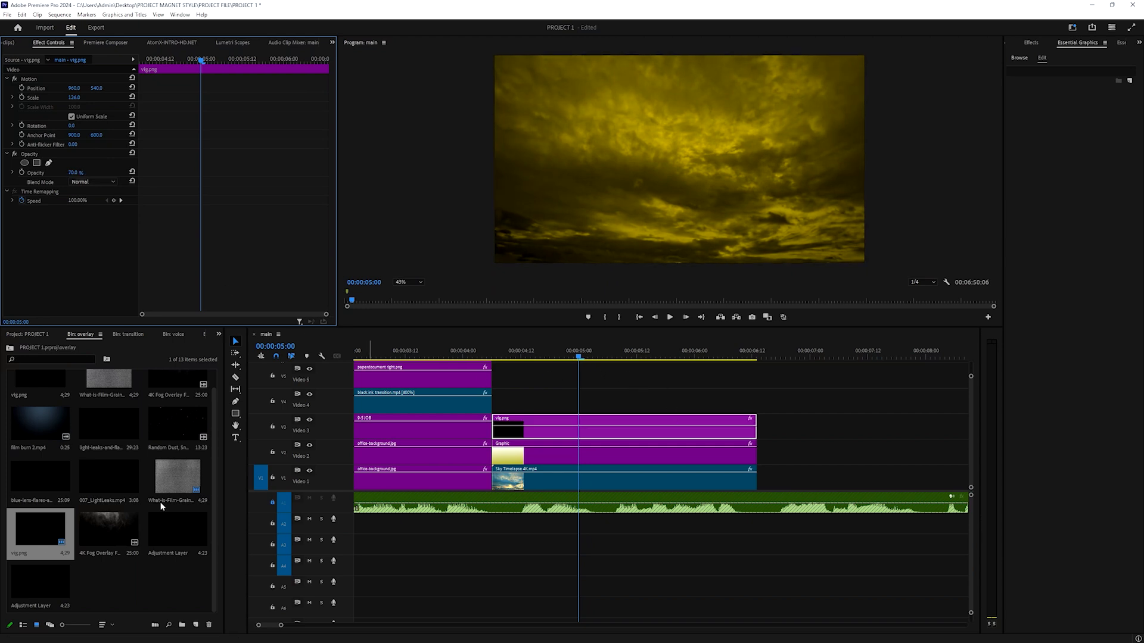
# Place the 4K Fog Overlay clip from the overlay bin on V4 at 00:00:04:06 and delete its audio
pyautogui.click(126, 570)
pyautogui.moveTo(110, 533); pyautogui.dragTo(494, 408)
pyautogui.click(550, 528)
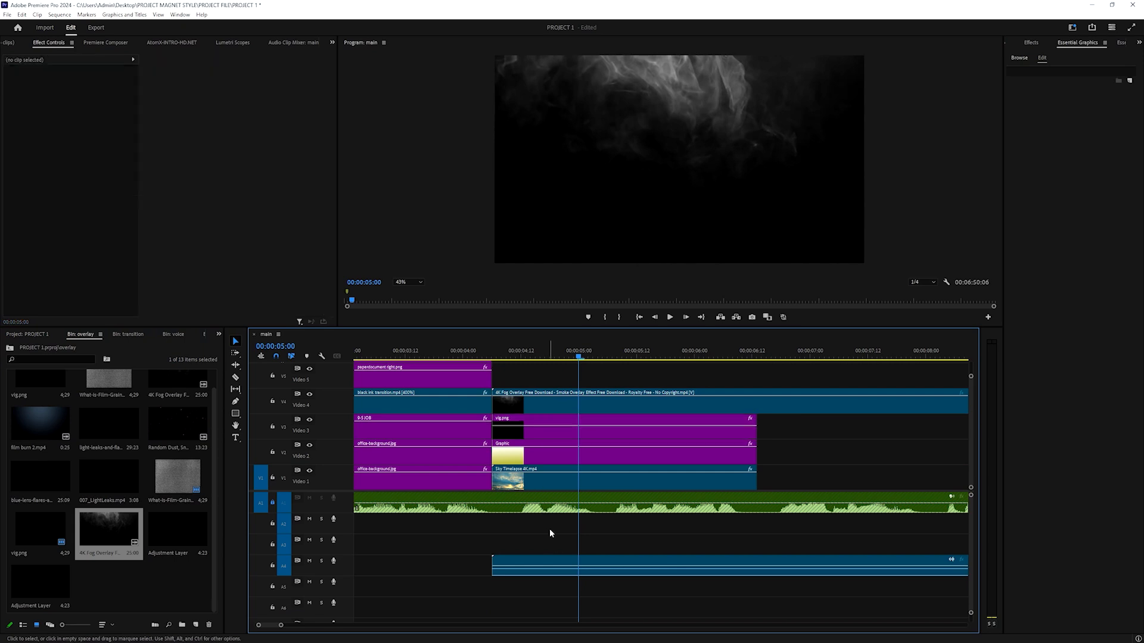
pyautogui.keyDown('alt'); pyautogui.click(557, 558); pyautogui.keyUp('alt')
pyautogui.press('Delete')
# Rotate the fog overlay 180°, set its blend mode to Screen and lower its opacity to 54%
pyautogui.click(593, 409)
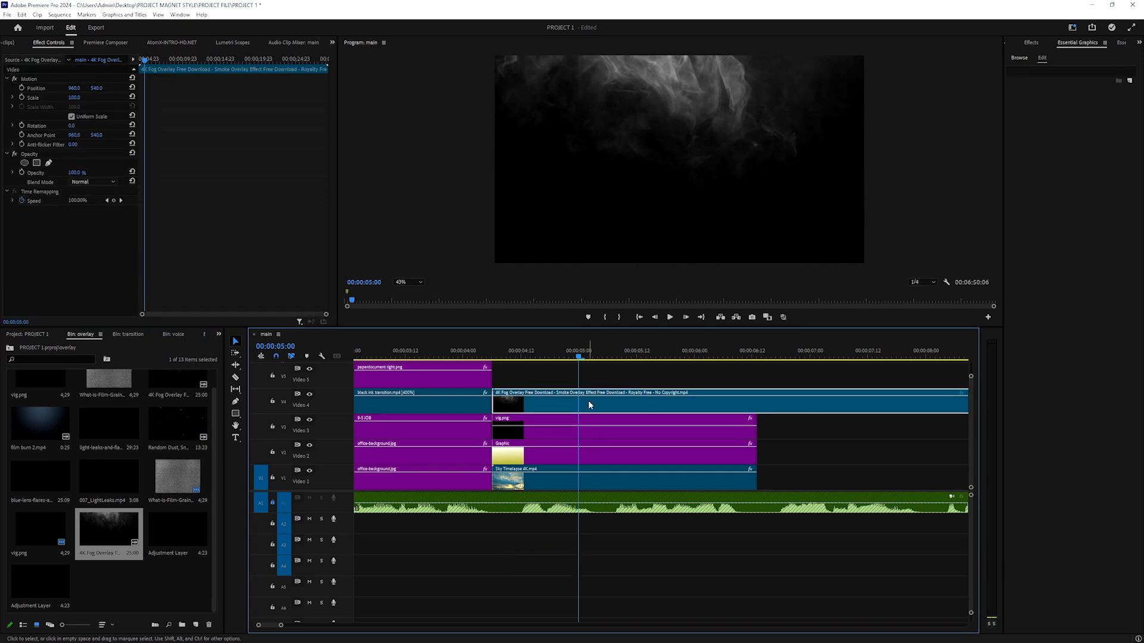
pyautogui.click(70, 126)
pyautogui.write('18')
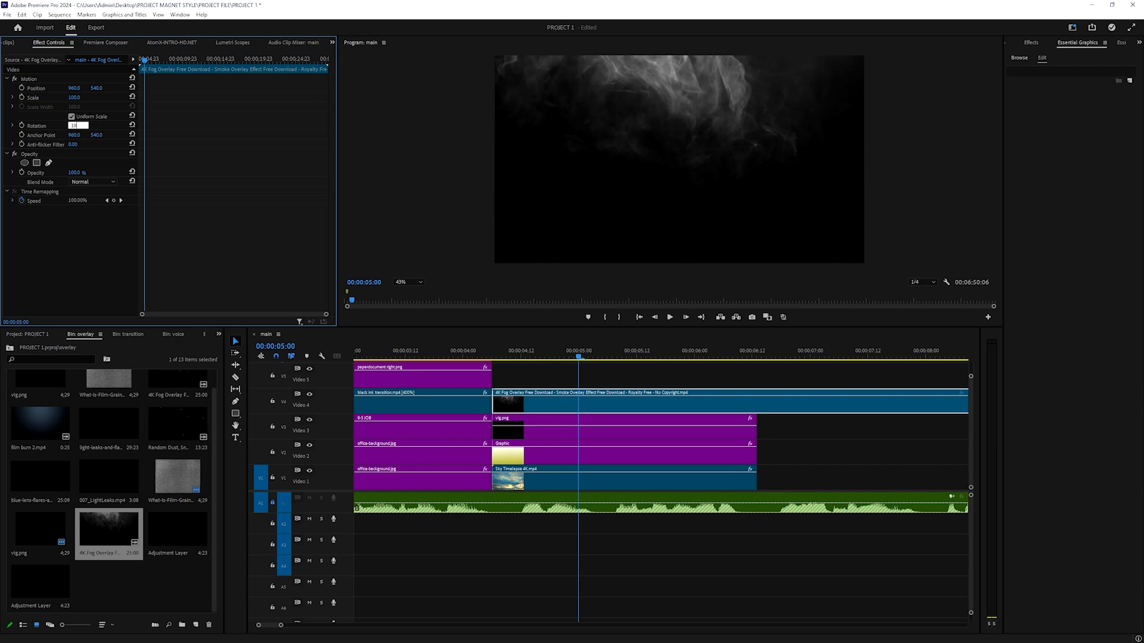
pyautogui.write('0')
pyautogui.press('Return')
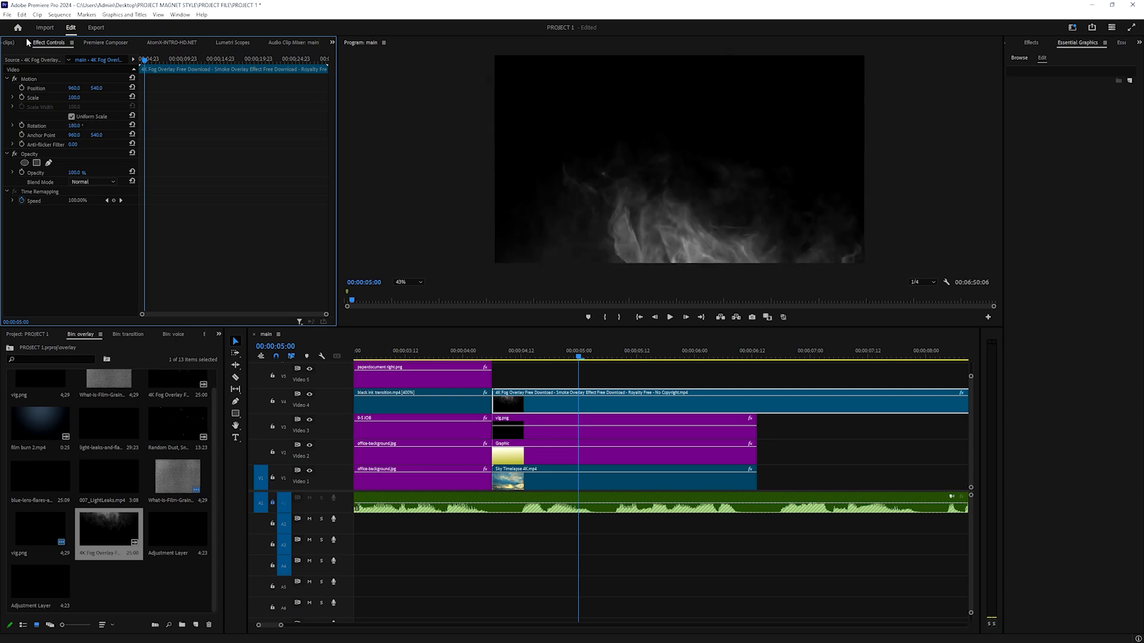
pyautogui.click(90, 182)
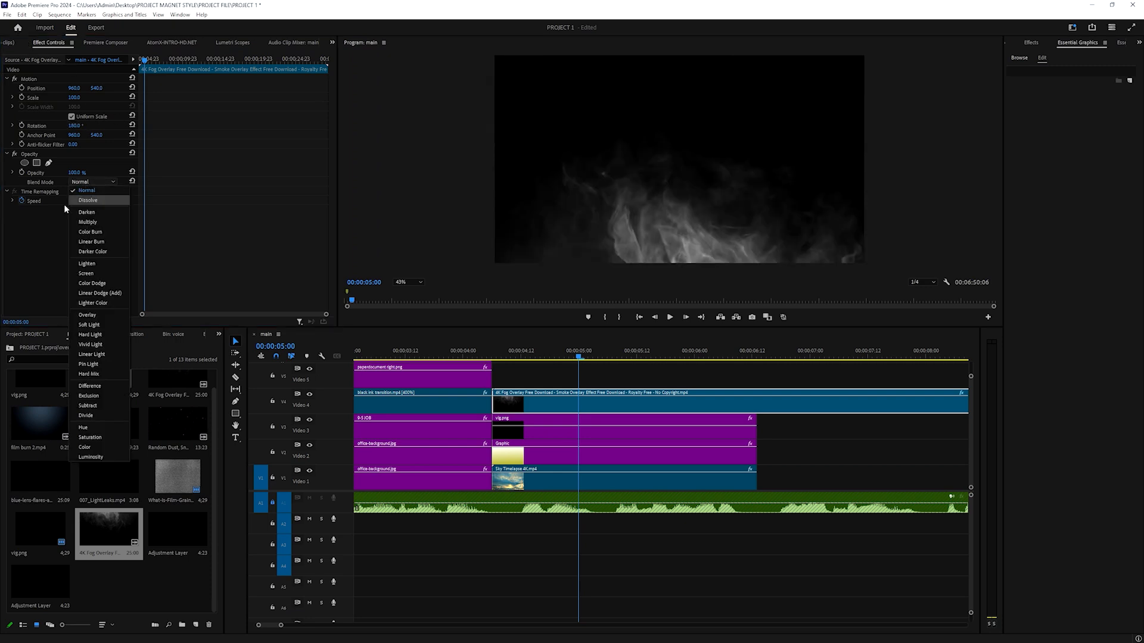
pyautogui.click(93, 275)
pyautogui.moveTo(76, 175)
pyautogui.mouseDown()
pyautogui.moveTo(52, 174)
pyautogui.moveTo(63, 172)
pyautogui.mouseUp()
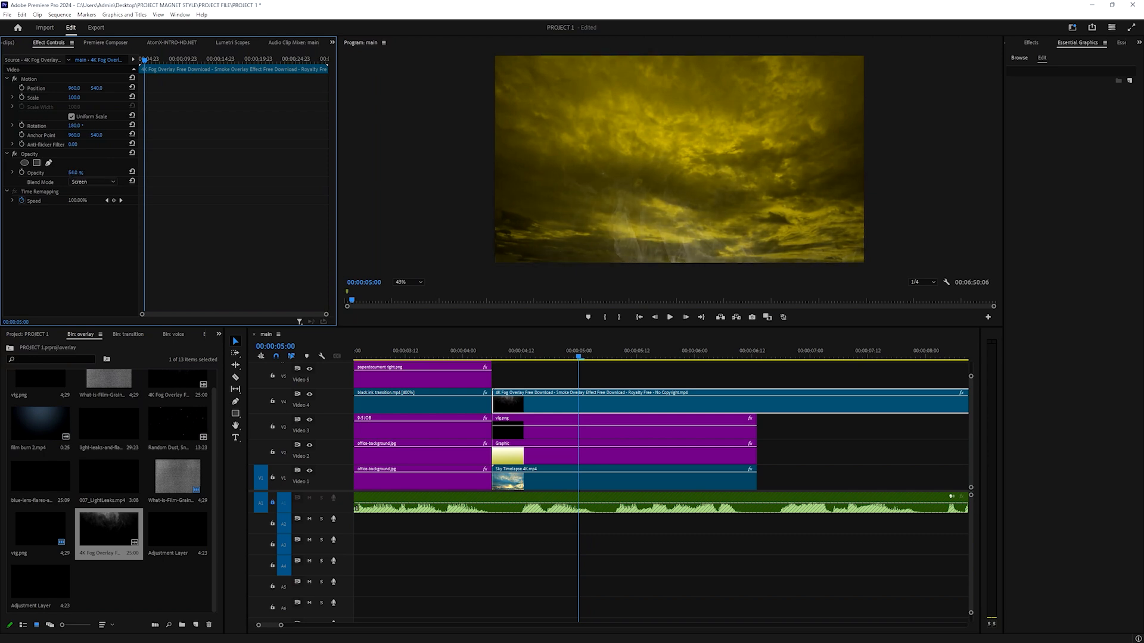
# Enlarge the fog overlay to a scale of about 150 and play back the scene to check it
pyautogui.press('space')
pyautogui.moveTo(676, 360); pyautogui.dragTo(544, 357)
pyautogui.moveTo(83, 96); pyautogui.dragTo(113, 95)
pyautogui.press('space')
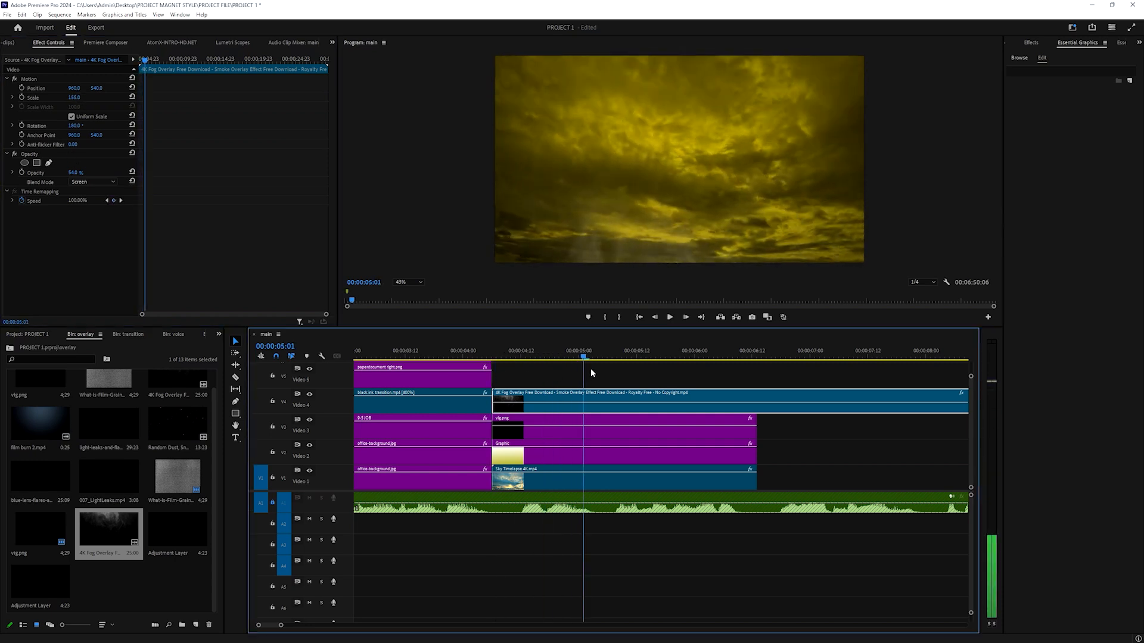
# Cut the fog overlay at 00:00:06:13 and delete the excess part
pyautogui.press('Down')
pyautogui.hotkey('ctrl', 'k')
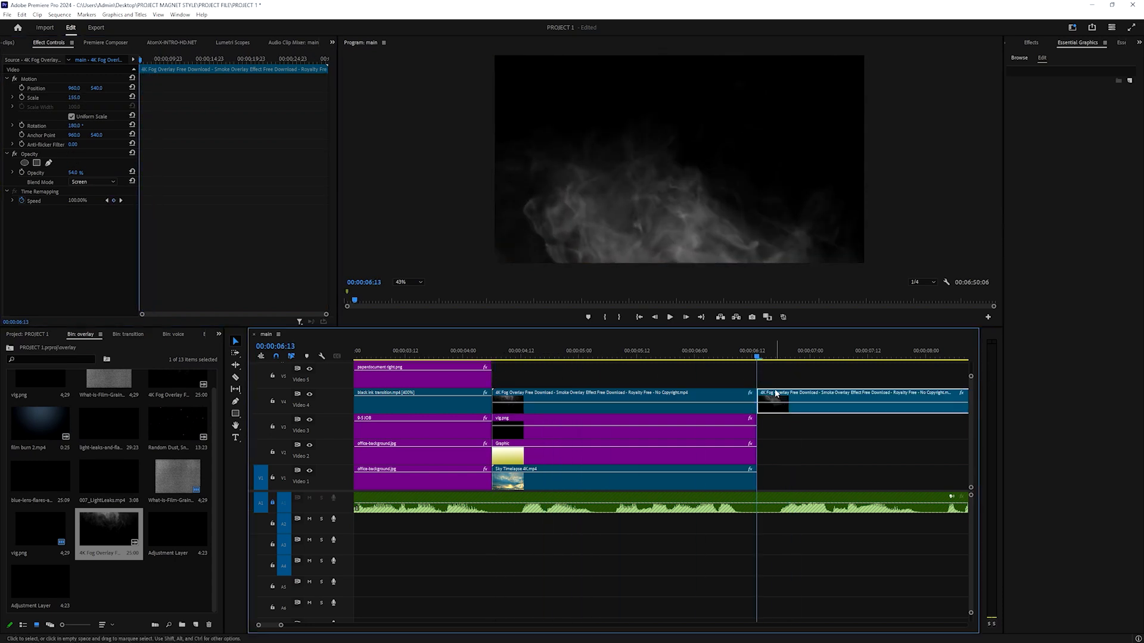
pyautogui.press('Delete')
# Place MONEY PACK.png from the source bin on V5 at 00:00:04:06, above the fog overlay
pyautogui.moveTo(755, 356); pyautogui.dragTo(487, 356)
pyautogui.scroll(2, 513, 427)
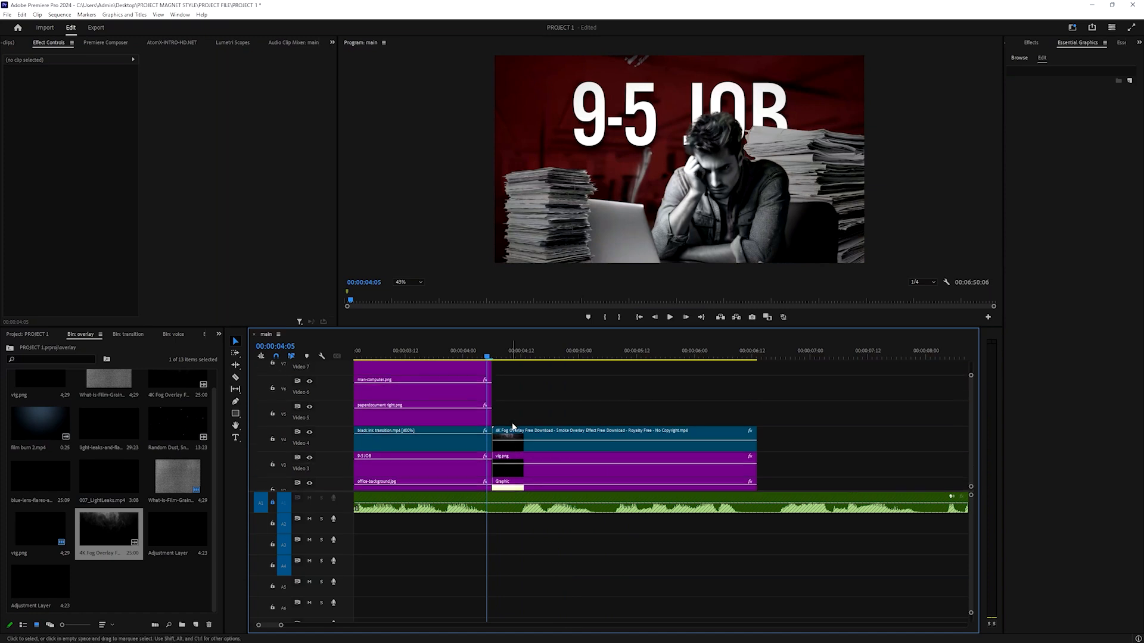
pyautogui.hotkey('ctrl', '-')
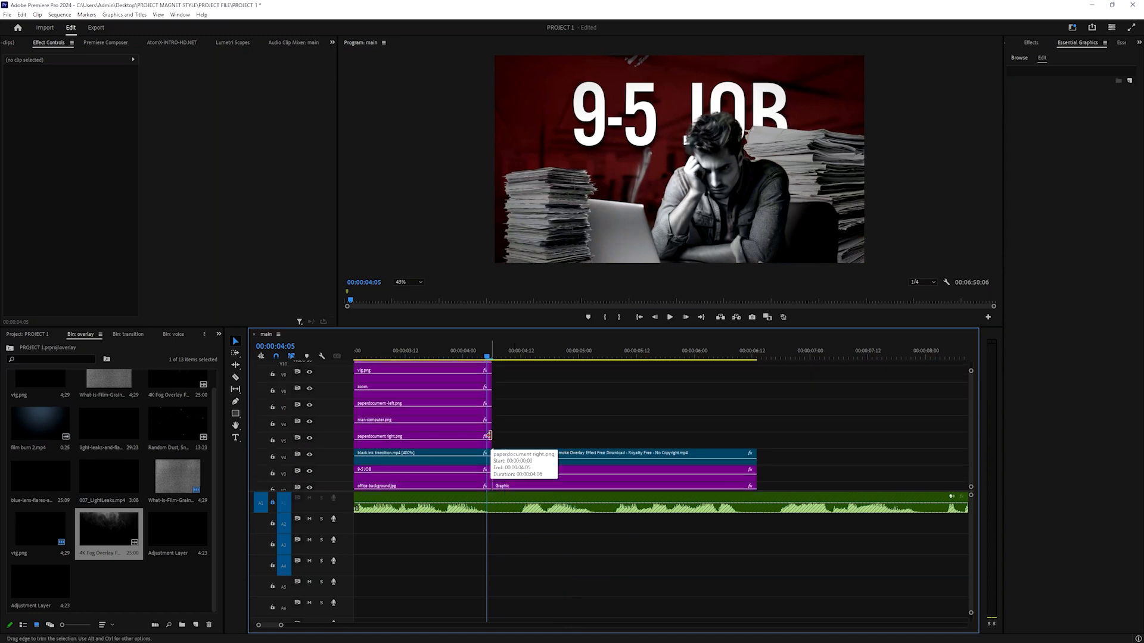
pyautogui.scroll(-2, 510, 426)
pyautogui.press('Right')
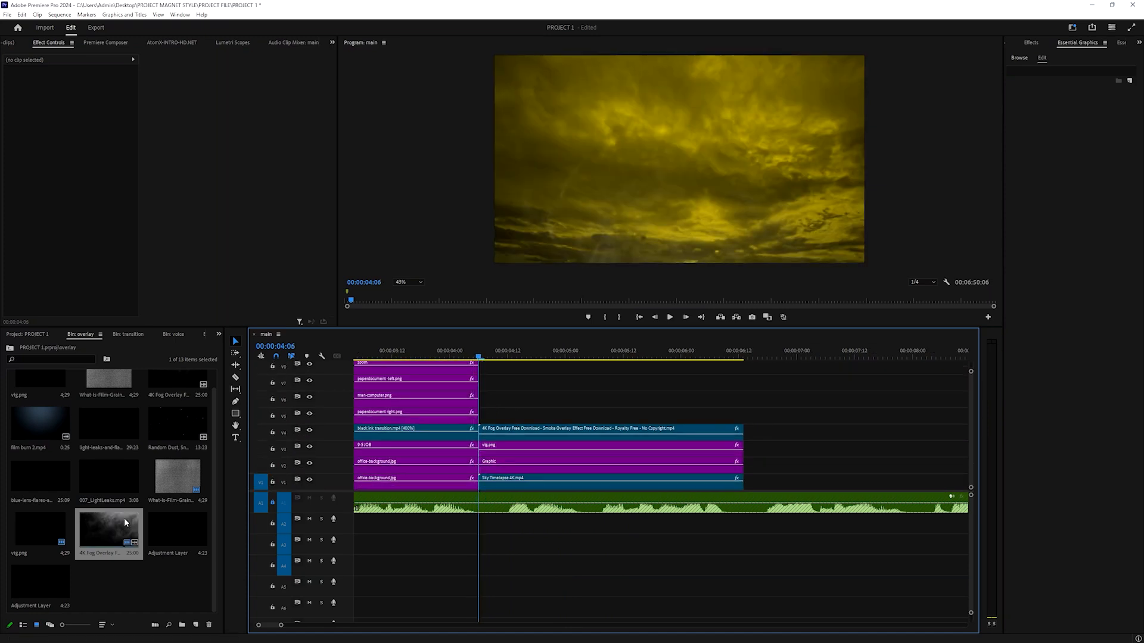
pyautogui.click(216, 335)
pyautogui.click(235, 344)
pyautogui.click(30, 398)
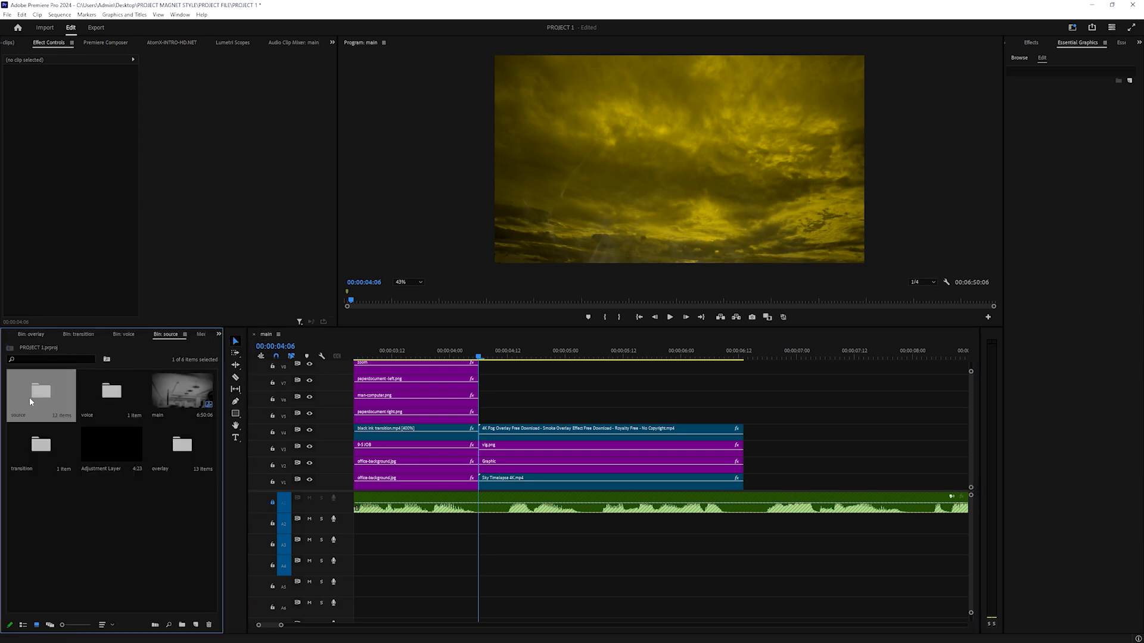
pyautogui.doubleClick(30, 398)
pyautogui.moveTo(54, 454); pyautogui.dragTo(489, 414)
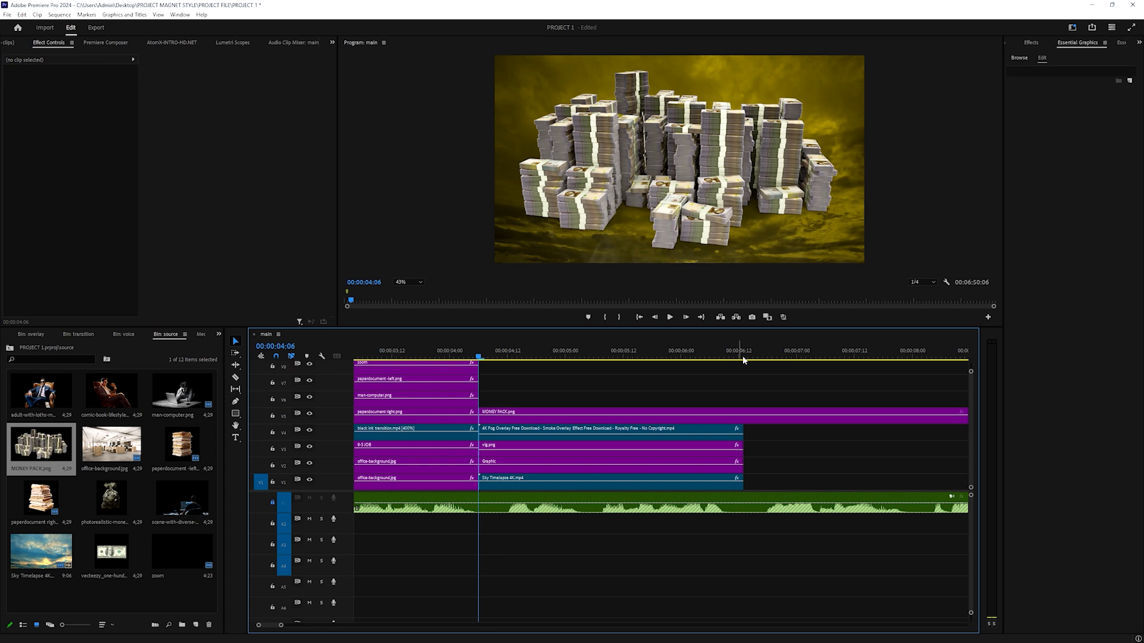
# Cut the MONEY PACK.png clip at 00:00:06:13 and delete the part beyond the scene's end
pyautogui.click(742, 359)
pyautogui.hotkey('ctrl', 'k')
pyautogui.click(751, 411)
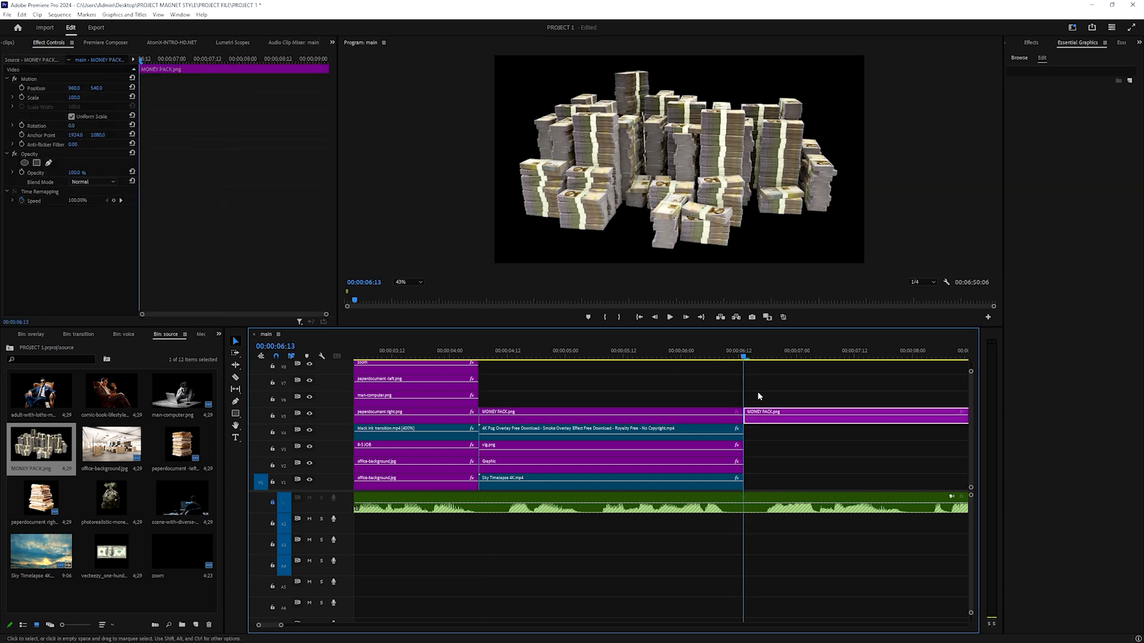
pyautogui.press('Delete')
# Lower the money stacks to a vertical position of 1110 and set their scale to 126
pyautogui.click(555, 355)
pyautogui.click(555, 414)
pyautogui.moveTo(96, 88); pyautogui.dragTo(172, 87)
pyautogui.moveTo(73, 98); pyautogui.dragTo(116, 89)
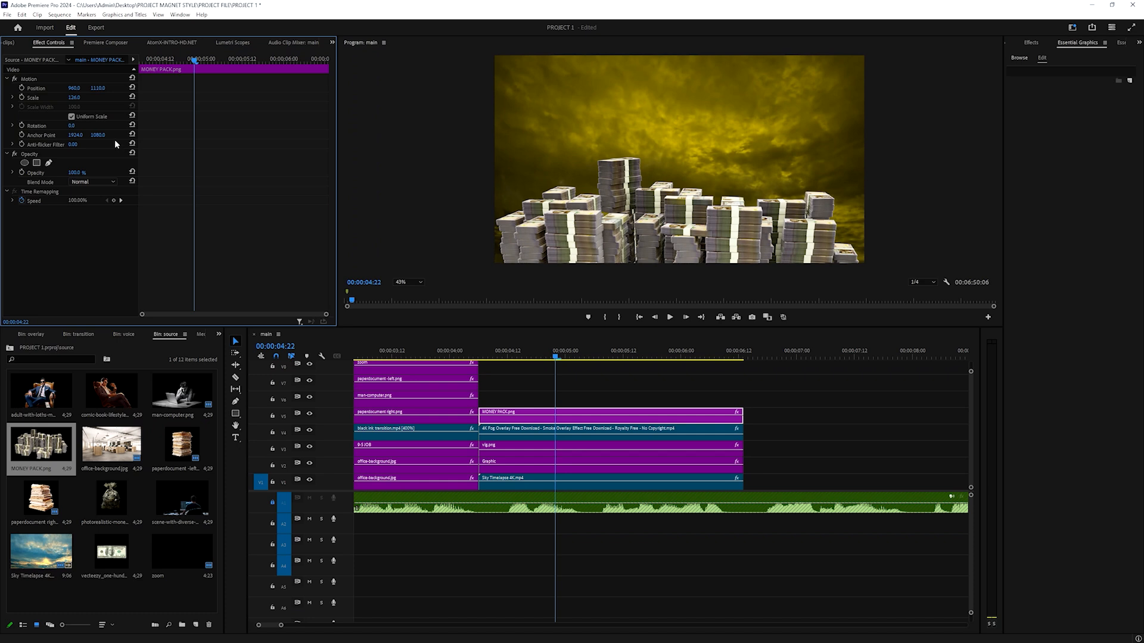
# Find the Lumetri Color effect and apply it to the MONEY PACK.png clip
pyautogui.click(1040, 45)
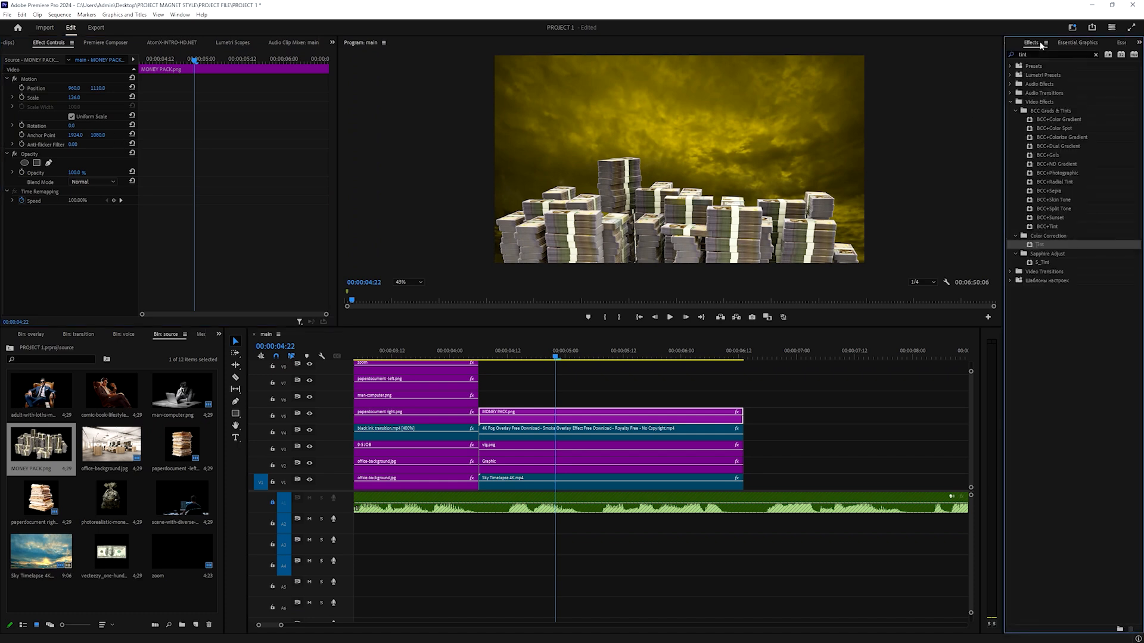
pyautogui.click(1030, 55)
pyautogui.write('lumetri color')
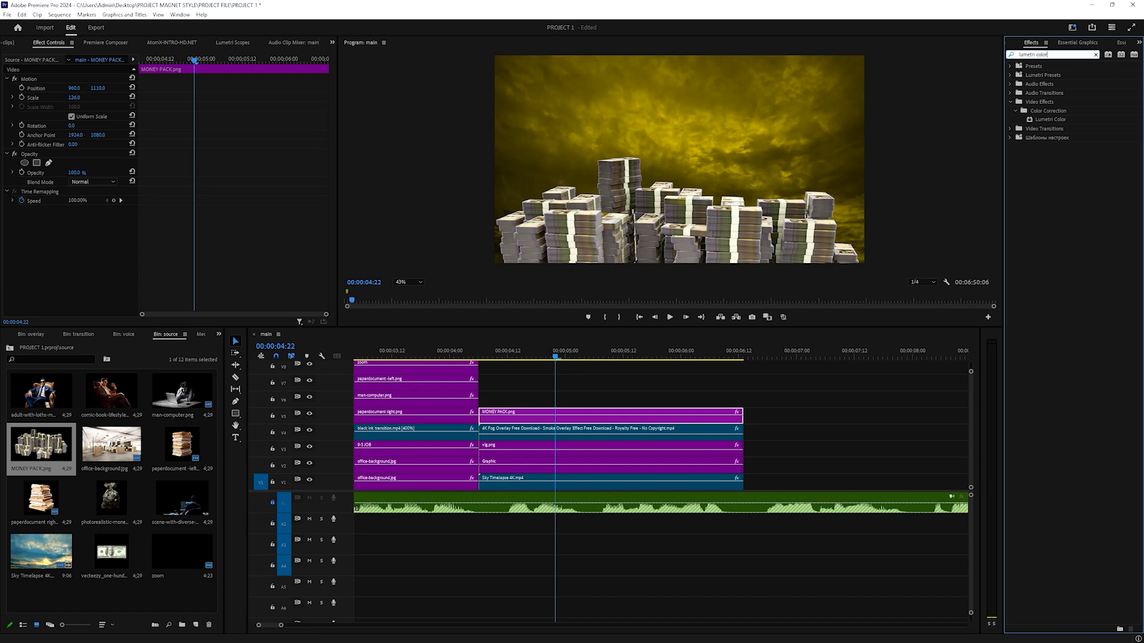
pyautogui.moveTo(1046, 116); pyautogui.dragTo(595, 417)
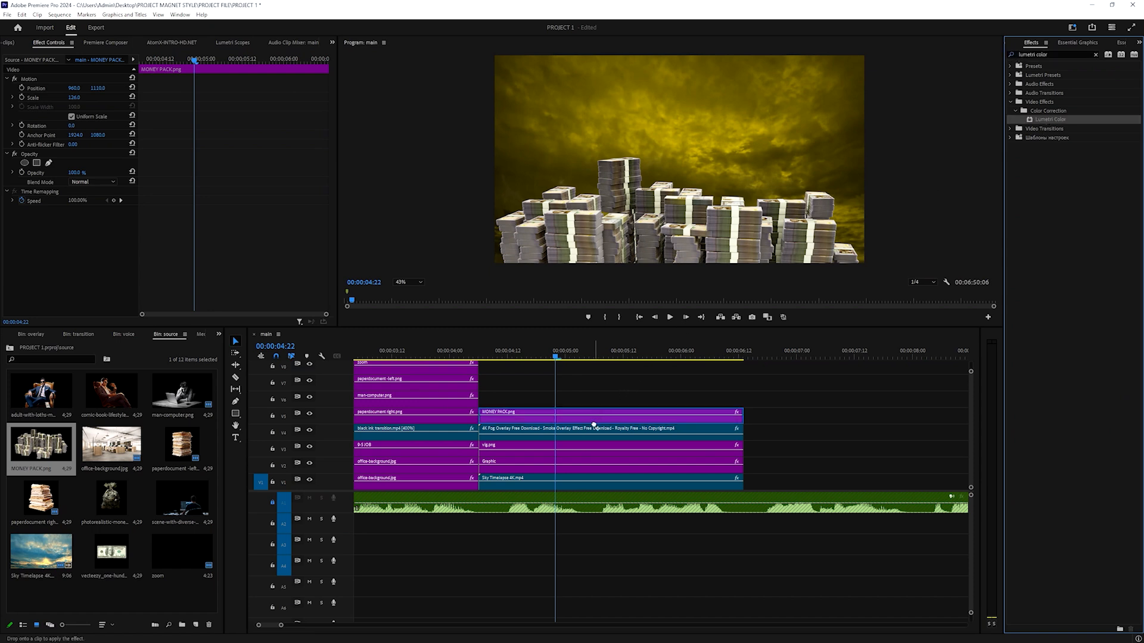
# Nest the MONEY PACK.png clip into a sequence named money
pyautogui.rightClick(538, 417)
pyautogui.click(559, 426)
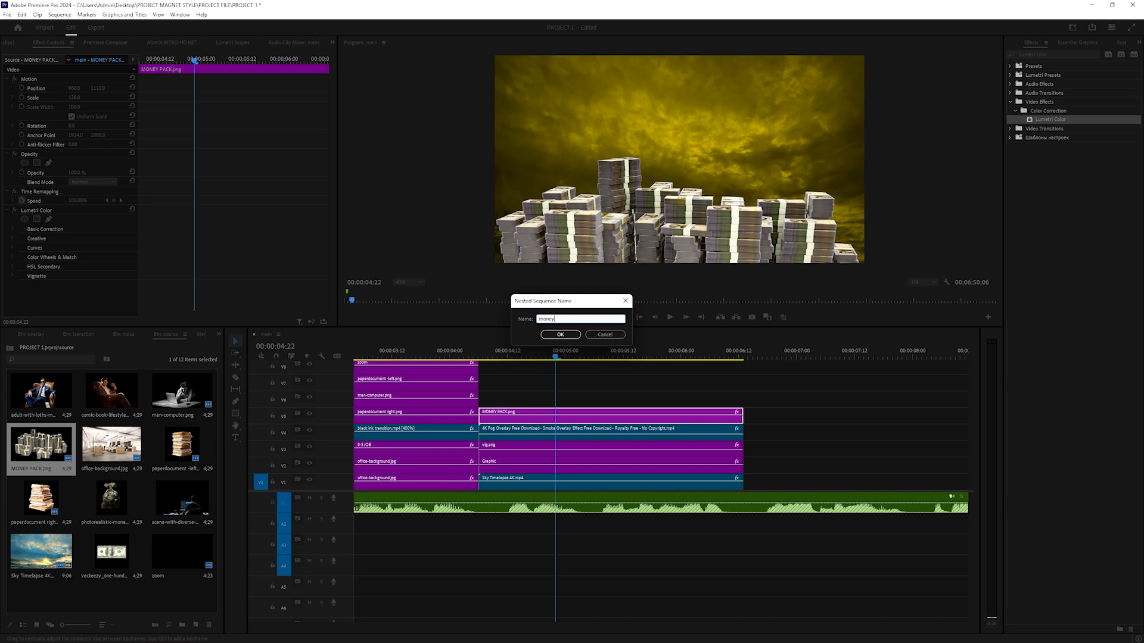
pyautogui.write('money')
pyautogui.press('Return')
# Open the money nested sequence and set the MONEY PACK.png clip's Lumetri Color saturation to 0
pyautogui.doubleClick(560, 411)
pyautogui.click(436, 414)
pyautogui.click(13, 230)
pyautogui.scroll(-3, 66, 238)
pyautogui.click(81, 251)
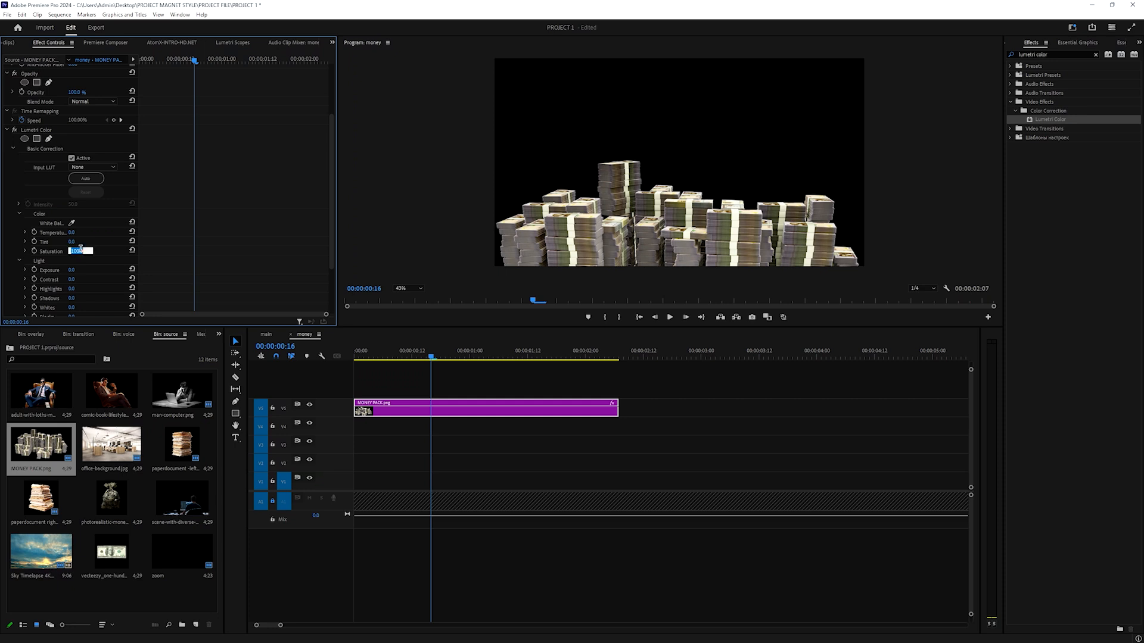
pyautogui.write('0')
pyautogui.press('Return')
# Find the Drop Shadow effect and apply it to the MONEY PACK.png clip, collapsing its Lumetri Color settings
pyautogui.scroll(-1, 91, 266)
pyautogui.scroll(-2, 87, 262)
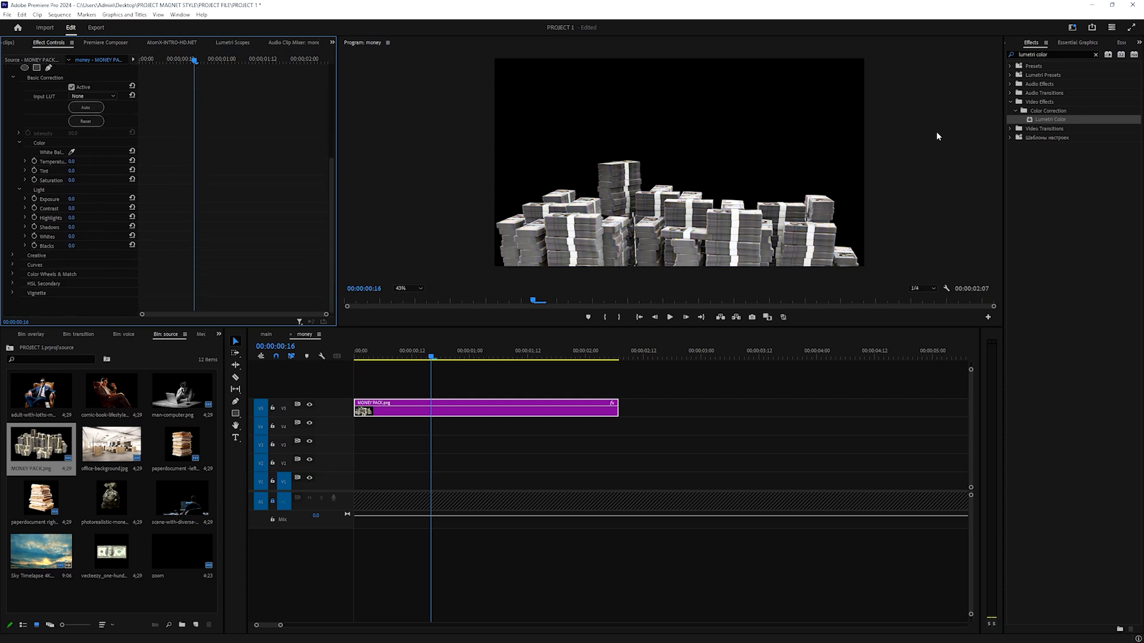
pyautogui.click(1063, 57)
pyautogui.write('drop sh')
pyautogui.moveTo(1049, 137); pyautogui.dragTo(503, 409)
pyautogui.scroll(3, 20, 194)
pyautogui.click(6, 78)
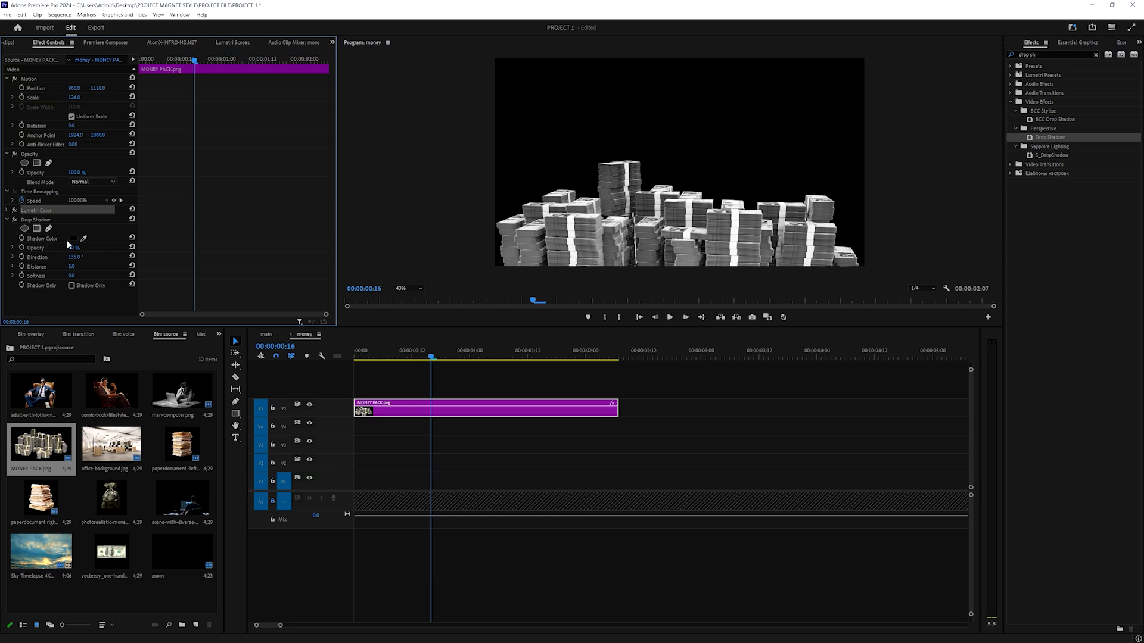
# Set the money stacks' drop shadow to 100% opacity, distance 7 and softness 162, checking it in the main sequence
pyautogui.moveTo(73, 251)
pyautogui.mouseDown()
pyautogui.moveTo(79, 265)
pyautogui.moveTo(85, 250)
pyautogui.mouseUp()
pyautogui.click(73, 266)
pyautogui.write('7')
pyautogui.press('Return')
pyautogui.click(71, 275)
pyautogui.click(264, 333)
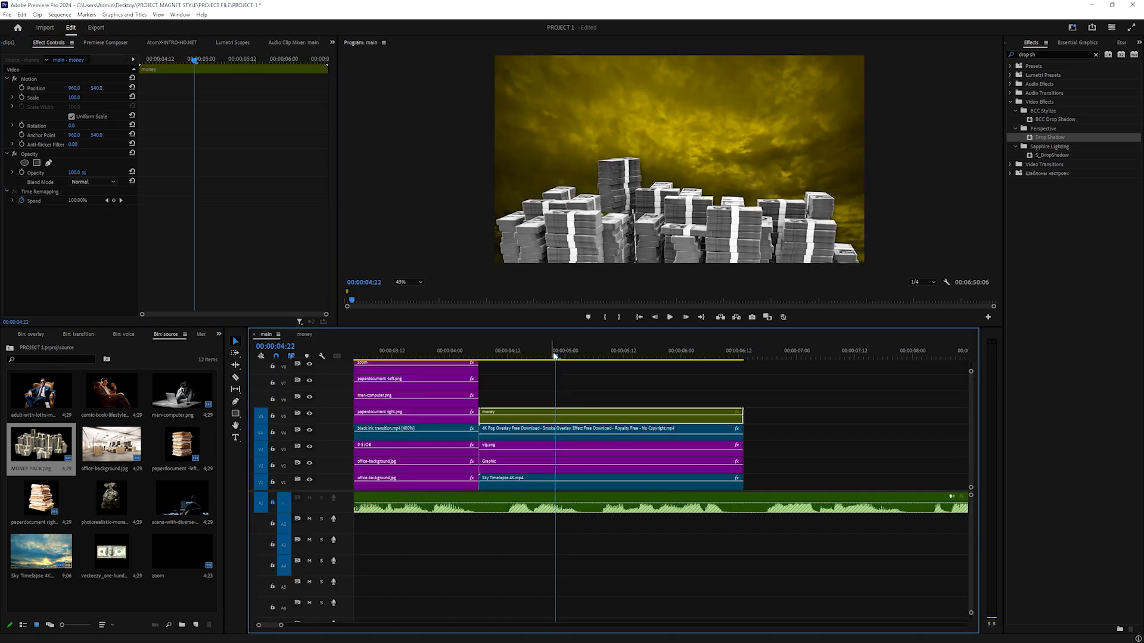
pyautogui.click(304, 334)
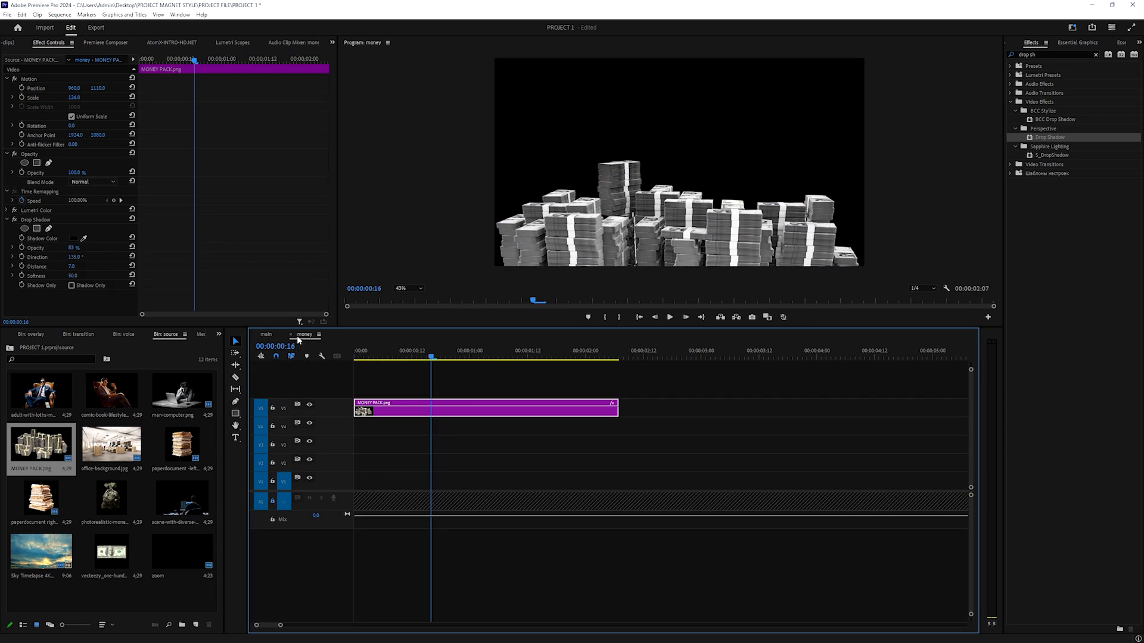
pyautogui.moveTo(73, 277); pyautogui.dragTo(90, 247)
pyautogui.click(269, 337)
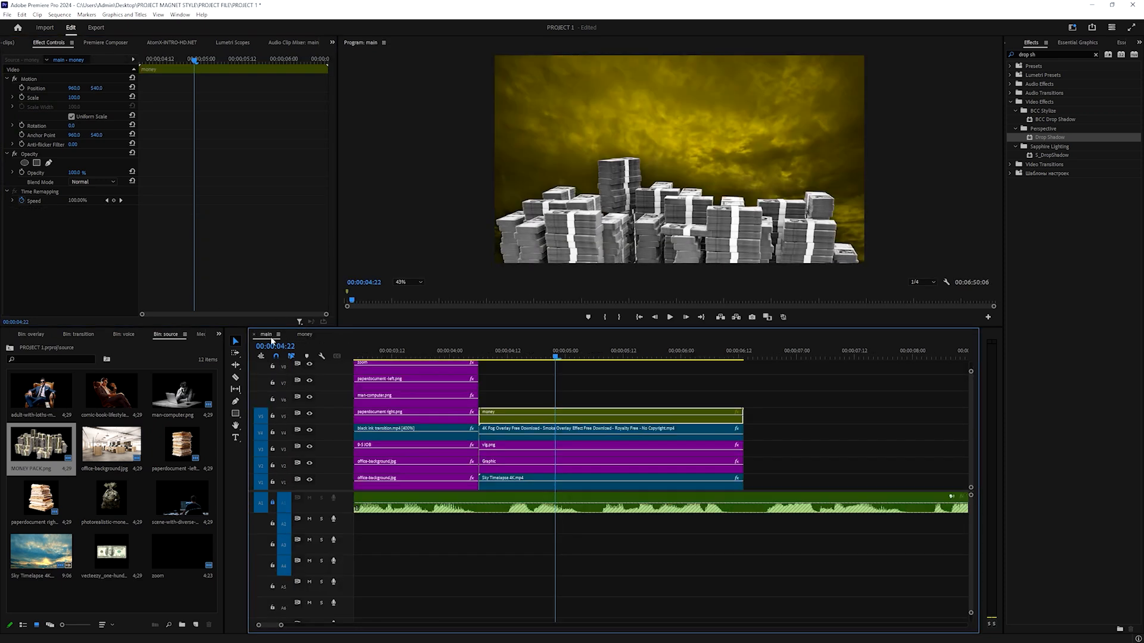
# Raise the money clip to V6 and place photorealistic-money-concept.png beneath it on V5 at the scene's start
pyautogui.click(560, 352)
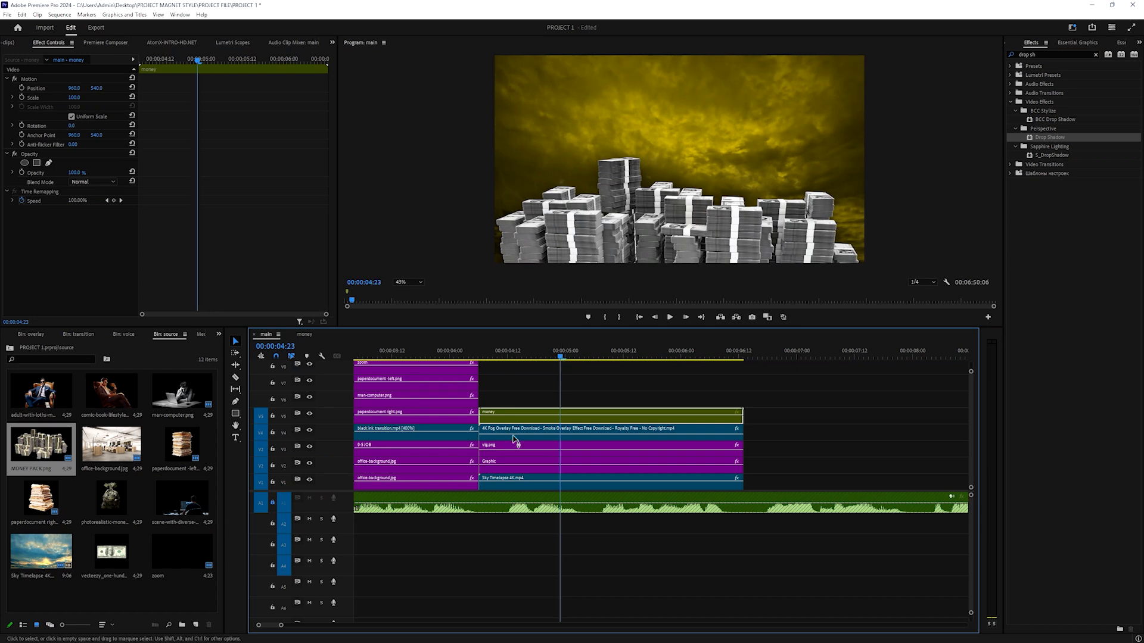
pyautogui.moveTo(524, 412); pyautogui.dragTo(528, 405)
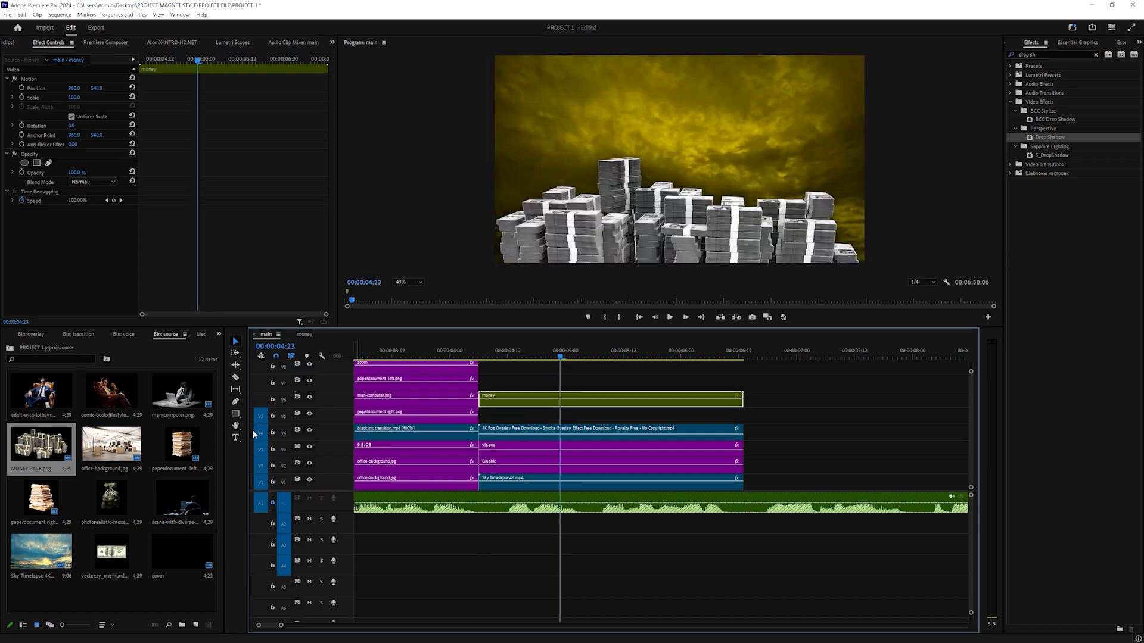
pyautogui.moveTo(109, 502); pyautogui.dragTo(484, 417)
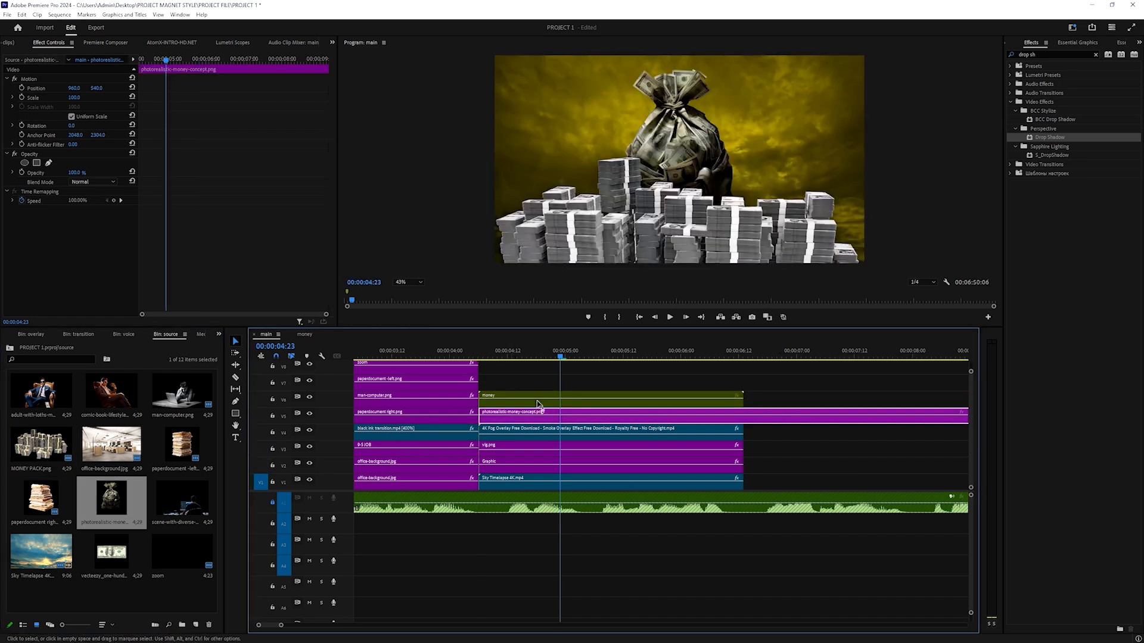
# Copy the Lumetri Color and Drop Shadow effects from MONEY PACK.png in the money sequence and return to main
pyautogui.click(542, 392)
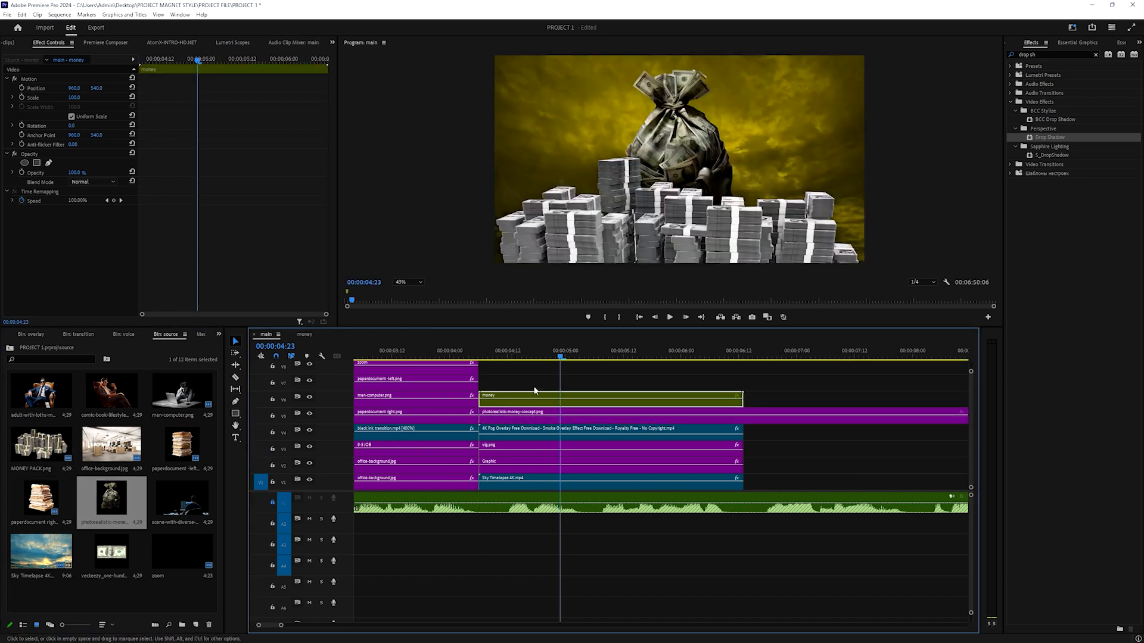
pyautogui.click(309, 333)
pyautogui.click(36, 211)
pyautogui.keyDown('ctrl'); pyautogui.click(37, 219); pyautogui.keyUp('ctrl')
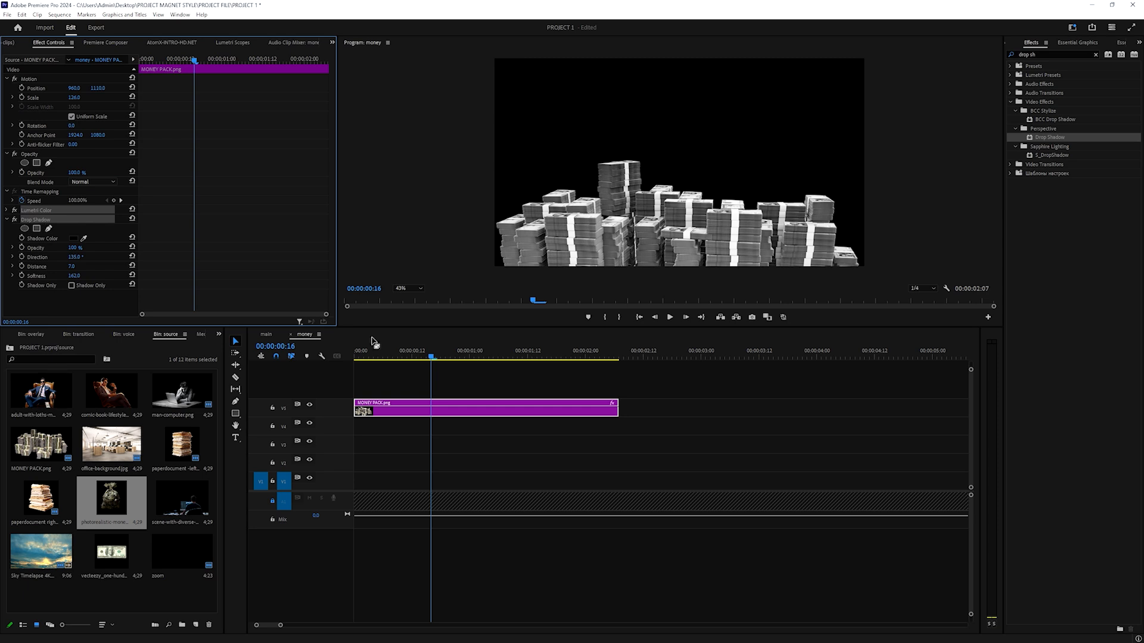
pyautogui.click(267, 335)
# Rename the photorealistic-money-concept.png clip as money-concept left
pyautogui.rightClick(537, 412)
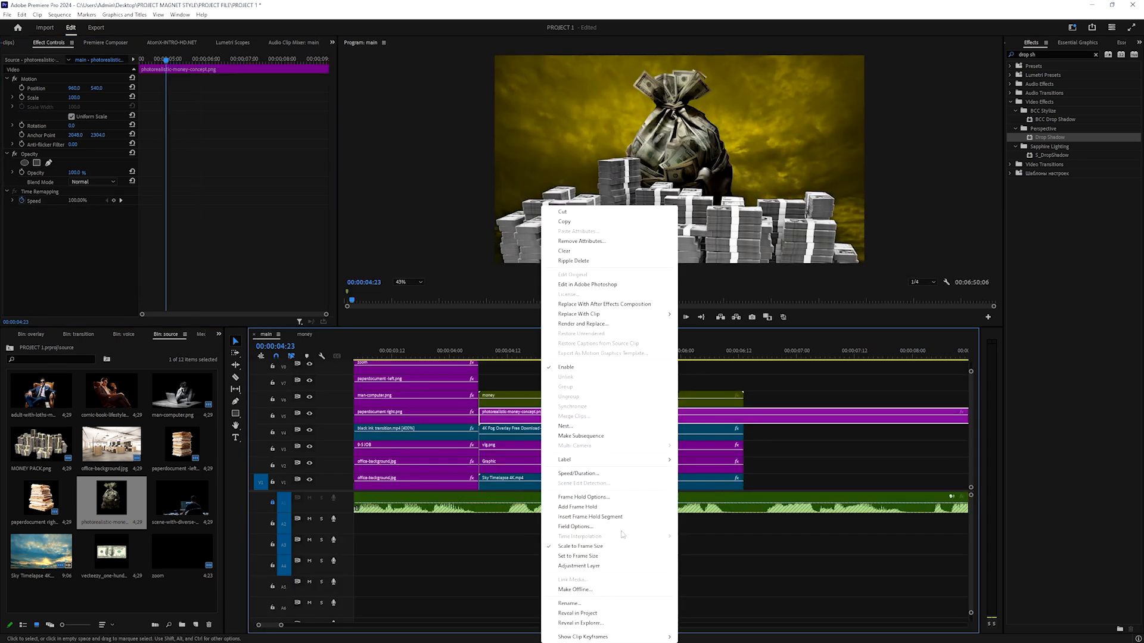
pyautogui.click(595, 604)
pyautogui.write('money-conce')
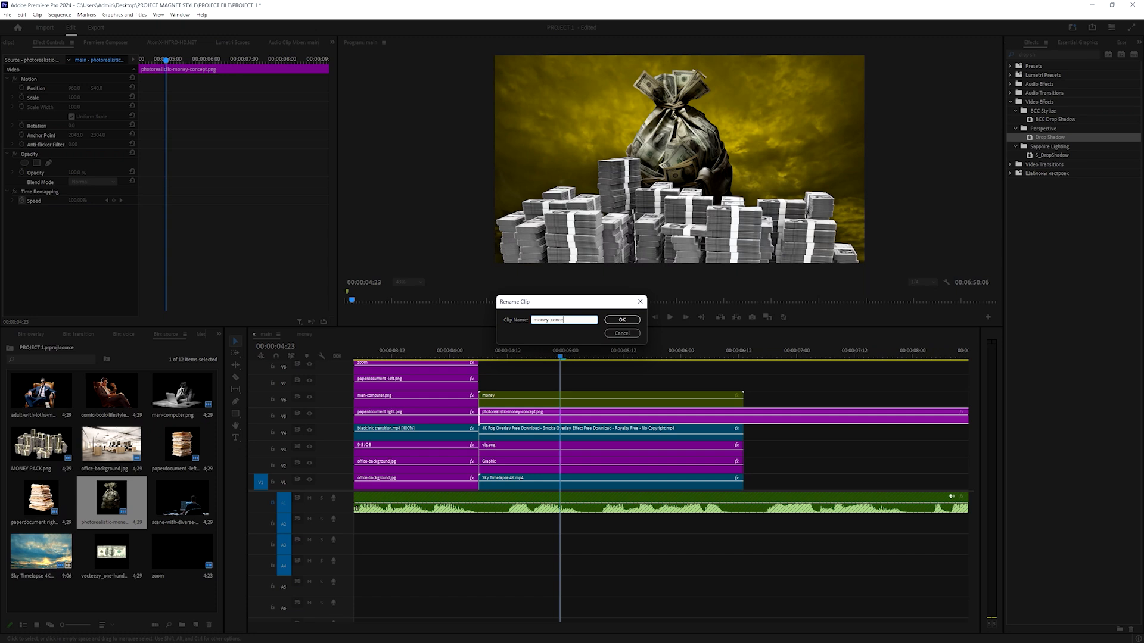
pyautogui.write('pt left')
pyautogui.press('Return')
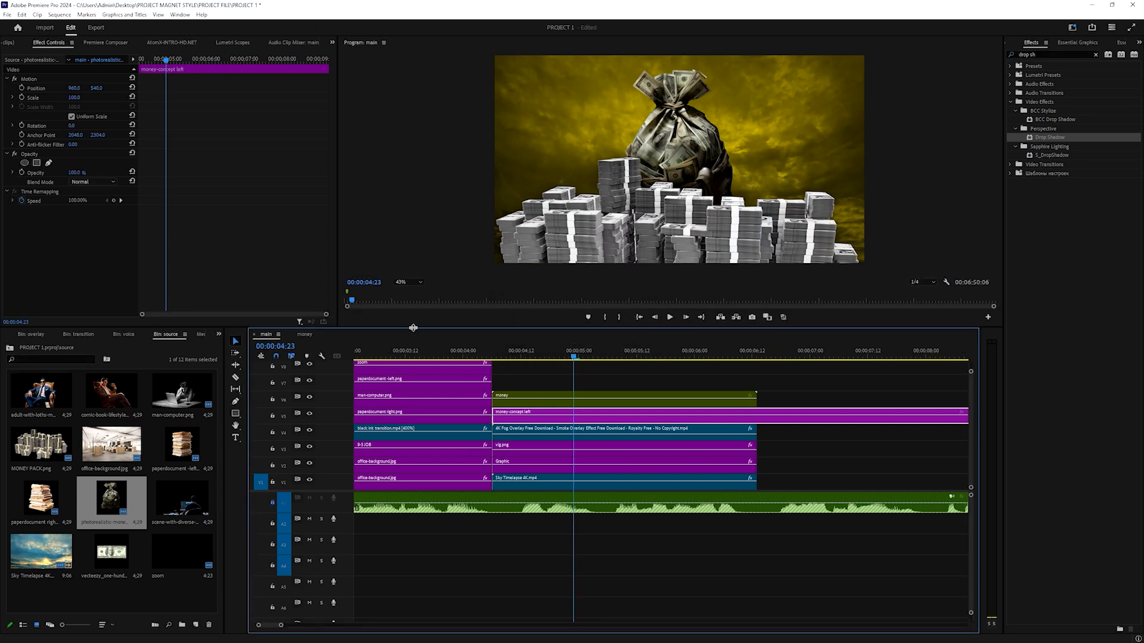
# Paste the copied effects onto the money-concept left clip and set its drop shadow to distance 33 and softness 66
pyautogui.click(36, 222)
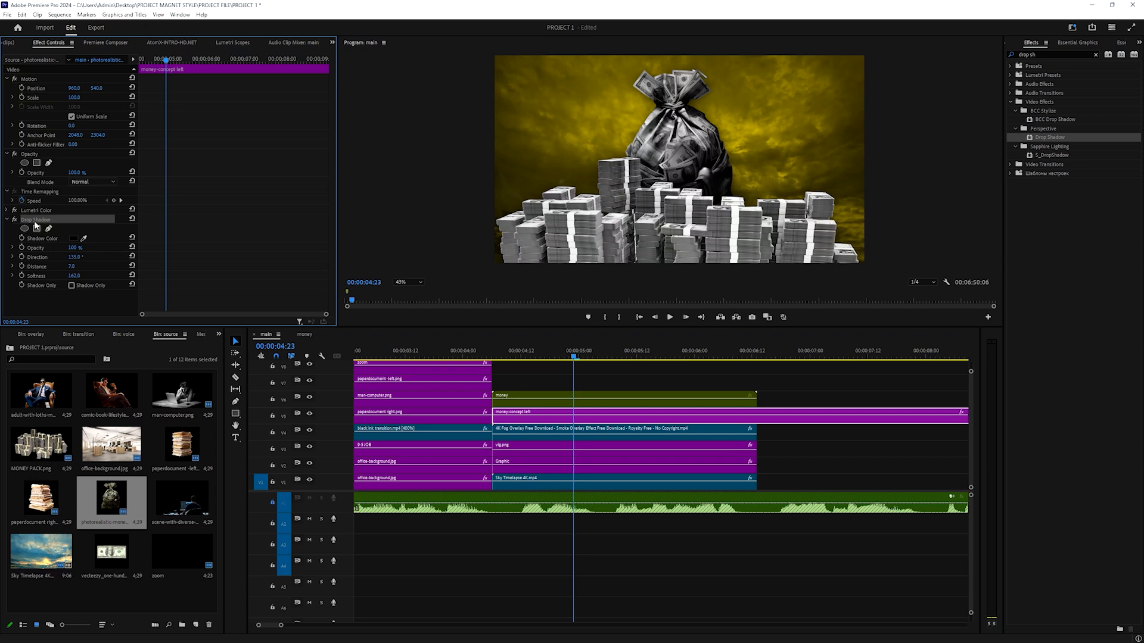
pyautogui.click(72, 249)
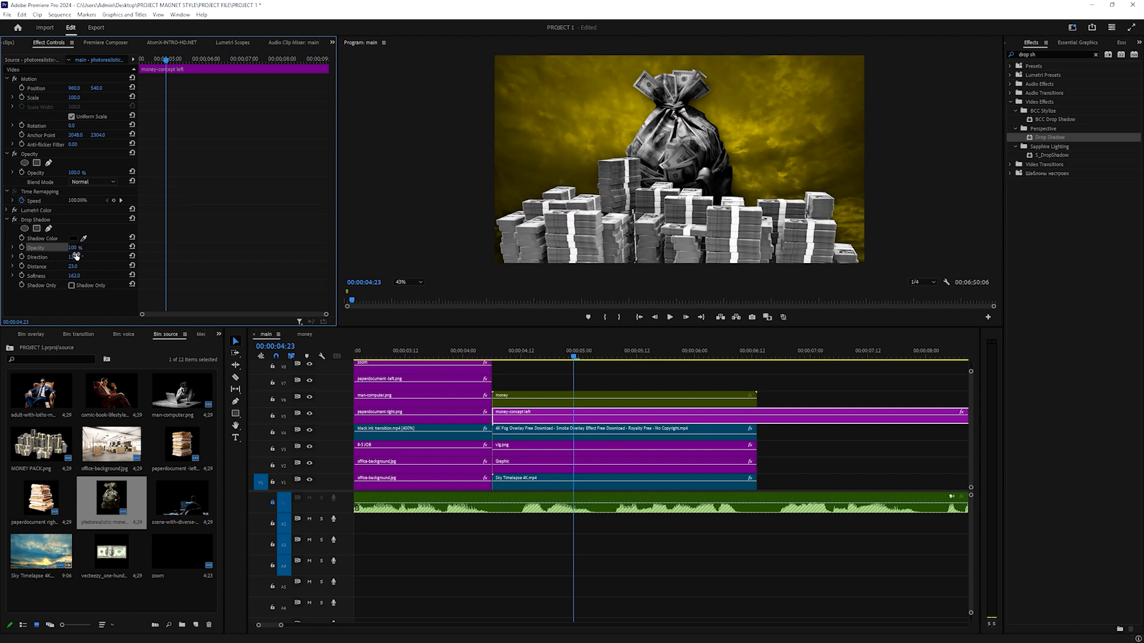
pyautogui.moveTo(72, 278); pyautogui.dragTo(76, 278)
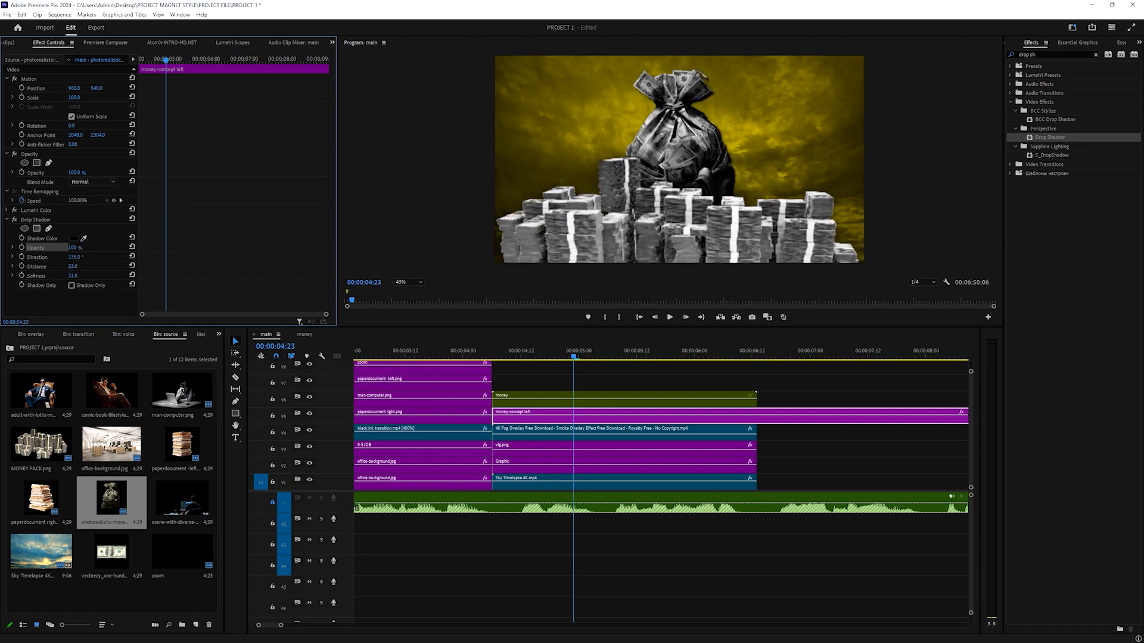
pyautogui.moveTo(74, 256); pyautogui.dragTo(90, 276)
# Shift the money bag to the left side of the frame, shrink it, and set the money clip's position to 977, 596
pyautogui.moveTo(74, 88)
pyautogui.mouseDown()
pyautogui.moveTo(60, 88)
pyautogui.moveTo(80, 96)
pyautogui.moveTo(65, 128)
pyautogui.moveTo(66, 88)
pyautogui.moveTo(83, 88)
pyautogui.moveTo(65, 97)
pyautogui.moveTo(29, 87)
pyautogui.moveTo(101, 89)
pyautogui.moveTo(84, 88)
pyautogui.mouseUp()
pyautogui.click(63, 90)
pyautogui.click(619, 400)
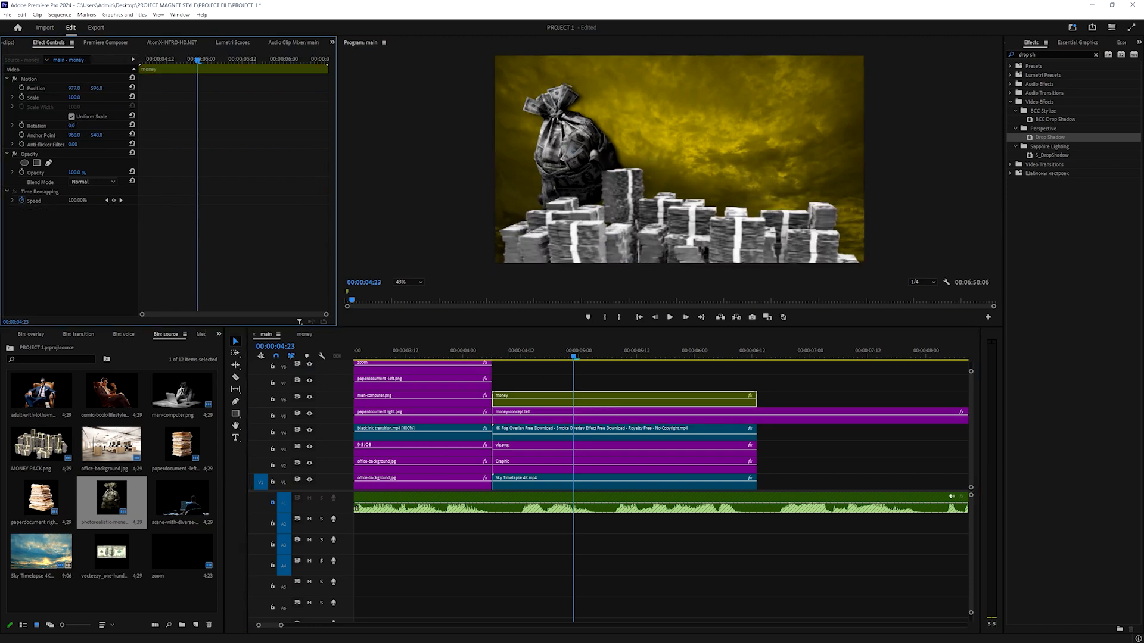
# Raise the money clip to V7 and duplicate money-concept left onto V6 at position 1483, 494, scale 110, rotated clockwise
pyautogui.hotkey('alt', 'Up')
pyautogui.moveTo(546, 407); pyautogui.dragTo(566, 398)
pyautogui.moveTo(75, 89)
pyautogui.mouseDown()
pyautogui.moveTo(75, 126)
pyautogui.moveTo(90, 126)
pyautogui.moveTo(93, 97)
pyautogui.moveTo(70, 110)
pyautogui.moveTo(79, 99)
pyautogui.mouseUp()
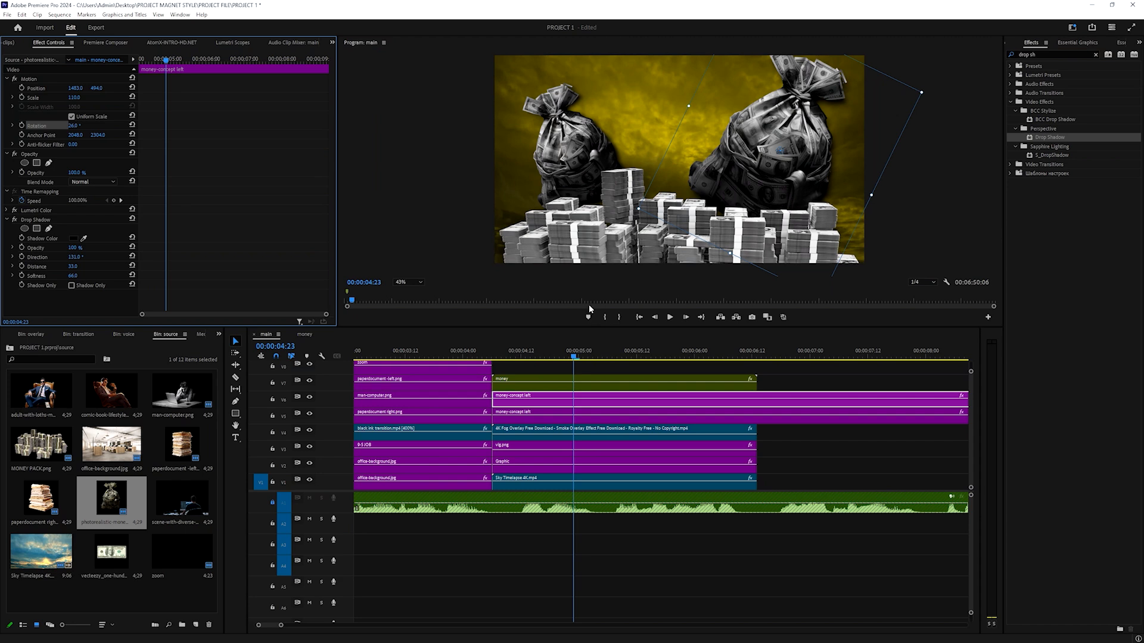
# Cut both money-concept left clips at the scene's end and delete the parts beyond it
pyautogui.click(758, 357)
pyautogui.moveTo(781, 382); pyautogui.dragTo(793, 430)
pyautogui.hotkey('ctrl', 'k')
pyautogui.press('Delete')
# Place comic-book-lifestyle-scene-illustration.png on V8 above the money clip, starting at the scene's beginning
pyautogui.moveTo(731, 357); pyautogui.dragTo(530, 384)
pyautogui.click(543, 387)
pyautogui.scroll(4, 556, 403)
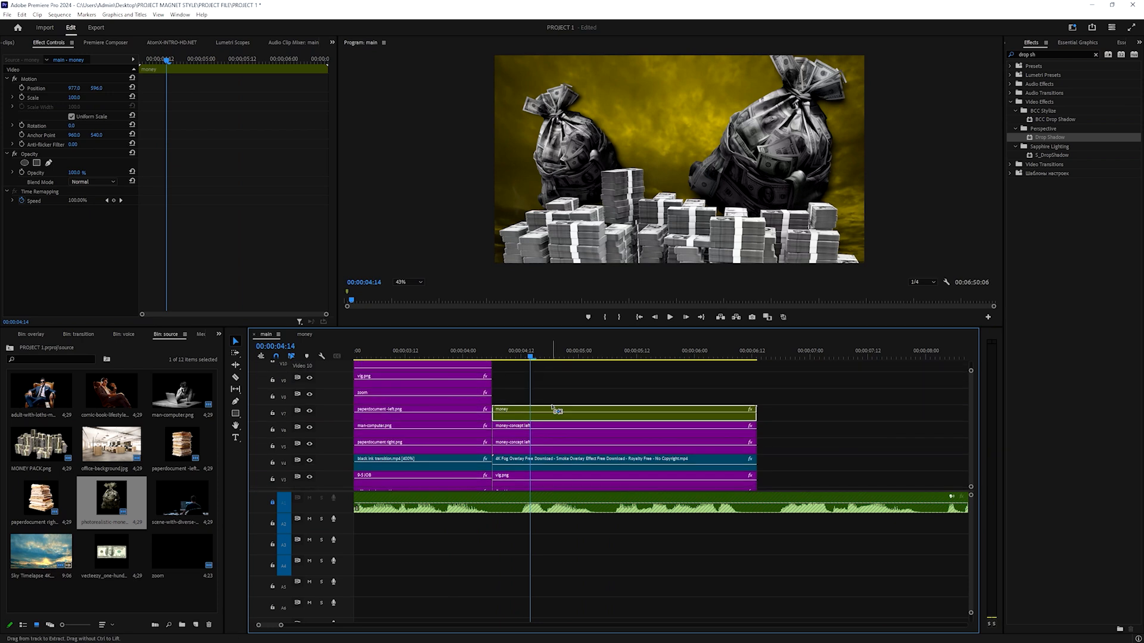
pyautogui.moveTo(560, 420); pyautogui.dragTo(494, 422)
# Cut the comic-book illustration clip at the scene's end and delete the excess part
pyautogui.moveTo(752, 358); pyautogui.dragTo(757, 358)
pyautogui.hotkey('ctrl', 'k')
pyautogui.click(785, 415)
pyautogui.press('Delete')
# Position the seated man illustration at 1033, 709 and set its scale to 71
pyautogui.moveTo(602, 358); pyautogui.dragTo(516, 359)
pyautogui.moveTo(554, 419); pyautogui.dragTo(555, 424)
pyautogui.hotkey('ctrl', 'z')
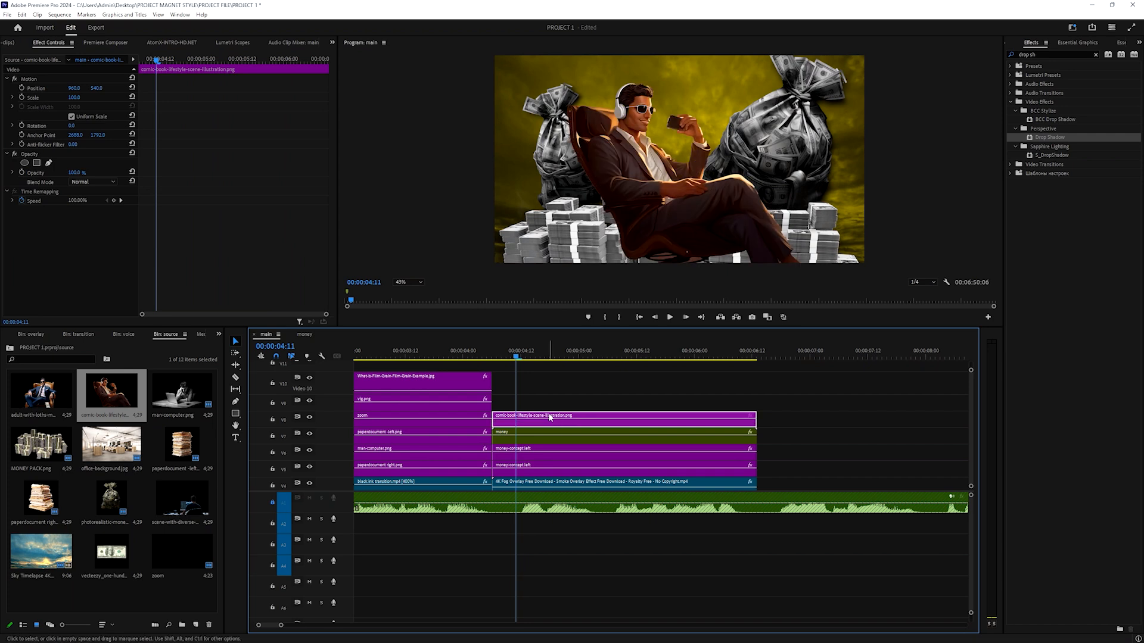
pyautogui.moveTo(71, 88)
pyautogui.mouseDown()
pyautogui.moveTo(105, 89)
pyautogui.moveTo(52, 98)
pyautogui.moveTo(122, 88)
pyautogui.moveTo(60, 97)
pyautogui.moveTo(100, 88)
pyautogui.moveTo(81, 89)
pyautogui.mouseUp()
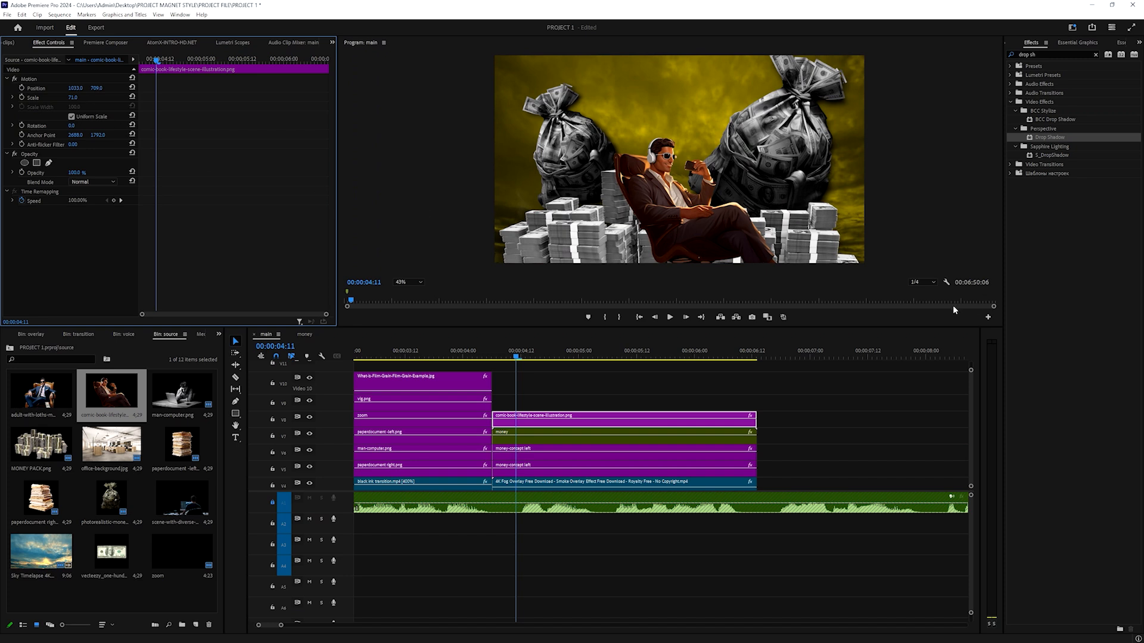
# Copy the Lumetri Color and Drop Shadow effects from the V6 money bag clip and rename the illustration clip as man
pyautogui.click(536, 450)
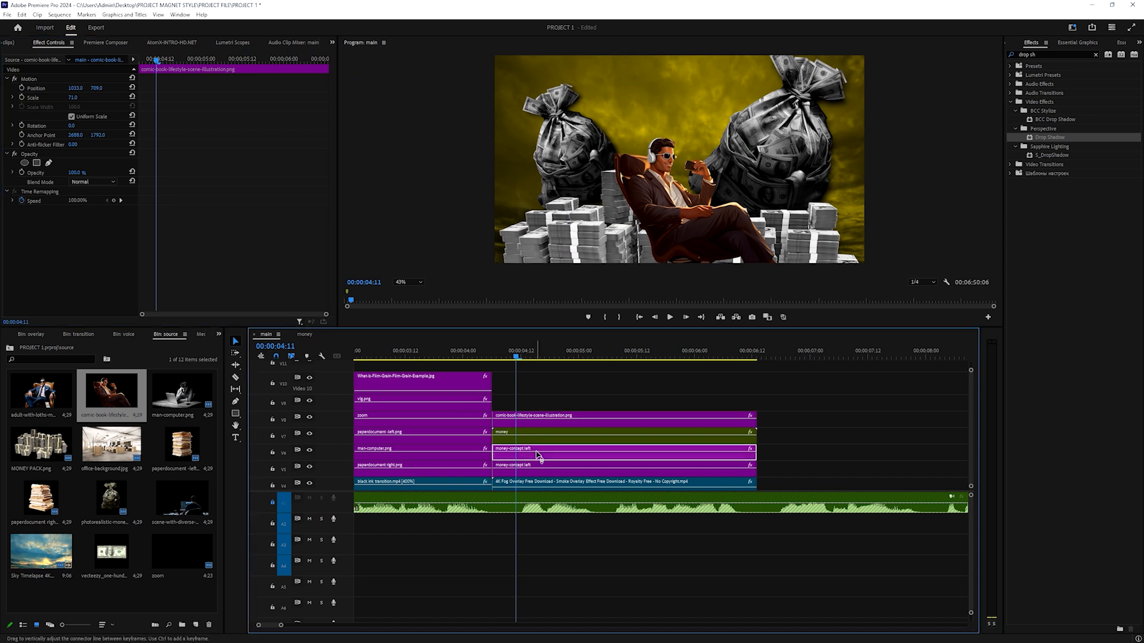
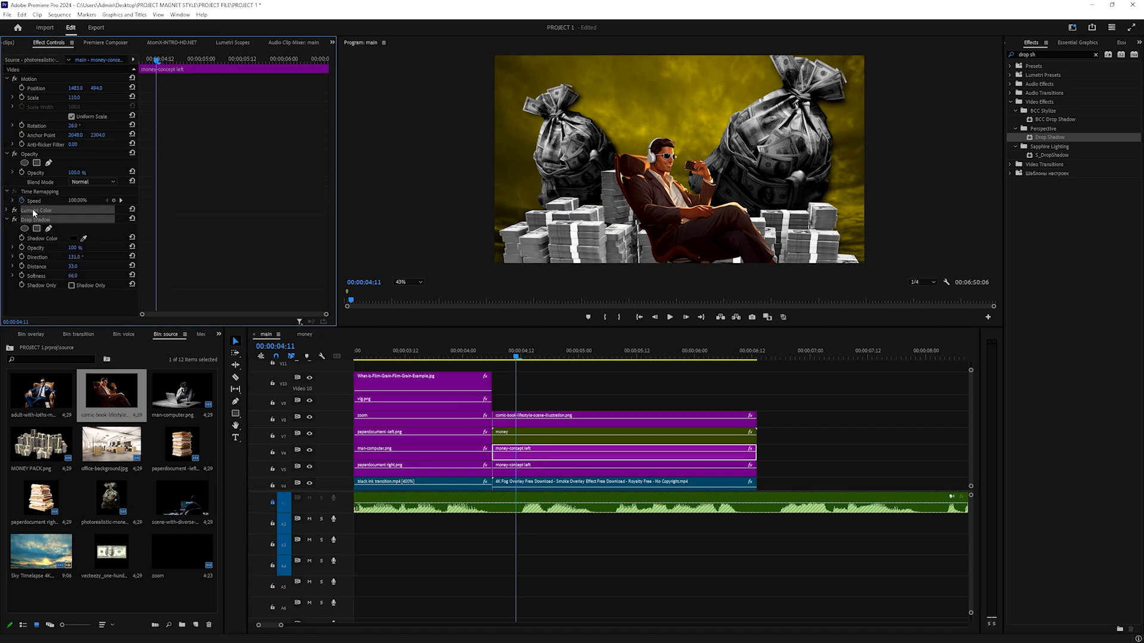
pyautogui.click(507, 421)
pyautogui.rightClick(508, 422)
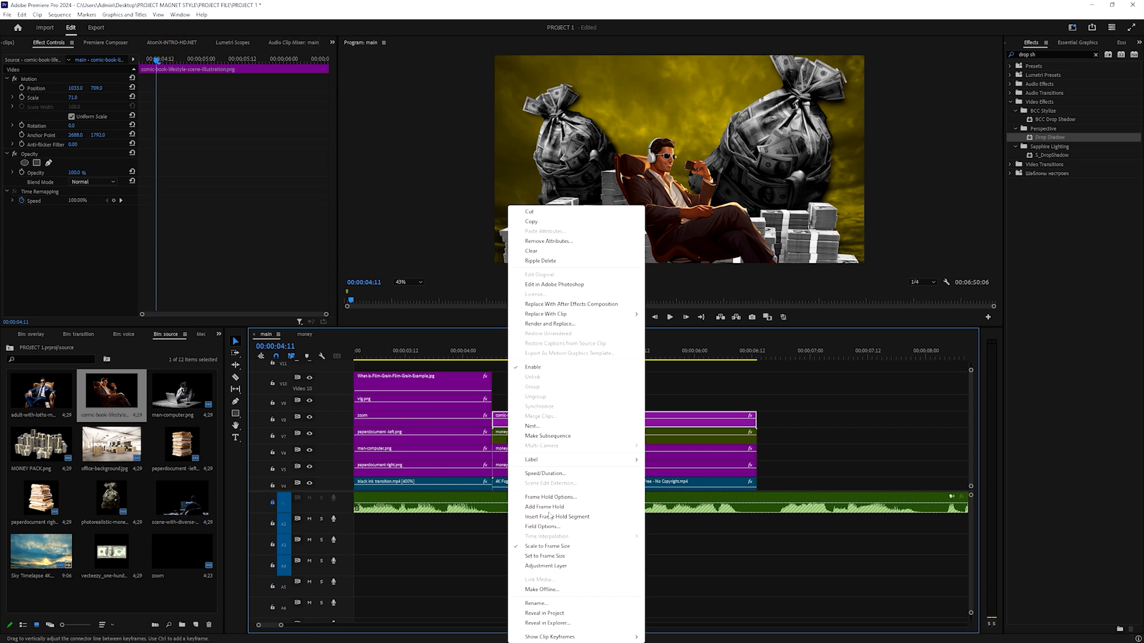
pyautogui.click(565, 604)
pyautogui.press('Return')
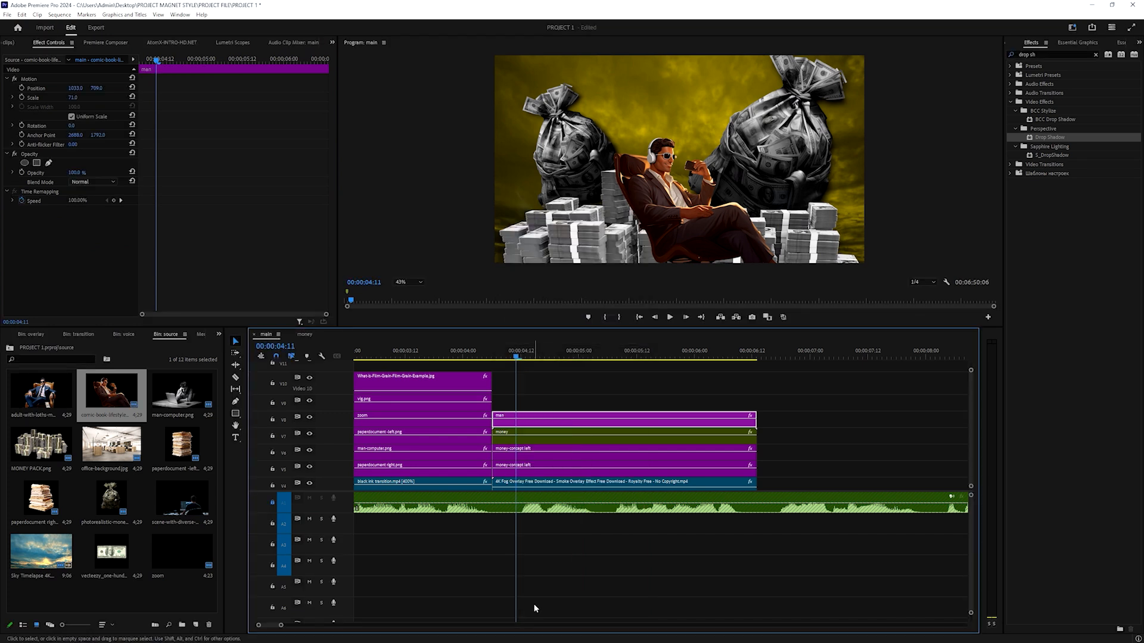
# Paste the copied effects onto the man clip and set its Lumetri Color saturation to 100
pyautogui.click(6, 286)
pyautogui.scroll(-3, 65, 242)
pyautogui.click(133, 195)
pyautogui.scroll(-3, 90, 206)
pyautogui.moveTo(74, 218); pyautogui.dragTo(88, 219)
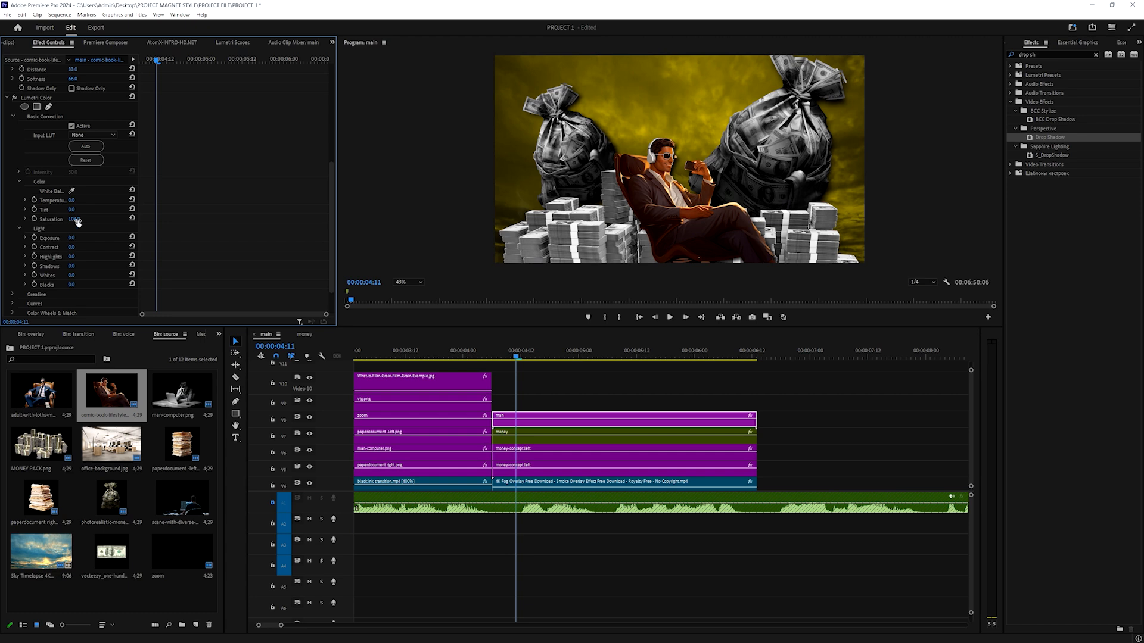
# Grade the man clip with contrast 15, highlights 14, shadows -11, whites 15 and lowered blacks
pyautogui.moveTo(74, 247); pyautogui.dragTo(93, 247)
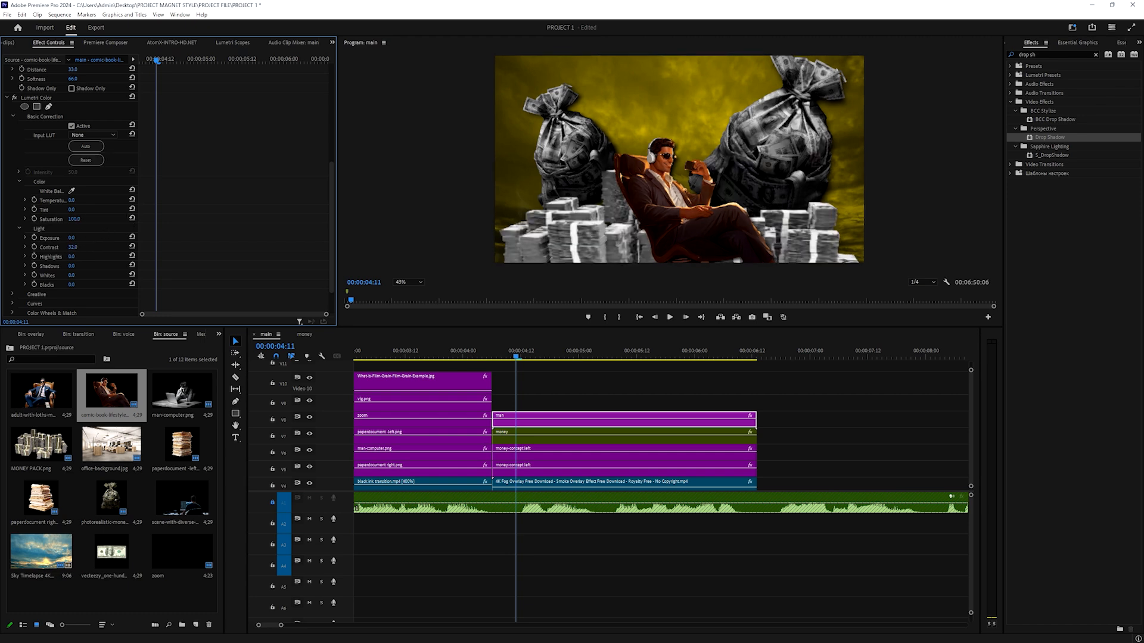
pyautogui.write('15')
pyautogui.press('Return')
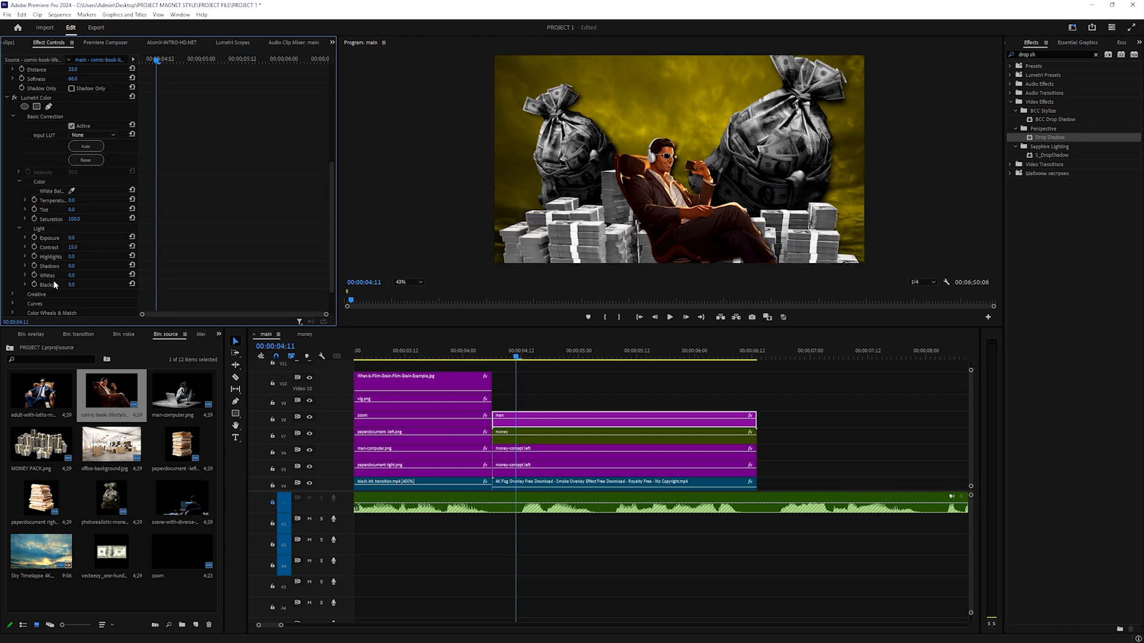
pyautogui.moveTo(72, 257); pyautogui.dragTo(57, 285)
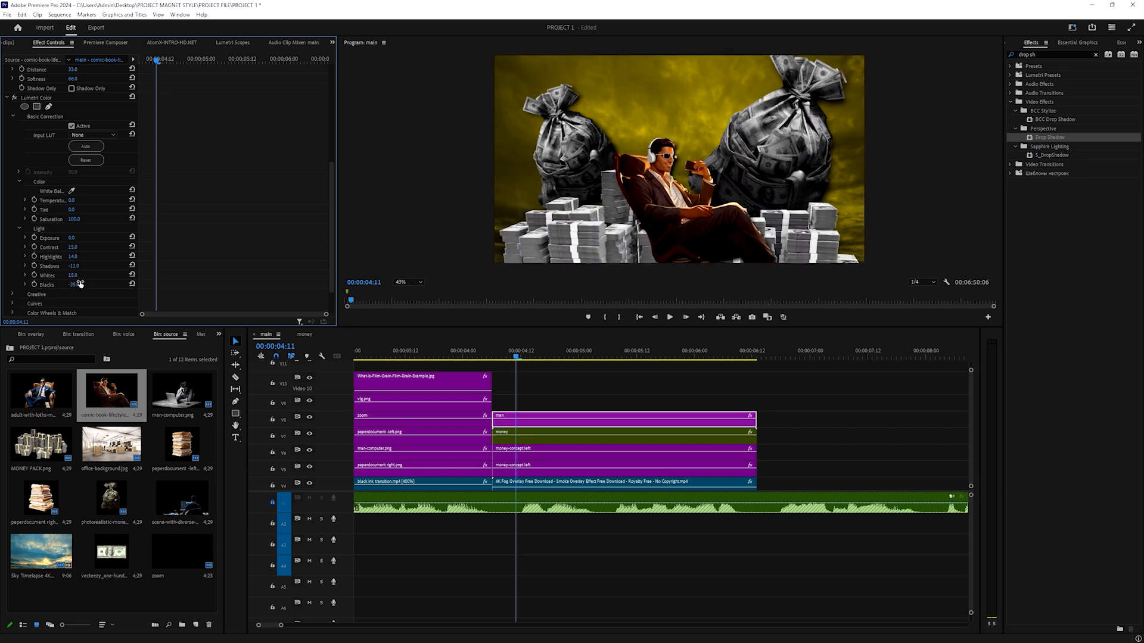
# Reduce the man's drop shadow opacity and set its direction to 118°, distance to 32 and softness to 38
pyautogui.scroll(5, 84, 274)
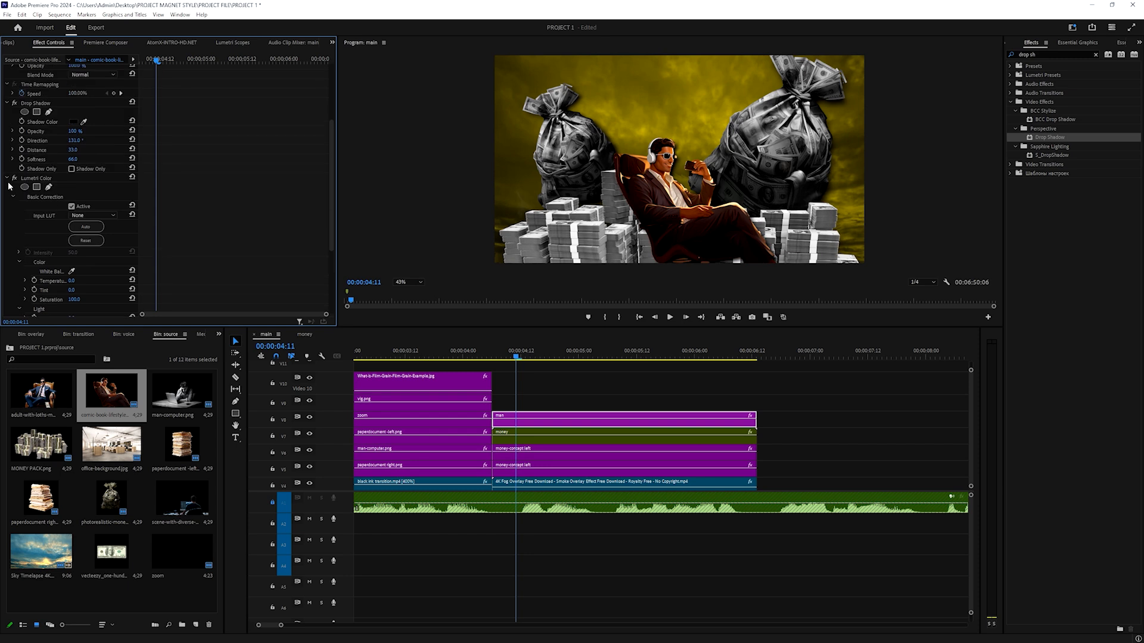
pyautogui.moveTo(73, 238)
pyautogui.mouseDown()
pyautogui.moveTo(61, 239)
pyautogui.moveTo(79, 260)
pyautogui.moveTo(57, 266)
pyautogui.moveTo(76, 248)
pyautogui.moveTo(62, 258)
pyautogui.mouseUp()
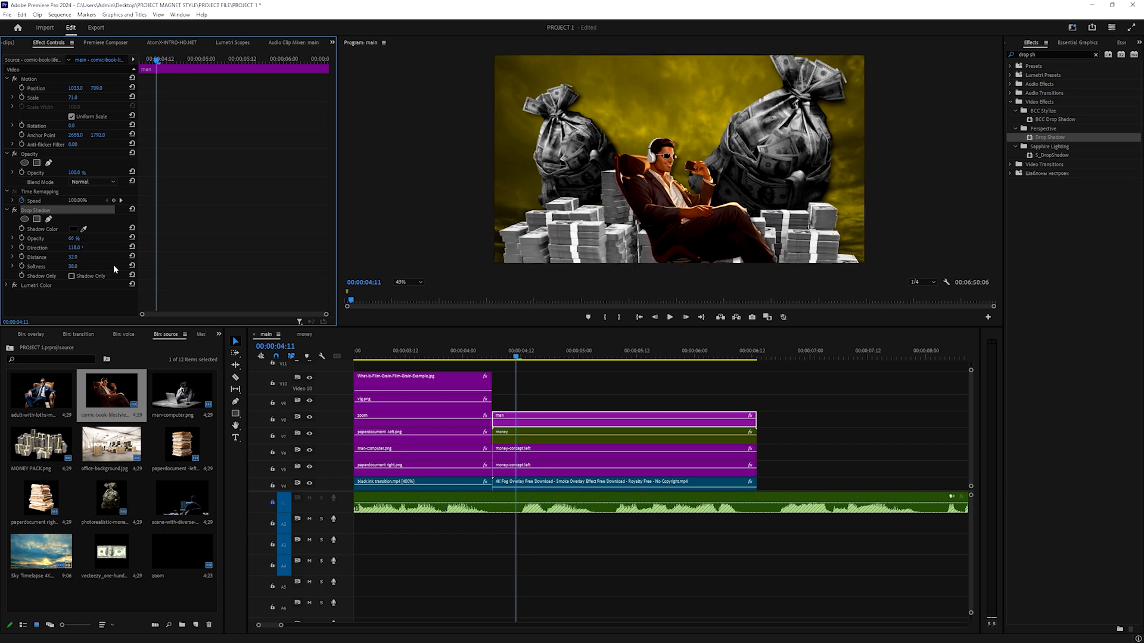
# Compare the man clip with Lumetri Color off and on, and return the playhead to the scene's start at 00:00:04:06
pyautogui.moveTo(514, 357)
pyautogui.mouseDown()
pyautogui.moveTo(592, 356)
pyautogui.moveTo(506, 356)
pyautogui.mouseUp()
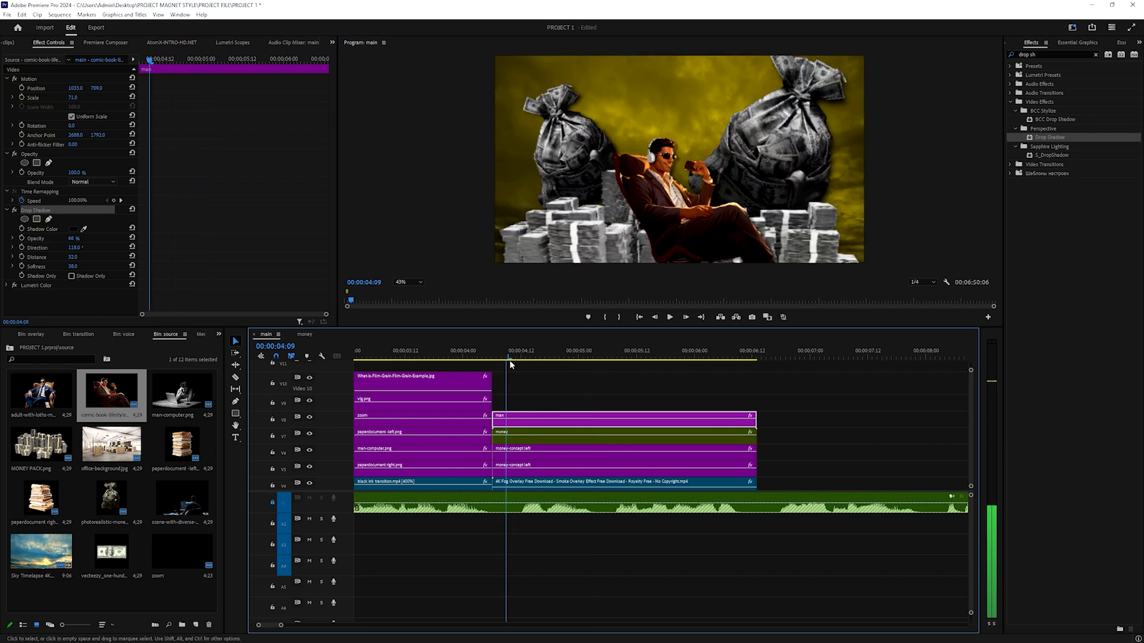
pyautogui.click(14, 286)
pyautogui.click(14, 286)
pyautogui.scroll(1, 541, 418)
pyautogui.press('Up')
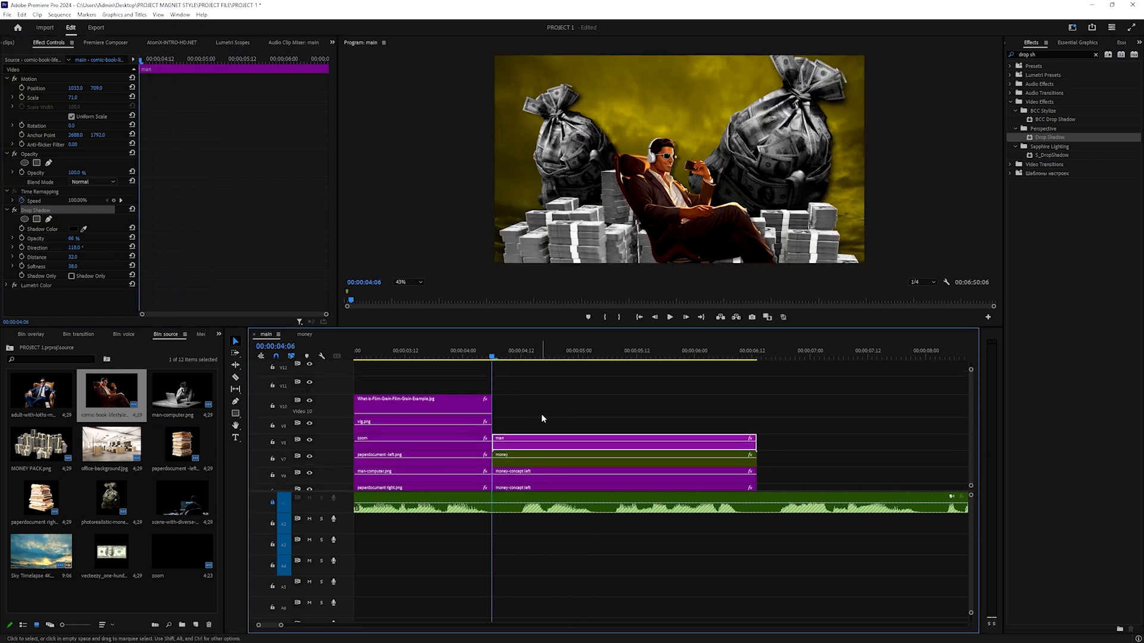
# Duplicate the first scene's zoom layer above the man clip, starting at the second scene's first frame, and preview it
pyautogui.press('-')
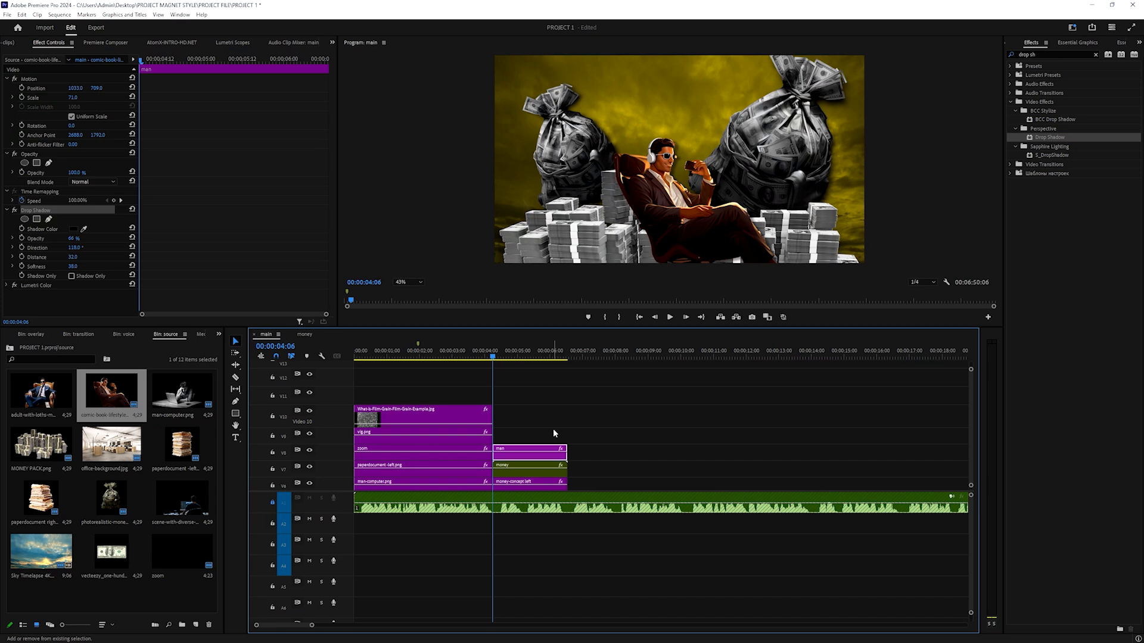
pyautogui.moveTo(451, 447); pyautogui.dragTo(589, 437)
pyautogui.press('=')
pyautogui.press('=')
pyautogui.press('space')
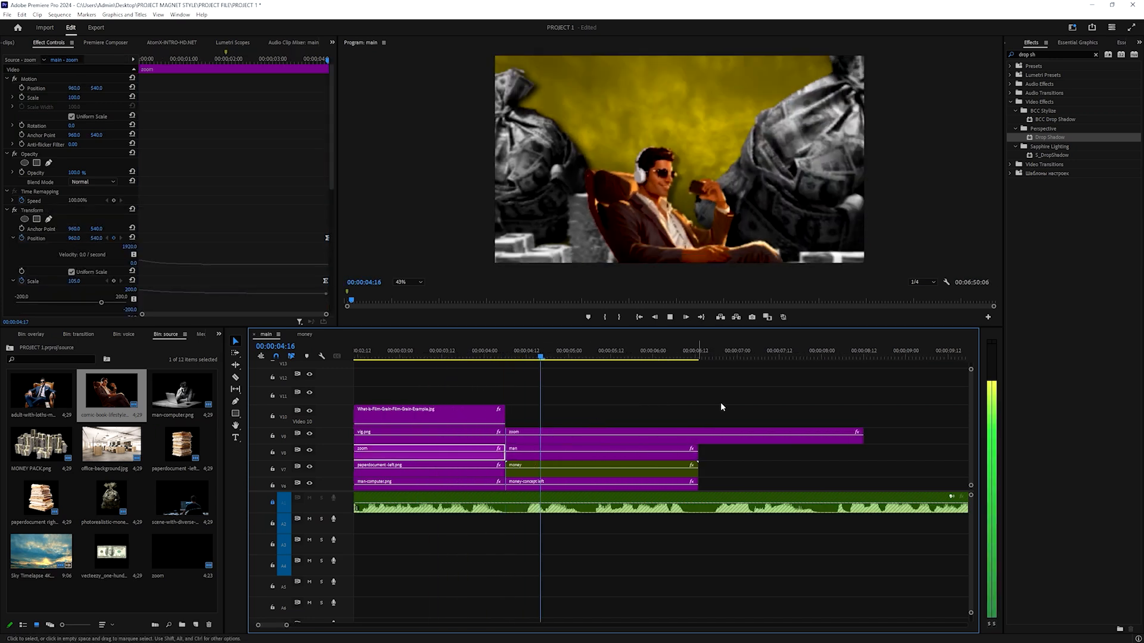
pyautogui.press('space')
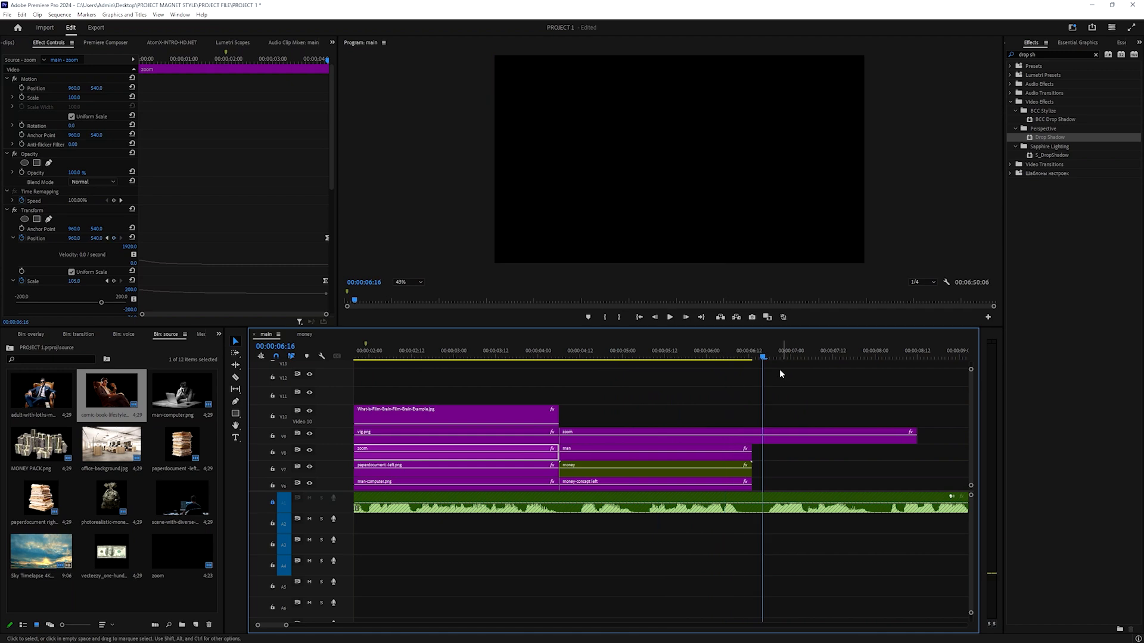
# Cut the copied zoom layer at the end of the man clip and delete the excess
pyautogui.click(751, 360)
pyautogui.click(792, 440)
pyautogui.hotkey('ctrl', 'k')
pyautogui.press('Delete')
# Remove the copied zoom layer's Transform position and scale keyframes, and reset its first Transform effect
pyautogui.moveTo(751, 356); pyautogui.dragTo(578, 438)
pyautogui.click(578, 438)
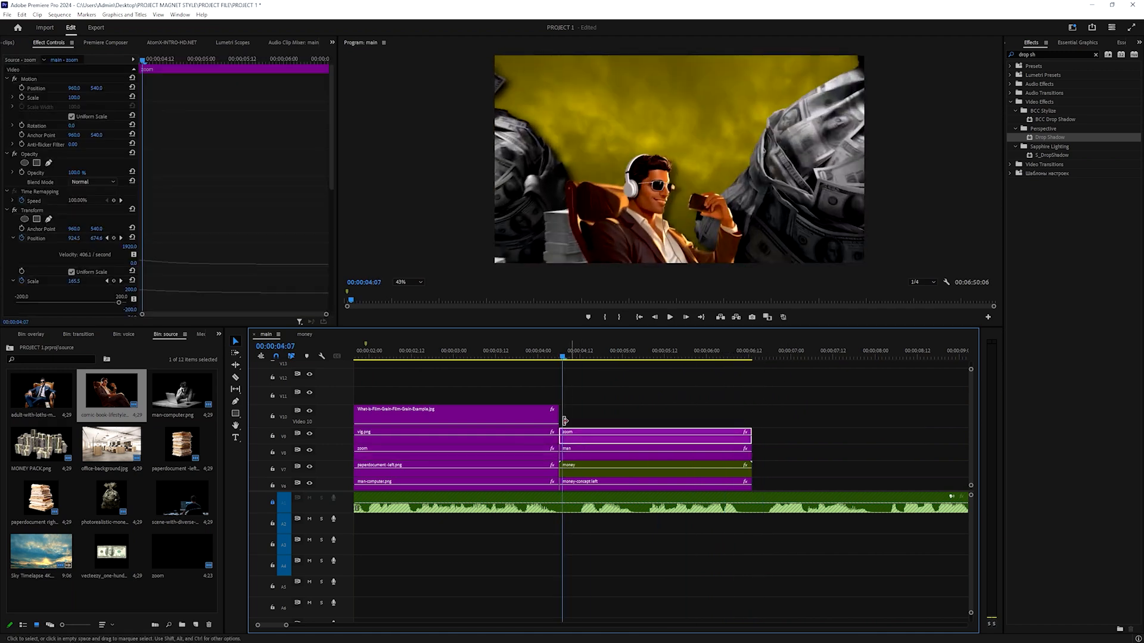
pyautogui.scroll(-2, 92, 236)
pyautogui.click(21, 185)
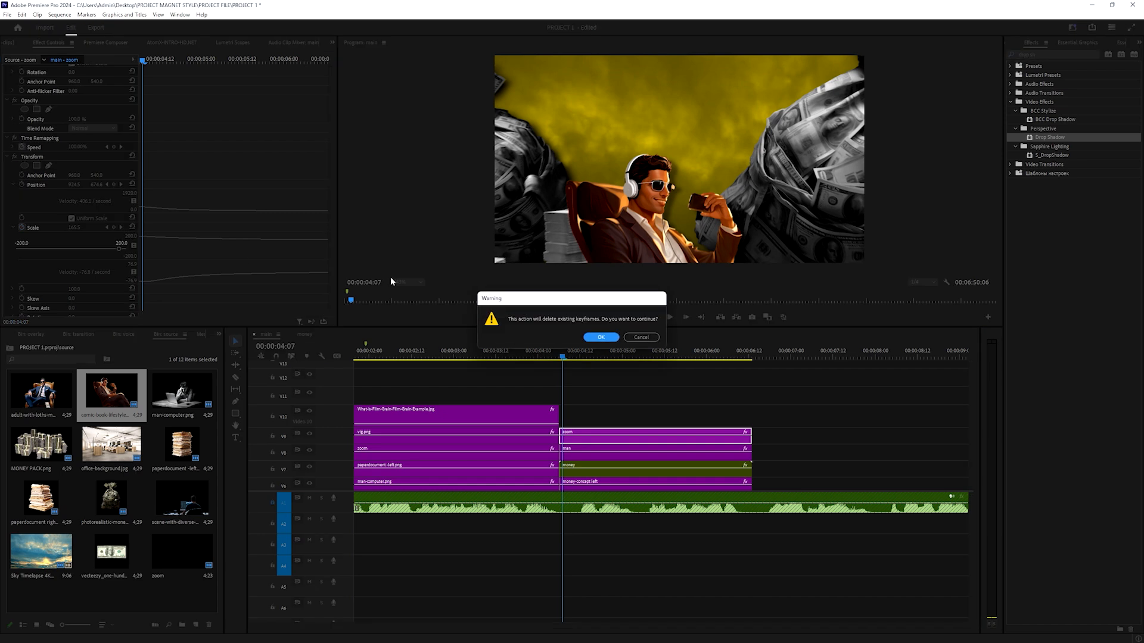
pyautogui.click(601, 337)
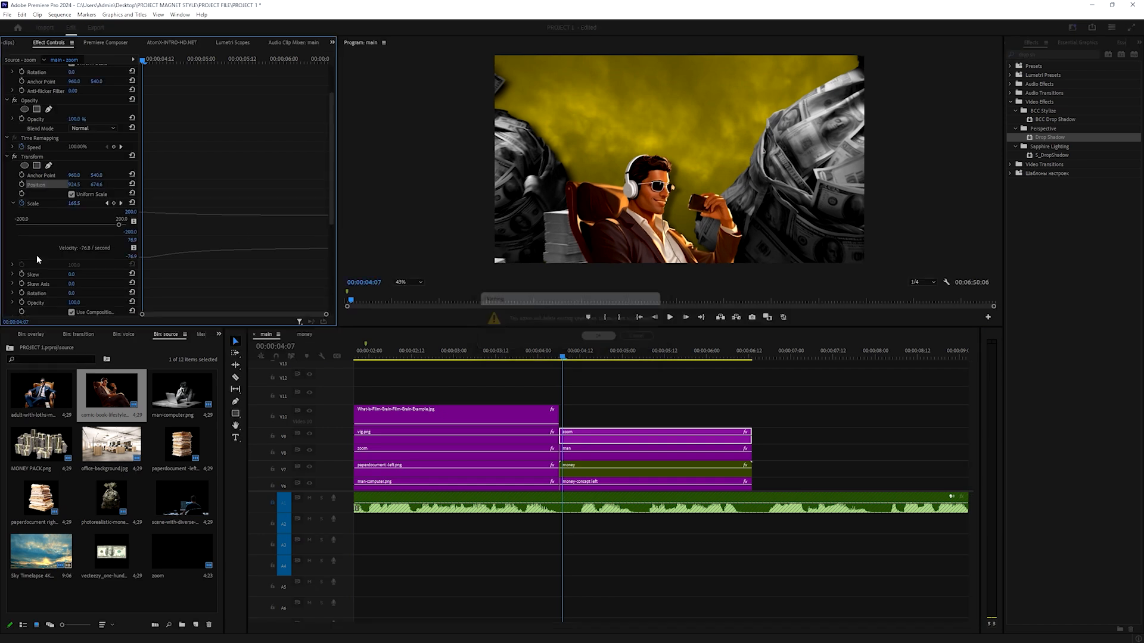
pyautogui.click(23, 204)
pyautogui.click(599, 338)
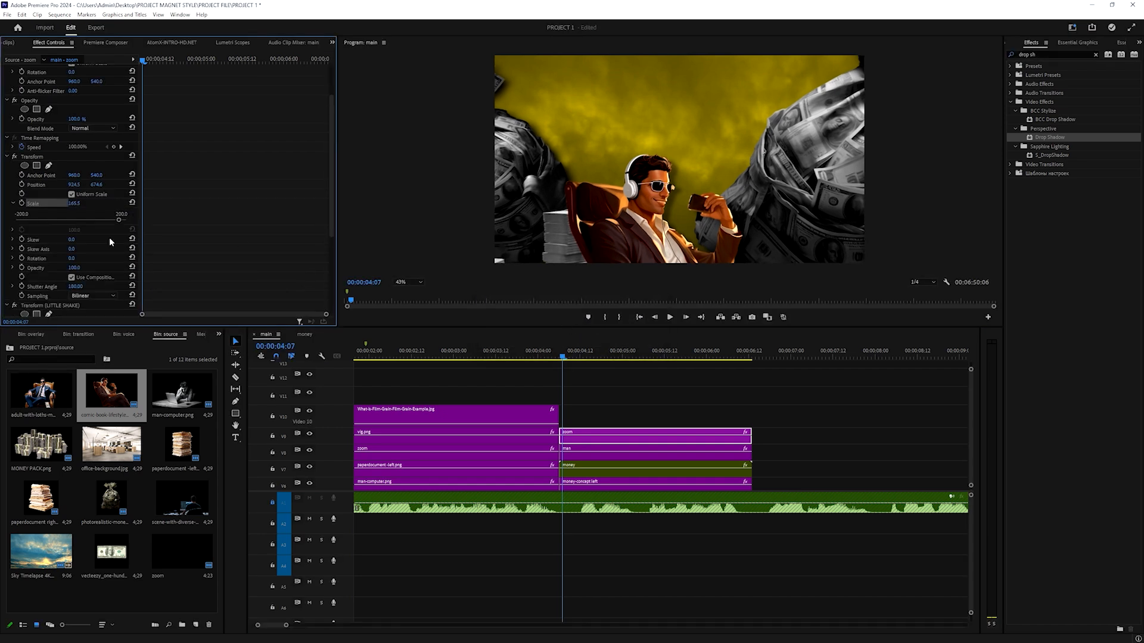
pyautogui.click(133, 155)
# Add Transform position and scale keyframes to the zoom layer at 00:00:04:06 and 00:00:06:12
pyautogui.press('Left')
pyautogui.click(22, 185)
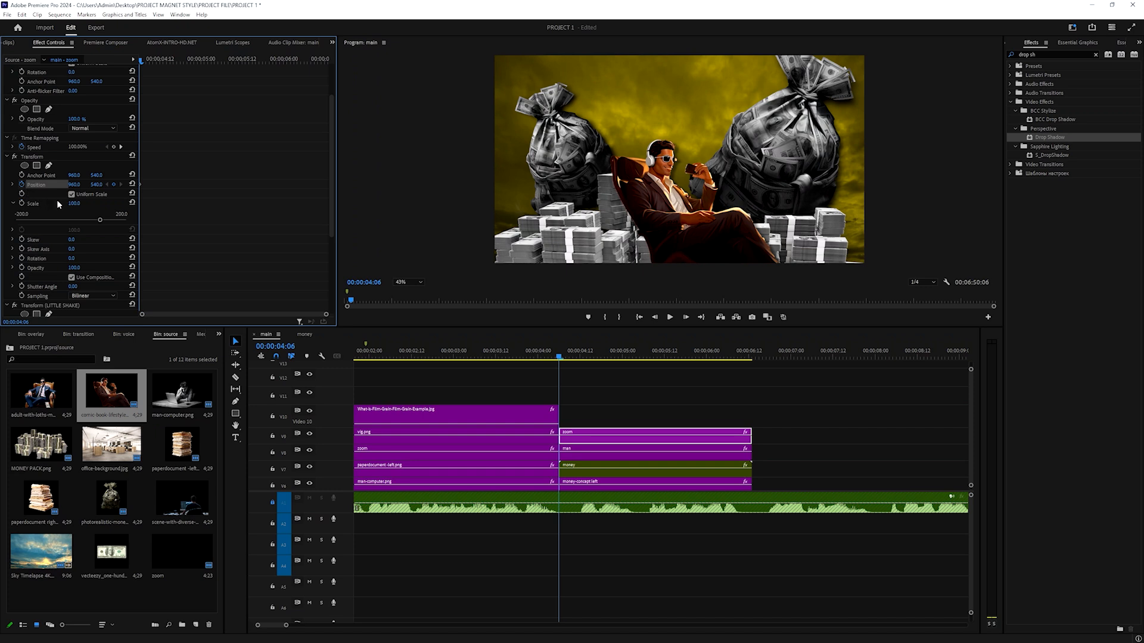
pyautogui.click(22, 203)
pyautogui.moveTo(156, 62); pyautogui.dragTo(277, 87)
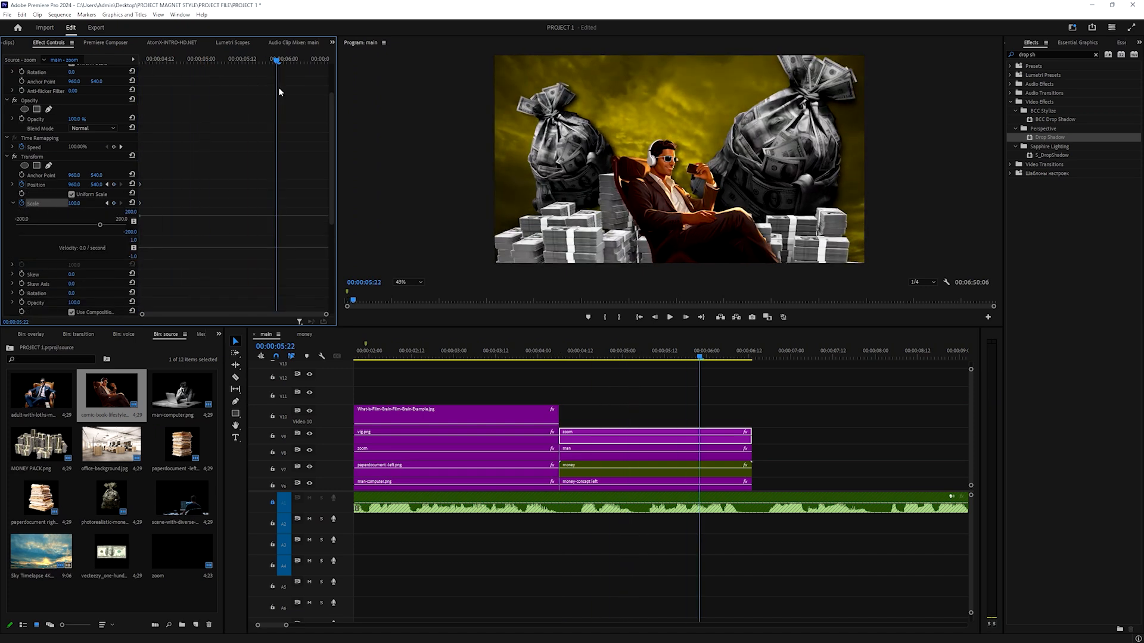
pyautogui.press('space')
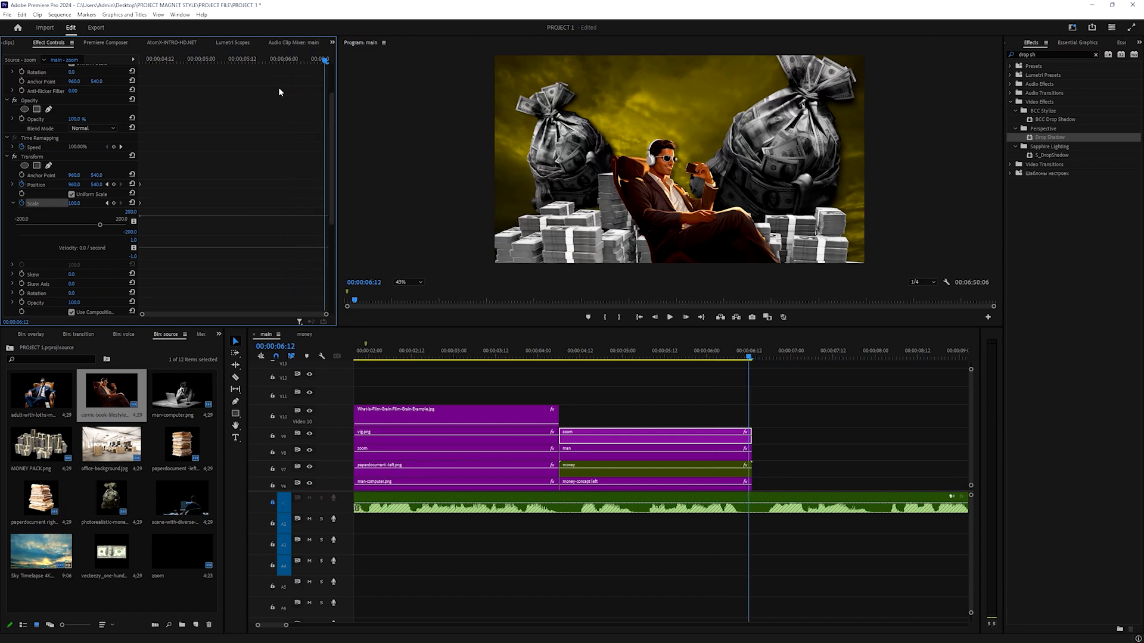
pyautogui.click(112, 184)
pyautogui.click(114, 203)
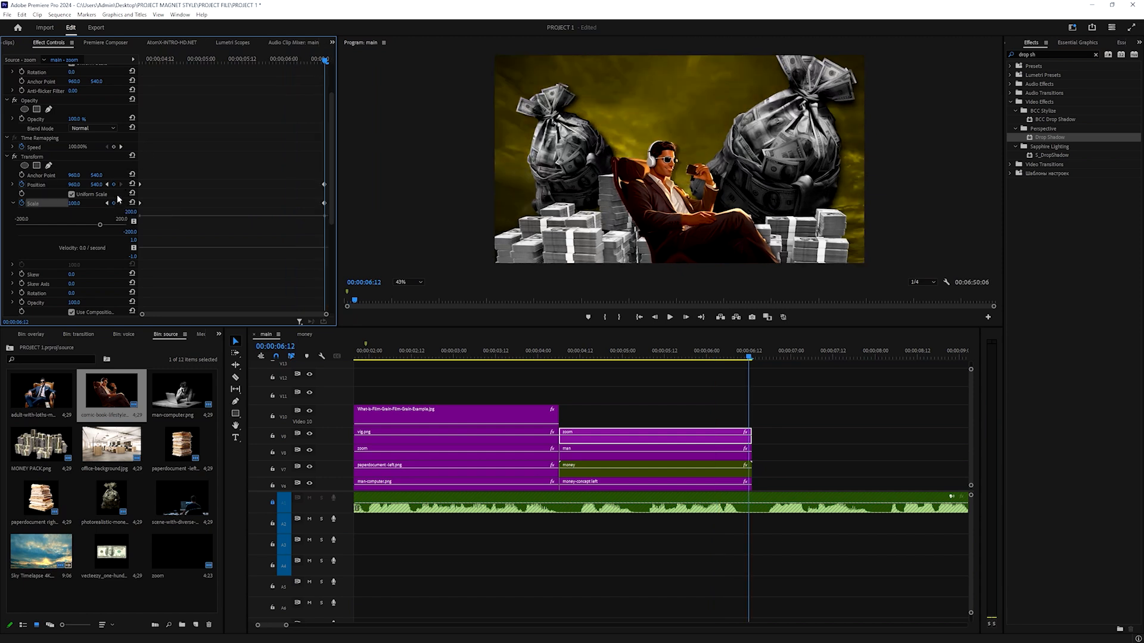
# Set the zoom layer's starting Transform keyframes to position 618, 400 and scale 234, with shutter angle 180, and preview the zoom-out
pyautogui.press('Up')
pyautogui.scroll(-1, 169, 149)
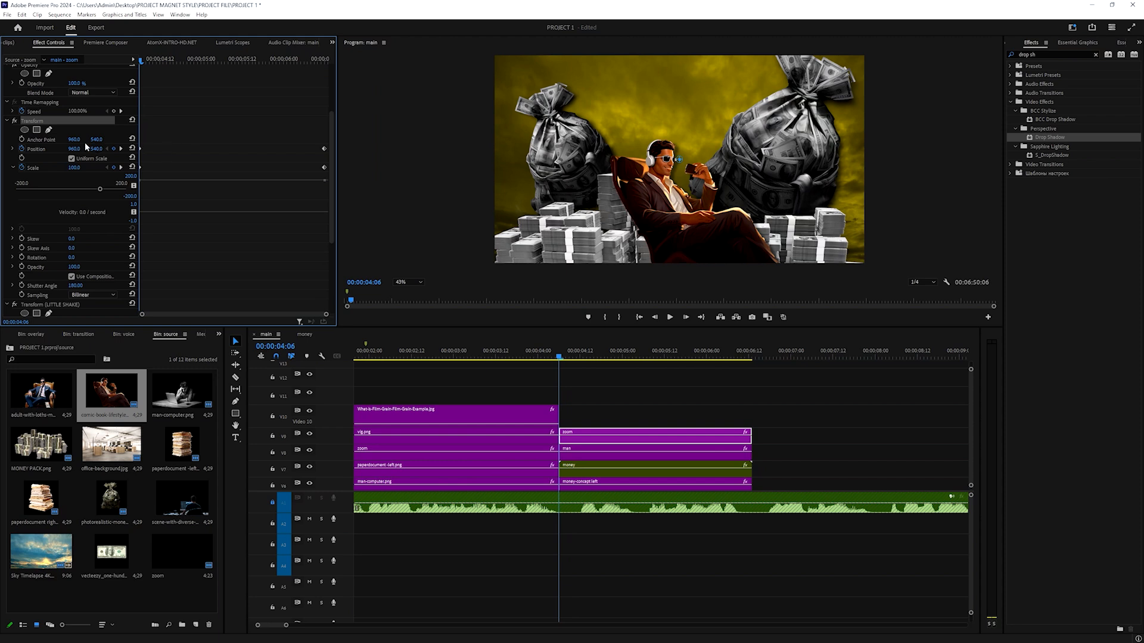
pyautogui.moveTo(77, 150)
pyautogui.mouseDown()
pyautogui.moveTo(119, 150)
pyautogui.moveTo(23, 150)
pyautogui.moveTo(78, 149)
pyautogui.moveTo(146, 169)
pyautogui.moveTo(12, 149)
pyautogui.moveTo(75, 148)
pyautogui.mouseUp()
pyautogui.press('space')
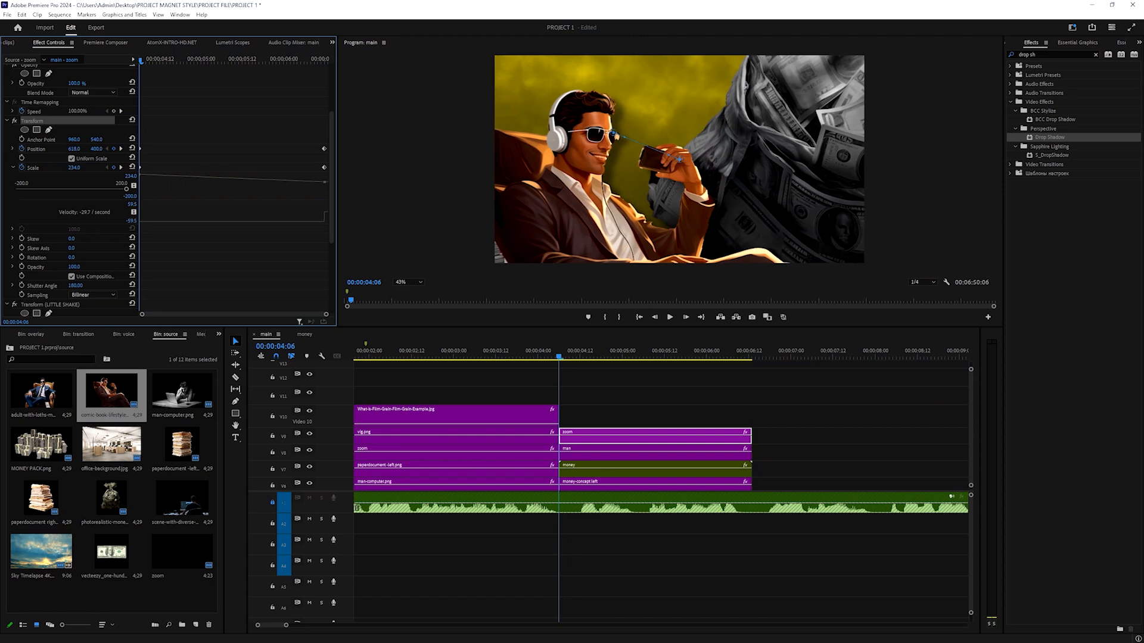
pyautogui.press('space')
pyautogui.moveTo(302, 51); pyautogui.dragTo(105, 109)
pyautogui.press('space')
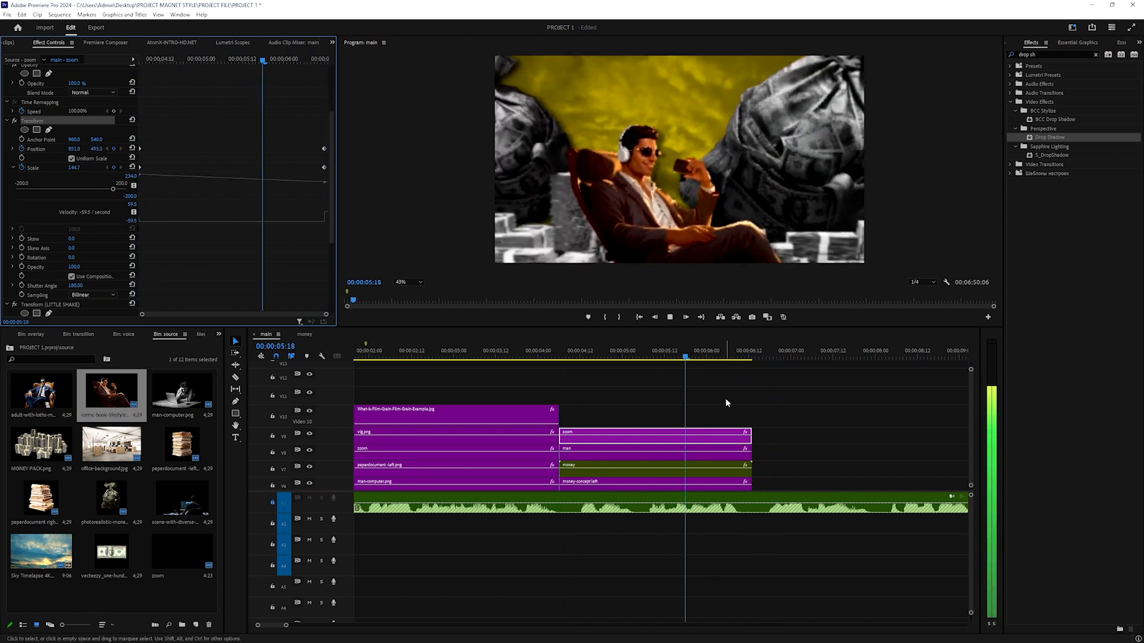
pyautogui.press('space')
# Extend the second scene's clips slightly, shift the zoom layer's ending keyframes a little later, and set its starting position to 633, 400
pyautogui.press('Down')
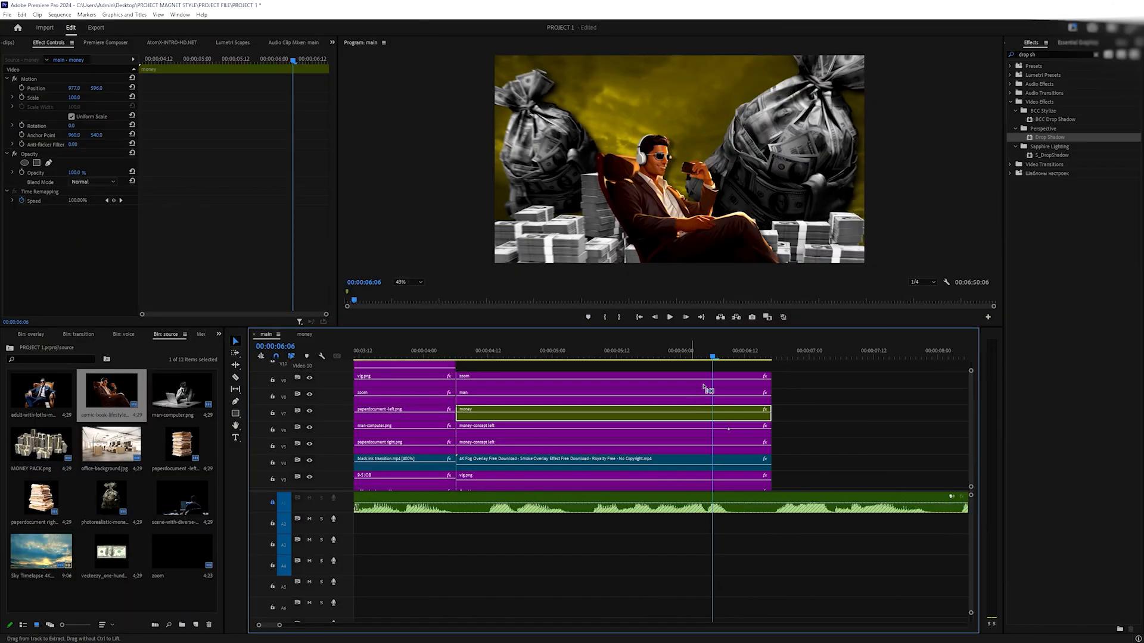
pyautogui.click(709, 376)
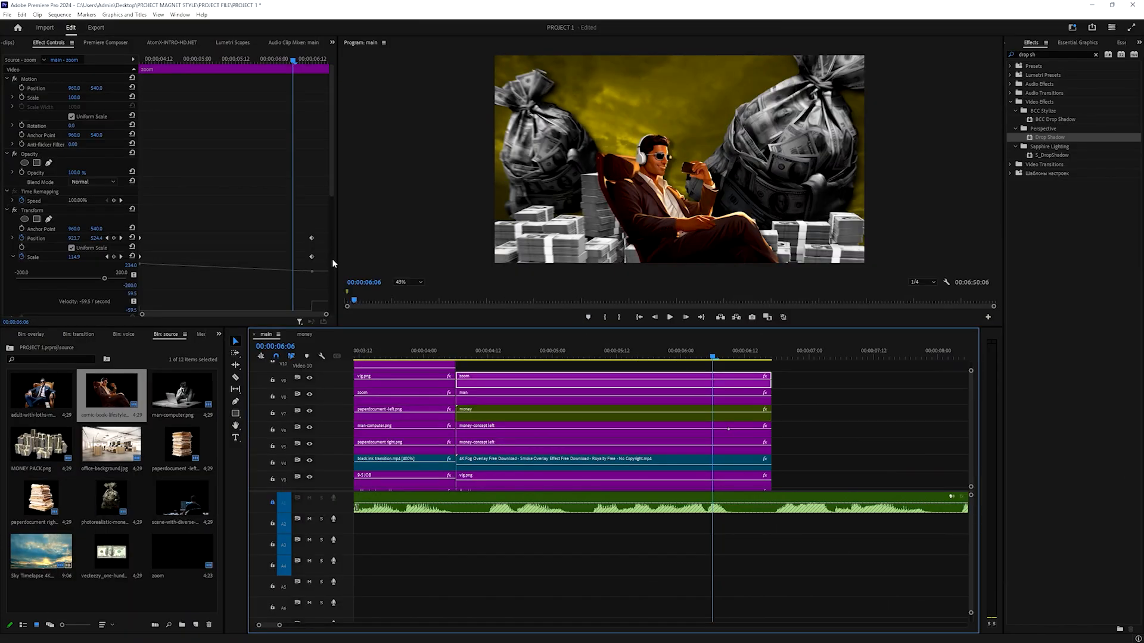
pyautogui.scroll(-3, 302, 231)
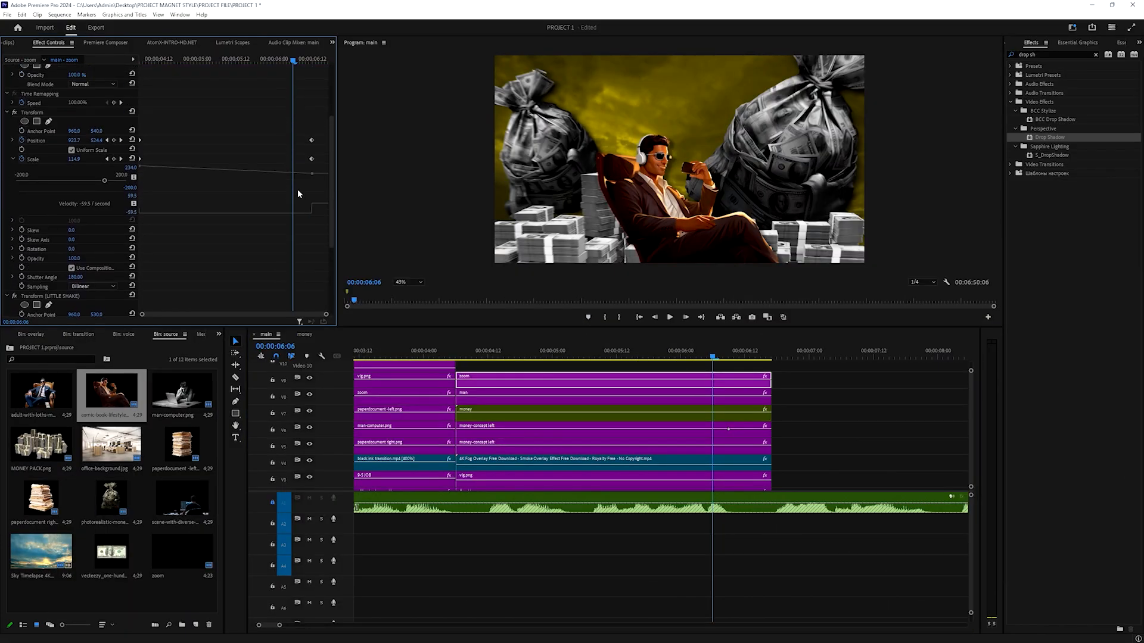
pyautogui.moveTo(310, 140); pyautogui.dragTo(318, 140)
pyautogui.moveTo(293, 60); pyautogui.dragTo(75, 75)
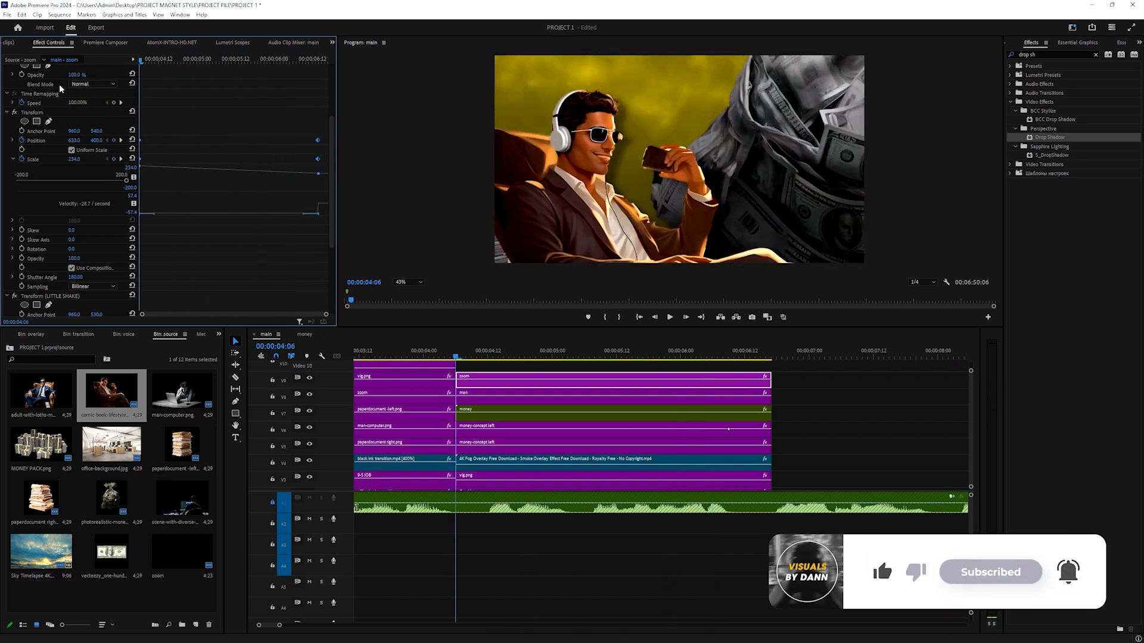
# Apply Bezier and Ease In temporal interpolation to the zoom layer's position and scale keyframes
pyautogui.rightClick(319, 140)
pyautogui.moveTo(360, 215)
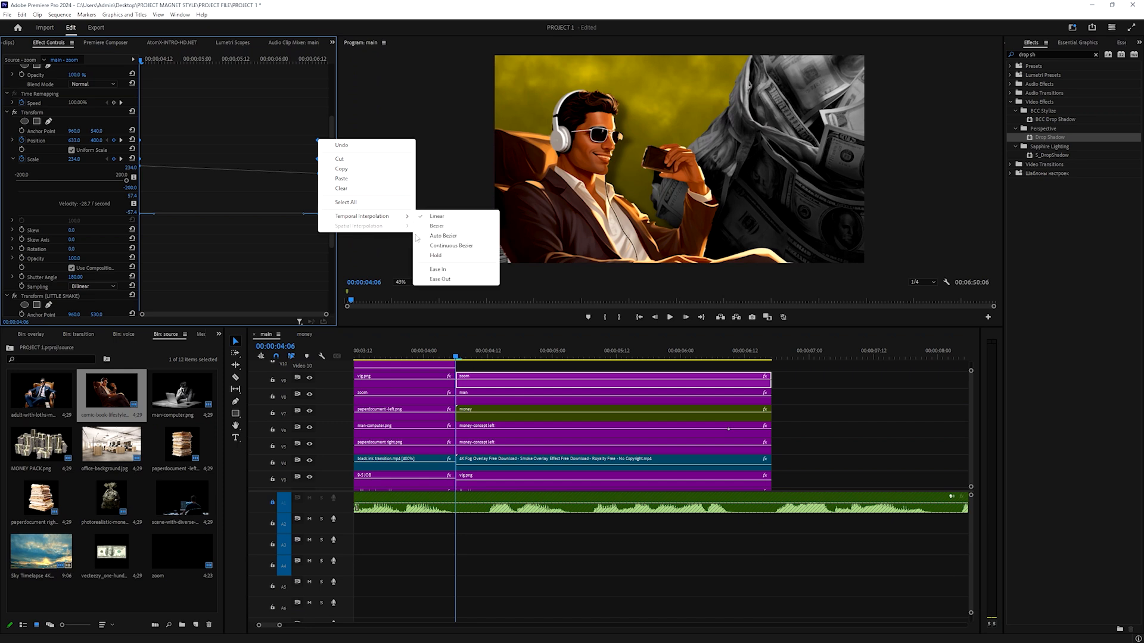
pyautogui.click(437, 226)
pyautogui.rightClick(318, 140)
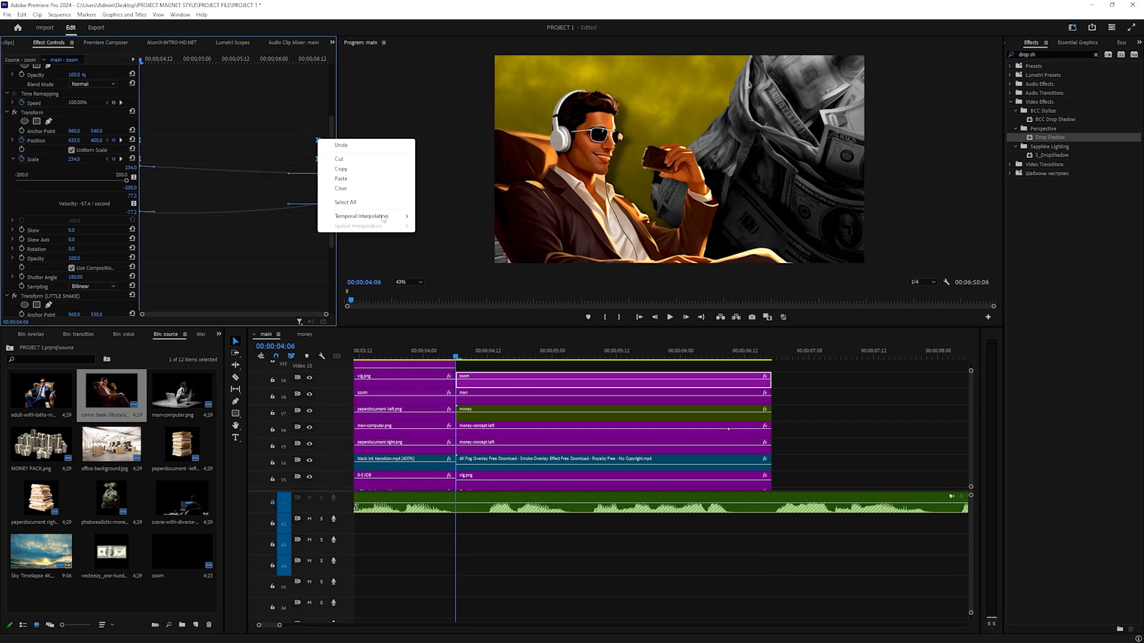
pyautogui.click(448, 268)
# Lengthen the ending keyframes' velocity handles on position and scale so the zoom-out starts fast and slows down
pyautogui.click(11, 140)
pyautogui.scroll(1, 322, 180)
pyautogui.click(318, 167)
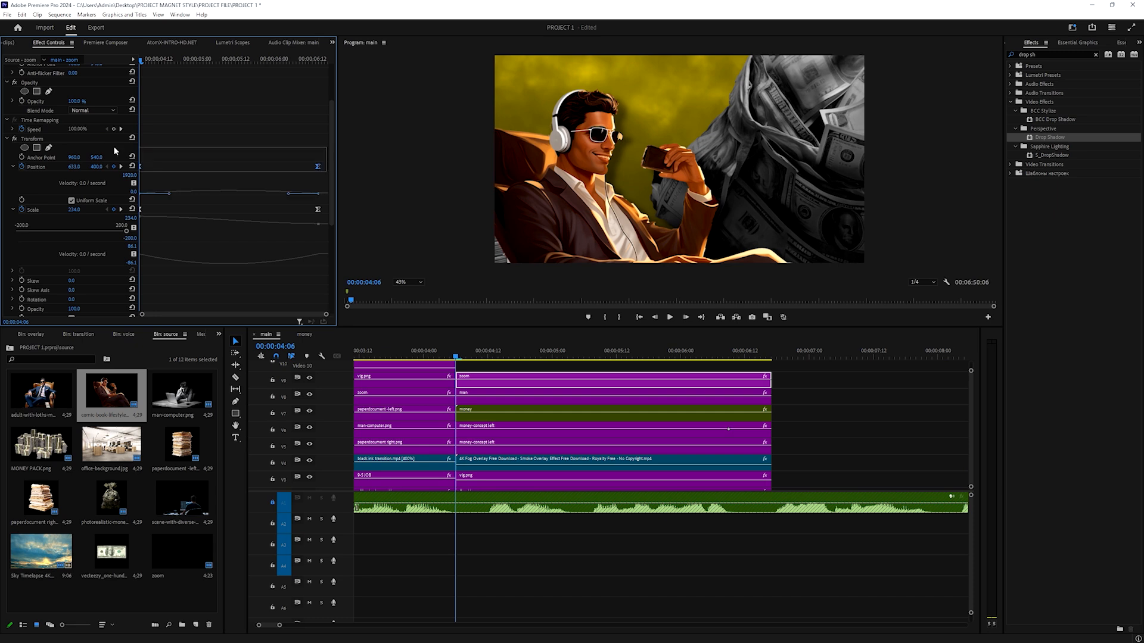
pyautogui.moveTo(288, 197); pyautogui.dragTo(198, 202)
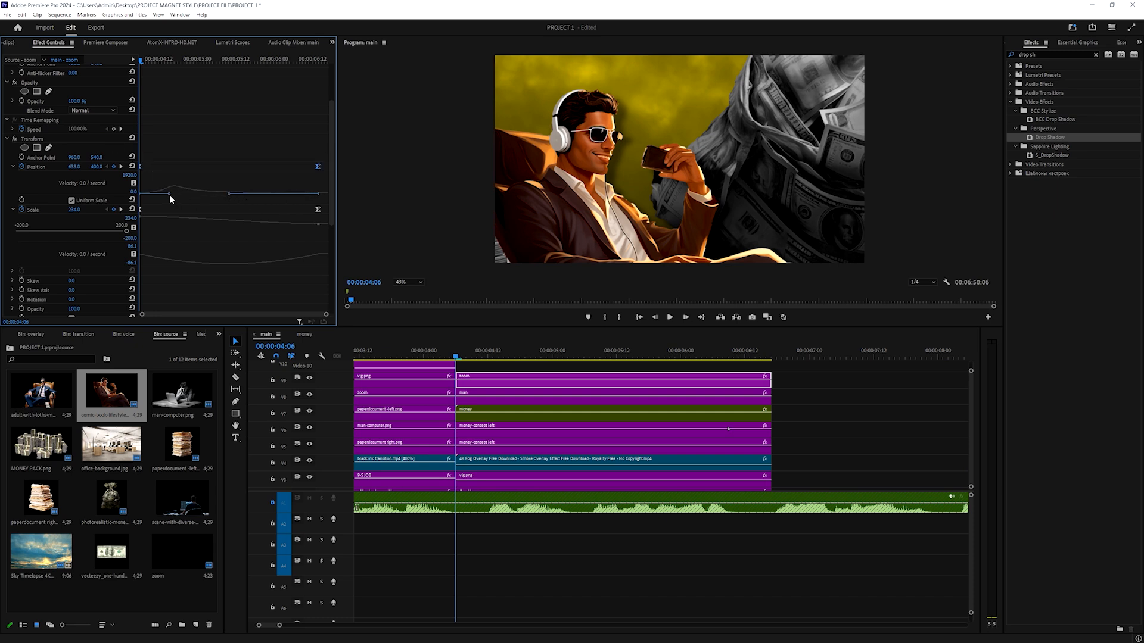
pyautogui.click(317, 210)
pyautogui.moveTo(287, 256); pyautogui.dragTo(214, 256)
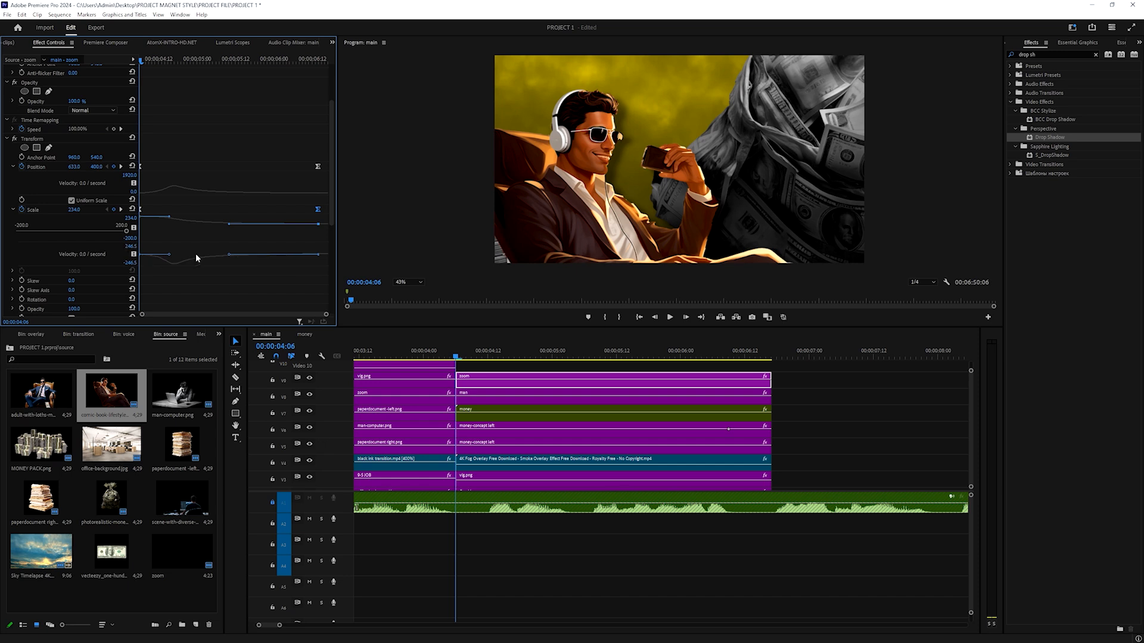
# Move the zoom layer's ending position and scale keyframes to the end of the clip and preview the animation
pyautogui.press('space')
pyautogui.moveTo(301, 150); pyautogui.dragTo(316, 222)
pyautogui.moveTo(317, 171)
pyautogui.mouseDown()
pyautogui.moveTo(289, 169)
pyautogui.moveTo(327, 167)
pyautogui.mouseUp()
pyautogui.moveTo(258, 58); pyautogui.dragTo(77, 106)
pyautogui.press('space')
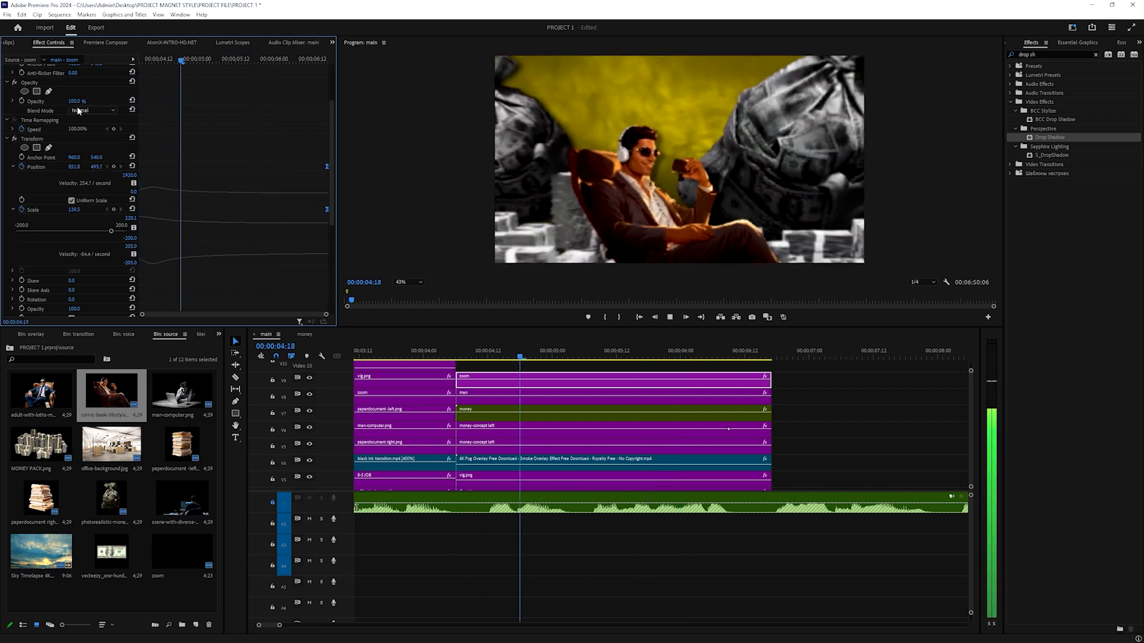
# Lower the man clip's Lumetri Color highlights to -5
pyautogui.click(686, 409)
pyautogui.click(687, 395)
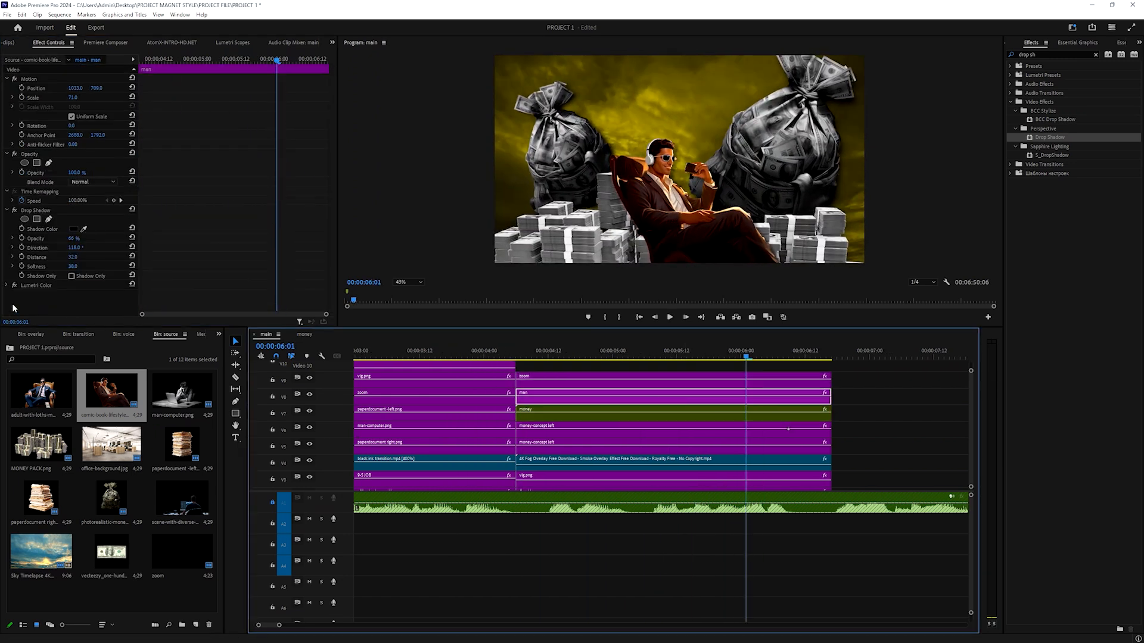
pyautogui.click(7, 286)
pyautogui.scroll(-5, 63, 260)
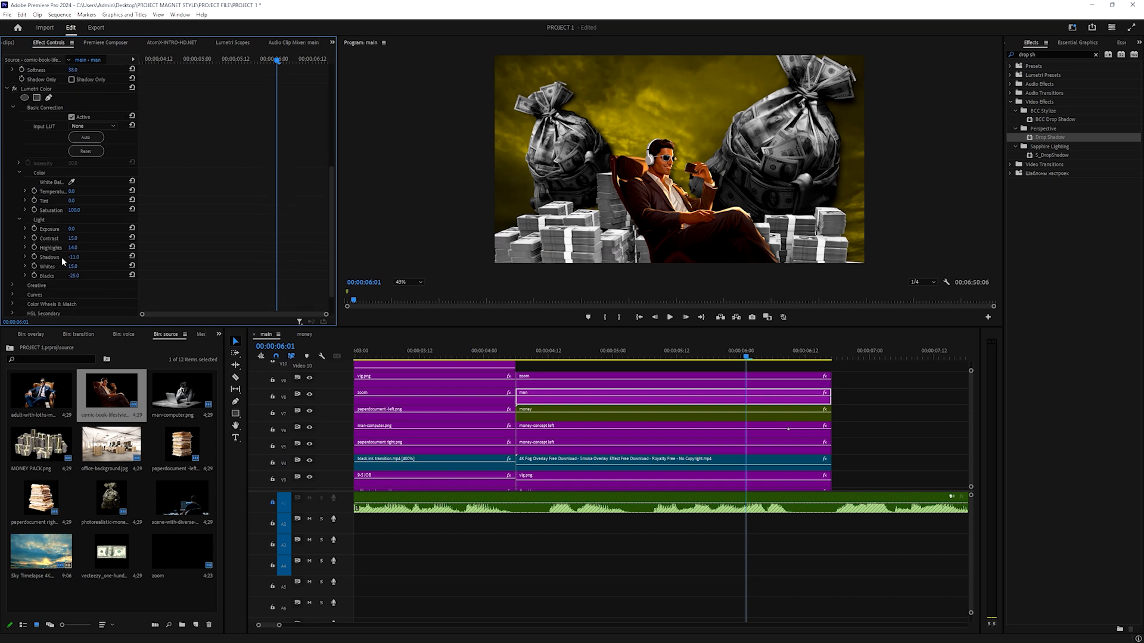
pyautogui.moveTo(83, 248)
pyautogui.mouseDown()
pyautogui.moveTo(71, 248)
pyautogui.moveTo(83, 247)
pyautogui.mouseUp()
pyautogui.scroll(3, 652, 398)
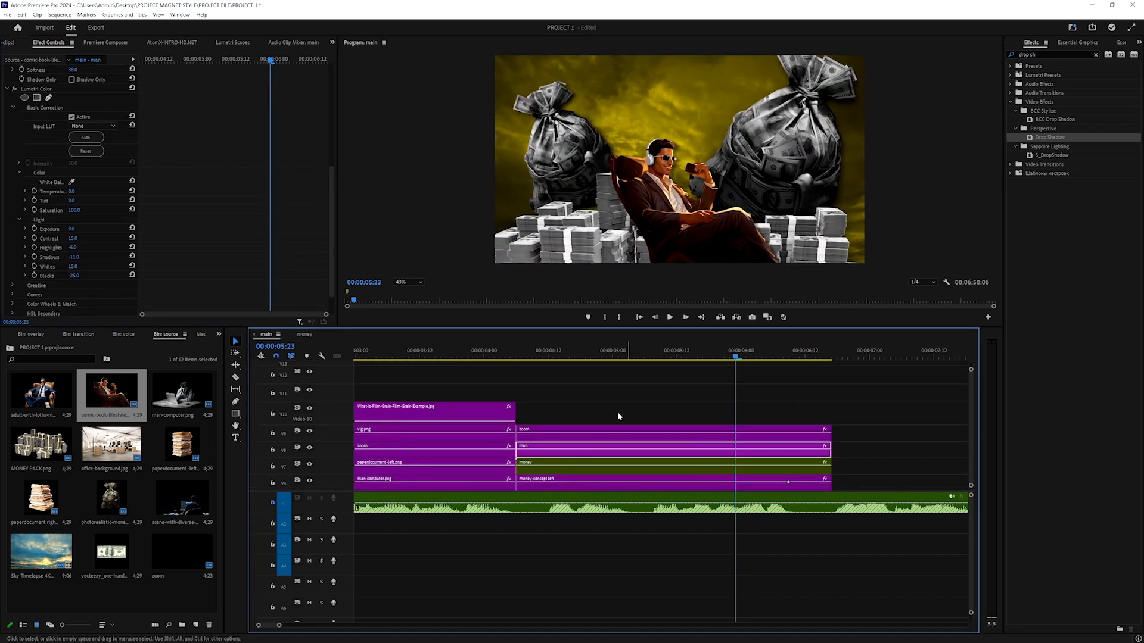
# Move the second scene's zoom layer up to track V12, leaving free tracks above the man clip
pyautogui.moveTo(573, 427); pyautogui.dragTo(584, 381)
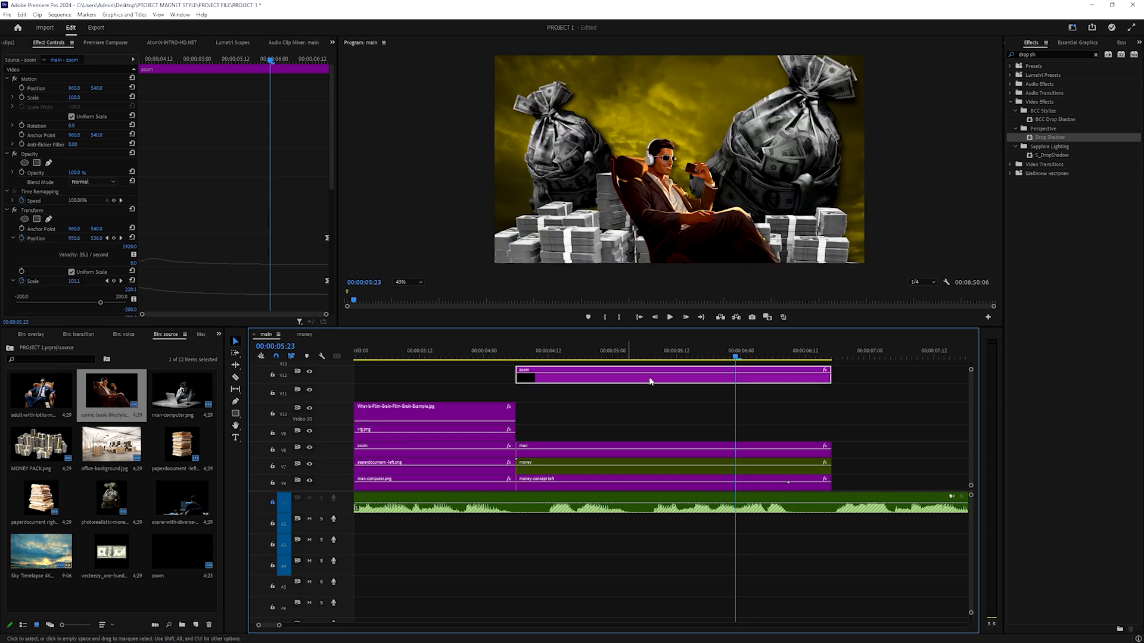
pyautogui.click(553, 353)
pyautogui.scroll(-3, 539, 429)
# Find the Distort Transform effect and apply it to the man clip, with the playhead at 00:00:04:07
pyautogui.click(539, 392)
pyautogui.click(522, 356)
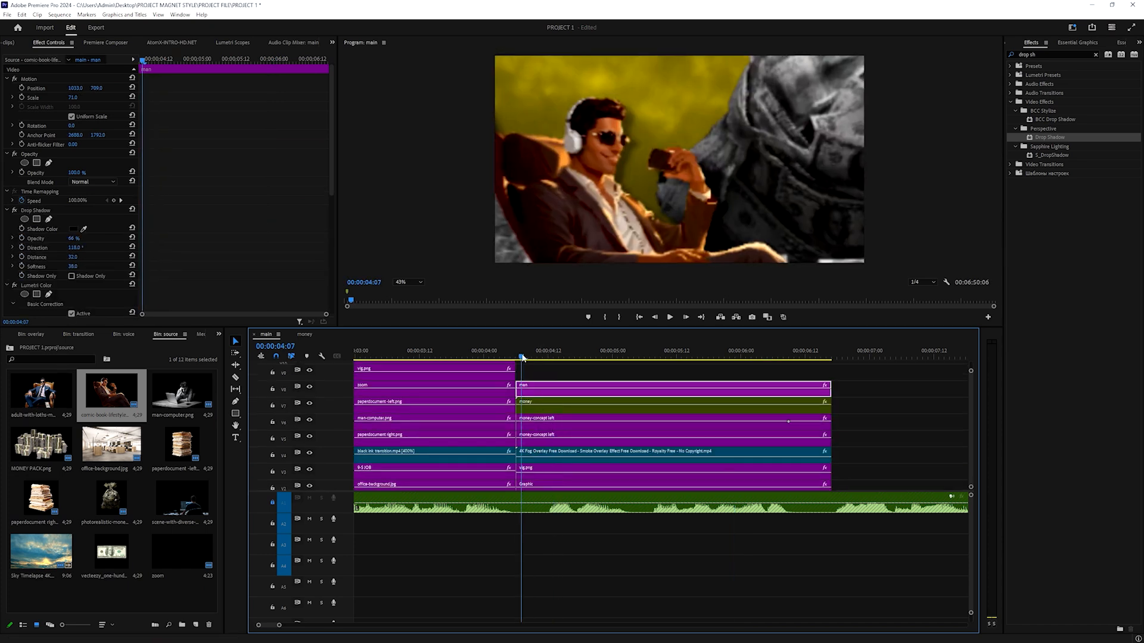
pyautogui.click(9, 211)
pyautogui.click(7, 221)
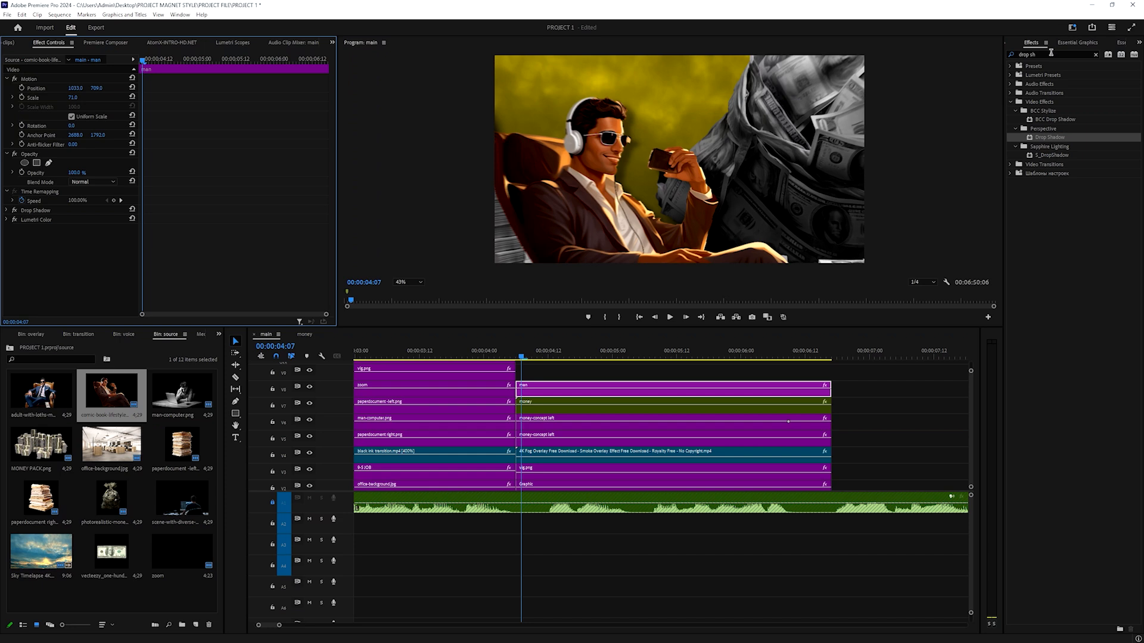
pyautogui.moveTo(1051, 54); pyautogui.dragTo(897, 52)
pyautogui.write('ttr')
pyautogui.write('ansfor')
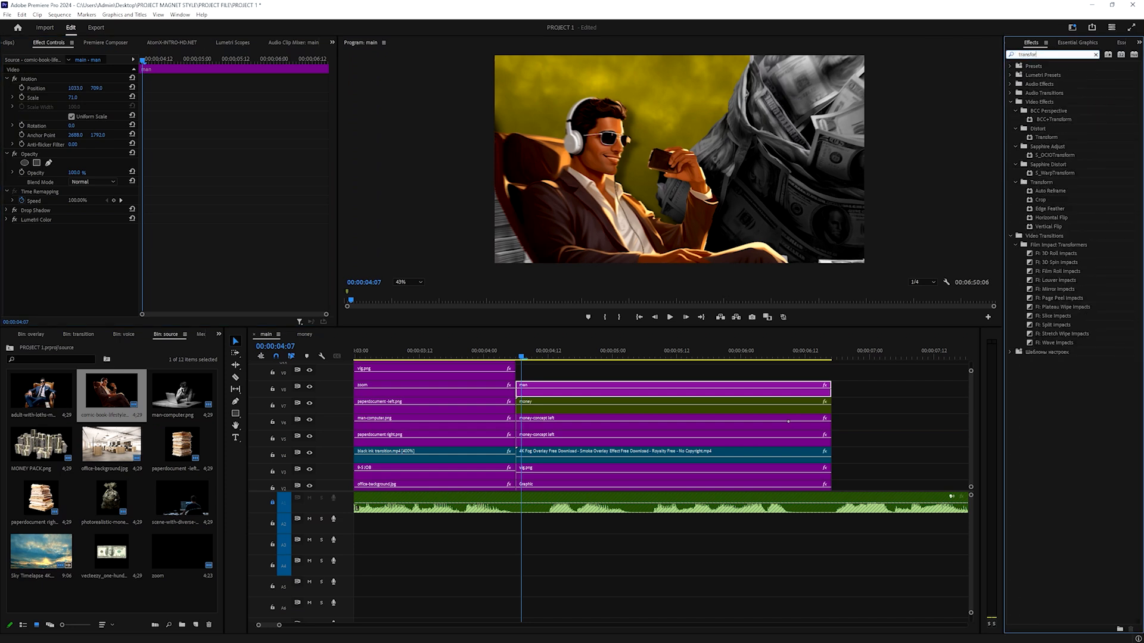
pyautogui.write('m')
pyautogui.moveTo(1045, 137); pyautogui.dragTo(560, 397)
# Keyframe the man clip's Transform position at 00:00:04:07 and again at 00:00:05:20
pyautogui.scroll(-2, 115, 225)
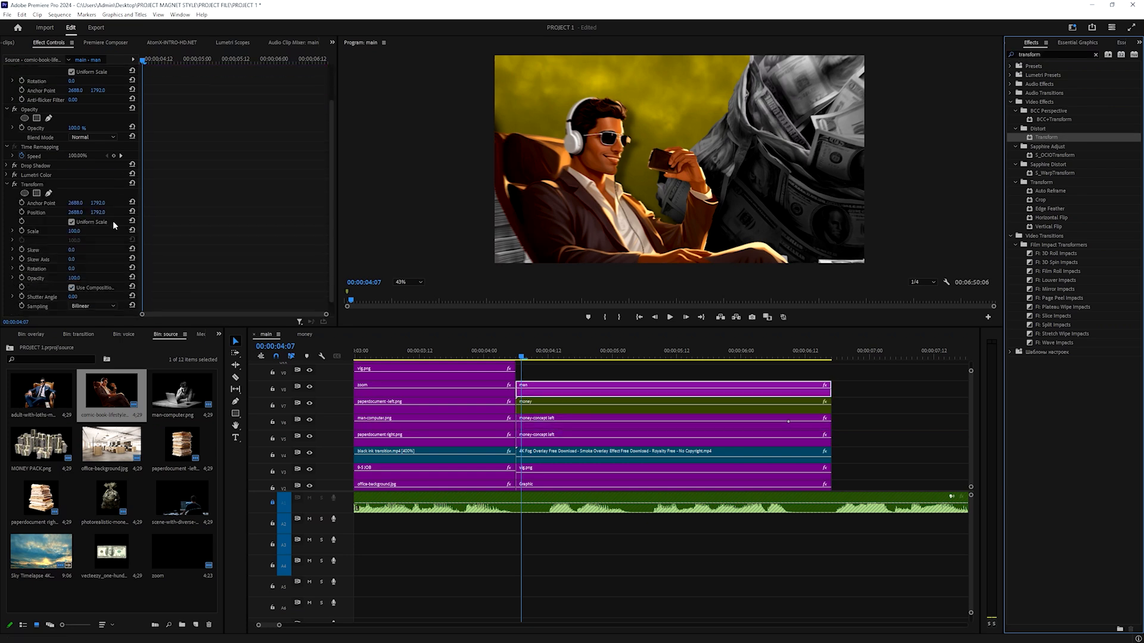
pyautogui.click(22, 212)
pyautogui.press('space')
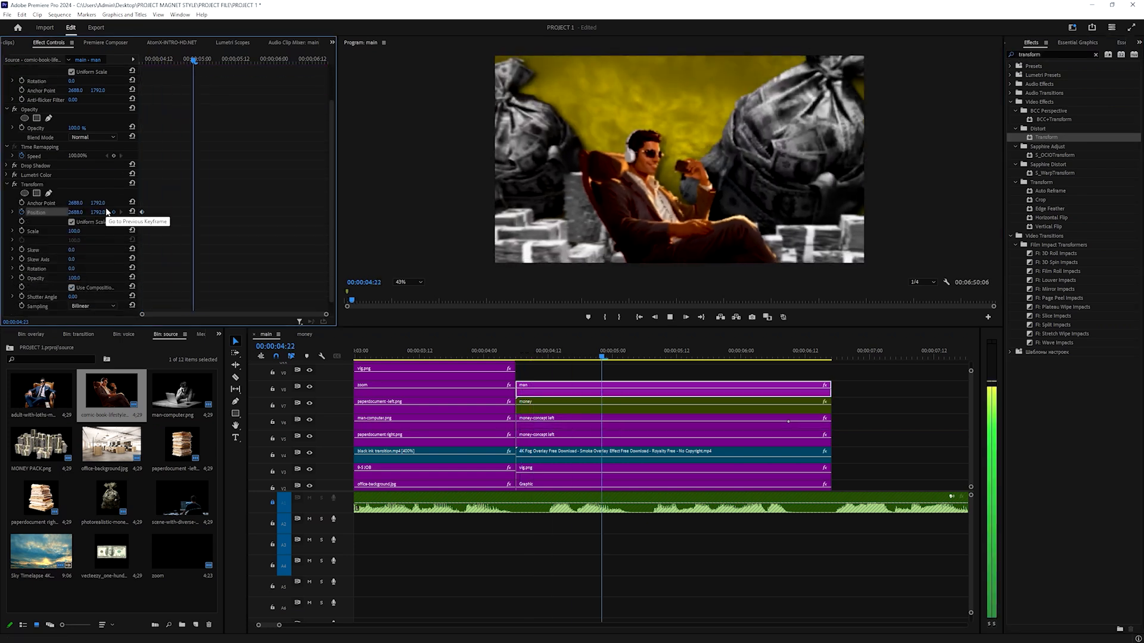
pyautogui.press('space')
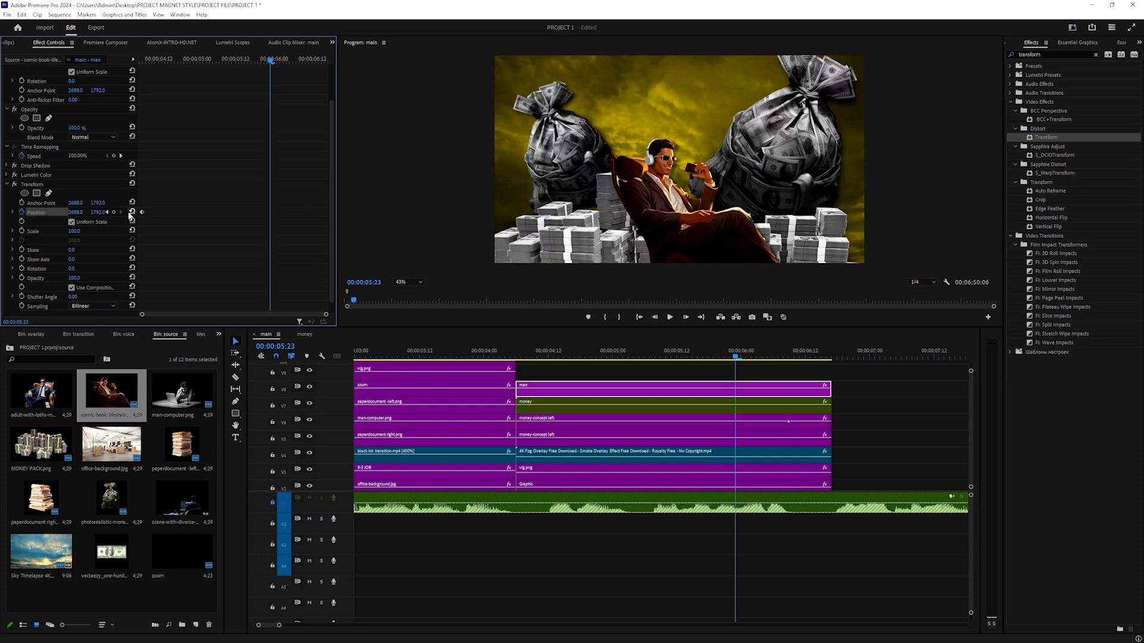
pyautogui.click(286, 59)
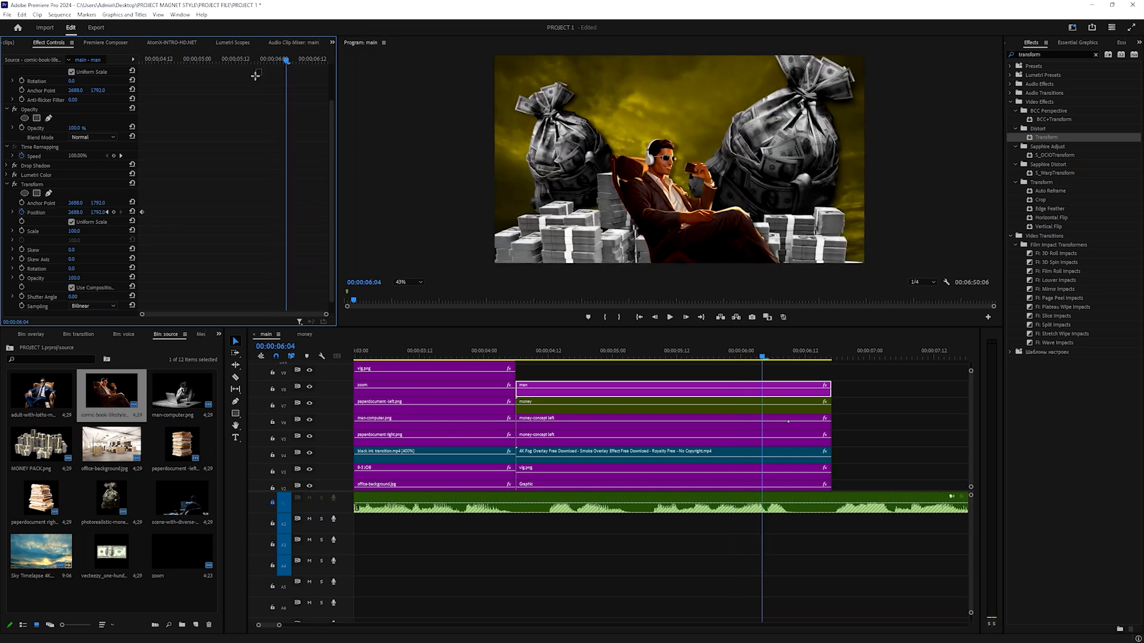
pyautogui.click(262, 62)
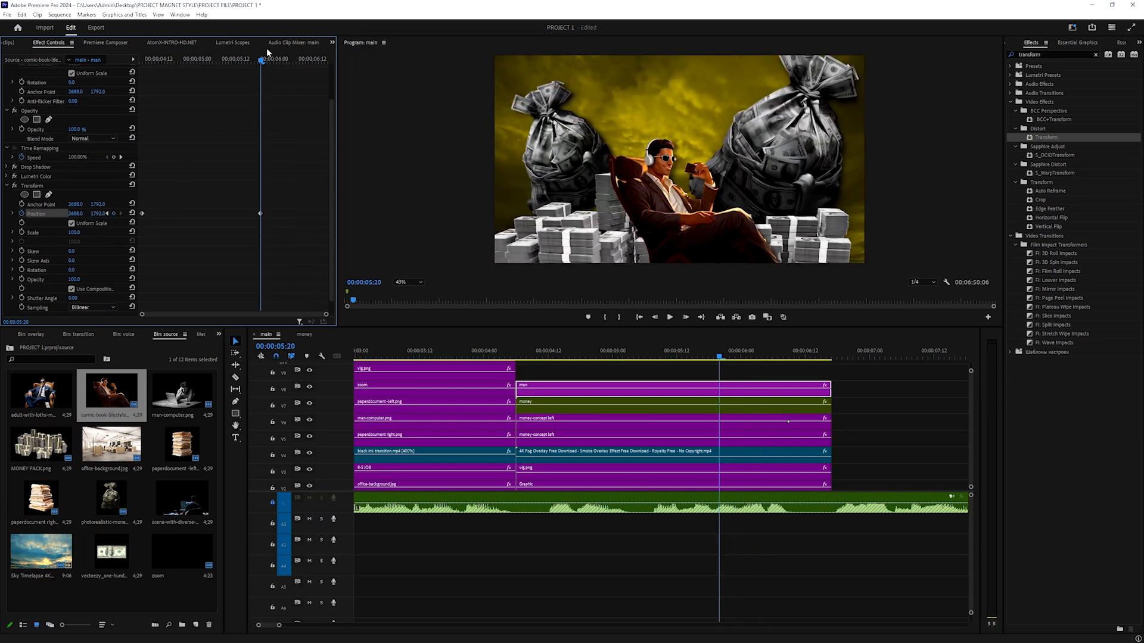
# Lower the man's starting Transform position, turn off the composition's shutter angle, set Shutter Angle to 360, and preview the entrance
pyautogui.click(141, 60)
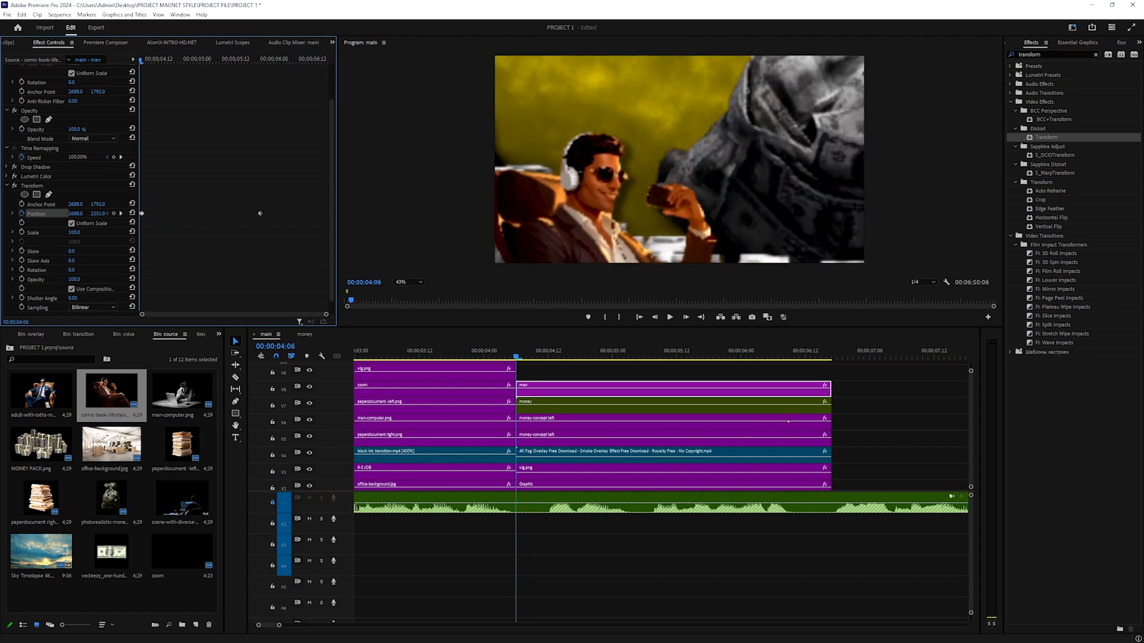
pyautogui.press('Right')
pyautogui.scroll(-1, 256, 215)
pyautogui.press('space')
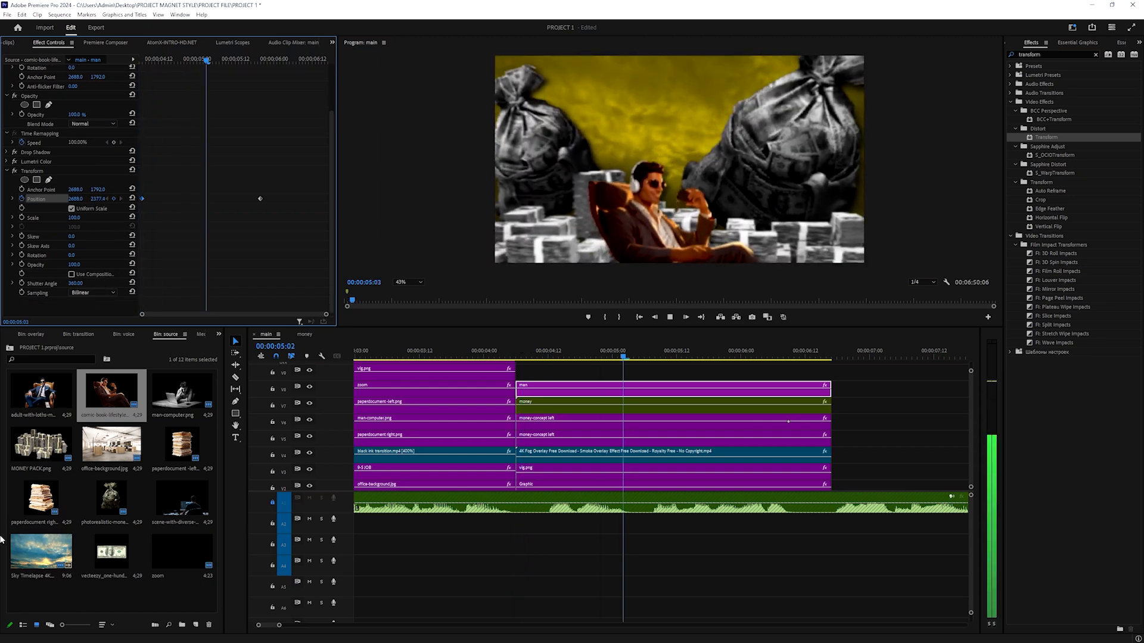
pyautogui.press('space')
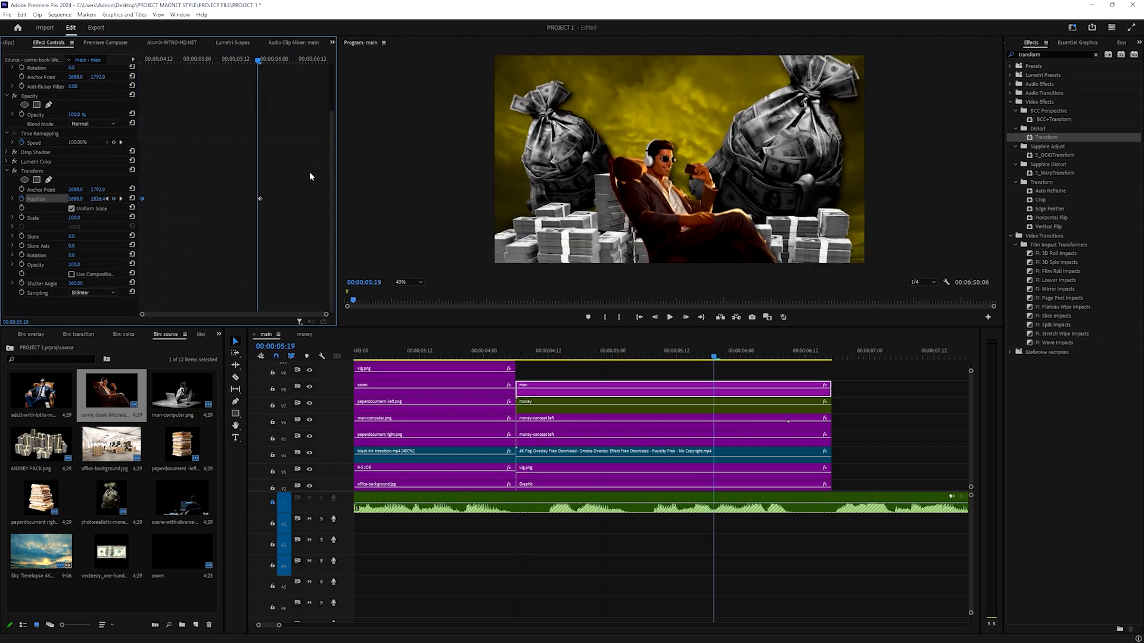
# Apply Ease In and Ease Out to the man clip's two Transform position keyframes
pyautogui.rightClick(259, 200)
pyautogui.moveTo(298, 276)
pyautogui.click(407, 331)
pyautogui.rightClick(260, 199)
pyautogui.click(384, 338)
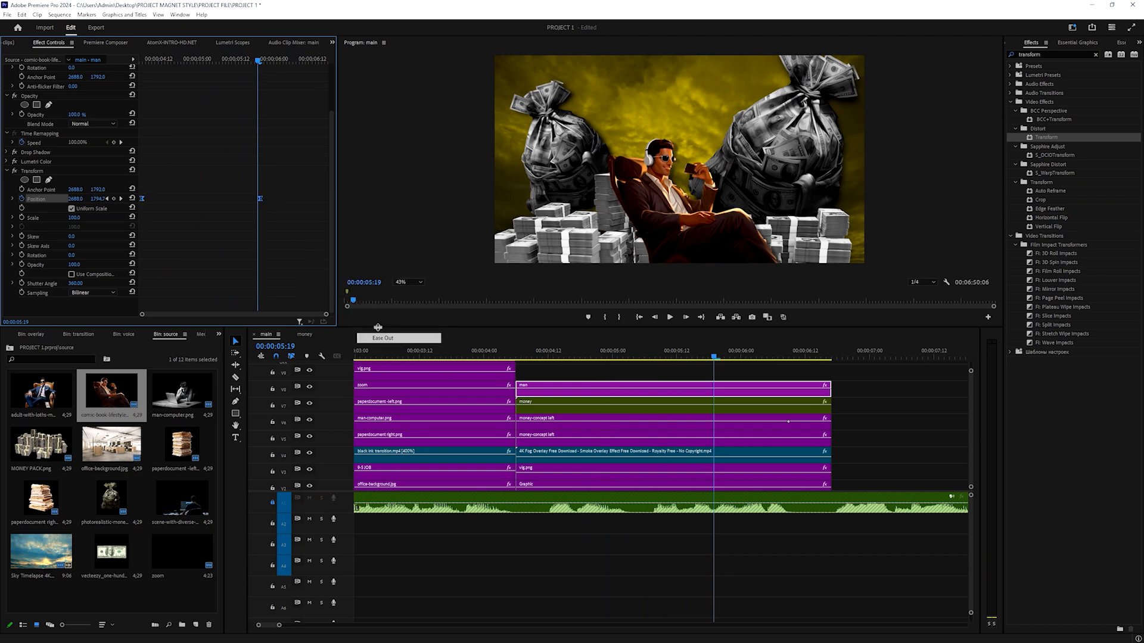
# Reshape the man's Transform position velocity curve into a fast start with a long slow-down, and preview the motion
pyautogui.click(12, 199)
pyautogui.moveTo(245, 227); pyautogui.dragTo(182, 232)
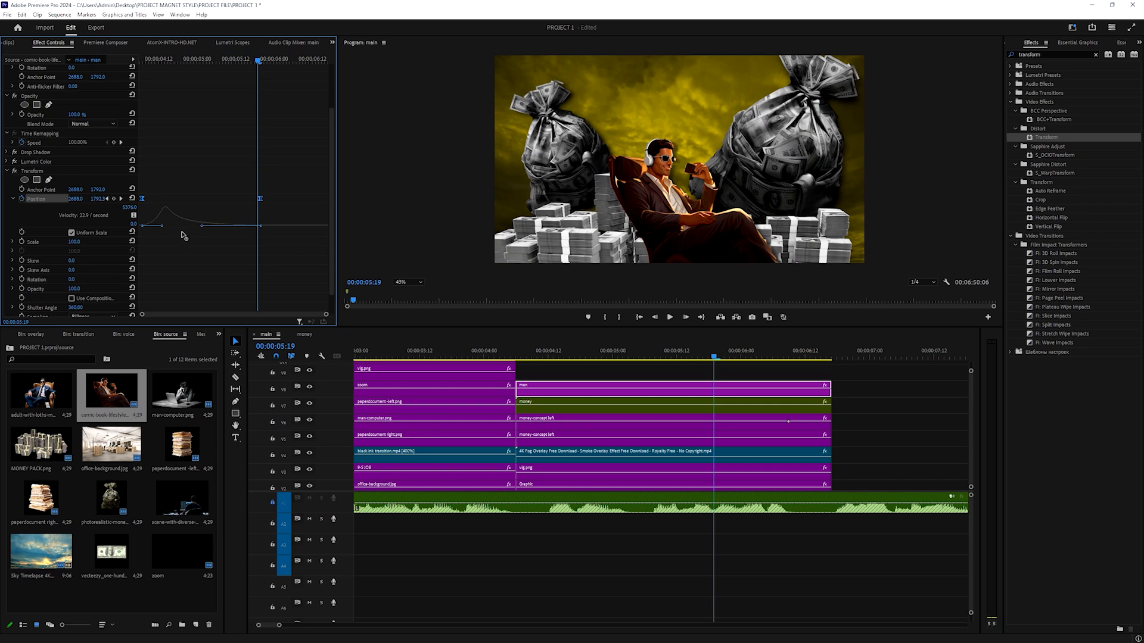
pyautogui.moveTo(223, 58); pyautogui.dragTo(26, 167)
pyautogui.moveTo(162, 225); pyautogui.dragTo(153, 233)
pyautogui.press('space')
pyautogui.press('space')
# Add a Transform scale keyframe of 100 at the start of the man clip and play the scene
pyautogui.moveTo(205, 60); pyautogui.dragTo(65, 167)
pyautogui.scroll(1, 24, 252)
pyautogui.click(22, 259)
pyautogui.press('space')
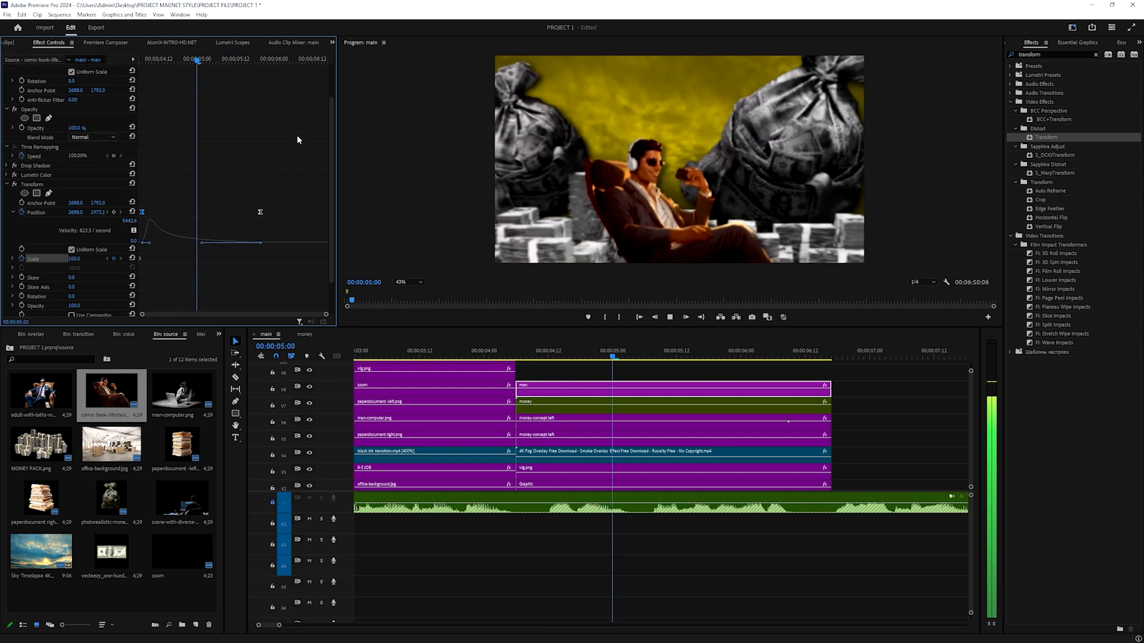
pyautogui.press('space')
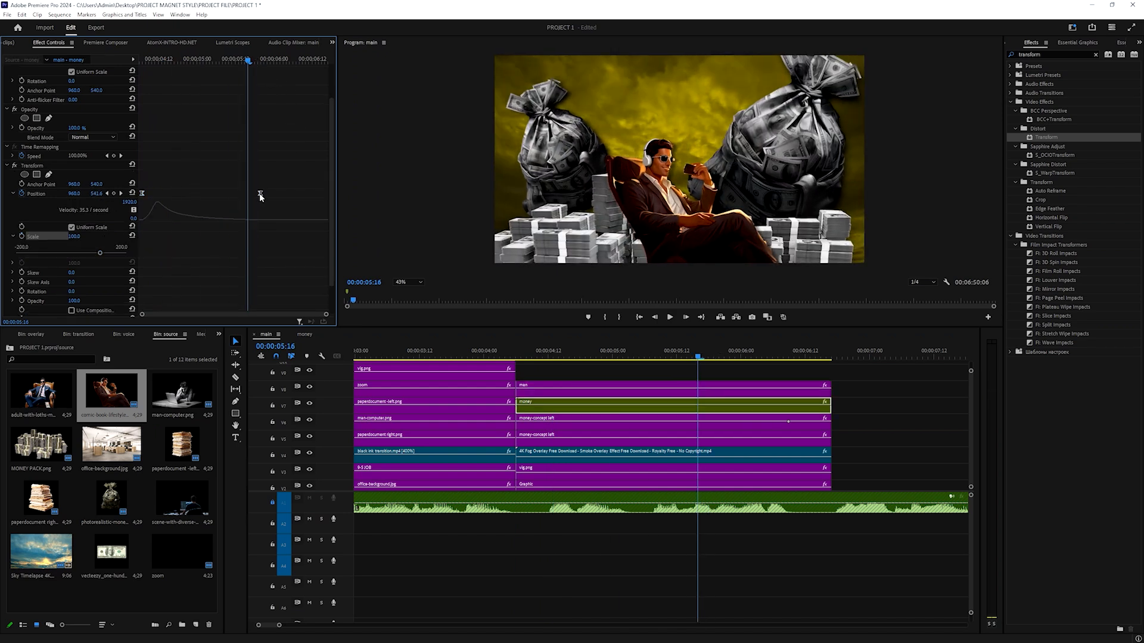
# Move the money clip's ending Transform position keyframe to about 00:00:05:12, make its velocity curve peak earlier, and preview the result
pyautogui.moveTo(260, 197); pyautogui.dragTo(234, 196)
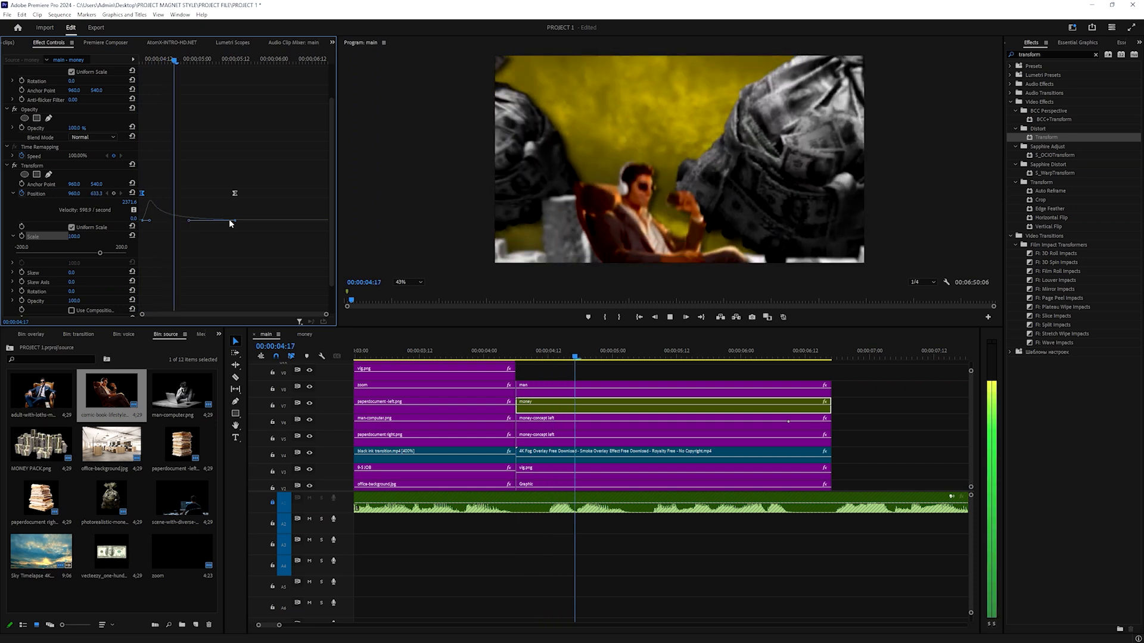
pyautogui.press('space')
pyautogui.click(142, 193)
pyautogui.moveTo(151, 221); pyautogui.dragTo(124, 226)
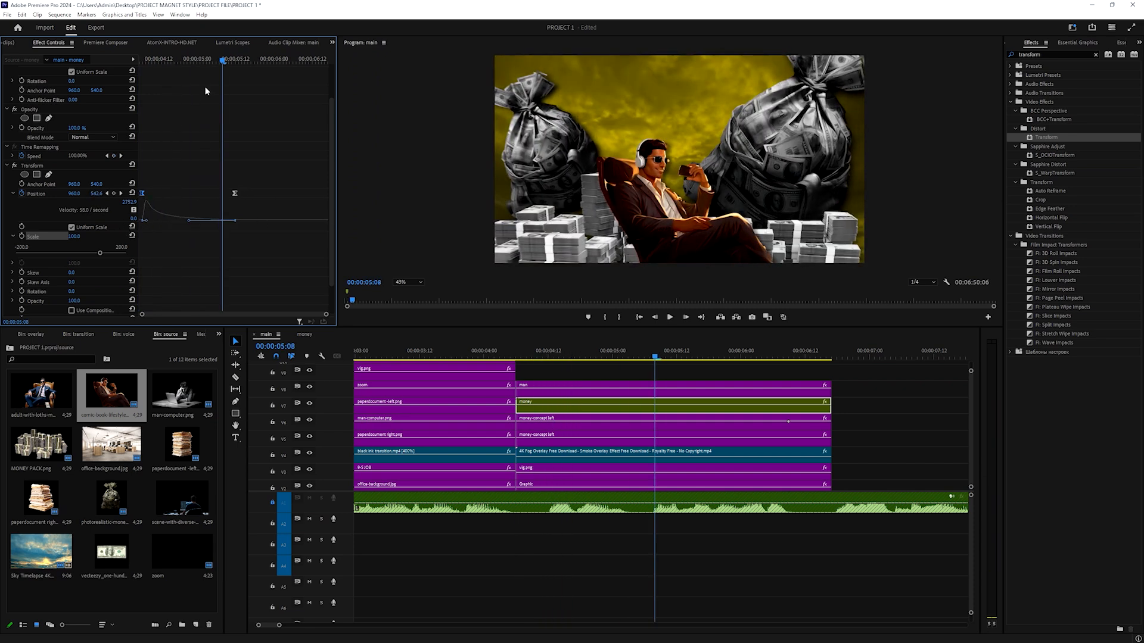
pyautogui.moveTo(223, 60); pyautogui.dragTo(89, 88)
pyautogui.press('space')
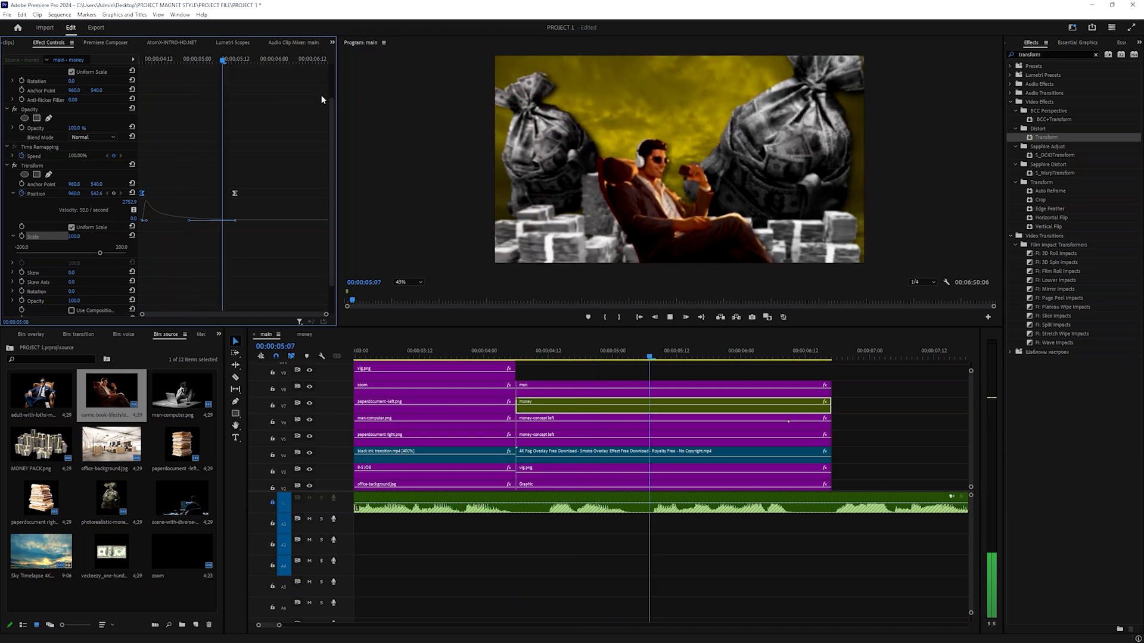
pyautogui.press('space')
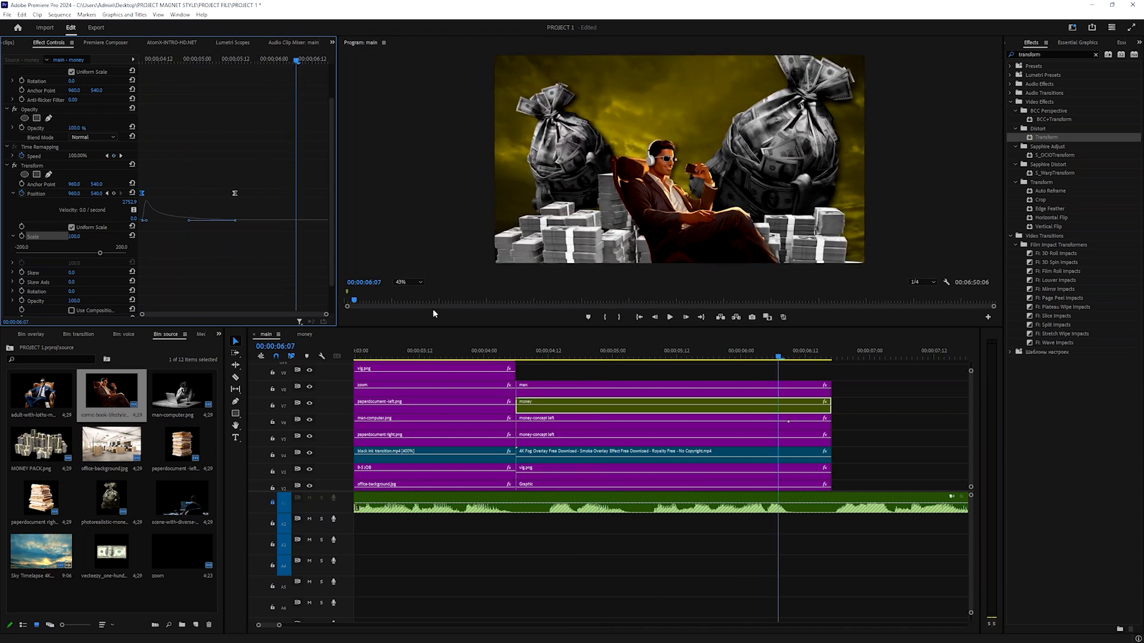
# Apply Gaussian Blur to the money clip and start keyframing its Blurriness at the clip's start
pyautogui.moveTo(288, 61); pyautogui.dragTo(123, 97)
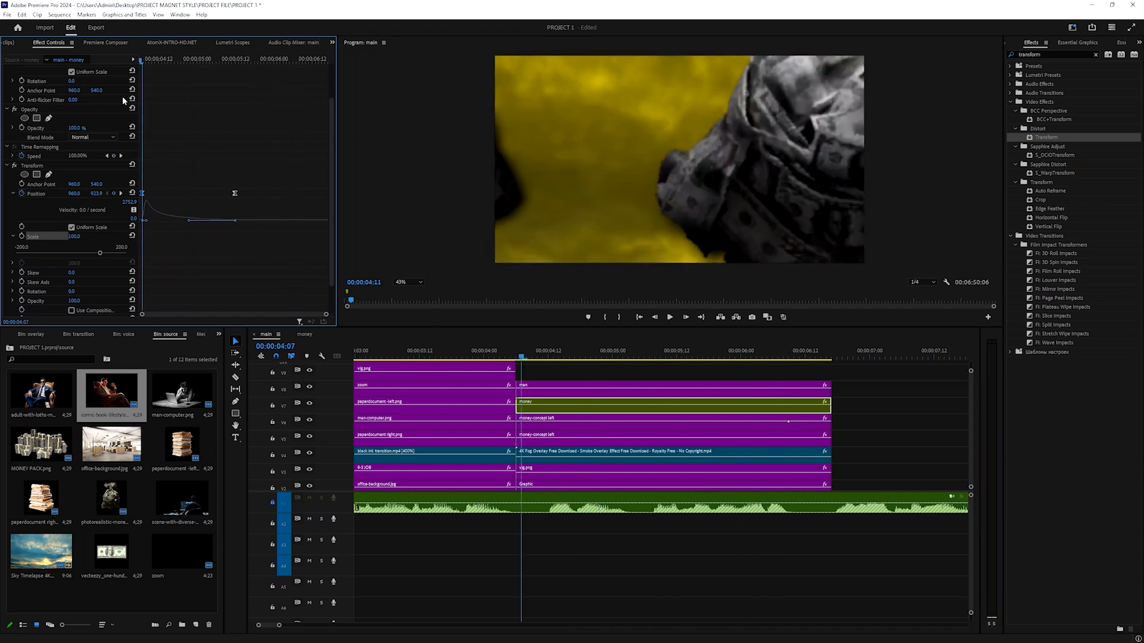
pyautogui.click(7, 165)
pyautogui.click(1059, 52)
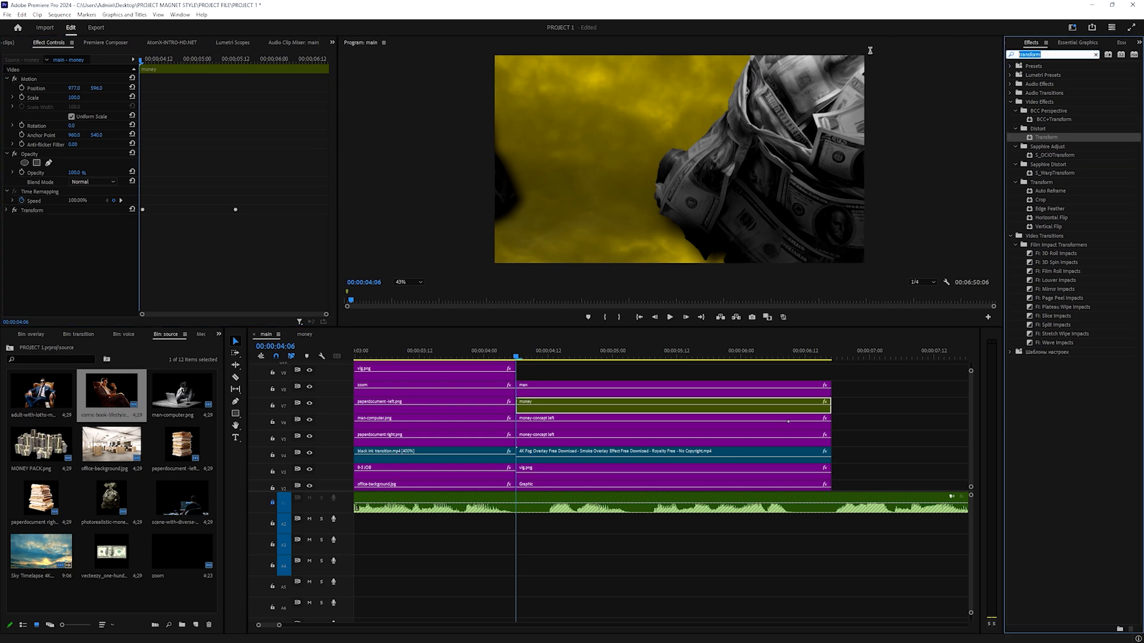
pyautogui.write('gaus')
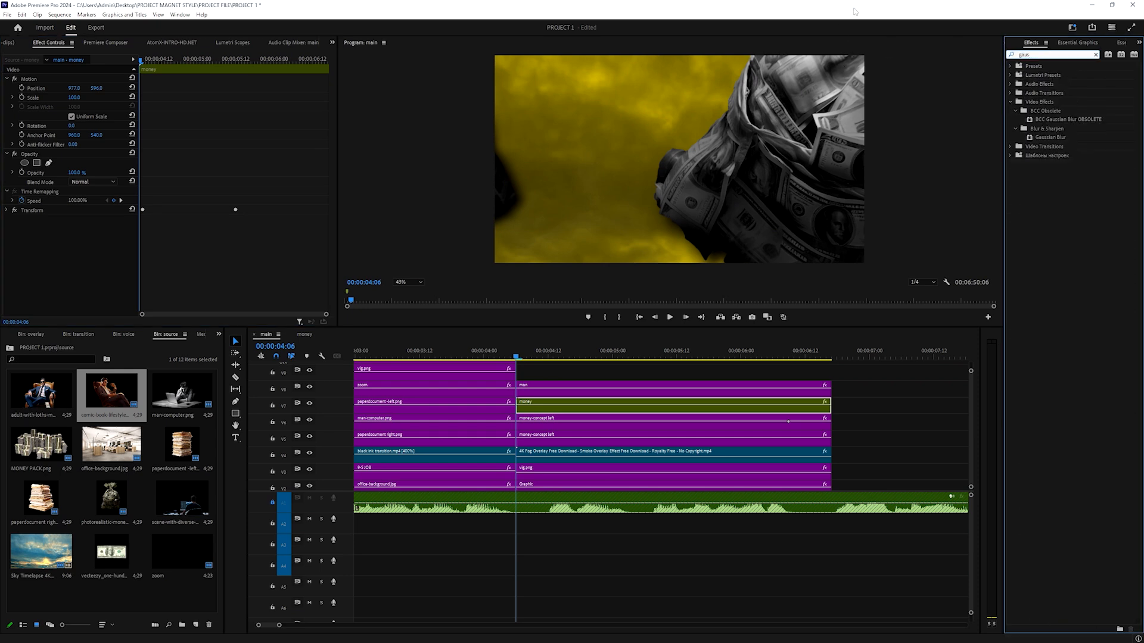
pyautogui.moveTo(1083, 138); pyautogui.dragTo(543, 412)
pyautogui.click(22, 237)
# Add a second Blurriness keyframe at 00:00:05:09, raise the blur at the clip's start, and play the result
pyautogui.press('space')
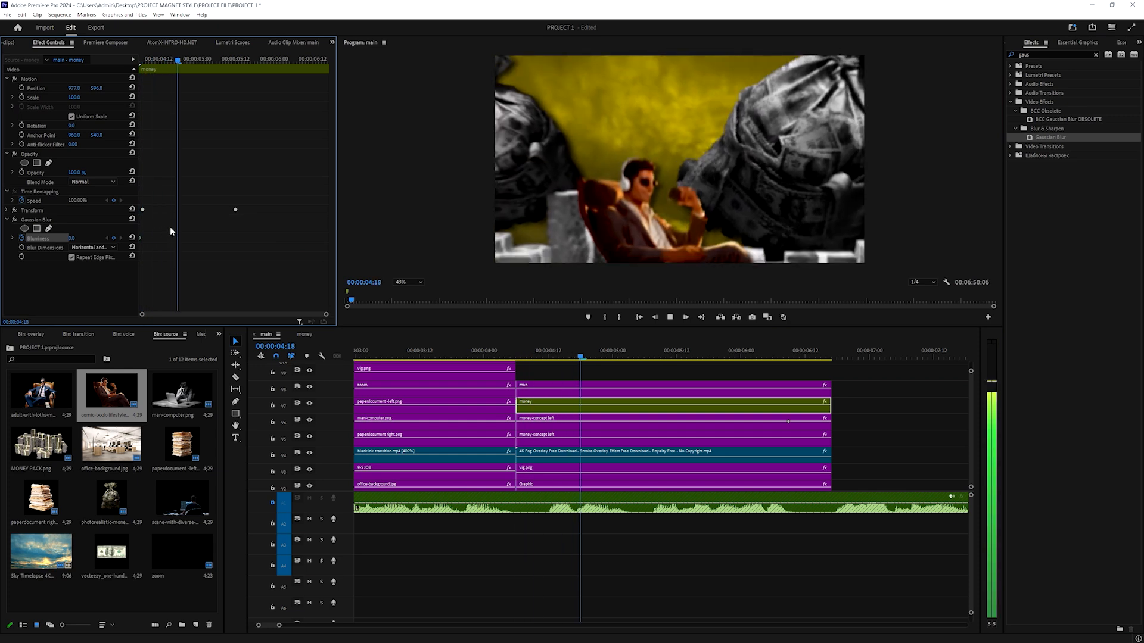
pyautogui.click(114, 237)
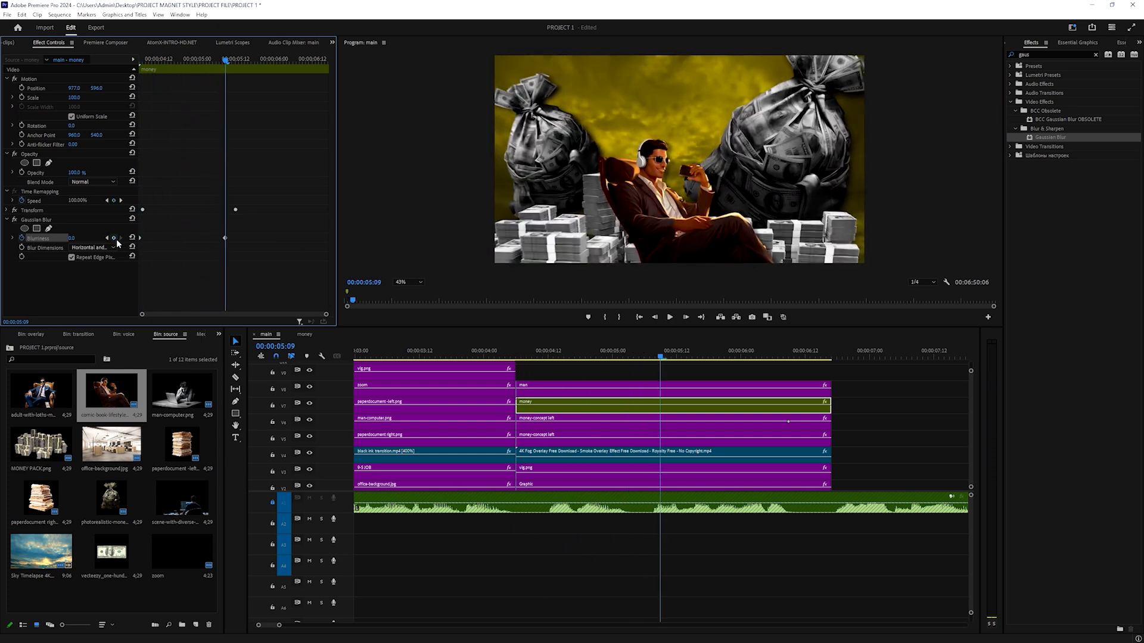
pyautogui.moveTo(222, 61); pyautogui.dragTo(57, 265)
pyautogui.click(74, 238)
pyautogui.write('1.5')
pyautogui.press('Return')
pyautogui.press('space')
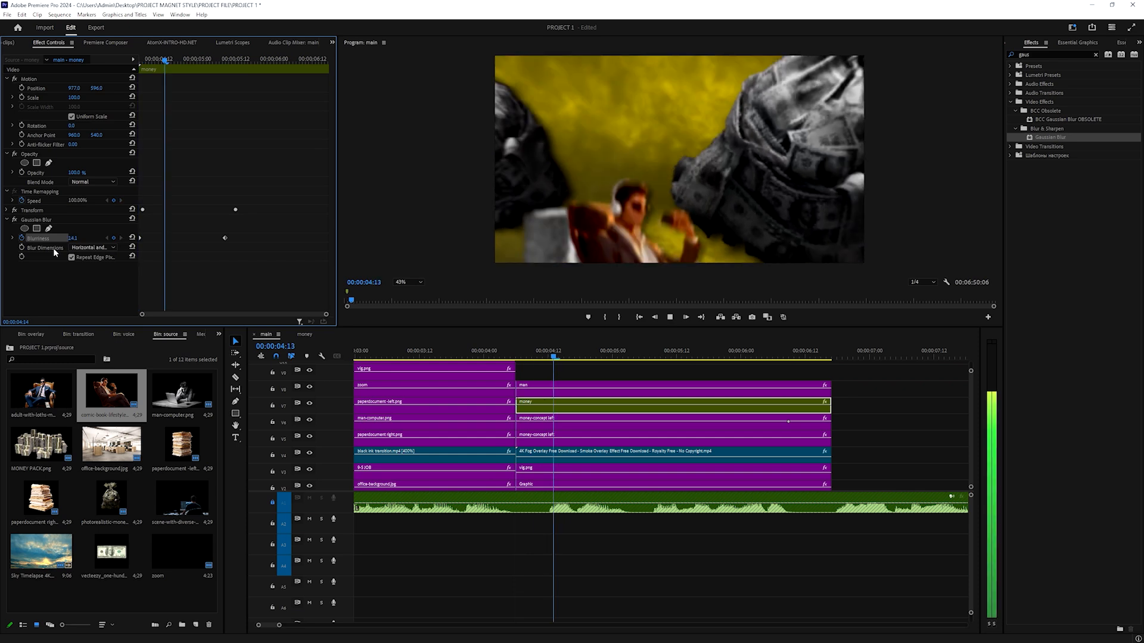
# Set the money clip's Blurriness to 5 at the 00:00:05:09 keyframe
pyautogui.moveTo(222, 58); pyautogui.dragTo(224, 60)
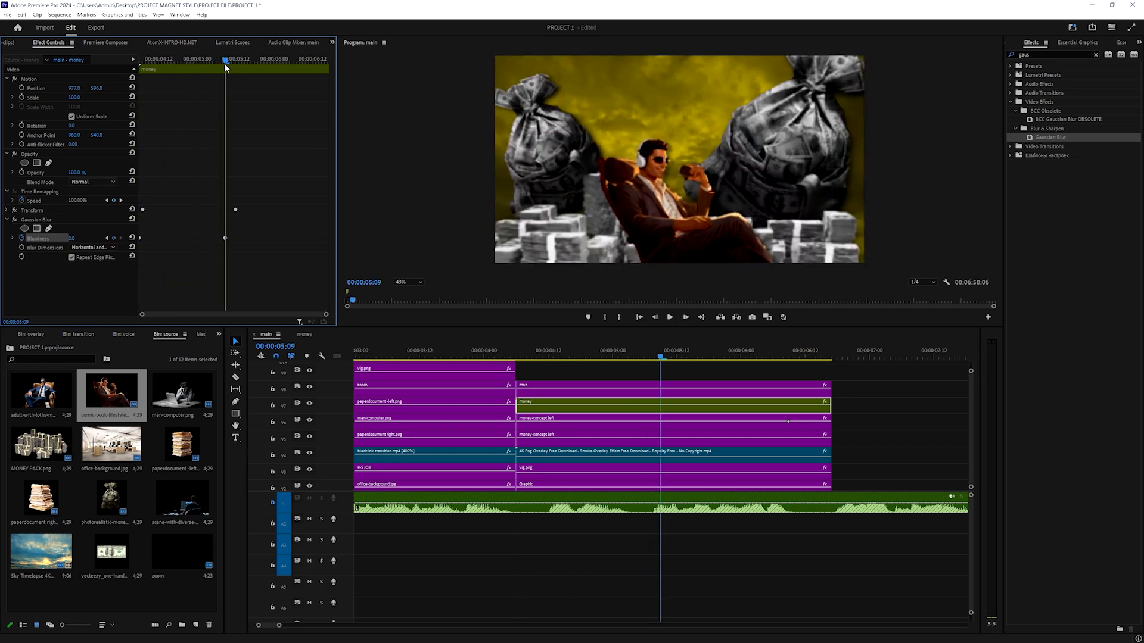
pyautogui.write('5')
pyautogui.press('Return')
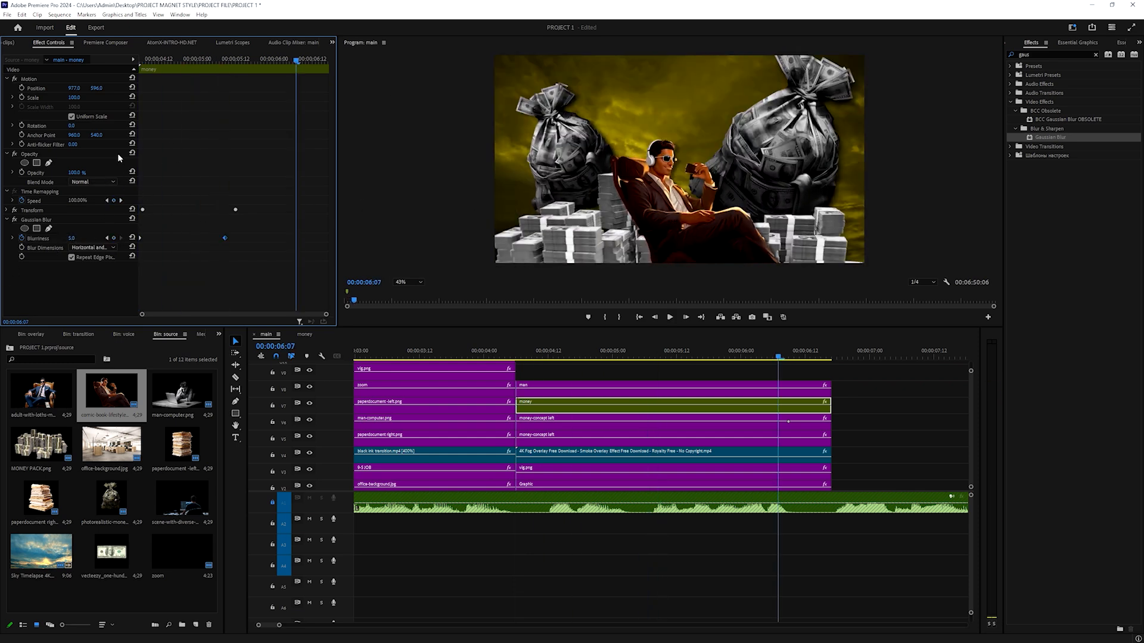
# Set the money clip's Motion Scale to 125 and play back the animation
pyautogui.moveTo(81, 101); pyautogui.dragTo(86, 104)
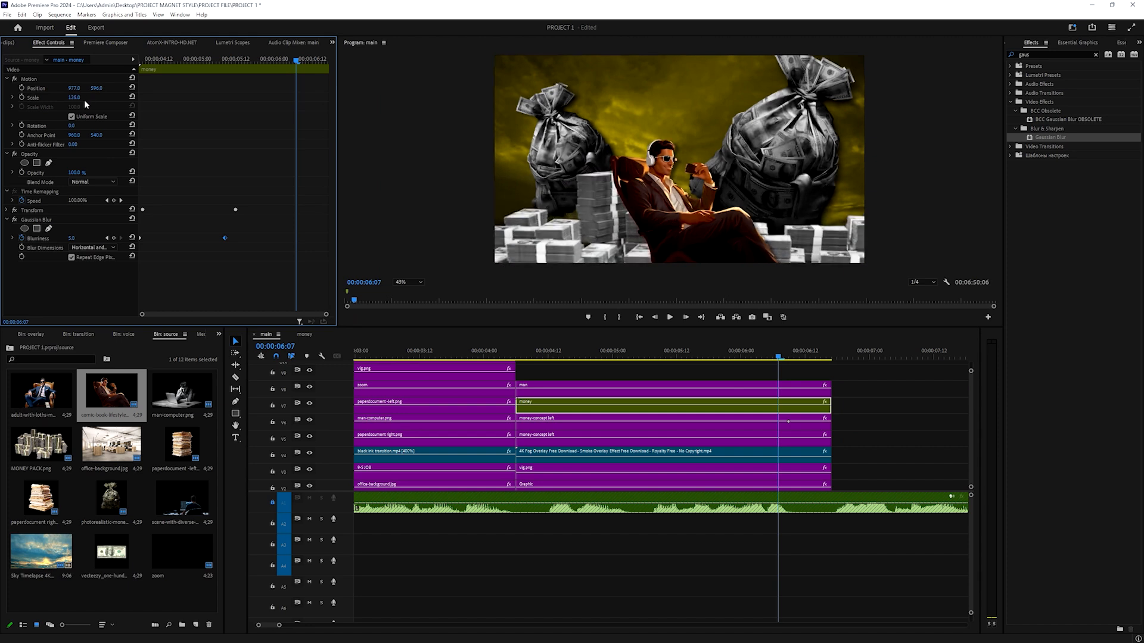
pyautogui.click(245, 60)
pyautogui.press('space')
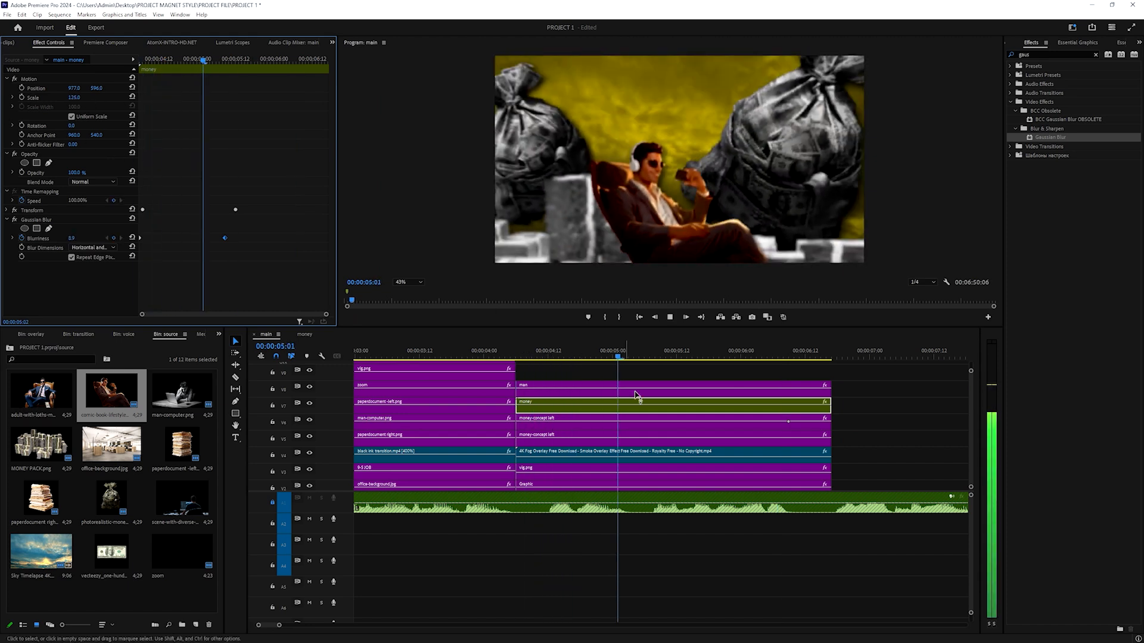
pyautogui.press('space')
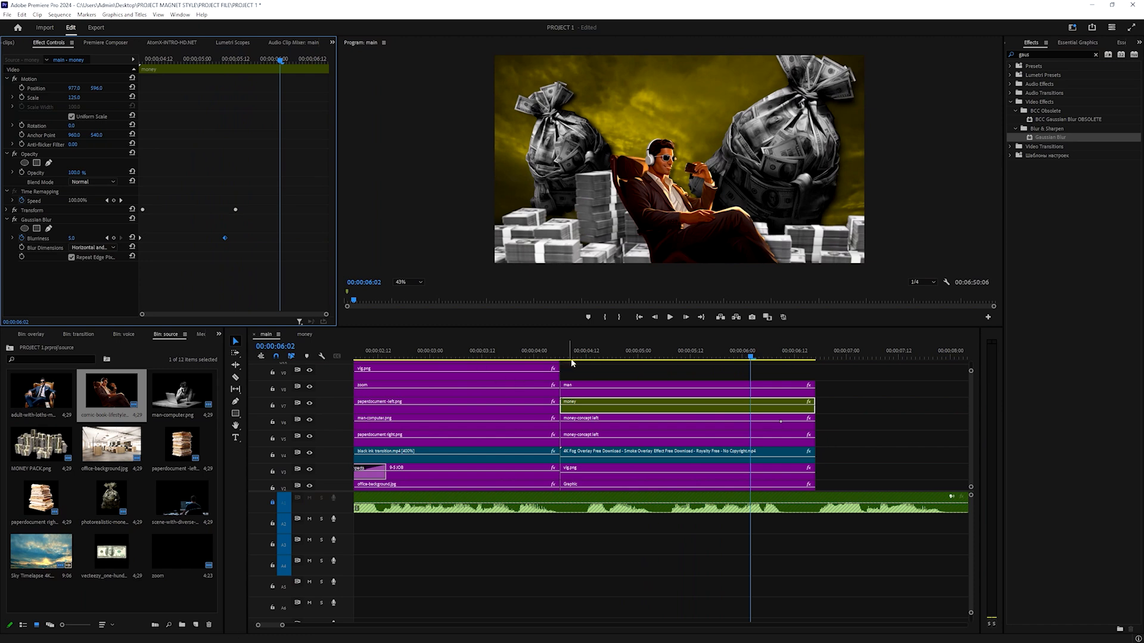
# Copy the keyframed Gaussian Blur from the money clip onto the man clip, aligned to its start
pyautogui.click(53, 222)
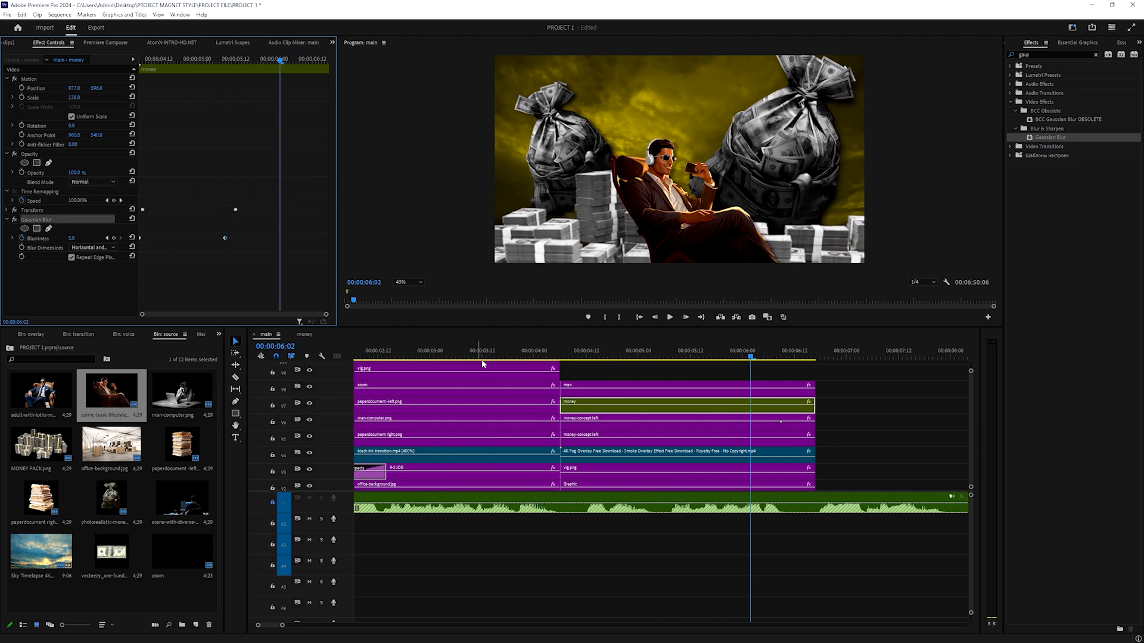
pyautogui.click(582, 388)
pyautogui.click(561, 355)
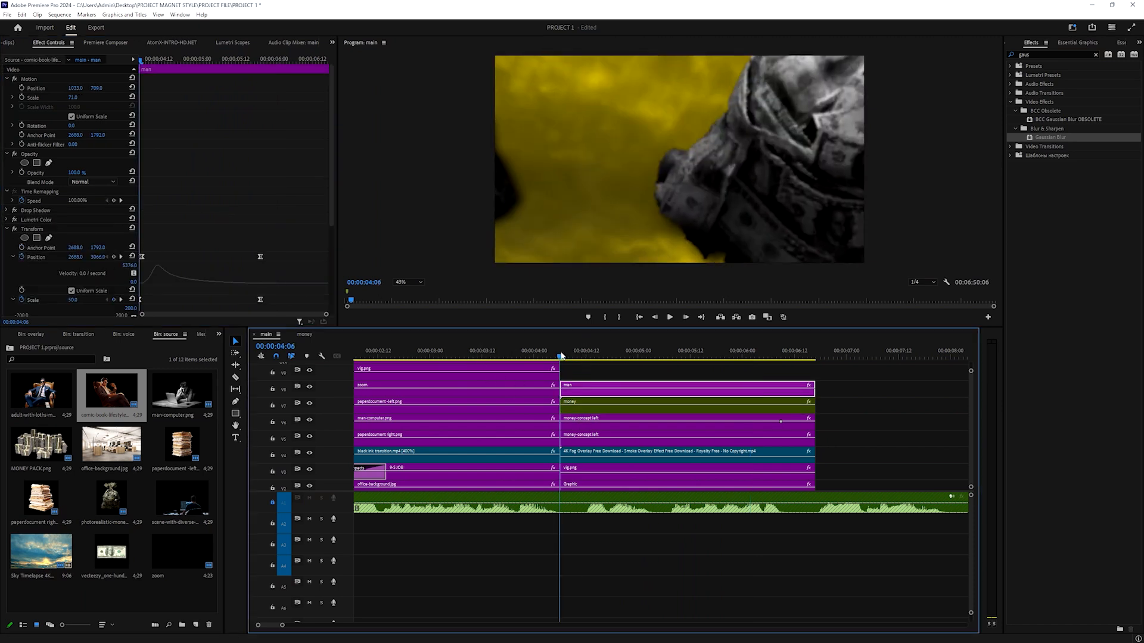
pyautogui.scroll(-5, 194, 199)
pyautogui.scroll(-1, 215, 227)
pyautogui.press('space')
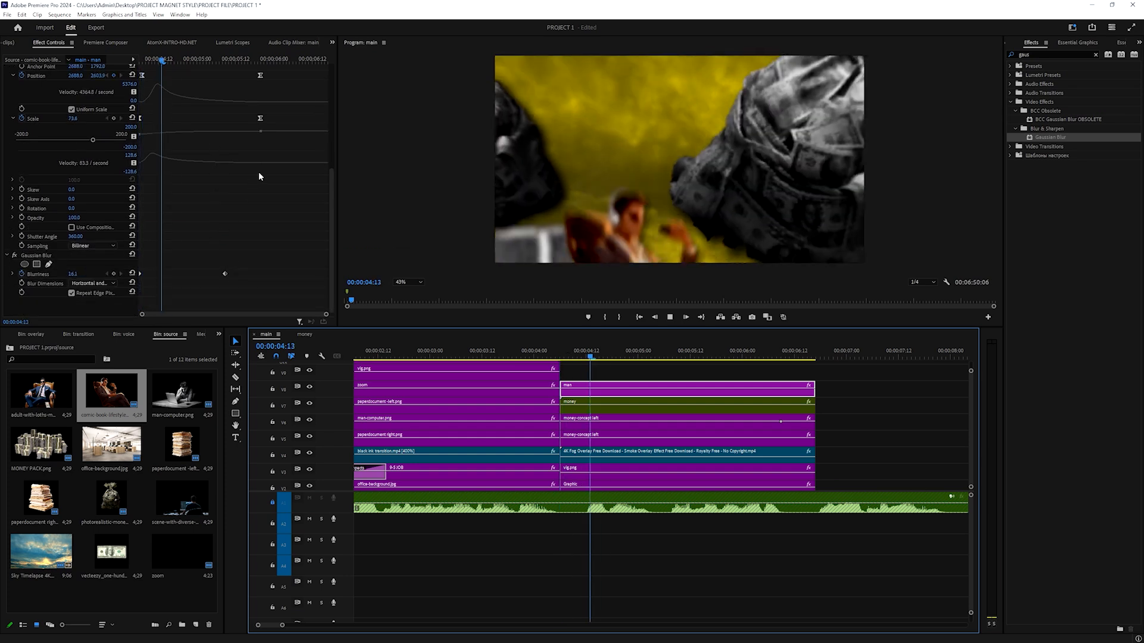
# Set the man clip's Blurriness to 0 at the 00:00:05:09 keyframe and play back the result
pyautogui.click(225, 59)
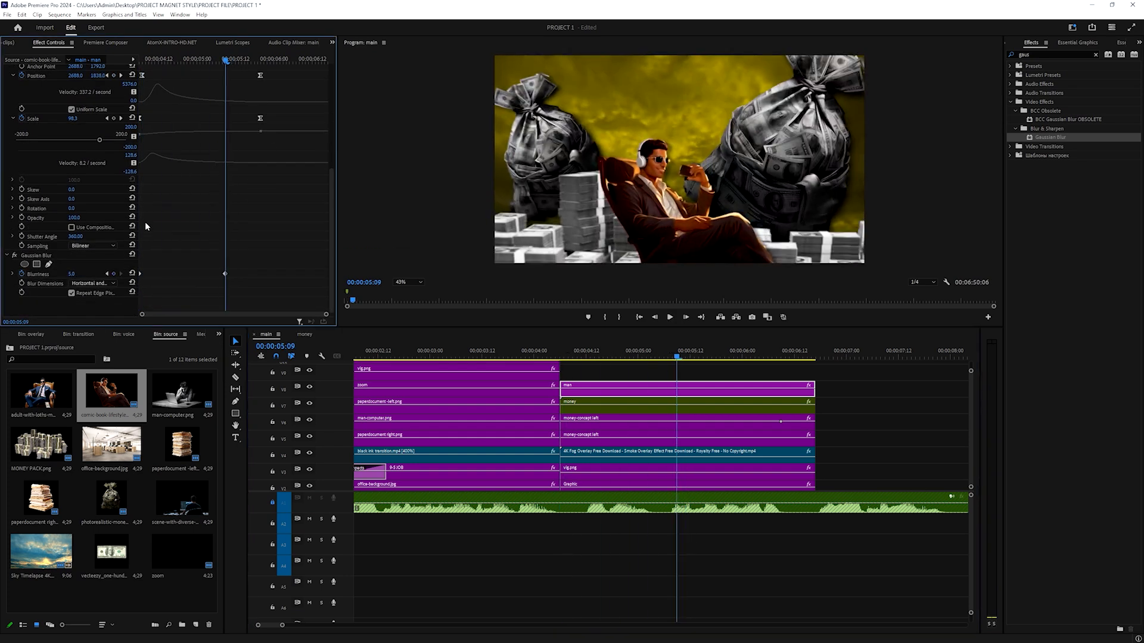
pyautogui.click(77, 272)
pyautogui.press('Return')
pyautogui.press('space')
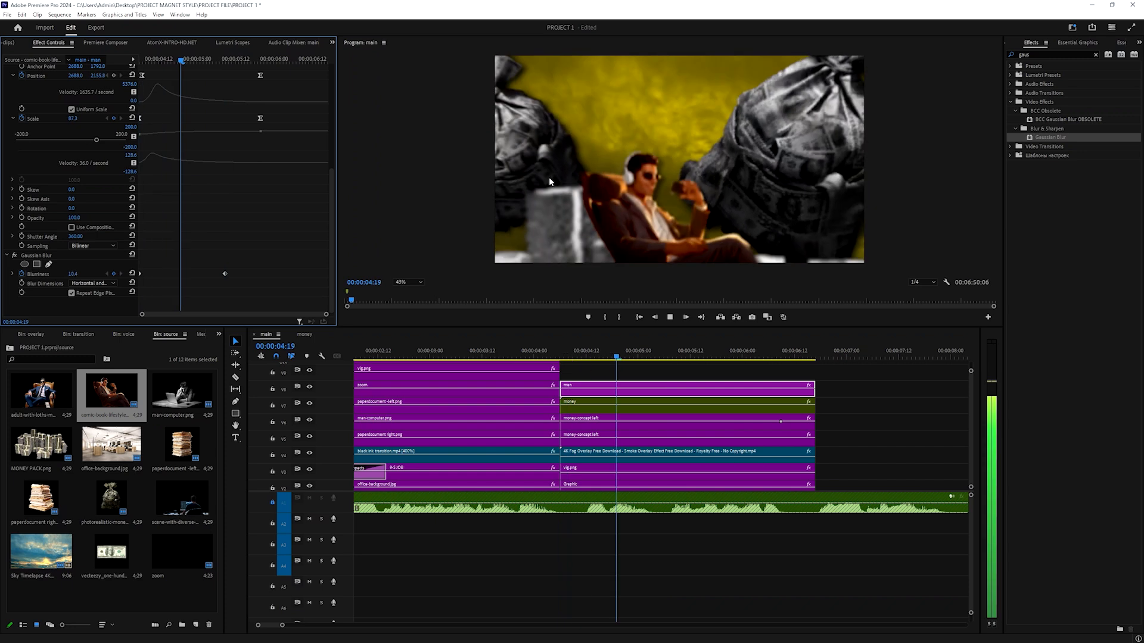
pyautogui.press('space')
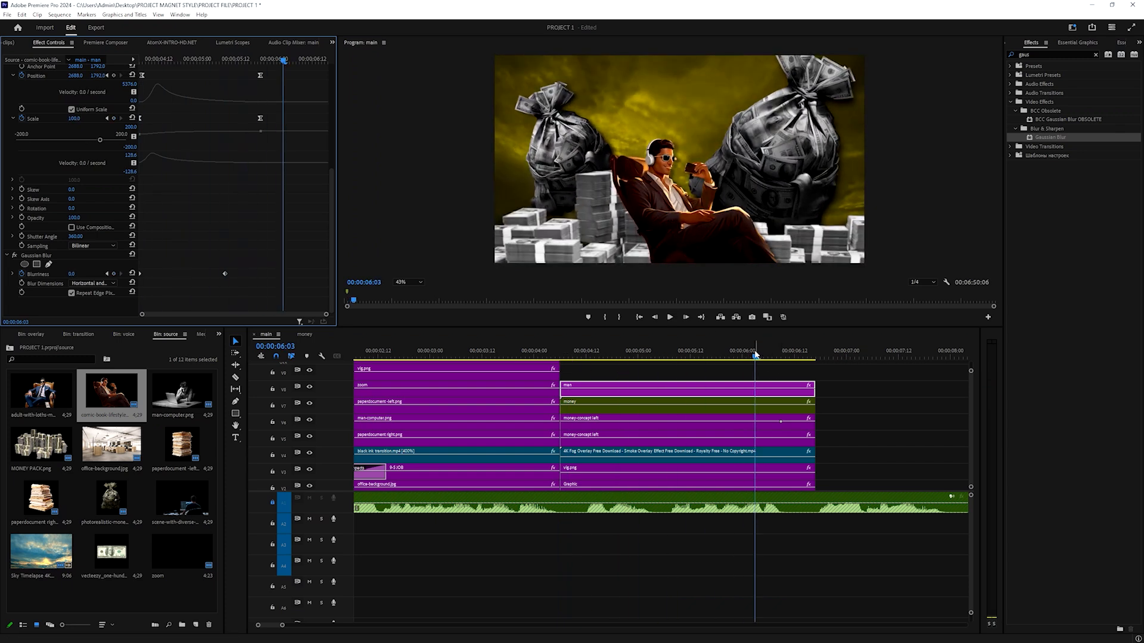
# Copy the Transform effect from the money clip onto the upper money-concept left clip at its start and expand its settings
pyautogui.click(599, 409)
pyautogui.click(49, 213)
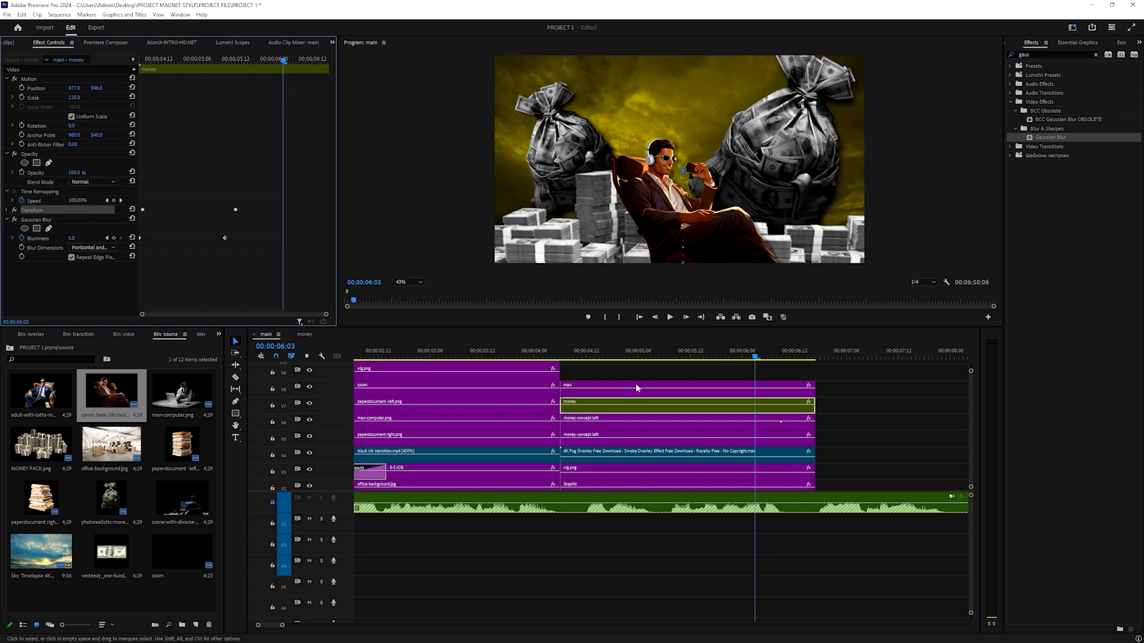
pyautogui.click(575, 423)
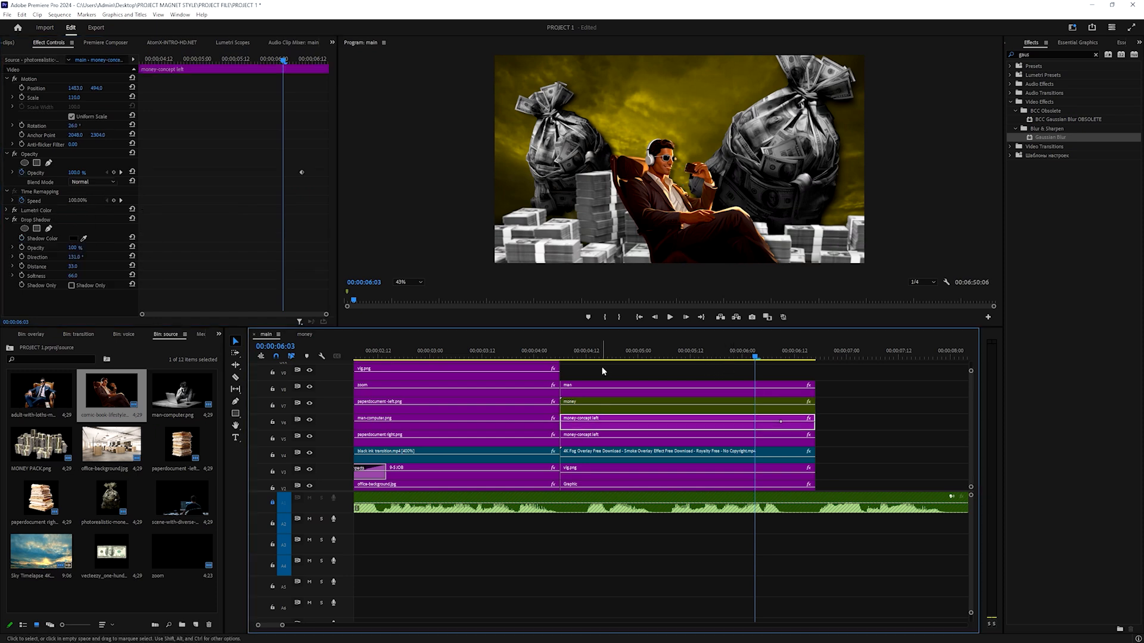
pyautogui.click(564, 358)
pyautogui.press('Left')
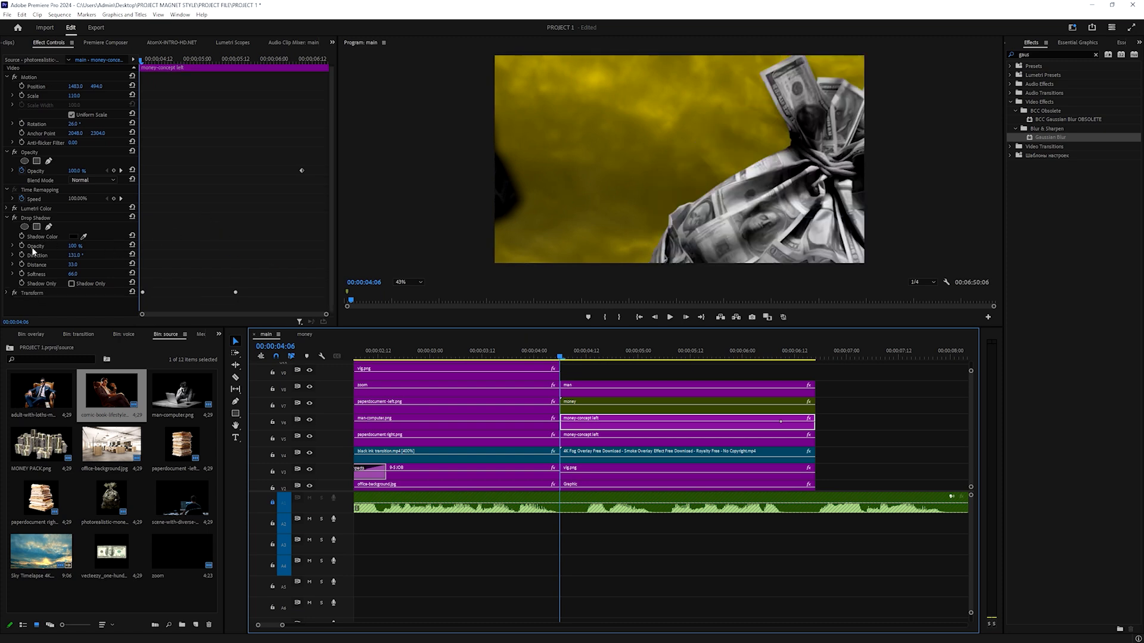
pyautogui.click(5, 295)
pyautogui.click(7, 292)
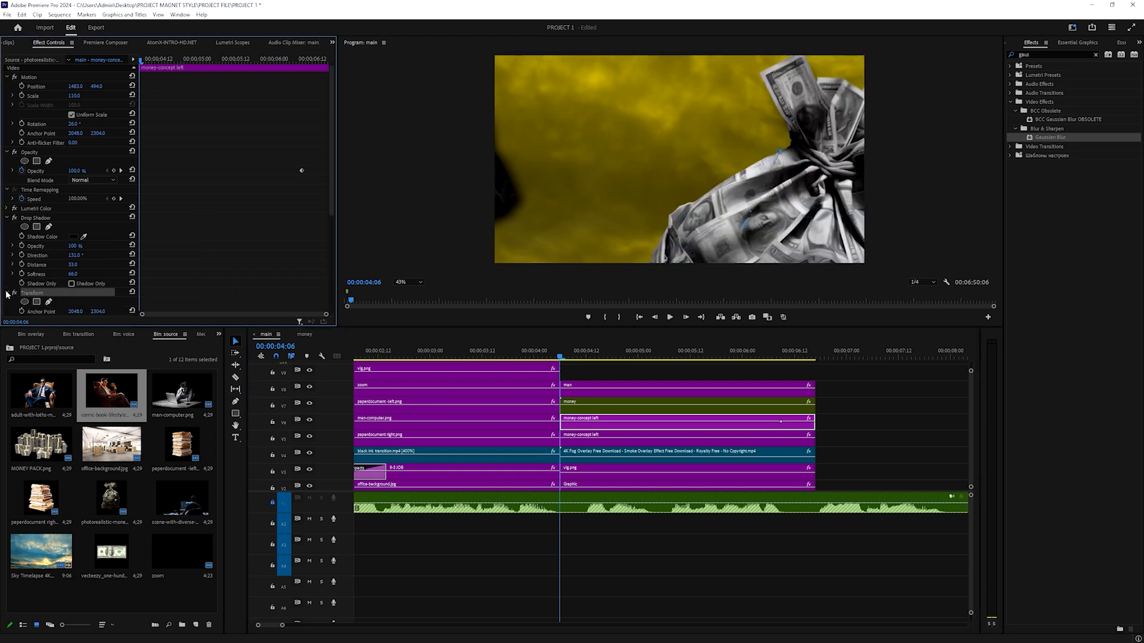
# Reset the pasted Transform effect to its defaults, clearing its Position keyframes
pyautogui.scroll(-2, 8, 295)
pyautogui.click(6, 165)
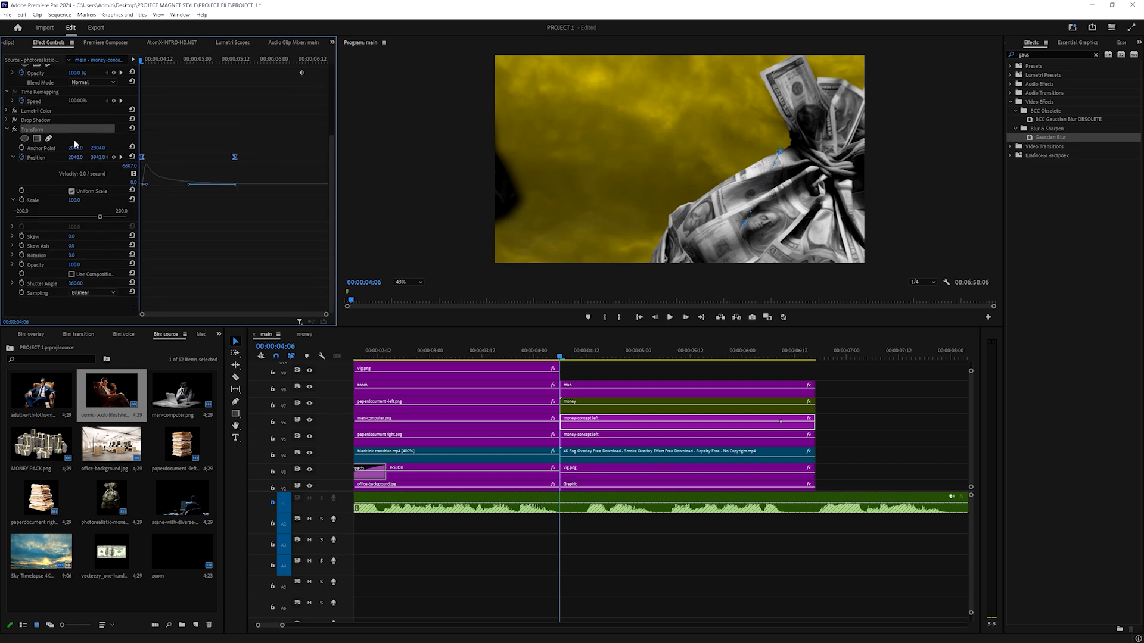
pyautogui.press('Delete')
pyautogui.click(23, 157)
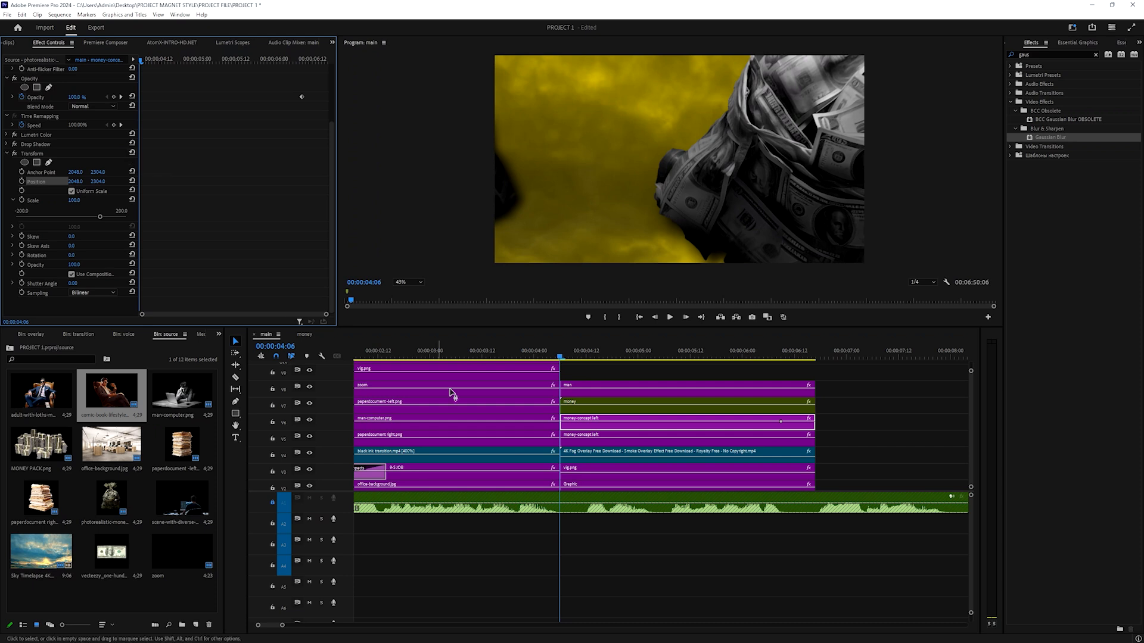
# Keyframe the Transform Position at 00:00:05:15, set it to 513, 57 at the clip's start, and preview the motion
pyautogui.press('space')
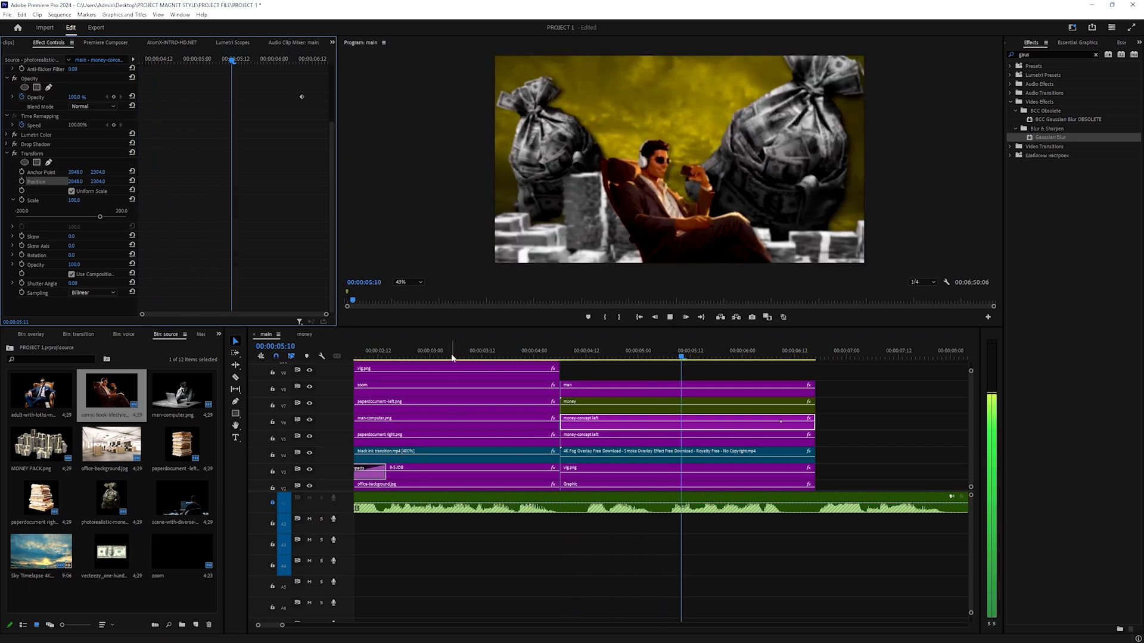
pyautogui.press('space')
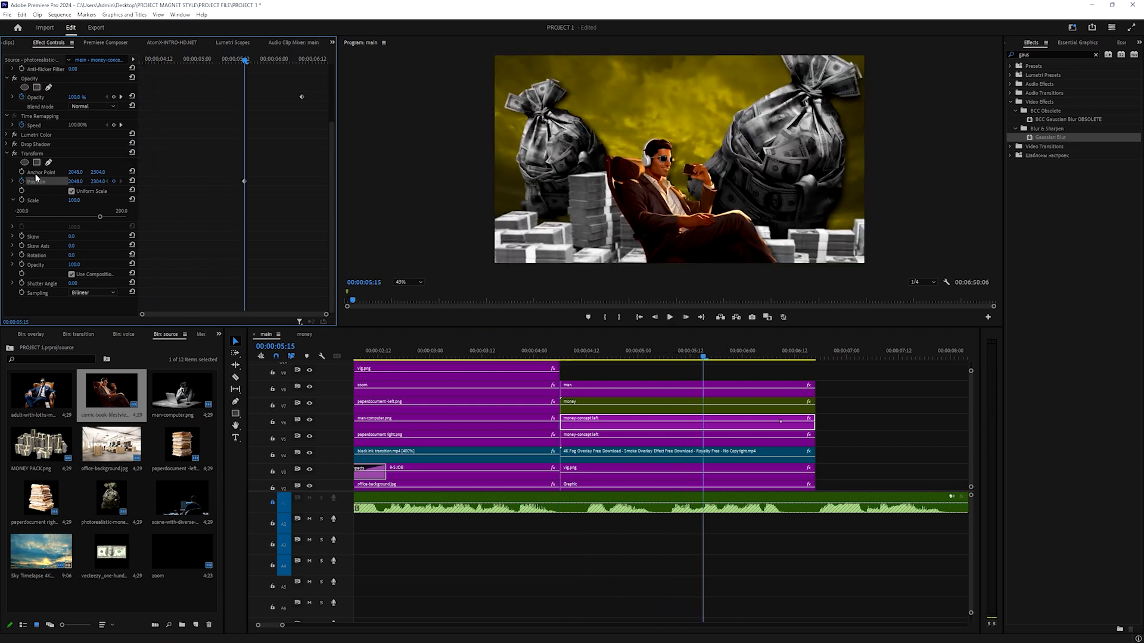
pyautogui.press('Up')
pyautogui.moveTo(98, 181); pyautogui.dragTo(77, 192)
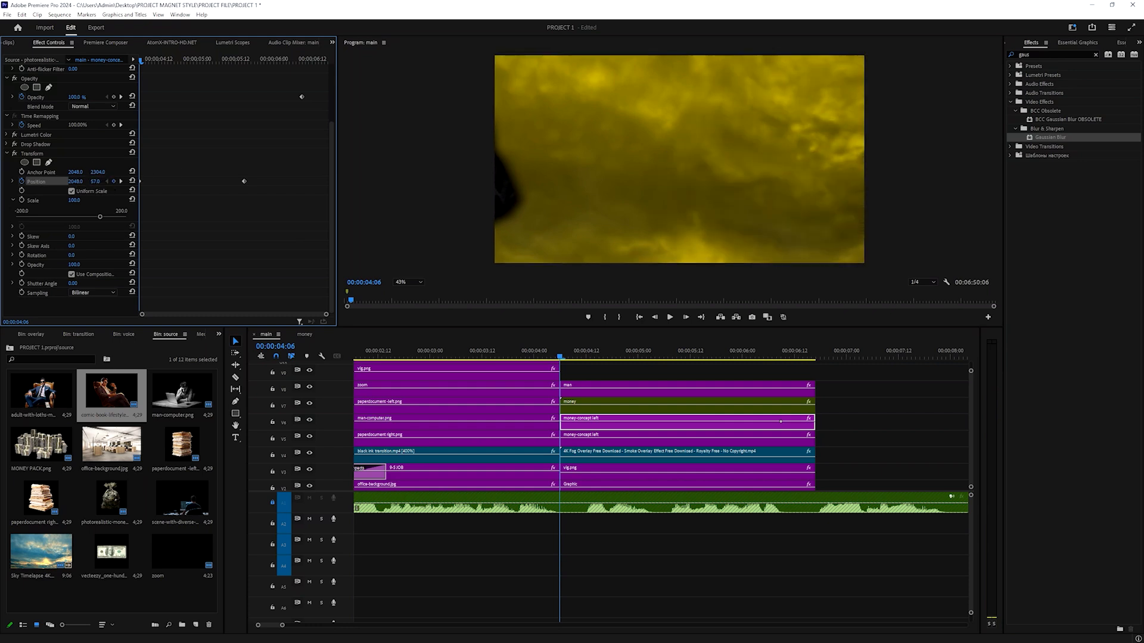
pyautogui.press('space')
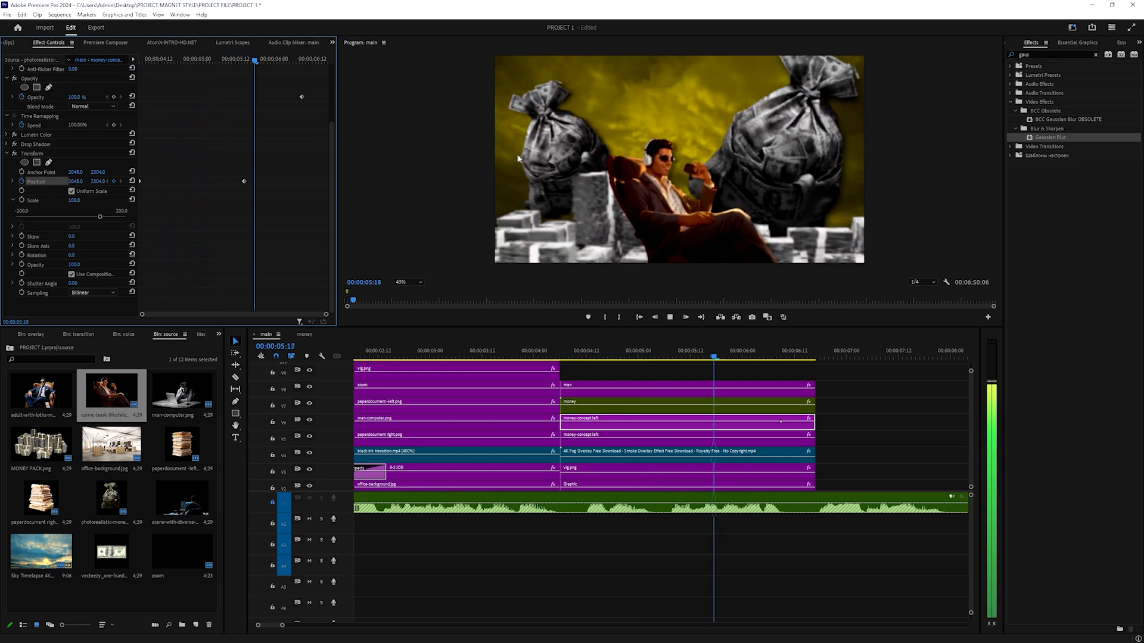
pyautogui.press('space')
# Ease the Transform Position keyframes and reshape the velocity curve to peak early, previewing the motion
pyautogui.rightClick(243, 182)
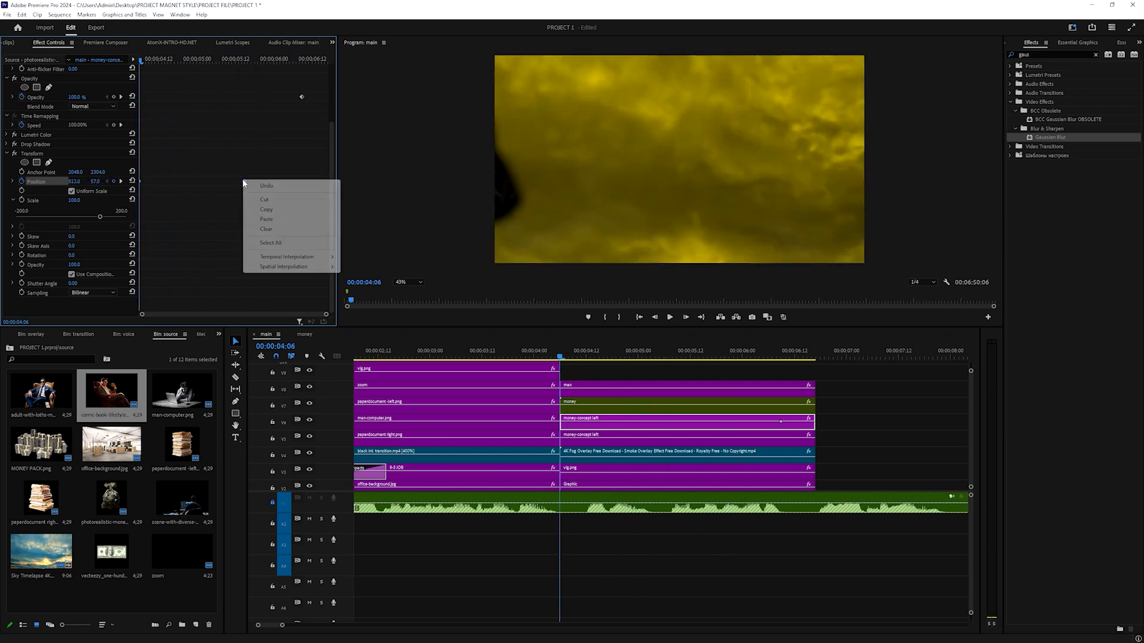
pyautogui.click(294, 236)
pyautogui.rightClick(245, 183)
pyautogui.moveTo(292, 259)
pyautogui.click(367, 321)
pyautogui.moveTo(227, 207); pyautogui.dragTo(162, 209)
pyautogui.press('space')
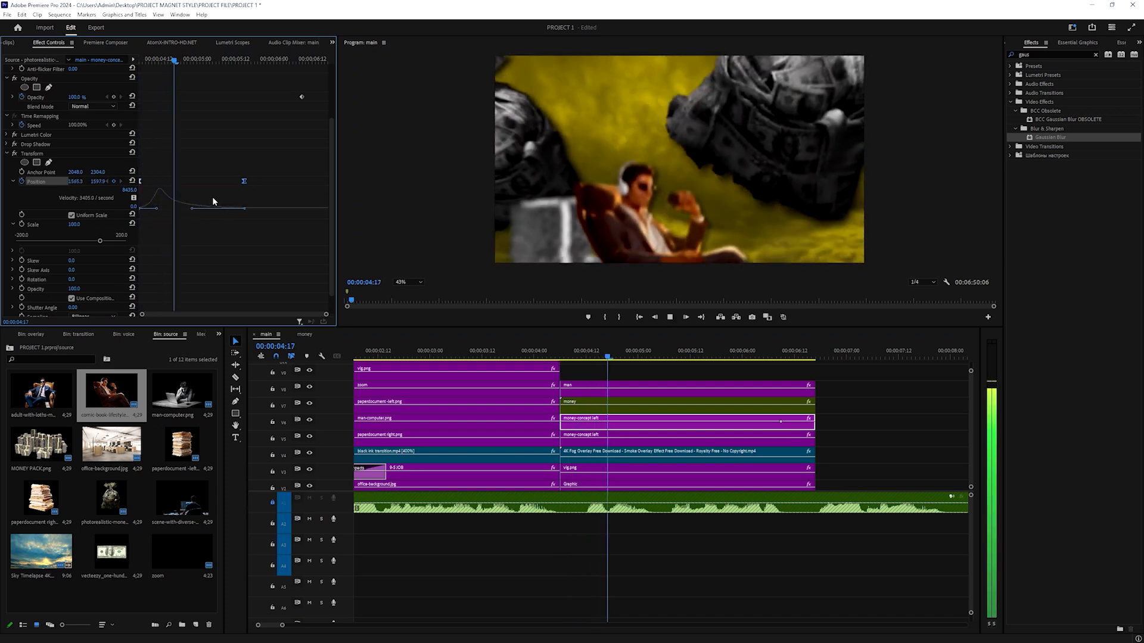
pyautogui.press('space')
# Move the final Transform Position keyframe close to the clip's end and widen the keyframe area
pyautogui.moveTo(244, 182); pyautogui.dragTo(274, 183)
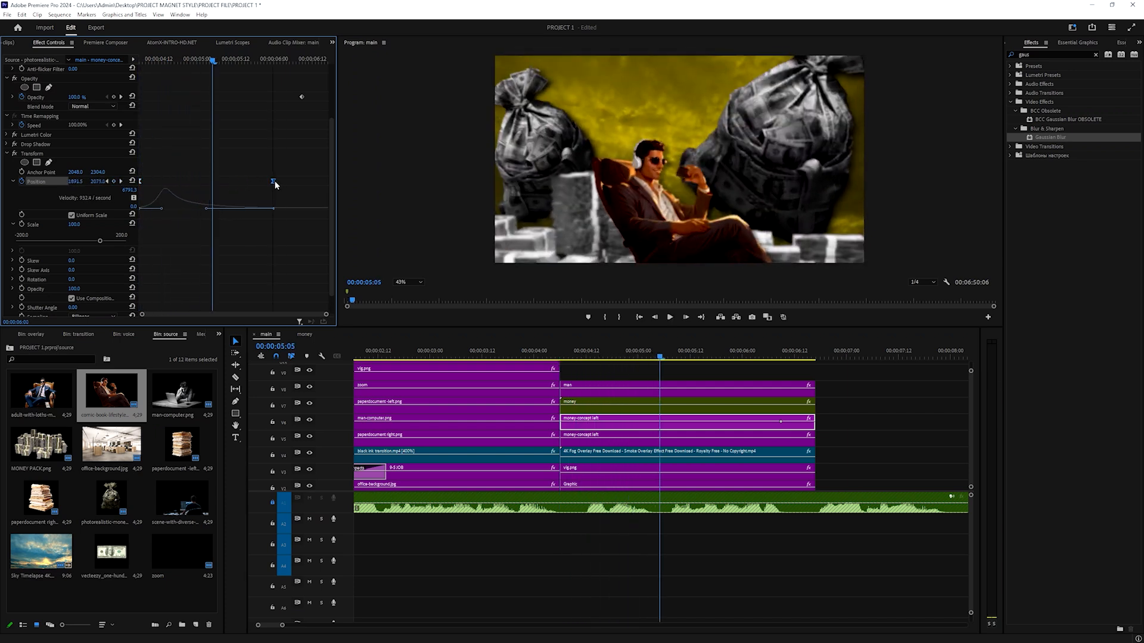
pyautogui.click(143, 59)
pyautogui.press('space')
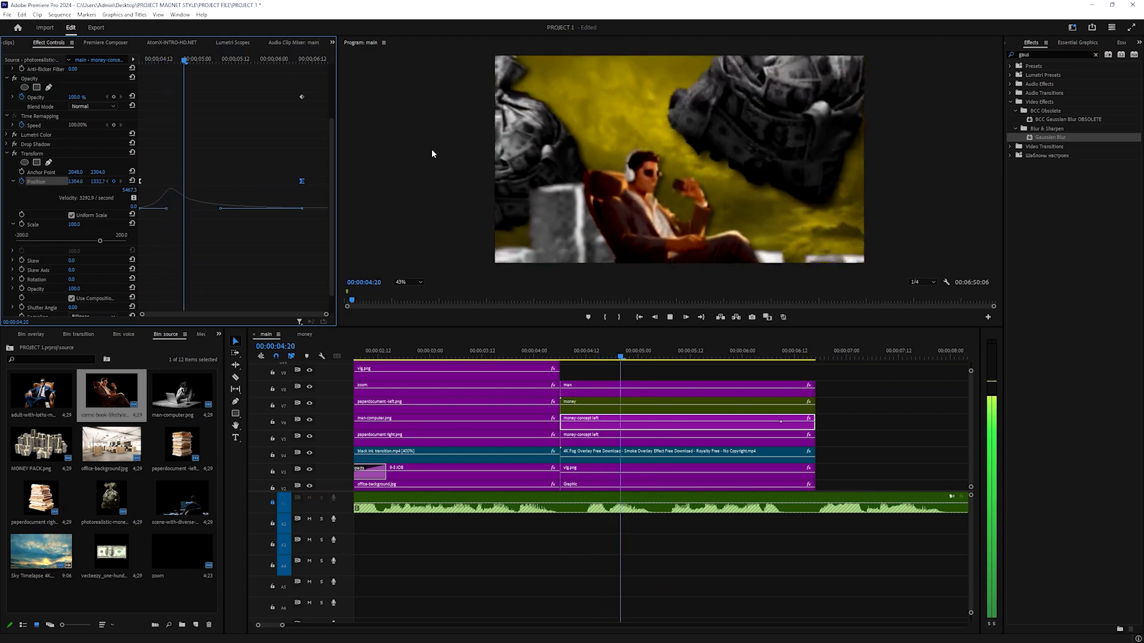
pyautogui.press('space')
pyautogui.moveTo(336, 147); pyautogui.dragTo(406, 184)
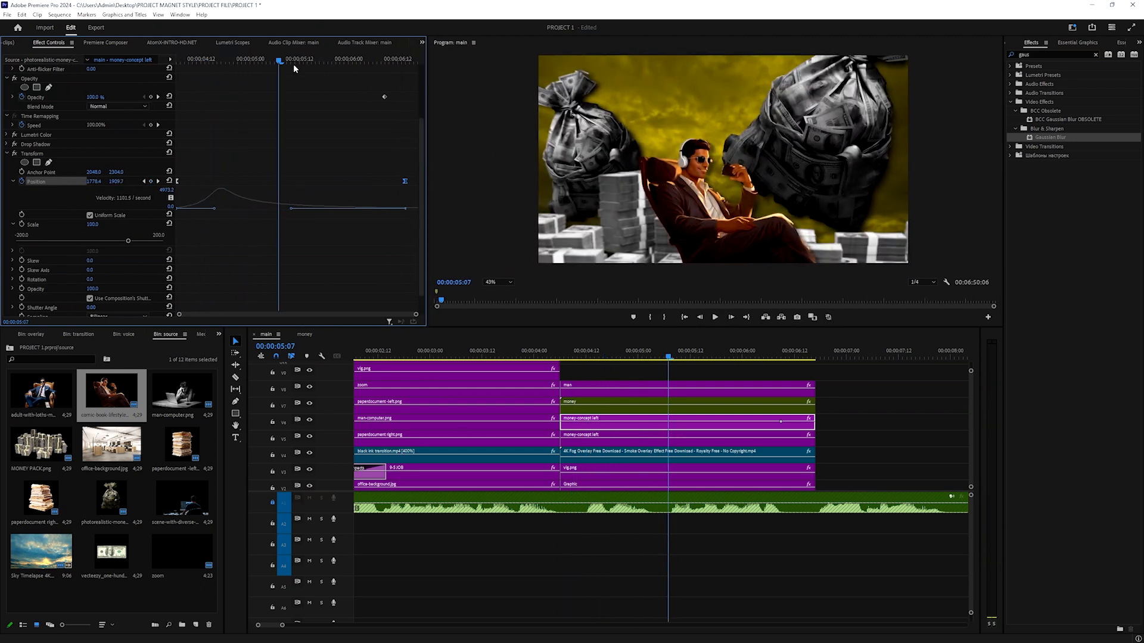
# Shorten the starting Position keyframe's velocity handle for a faster initial movement and play the result
pyautogui.moveTo(279, 61); pyautogui.dragTo(112, 76)
pyautogui.click(221, 210)
pyautogui.moveTo(215, 210); pyautogui.dragTo(194, 208)
pyautogui.press('space')
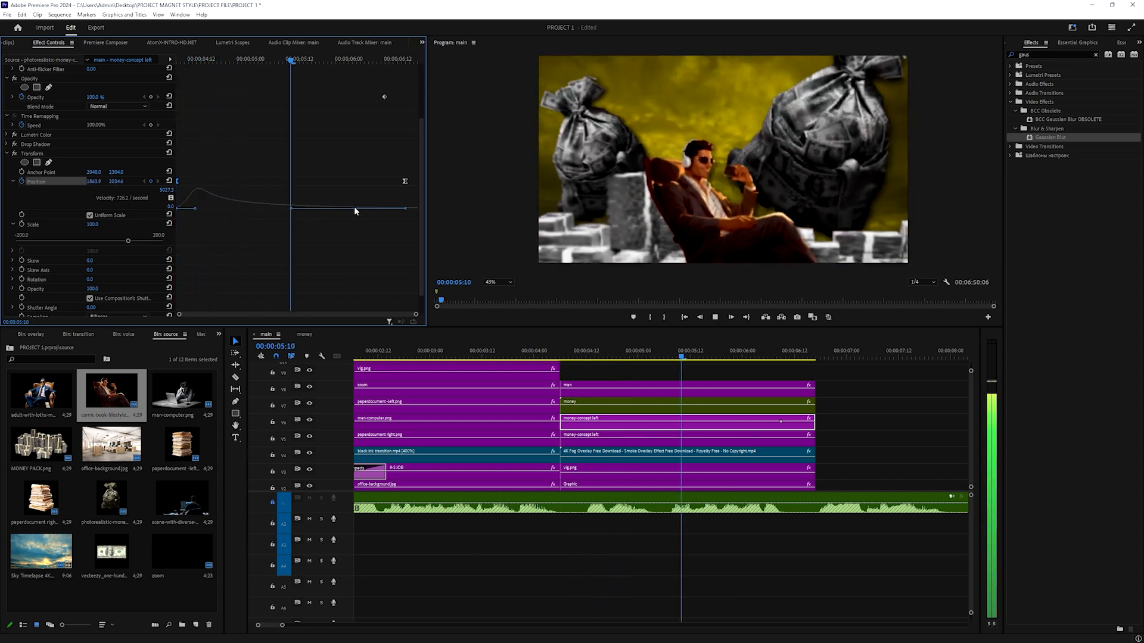
pyautogui.press('space')
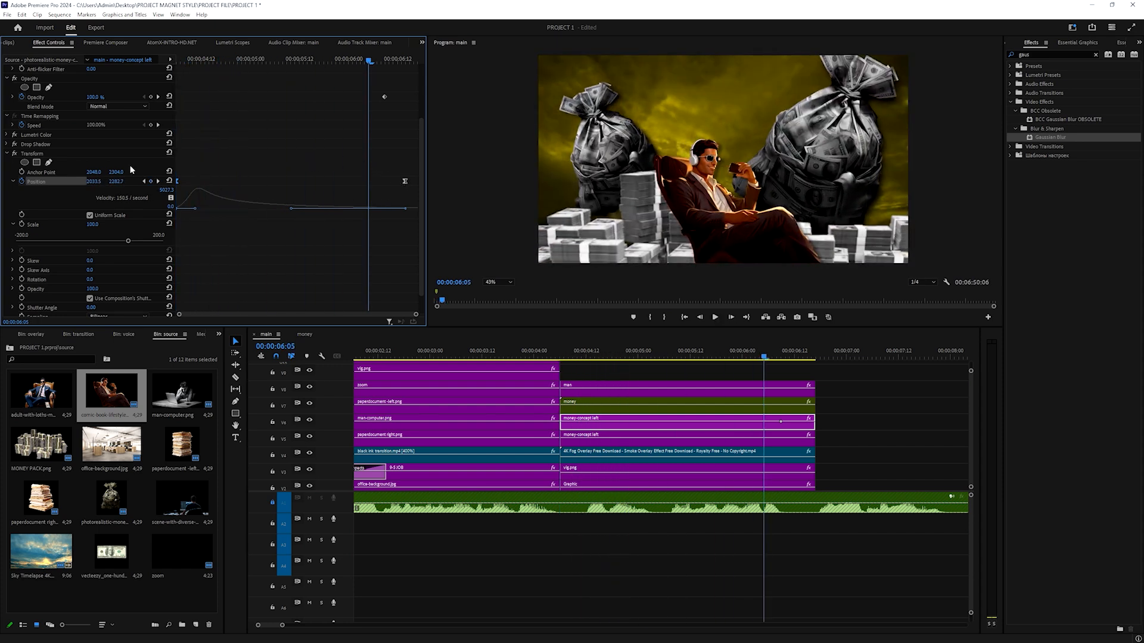
# Rename the larger money-bag clip above money-concept left as money-concept right
pyautogui.click(34, 155)
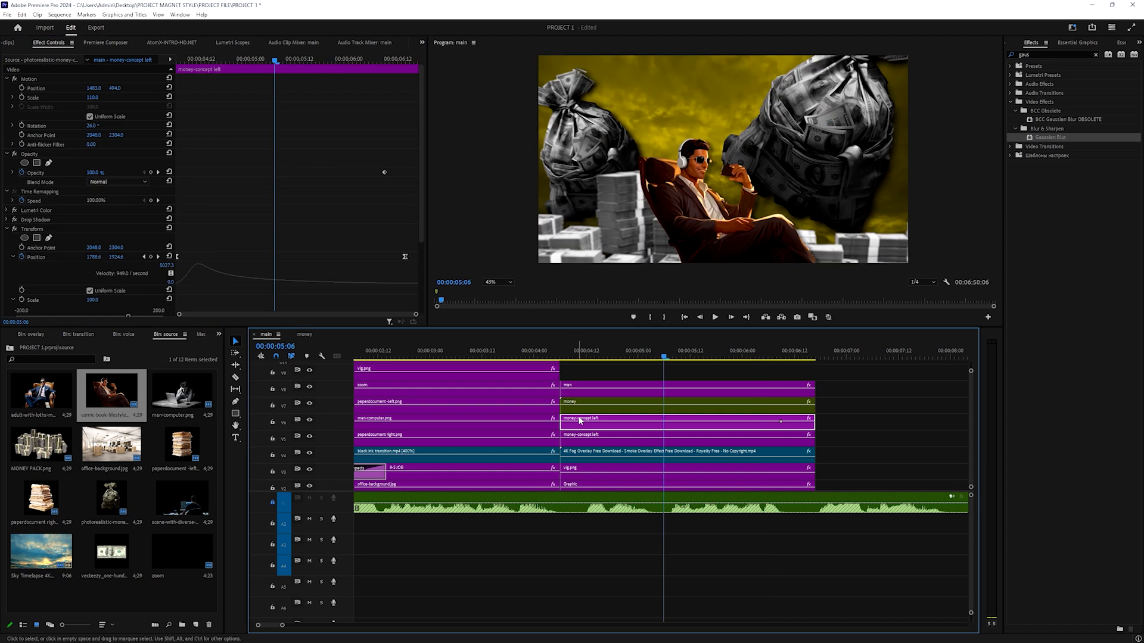
pyautogui.rightClick(580, 419)
pyautogui.click(623, 604)
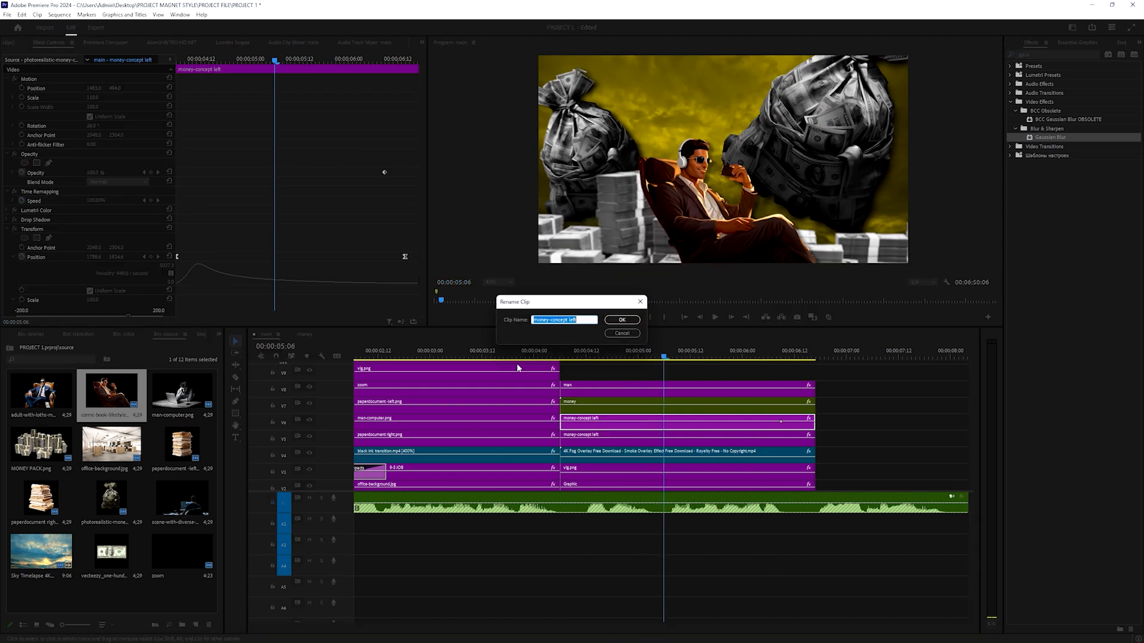
pyautogui.click(577, 320)
pyautogui.write('right')
pyautogui.press('Return')
# Copy the keyframed Gaussian Blur from the money clip to the money-concept right clip and preview it from the start
pyautogui.moveTo(670, 357); pyautogui.dragTo(701, 360)
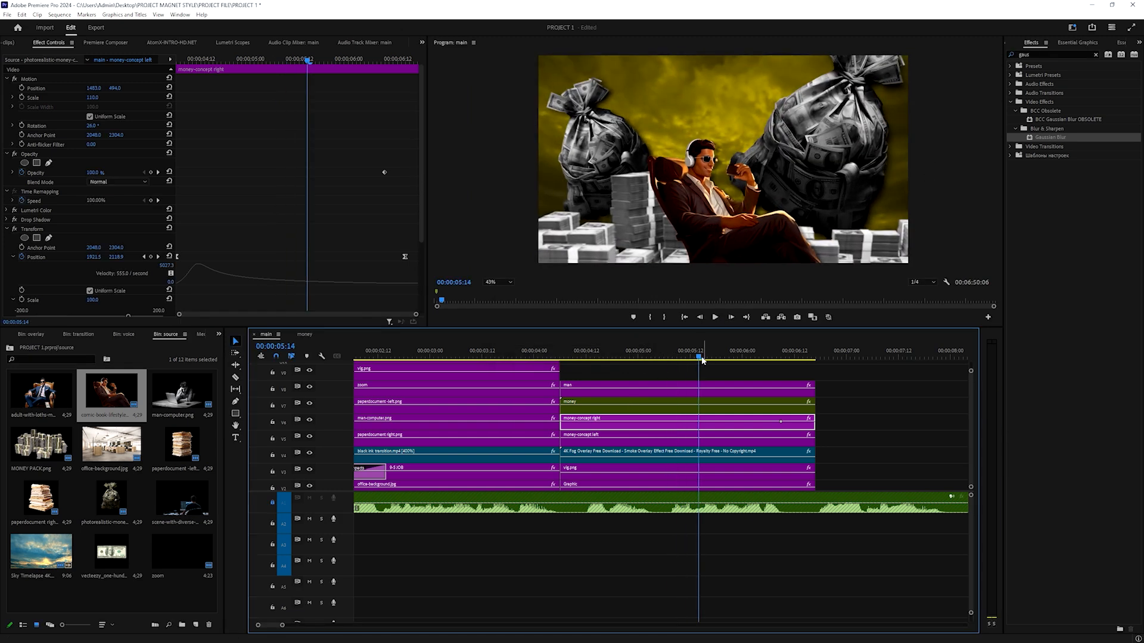
pyautogui.click(594, 407)
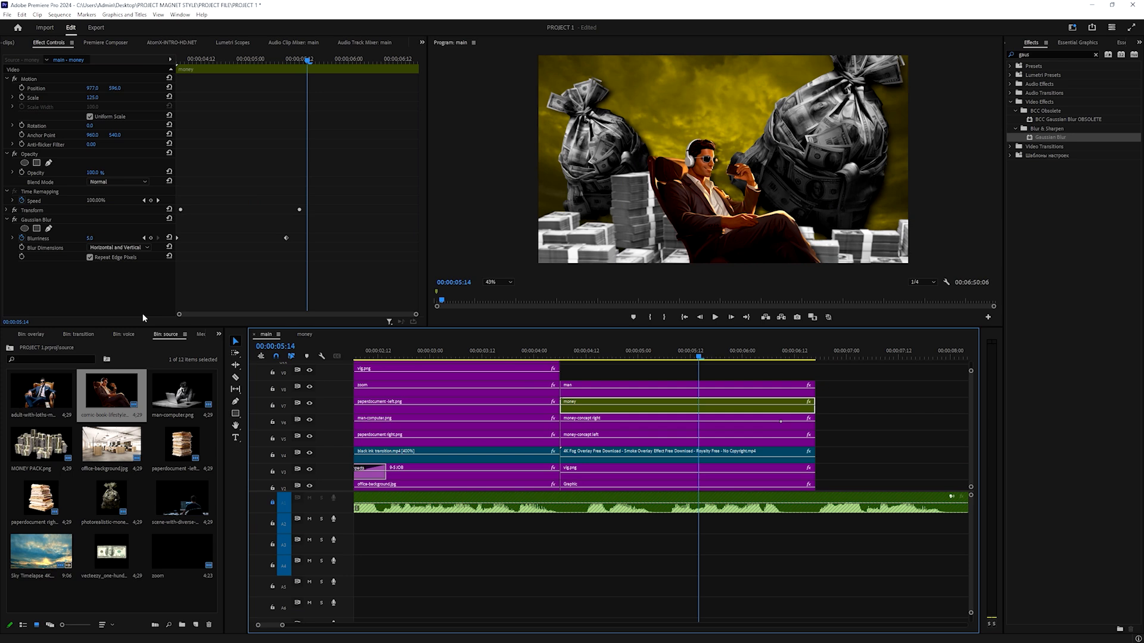
pyautogui.click(51, 218)
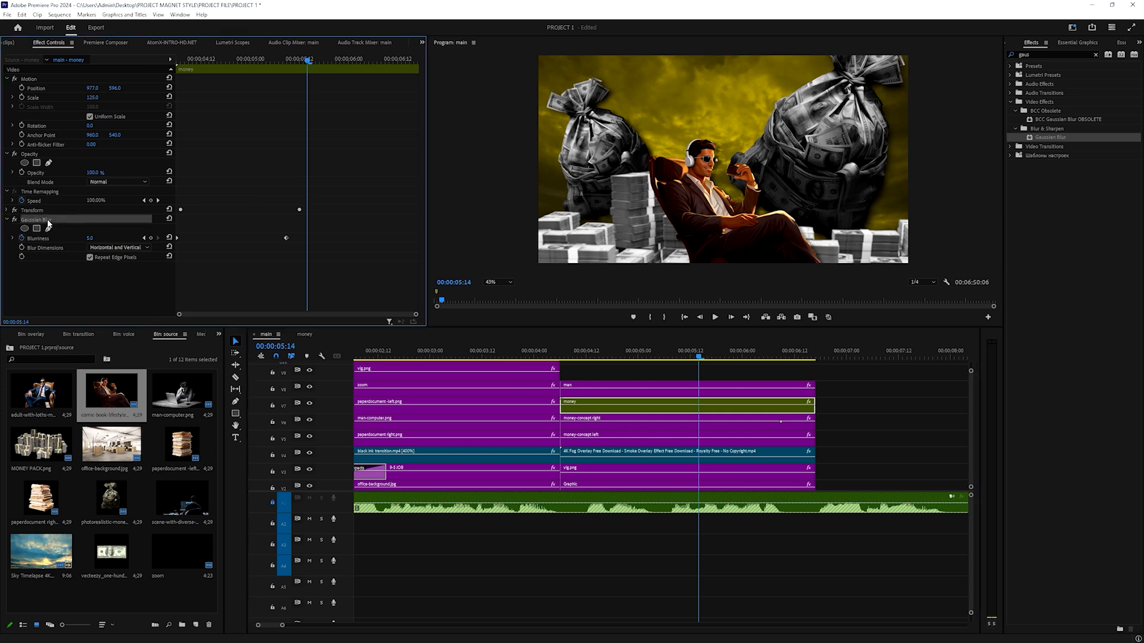
pyautogui.click(594, 438)
pyautogui.click(619, 424)
pyautogui.scroll(-3, 265, 131)
pyautogui.moveTo(299, 60); pyautogui.dragTo(78, 140)
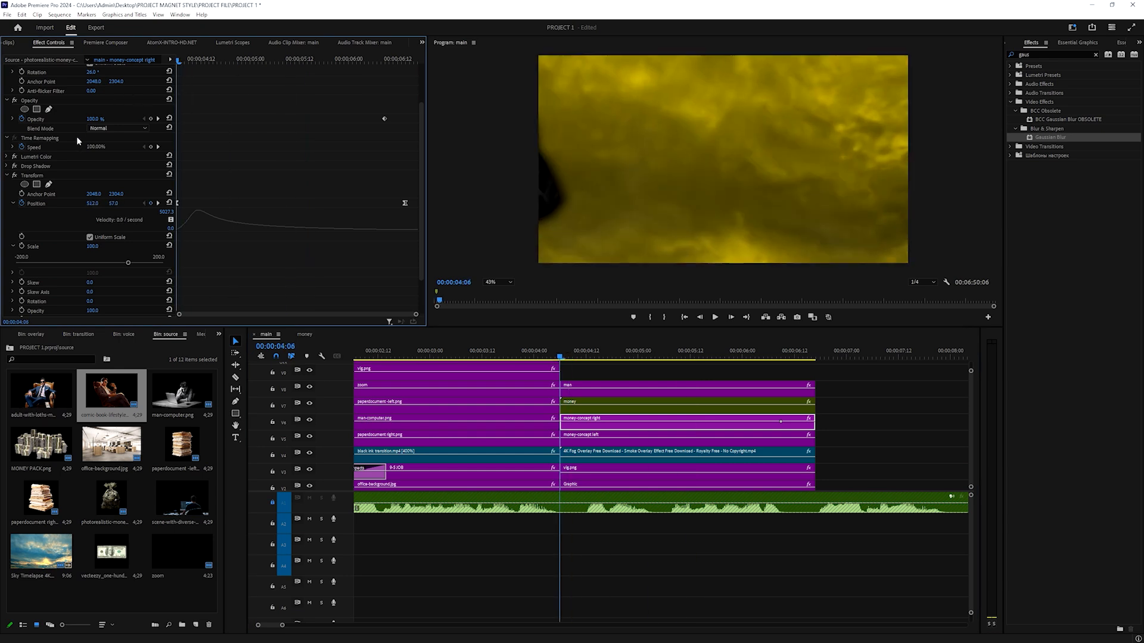
pyautogui.scroll(-3, 191, 236)
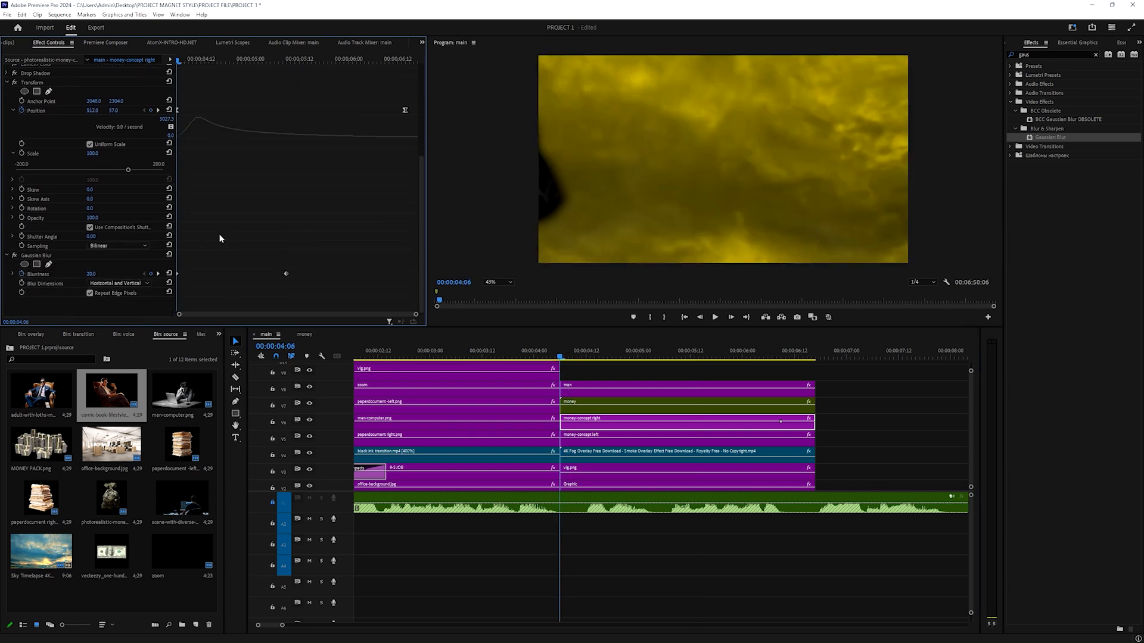
pyautogui.press('space')
# Set the money-concept right clip's Blurriness keyframe at 00:00:05:09 to 10 and preview the blur from the clip's start
pyautogui.click(287, 60)
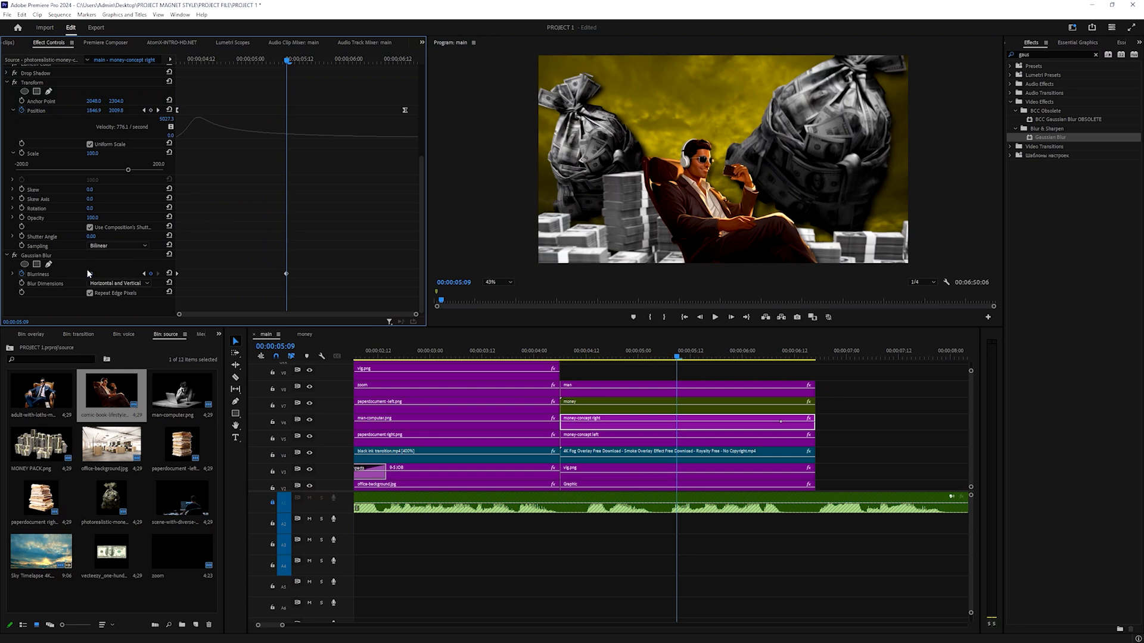
pyautogui.click(286, 273)
pyautogui.click(93, 274)
pyautogui.write('10')
pyautogui.press('Return')
pyautogui.moveTo(288, 60); pyautogui.dragTo(140, 107)
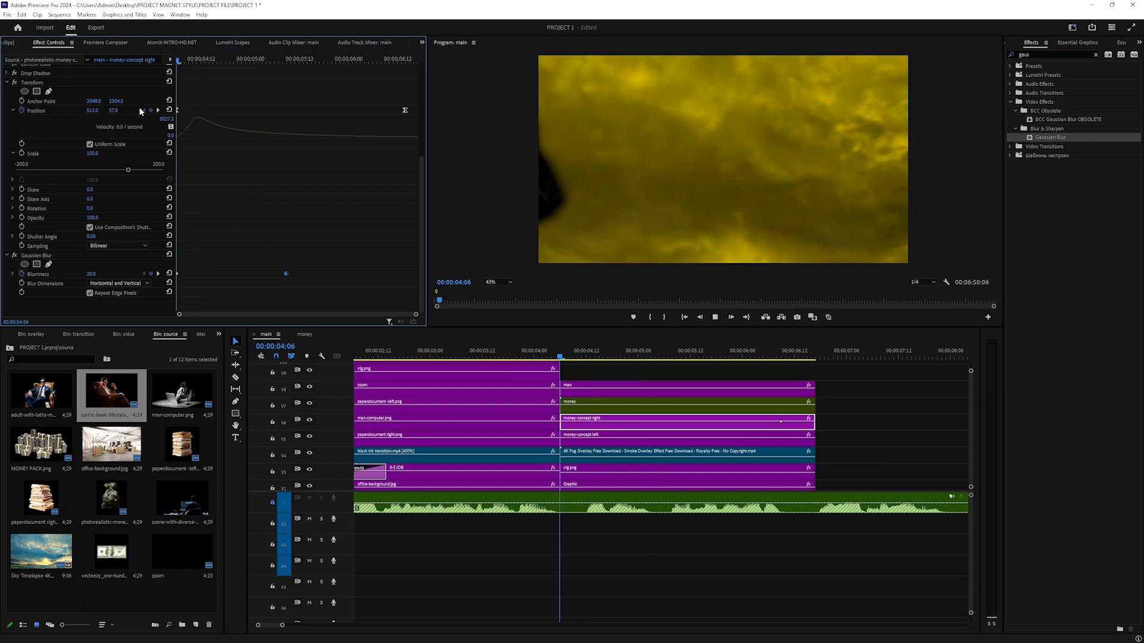
pyautogui.press('space')
pyautogui.press('space')
pyautogui.press('Right')
pyautogui.press('Right')
pyautogui.press('Right')
pyautogui.press('Right')
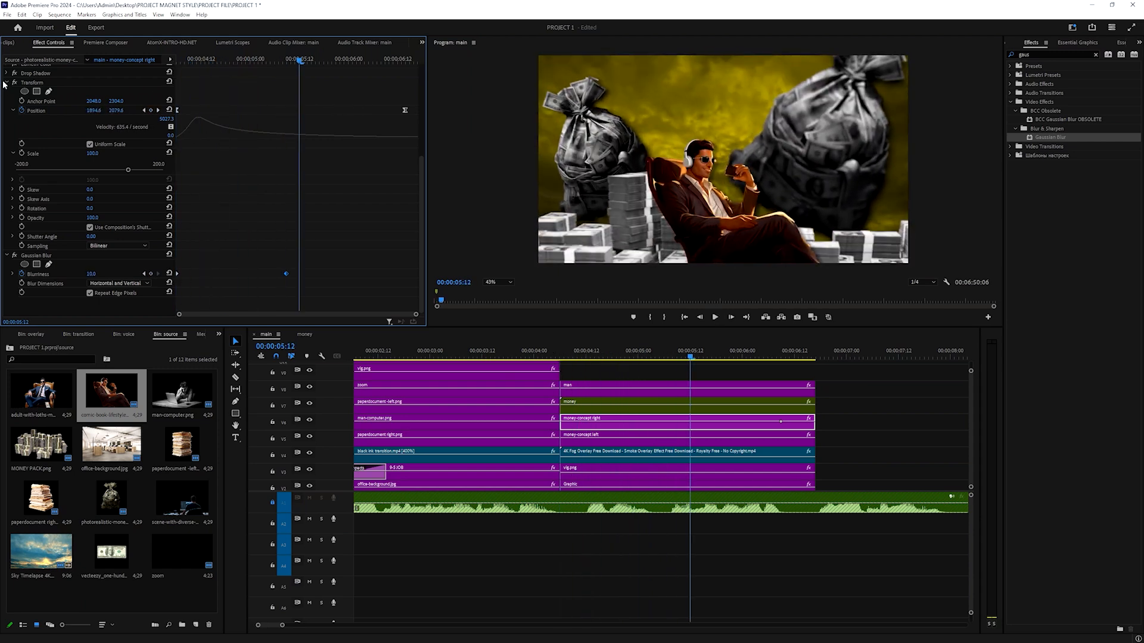
# Copy the Transform and Gaussian Blur effects from the money-concept right clip to the money-concept left clip
pyautogui.click(6, 83)
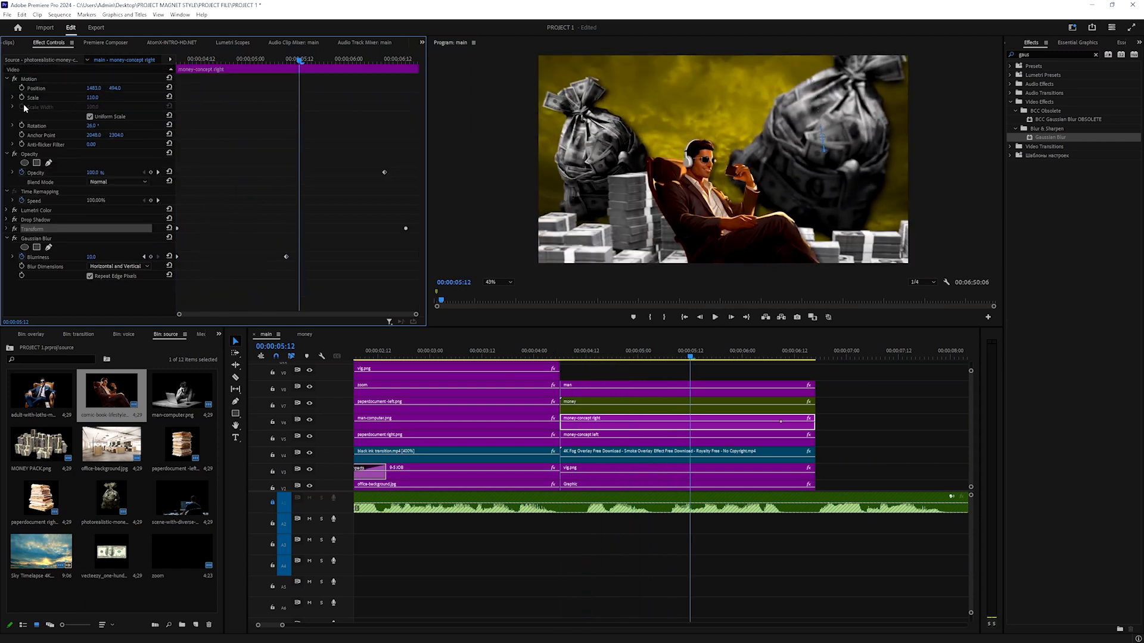
pyautogui.keyDown('ctrl'); pyautogui.click(31, 239); pyautogui.keyUp('ctrl')
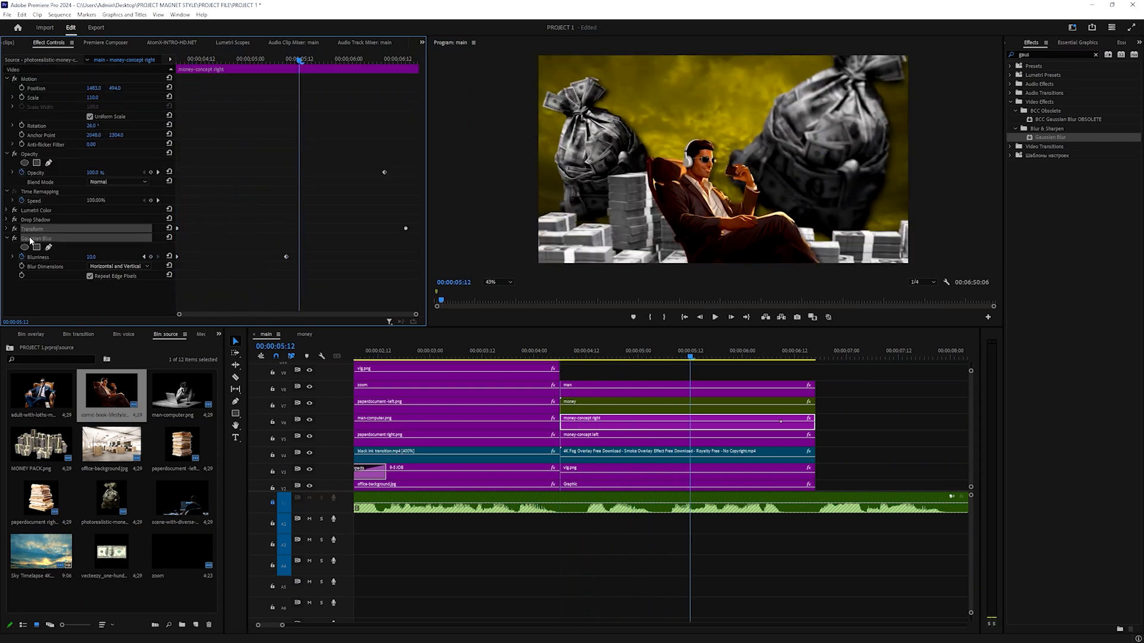
pyautogui.click(604, 441)
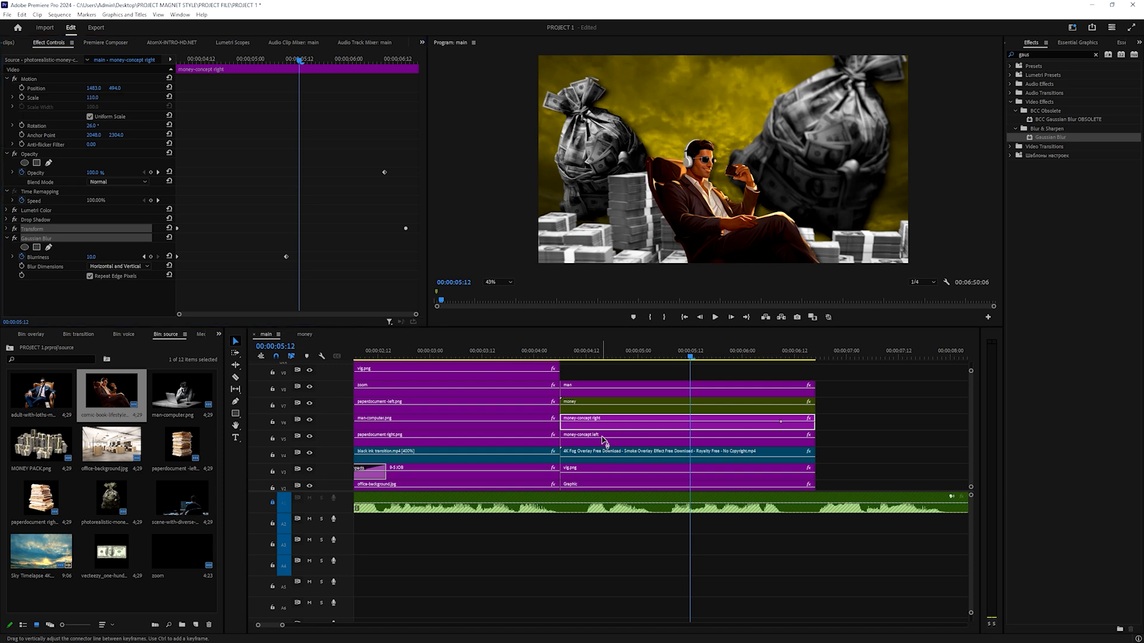
pyautogui.click(6, 220)
pyautogui.hotkey('ctrl', 'v')
# Delete the copied Position keyframes from the money-concept left clip's Transform effect and reset the effect
pyautogui.moveTo(293, 70); pyautogui.dragTo(176, 70)
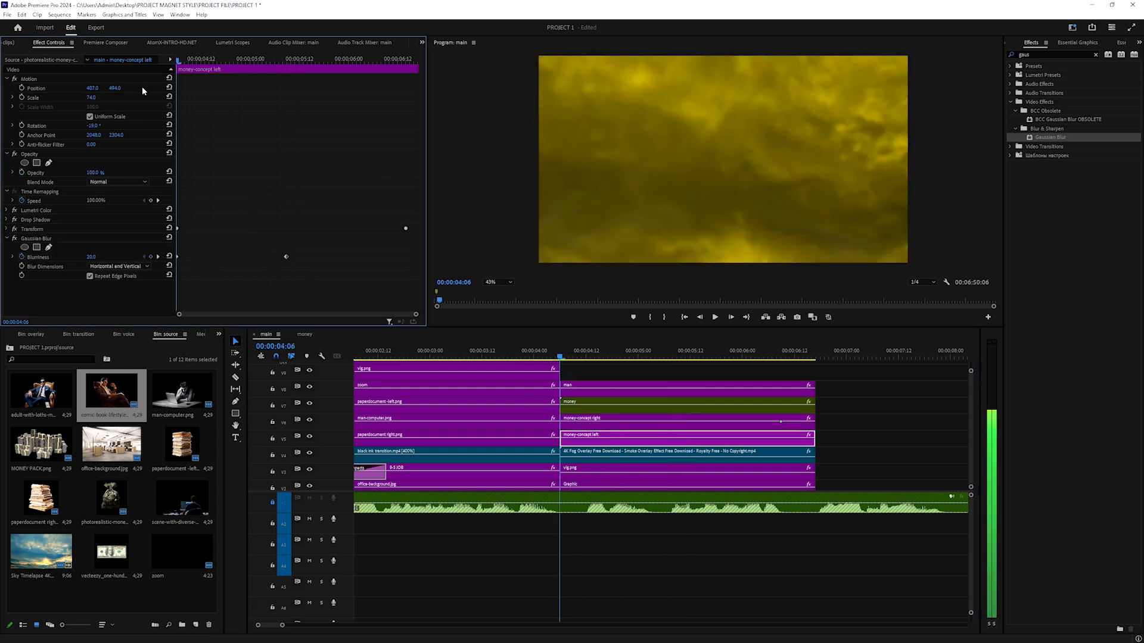
pyautogui.click(6, 228)
pyautogui.scroll(-2, 286, 257)
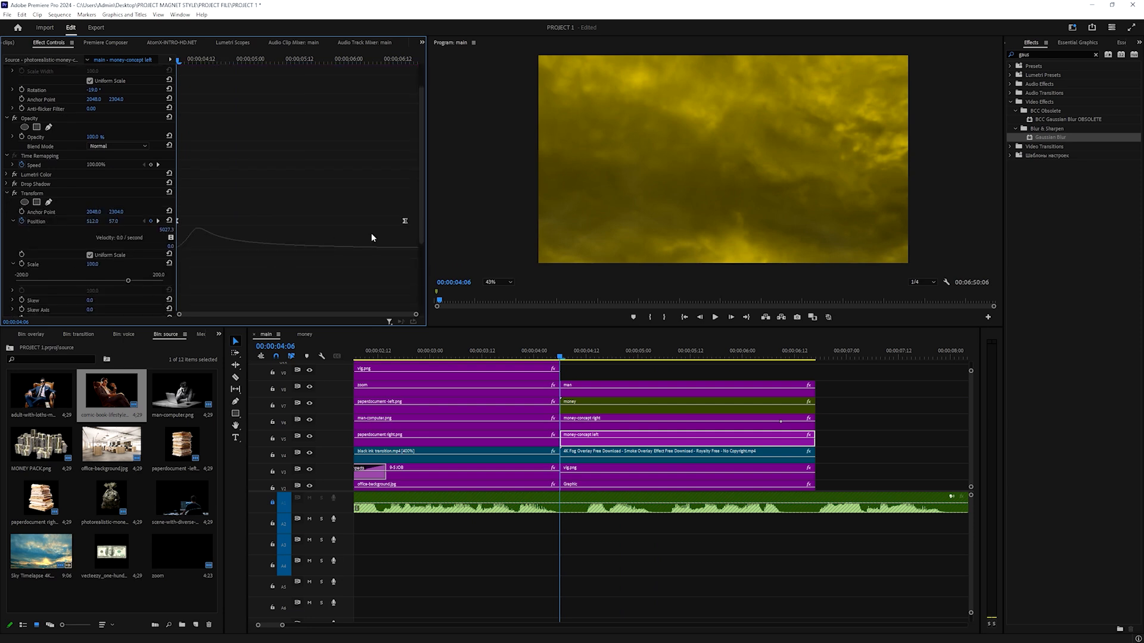
pyautogui.click(22, 221)
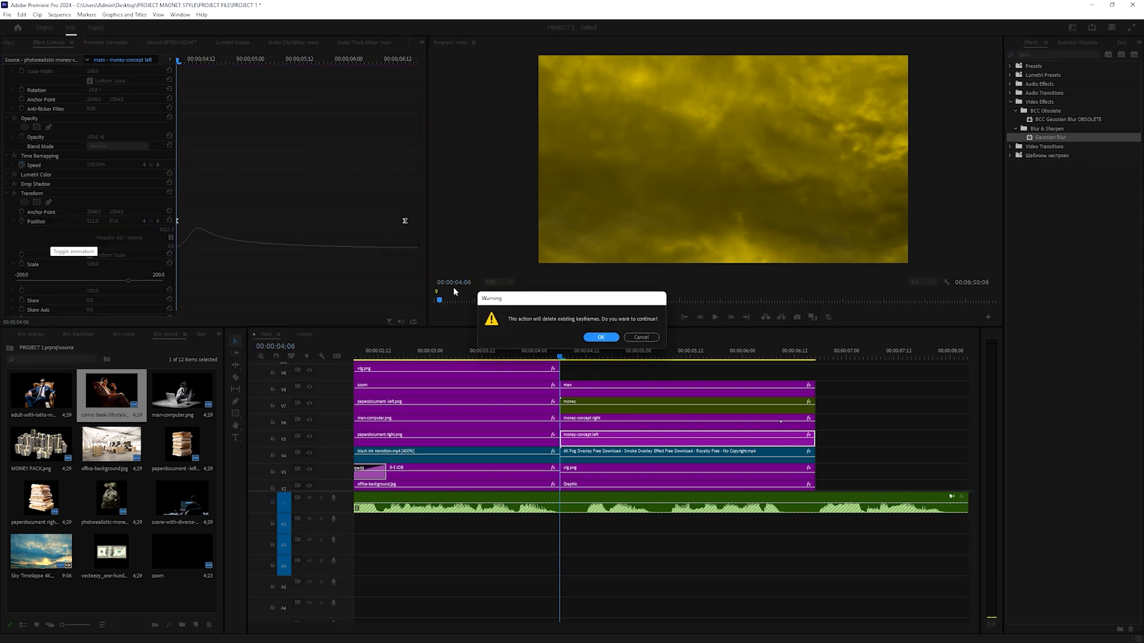
pyautogui.click(597, 335)
pyautogui.click(169, 192)
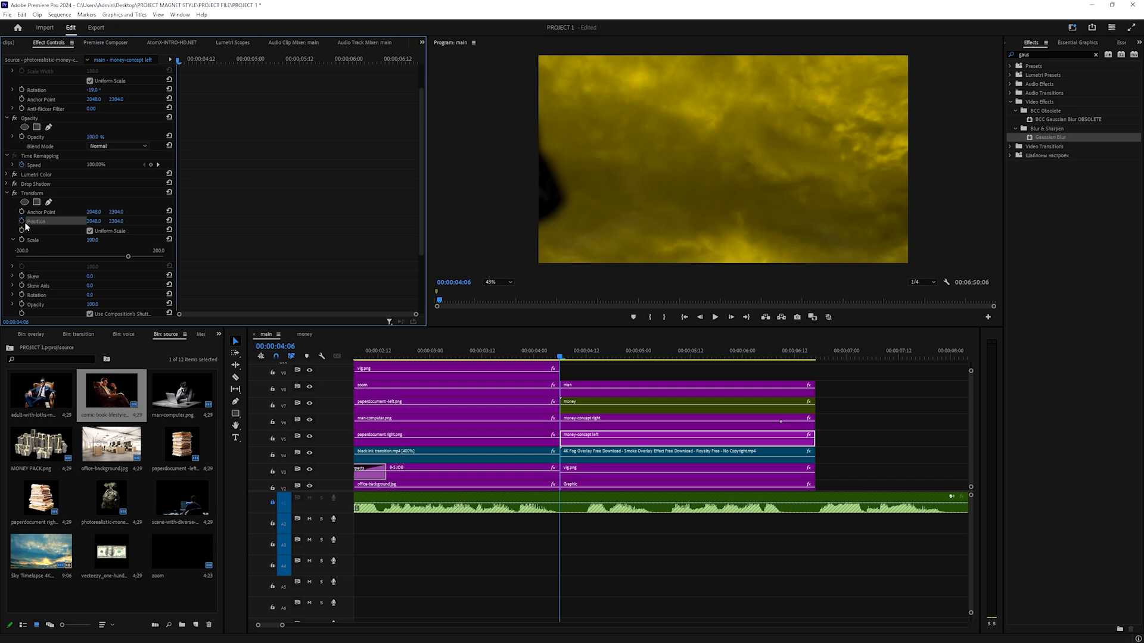
# Keyframe the left bag's Transform Position at the clip's start and 00:00:05:23, set the start to 2866, 194, and preview the motion
pyautogui.click(22, 221)
pyautogui.press('space')
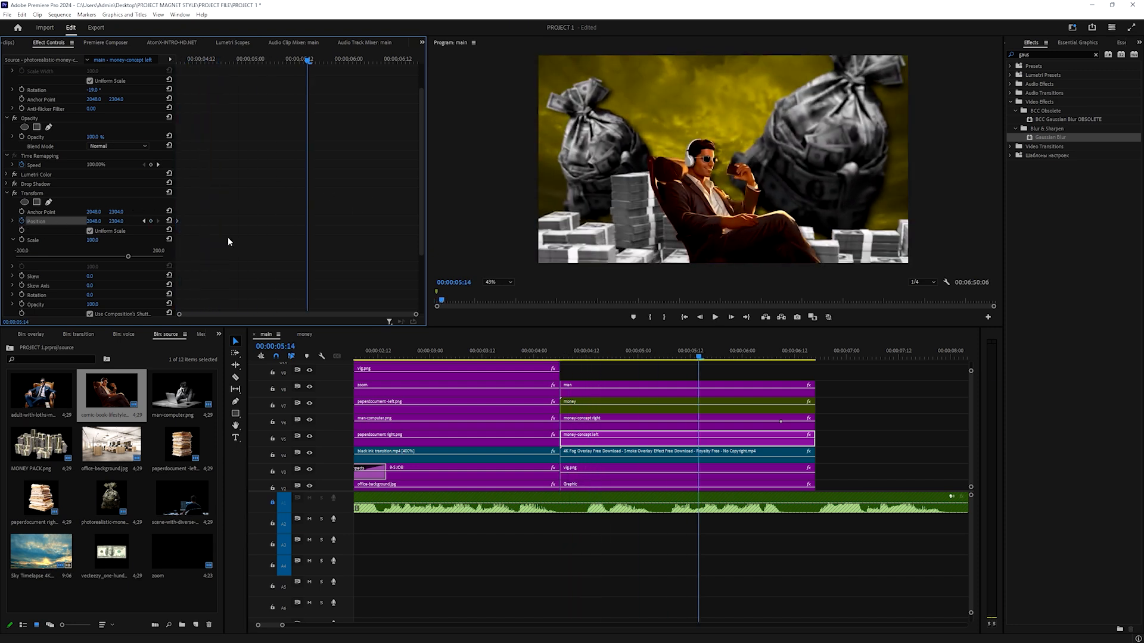
pyautogui.click(152, 221)
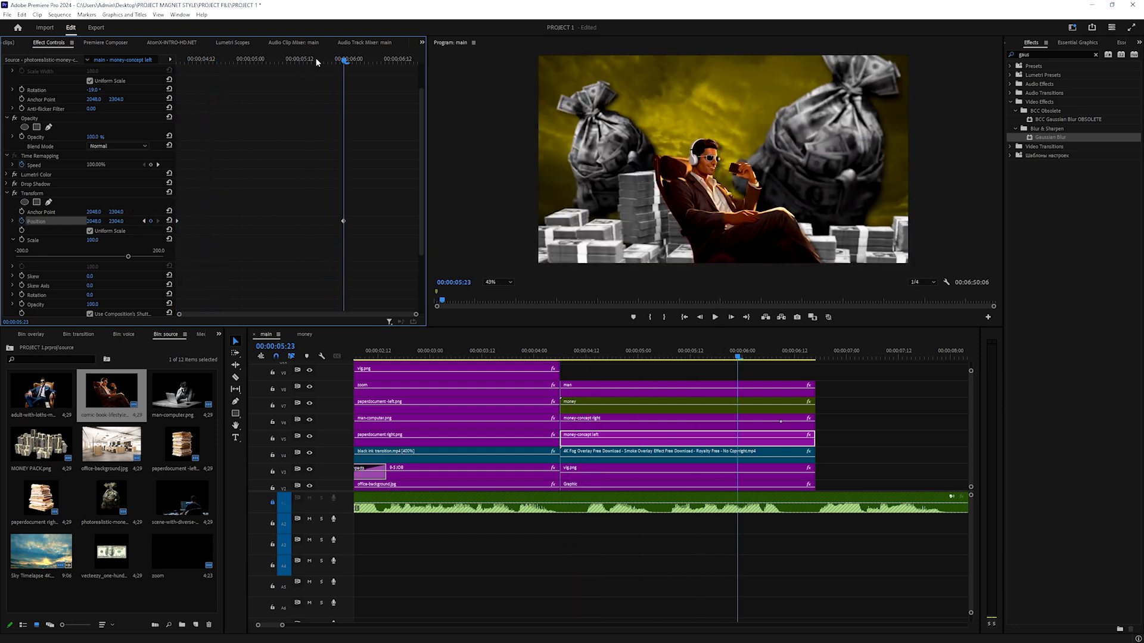
pyautogui.moveTo(316, 59); pyautogui.dragTo(178, 58)
pyautogui.moveTo(116, 221); pyautogui.dragTo(143, 221)
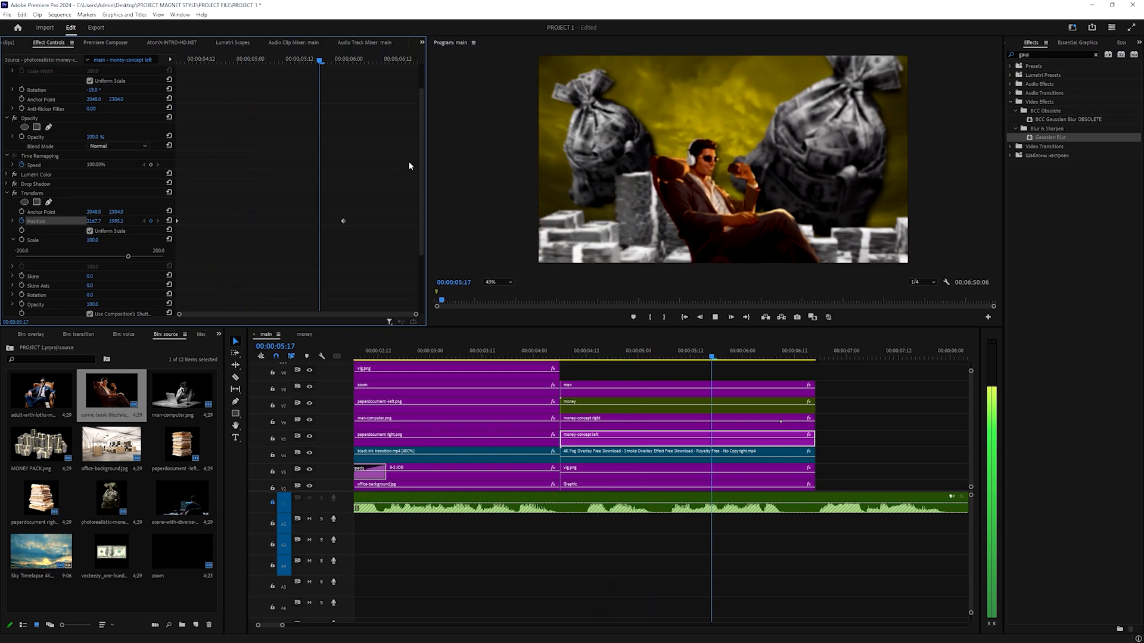
pyautogui.press('space')
# Apply Ease In and Ease Out to the left bag's two Transform Position keyframes
pyautogui.rightClick(344, 223)
pyautogui.moveTo(405, 297)
pyautogui.click(466, 360)
pyautogui.rightClick(343, 222)
pyautogui.moveTo(405, 297)
pyautogui.click(464, 361)
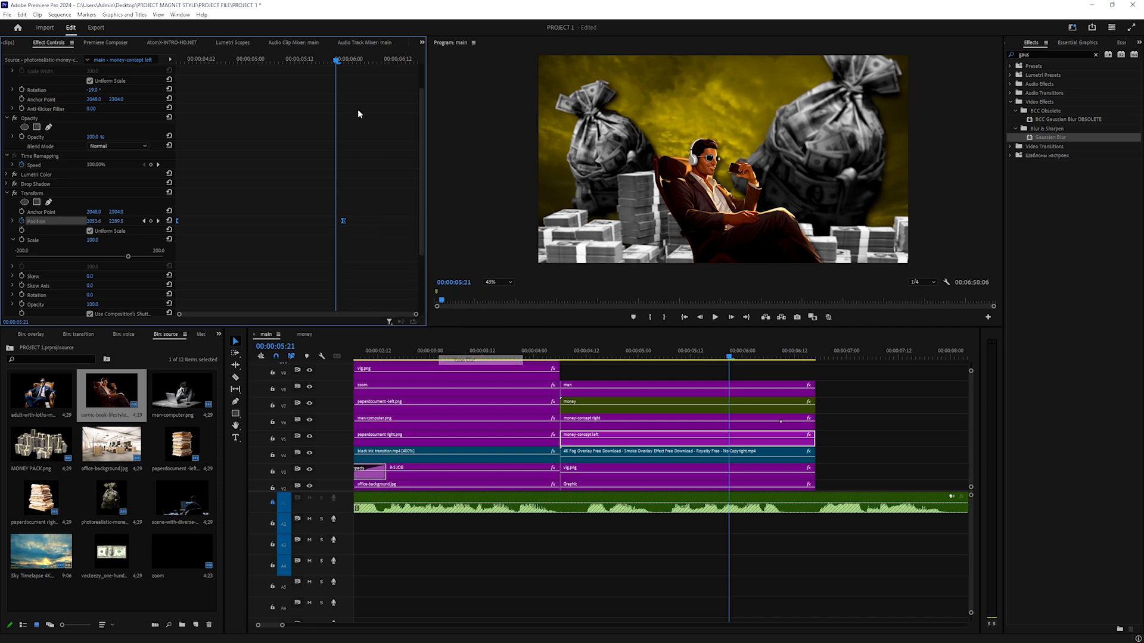
pyautogui.press('Up')
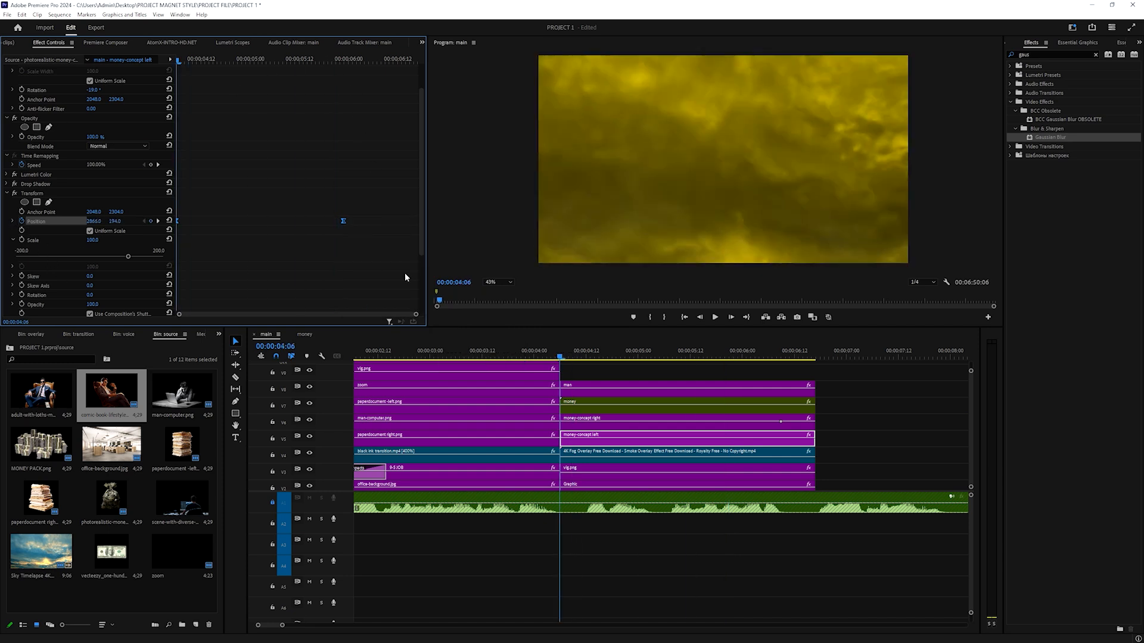
# Reshape the left bag's Position velocity curve to peak early, with a long ending handle and a short starting handle, and preview it
pyautogui.click(13, 223)
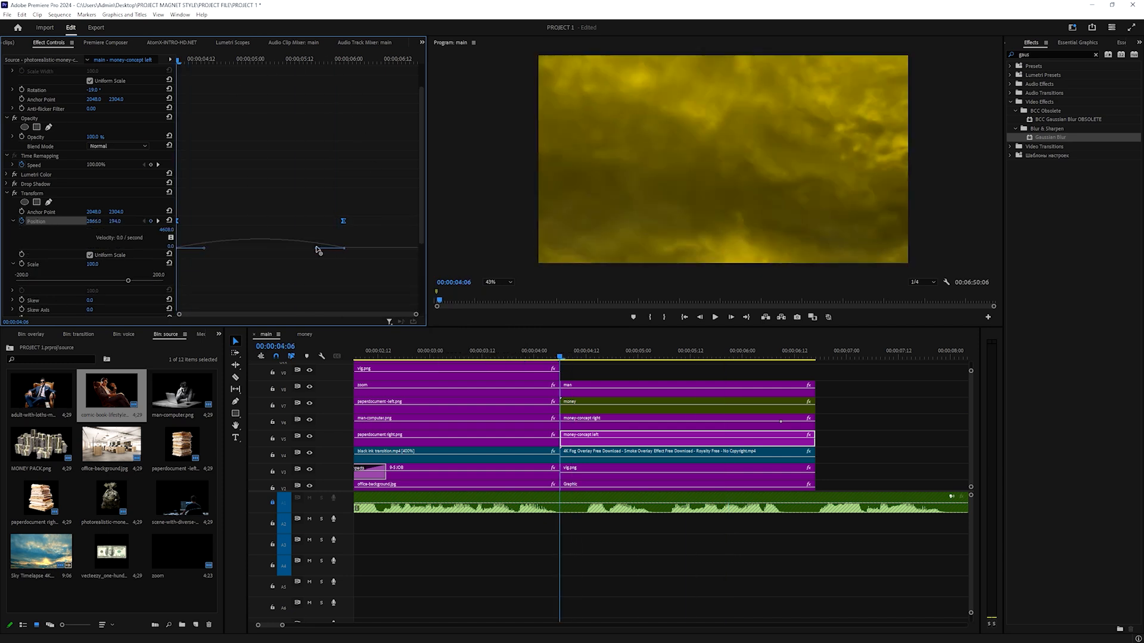
pyautogui.moveTo(318, 251); pyautogui.dragTo(260, 249)
pyautogui.press('space')
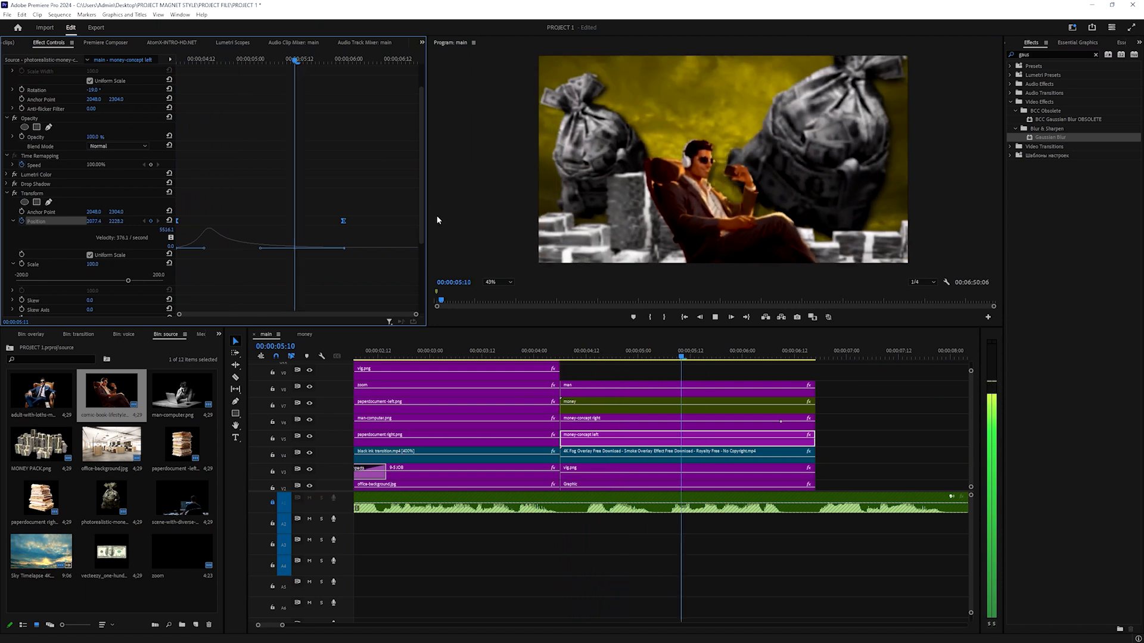
pyautogui.press('Up')
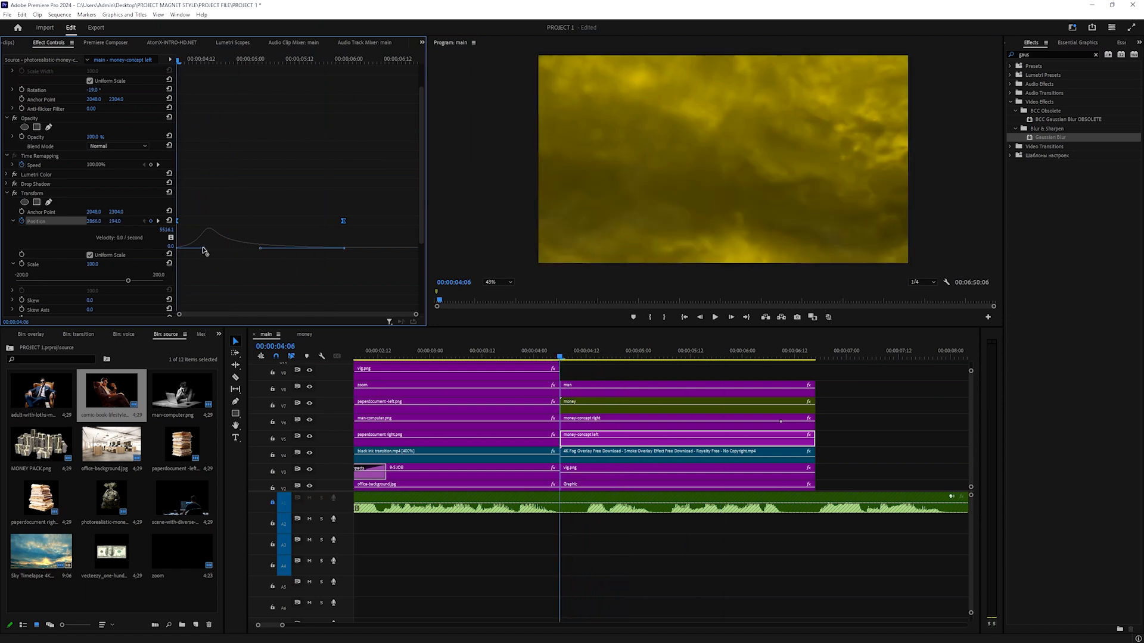
pyautogui.press('space')
# Move the left bag's final Position keyframe earlier to about 00:00:05:17 and play the faster motion
pyautogui.moveTo(343, 221); pyautogui.dragTo(320, 226)
pyautogui.press('Up')
pyautogui.press('space')
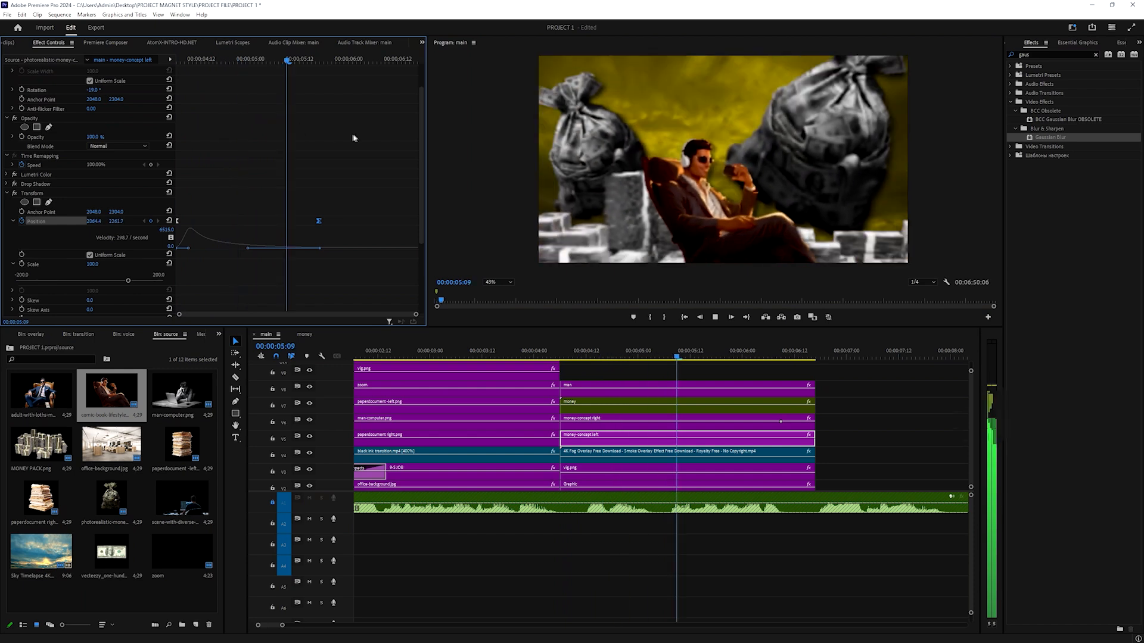
pyautogui.press('space')
# Shift the money-concept right clip about three frames later on its track and play the staggered entrance
pyautogui.moveTo(613, 421)
pyautogui.mouseDown()
pyautogui.moveTo(636, 421)
pyautogui.moveTo(622, 421)
pyautogui.mouseUp()
pyautogui.scroll(3, 549, 383)
pyautogui.click(552, 358)
pyautogui.scroll(-3, 542, 382)
pyautogui.click(524, 358)
pyautogui.press('space')
pyautogui.scroll(2, 574, 388)
pyautogui.press('space')
# Set the money-concept left clip's Blurriness keyframe at 00:00:05:09 to 8 and preview the result
pyautogui.click(563, 434)
pyautogui.scroll(-4, 281, 210)
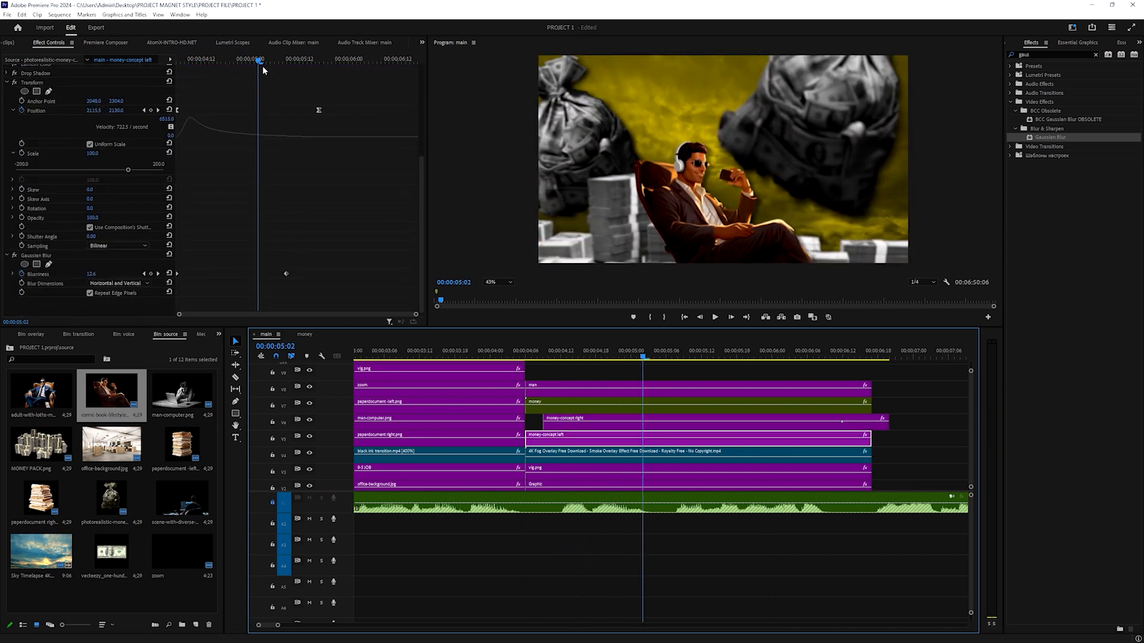
pyautogui.moveTo(262, 65); pyautogui.dragTo(287, 64)
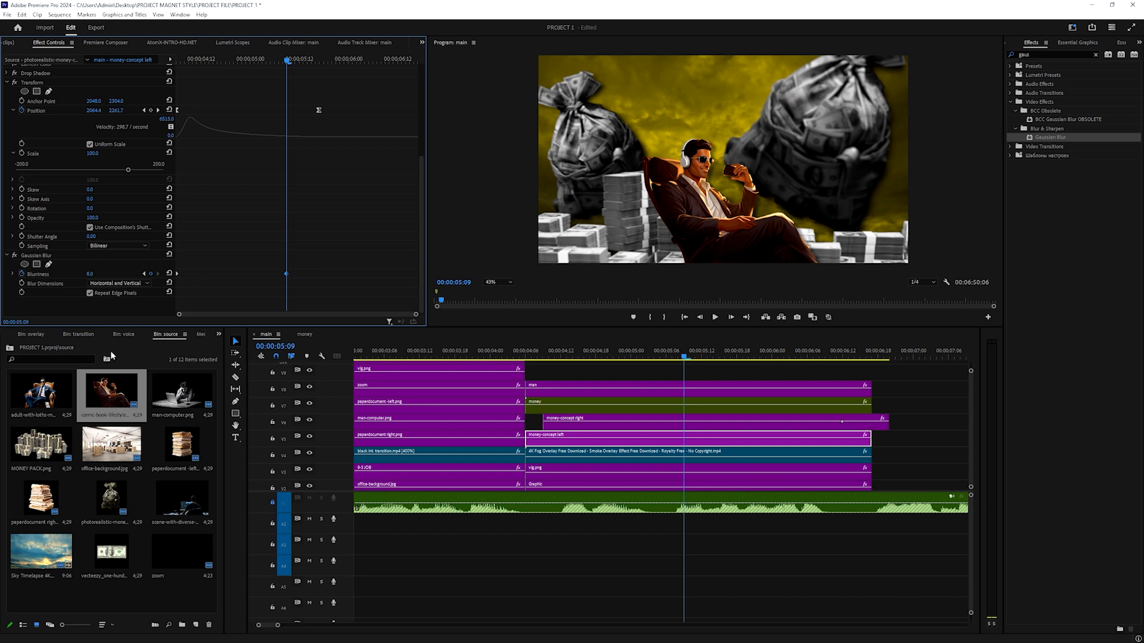
pyautogui.press('space')
pyautogui.press('space')
pyautogui.press('space')
pyautogui.press('space')
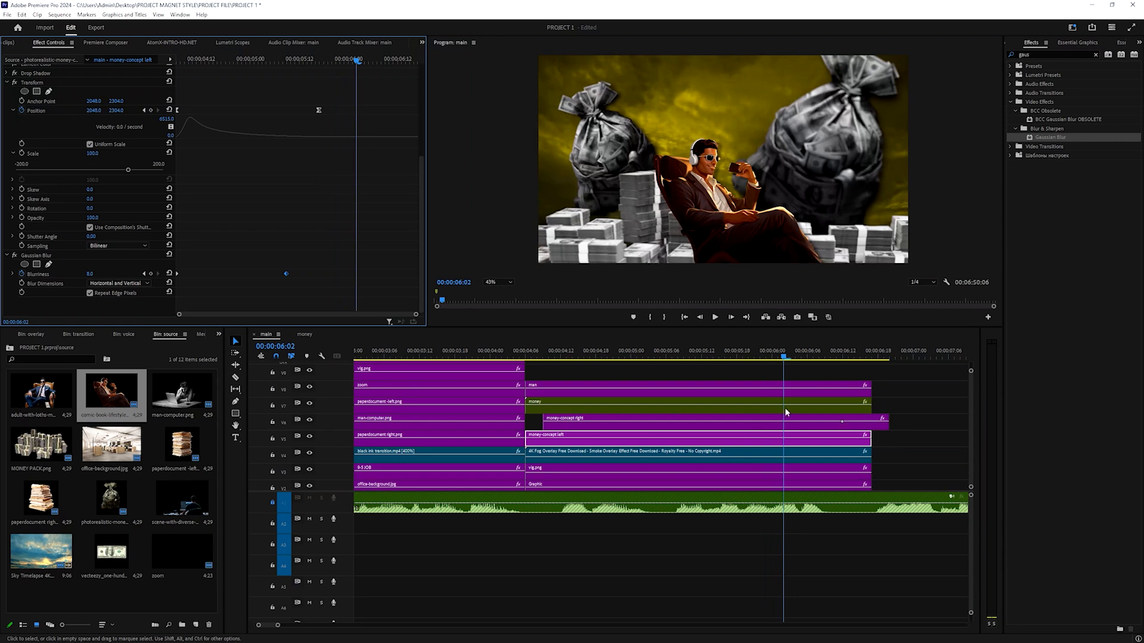
# Apply Gaussian Blur with Blurriness 40 to the Sky Timelapse 4K.mp4 background clip and play the scene from its start
pyautogui.scroll(-1, 665, 451)
pyautogui.click(581, 484)
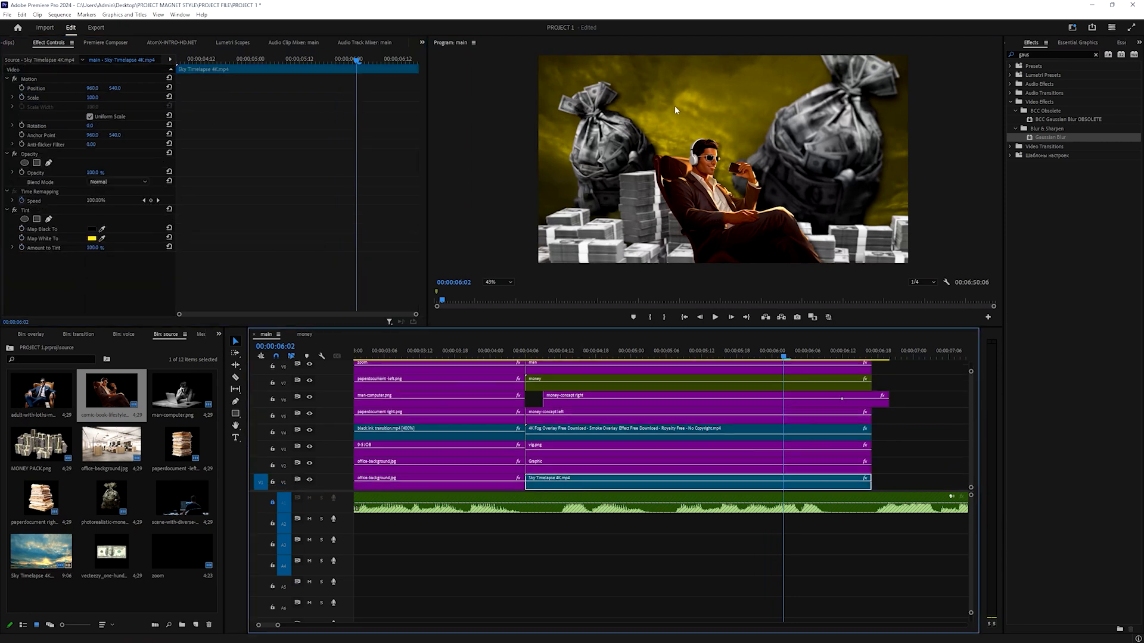
pyautogui.moveTo(1053, 137); pyautogui.dragTo(659, 485)
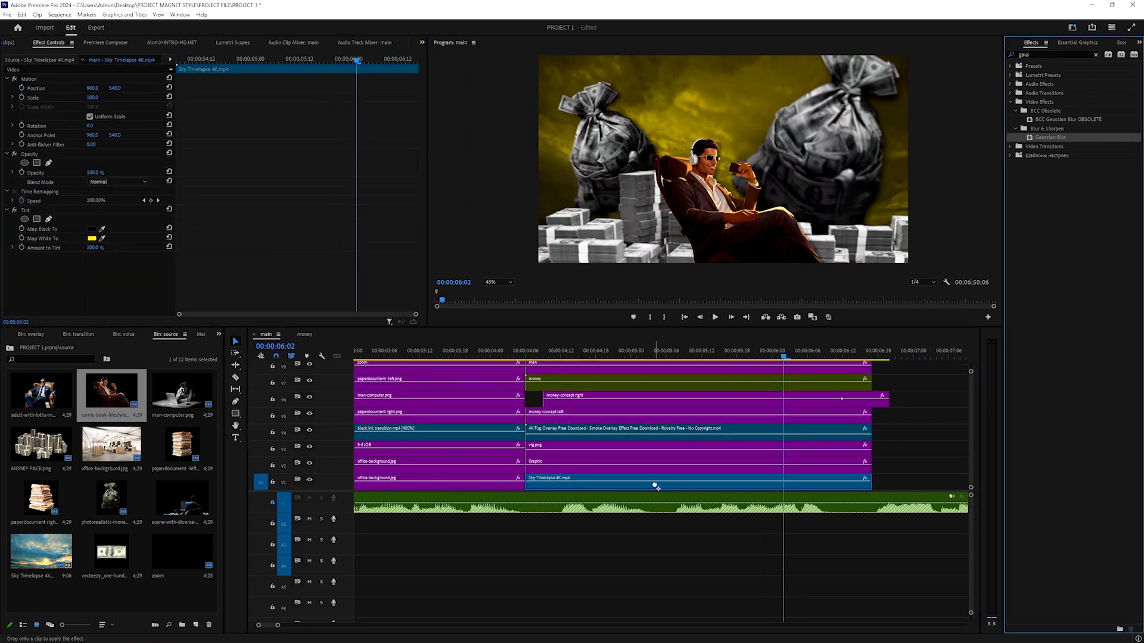
pyautogui.click(88, 276)
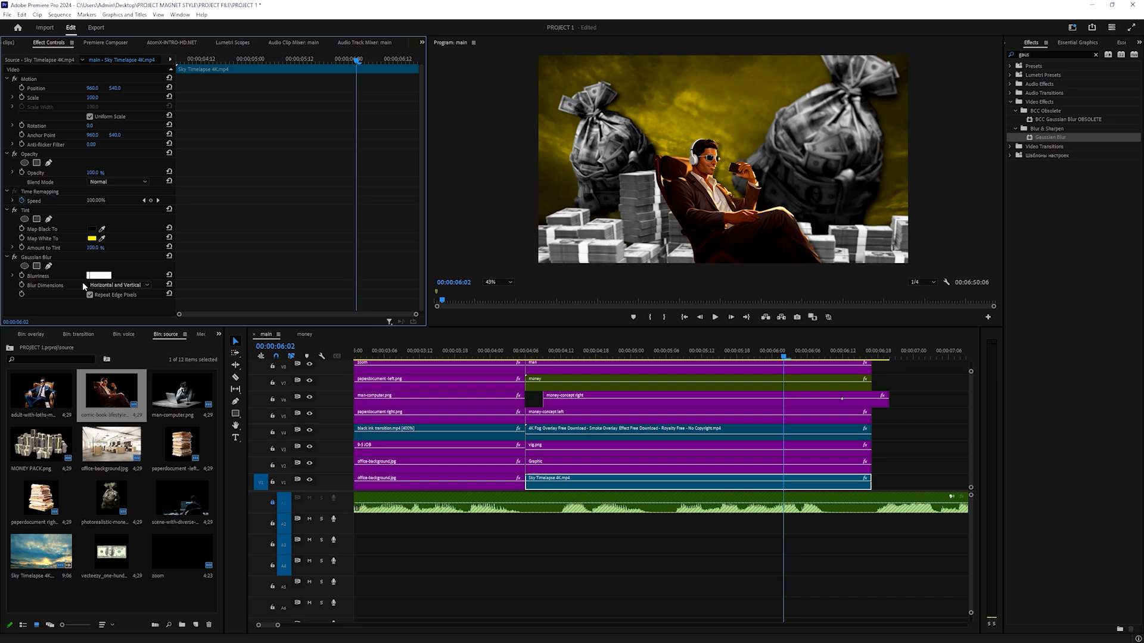
pyautogui.press('space')
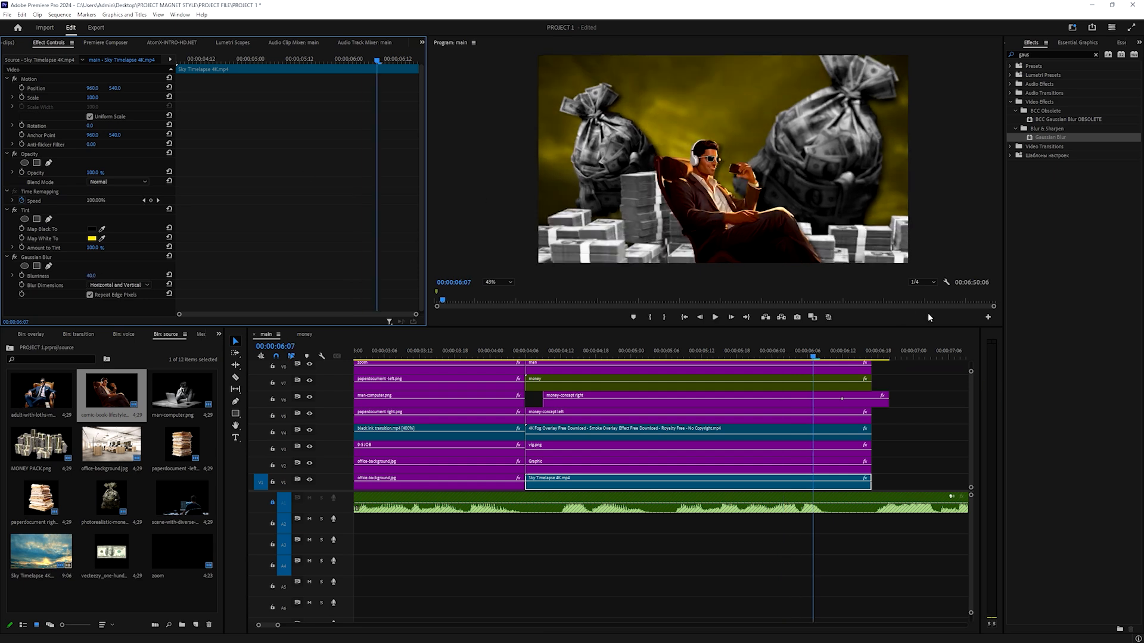
pyautogui.moveTo(775, 347); pyautogui.dragTo(542, 370)
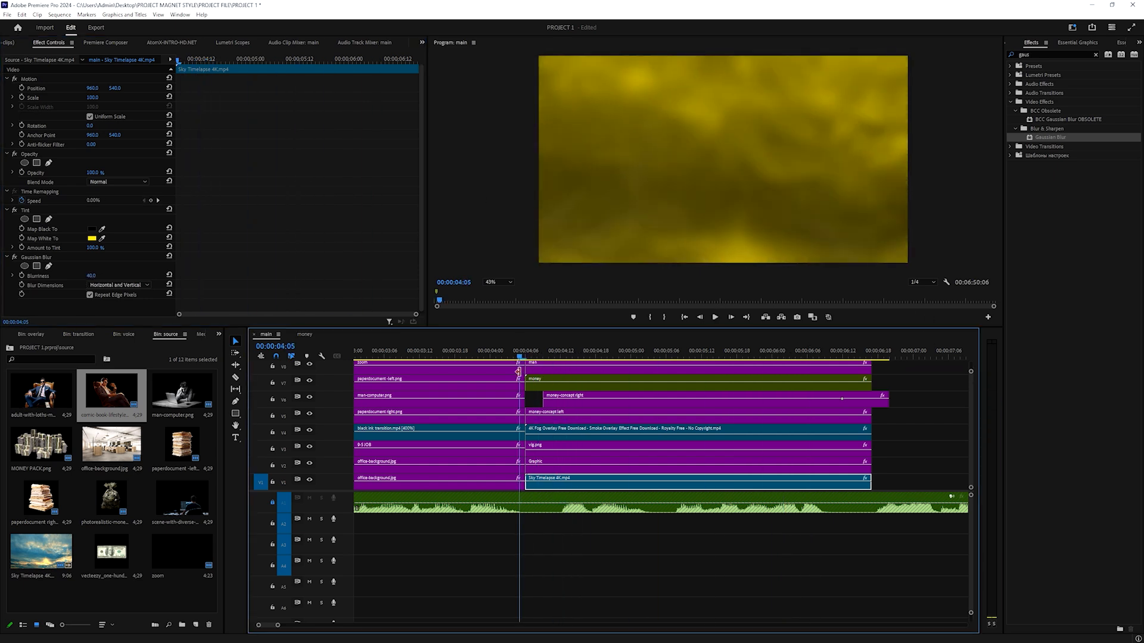
pyautogui.press('space')
pyautogui.scroll(-2, 679, 400)
pyautogui.scroll(2, 727, 402)
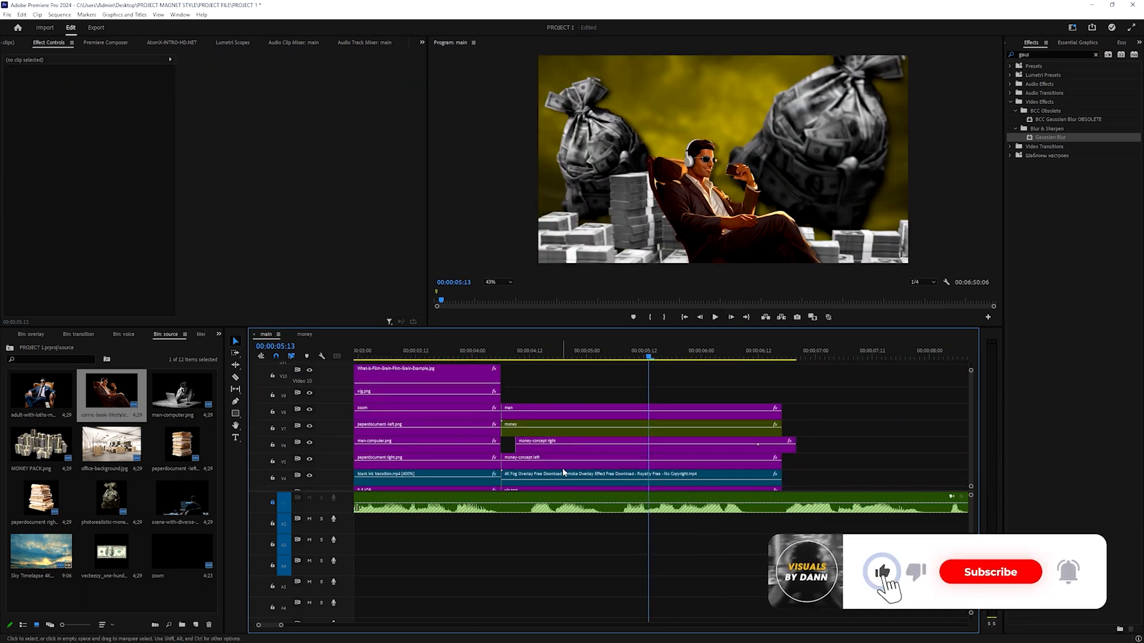
# Copy the vig.png clip onto the track above man and trim money-concept right to end with the other layers
pyautogui.hotkey('ctrl', '-')
pyautogui.hotkey('ctrl', '-')
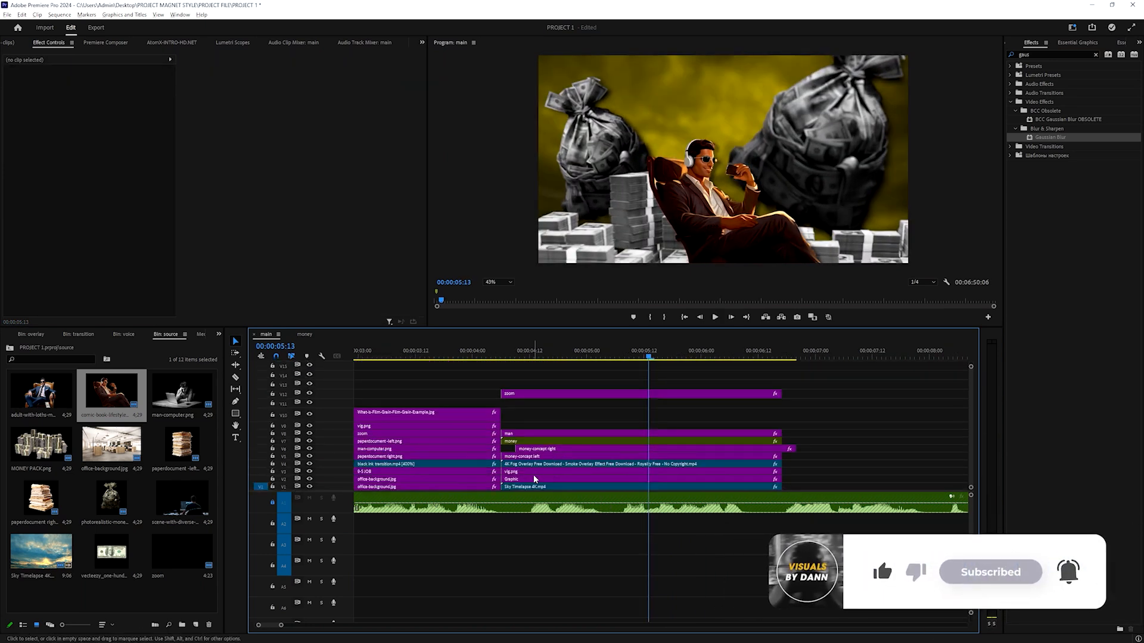
pyautogui.moveTo(530, 472); pyautogui.dragTo(530, 426)
pyautogui.click(734, 356)
pyautogui.moveTo(784, 451); pyautogui.dragTo(780, 451)
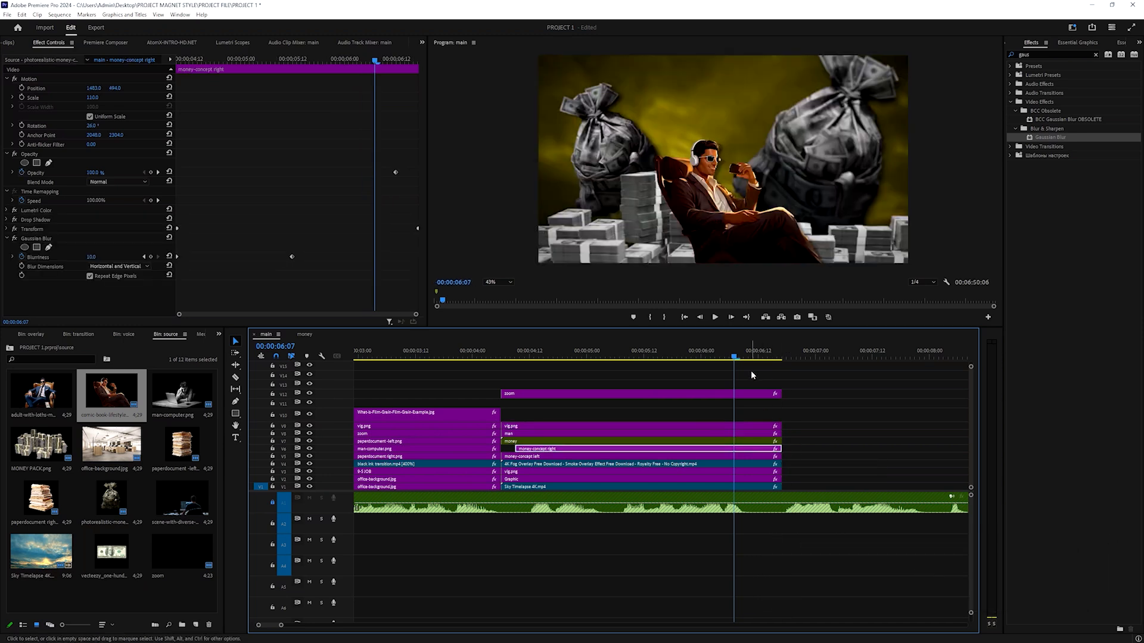
# Add the Random Dust, Snow and Smoke Particle Overlay above the scene's layers and cut off everything after 00:00:06:17
pyautogui.click(657, 354)
pyautogui.click(219, 334)
pyautogui.click(236, 351)
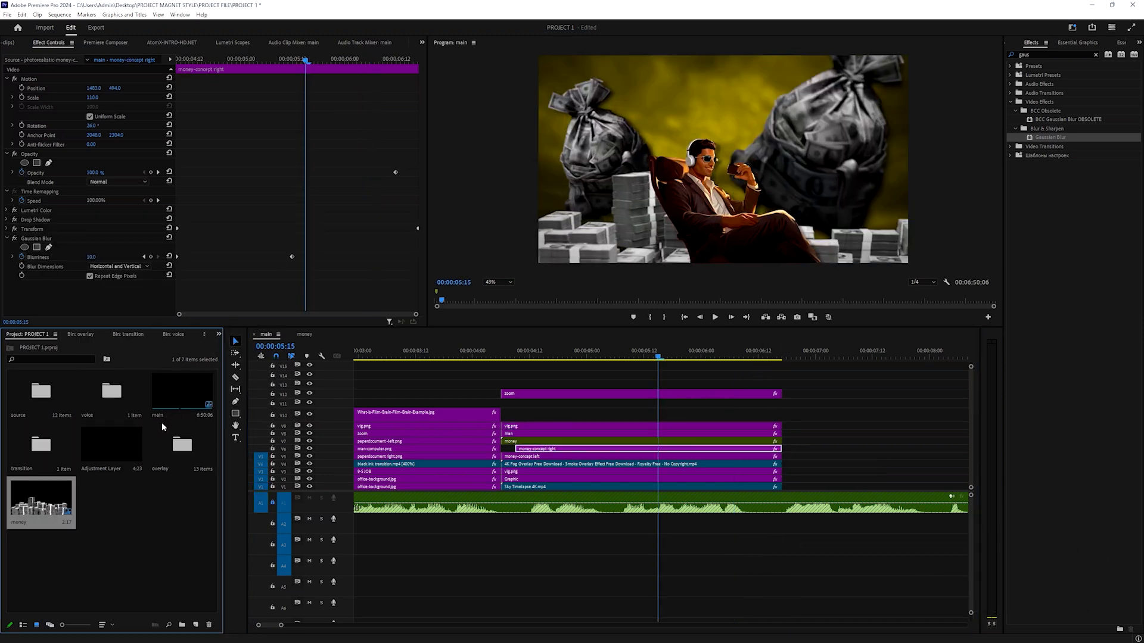
pyautogui.doubleClick(185, 447)
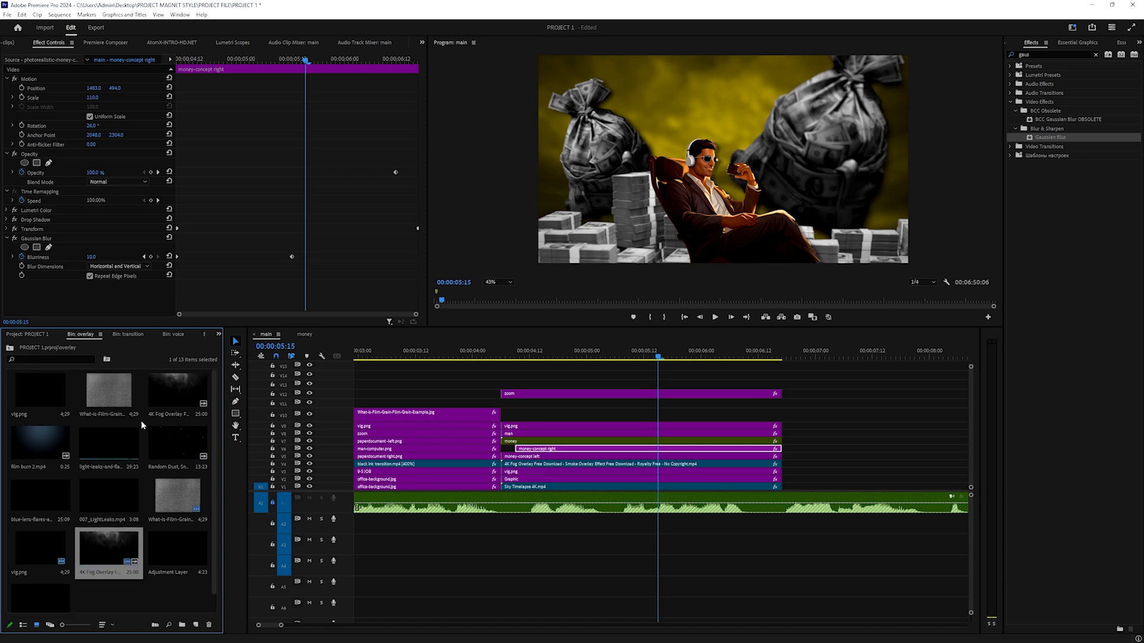
pyautogui.moveTo(149, 456); pyautogui.dragTo(502, 419)
pyautogui.click(783, 357)
pyautogui.click(808, 416)
pyautogui.hotkey('ctrl', 'k')
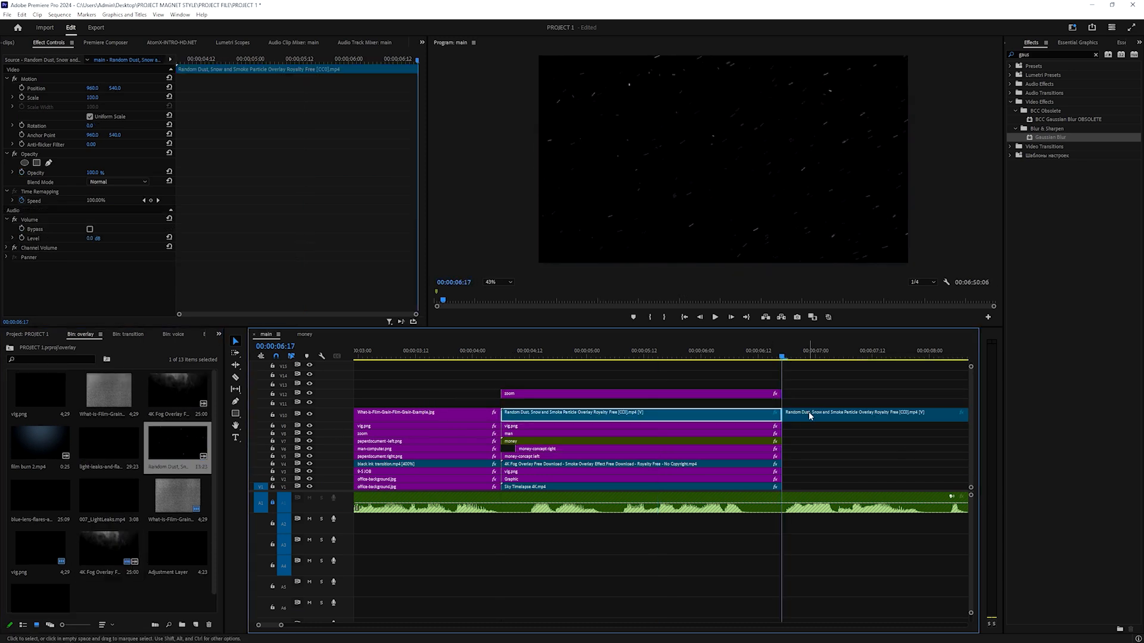
pyautogui.click(809, 416)
pyautogui.press('Delete')
# Set the Random Dust overlay's blend mode to Screen with 70% opacity and play the result
pyautogui.moveTo(731, 353); pyautogui.dragTo(677, 353)
pyautogui.click(655, 414)
pyautogui.click(118, 181)
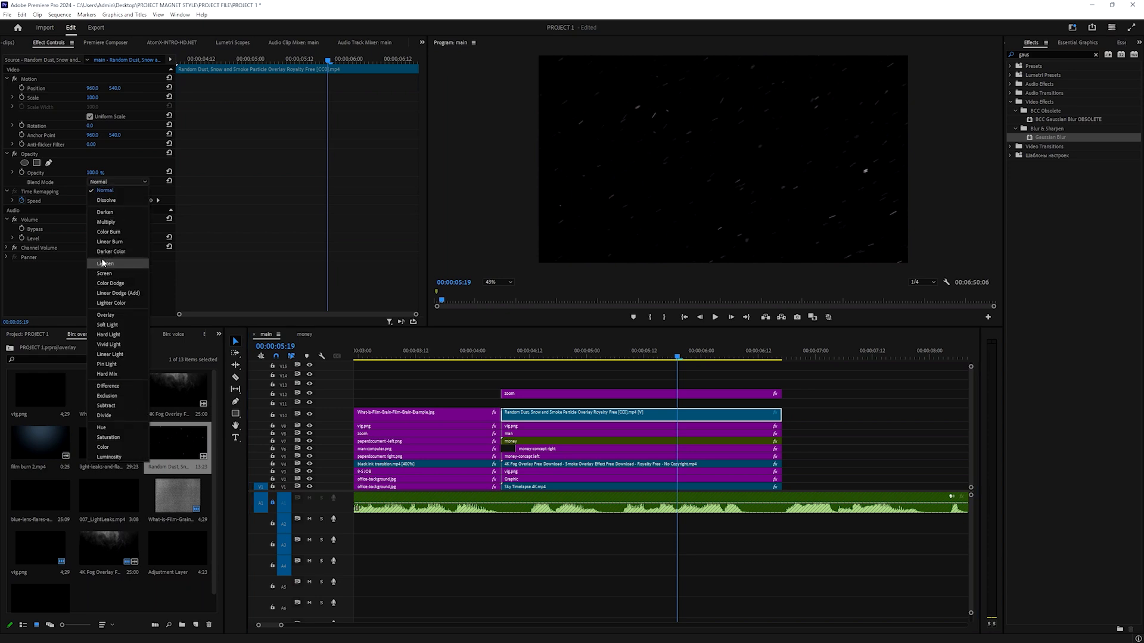
pyautogui.click(106, 272)
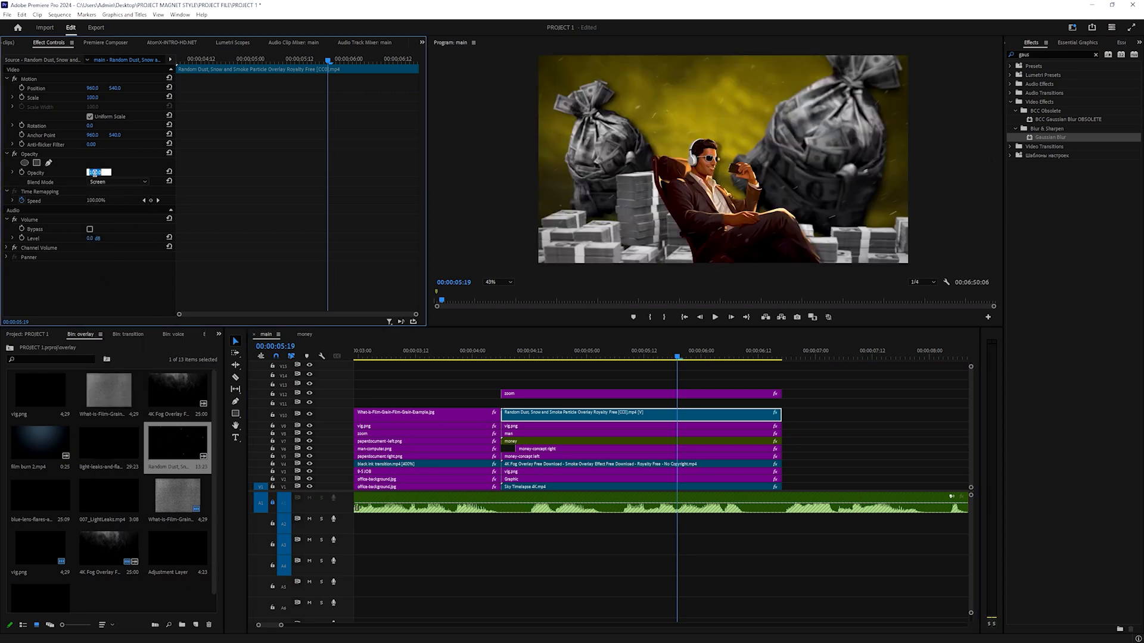
pyautogui.press('space')
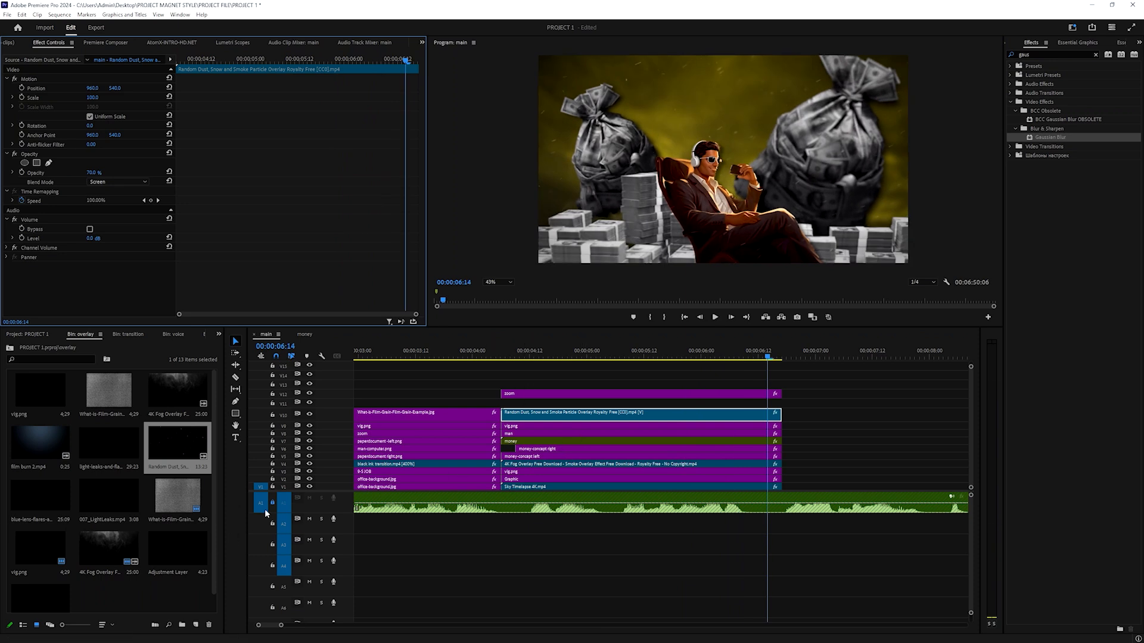
# Add the blue-lens-flares-and-light-leaks clip above the dust overlay and set its blend mode to Screen
pyautogui.scroll(-1, 129, 496)
pyautogui.moveTo(48, 481); pyautogui.dragTo(536, 402)
pyautogui.click(536, 356)
pyautogui.click(544, 402)
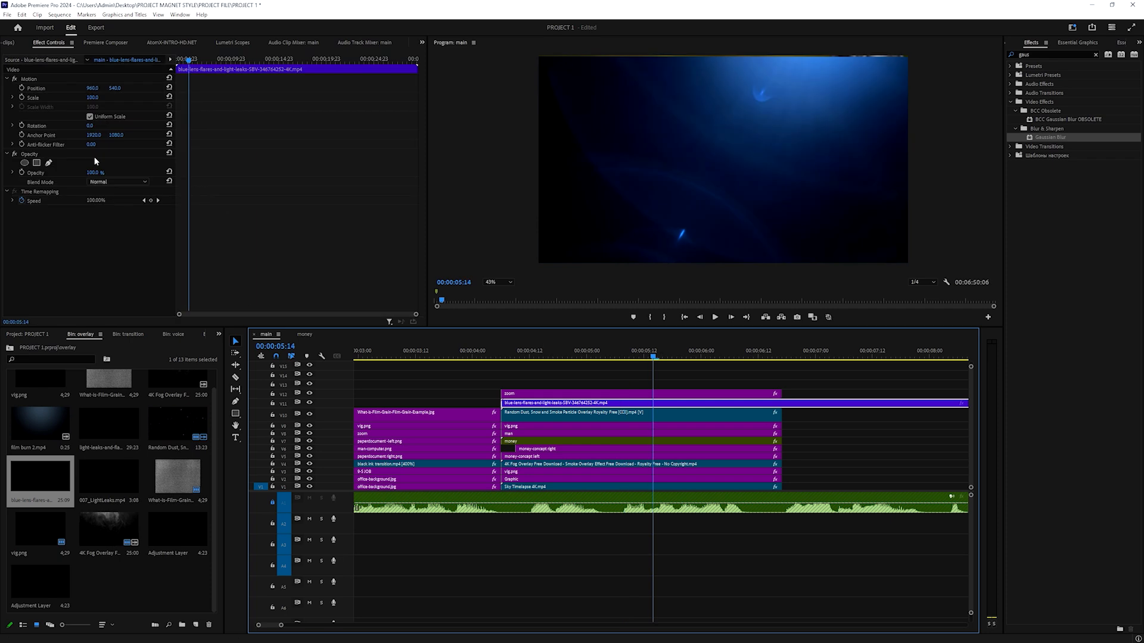
pyautogui.click(119, 182)
pyautogui.click(105, 273)
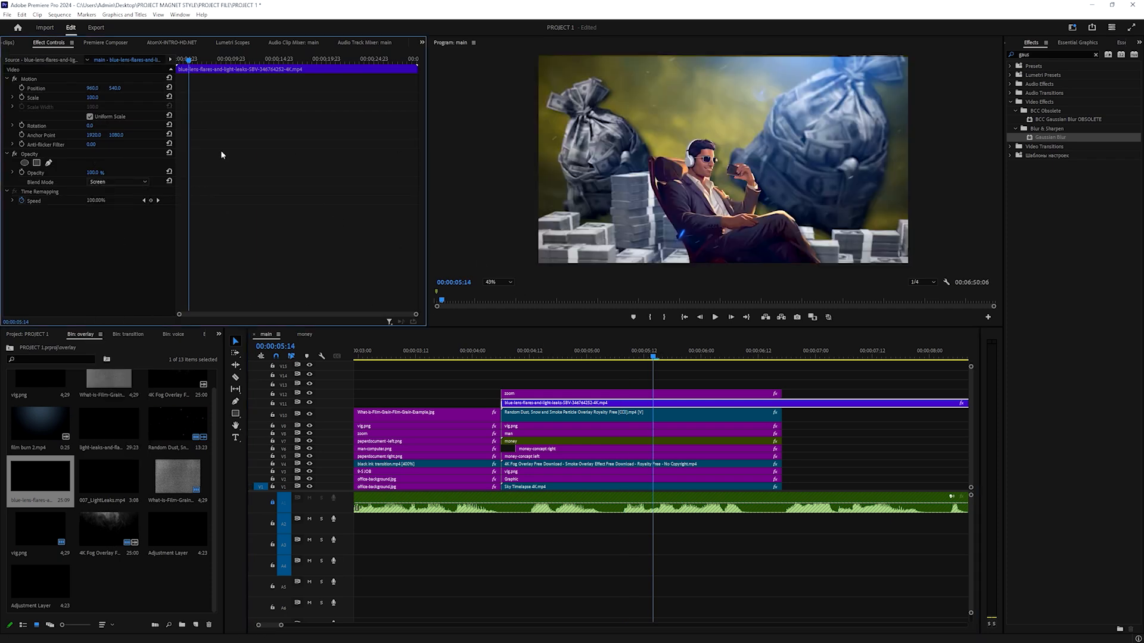
# Scale the blue lens flare overlay to 127, set its opacity to 70% and play the scene
pyautogui.click(535, 357)
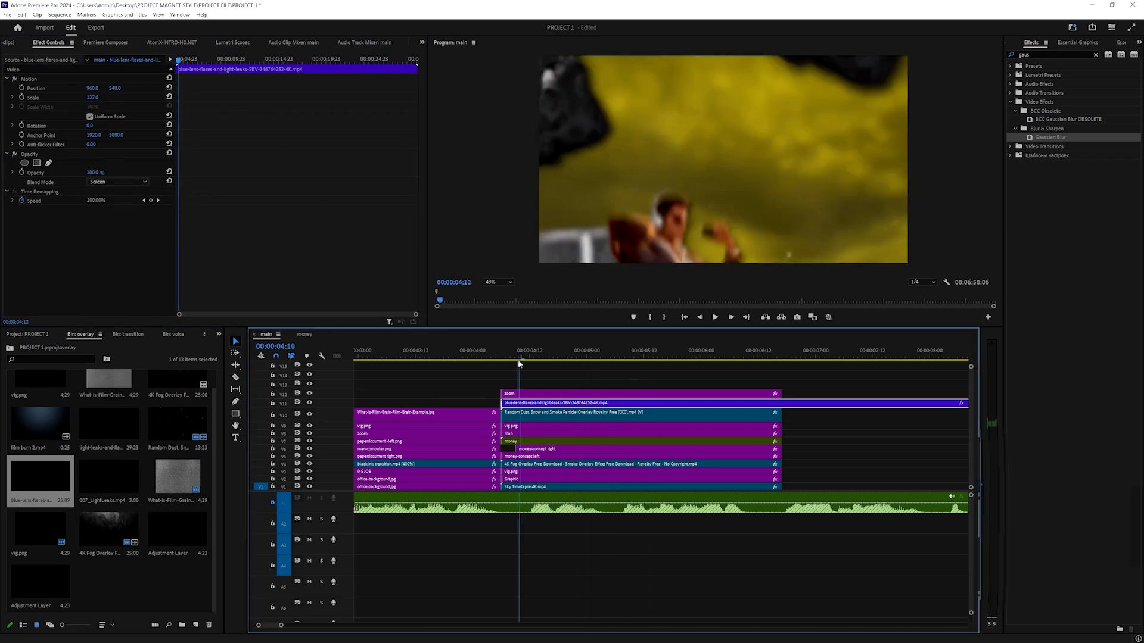
pyautogui.click(625, 358)
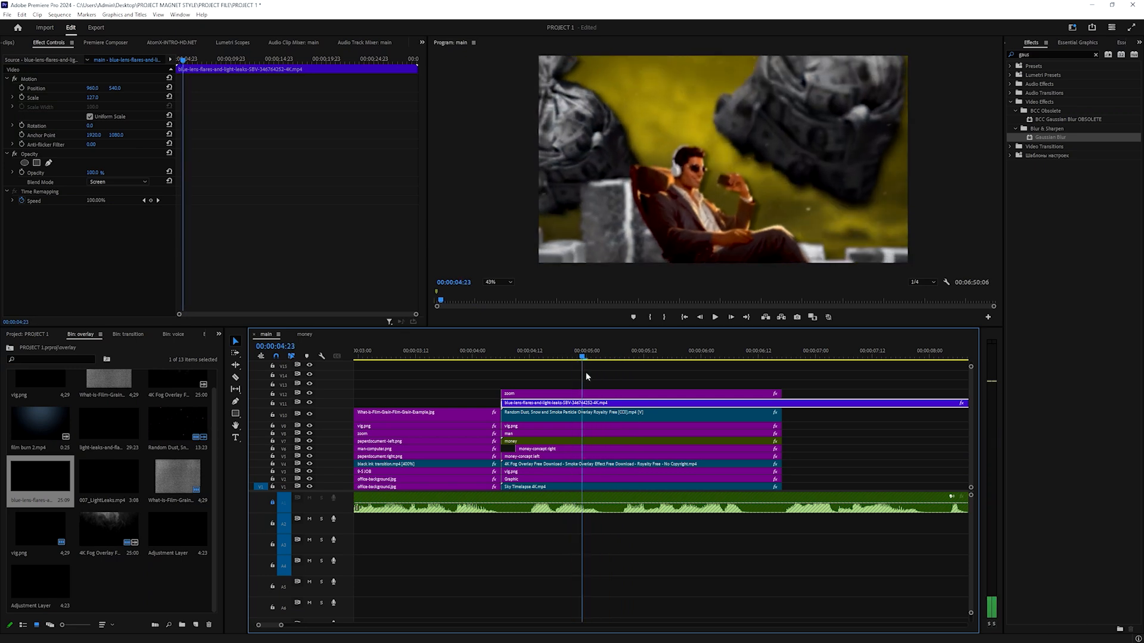
pyautogui.moveTo(503, 403); pyautogui.dragTo(526, 410)
pyautogui.moveTo(623, 357); pyautogui.dragTo(672, 369)
pyautogui.click(95, 172)
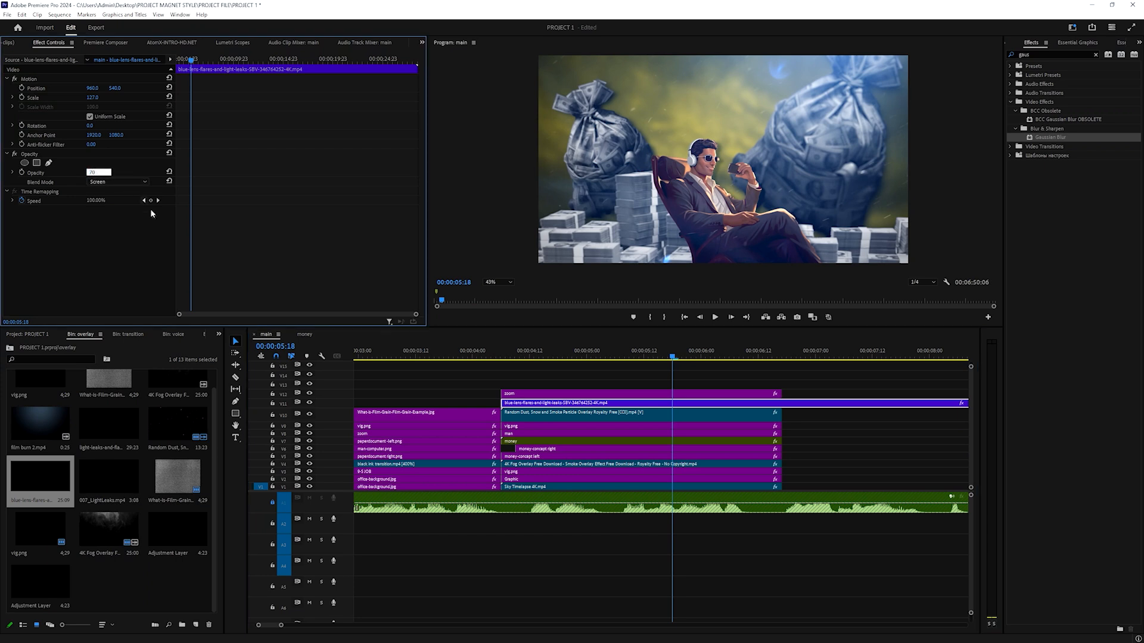
pyautogui.write('70')
pyautogui.press('Return')
pyautogui.press('space')
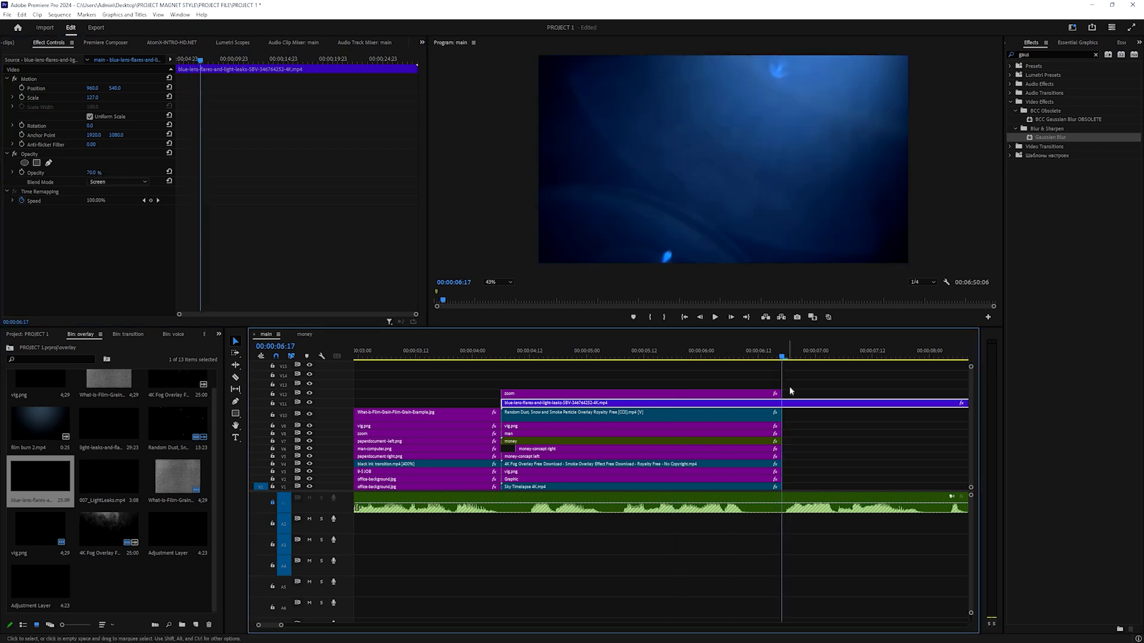
# Cut the blue lens flare clip at 00:00:06:17, remove the remainder and play the scene from its start
pyautogui.hotkey('ctrl', 'k')
pyautogui.click(795, 402)
pyautogui.press('Delete')
pyautogui.moveTo(563, 357); pyautogui.dragTo(499, 361)
pyautogui.press('space')
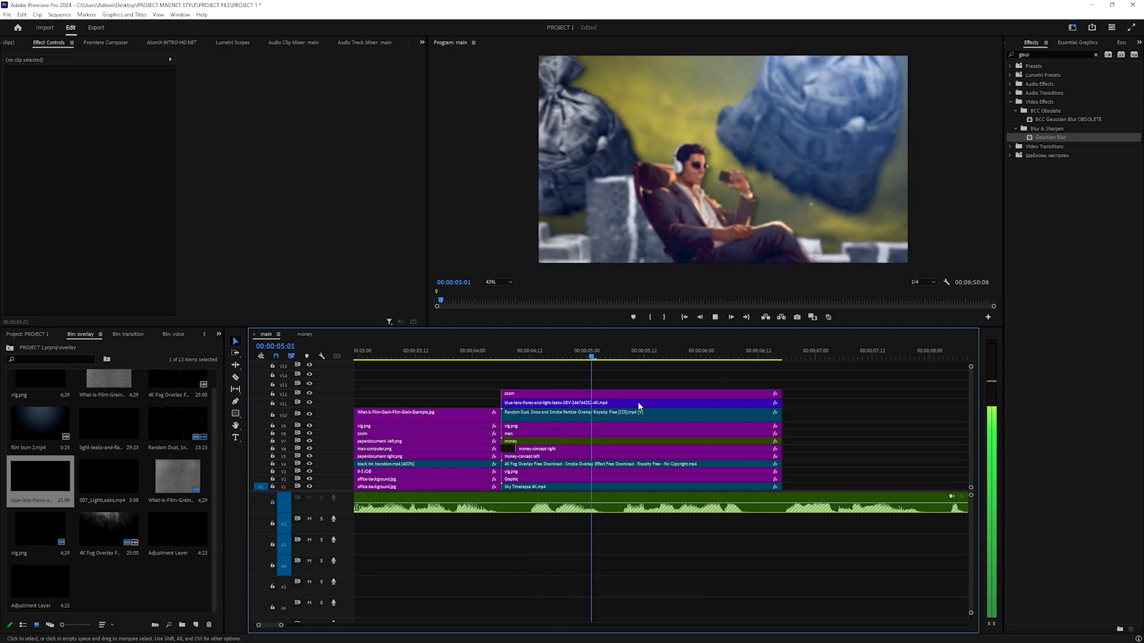
pyautogui.press('space')
# Move the zoom layer up one track and create a 1920 x 1080 adjustment layer
pyautogui.moveTo(585, 394); pyautogui.dragTo(588, 385)
pyautogui.moveTo(623, 357); pyautogui.dragTo(615, 394)
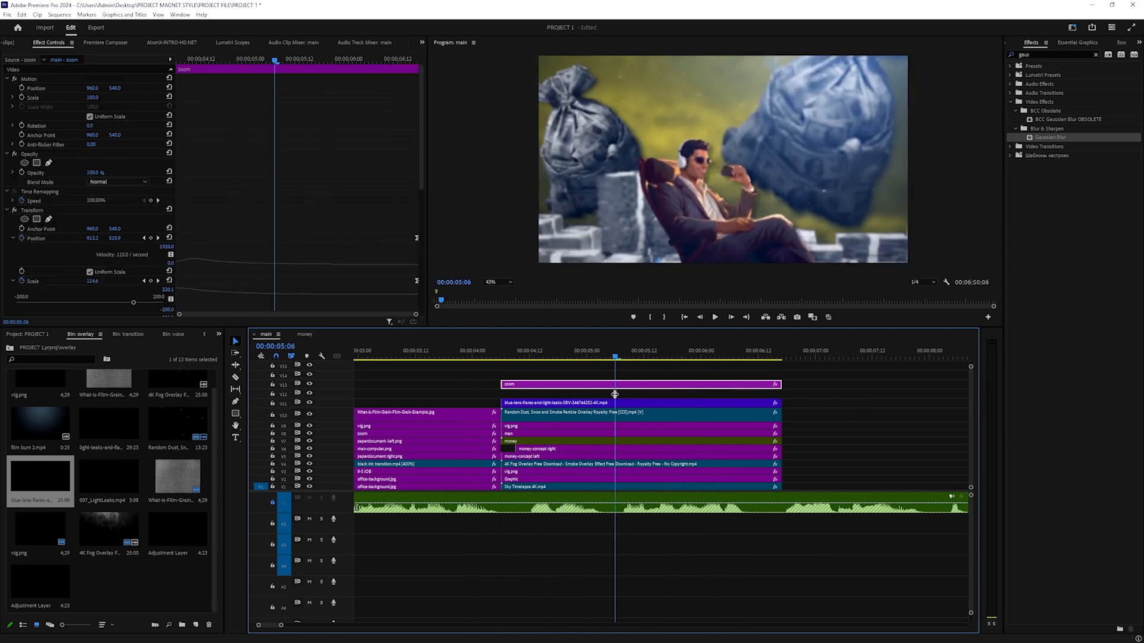
pyautogui.click(196, 624)
pyautogui.click(239, 564)
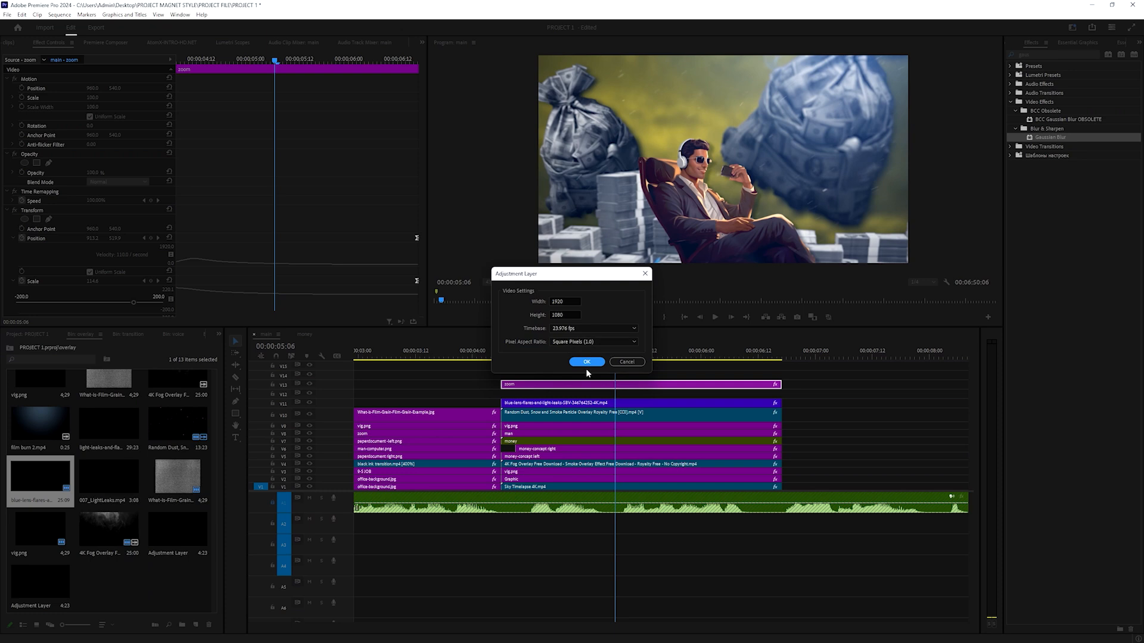
pyautogui.click(586, 362)
# Place the new adjustment layer directly beneath zoom and cut it to end at 00:00:06:17
pyautogui.moveTo(110, 584); pyautogui.dragTo(782, 367)
pyautogui.click(781, 394)
pyautogui.hotkey('ctrl', 'k')
pyautogui.click(797, 395)
pyautogui.press('Delete')
# Apply Gaussian Blur with Blurriness 25 to the new adjustment layer
pyautogui.click(739, 393)
pyautogui.click(663, 353)
pyautogui.moveTo(1034, 140); pyautogui.dragTo(671, 393)
pyautogui.click(91, 229)
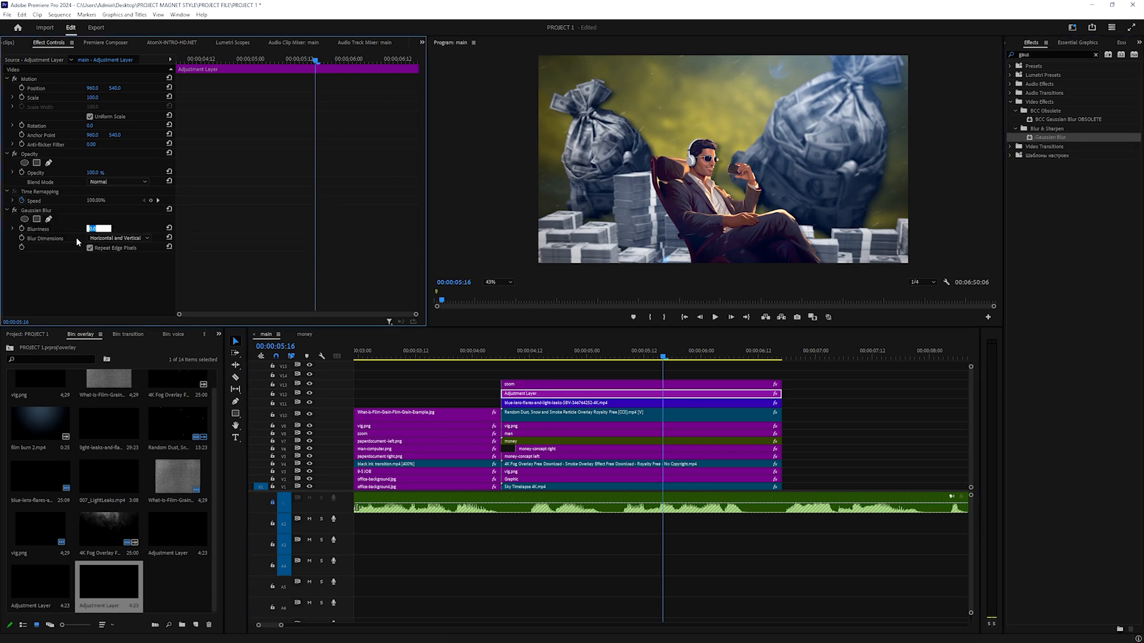
pyautogui.write('25')
pyautogui.press('Return')
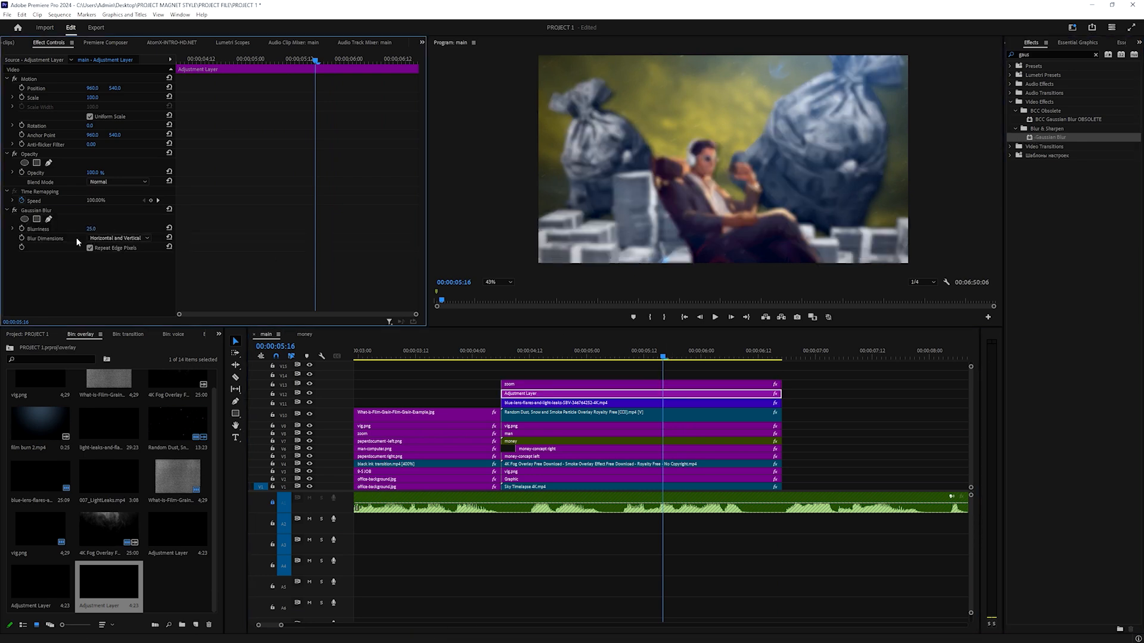
# Add an ellipse mask to the adjustment layer's Gaussian Blur and stretch it to about the full frame, centred on the man
pyautogui.click(25, 219)
pyautogui.moveTo(771, 156); pyautogui.dragTo(912, 159)
pyautogui.moveTo(679, 161); pyautogui.dragTo(513, 167)
pyautogui.moveTo(710, 109); pyautogui.dragTo(710, 52)
pyautogui.moveTo(712, 212); pyautogui.dragTo(712, 265)
pyautogui.moveTo(697, 150); pyautogui.dragTo(702, 153)
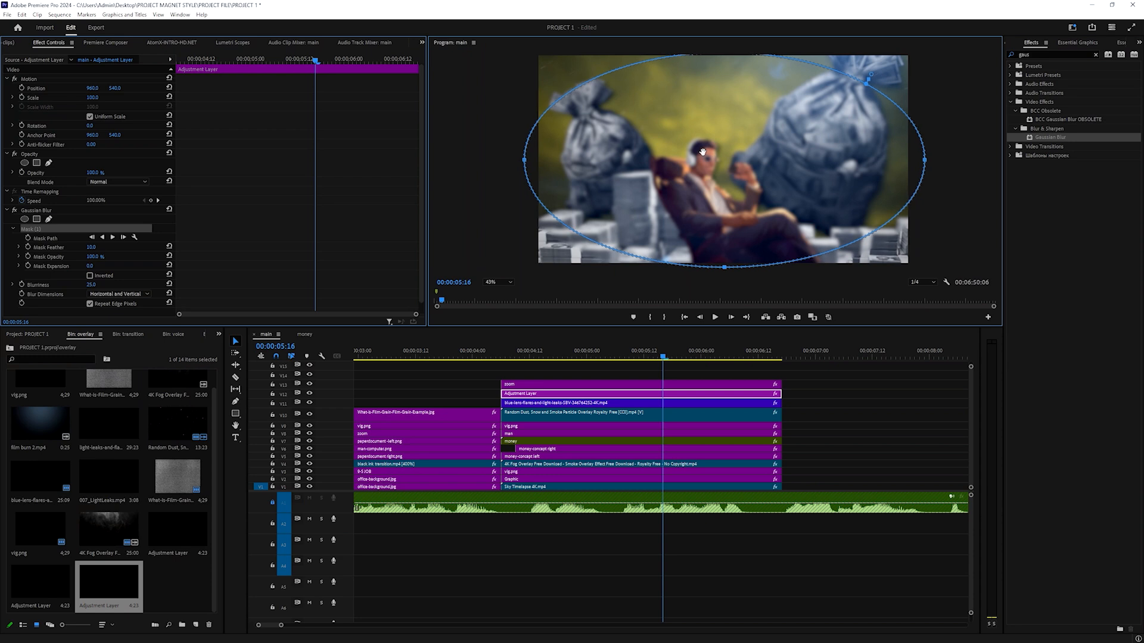
# Invert the blur mask, set its feather to 220, increase its expansion and play the result
pyautogui.click(90, 276)
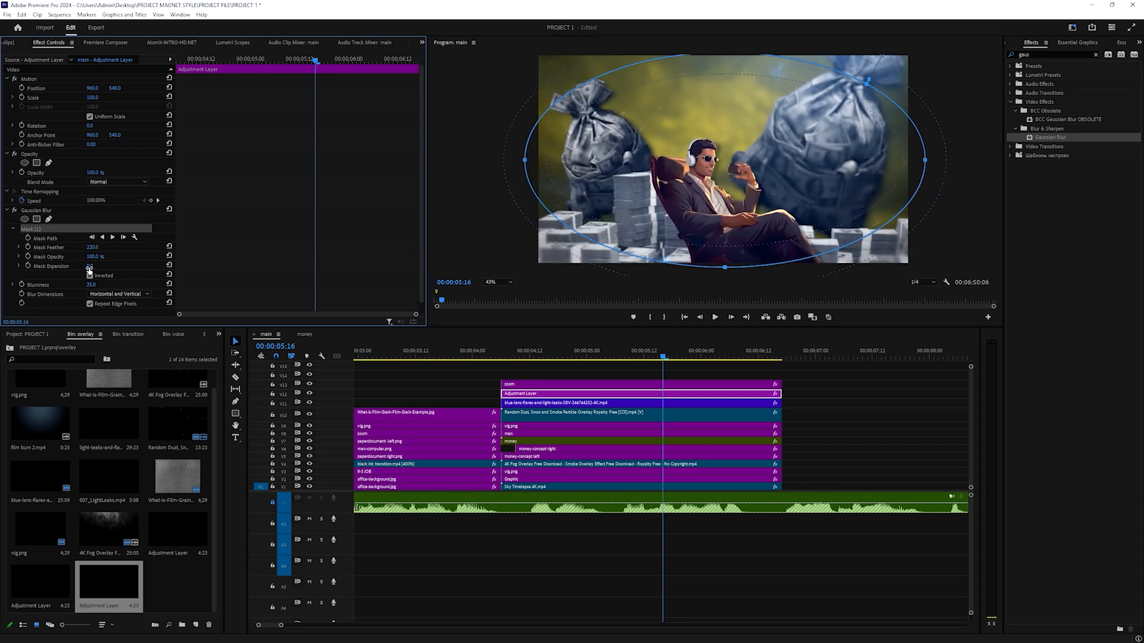
pyautogui.moveTo(91, 265); pyautogui.dragTo(101, 265)
pyautogui.press('space')
pyautogui.press('space')
# Rename the adjustment layer clip beneath zoom as blur
pyautogui.click(858, 391)
pyautogui.rightClick(654, 393)
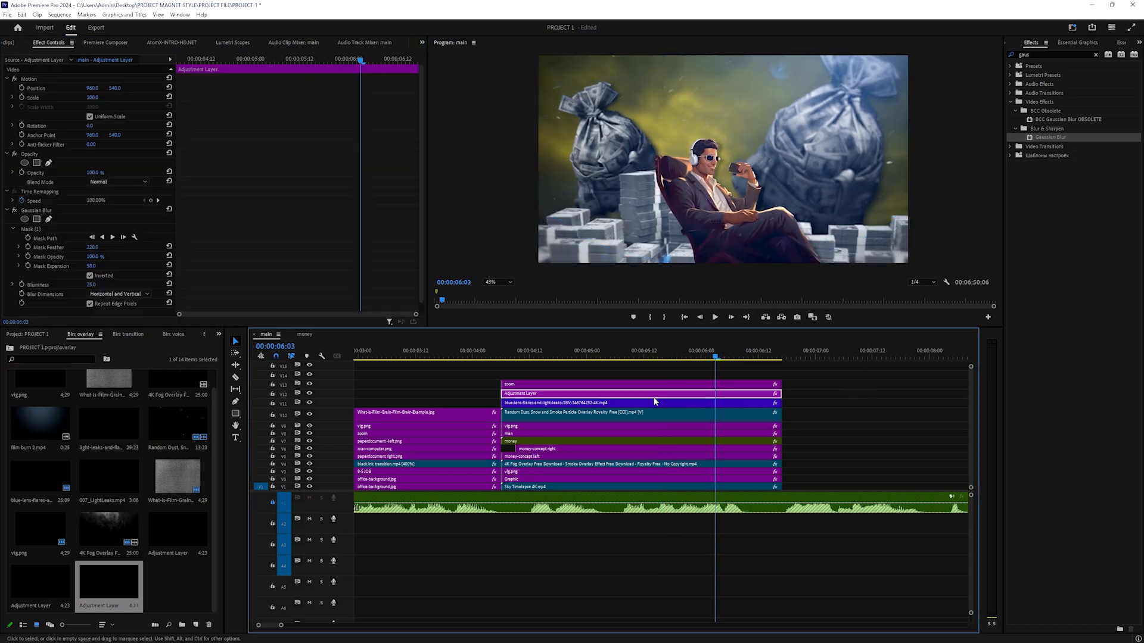
pyautogui.click(692, 606)
pyautogui.write('blu')
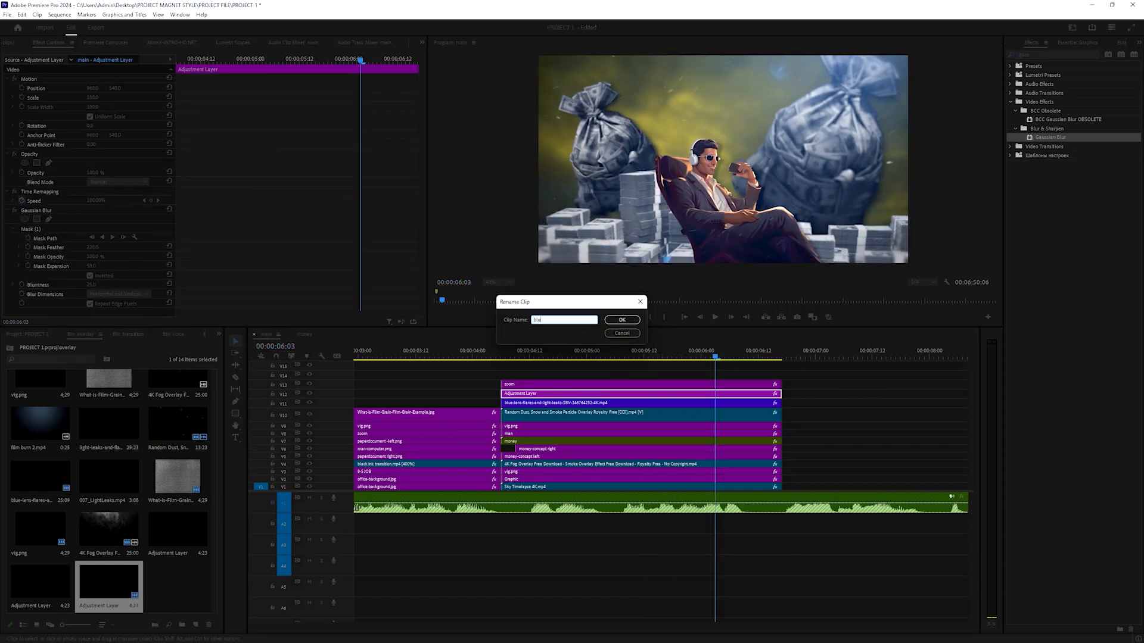
pyautogui.write('r')
pyautogui.press('Return')
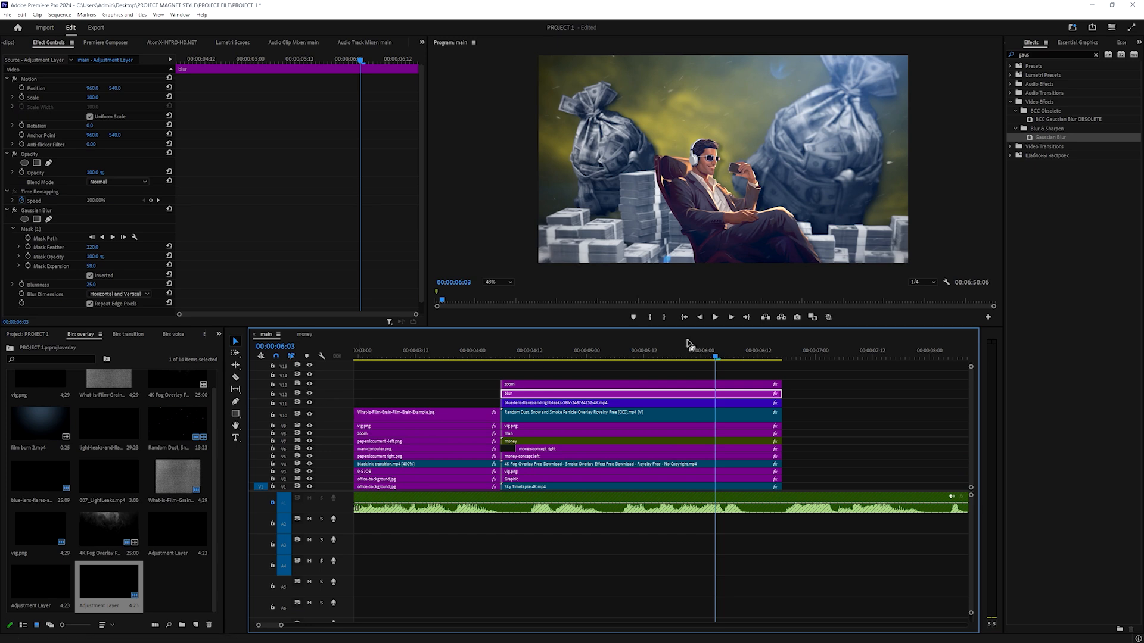
# Set the blur layer's Gaussian Blur Blurriness to 30 and play the whole scene twice
pyautogui.moveTo(713, 356)
pyautogui.mouseDown()
pyautogui.moveTo(585, 358)
pyautogui.moveTo(724, 356)
pyautogui.mouseUp()
pyautogui.click(92, 285)
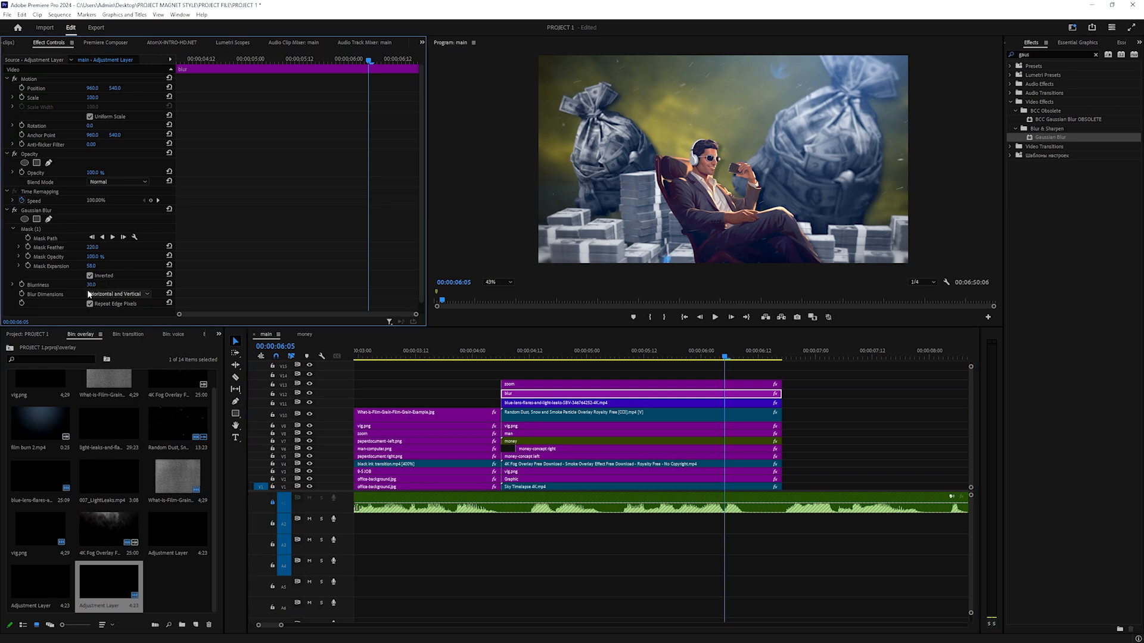
pyautogui.hotkey('shift', 'Right')
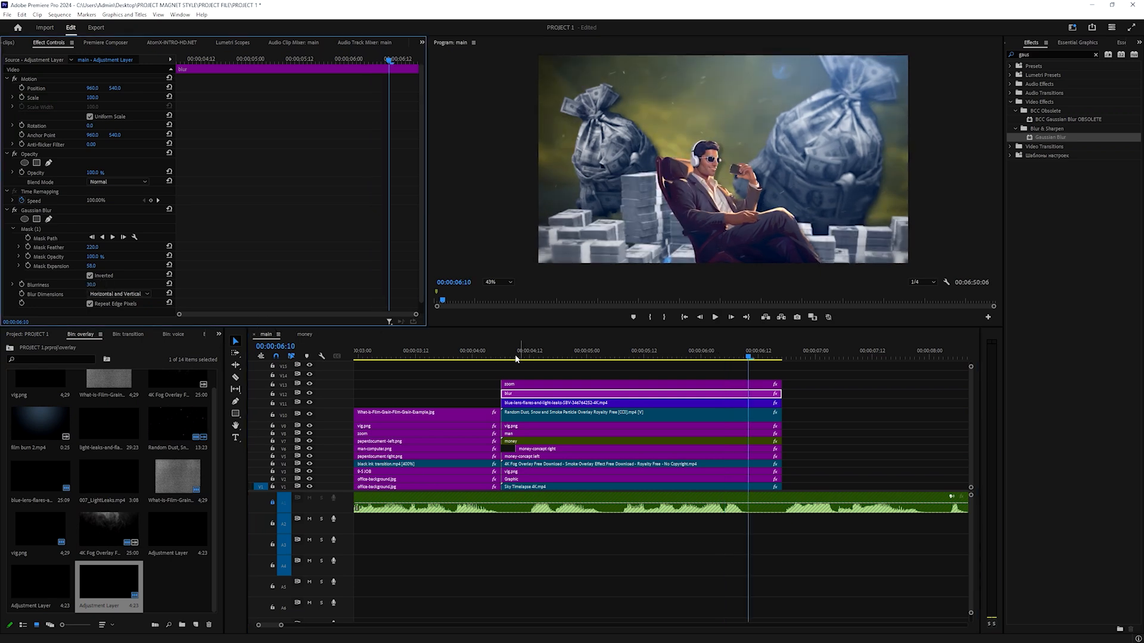
pyautogui.moveTo(516, 358); pyautogui.dragTo(472, 357)
pyautogui.press('space')
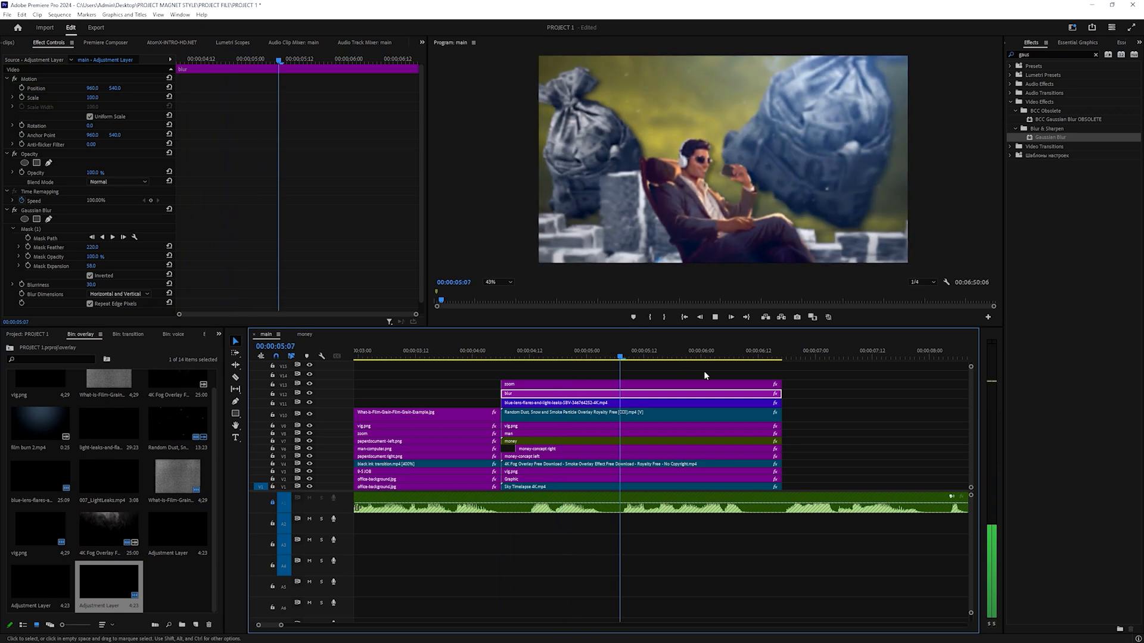
pyautogui.press('space')
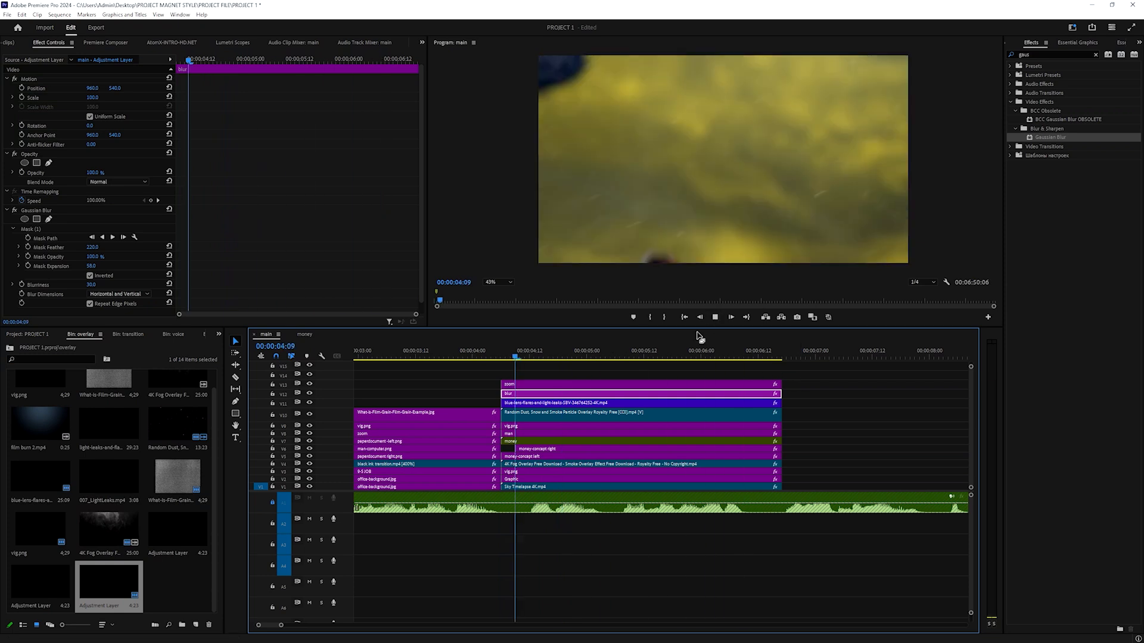
pyautogui.press('space')
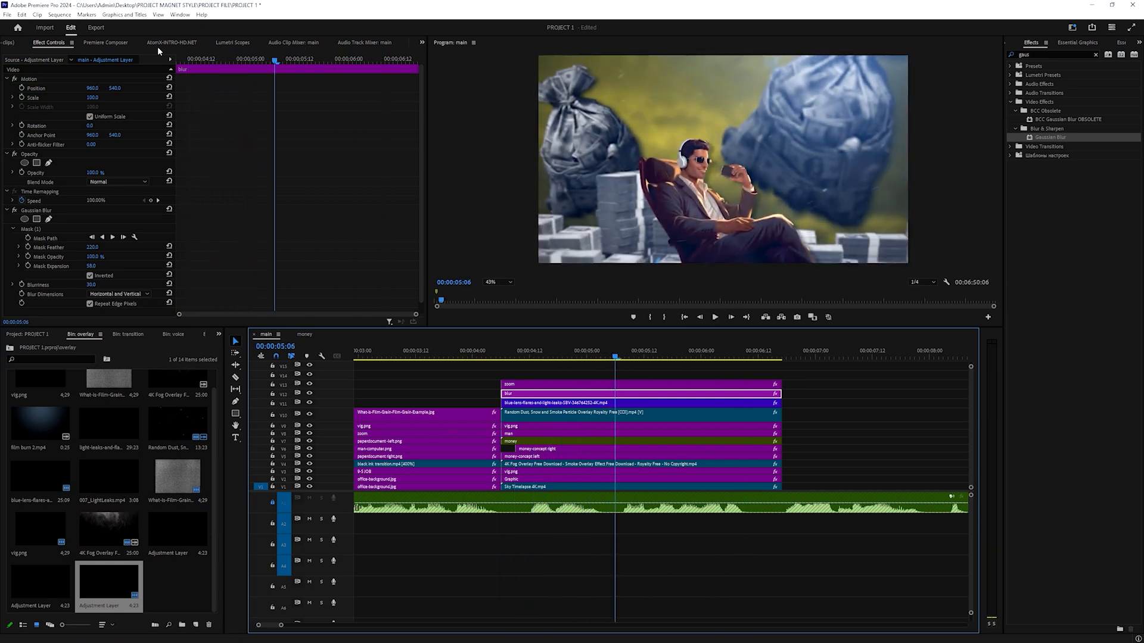
# Add the Glitter shape element from Premiere Composer above the zoom layer at about 00:00:05:06 and play it
pyautogui.click(106, 43)
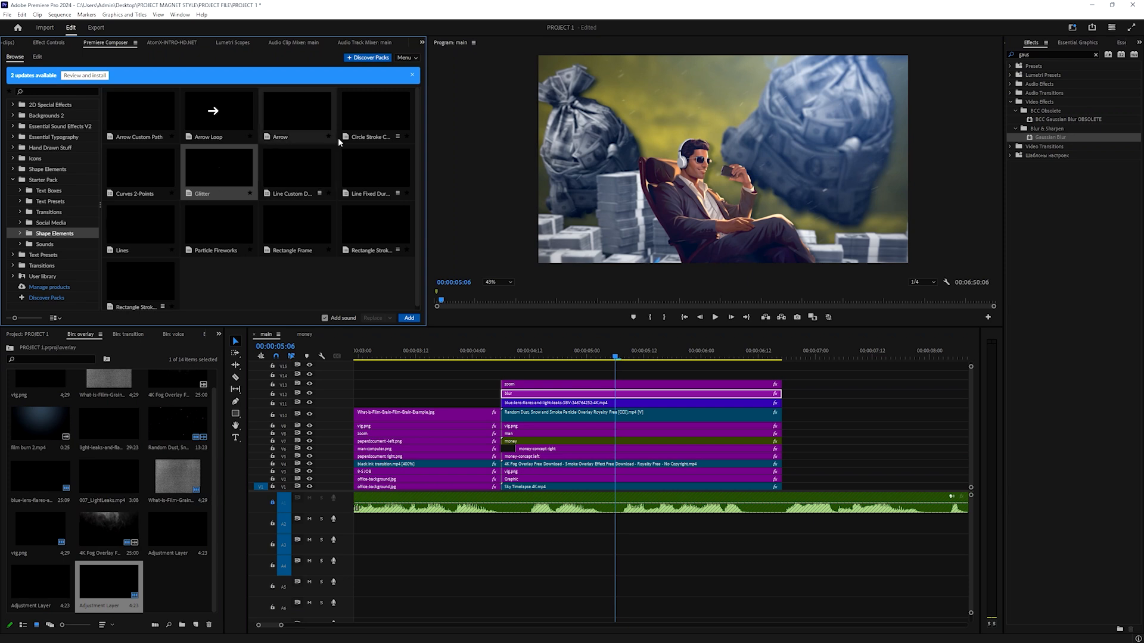
pyautogui.moveTo(224, 158); pyautogui.dragTo(605, 375)
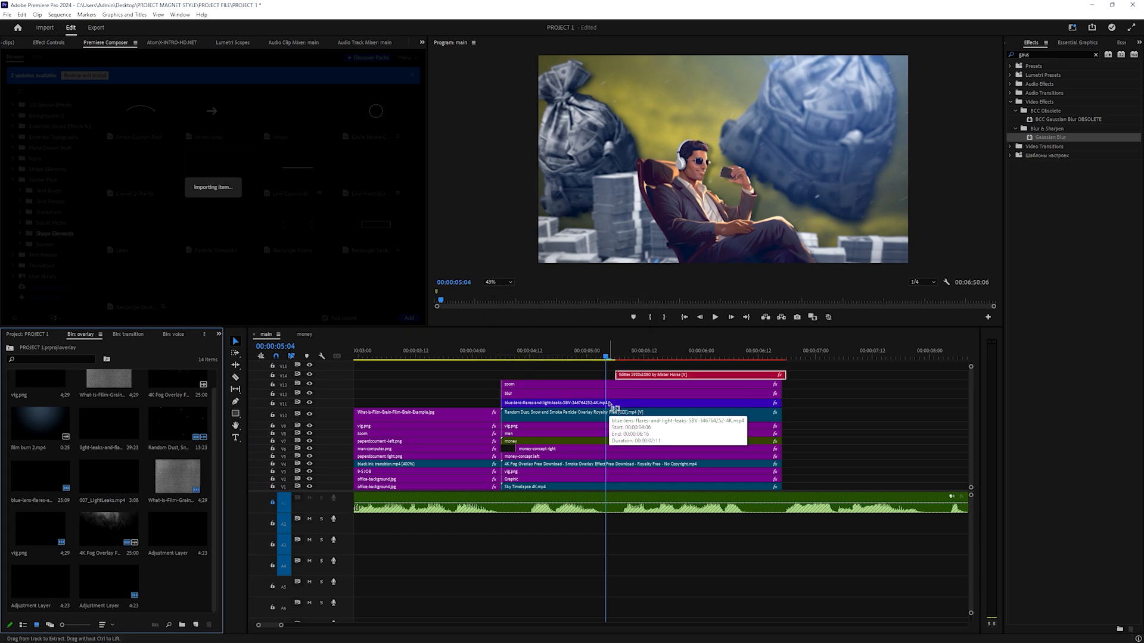
pyautogui.press('space')
pyautogui.press('space')
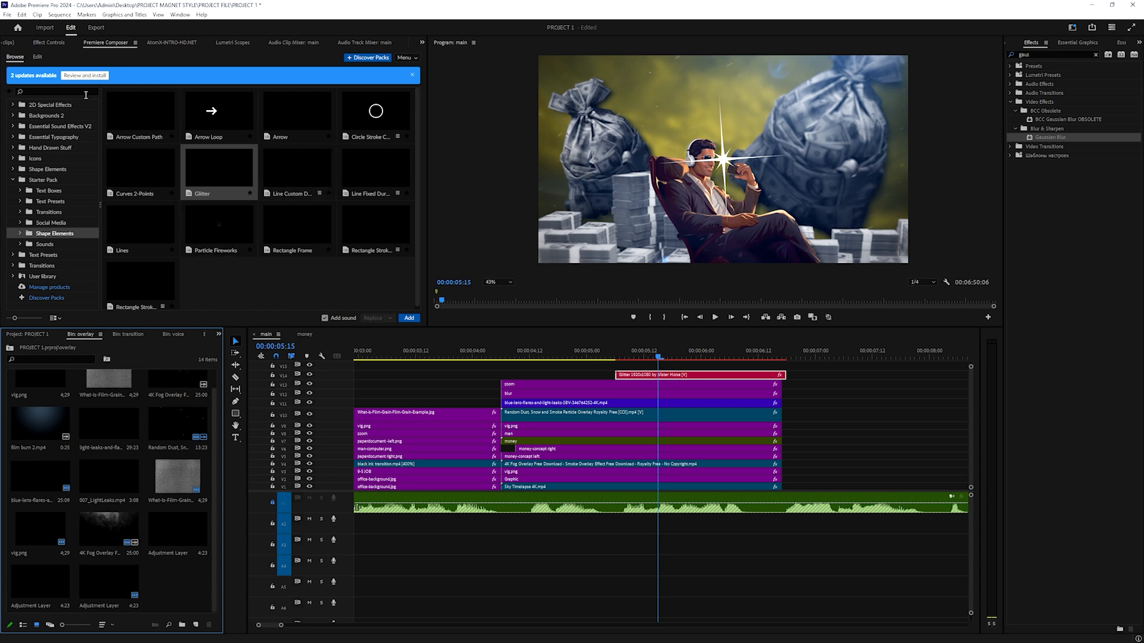
# Scale the Glitter clip down to 26 and shift its horizontal Position to 872, towards the man's sunglasses
pyautogui.click(37, 57)
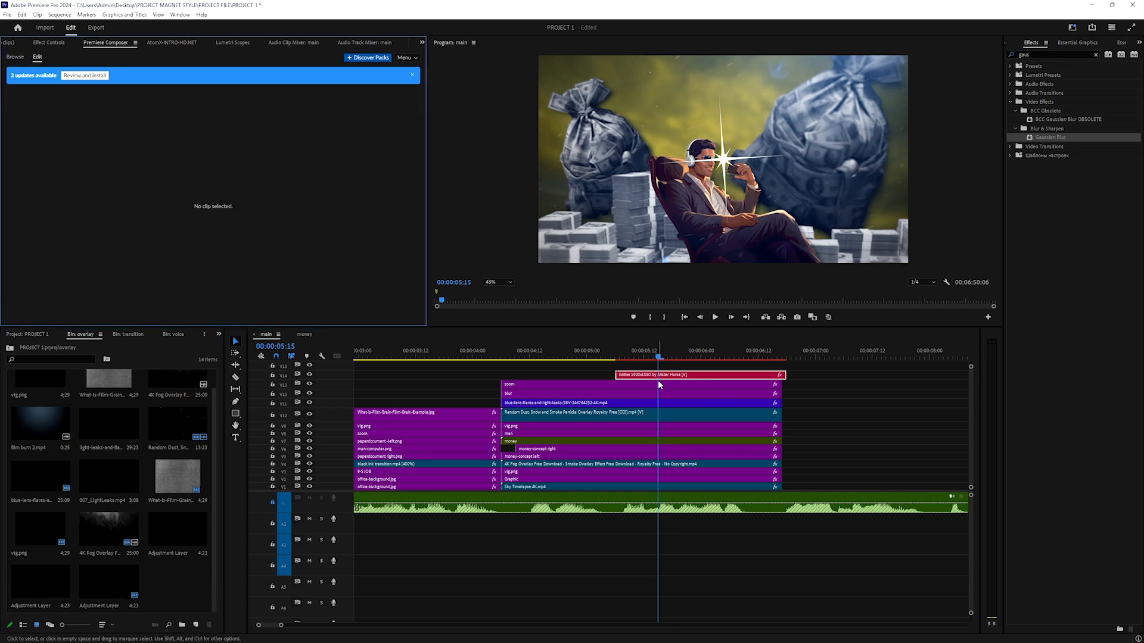
pyautogui.scroll(5, 658, 378)
pyautogui.scroll(-1, 633, 377)
pyautogui.click(599, 374)
pyautogui.click(598, 383)
pyautogui.click(598, 375)
pyautogui.scroll(-1, 600, 378)
pyautogui.scroll(-1, 608, 376)
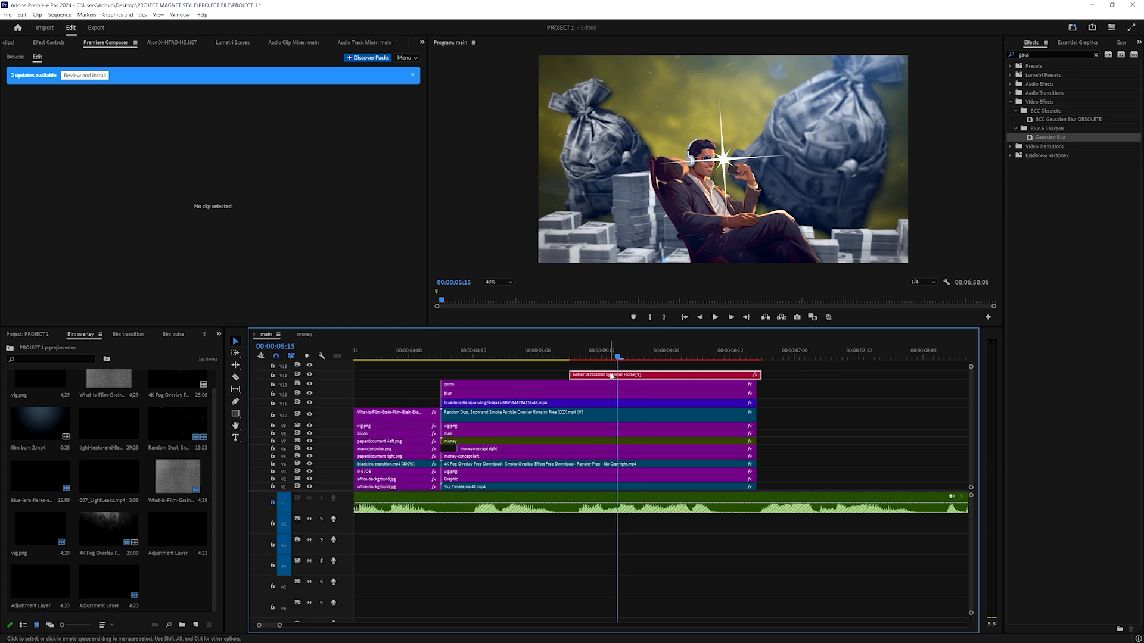
pyautogui.hotkey('shift', '5')
pyautogui.moveTo(96, 111); pyautogui.dragTo(49, 97)
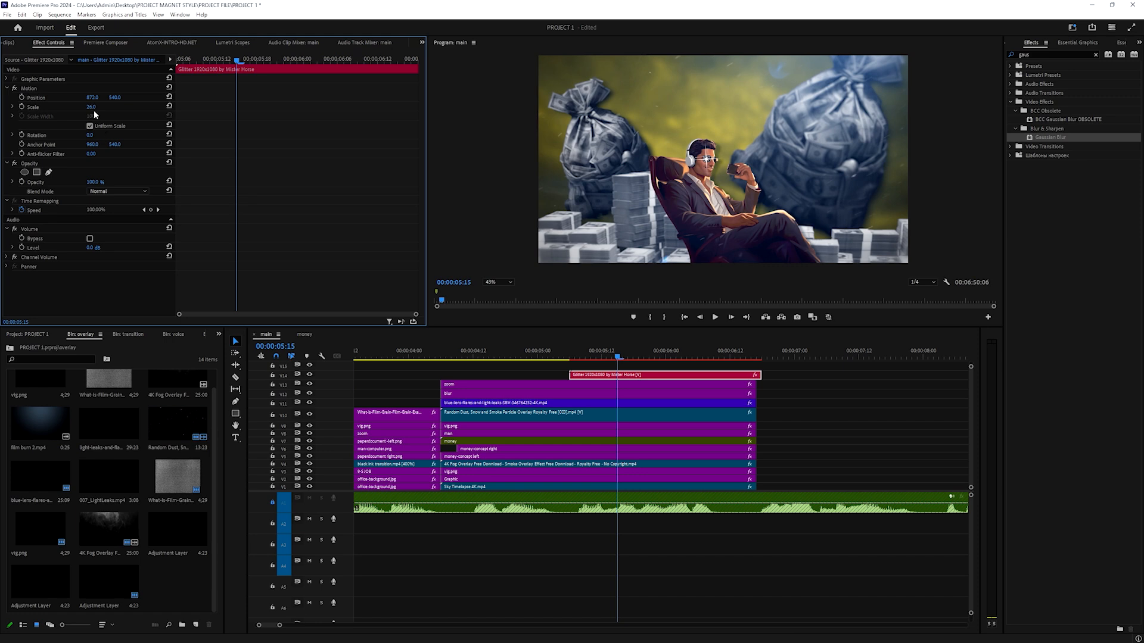
# Reduce the Glitter clip's Scale to 10 and play the start of the glitter accent
pyautogui.moveTo(91, 106); pyautogui.dragTo(72, 106)
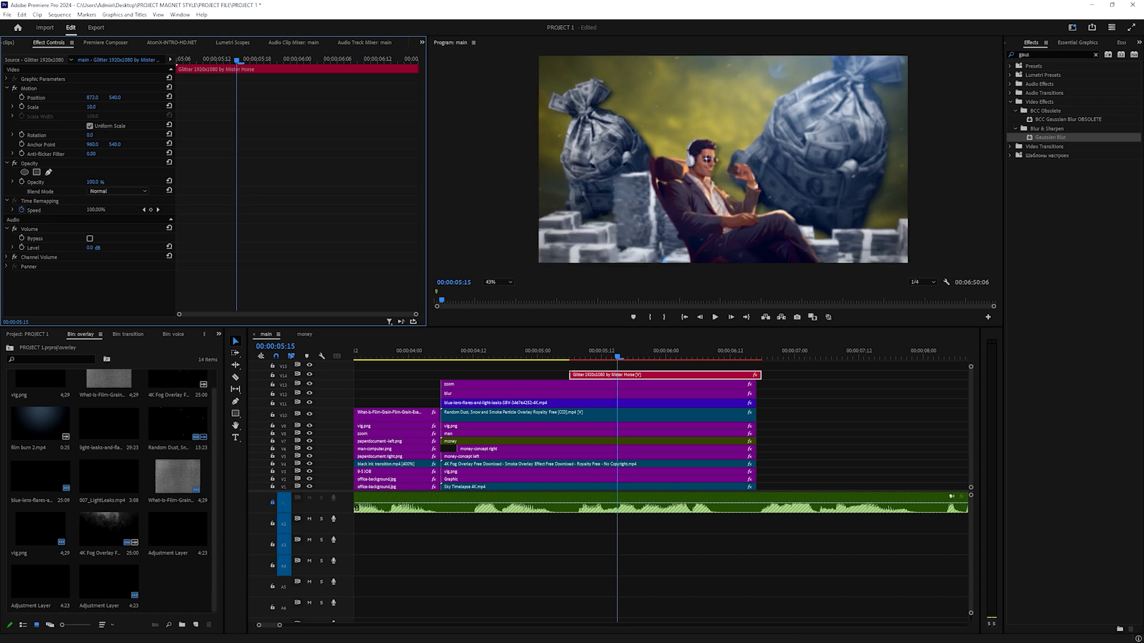
pyautogui.press('space')
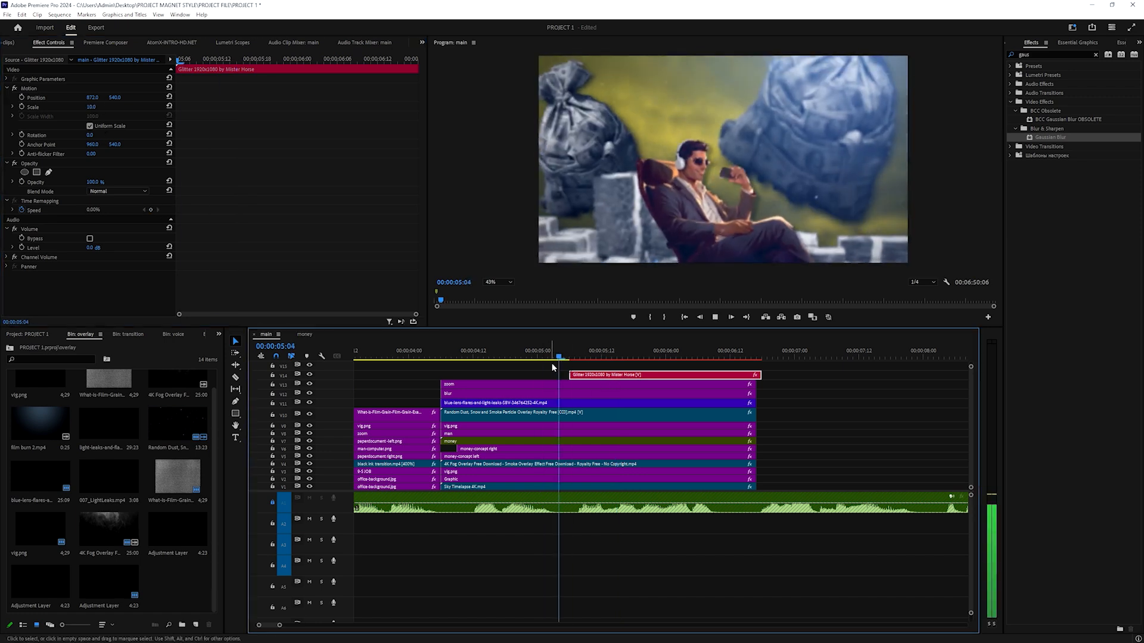
pyautogui.press('space')
# Move the zoom adjustment layer above the Glitter clip, trim Glitter's end to the scene's end, and play the result
pyautogui.moveTo(582, 384); pyautogui.dragTo(600, 370)
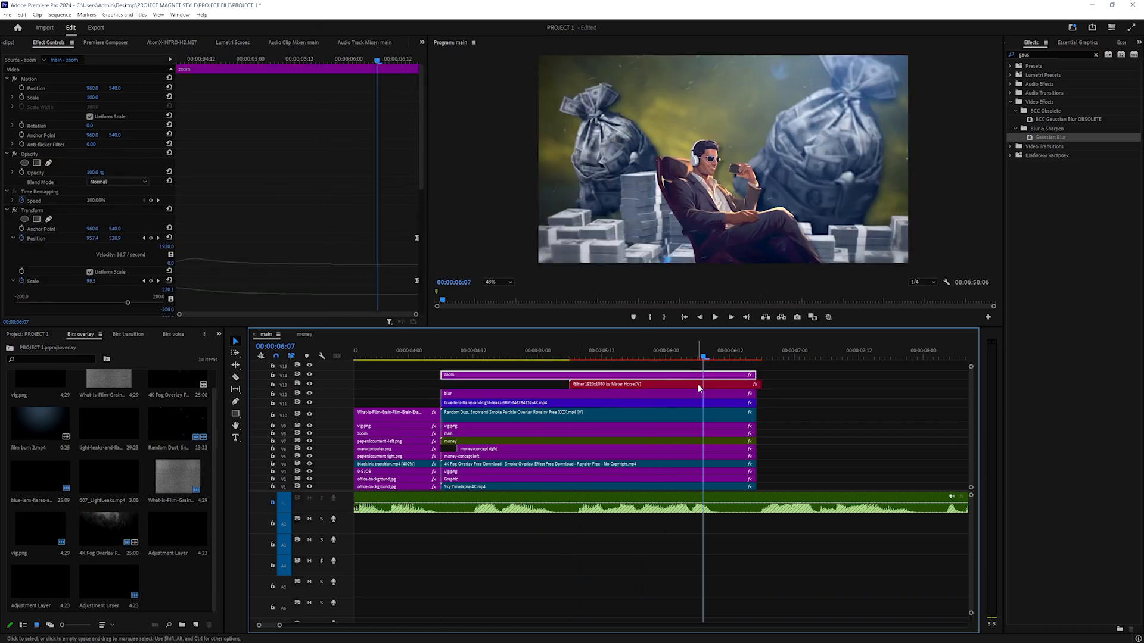
pyautogui.moveTo(764, 385); pyautogui.dragTo(764, 385)
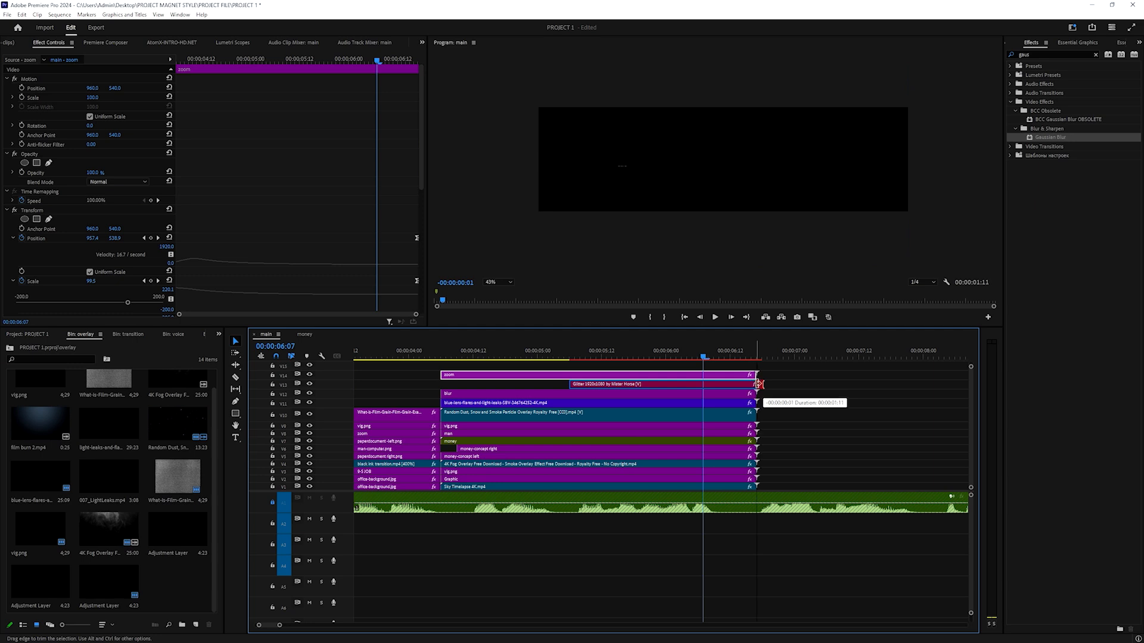
pyautogui.moveTo(703, 356); pyautogui.dragTo(586, 375)
pyautogui.press('space')
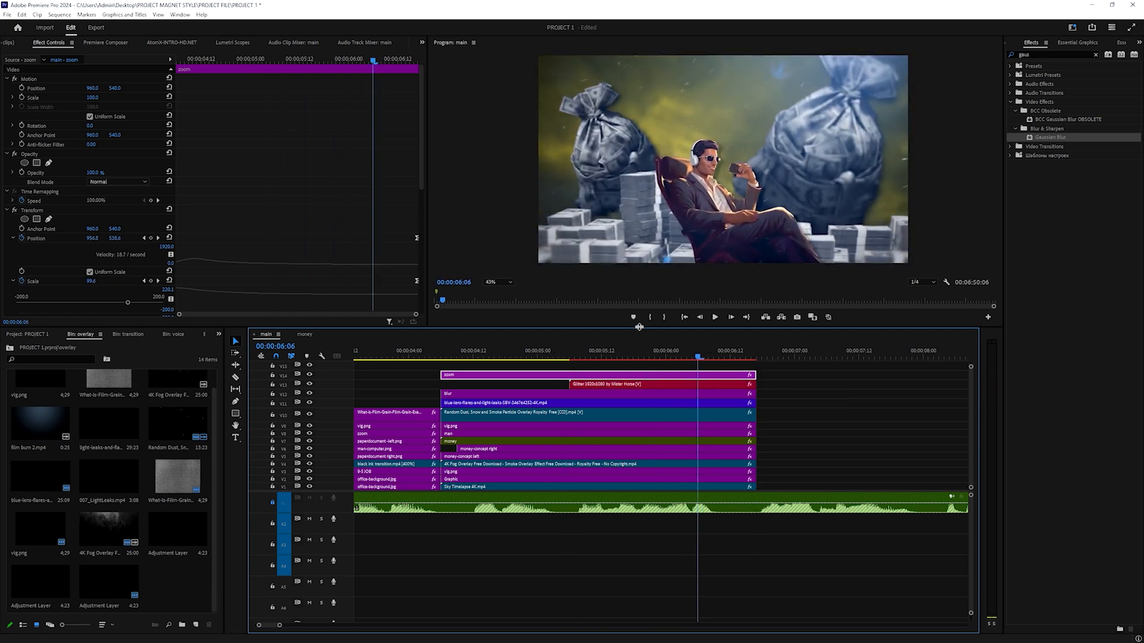
# Enlarge the timeline area, play the sequence from its start, and examine the tracks above the zoom layer at 00:00:04:06
pyautogui.moveTo(640, 326); pyautogui.dragTo(640, 280)
pyautogui.hotkey('shift', '=')
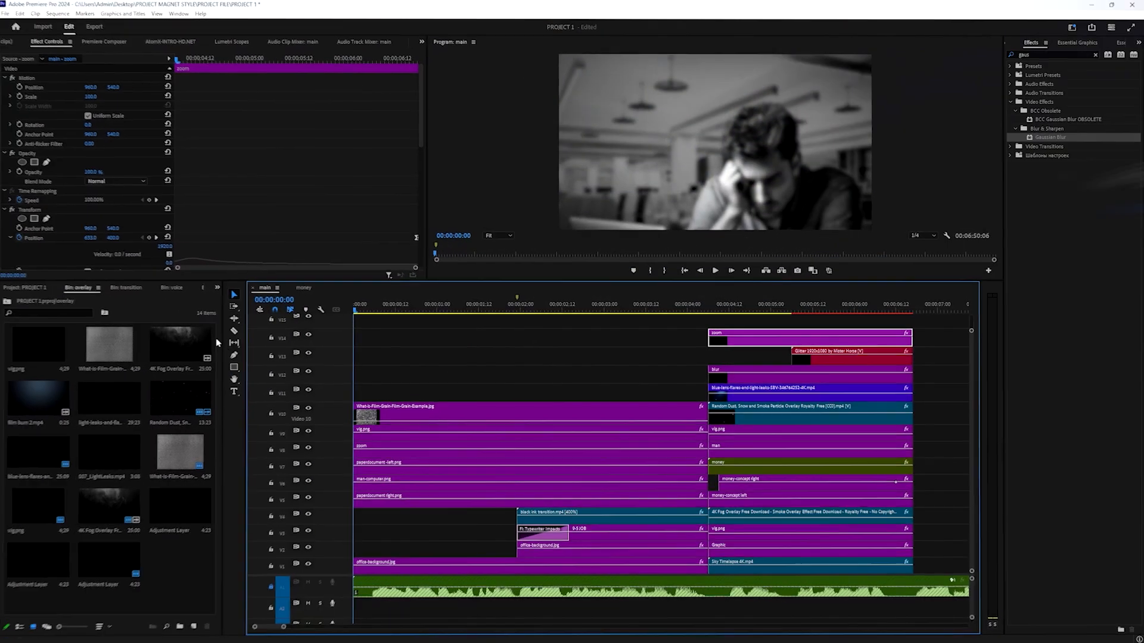
pyautogui.press('space')
pyautogui.press('-')
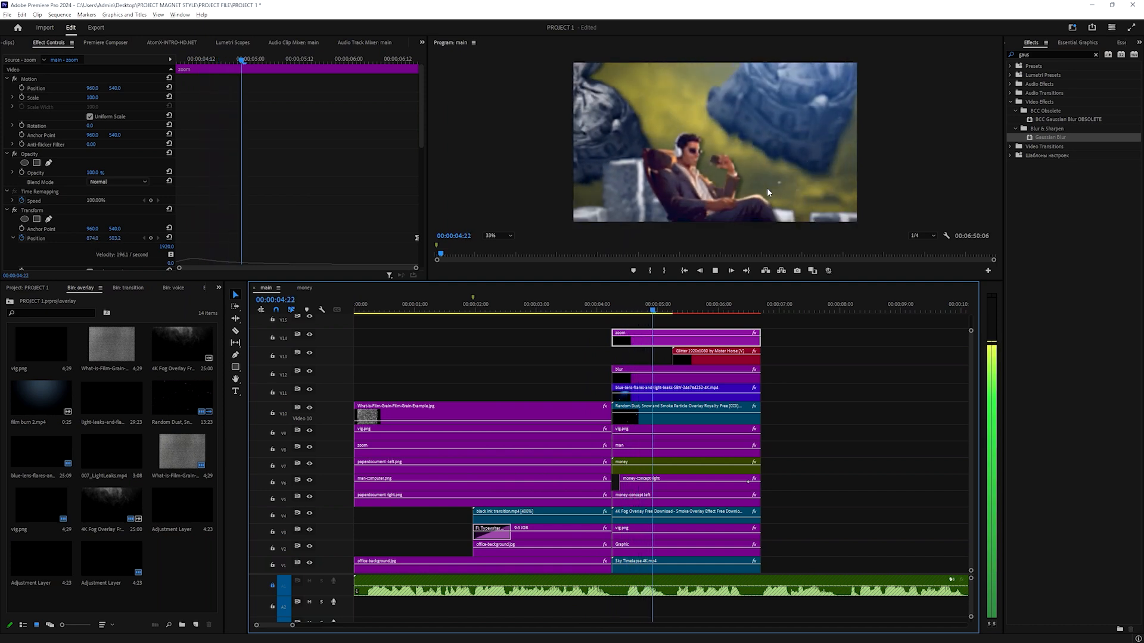
pyautogui.scroll(2, 655, 310)
pyautogui.click(598, 309)
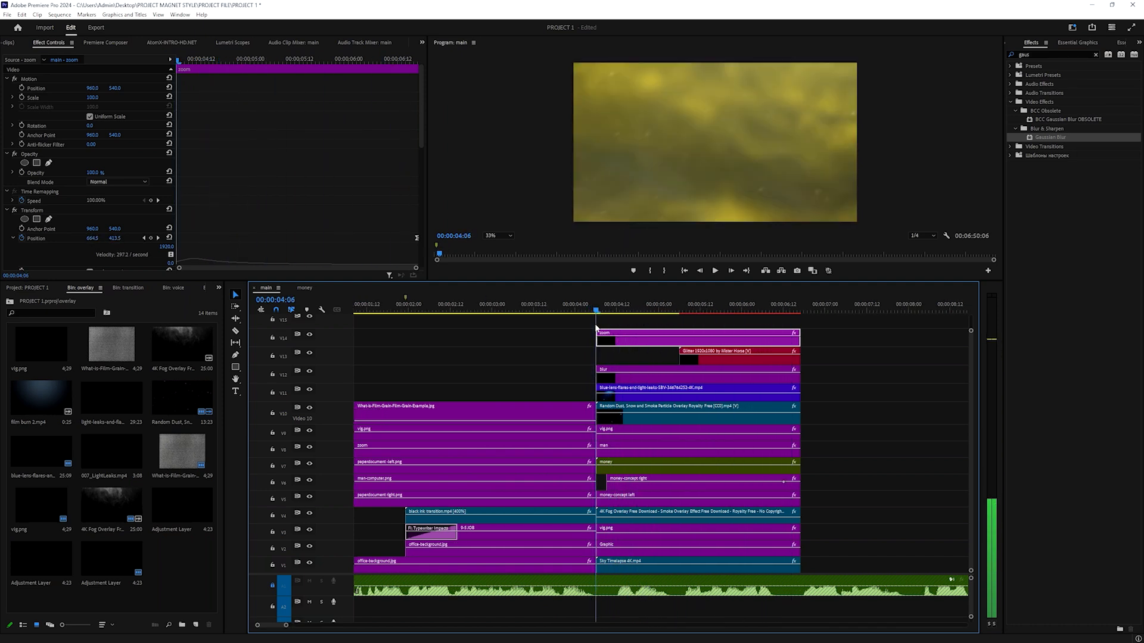
pyautogui.scroll(2, 656, 360)
pyautogui.scroll(3, 672, 360)
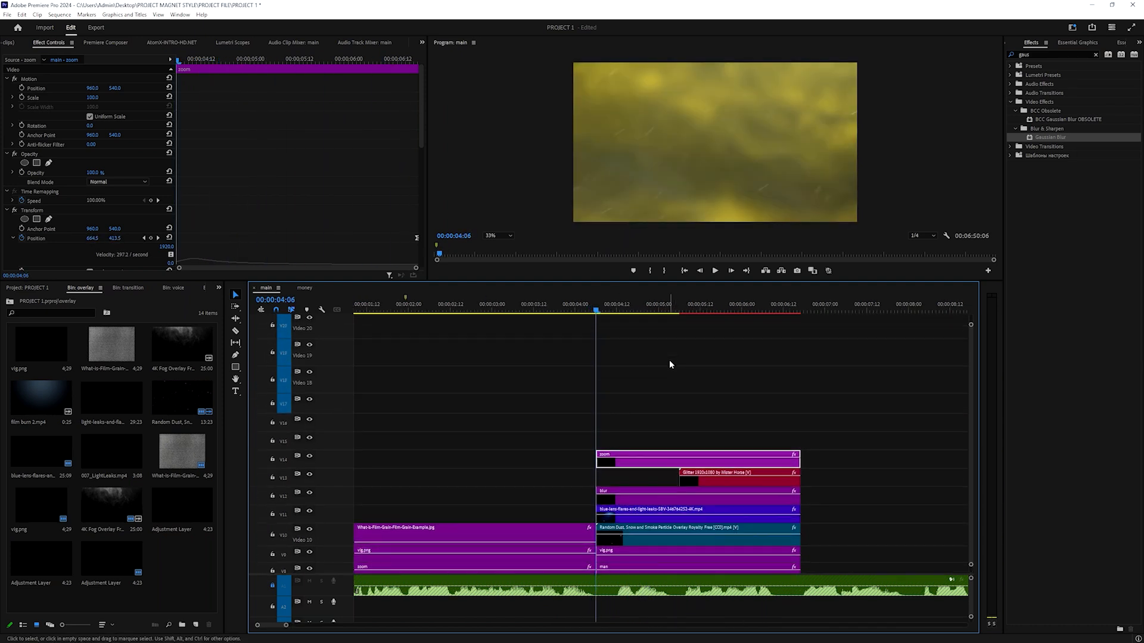
pyautogui.scroll(1, 650, 380)
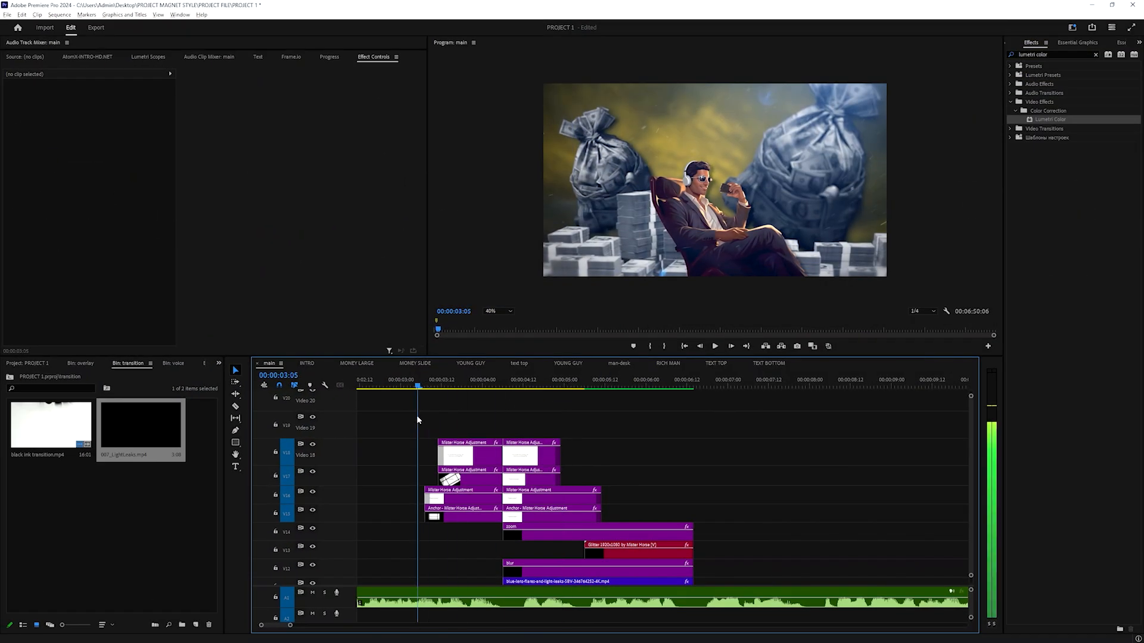
# Open the Premiere Composer extension and show the Camera Rotate presets in its Transitions collection
pyautogui.scroll(-2, 452, 467)
pyautogui.hscroll(-3, 677, 469)
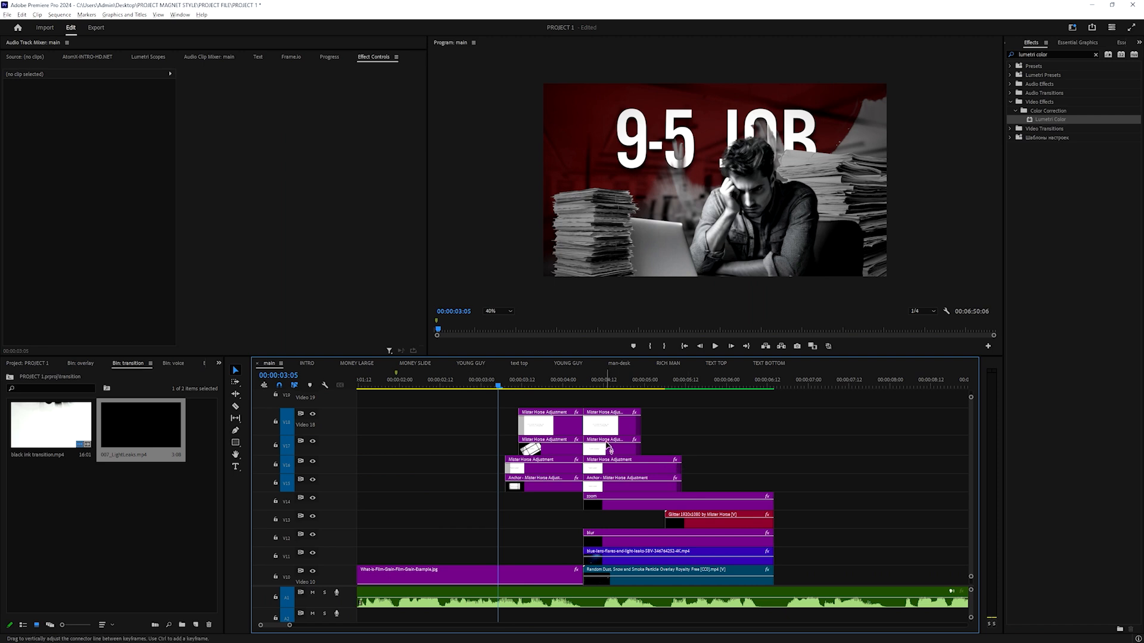
pyautogui.scroll(2, 608, 445)
pyautogui.click(87, 57)
pyautogui.click(180, 14)
pyautogui.moveTo(197, 25)
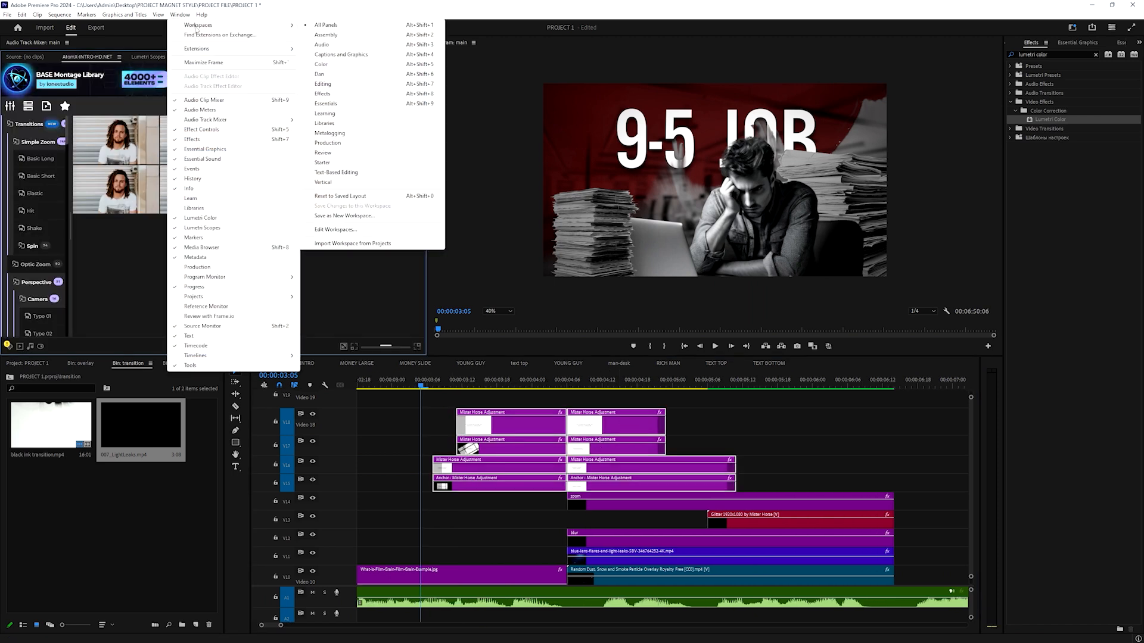
pyautogui.moveTo(226, 51)
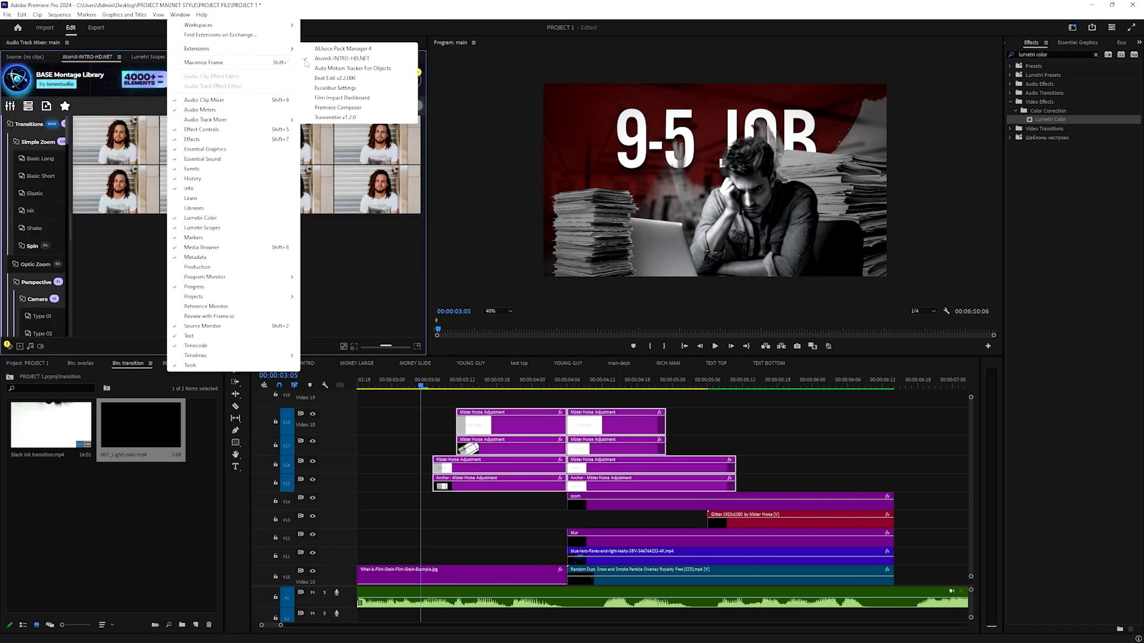
pyautogui.click(327, 108)
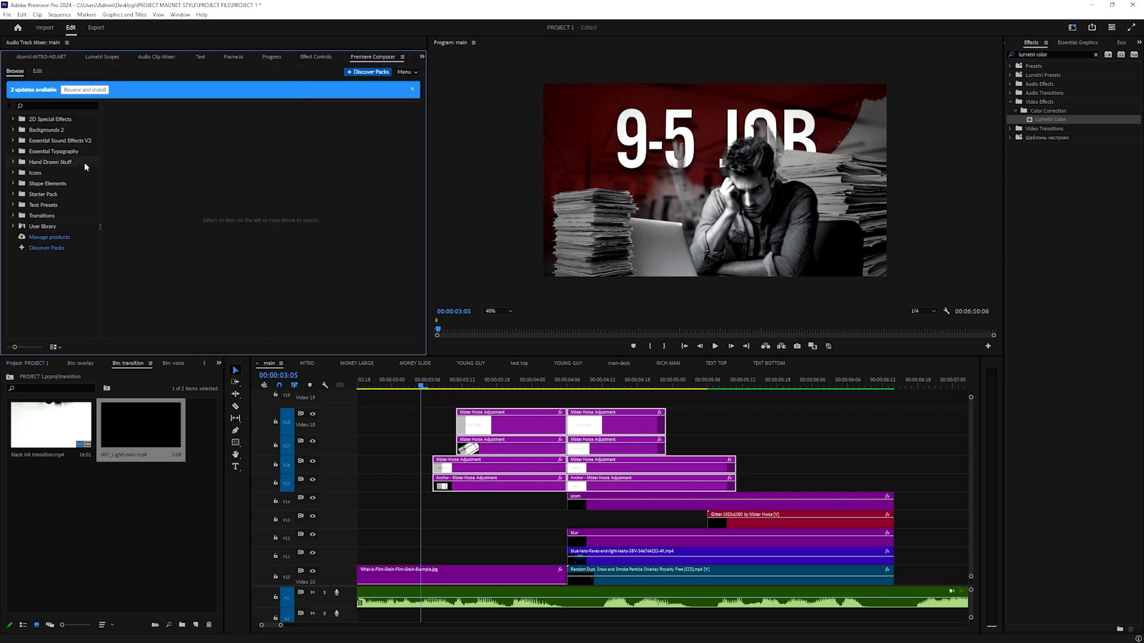
pyautogui.click(40, 216)
pyautogui.click(10, 216)
pyautogui.click(14, 218)
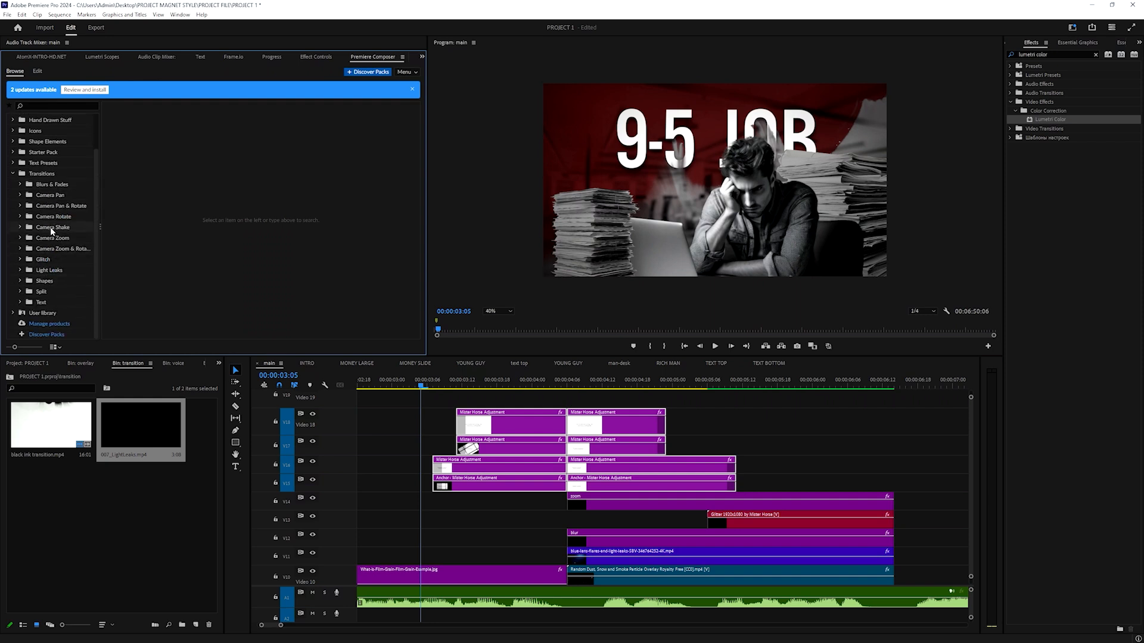
pyautogui.click(56, 217)
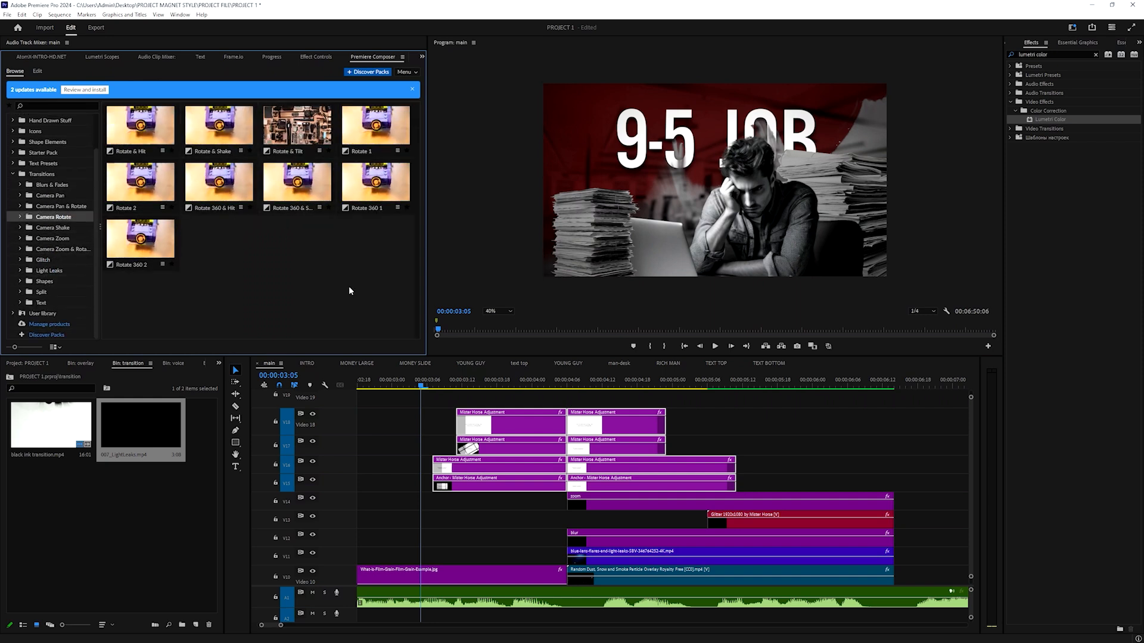
# Play the Mister Horse transition between the 9-5 JOB scene and the money scene
pyautogui.moveTo(549, 385); pyautogui.dragTo(429, 388)
pyautogui.press('space')
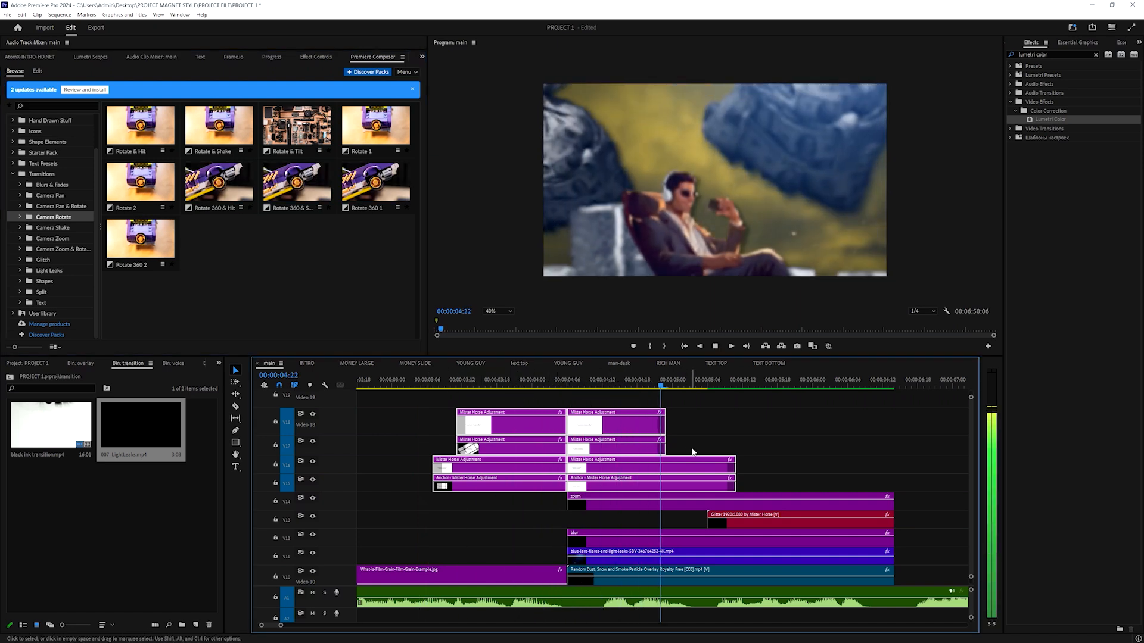
pyautogui.press('space')
# Select the man clip and examine its Transform effect's Position and Scale keyframes from 00:00:05:23 back to 00:00:04:06
pyautogui.scroll(-3, 766, 489)
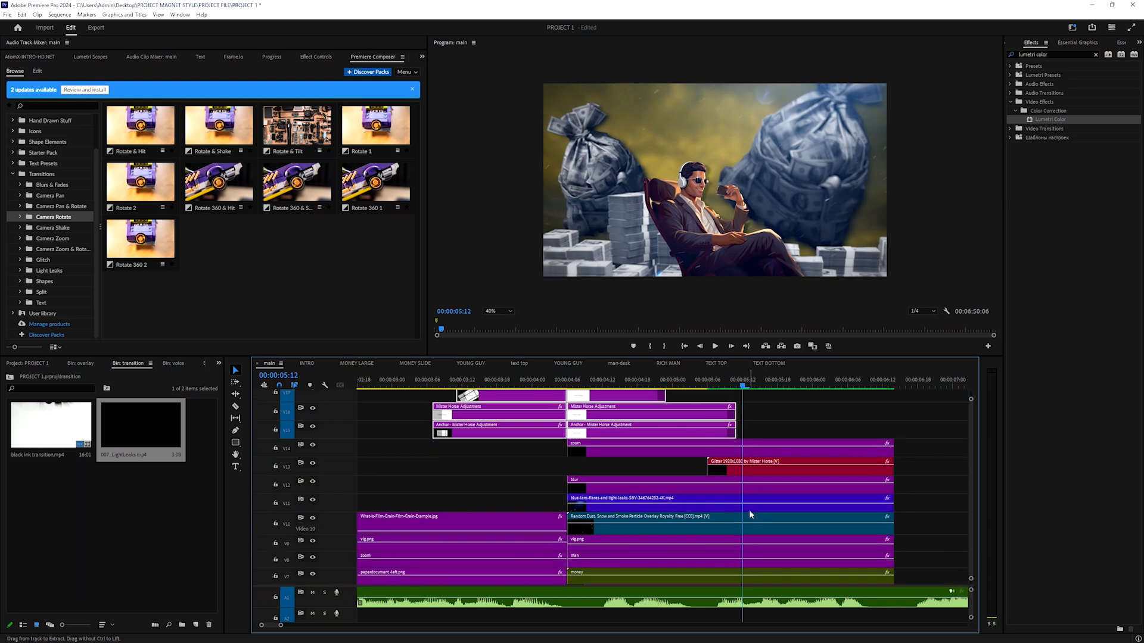
pyautogui.hscroll(2, 689, 518)
pyautogui.scroll(-1, 688, 519)
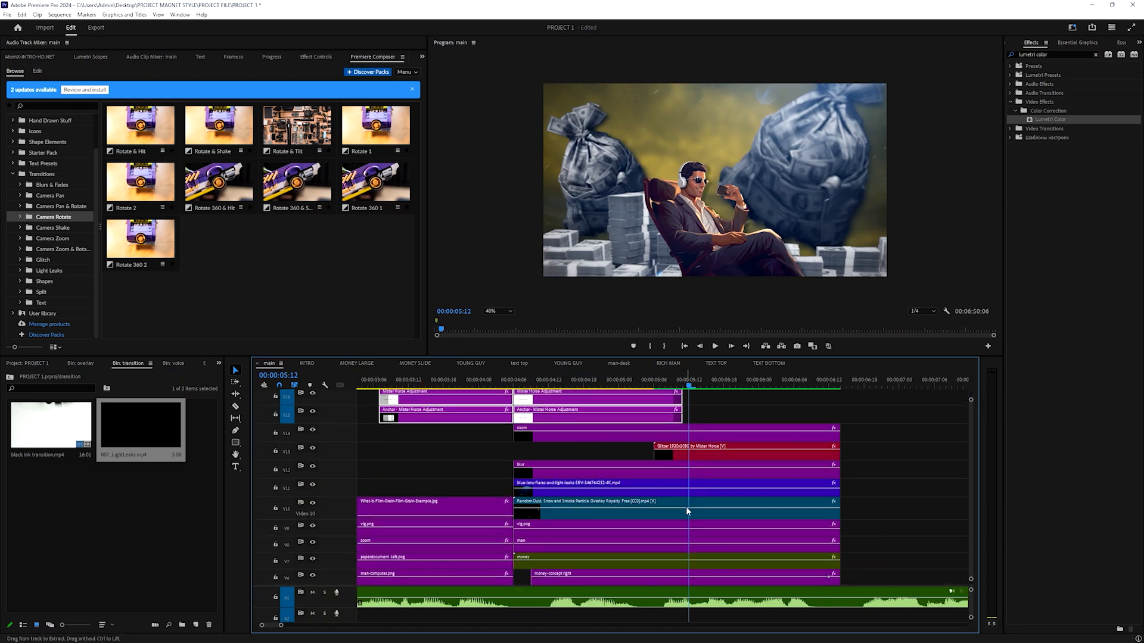
pyautogui.scroll(-1, 688, 511)
pyautogui.click(653, 525)
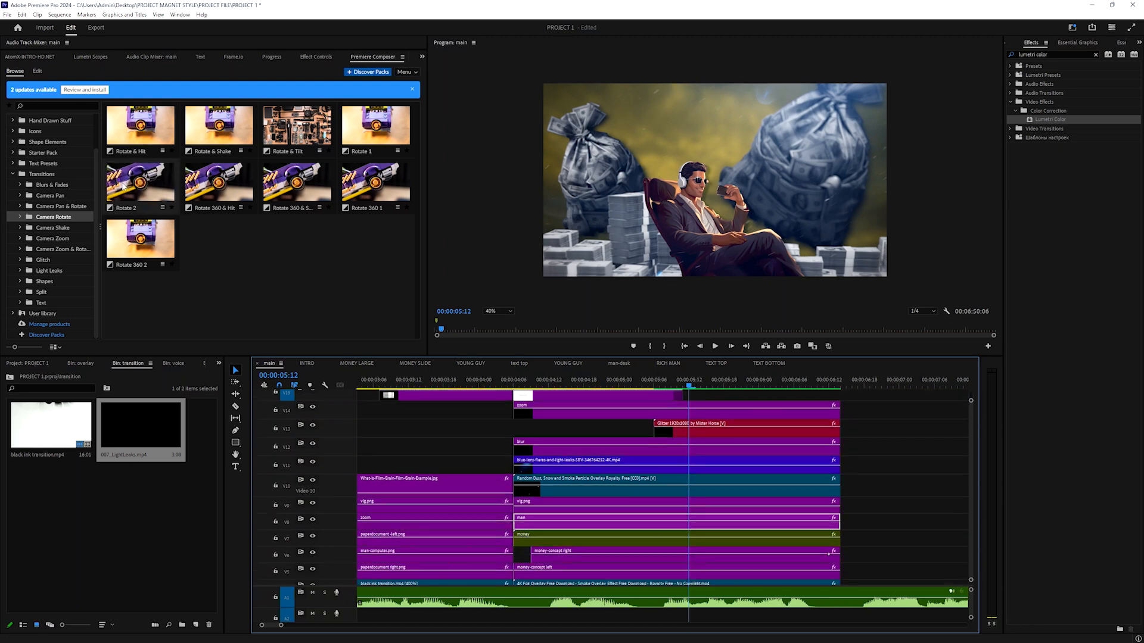
pyautogui.hotkey('shift', '5')
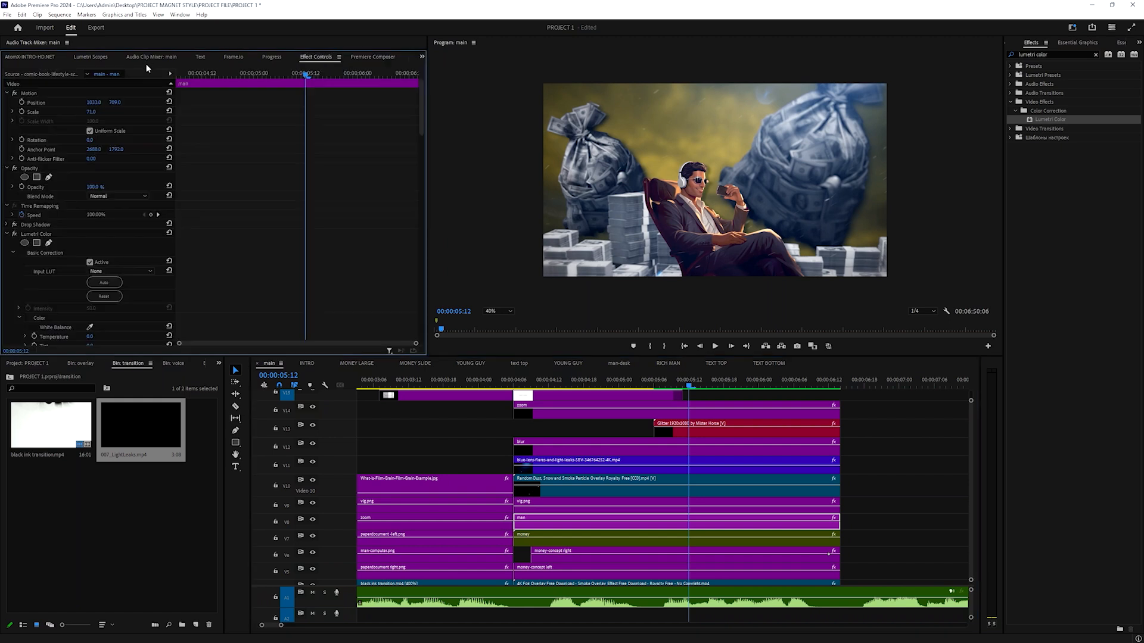
pyautogui.scroll(-3, 77, 214)
pyautogui.scroll(-3, 76, 280)
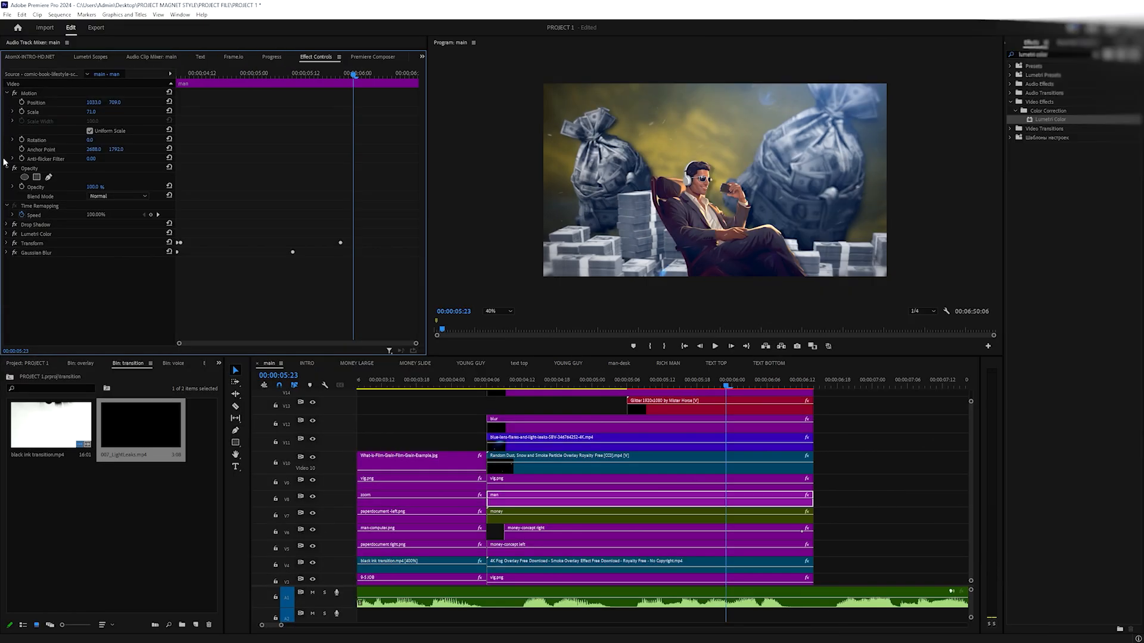
pyautogui.click(34, 243)
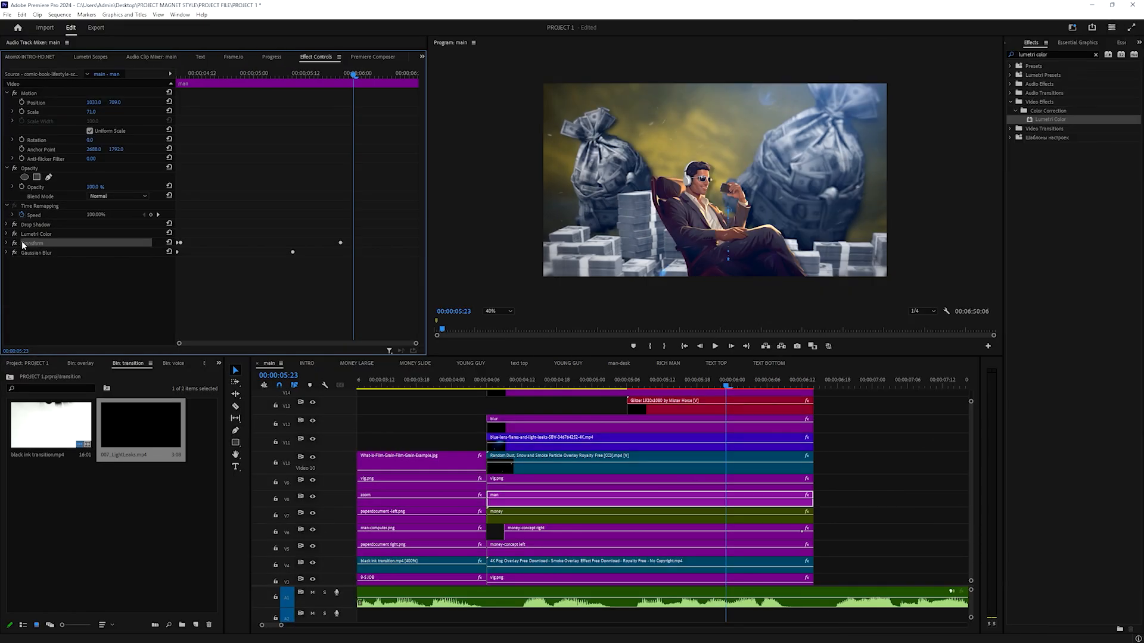
pyautogui.click(7, 244)
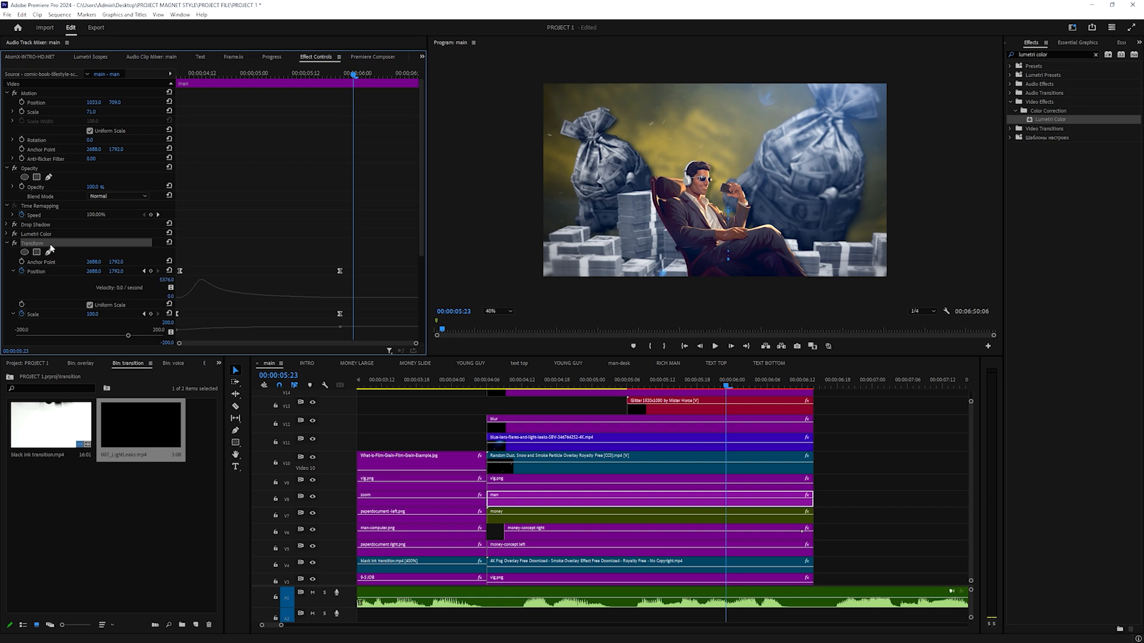
pyautogui.scroll(-3, 278, 219)
pyautogui.moveTo(353, 83); pyautogui.dragTo(10, 152)
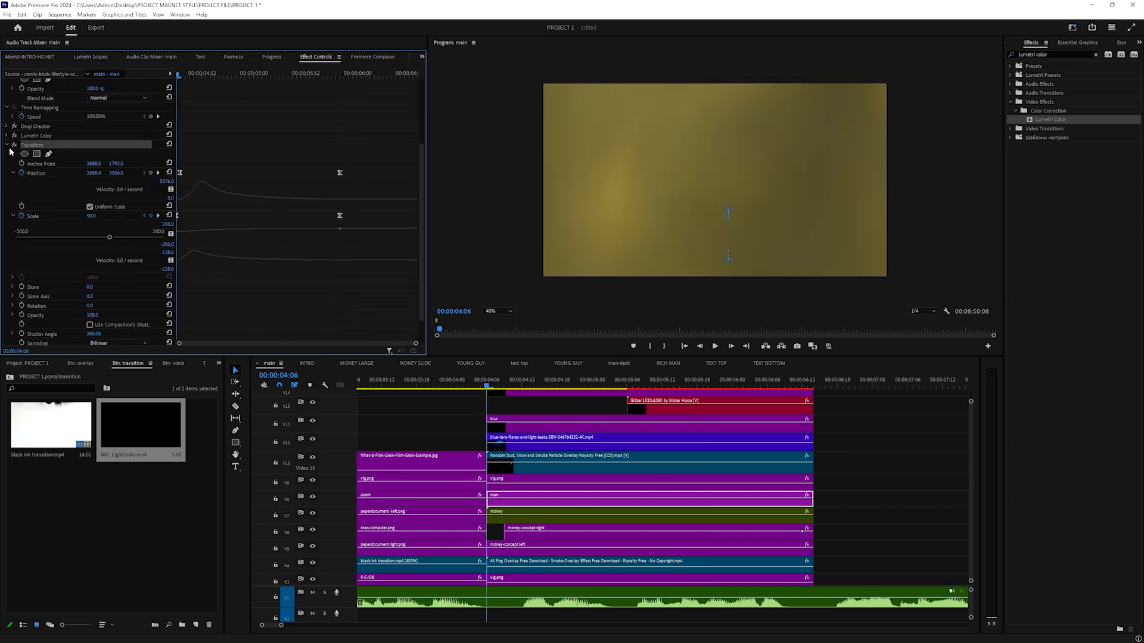
# Duplicate the man clip's Transform effect and remove the Position and Scale keyframes from the copy
pyautogui.click(7, 146)
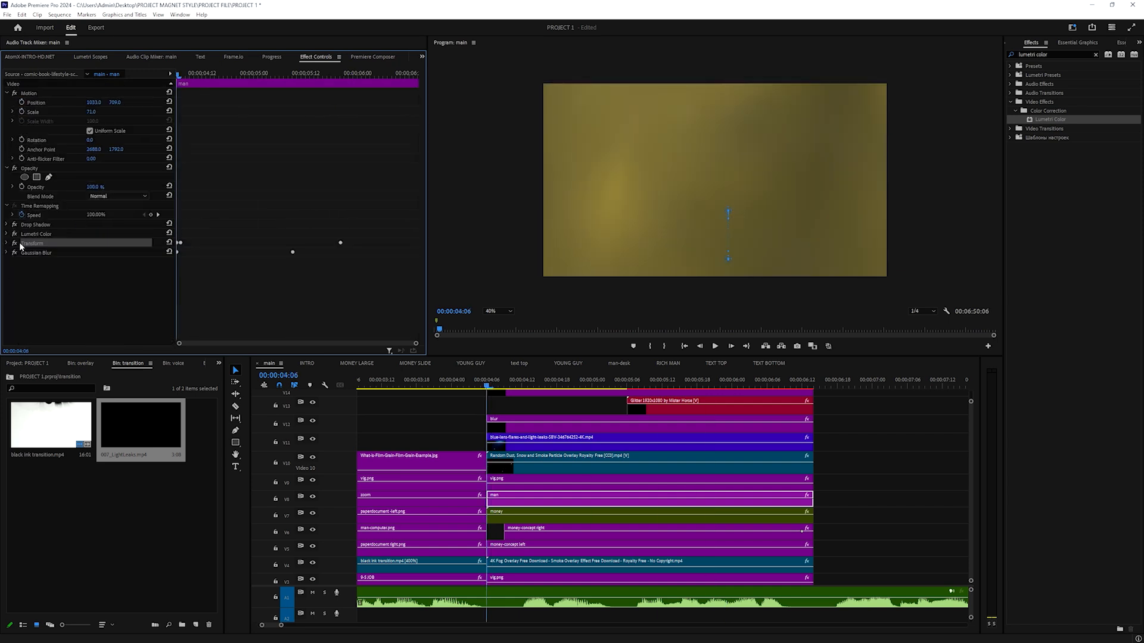
pyautogui.hotkey('ctrl', 'v')
pyautogui.click(7, 263)
pyautogui.scroll(-1, 77, 278)
pyautogui.click(14, 217)
pyautogui.click(34, 246)
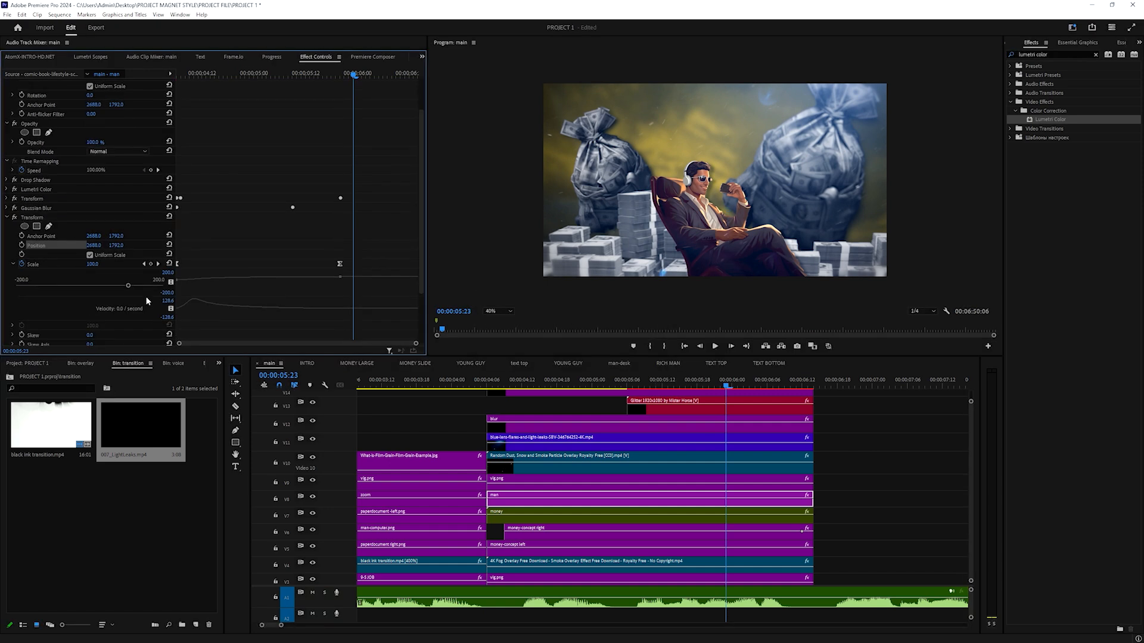
pyautogui.click(21, 264)
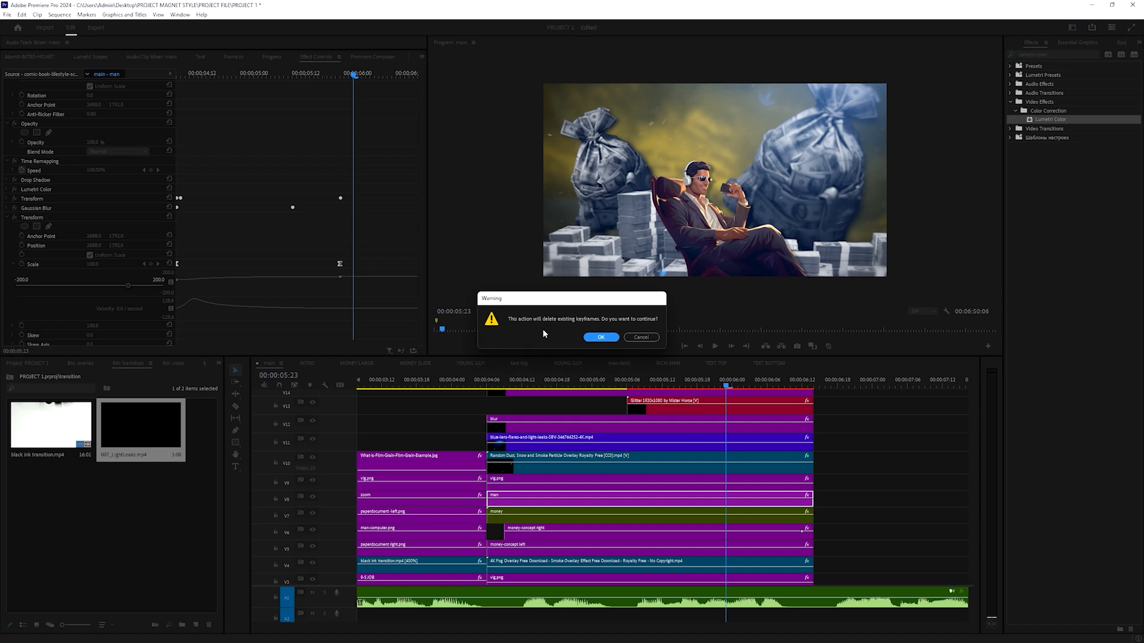
pyautogui.click(600, 337)
# Play the money scene from 00:00:04:06 and expand the man clip's original Transform effect to view its keyframes
pyautogui.moveTo(333, 74); pyautogui.dragTo(159, 88)
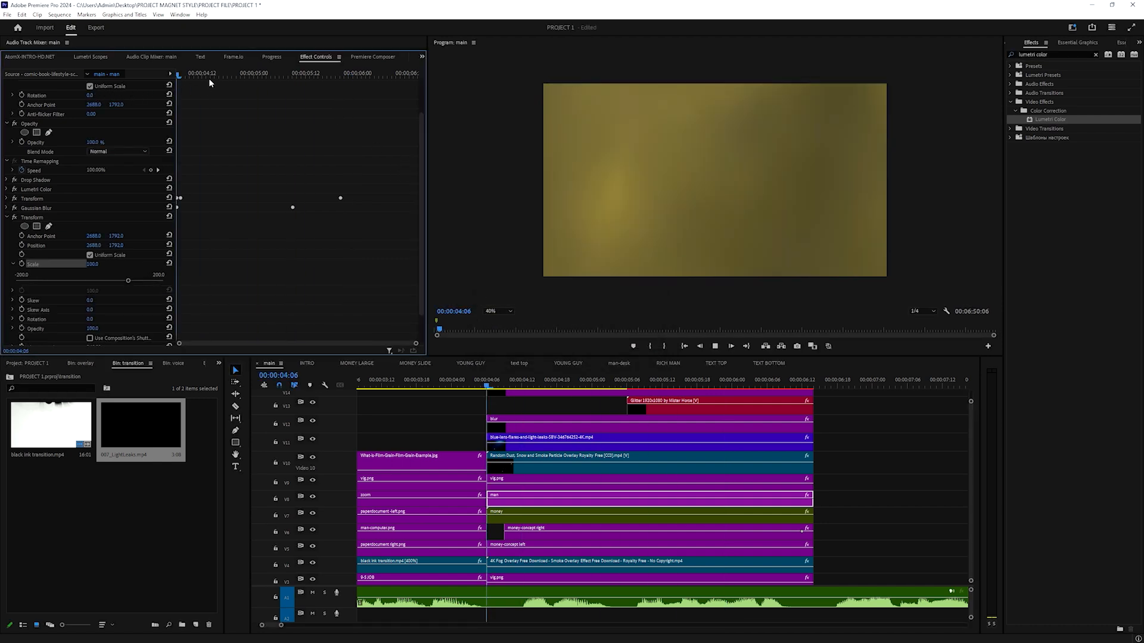
pyautogui.press('space')
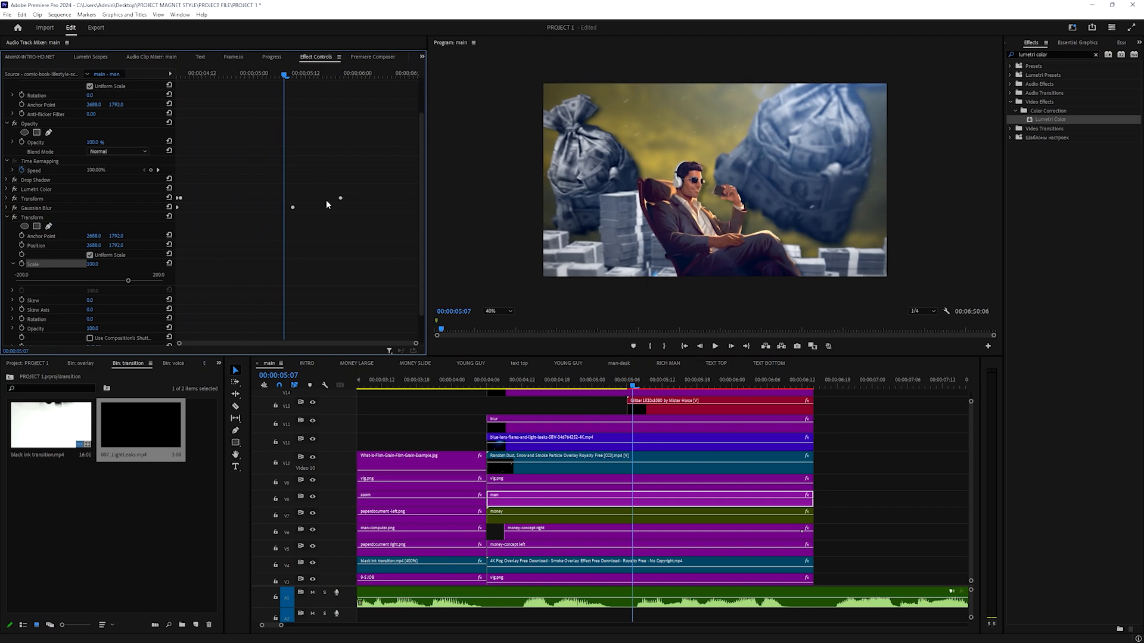
pyautogui.click(6, 198)
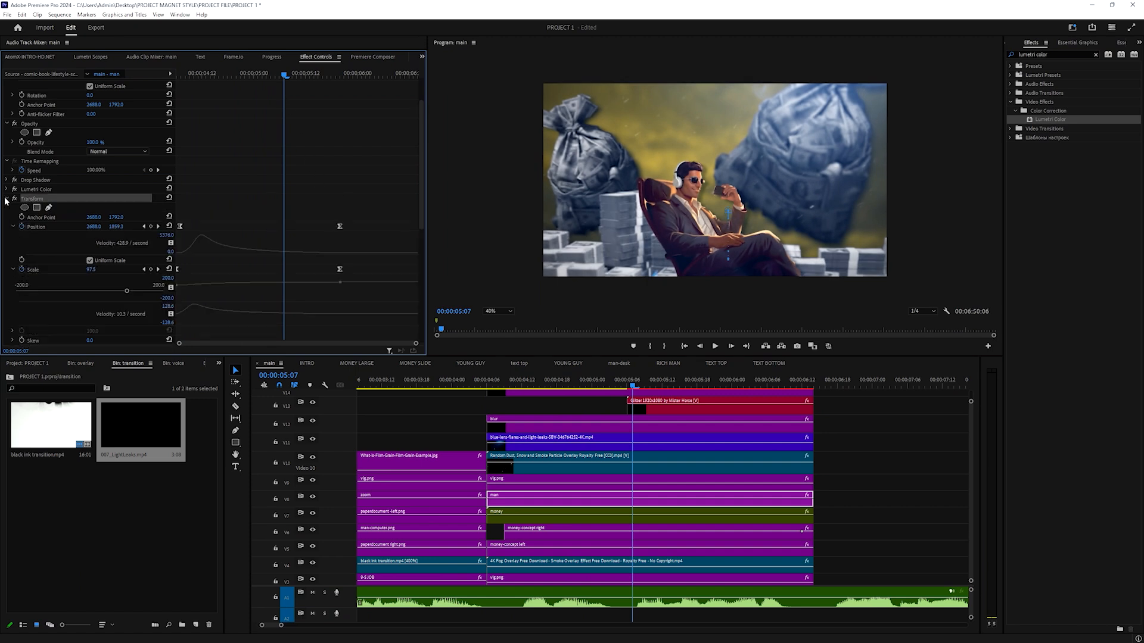
pyautogui.scroll(-3, 269, 212)
pyautogui.press('space')
pyautogui.press('space')
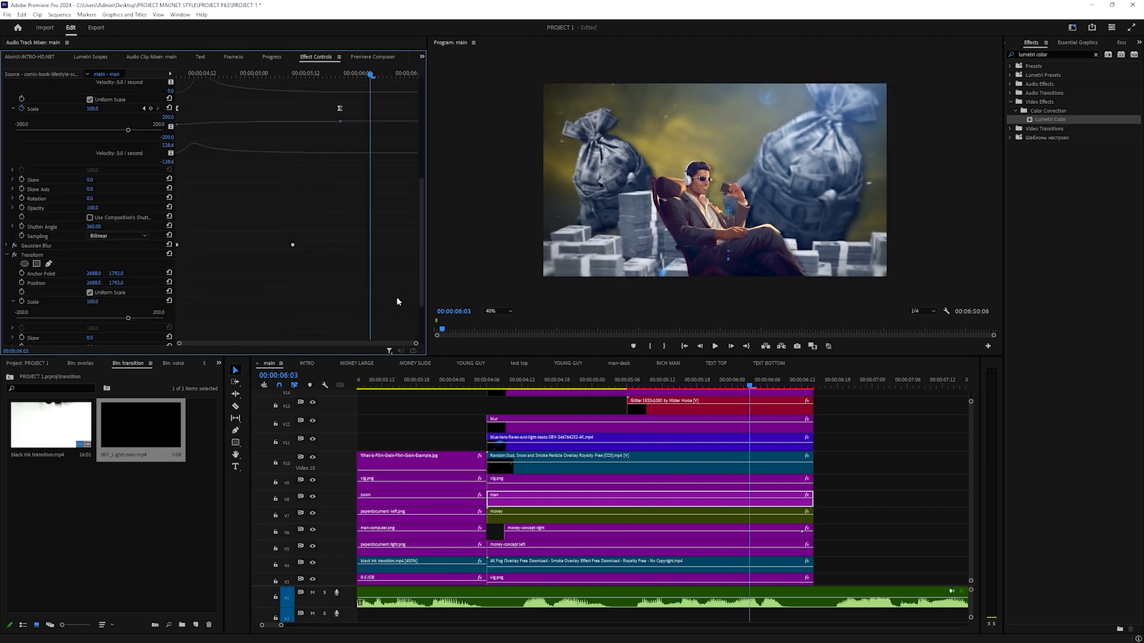
# Scrub the man's movement between 00:00:04:23 and 00:00:05:11 and compare the settings of both Transform effects
pyautogui.scroll(3, 396, 297)
pyautogui.scroll(-5, 353, 202)
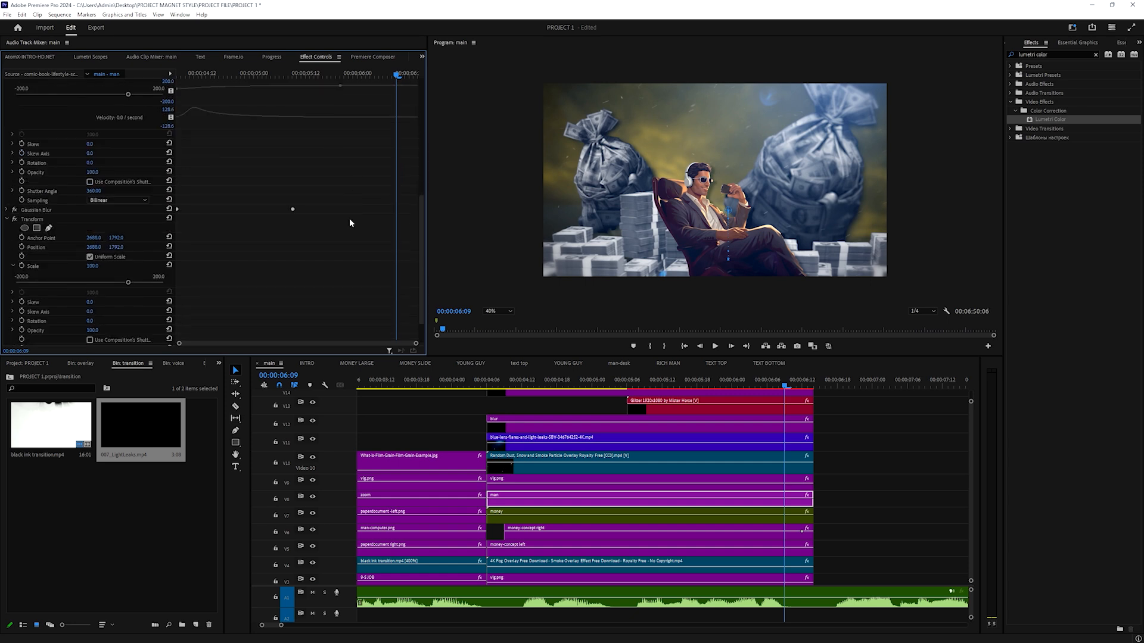
pyautogui.click(248, 75)
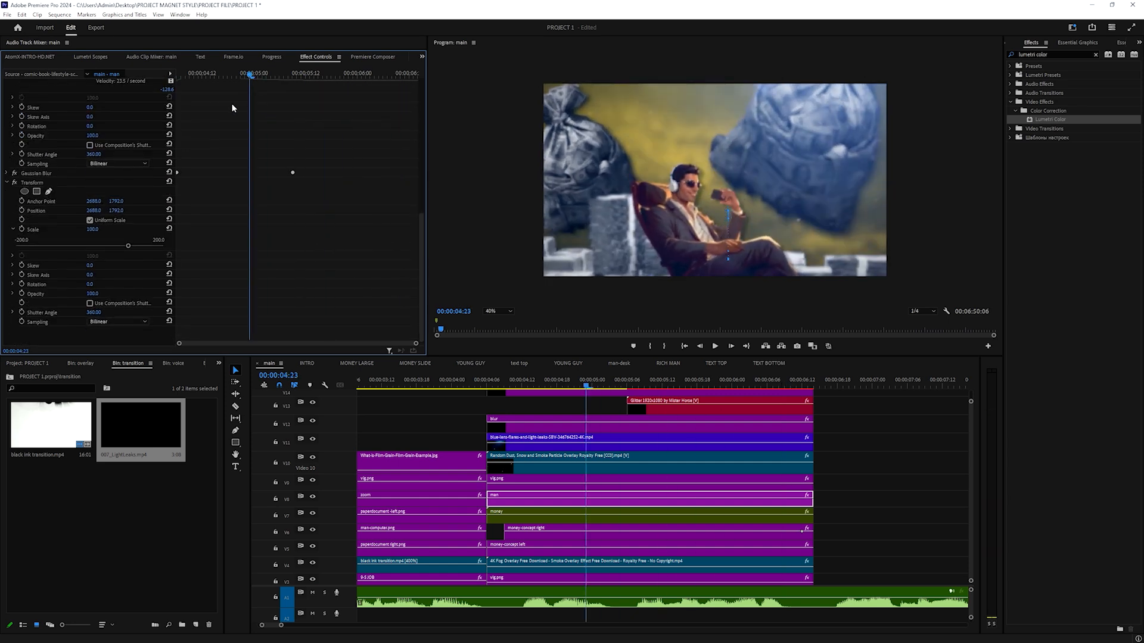
pyautogui.press('space')
pyautogui.scroll(5, 270, 149)
pyautogui.click(305, 76)
pyautogui.moveTo(305, 77); pyautogui.dragTo(322, 76)
pyautogui.scroll(-3, 315, 191)
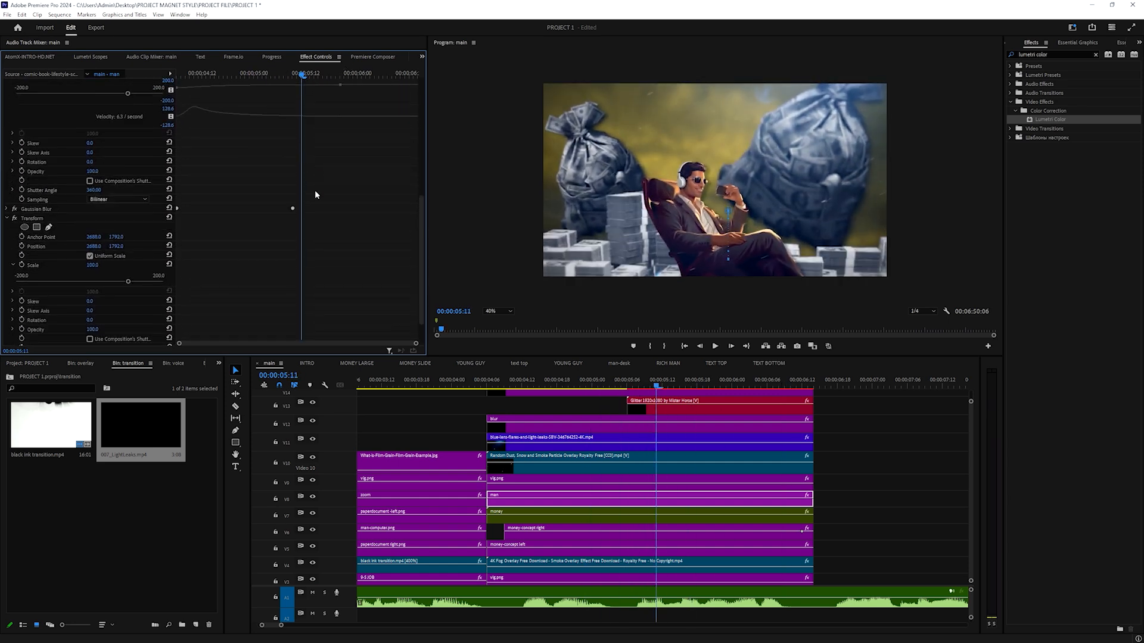
# Keyframe the man clip's second Transform Position from 00:00:05:16 to 00:00:06:13, setting X to 3108 at the end
pyautogui.click(22, 210)
pyautogui.press('space')
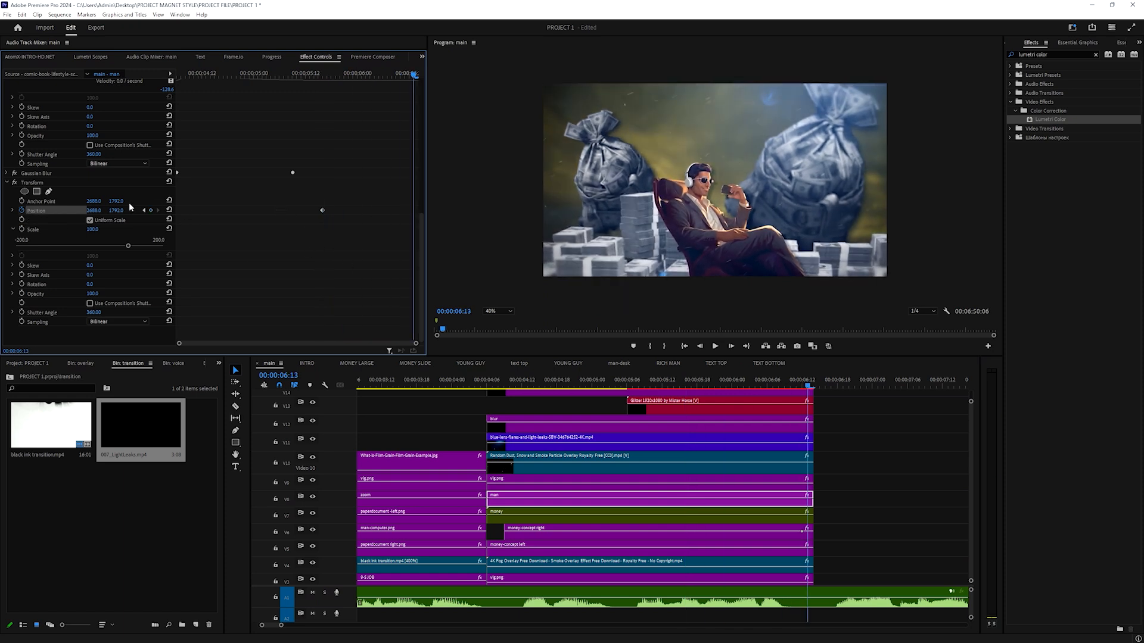
pyautogui.moveTo(93, 211); pyautogui.dragTo(283, 210)
# Apply Ease In and Ease Out to the man's two new Position keyframes and play back the movement
pyautogui.rightClick(322, 211)
pyautogui.moveTo(370, 292)
pyautogui.click(454, 357)
pyautogui.rightClick(323, 209)
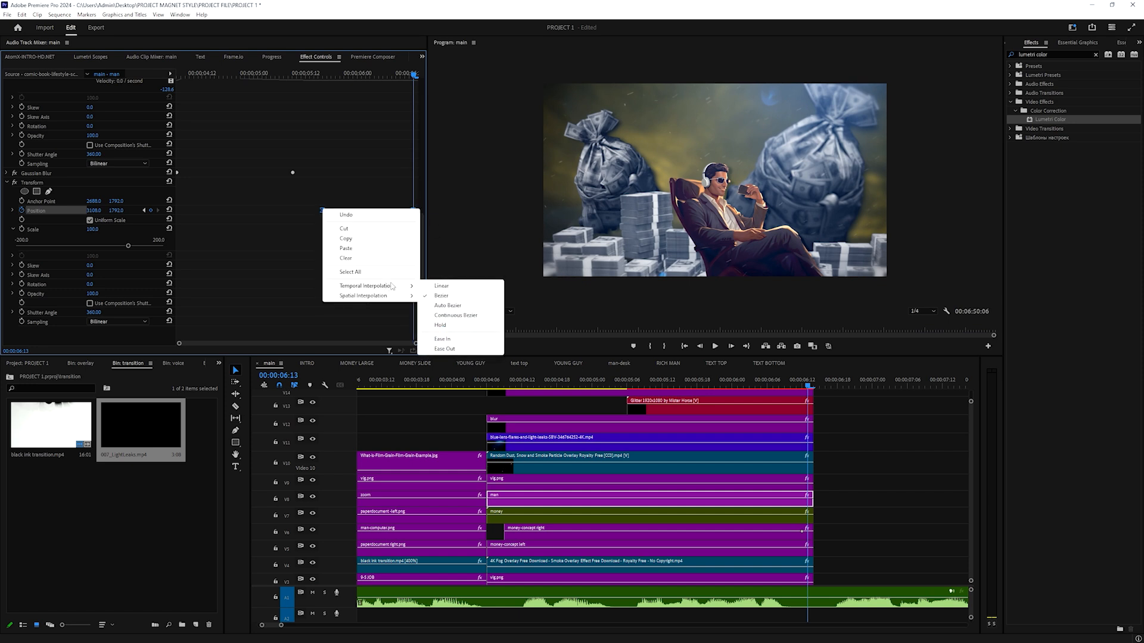
pyautogui.click(446, 350)
pyautogui.press('space')
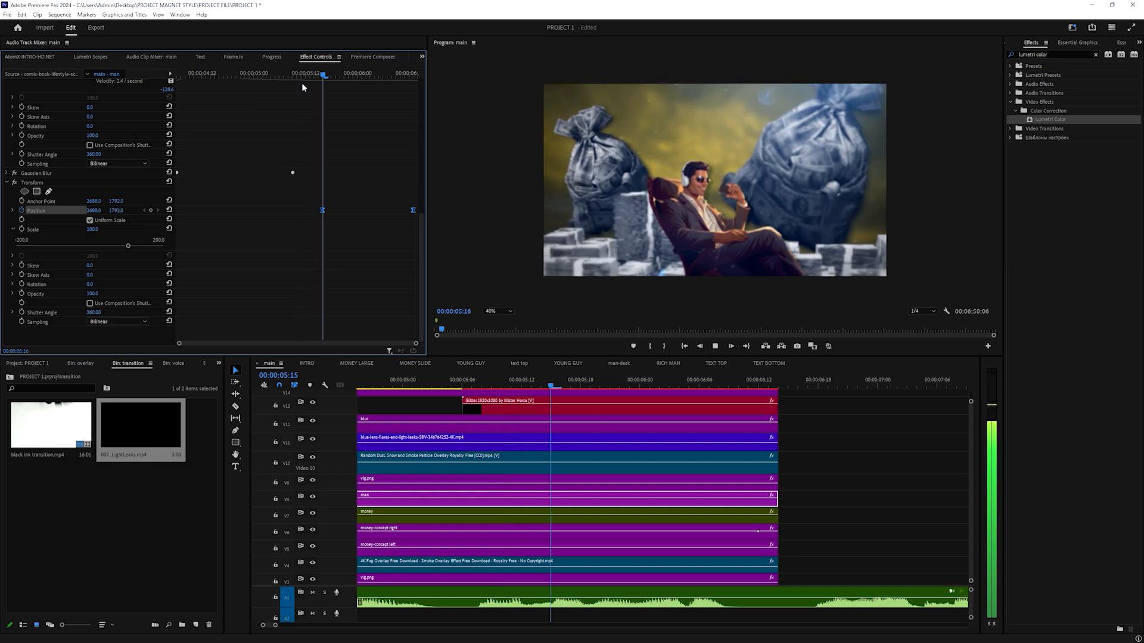
pyautogui.moveTo(386, 75); pyautogui.dragTo(324, 99)
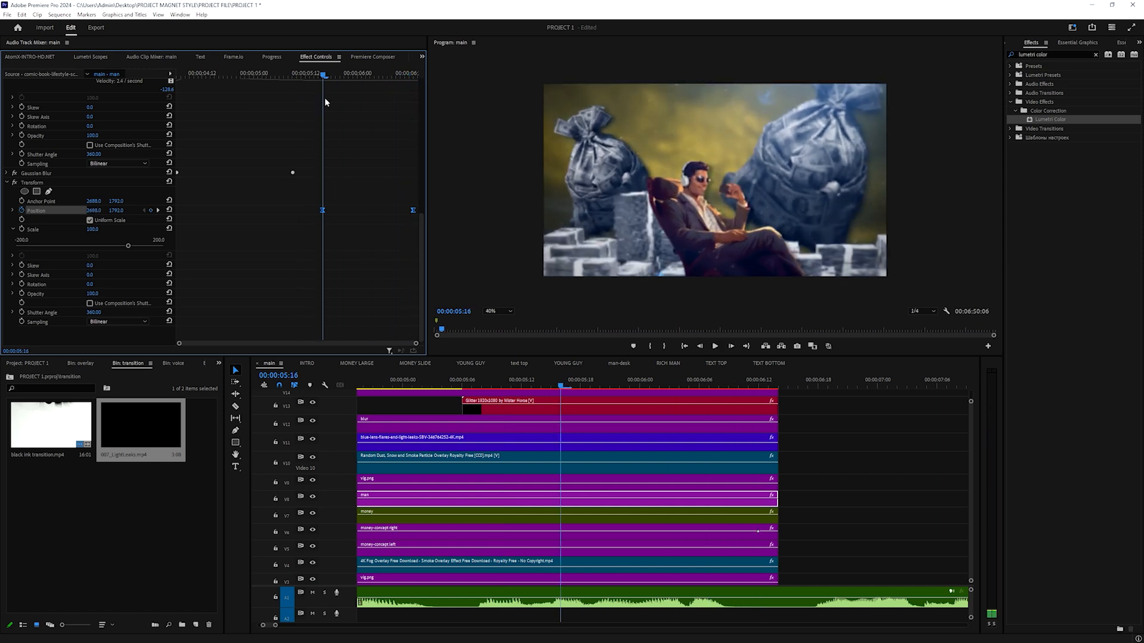
# Raise the man's Position X to 3426 at 00:00:06:13, shape its velocity curve to peak at the end, and preview it
pyautogui.click(13, 210)
pyautogui.moveTo(342, 81); pyautogui.dragTo(413, 83)
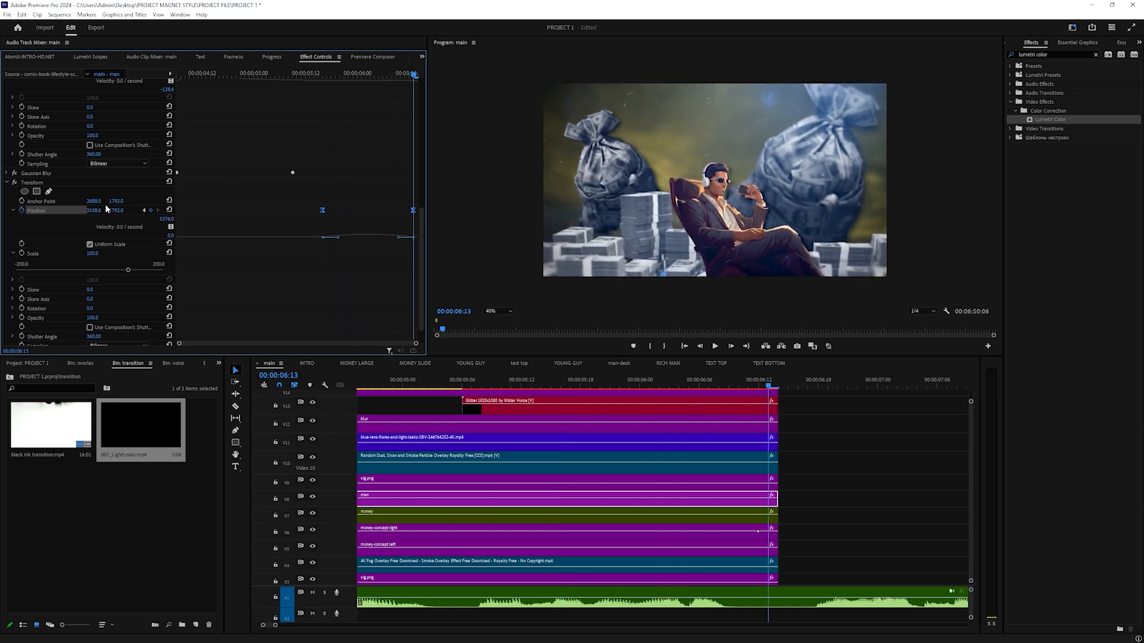
pyautogui.moveTo(93, 210); pyautogui.dragTo(332, 241)
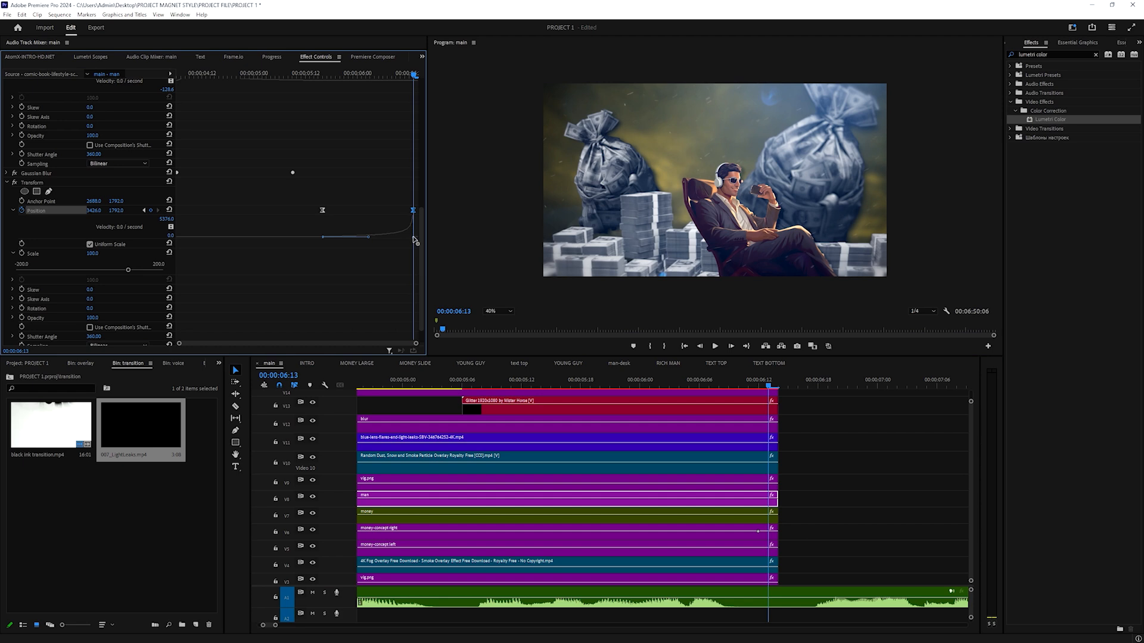
pyautogui.moveTo(387, 78); pyautogui.dragTo(308, 90)
pyautogui.press('space')
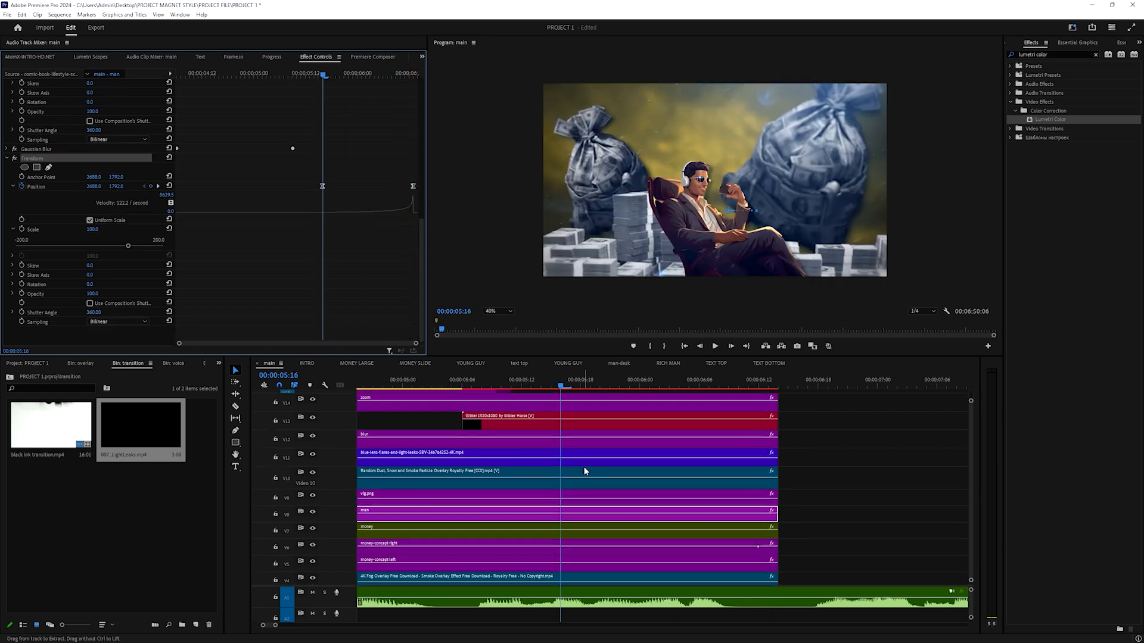
# Copy the man clip's second Transform effect onto the money-concept right clip
pyautogui.scroll(-2, 586, 470)
pyautogui.scroll(2, 582, 468)
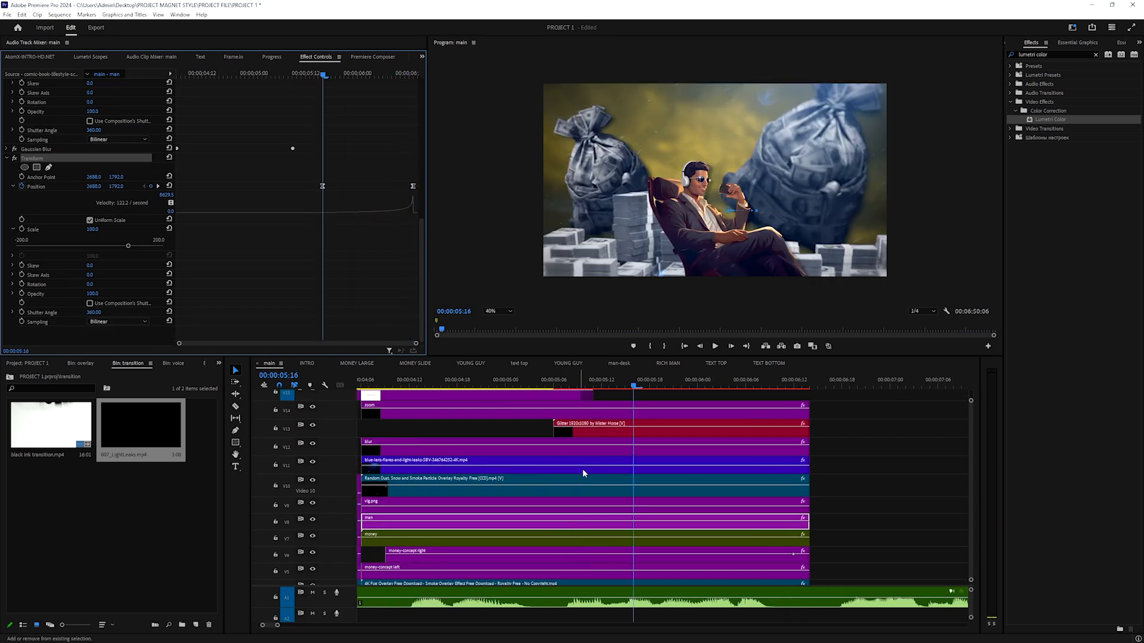
pyautogui.scroll(-2, 635, 467)
pyautogui.moveTo(619, 356); pyautogui.dragTo(616, 314)
pyautogui.scroll(-1, 643, 445)
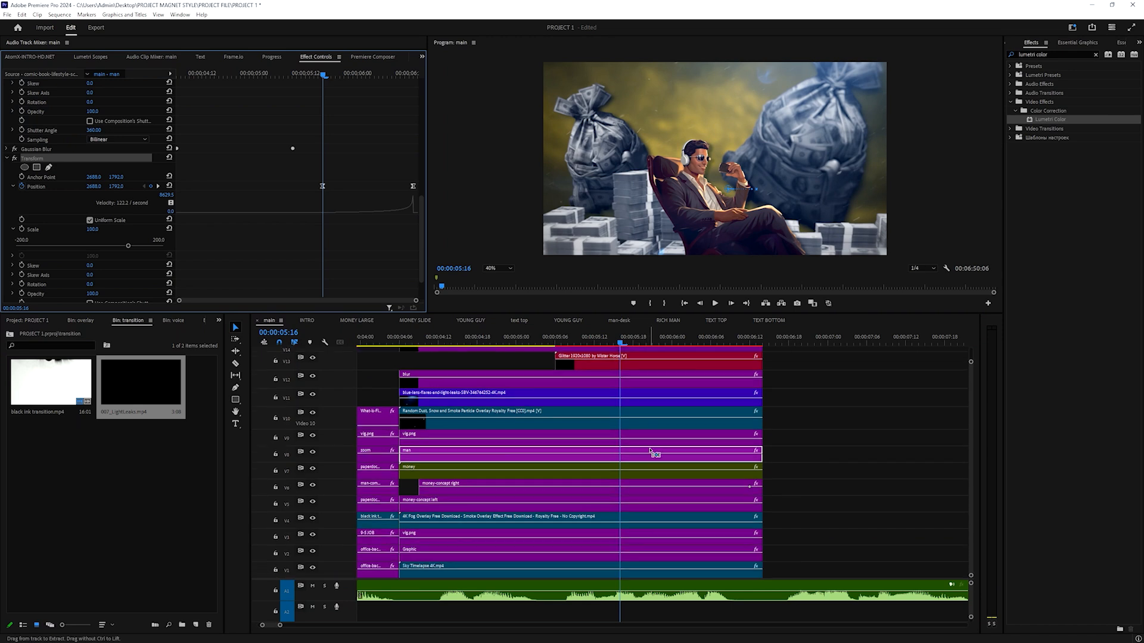
pyautogui.scroll(2, 654, 446)
pyautogui.scroll(-3, 652, 447)
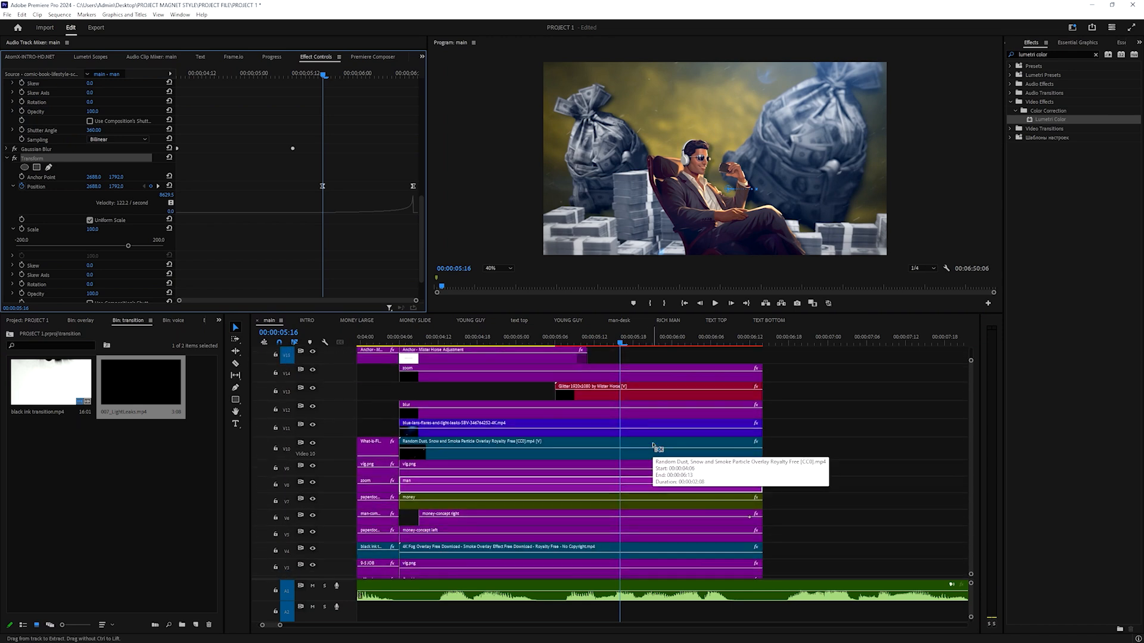
pyautogui.click(583, 484)
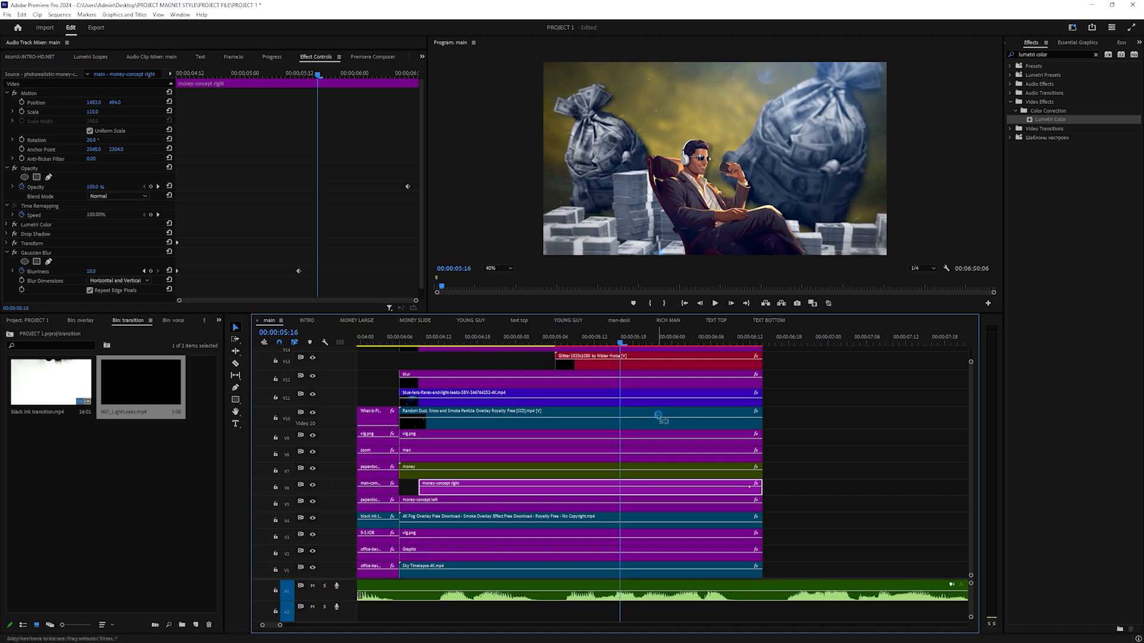
pyautogui.scroll(-5, 292, 165)
pyautogui.press('space')
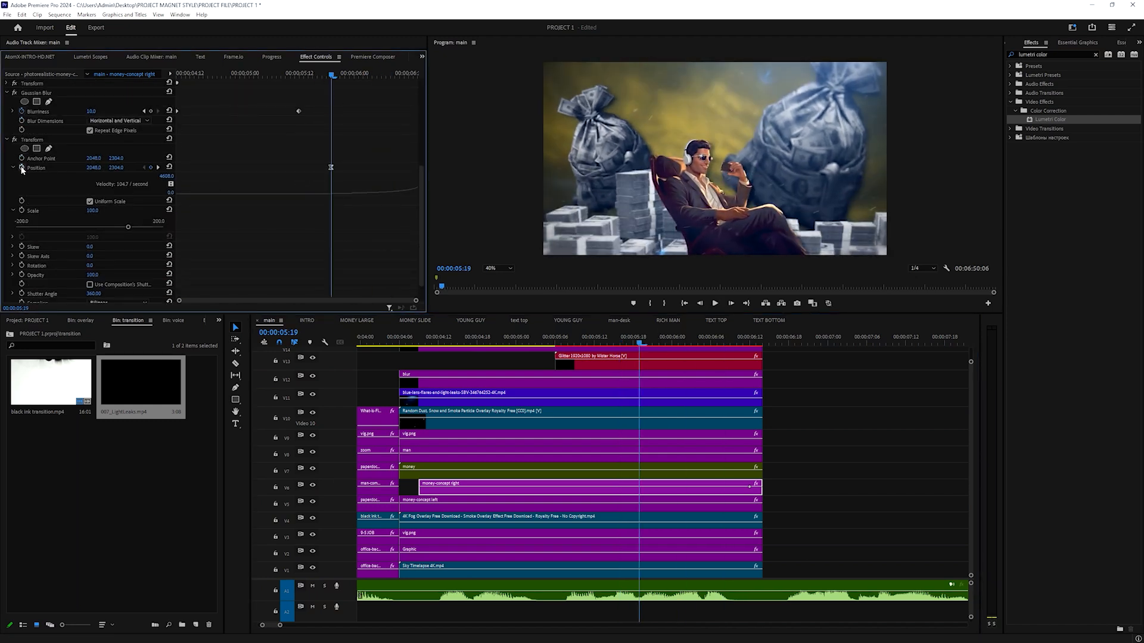
# Replace the copied Position keyframes on money-concept right with new ones at 00:00:05:19 and 00:00:06:13, shifting the bag right and up
pyautogui.click(22, 168)
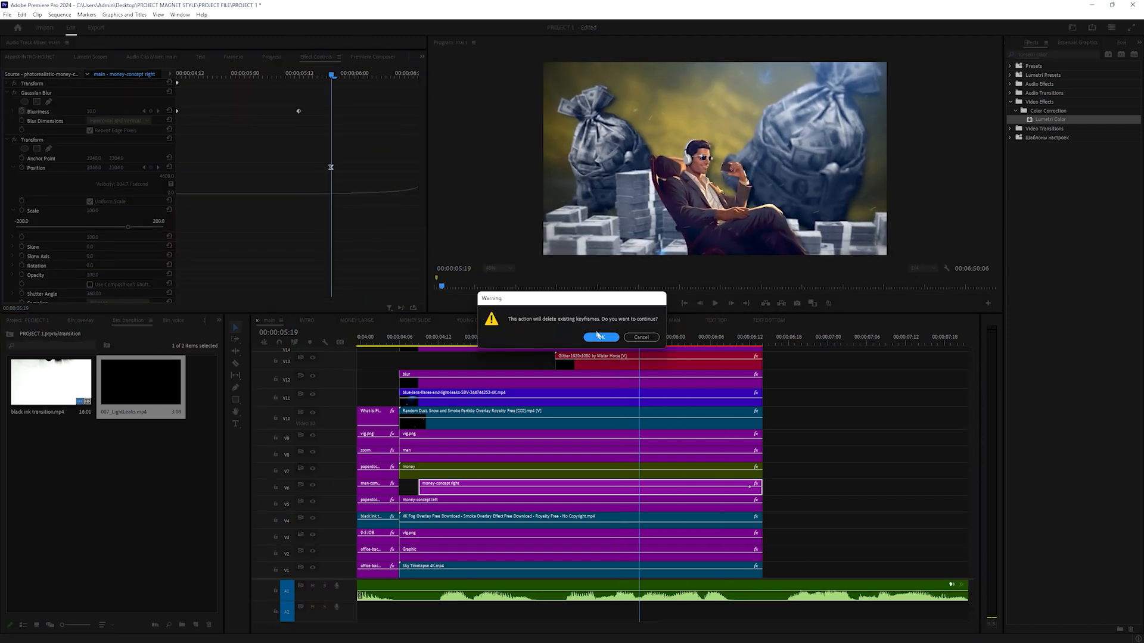
pyautogui.click(600, 338)
pyautogui.click(22, 169)
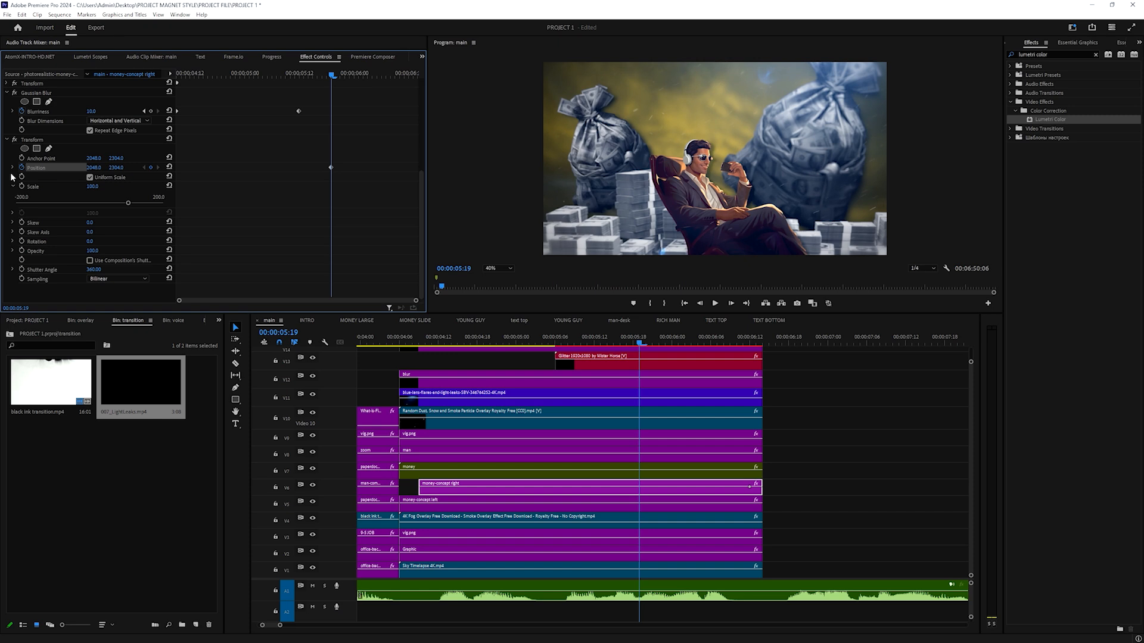
pyautogui.press('Down')
pyautogui.moveTo(94, 168); pyautogui.dragTo(355, 167)
pyautogui.moveTo(115, 168); pyautogui.dragTo(81, 167)
pyautogui.moveTo(415, 74)
pyautogui.mouseDown()
pyautogui.moveTo(332, 77)
pyautogui.moveTo(412, 87)
pyautogui.mouseUp()
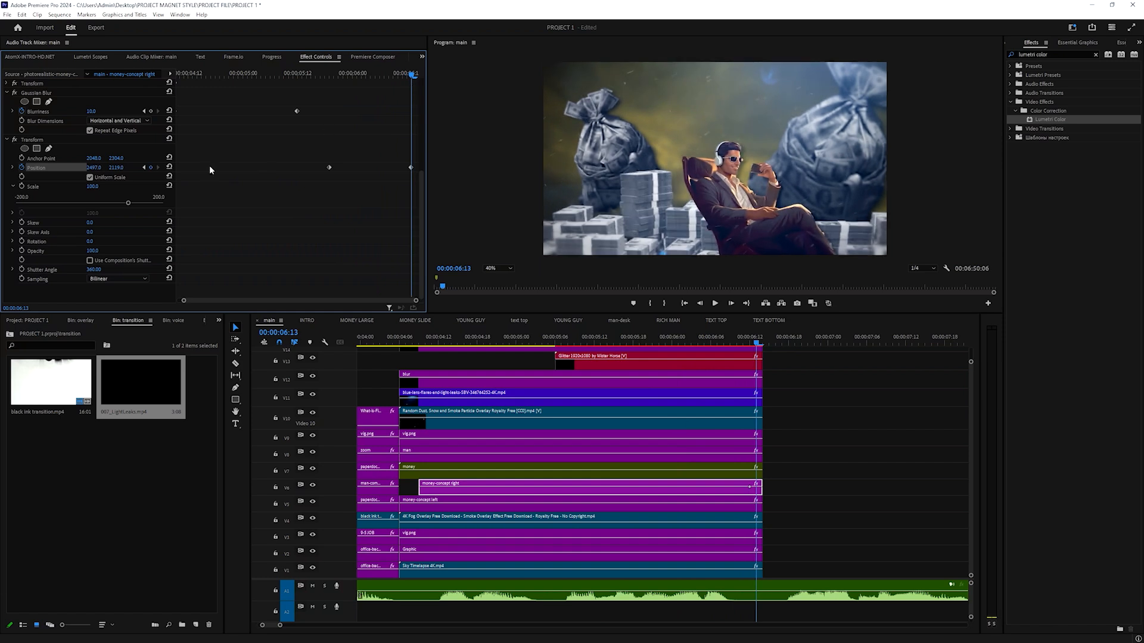
# Apply Ease In and Ease Out to both new Position keyframes on the money-concept right clip
pyautogui.moveTo(317, 150); pyautogui.dragTo(339, 163)
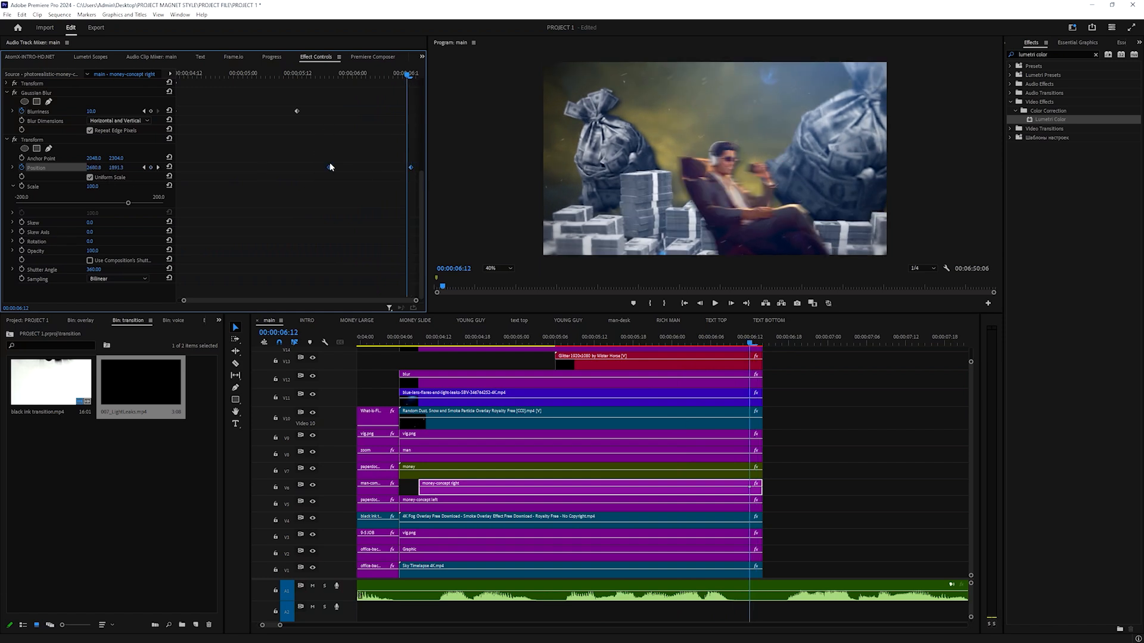
pyautogui.rightClick(330, 166)
pyautogui.moveTo(360, 243)
pyautogui.click(445, 294)
pyautogui.rightClick(413, 166)
pyautogui.moveTo(441, 241)
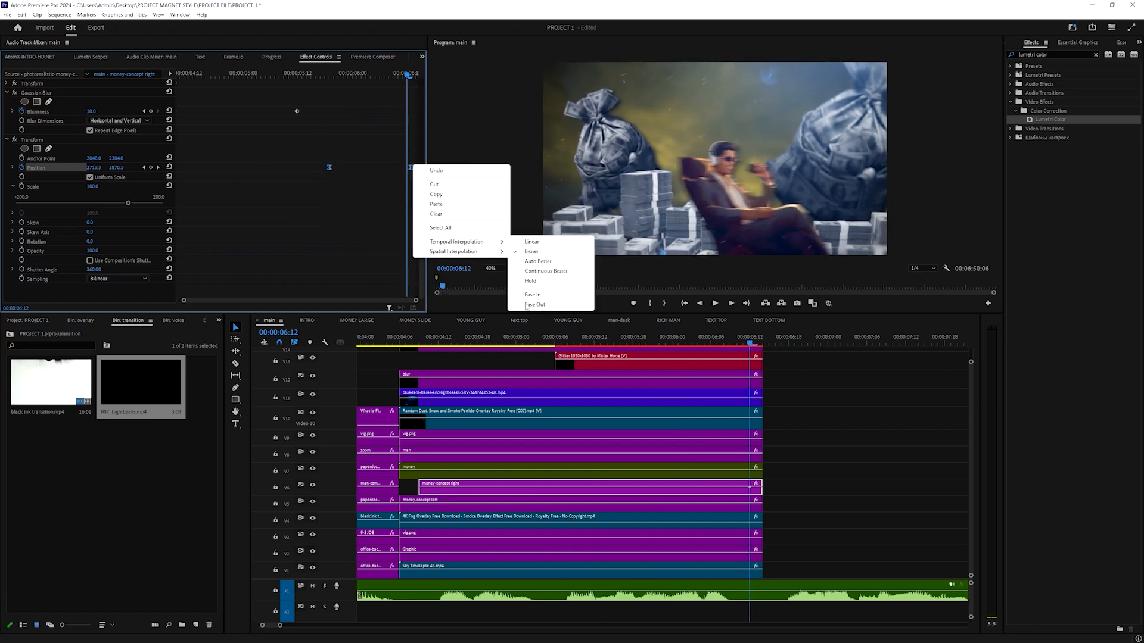
pyautogui.click(533, 305)
# Shape the right bag's Position velocity curve into a sharp peak near 00:00:06:13 and preview the movement
pyautogui.click(14, 168)
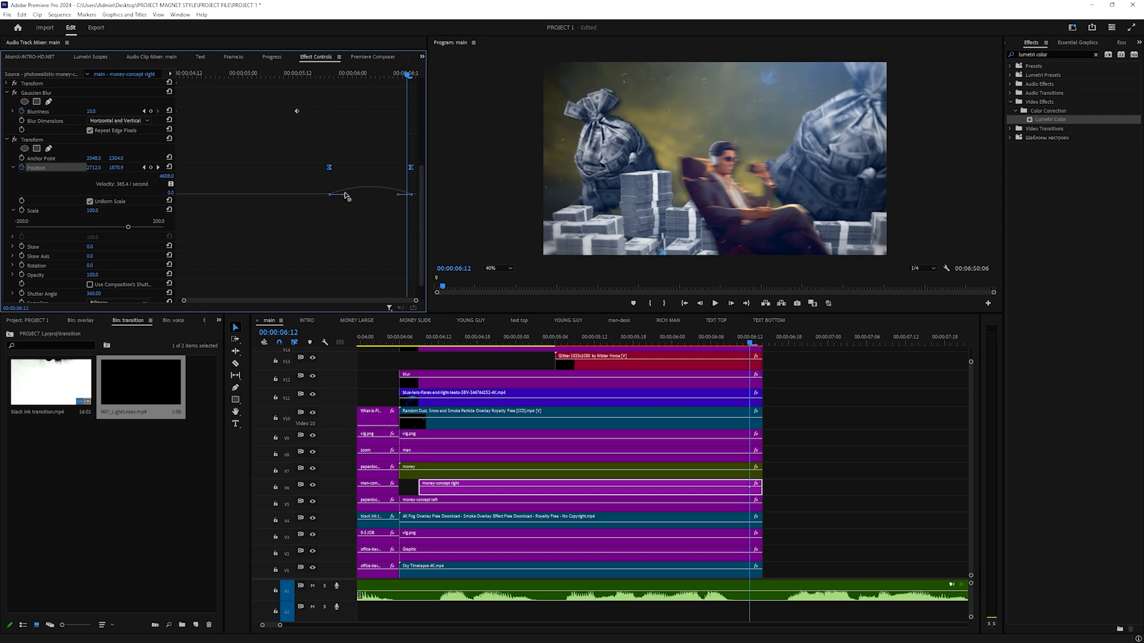
pyautogui.moveTo(393, 196); pyautogui.dragTo(398, 197)
pyautogui.moveTo(407, 76); pyautogui.dragTo(375, 75)
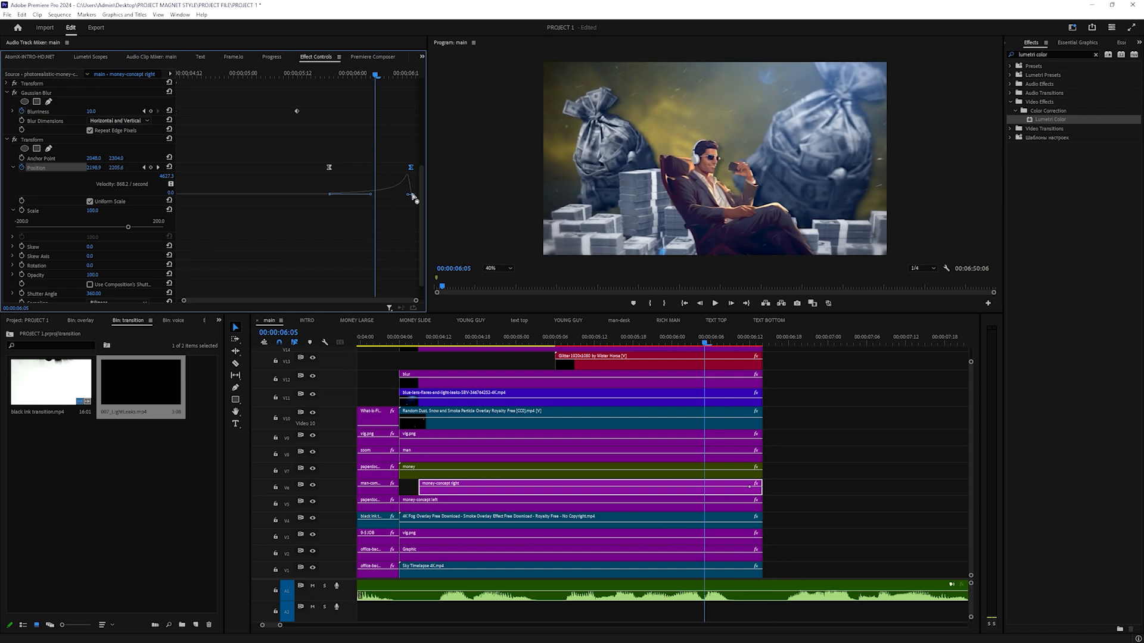
pyautogui.press('space')
pyautogui.click(329, 76)
pyautogui.press('space')
pyautogui.moveTo(377, 75); pyautogui.dragTo(329, 75)
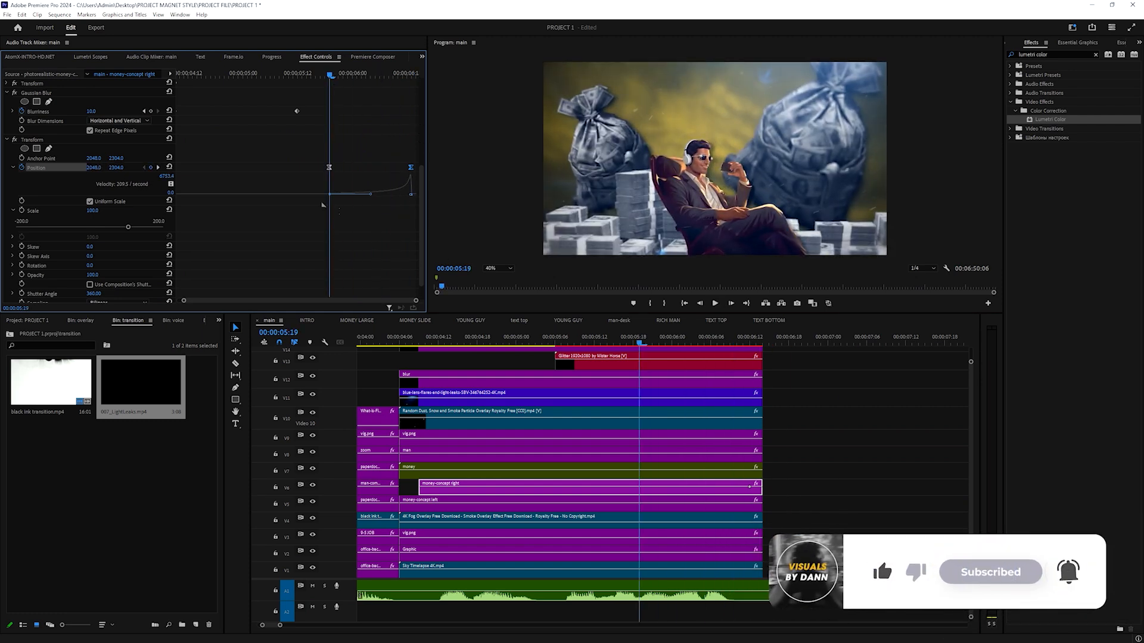
# Copy the second Transform effect from money-concept right onto the money-concept left clip
pyautogui.click(40, 140)
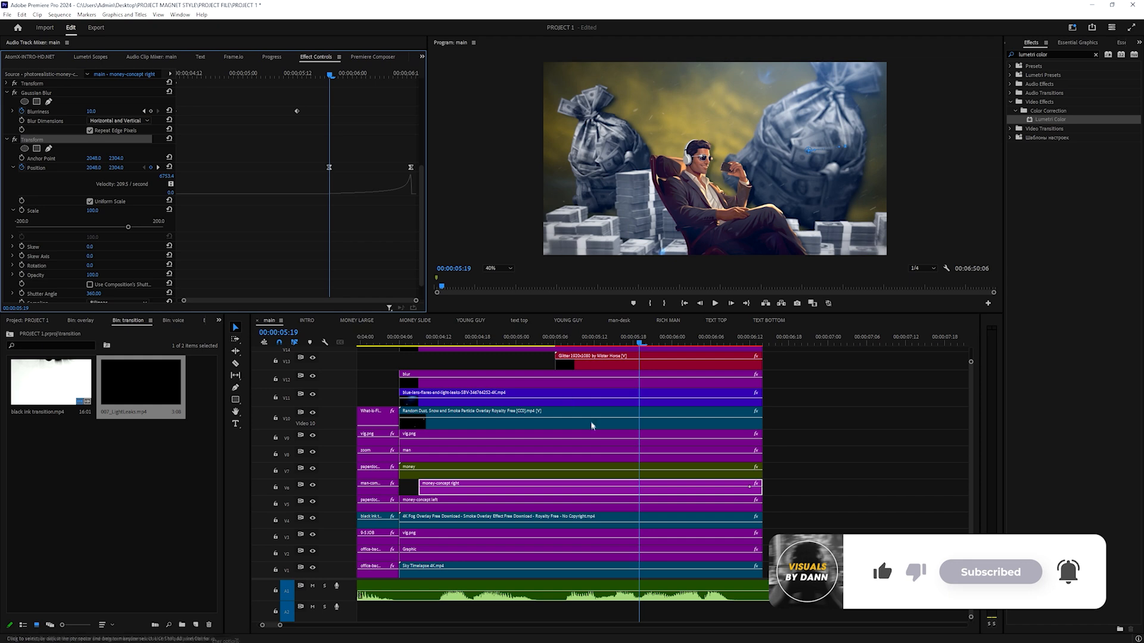
pyautogui.scroll(-3, 590, 434)
pyautogui.click(576, 501)
pyautogui.scroll(5, 541, 449)
pyautogui.scroll(-3, 337, 90)
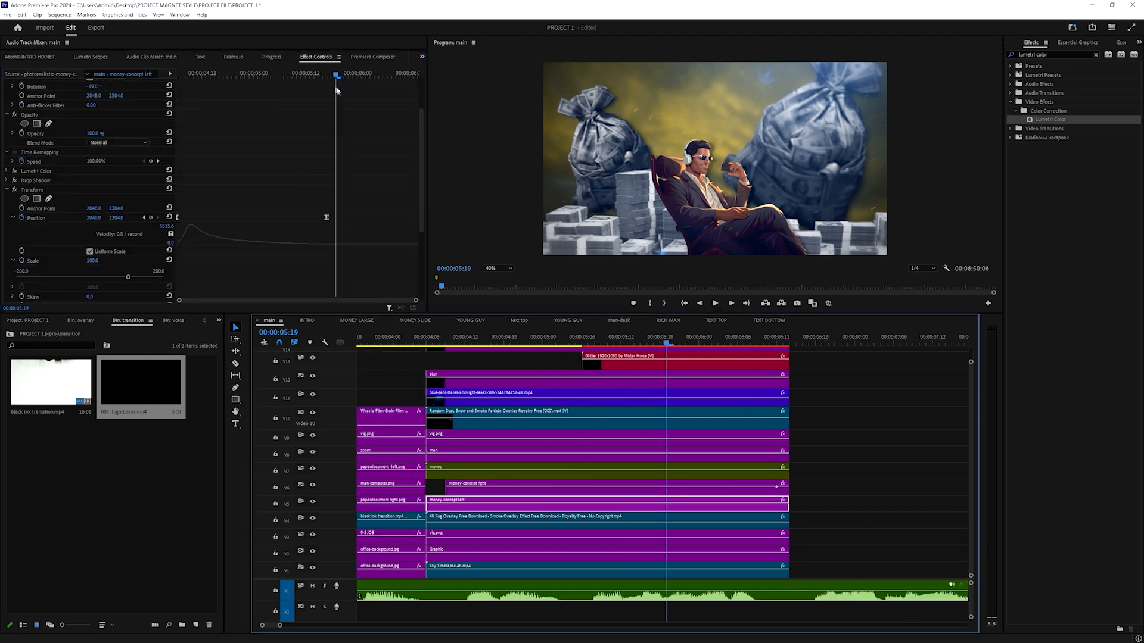
pyautogui.scroll(-5, 319, 191)
# Rekey the copied Transform's Position on money-concept left from 00:00:05:19 to about 2920, 2595 at 00:00:06:13
pyautogui.moveTo(333, 77); pyautogui.dragTo(401, 103)
pyautogui.moveTo(411, 178); pyautogui.dragTo(333, 150)
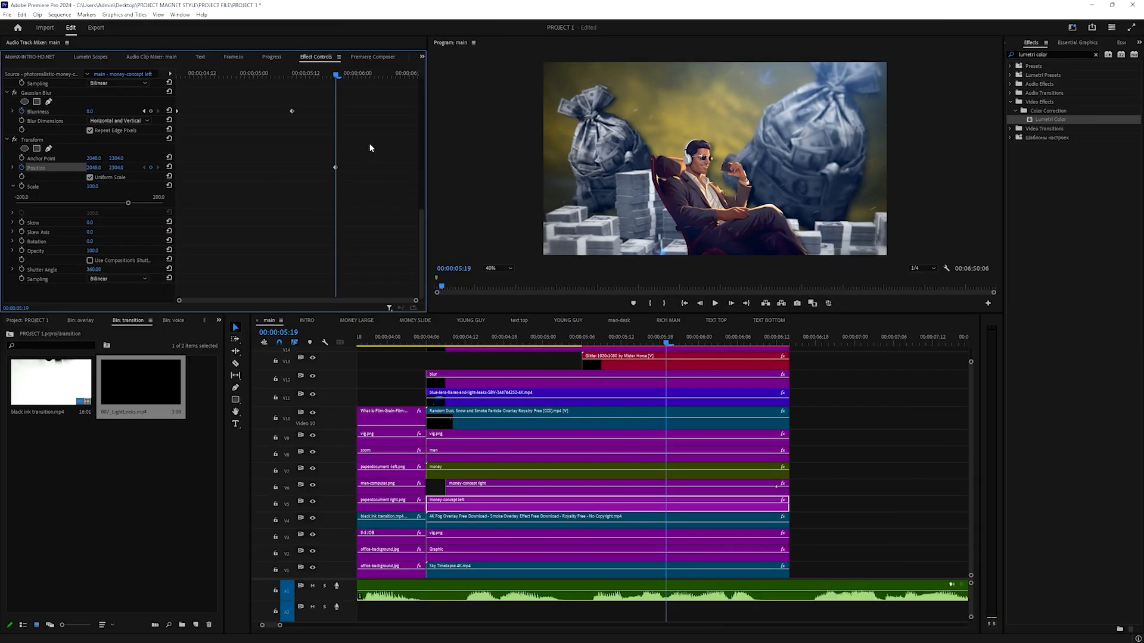
pyautogui.press('space')
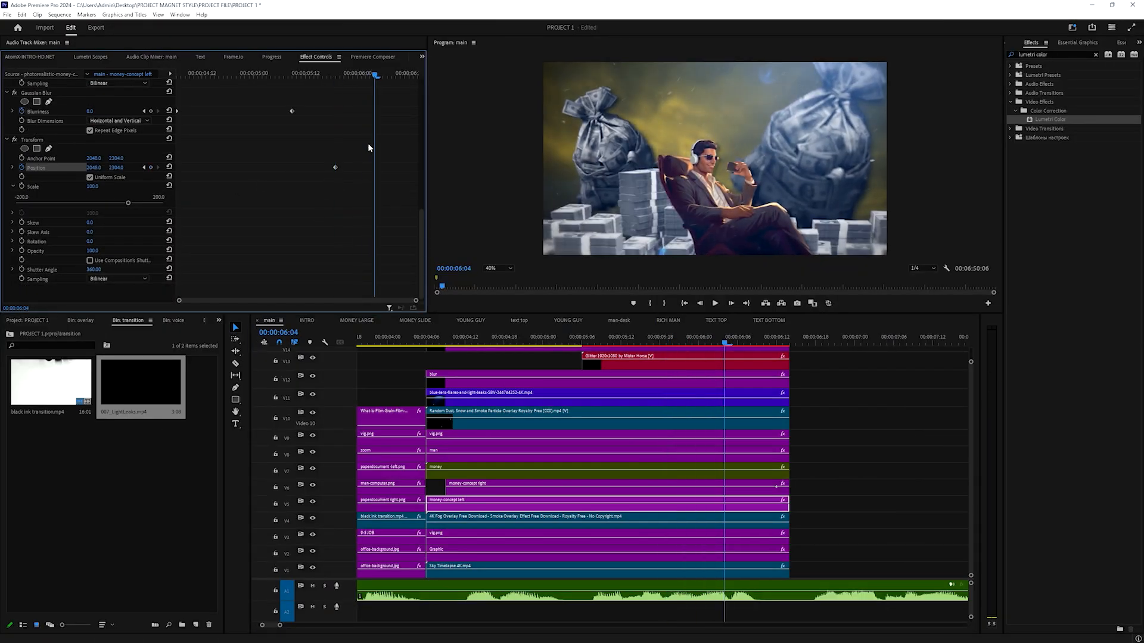
pyautogui.press('space')
pyautogui.hotkey('shift', 'Right')
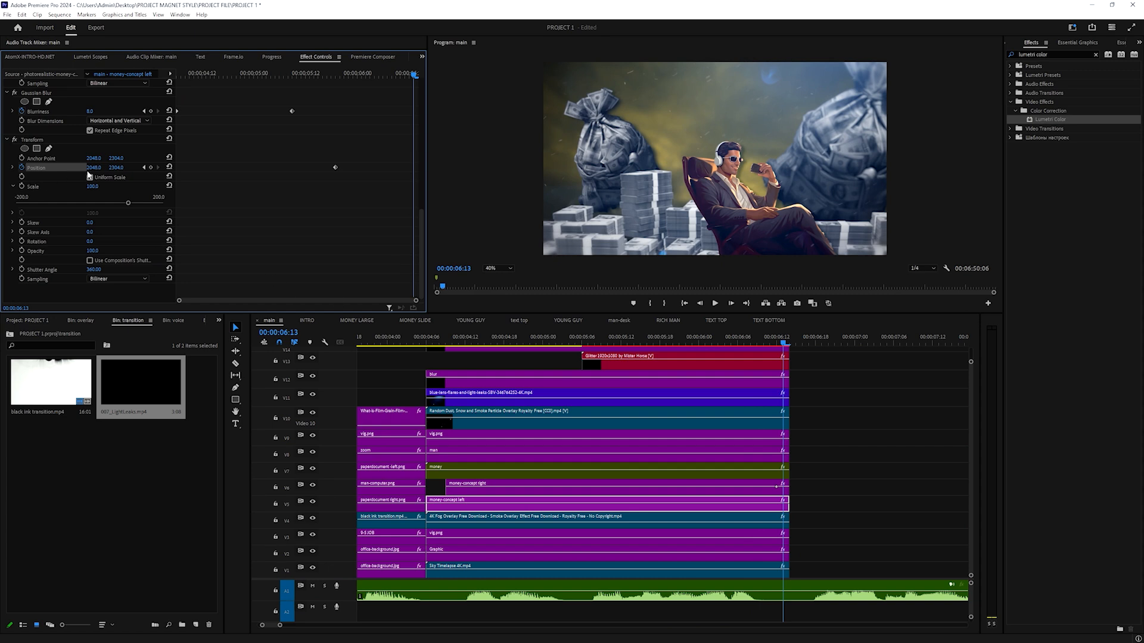
pyautogui.moveTo(93, 167); pyautogui.dragTo(418, 167)
pyautogui.moveTo(116, 167); pyautogui.dragTo(251, 167)
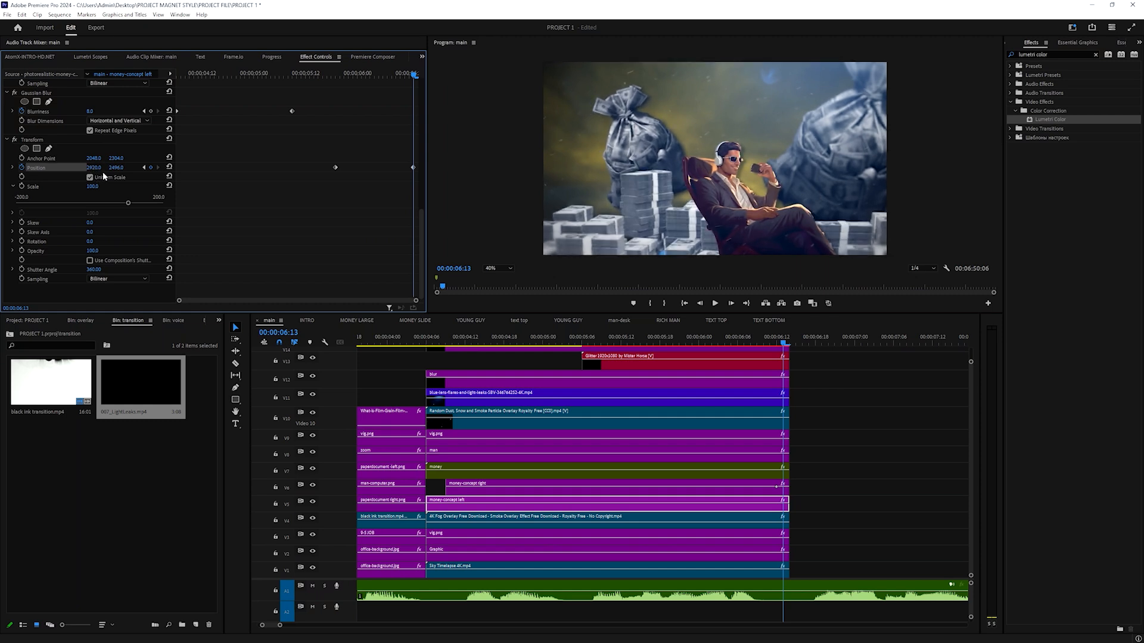
pyautogui.moveTo(116, 167); pyautogui.dragTo(142, 168)
# Apply Ease In and Ease Out to both new Position keyframes on the money-concept left clip
pyautogui.rightClick(411, 165)
pyautogui.moveTo(453, 241)
pyautogui.click(536, 297)
pyautogui.rightClick(412, 167)
pyautogui.moveTo(497, 260)
pyautogui.click(536, 280)
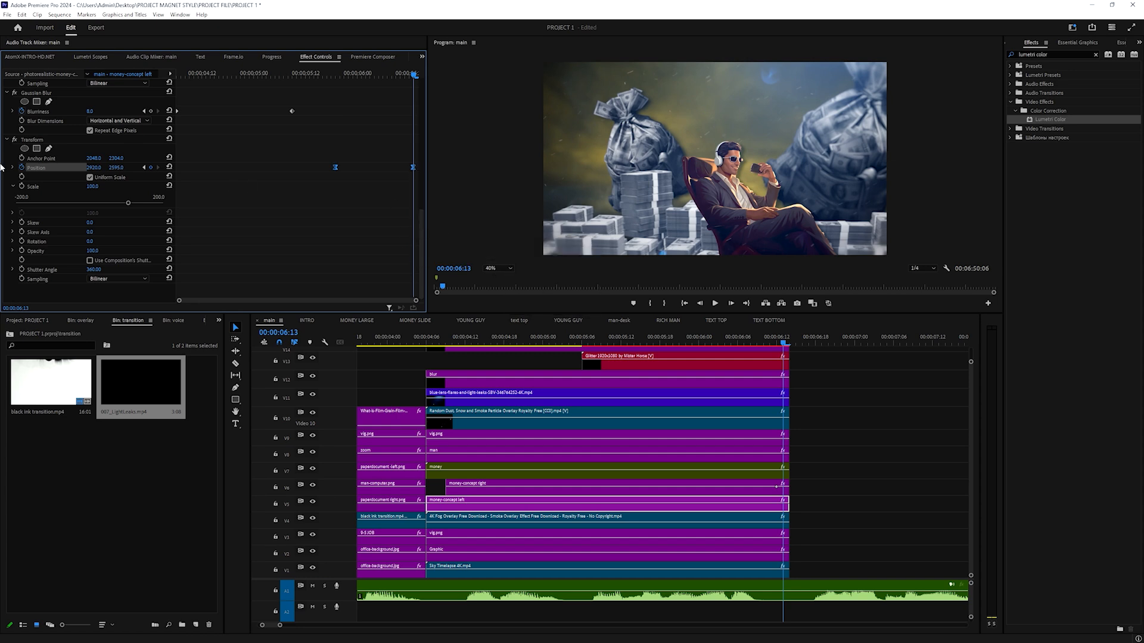
# Shape the left bag's Position velocity curve to accelerate towards 00:00:06:13 and preview the movement
pyautogui.click(13, 168)
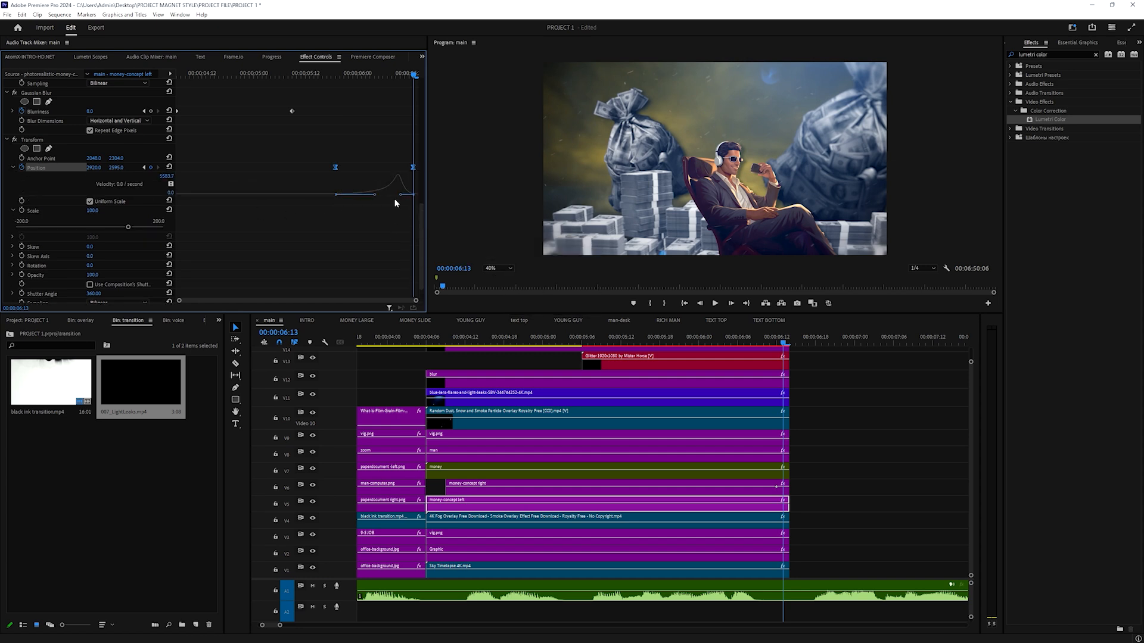
pyautogui.moveTo(389, 76); pyautogui.dragTo(314, 77)
pyautogui.press('space')
pyautogui.press('space')
# Copy the second Transform effect from money-concept left onto the money clip
pyautogui.click(36, 141)
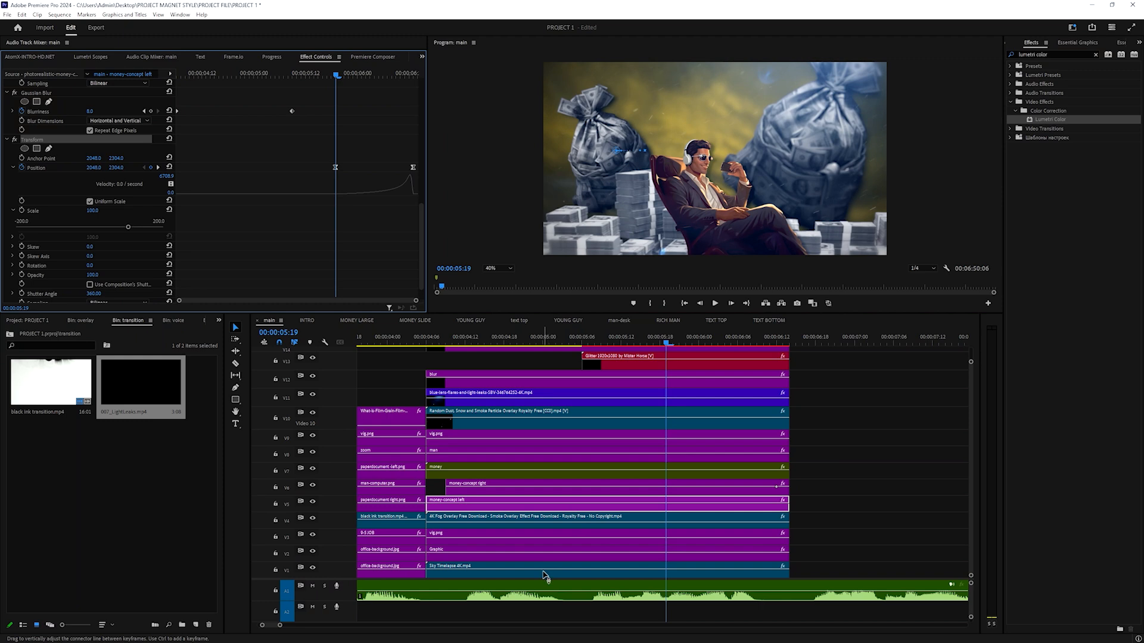
pyautogui.click(519, 470)
pyautogui.scroll(-5, 312, 191)
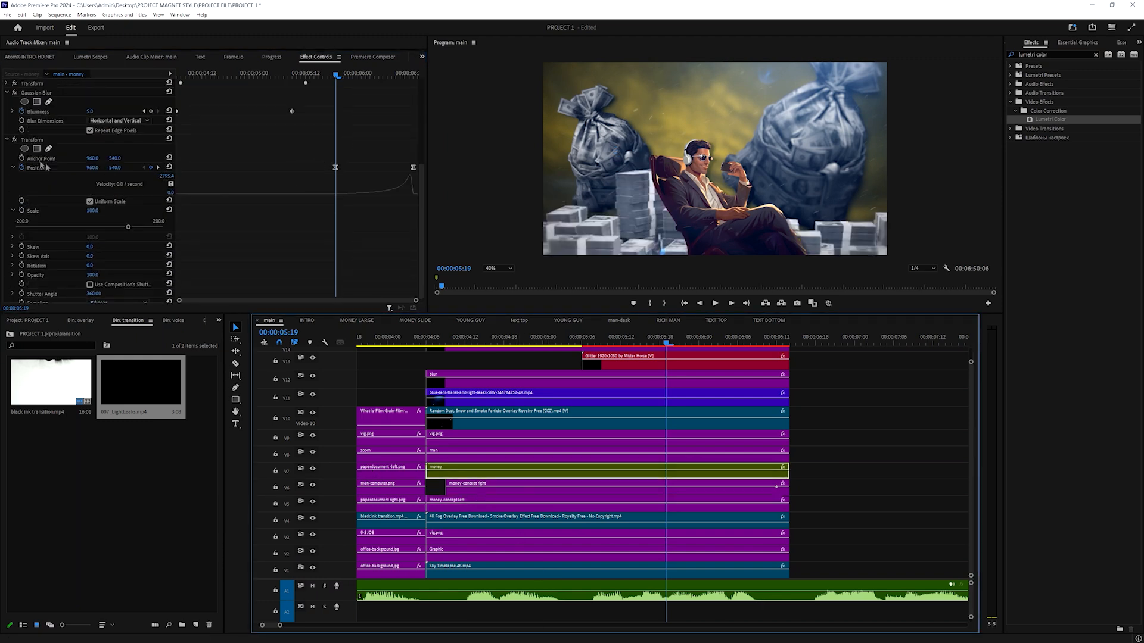
# Replace the money clip's copied Position keyframes with new ones at 00:00:05:19 and 00:00:06:13, ending at X about 1256
pyautogui.click(22, 168)
pyautogui.press('Return')
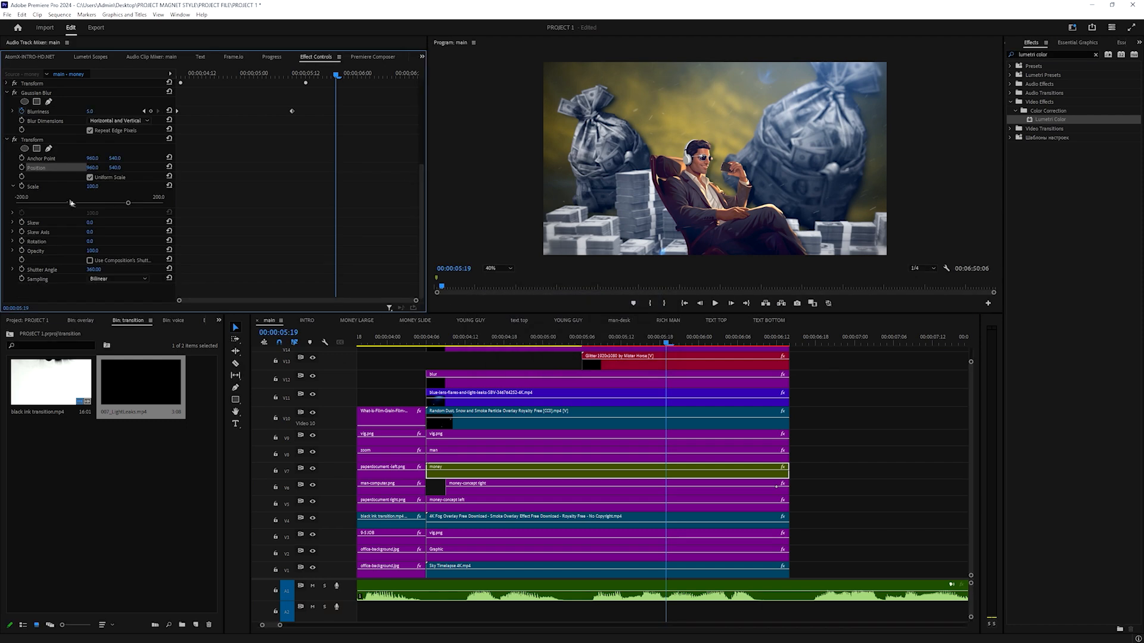
pyautogui.press('Down')
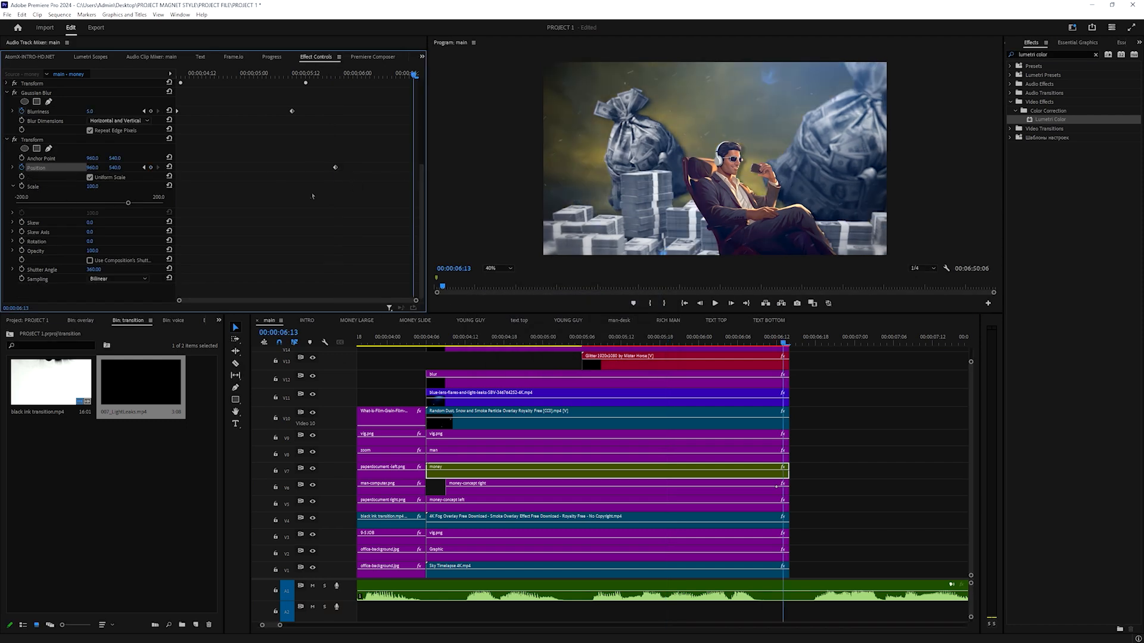
pyautogui.moveTo(93, 168); pyautogui.dragTo(110, 168)
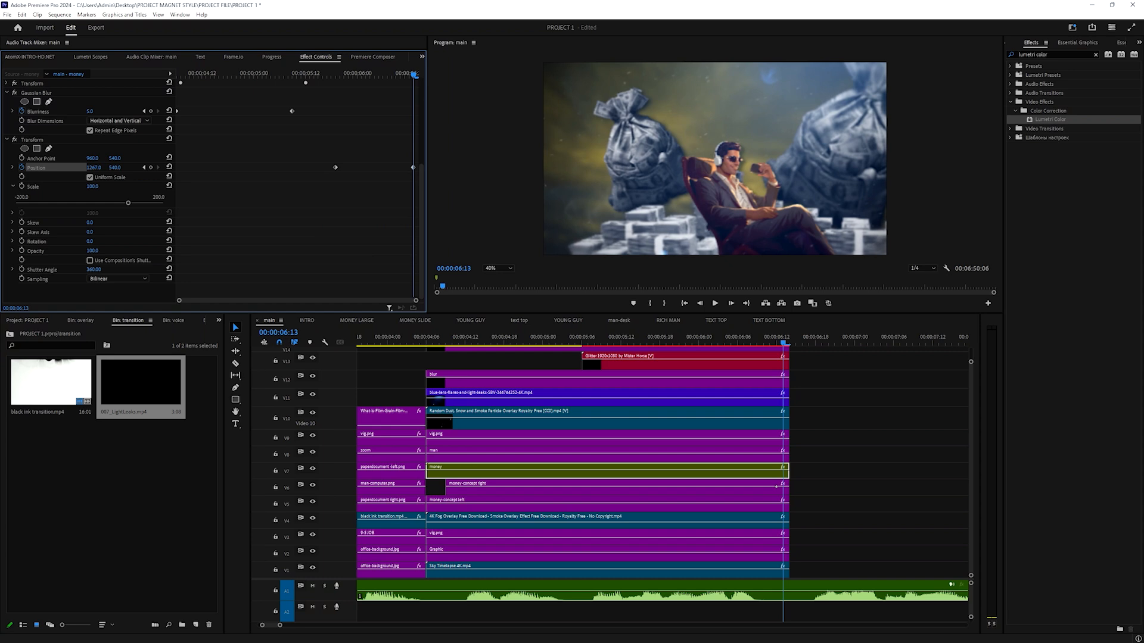
# Apply Ease In and Ease Out to both new Position keyframes on the money clip's second Transform effect
pyautogui.rightClick(411, 169)
pyautogui.moveTo(476, 244)
pyautogui.click(535, 306)
pyautogui.rightClick(411, 169)
pyautogui.click(531, 296)
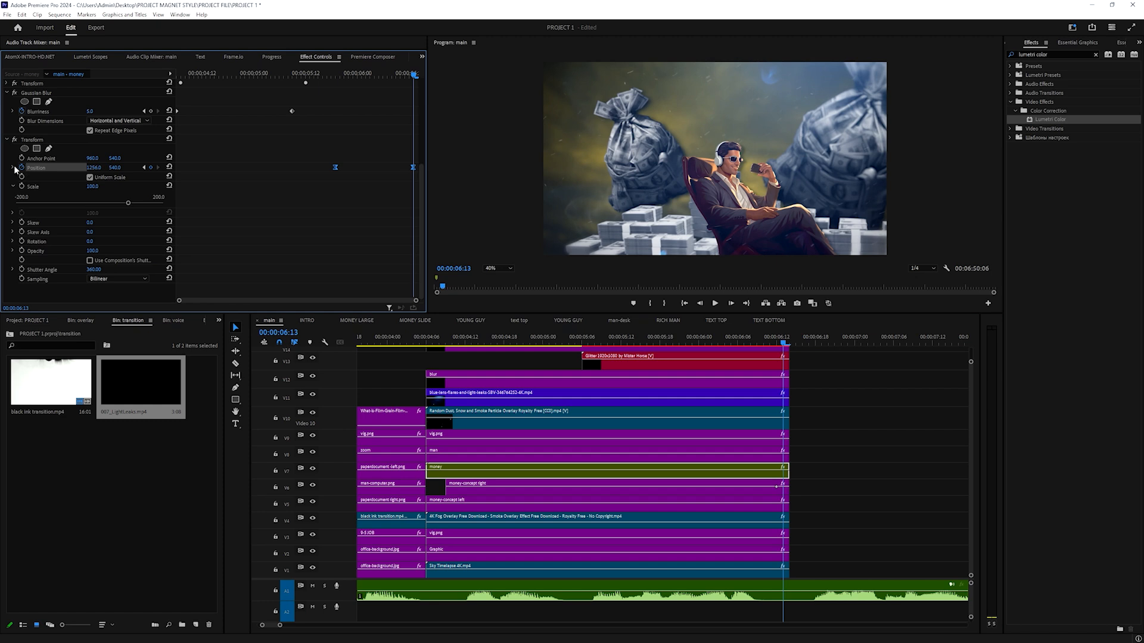
# Shape the money's Position velocity curve to accelerate towards 00:00:06:13 and preview the exit movement
pyautogui.click(13, 168)
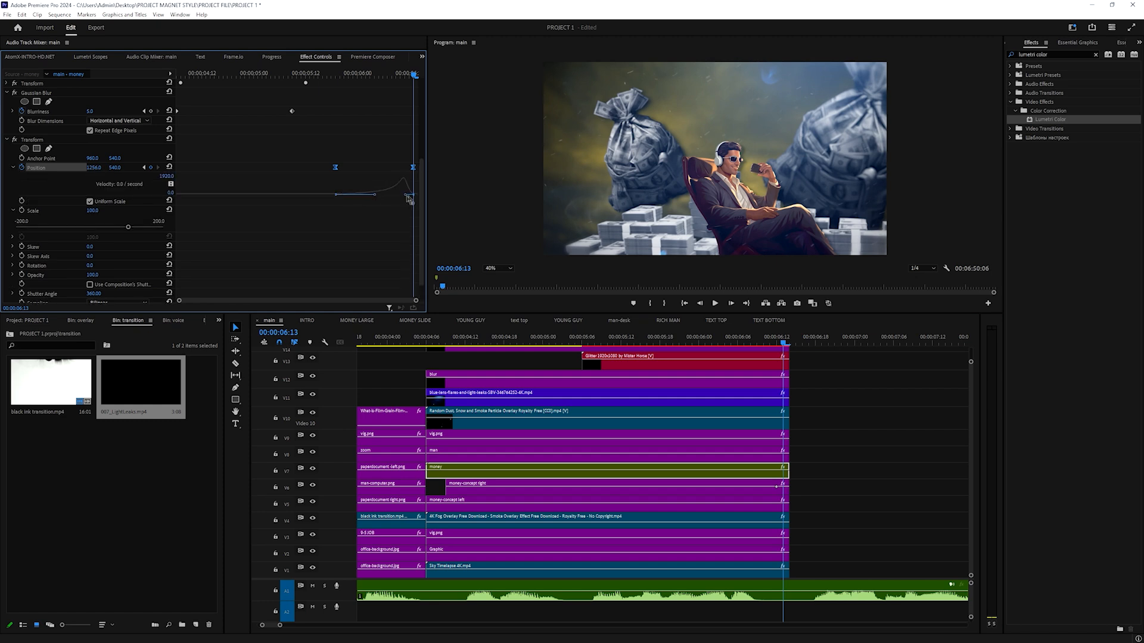
pyautogui.press('space')
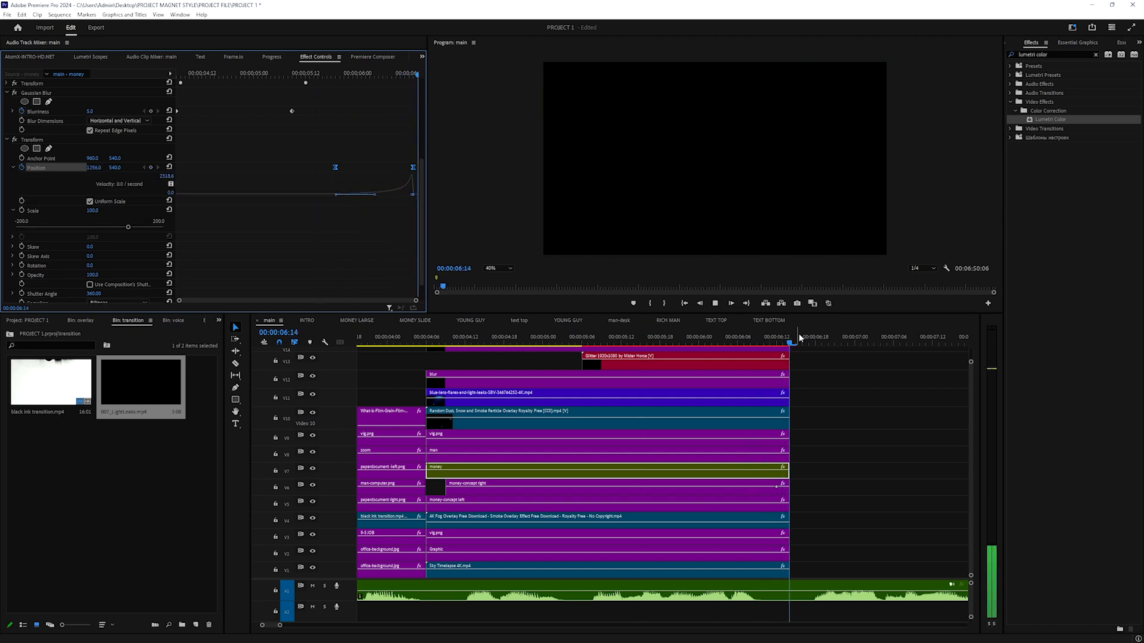
pyautogui.moveTo(842, 337); pyautogui.dragTo(653, 337)
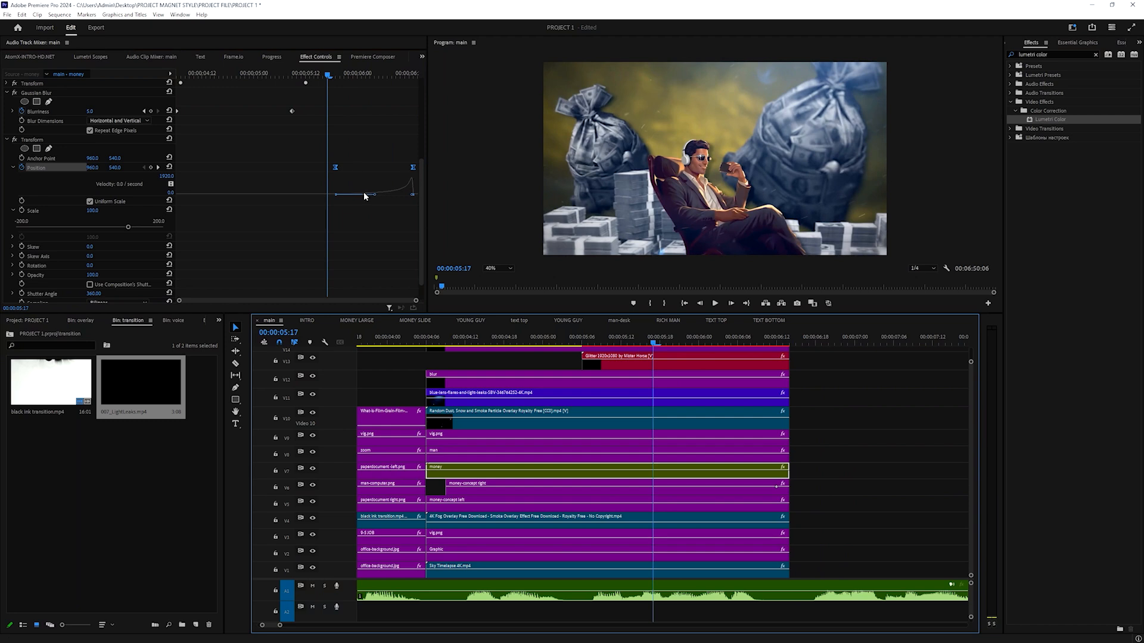
pyautogui.press('space')
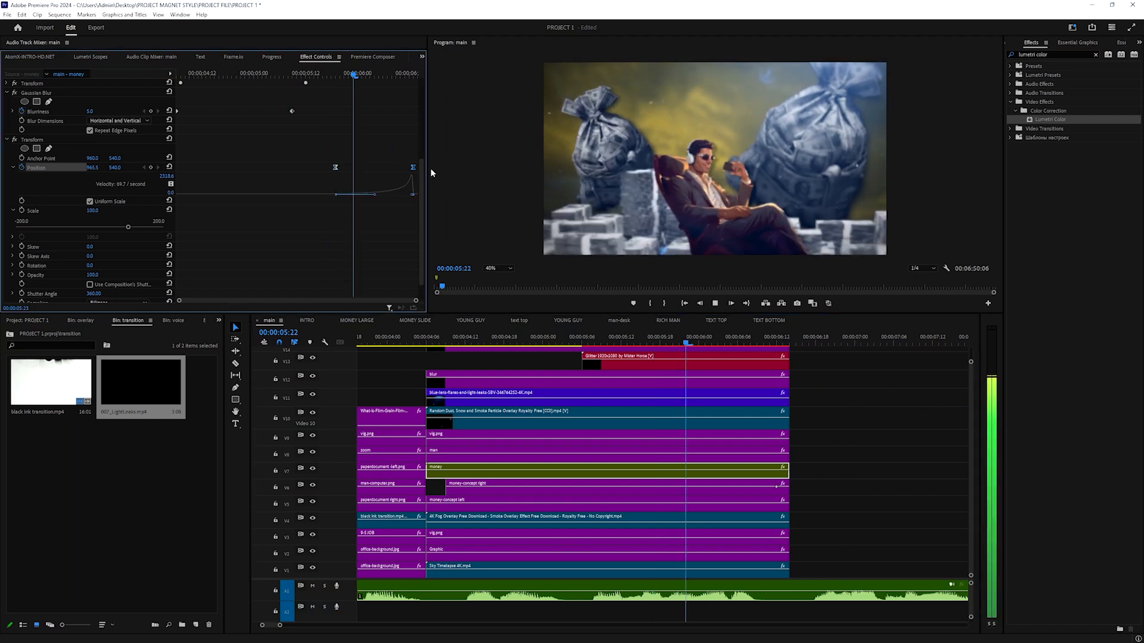
# Lower the money's ending Position X at 00:00:06:13 to about 1161
pyautogui.moveTo(409, 83); pyautogui.dragTo(413, 76)
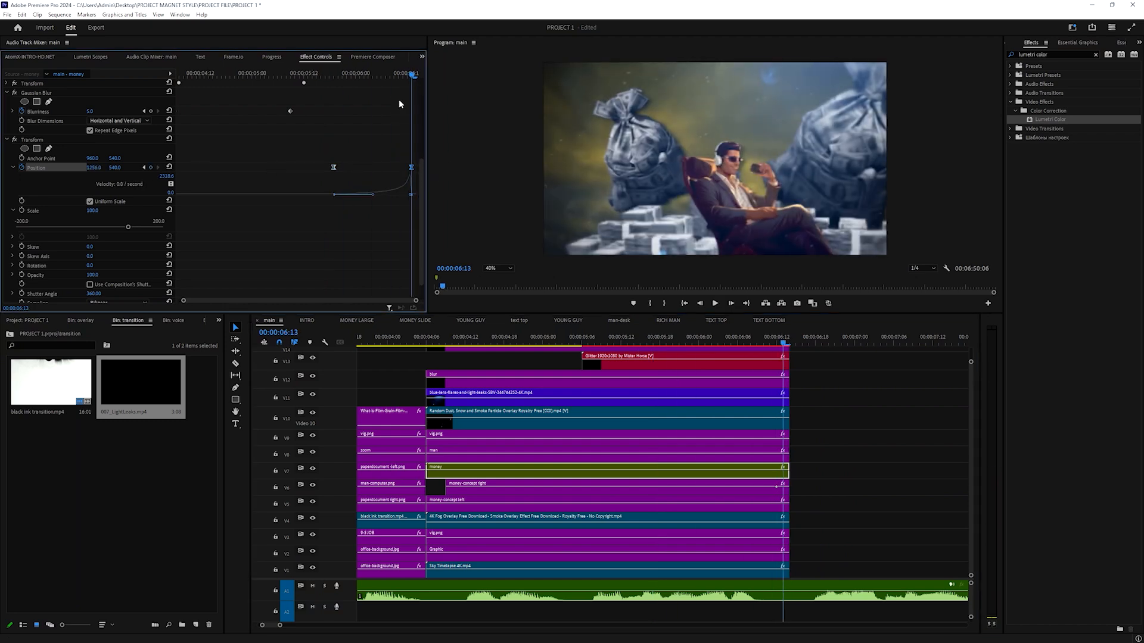
pyautogui.moveTo(94, 168); pyautogui.dragTo(61, 167)
pyautogui.moveTo(685, 338); pyautogui.dragTo(620, 340)
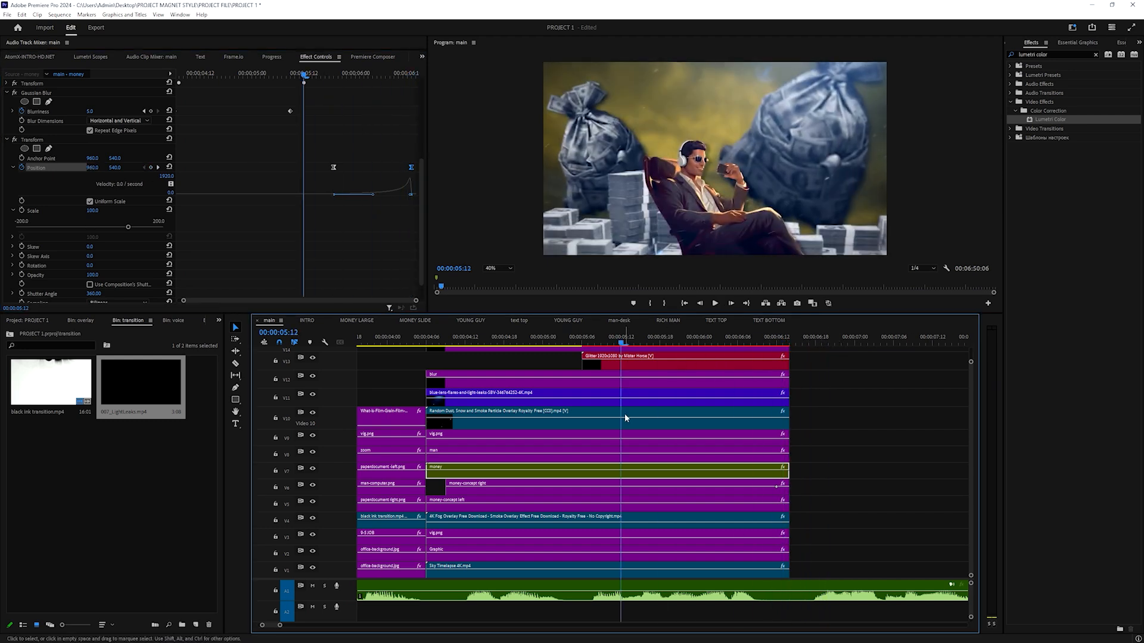
# Raise the man clip's ending Position X at 00:00:06:13 to about 3576 in the second Transform and preview the exit
pyautogui.scroll(4, 529, 421)
pyautogui.click(544, 514)
pyautogui.scroll(-3, 302, 188)
pyautogui.scroll(-3, 320, 170)
pyautogui.press('space')
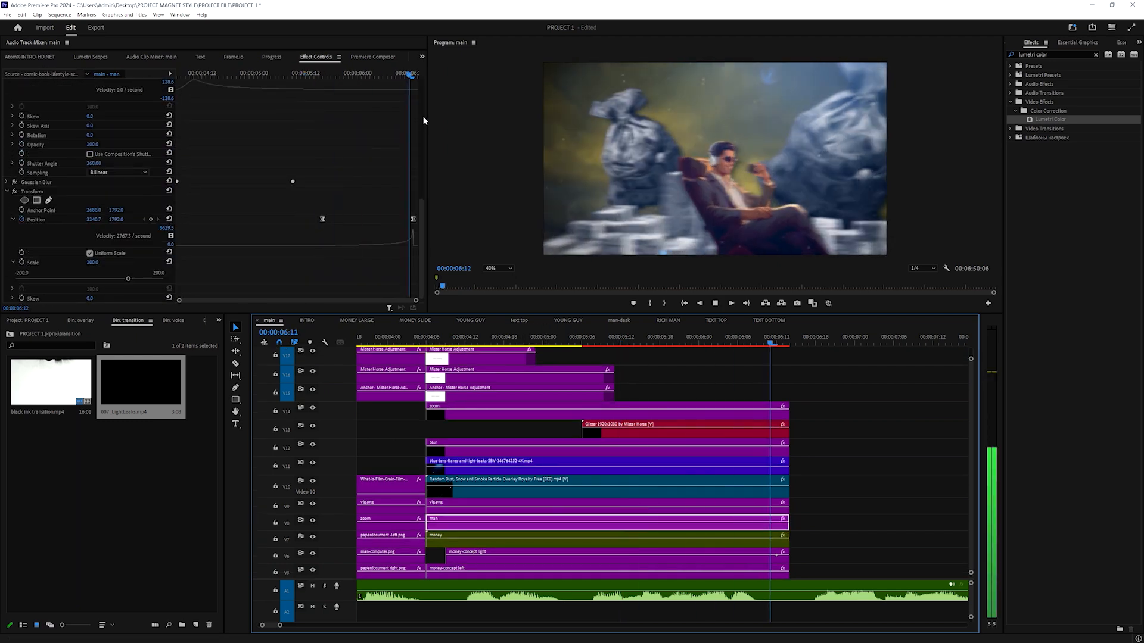
pyautogui.press('space')
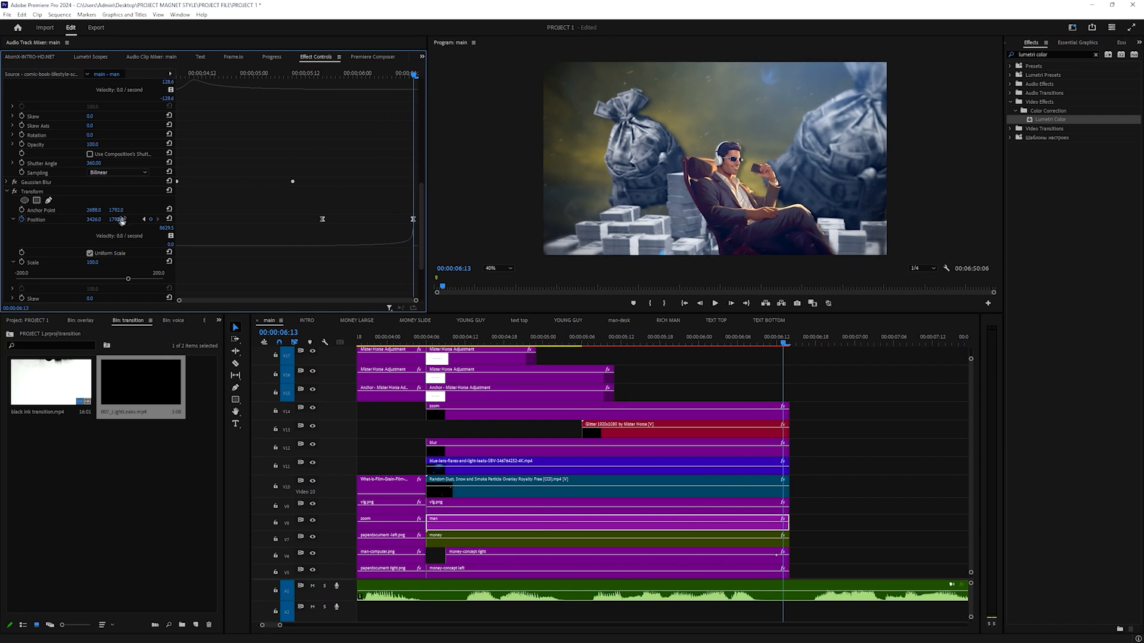
pyautogui.moveTo(94, 220); pyautogui.dragTo(172, 220)
pyautogui.click(544, 340)
pyautogui.press('space')
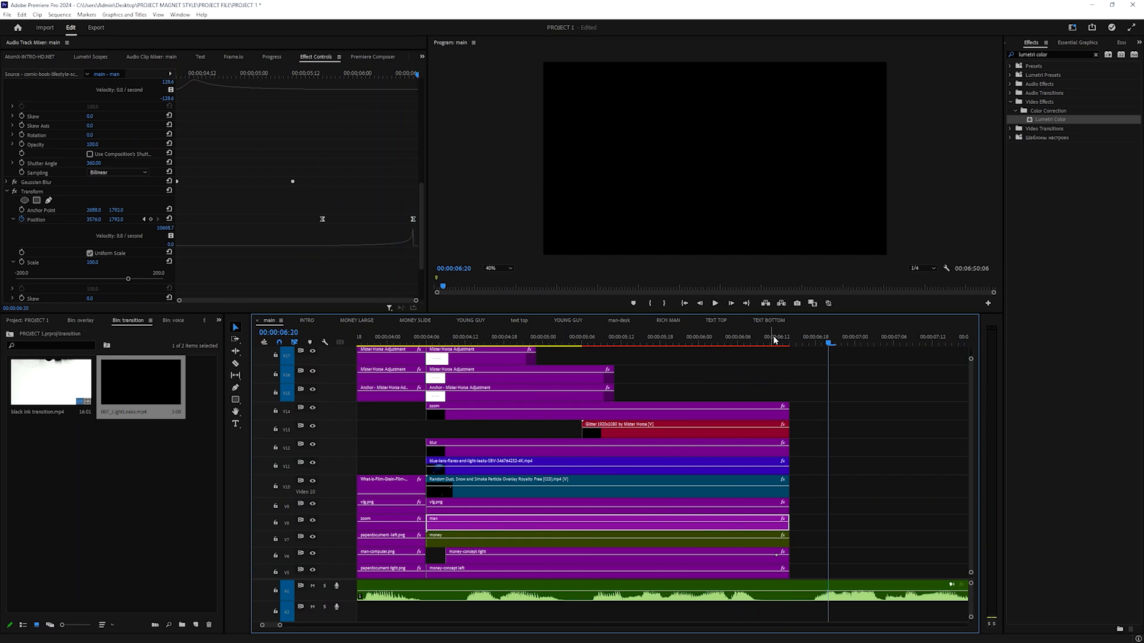
pyautogui.press('space')
# Reduce the money clip's ending Position X at 00:00:06:13 to about 1099
pyautogui.scroll(-3, 674, 509)
pyautogui.click(546, 499)
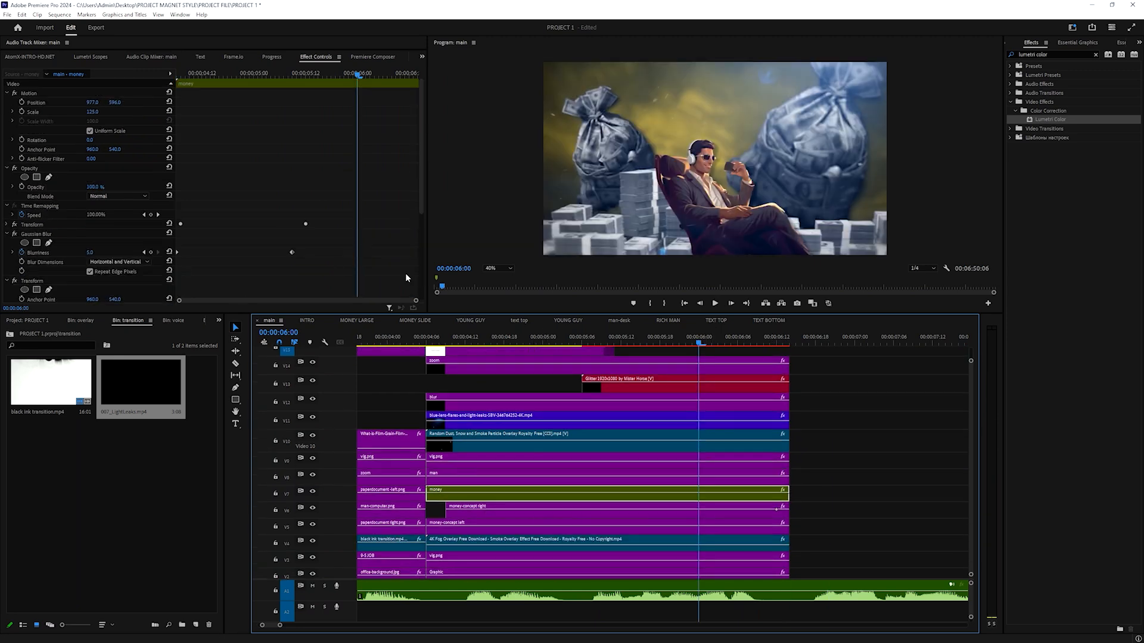
pyautogui.press('space')
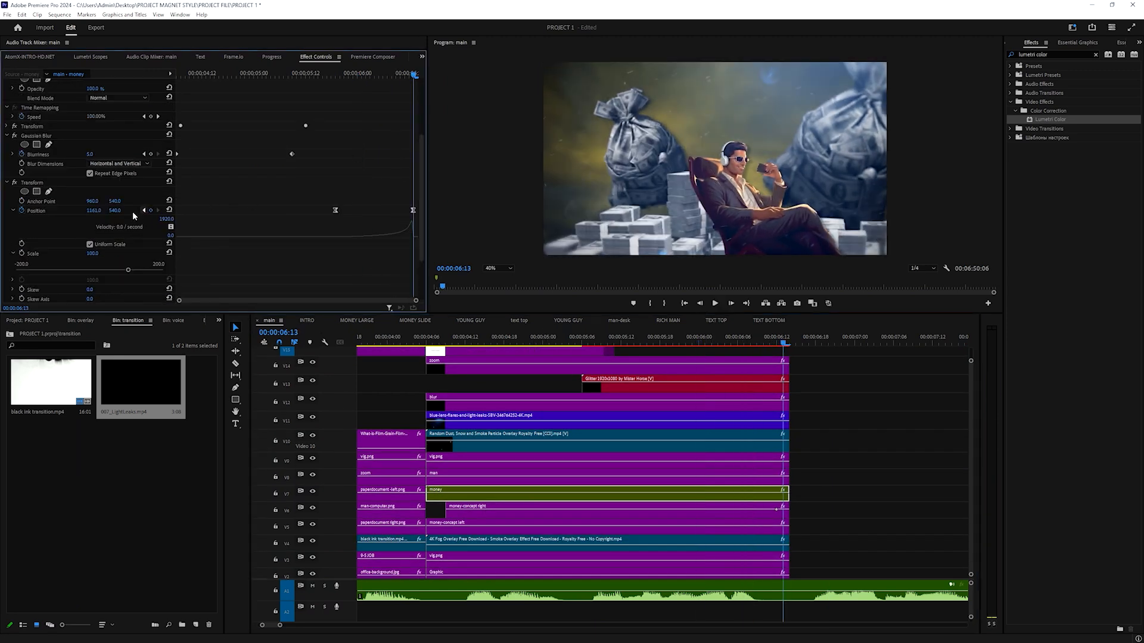
pyautogui.moveTo(93, 210); pyautogui.dragTo(88, 210)
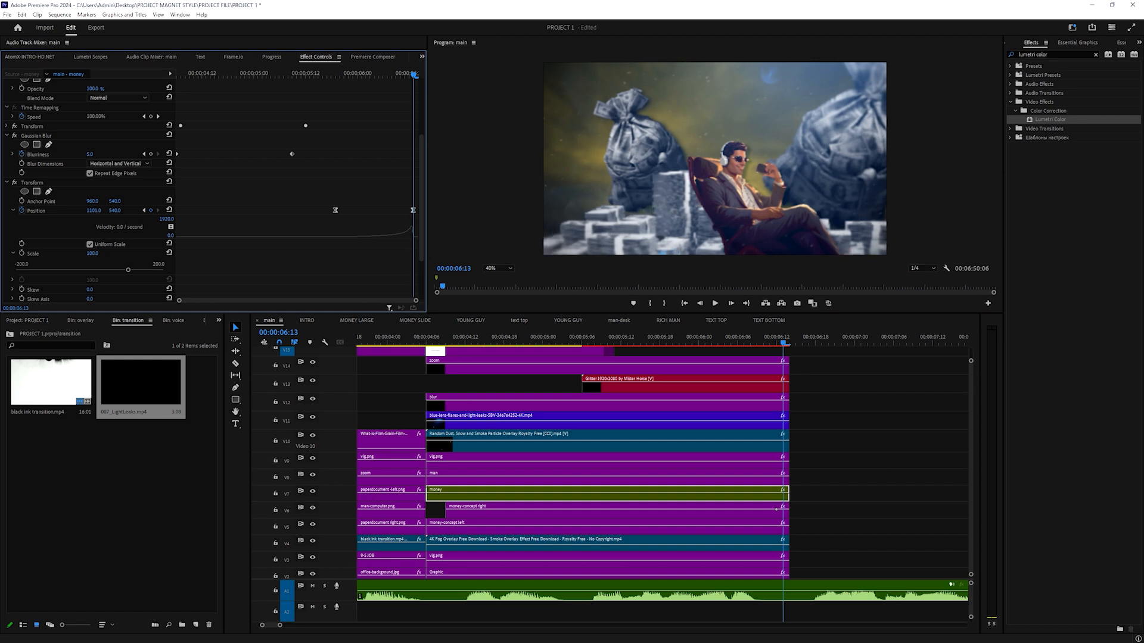
# Mark a range of about 00:00:01:13 around the exit transition, render it for preview, and clear the range
pyautogui.moveTo(376, 73); pyautogui.dragTo(324, 87)
pyautogui.moveTo(703, 341); pyautogui.dragTo(816, 349)
pyautogui.scroll(-5, 735, 454)
pyautogui.moveTo(631, 340)
pyautogui.mouseDown()
pyautogui.moveTo(520, 350)
pyautogui.moveTo(408, 336)
pyautogui.moveTo(641, 335)
pyautogui.mouseUp()
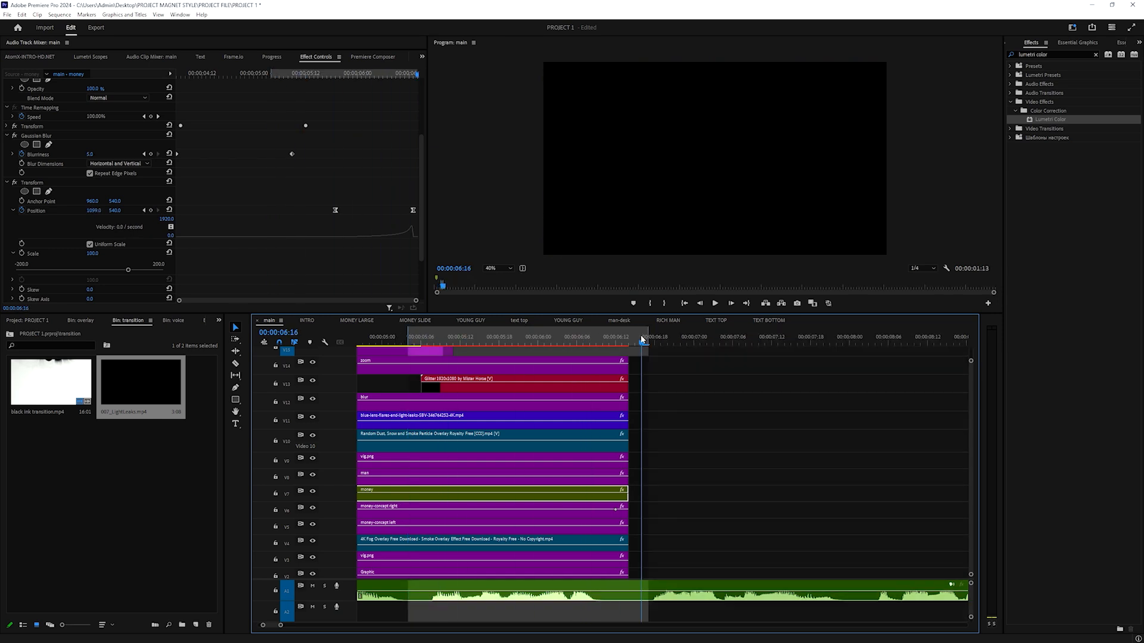
pyautogui.press('Return')
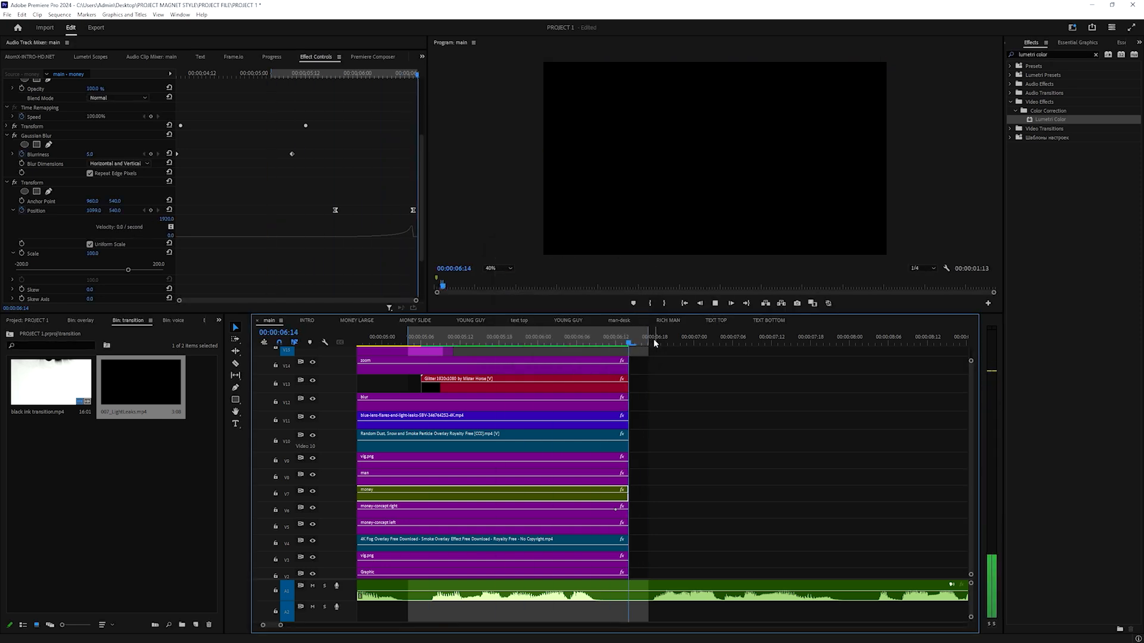
pyautogui.click(630, 344)
pyautogui.scroll(-3, 687, 413)
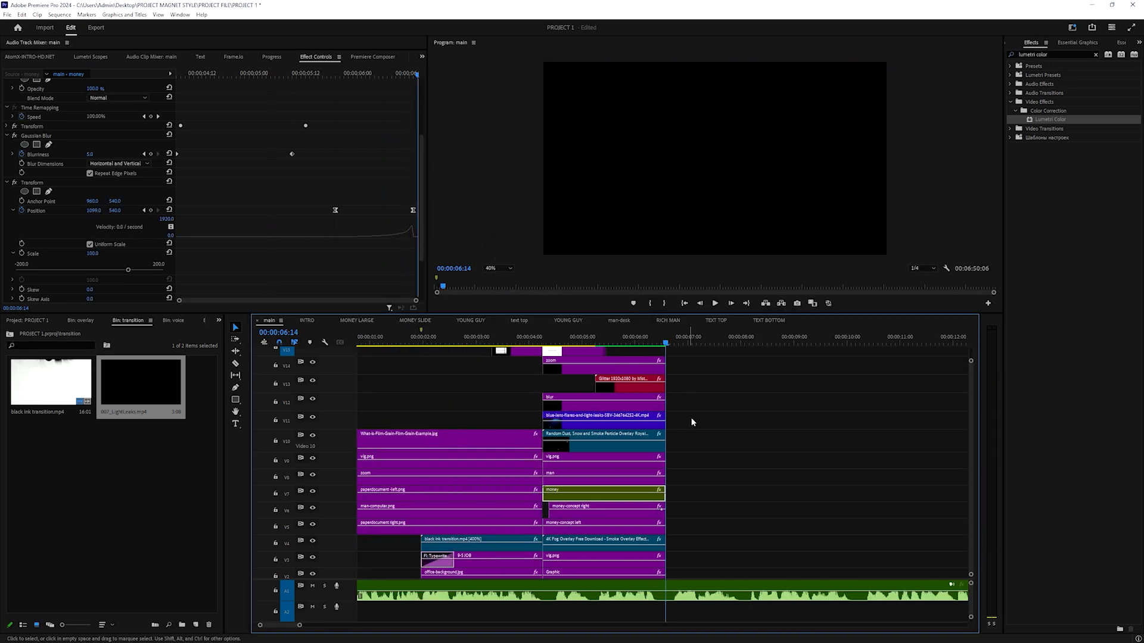
pyautogui.scroll(-1, 708, 503)
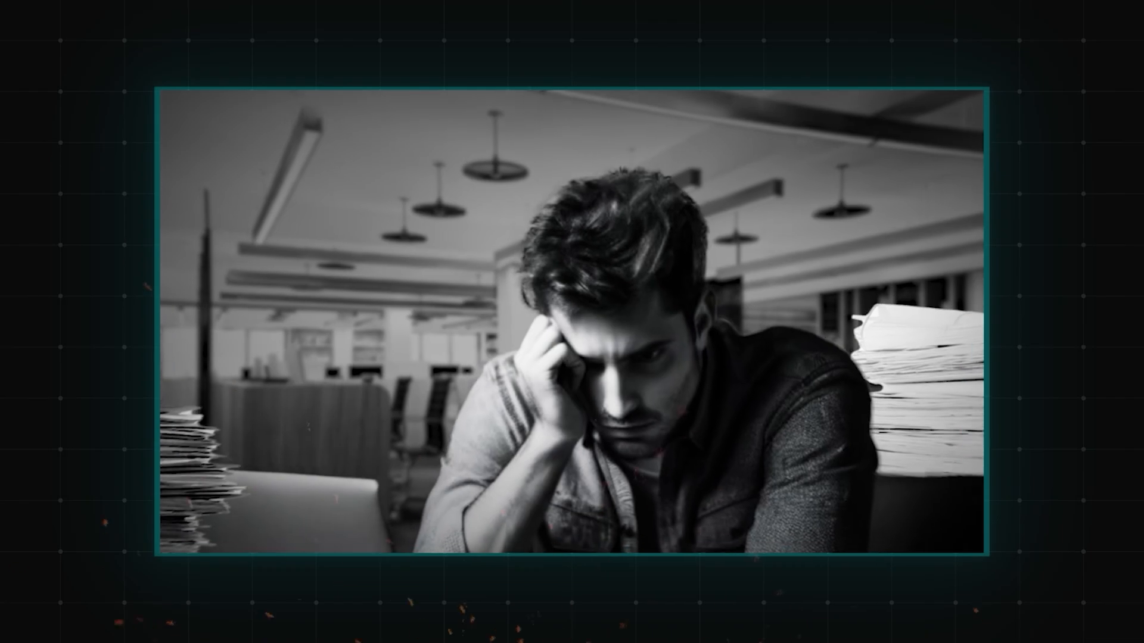
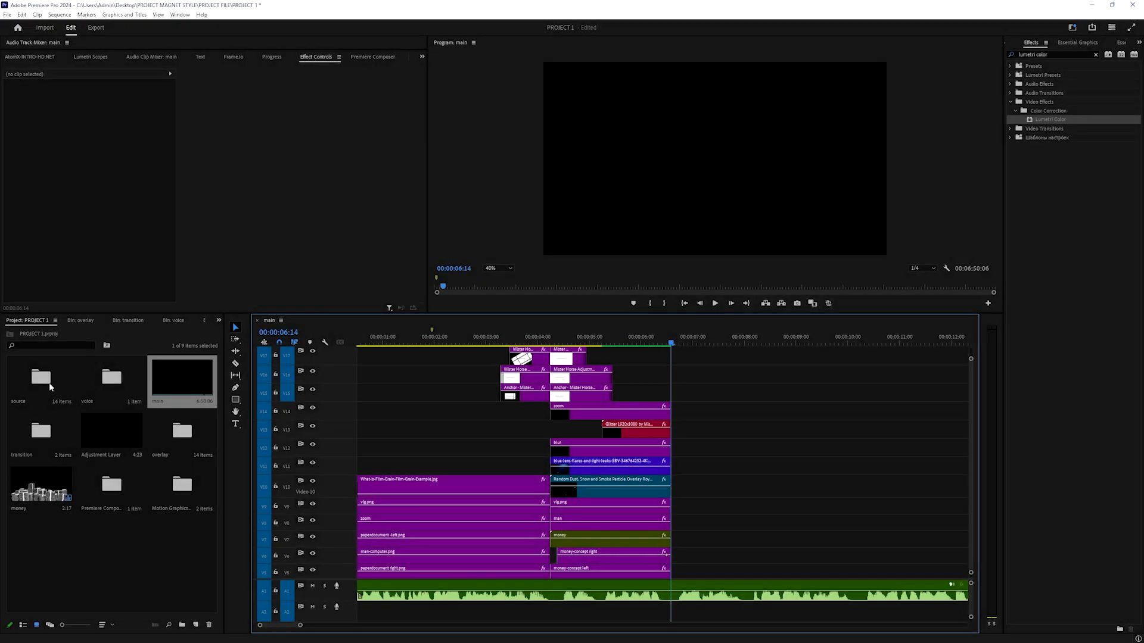
# Place empty-room-background-with-white-walls.jpg at 00:00:06:14, scaled to 140 with Position Y at about 749
pyautogui.moveTo(40, 581); pyautogui.dragTo(703, 573)
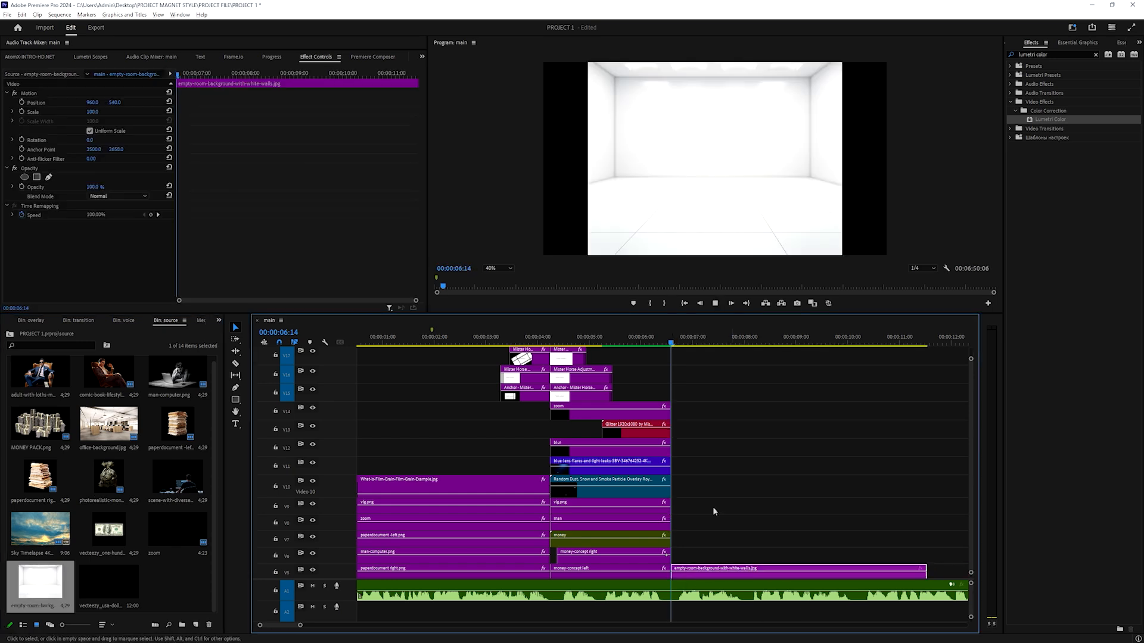
pyautogui.press('=')
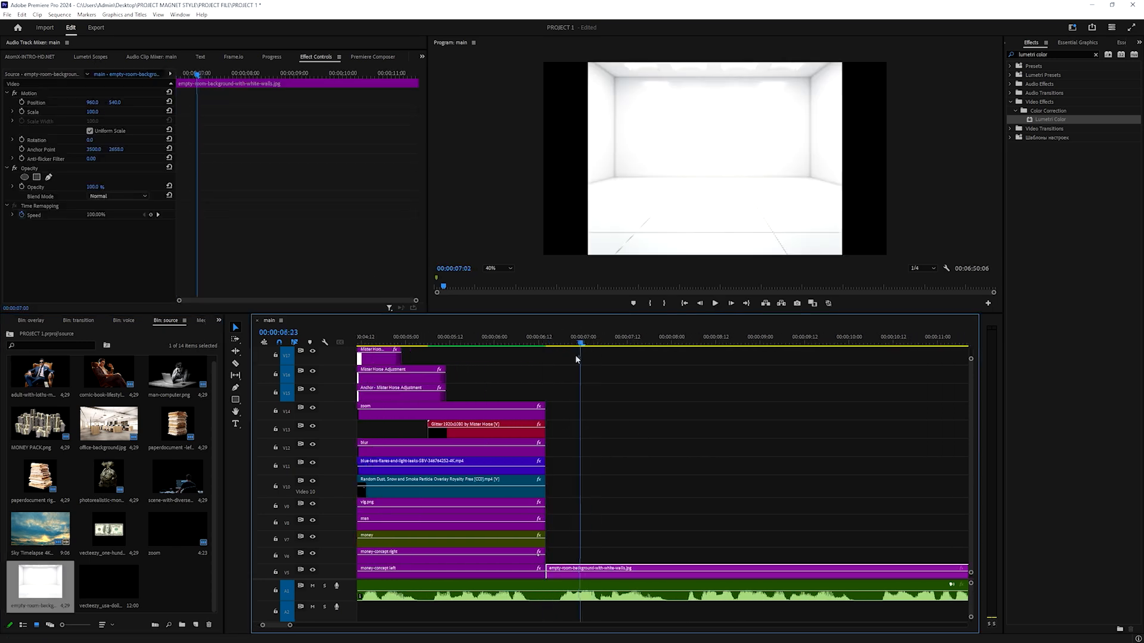
pyautogui.click(98, 113)
pyautogui.moveTo(99, 112); pyautogui.dragTo(127, 102)
# Apply Lumetri Color to the room background with Exposure -2.3, Highlights 25, Shadows -40, Whites 33 and Blacks -47
pyautogui.moveTo(1045, 120); pyautogui.dragTo(658, 563)
pyautogui.scroll(-3, 31, 249)
pyautogui.scroll(-2, 30, 249)
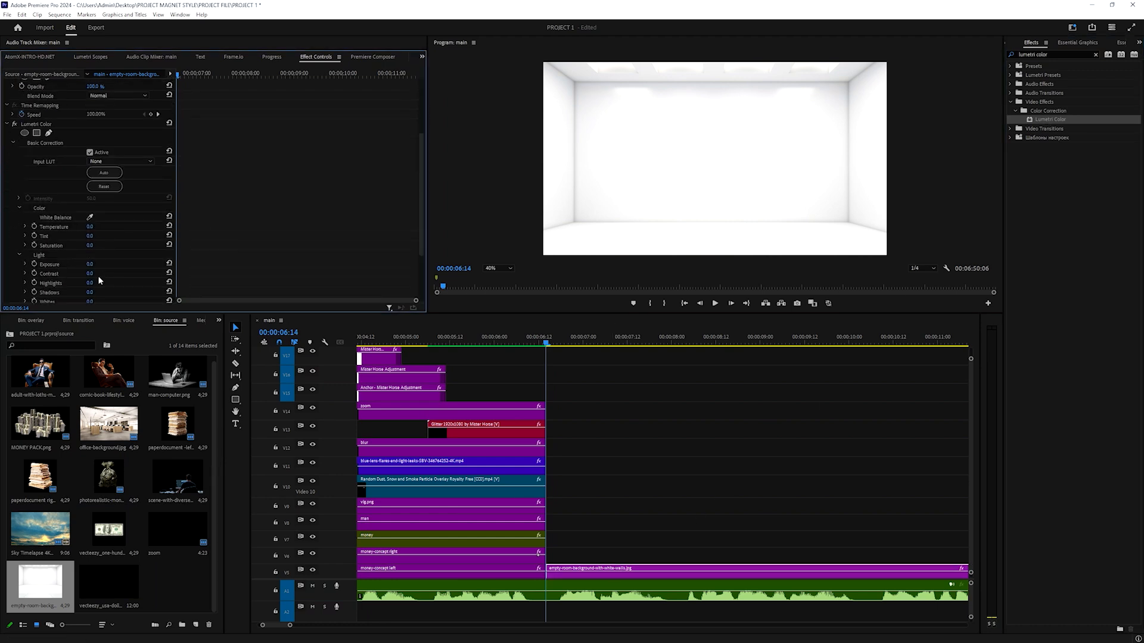
pyautogui.scroll(-3, 88, 238)
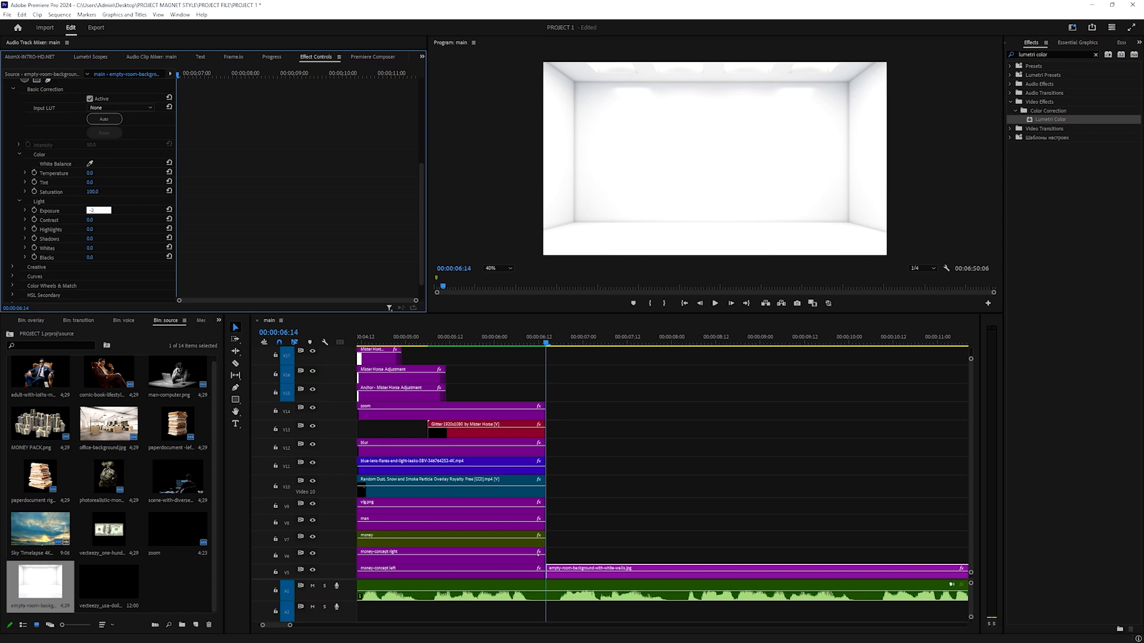
pyautogui.write('.3')
pyautogui.press('Return')
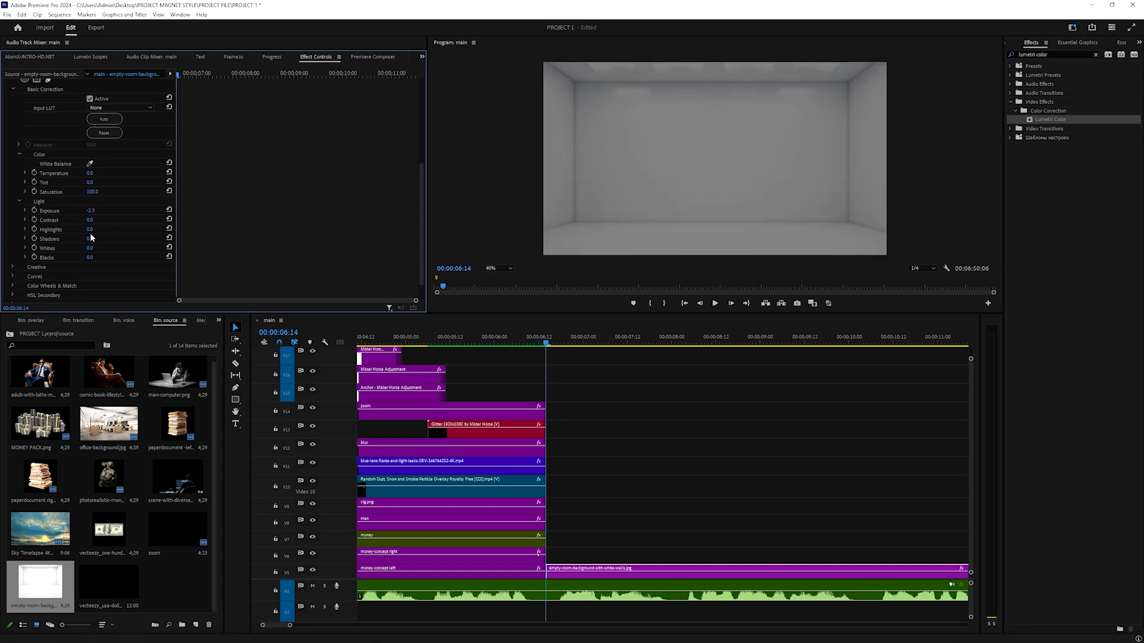
pyautogui.moveTo(90, 229); pyautogui.dragTo(84, 258)
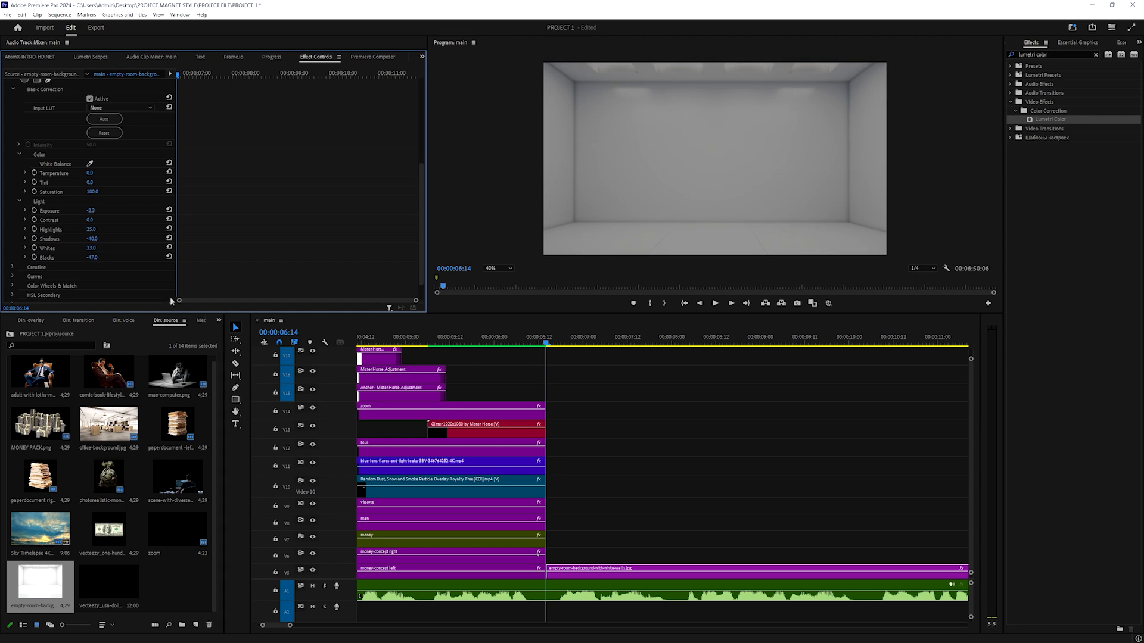
# Apply Gaussian Blur with Blurriness 20 and Repeat Edge Pixels to the room background, and move its clip to track V1
pyautogui.tripleClick(1064, 54)
pyautogui.write('gausi')
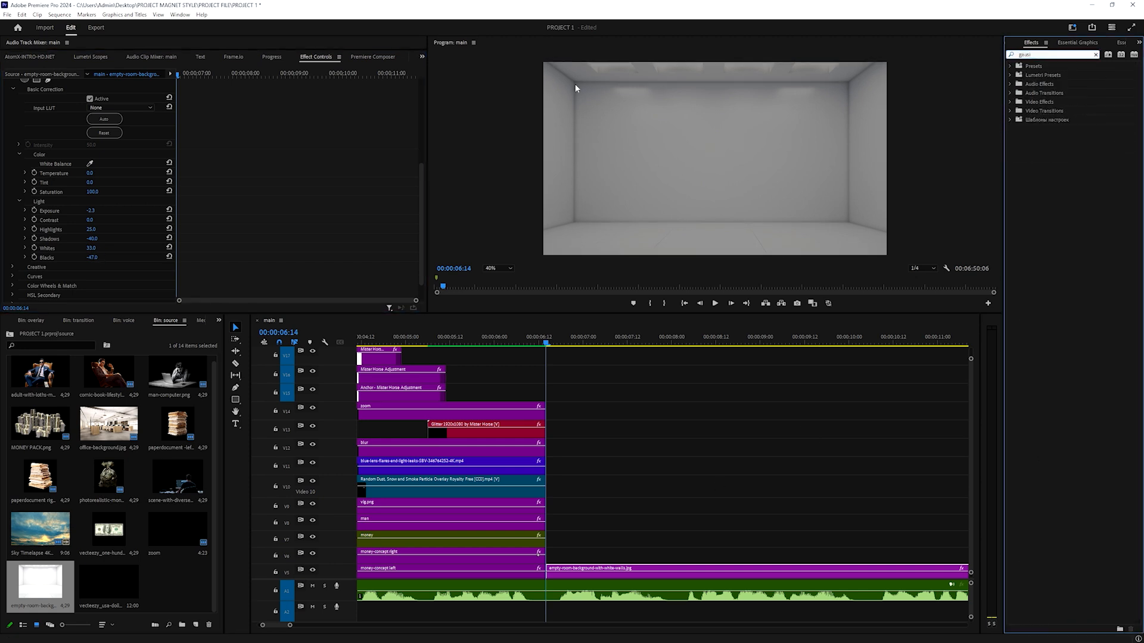
pyautogui.press('BackSpace')
pyautogui.moveTo(1058, 136); pyautogui.dragTo(609, 573)
pyautogui.click(20, 114)
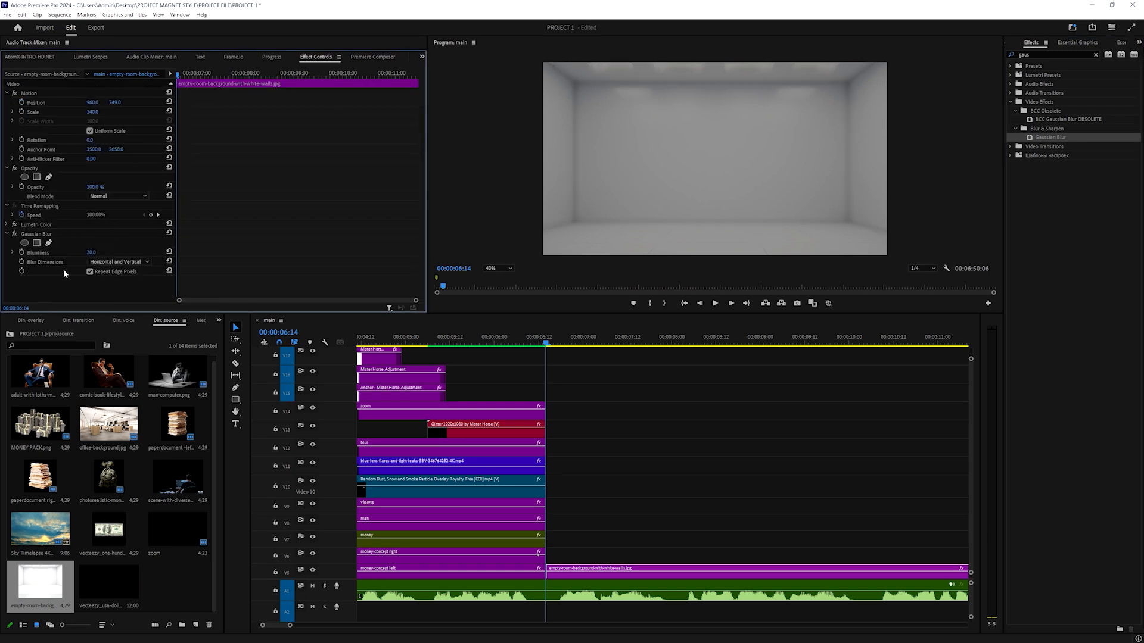
pyautogui.scroll(-3, 626, 530)
pyautogui.moveTo(598, 505); pyautogui.dragTo(601, 569)
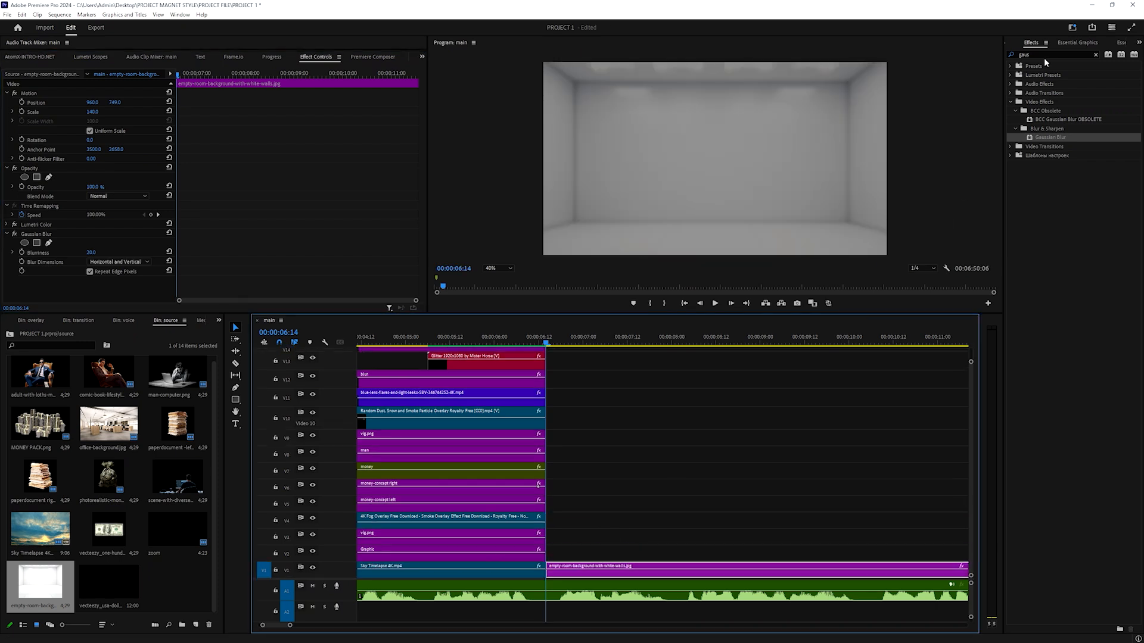
# Draw a rectangle covering the whole frame above the room background, starting at 00:00:06:14
pyautogui.click(1094, 54)
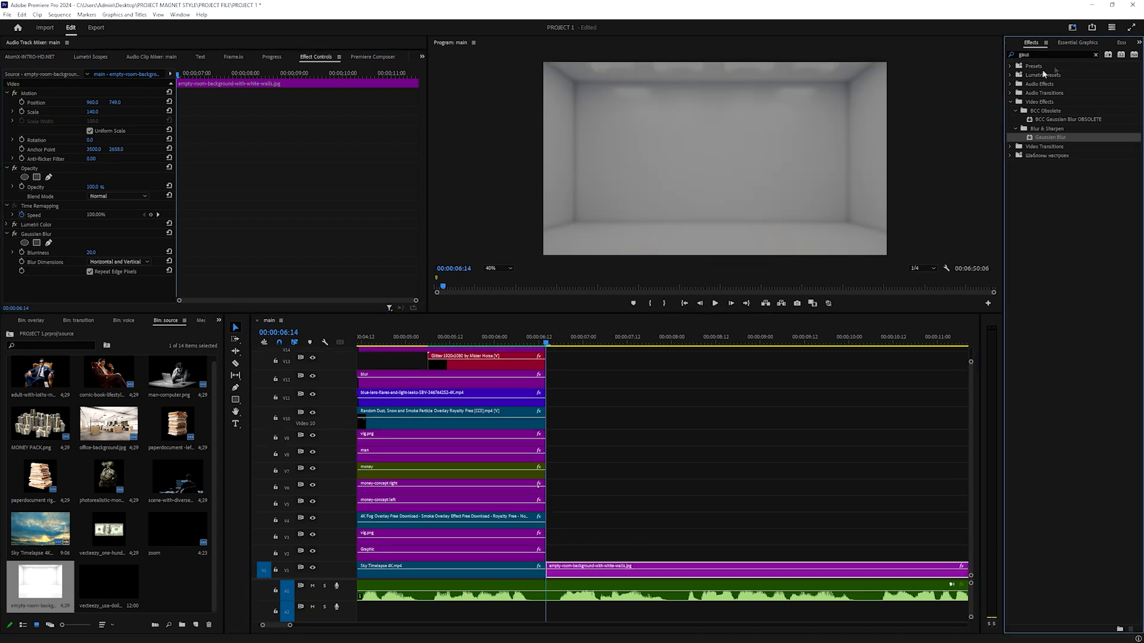
pyautogui.click(236, 403)
pyautogui.moveTo(545, 64); pyautogui.dragTo(902, 268)
pyautogui.press('v')
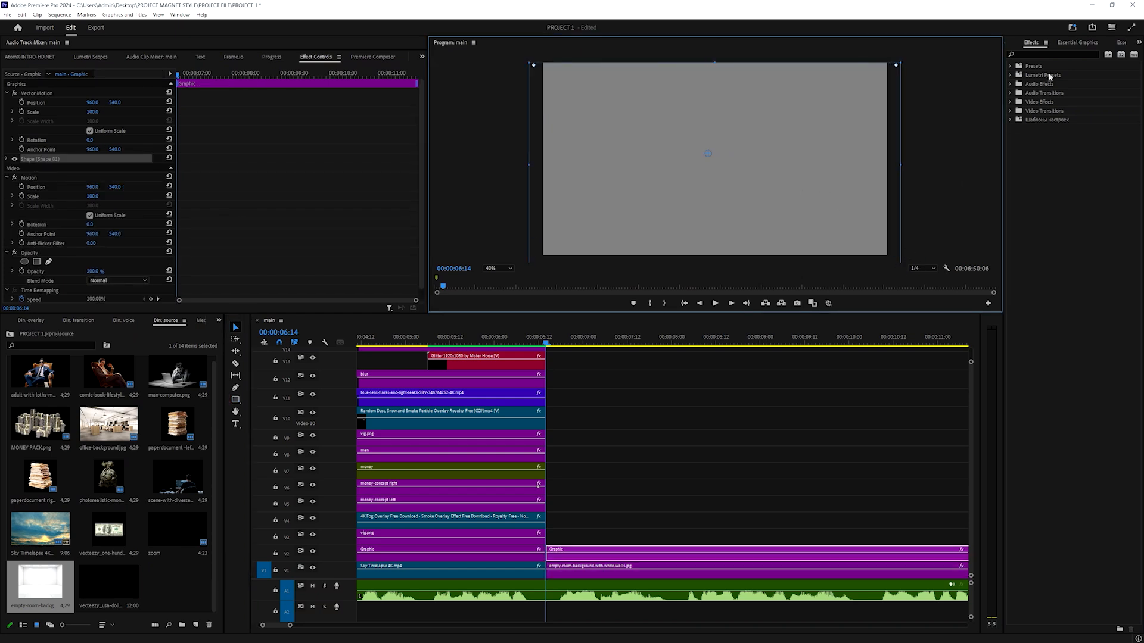
# Fill the rectangle with a linear gradient running vertically from red at the floor to white at the ceiling
pyautogui.click(1077, 43)
pyautogui.click(1031, 253)
pyautogui.click(496, 236)
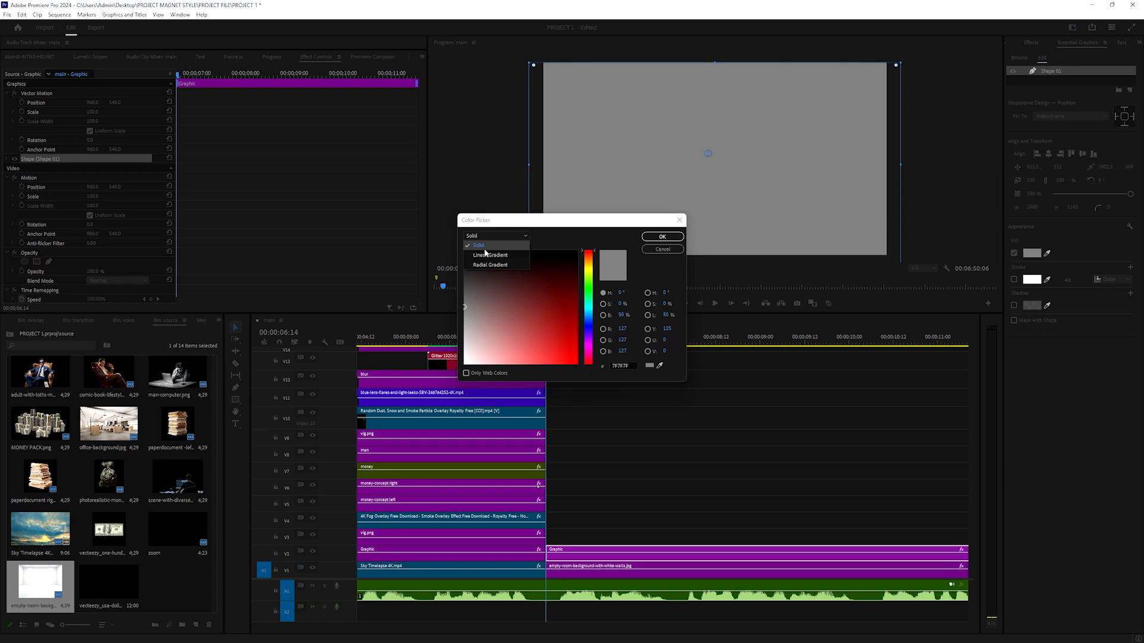
pyautogui.click(485, 249)
pyautogui.click(662, 238)
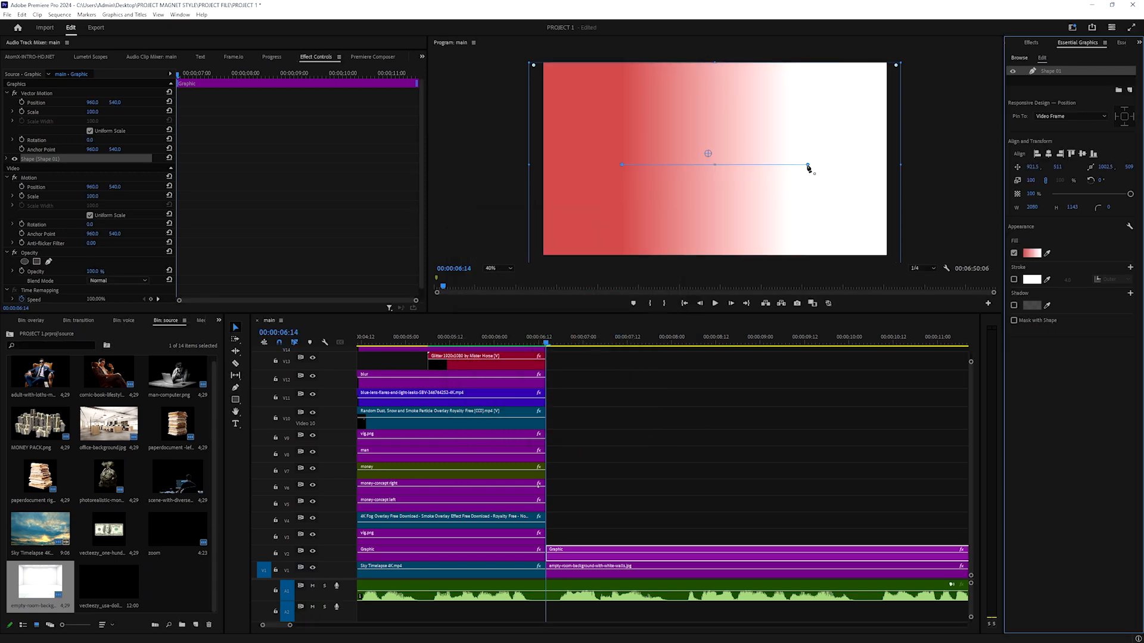
pyautogui.moveTo(808, 166); pyautogui.dragTo(714, 62)
pyautogui.moveTo(626, 167); pyautogui.dragTo(715, 258)
pyautogui.scroll(-1, 96, 253)
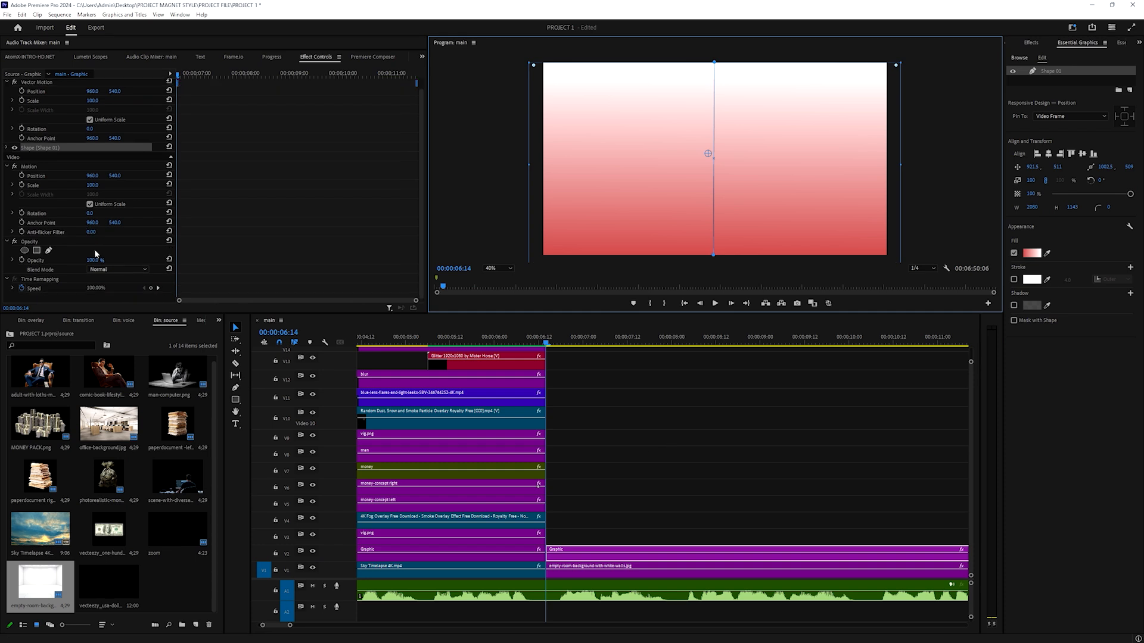
# Change the gradient graphic's blend mode so it tints the room background red without covering it
pyautogui.click(111, 270)
pyautogui.click(115, 352)
pyautogui.click(626, 532)
pyautogui.press('-')
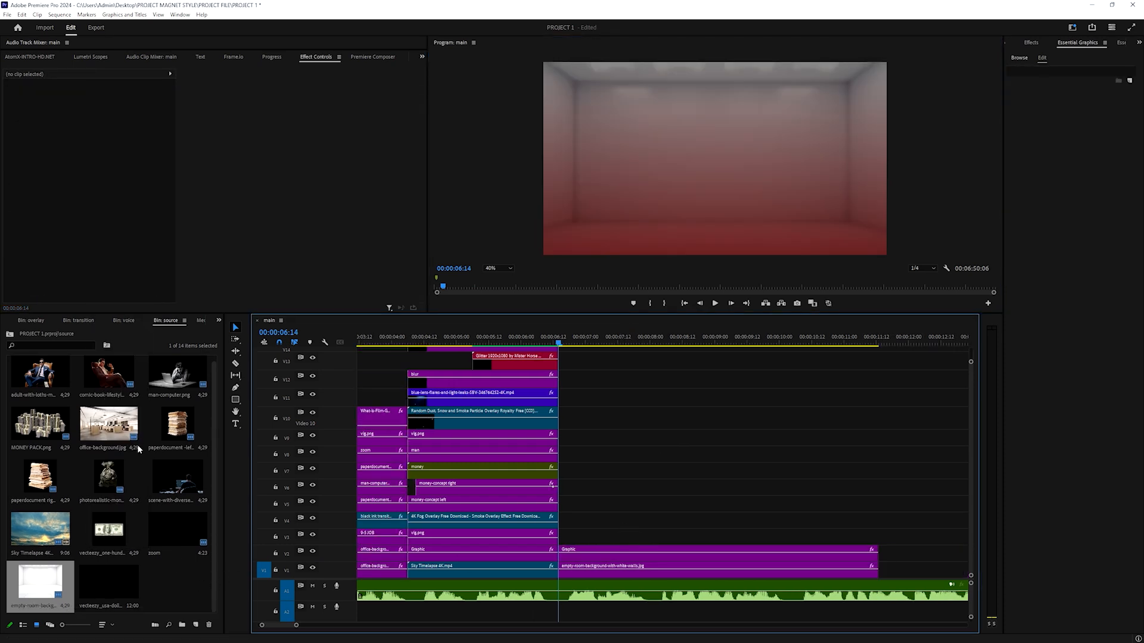
# Place the man-at-desk image above the red gradient at 00:00:06:14 and apply Horizontal Flip to it
pyautogui.moveTo(169, 468); pyautogui.dragTo(563, 533)
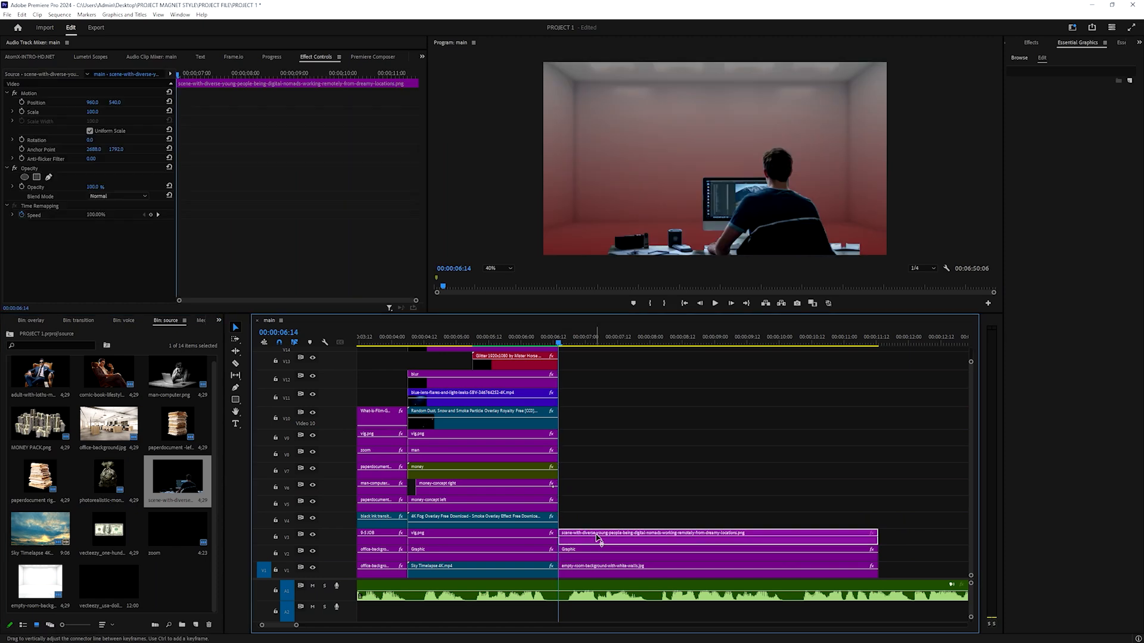
pyautogui.click(1036, 43)
pyautogui.click(1046, 54)
pyautogui.write('flip hor')
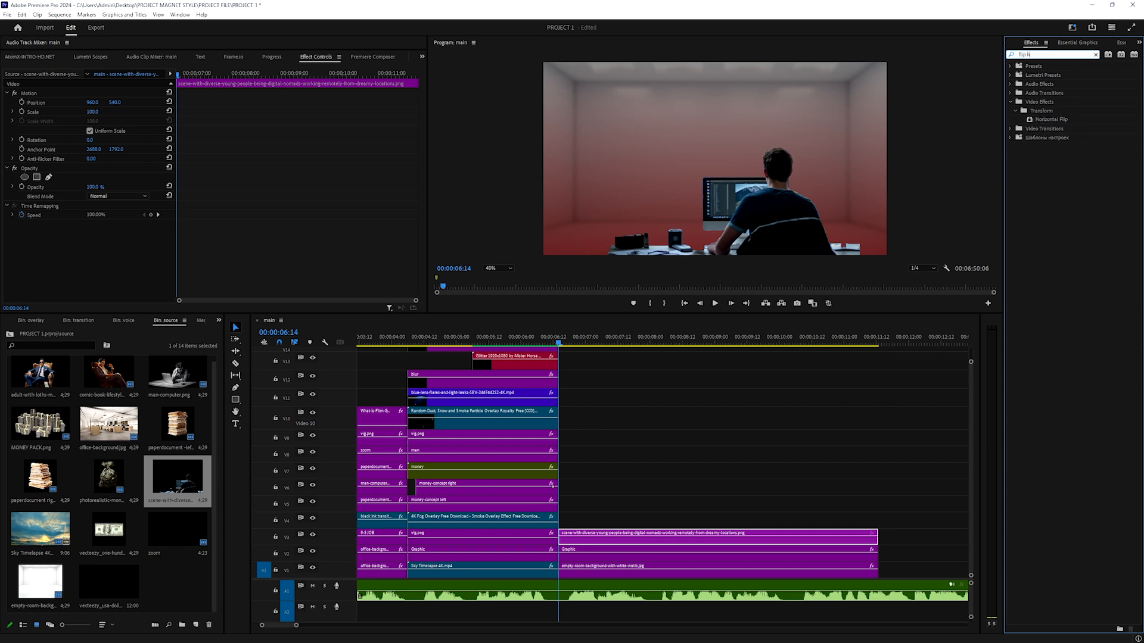
pyautogui.moveTo(1041, 125); pyautogui.dragTo(622, 536)
# Set the man-at-desk image's position to 679, 276 and its scale to 170
pyautogui.moveTo(93, 102); pyautogui.dragTo(26, 102)
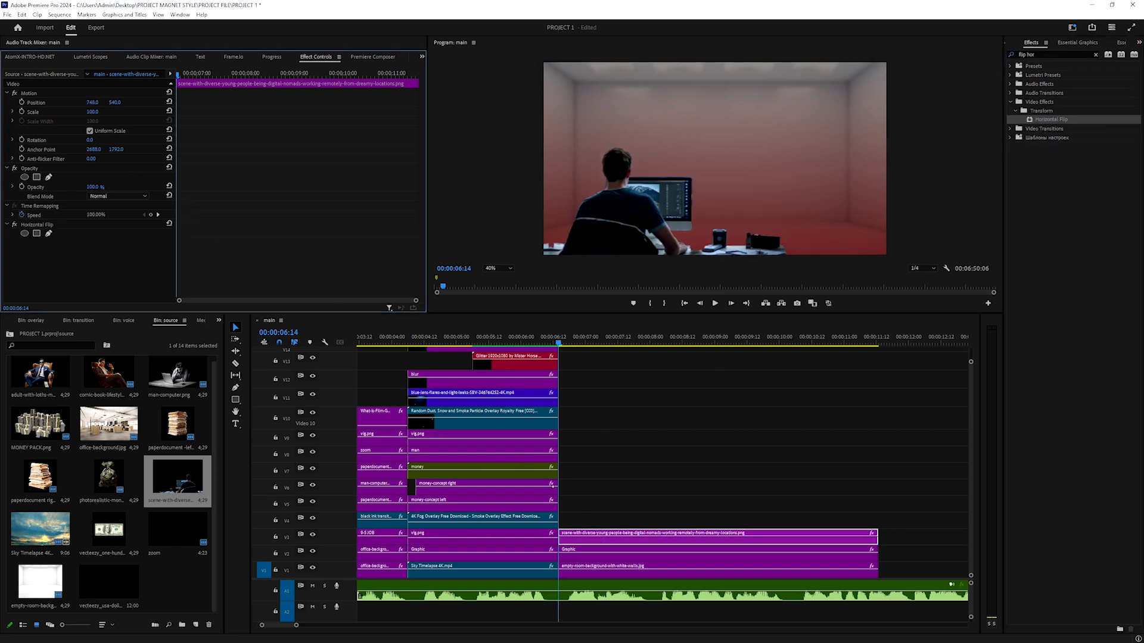
pyautogui.moveTo(115, 103); pyautogui.dragTo(25, 103)
pyautogui.moveTo(93, 112); pyautogui.dragTo(117, 113)
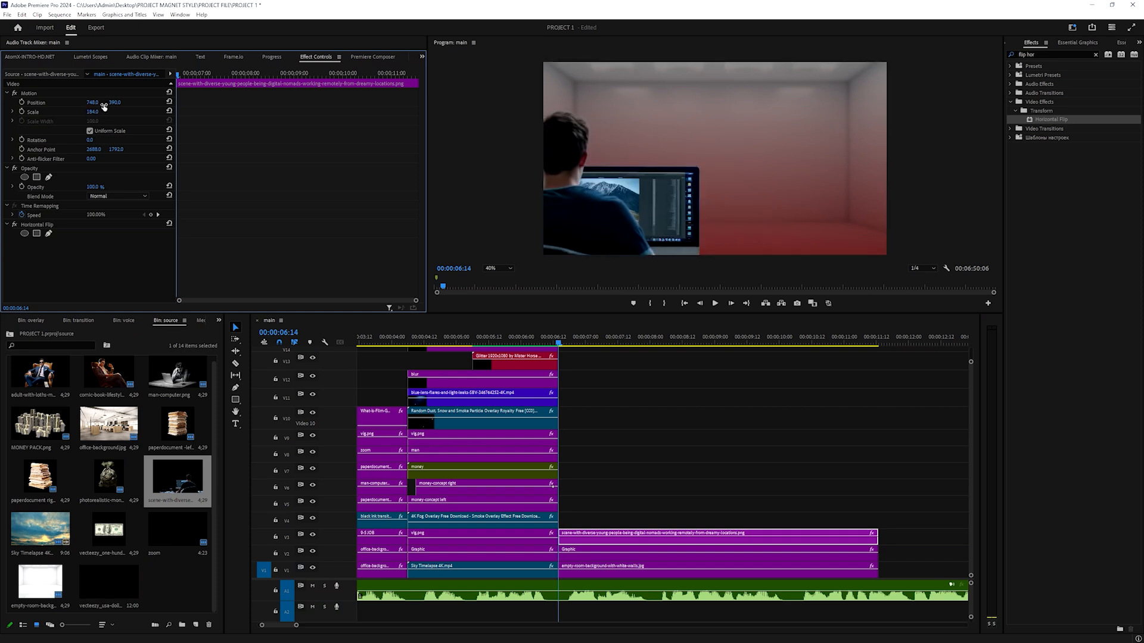
pyautogui.press('Return')
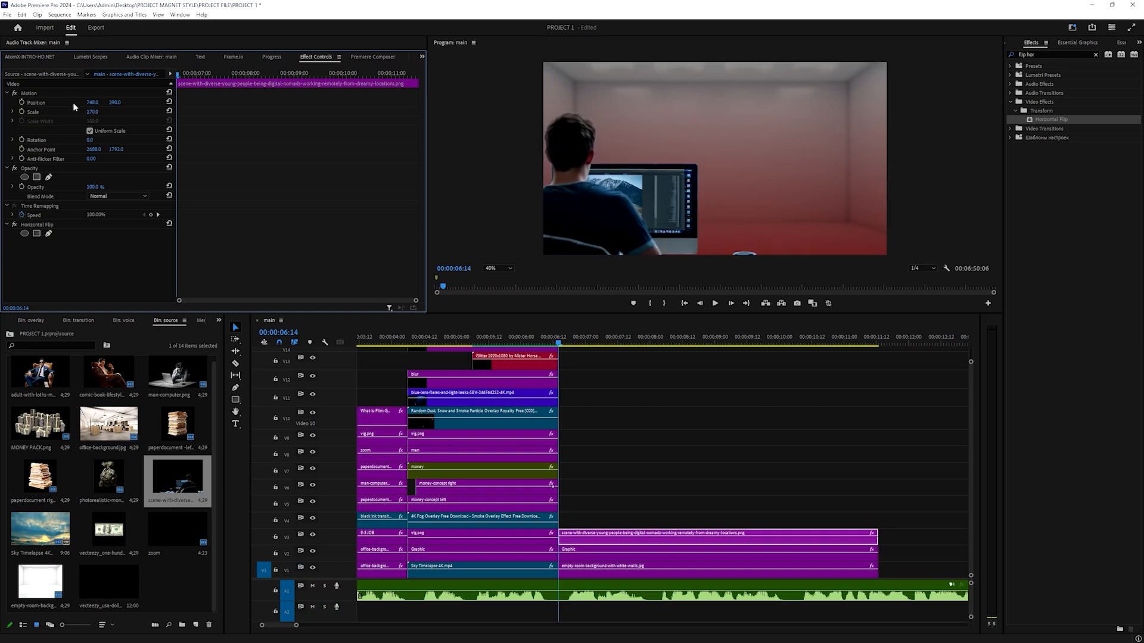
pyautogui.moveTo(116, 102)
pyautogui.mouseDown()
pyautogui.moveTo(48, 102)
pyautogui.moveTo(117, 102)
pyautogui.mouseUp()
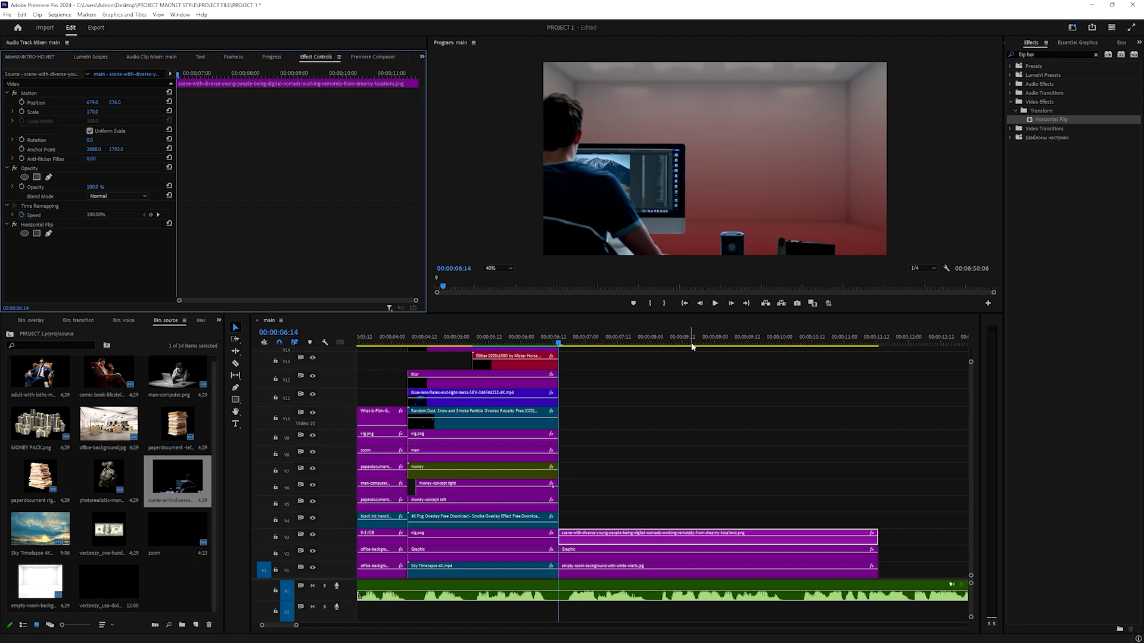
# Rename the man-at-desk clip to man-desk and move it up to track V5
pyautogui.scroll(2, 677, 435)
pyautogui.rightClick(593, 535)
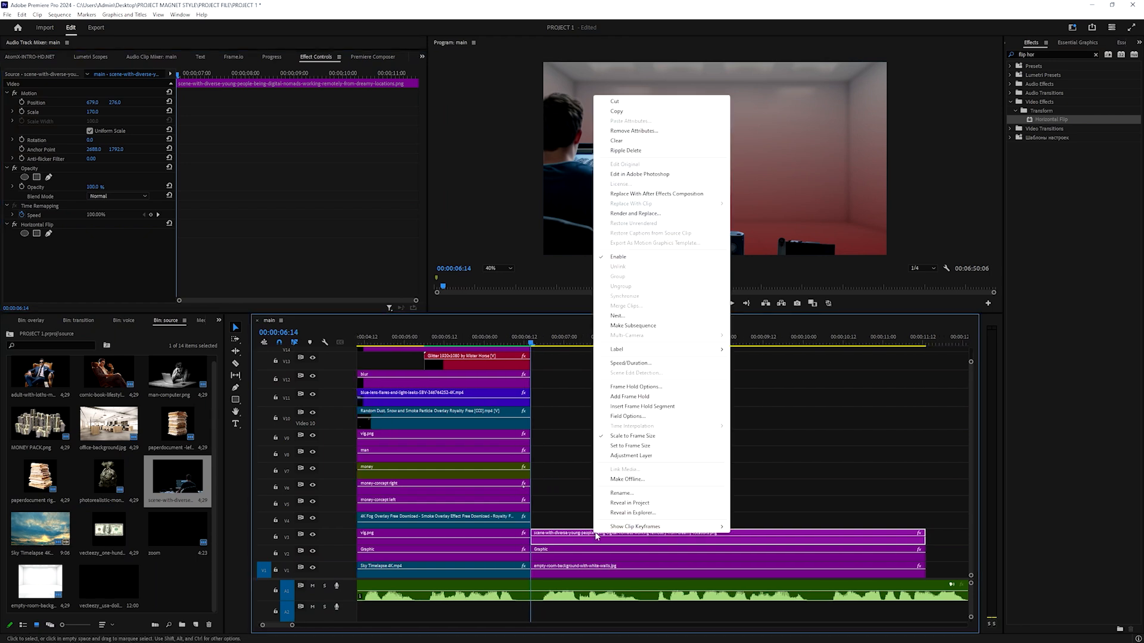
pyautogui.click(613, 492)
pyautogui.write('man-d')
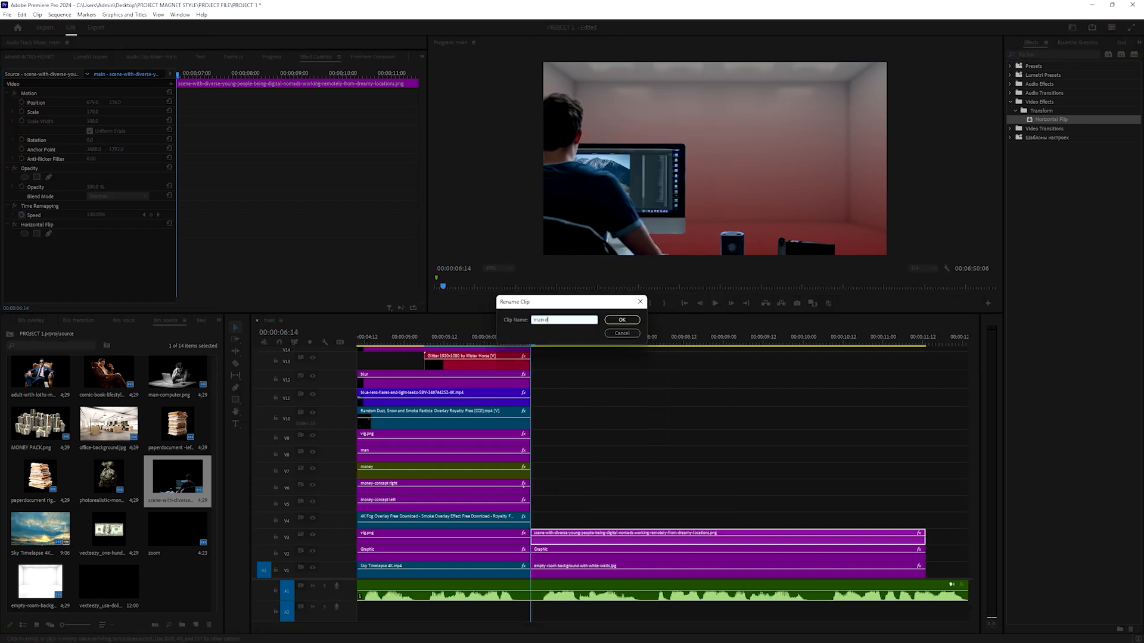
pyautogui.press('Return')
pyautogui.moveTo(599, 533); pyautogui.dragTo(586, 511)
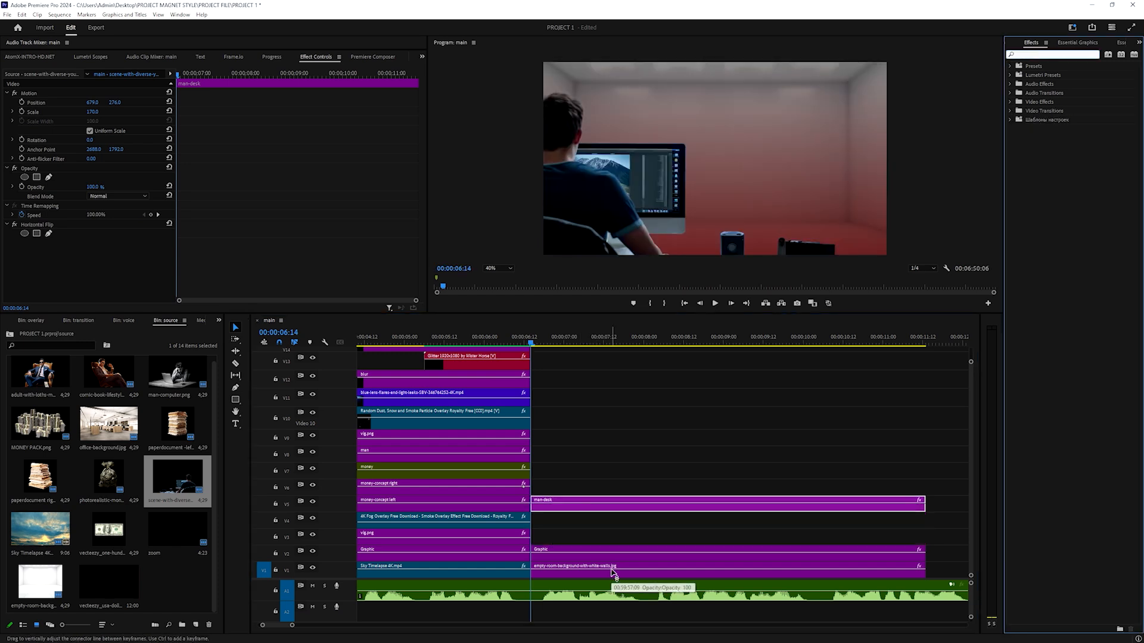
# Copy the Lumetri Color effect from the room background to the man-desk clip and reset its settings
pyautogui.click(614, 571)
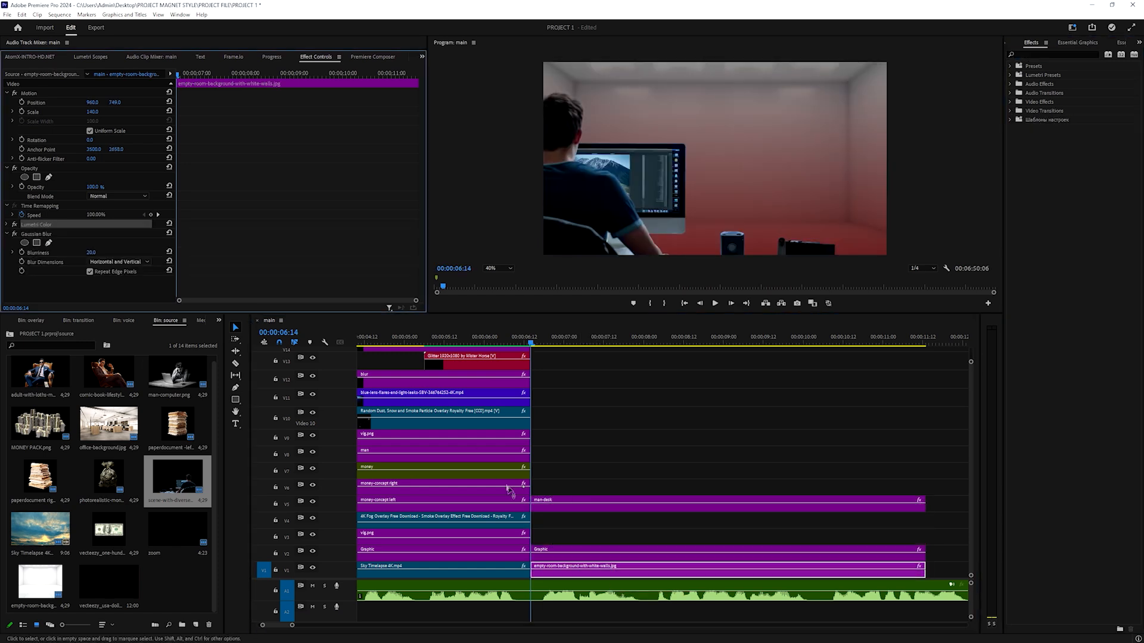
pyautogui.click(550, 502)
pyautogui.click(7, 244)
pyautogui.scroll(-2, 135, 256)
pyautogui.click(170, 189)
# Set man-desk's Lumetri Color to saturation 70, contrast 10, highlights 23 and shadows -27
pyautogui.scroll(-4, 94, 202)
pyautogui.write('70')
pyautogui.press('Return')
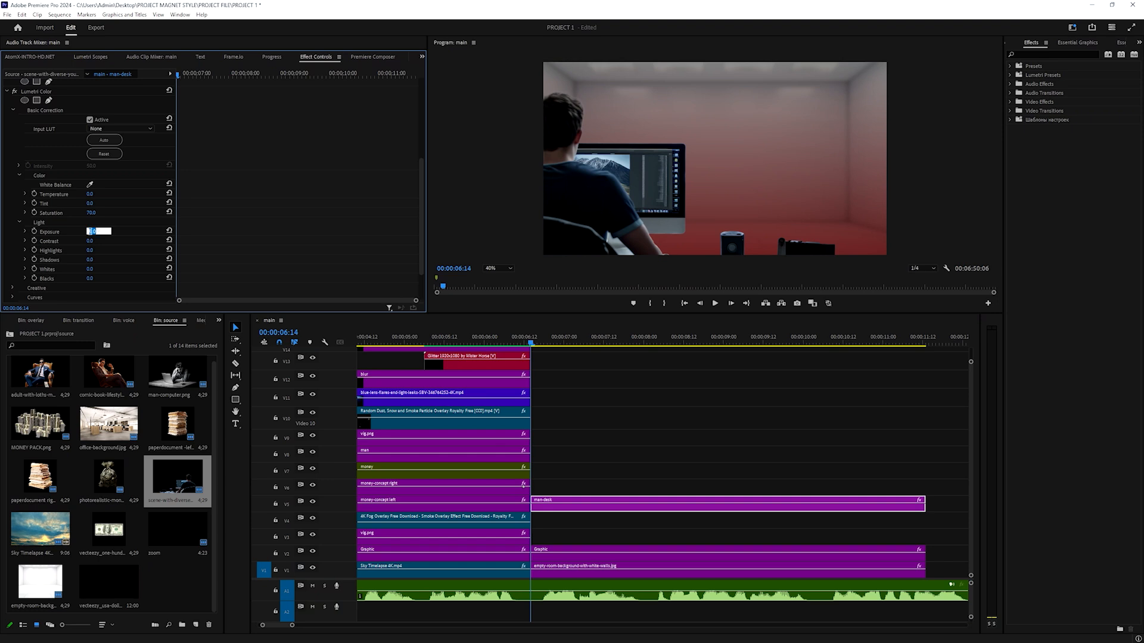
pyautogui.click(90, 240)
pyautogui.write('10')
pyautogui.press('Return')
pyautogui.moveTo(90, 250); pyautogui.dragTo(99, 259)
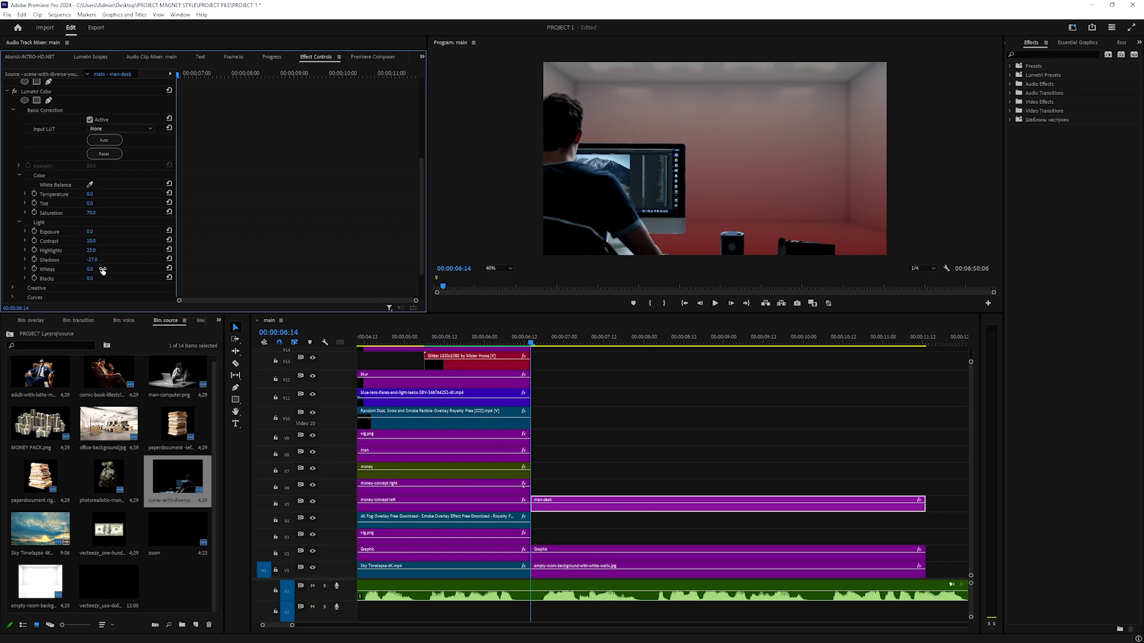
pyautogui.click(7, 92)
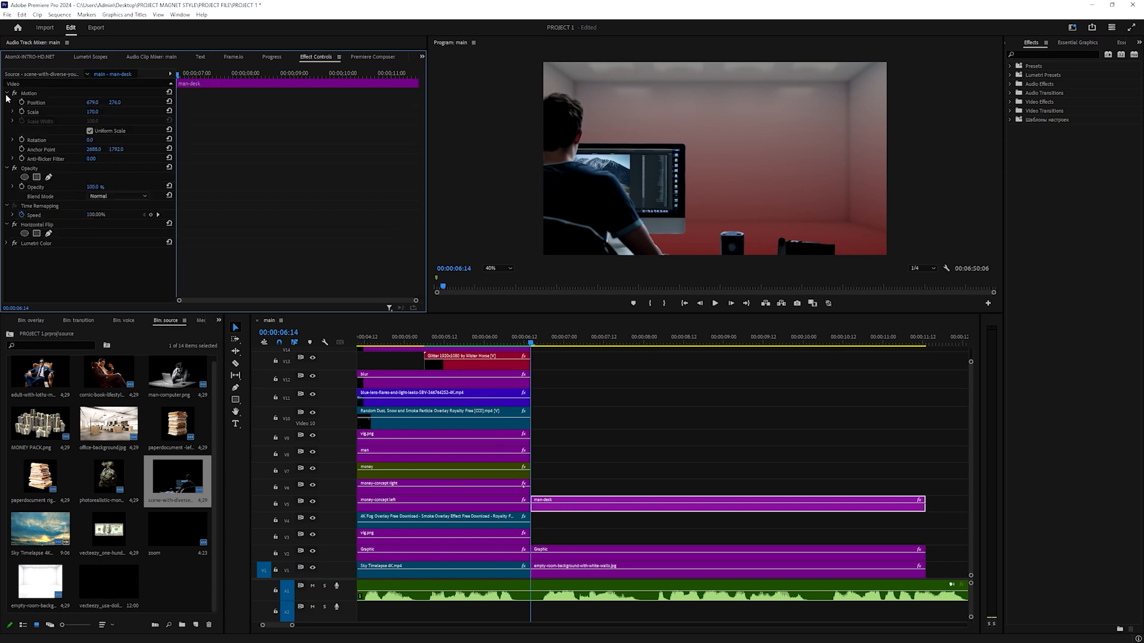
# Add the title "YOU WORKING" over the room, scaled to 246 and positioned at about 449, 531
pyautogui.click(235, 424)
pyautogui.click(663, 137)
pyautogui.write('YOU')
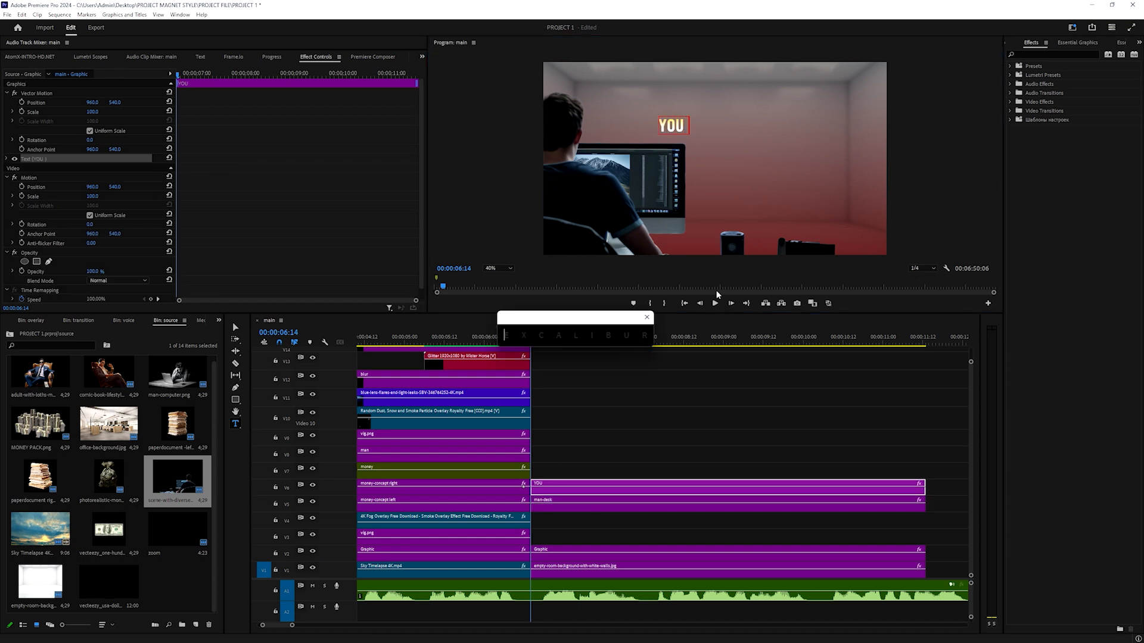
pyautogui.press('Escape')
pyautogui.write('WORKING')
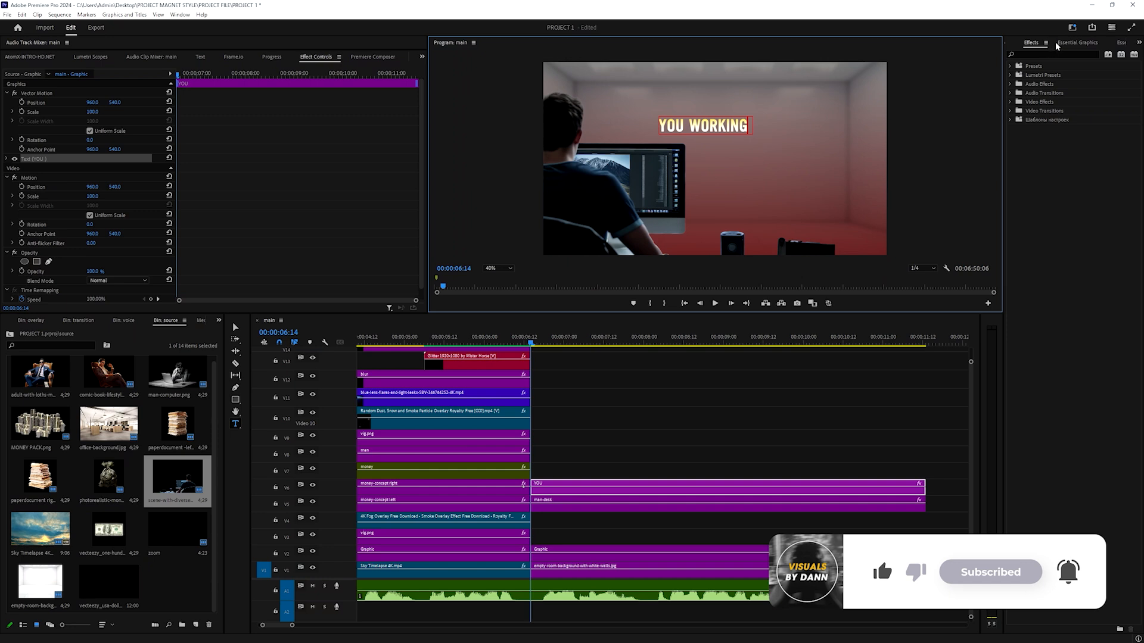
pyautogui.click(1057, 43)
pyautogui.moveTo(1030, 167); pyautogui.dragTo(1060, 177)
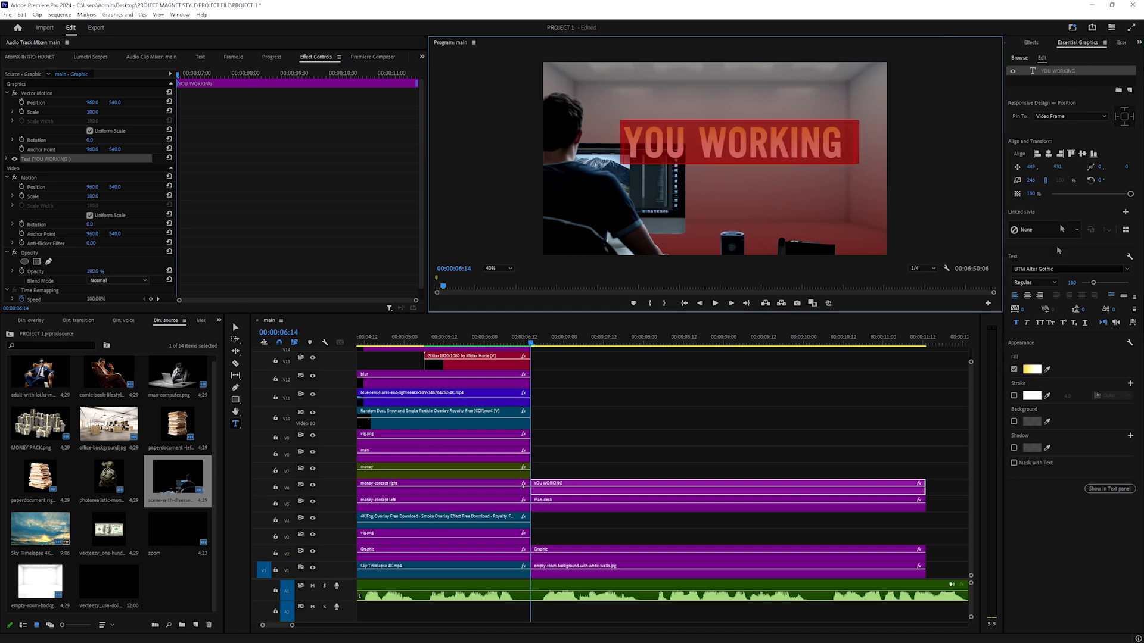
# Change the "YOU WORKING" title's fill to a linear gradient from white to light red
pyautogui.click(1031, 369)
pyautogui.moveTo(487, 304); pyautogui.dragTo(464, 409)
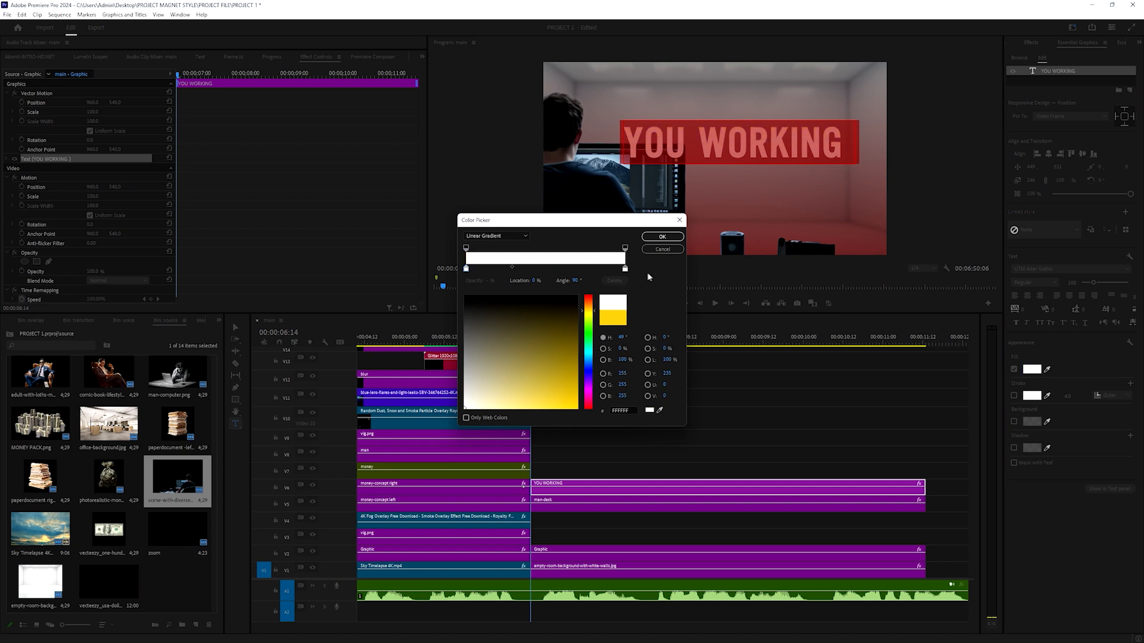
pyautogui.click(624, 269)
pyautogui.click(554, 338)
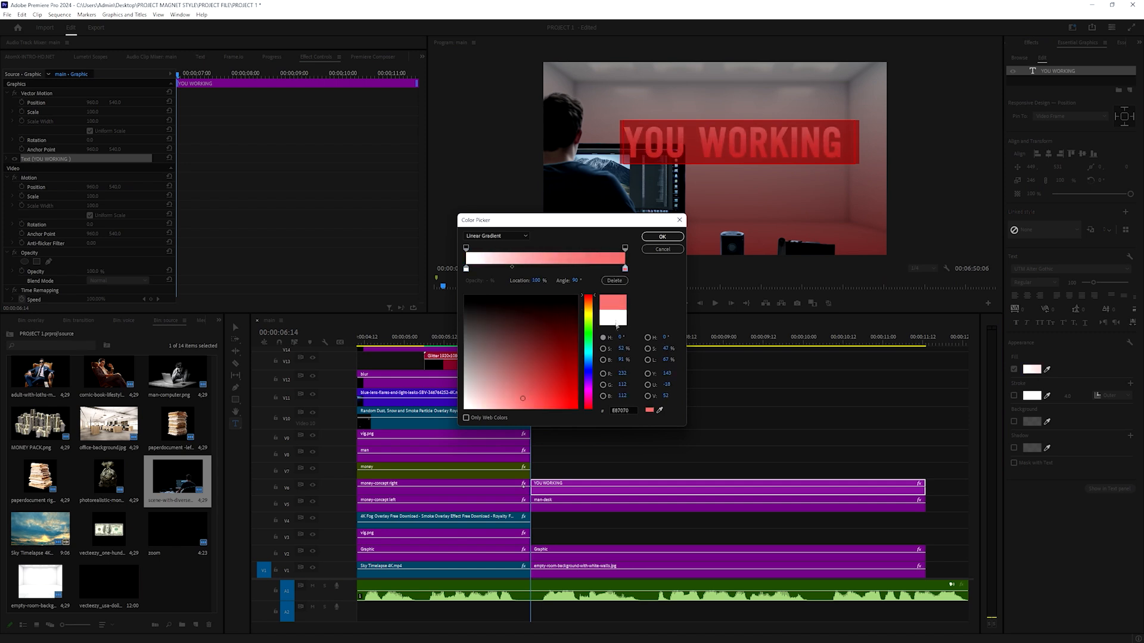
pyautogui.click(662, 237)
pyautogui.click(623, 404)
# Duplicate the "YOU WORKING" title onto track V4, behind the man-desk clip
pyautogui.click(612, 490)
pyautogui.scroll(2, 640, 478)
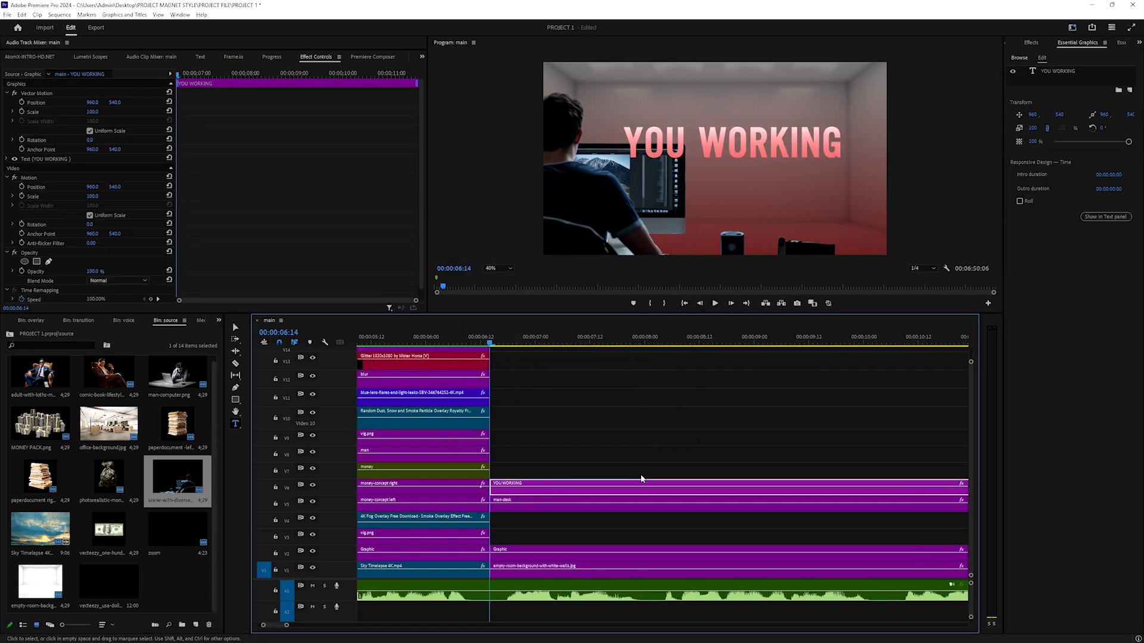
pyautogui.scroll(-1, 624, 480)
pyautogui.moveTo(475, 491); pyautogui.dragTo(484, 518)
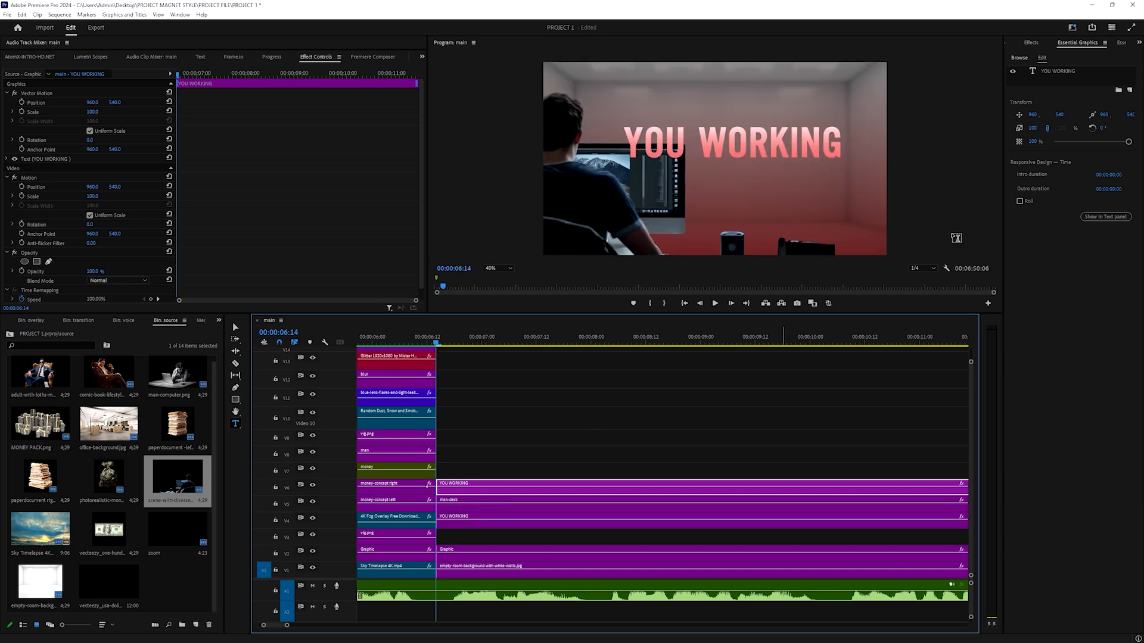
# Turn off the front "YOU WORKING" title's fill and give it a white-to-red linear gradient stroke 1.0 wide
pyautogui.click(1058, 72)
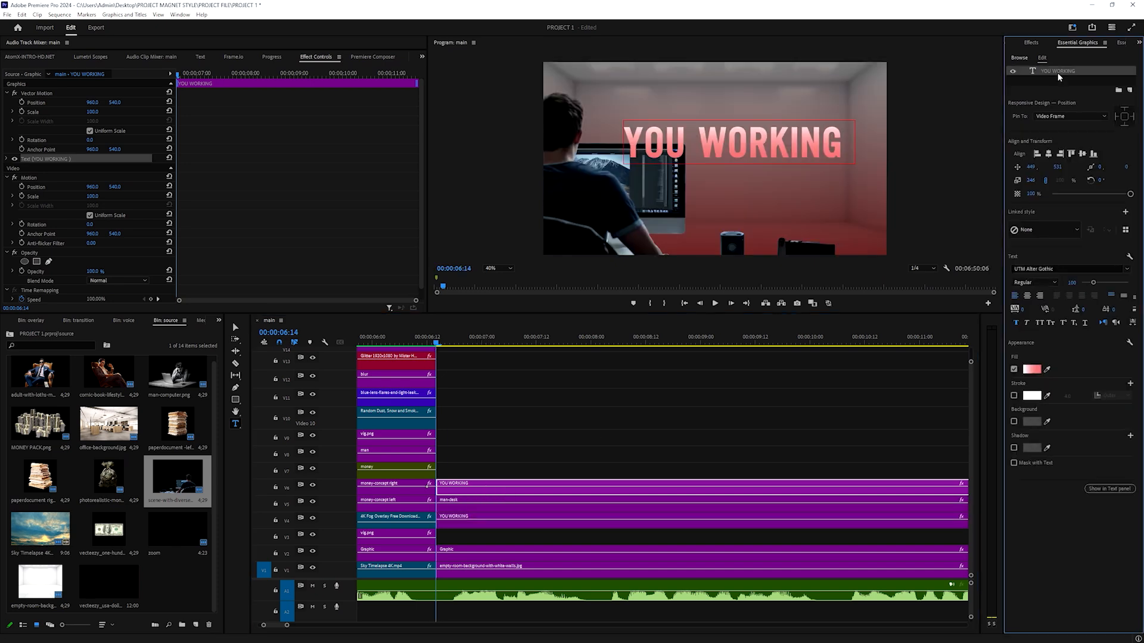
pyautogui.click(1013, 370)
pyautogui.click(1013, 396)
pyautogui.click(1023, 396)
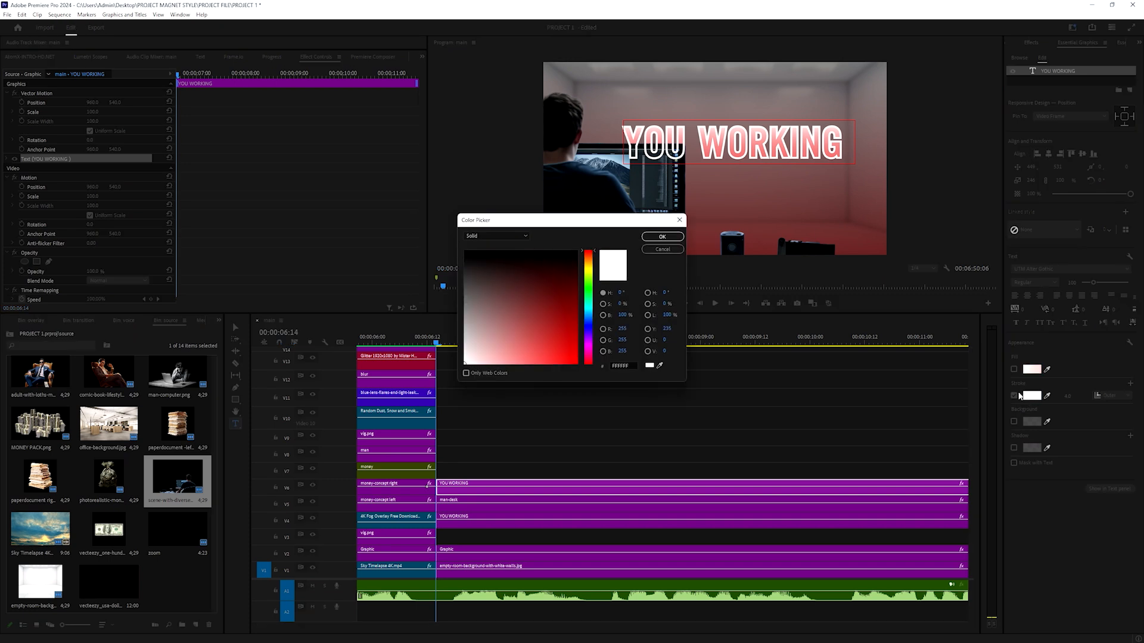
pyautogui.click(491, 236)
pyautogui.click(488, 255)
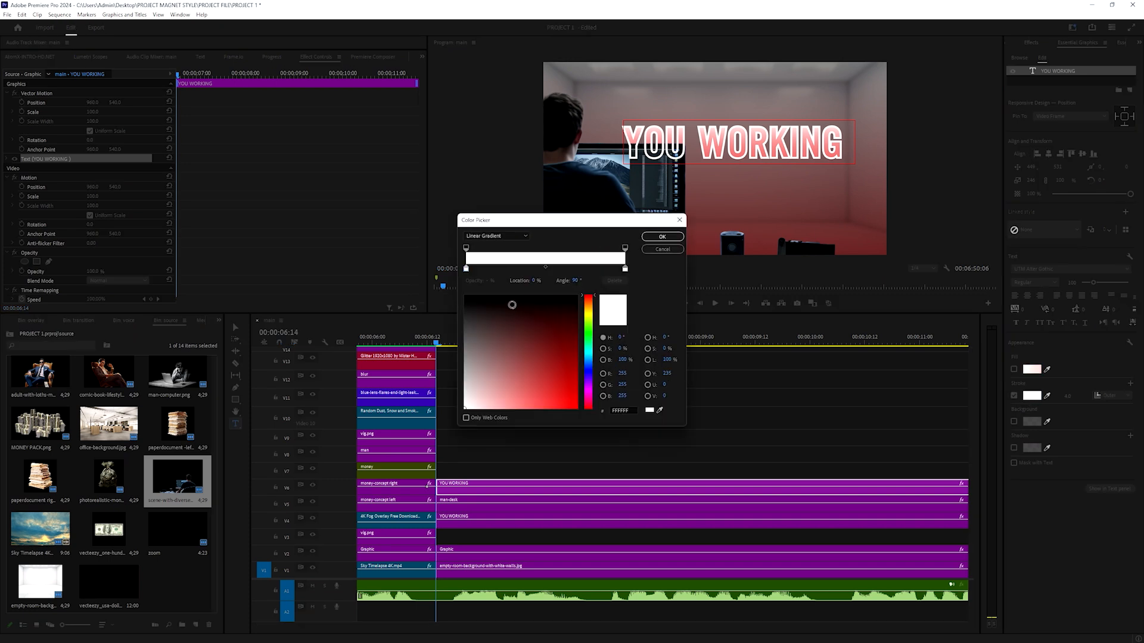
pyautogui.click(625, 270)
pyautogui.click(555, 400)
pyautogui.click(658, 238)
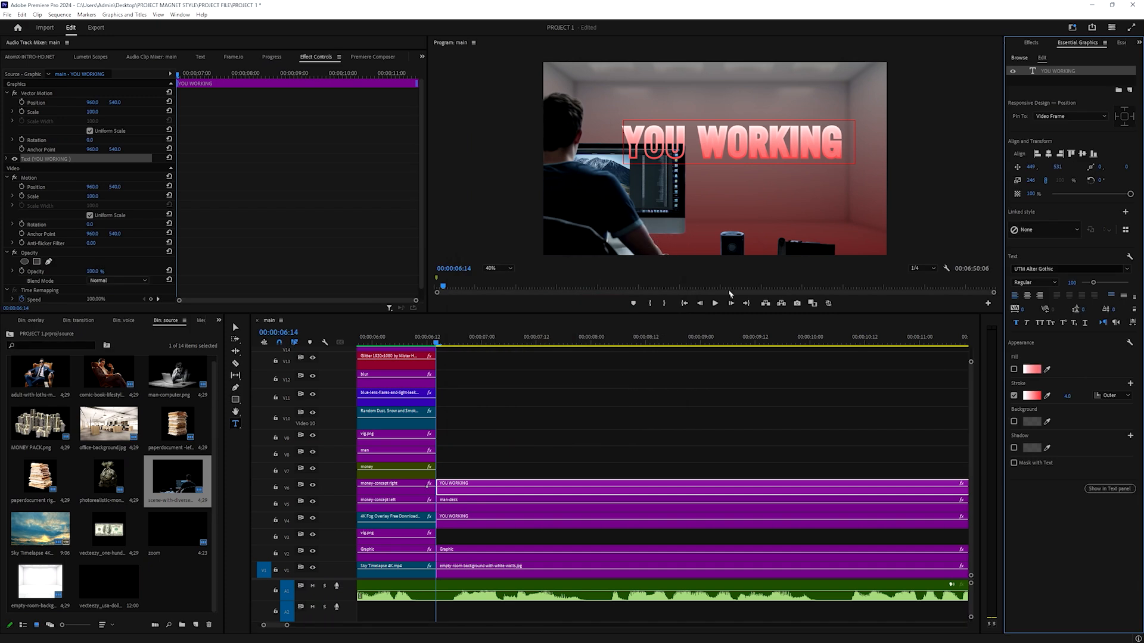
pyautogui.click(1071, 396)
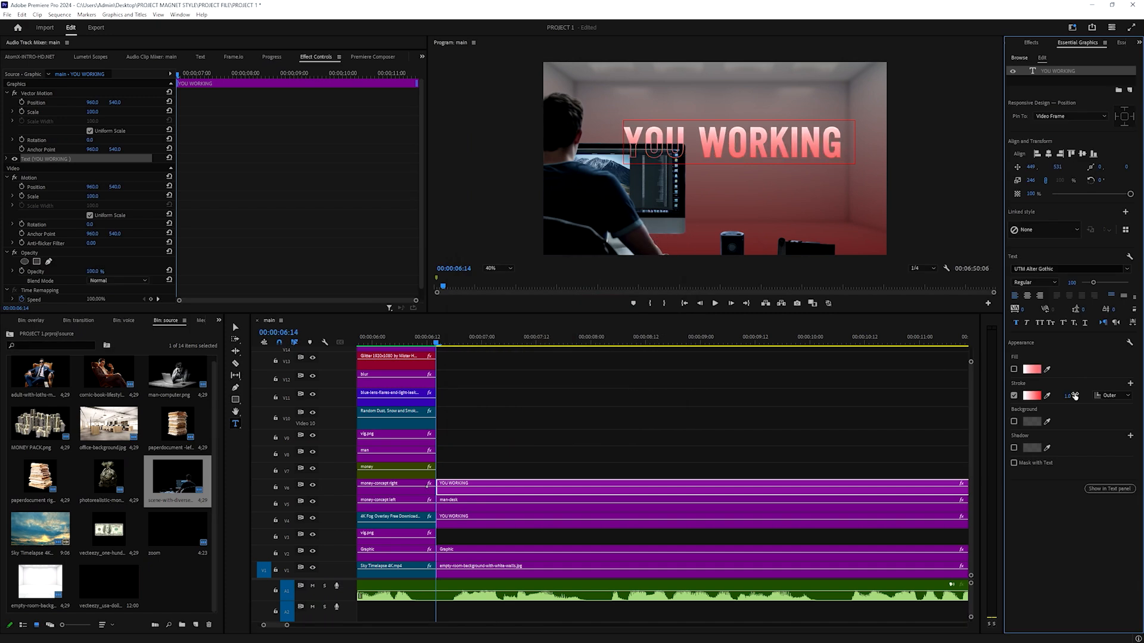
# Nest the man-desk clip and both "YOU WORKING" titles into a sequence named man-working
pyautogui.click(545, 463)
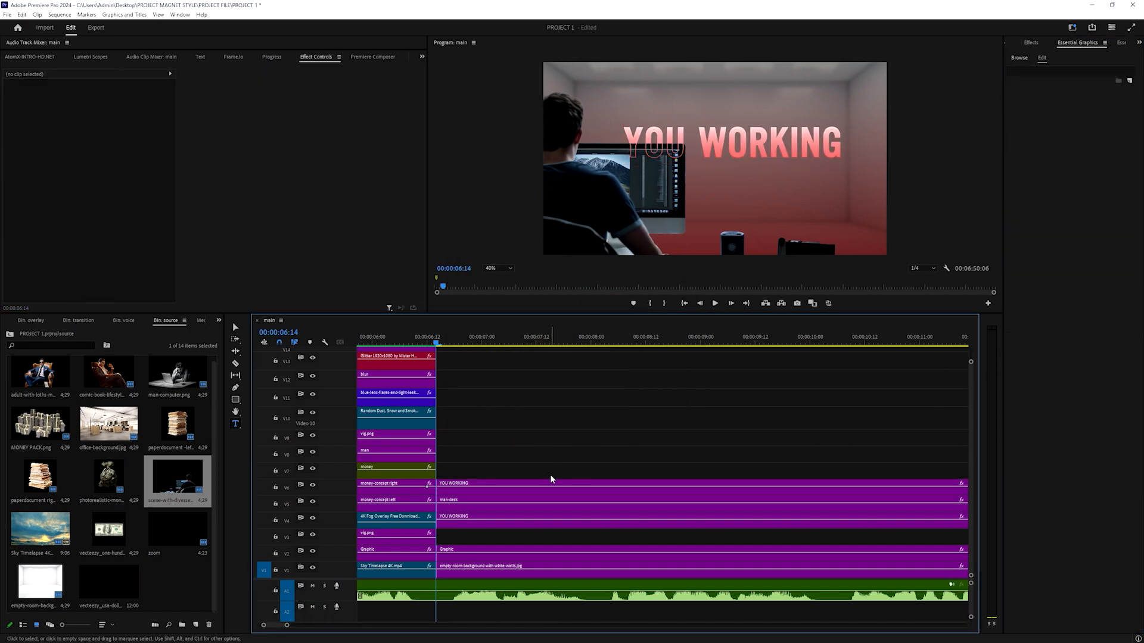
pyautogui.press('=')
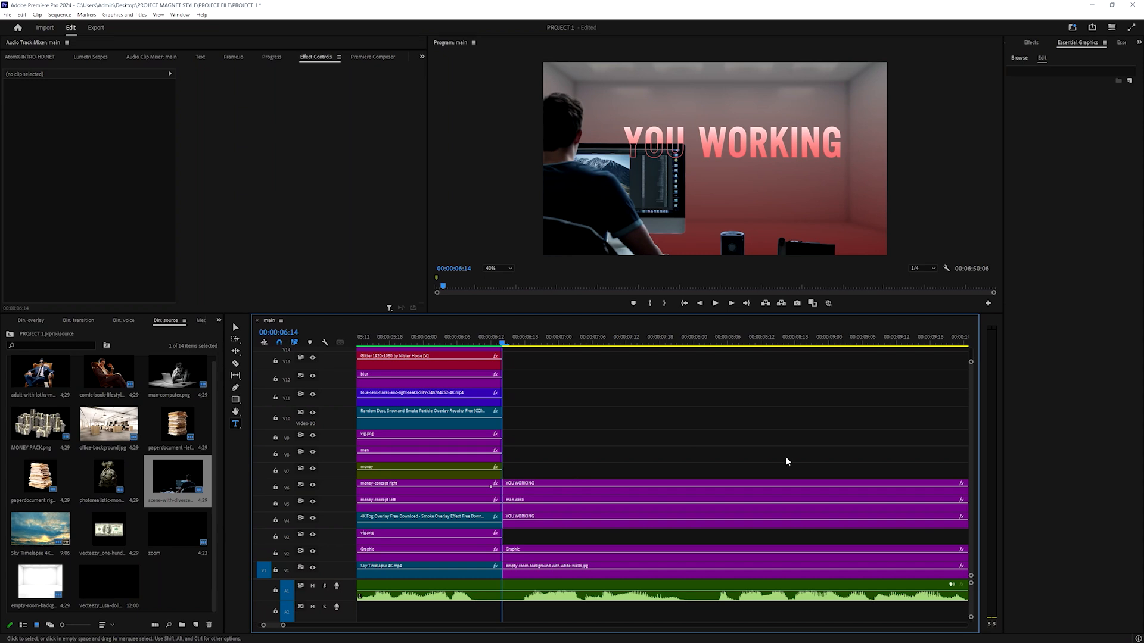
pyautogui.press('=')
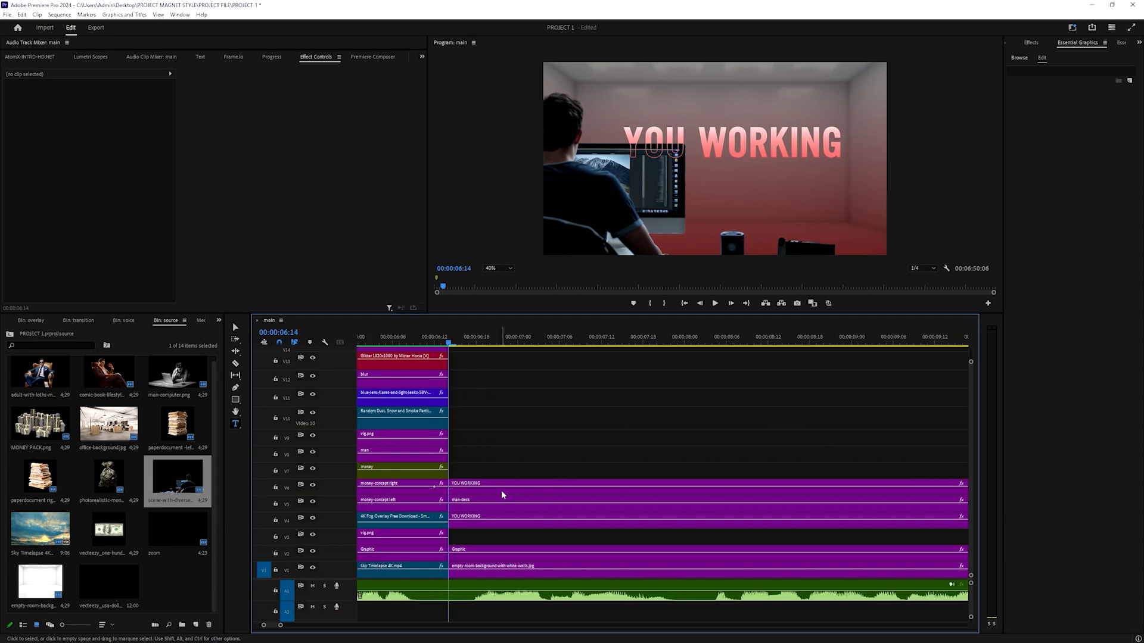
pyautogui.moveTo(504, 468); pyautogui.dragTo(507, 522)
pyautogui.rightClick(530, 491)
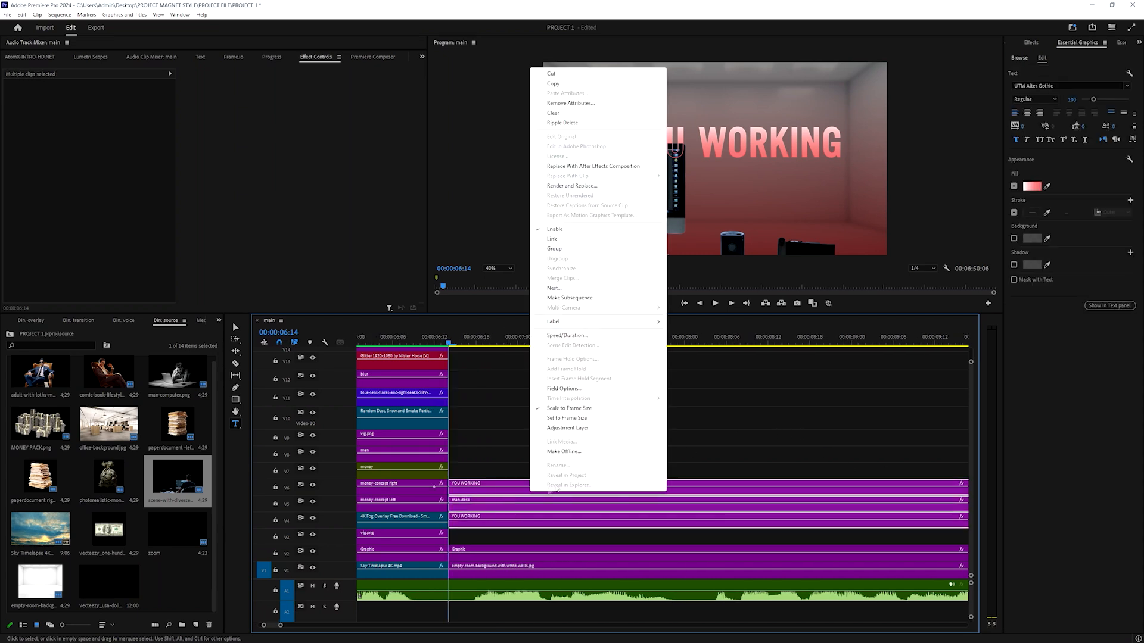
pyautogui.click(554, 288)
pyautogui.write('man')
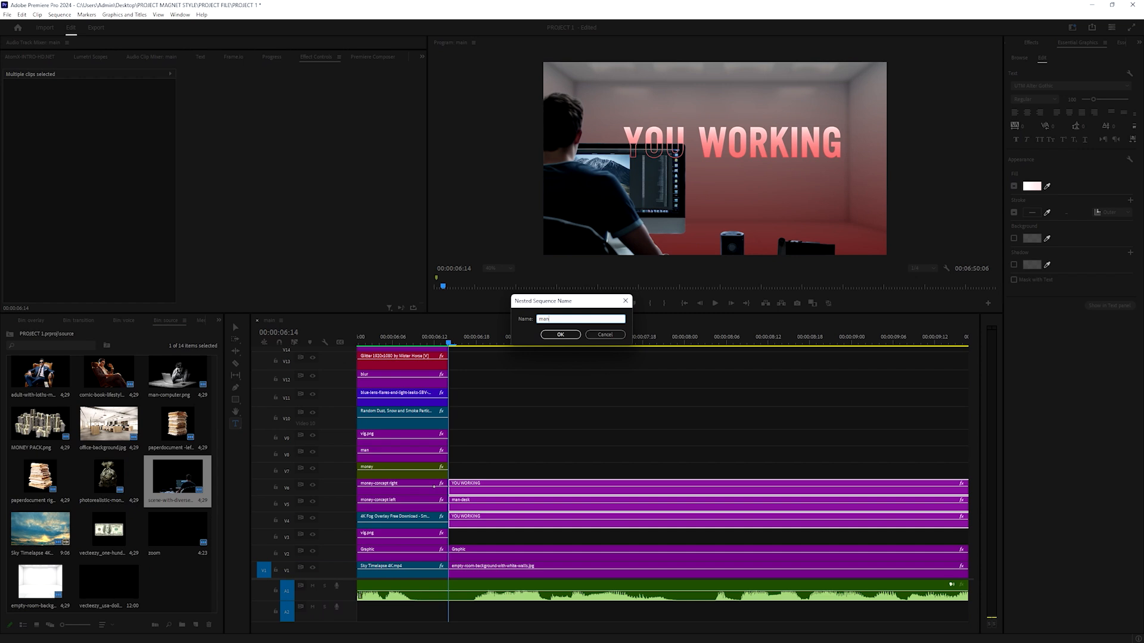
pyautogui.press('Return')
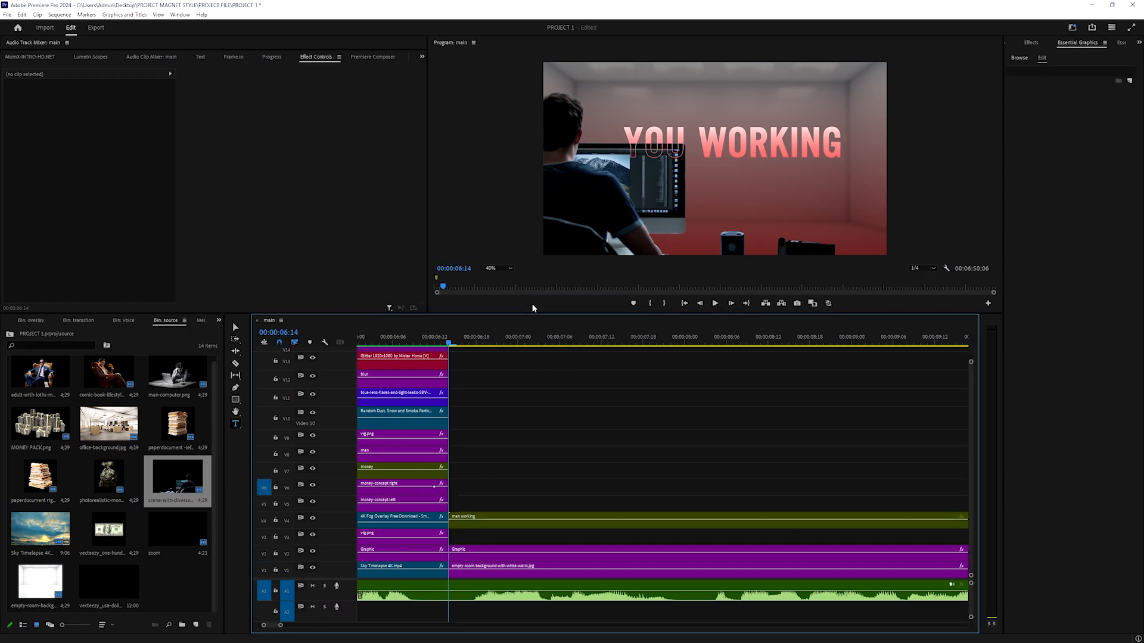
# Add the text "FOR MONEY" beneath the "YOU WORKING" title
pyautogui.click(681, 177)
pyautogui.write('FOR MONEY')
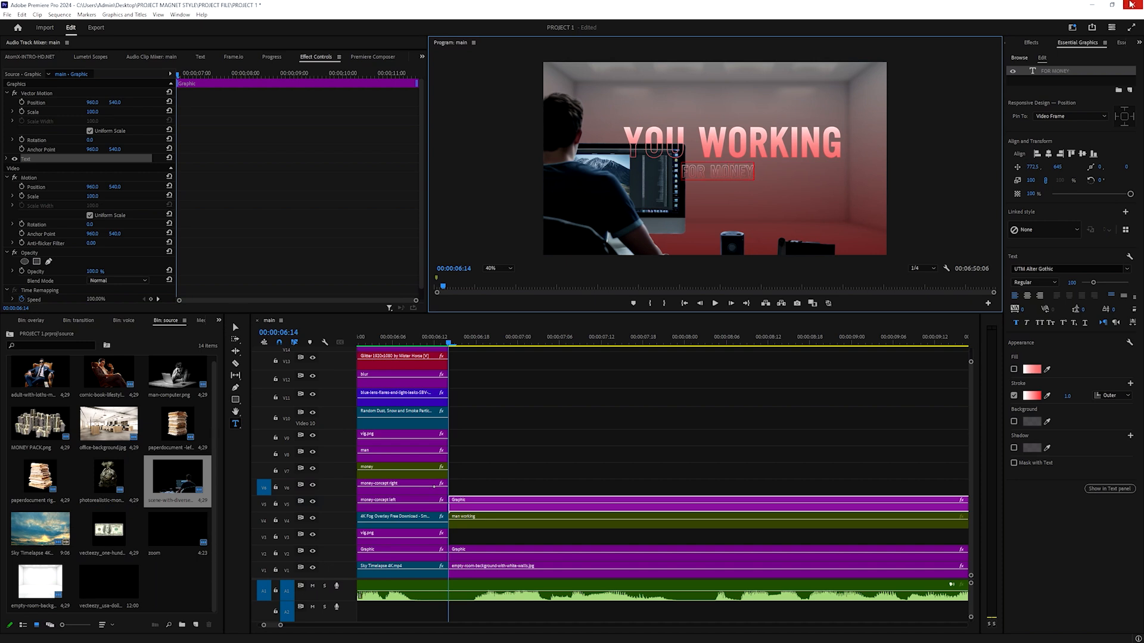
pyautogui.click(1045, 75)
# Turn on the fill of the "FOR MONEY" title and make it solid white (FFFFFF)
pyautogui.click(1013, 369)
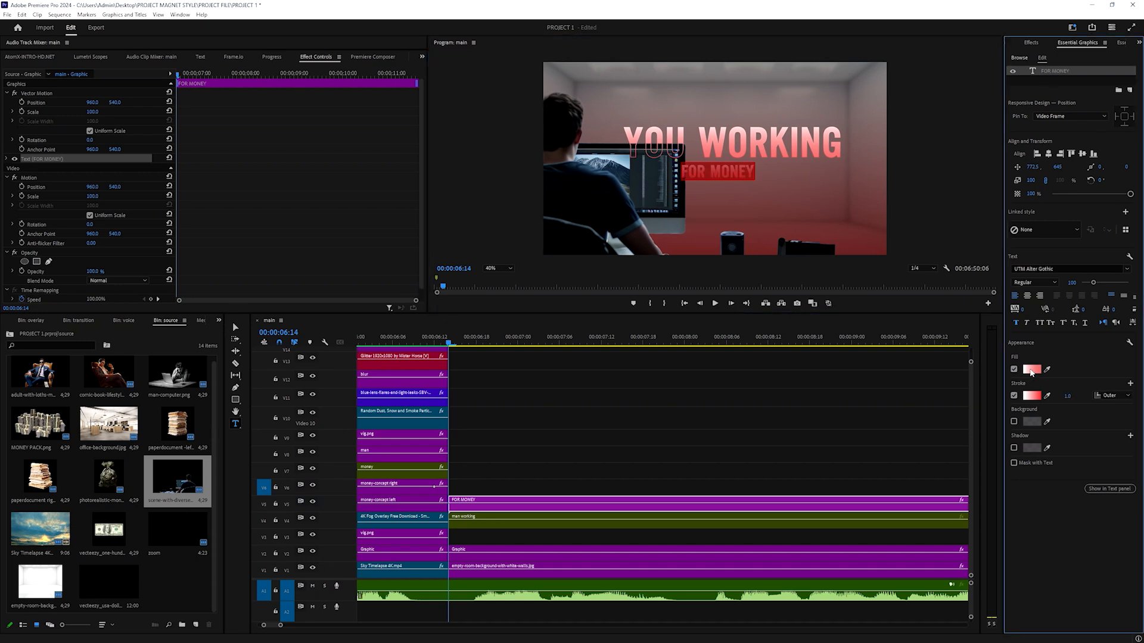
pyautogui.click(1032, 370)
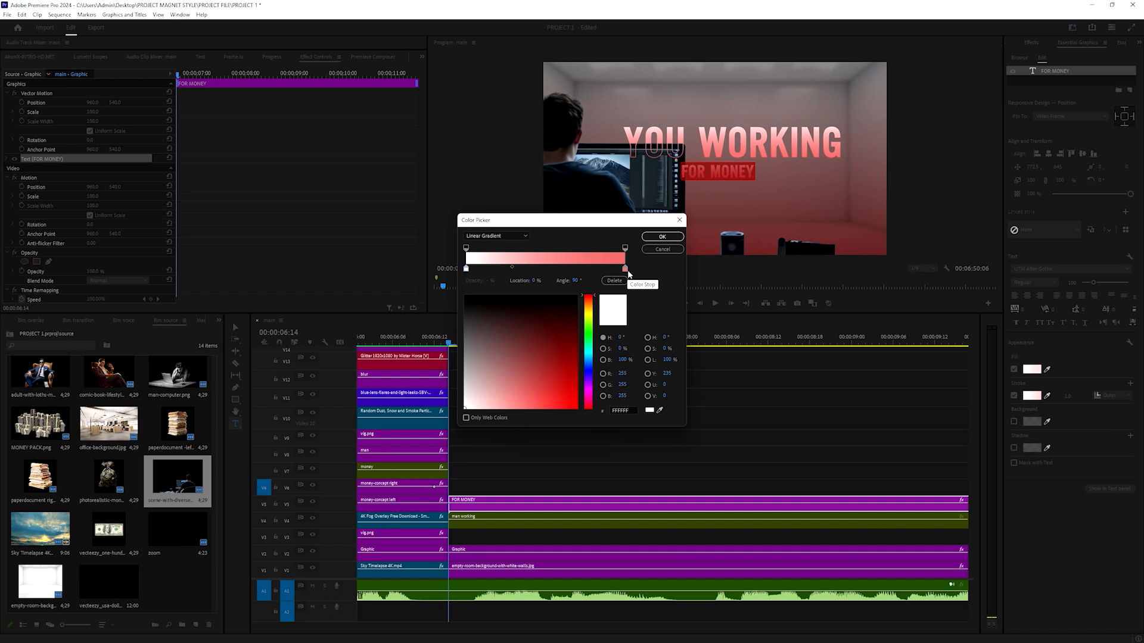
pyautogui.click(496, 236)
pyautogui.click(479, 245)
pyautogui.moveTo(481, 360)
pyautogui.mouseDown()
pyautogui.moveTo(456, 345)
pyautogui.moveTo(462, 366)
pyautogui.mouseUp()
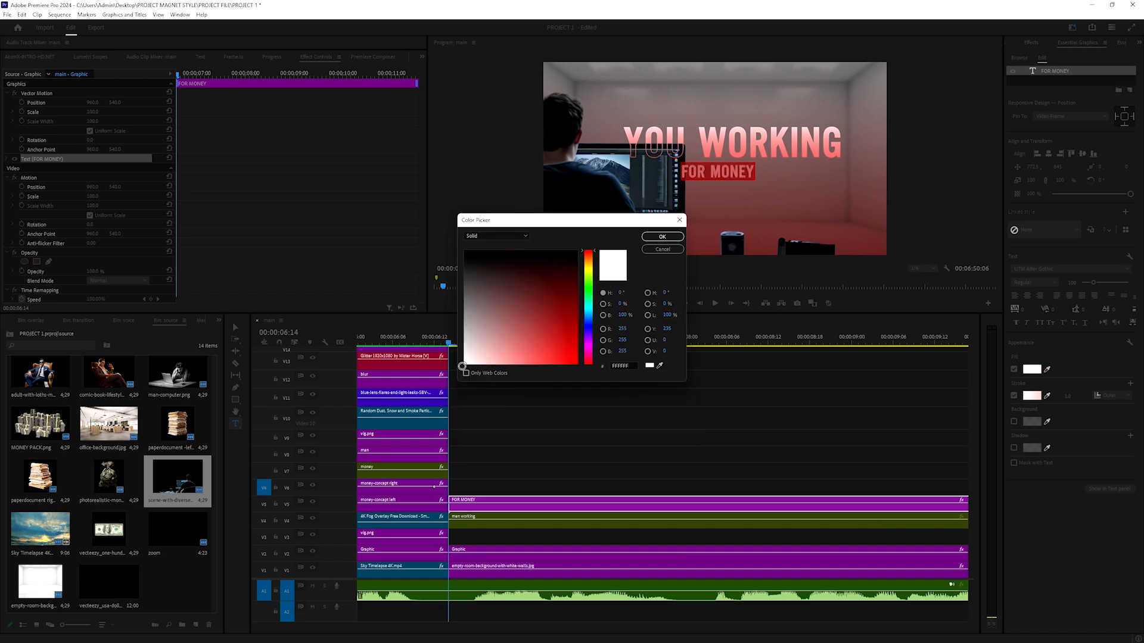
pyautogui.click(661, 236)
pyautogui.click(555, 455)
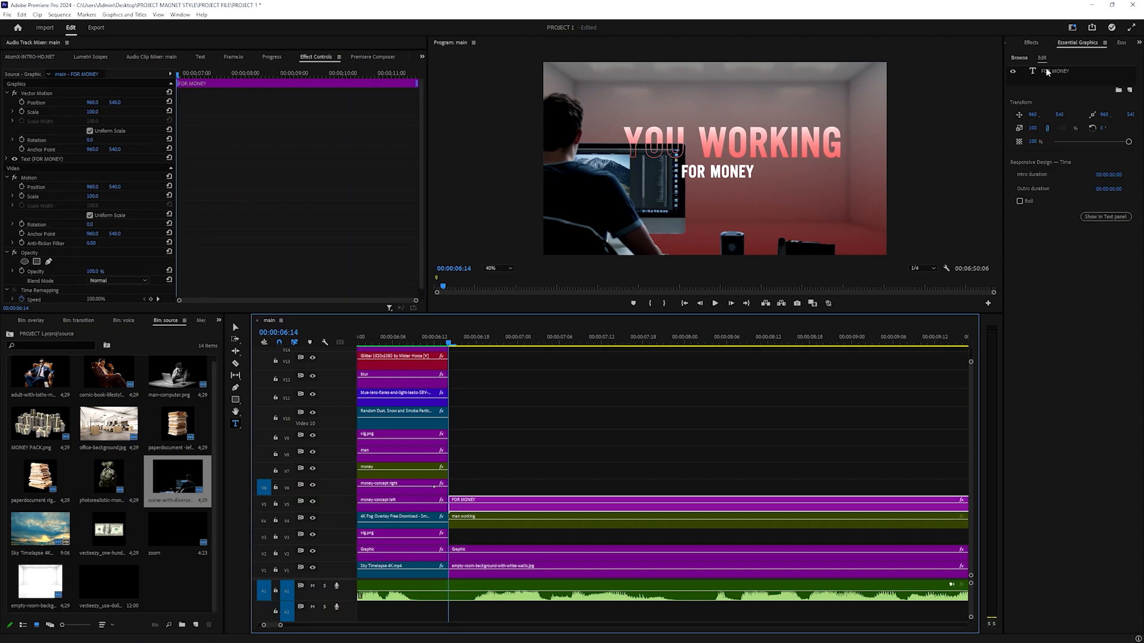
# Scale the "FOR MONEY" text to 172% and align its end with the right edge of "YOU WORKING" just above
pyautogui.click(1045, 70)
pyautogui.moveTo(1033, 168); pyautogui.dragTo(1066, 184)
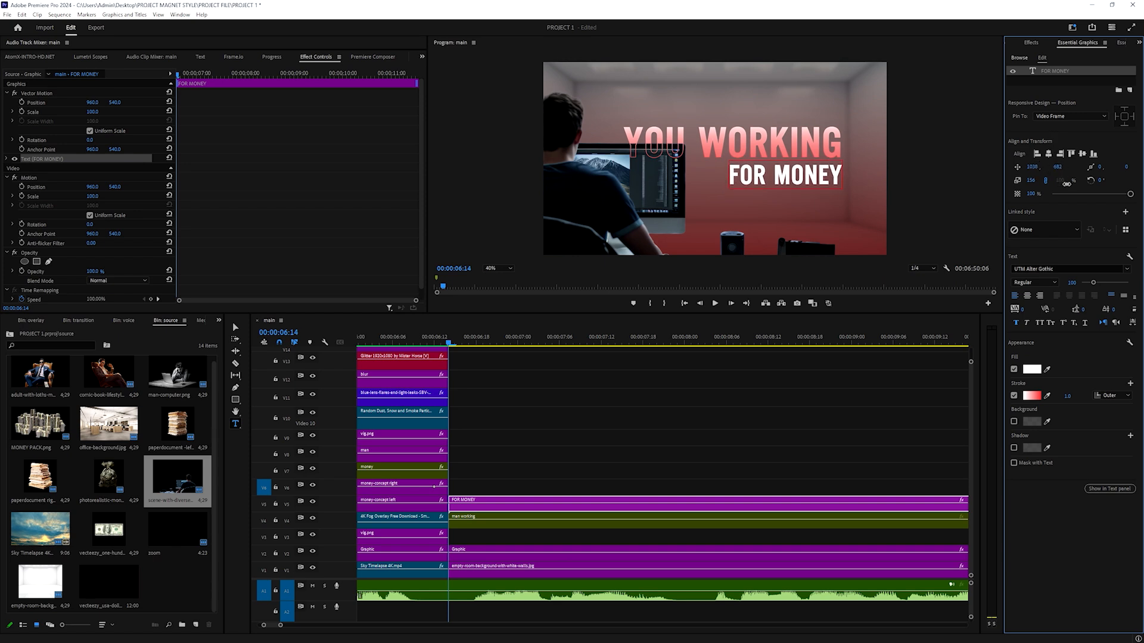
pyautogui.click(508, 429)
pyautogui.click(596, 503)
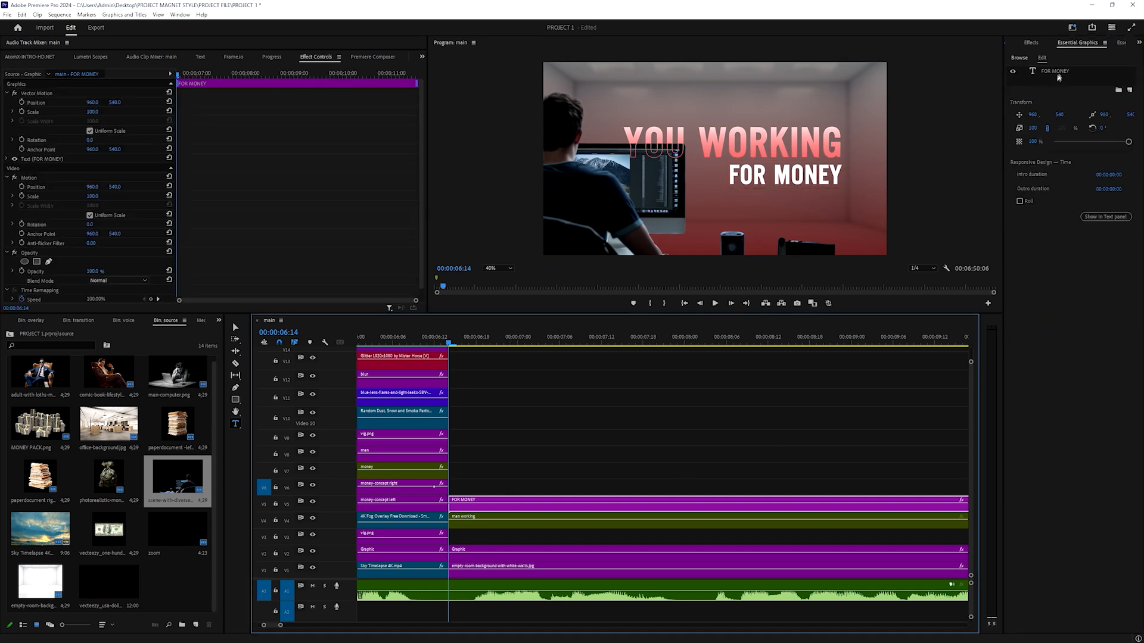
pyautogui.moveTo(1033, 182)
pyautogui.mouseDown()
pyautogui.moveTo(1019, 181)
pyautogui.moveTo(1040, 167)
pyautogui.mouseUp()
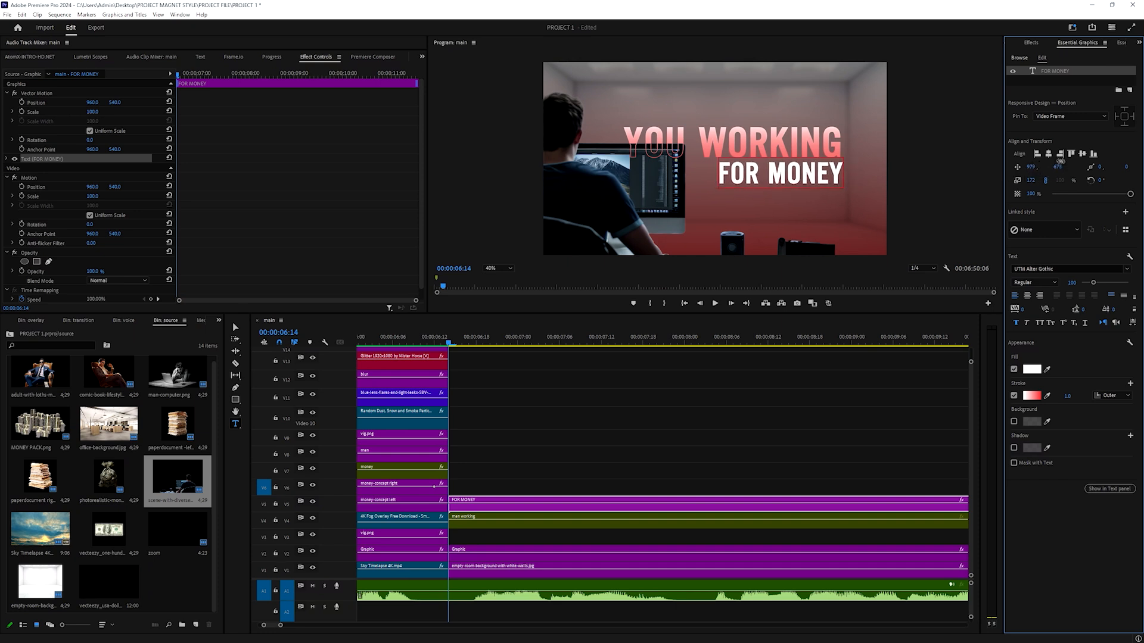
pyautogui.click(674, 431)
pyautogui.click(671, 505)
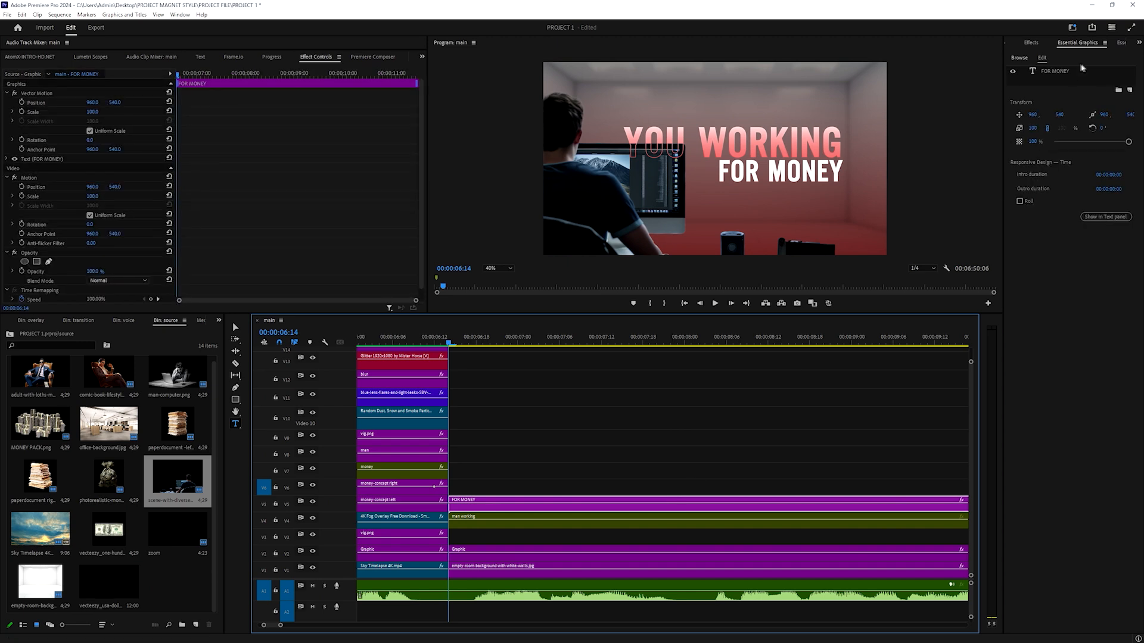
pyautogui.click(1081, 71)
pyautogui.click(624, 475)
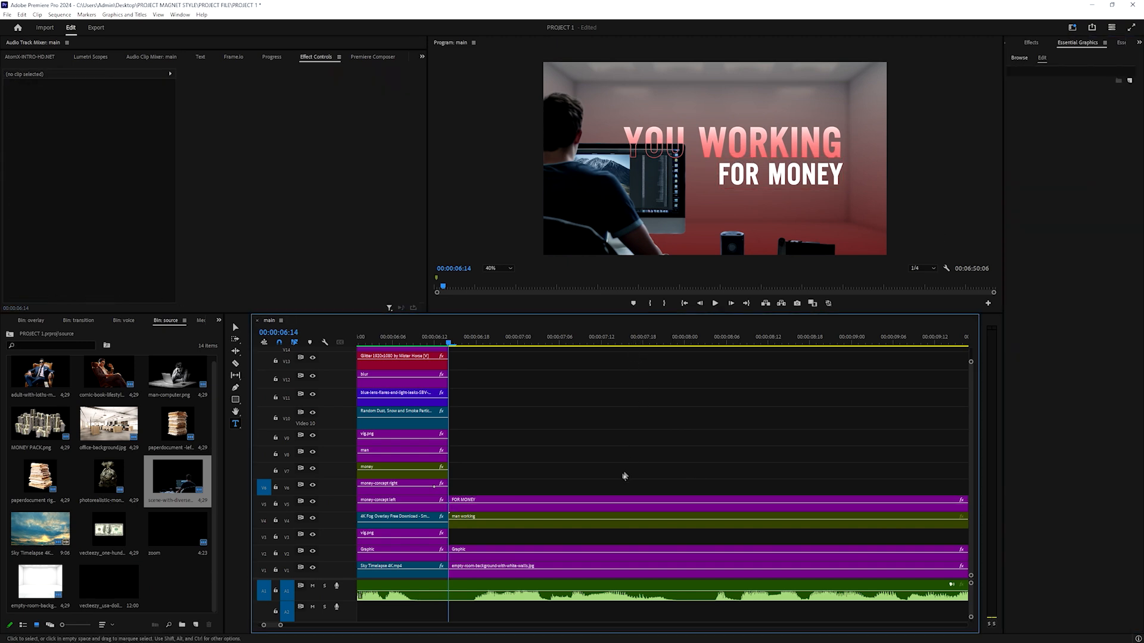
pyautogui.click(632, 502)
pyautogui.click(1054, 70)
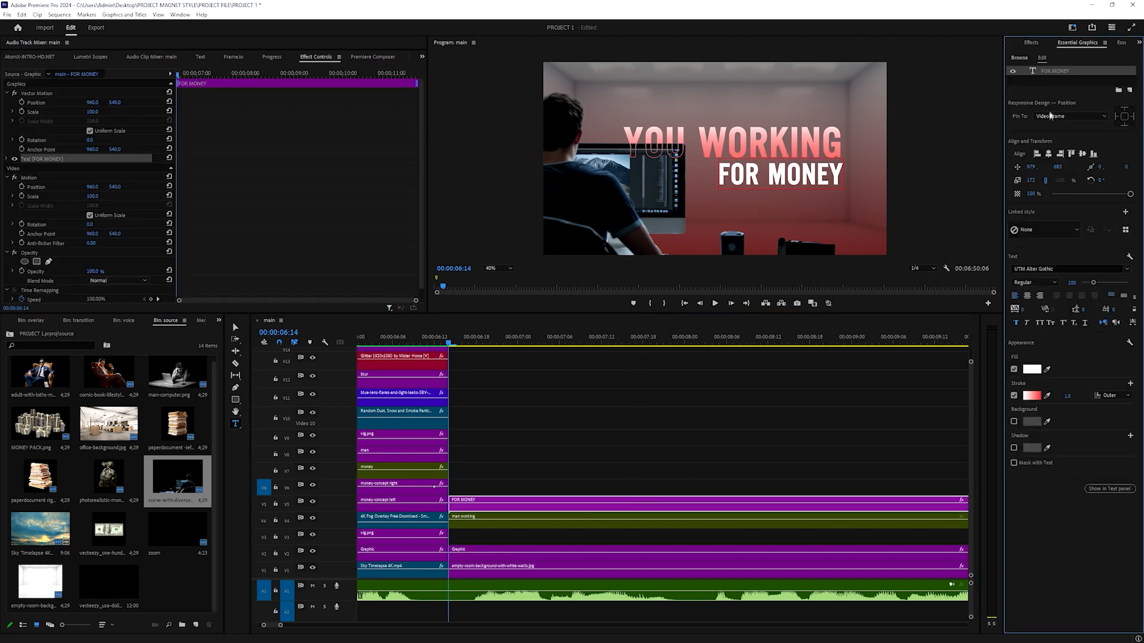
pyautogui.moveTo(1029, 167); pyautogui.dragTo(1025, 167)
# Apply the Drop Shadow effect to the "FOR MONEY" title clip
pyautogui.click(1030, 42)
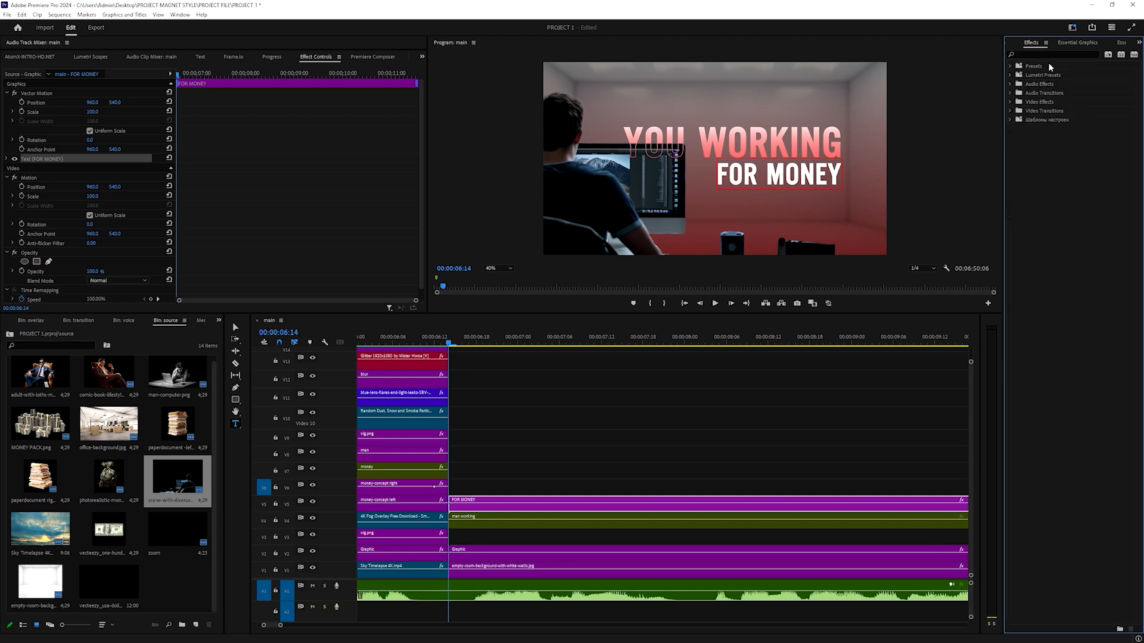
pyautogui.write('drop sha')
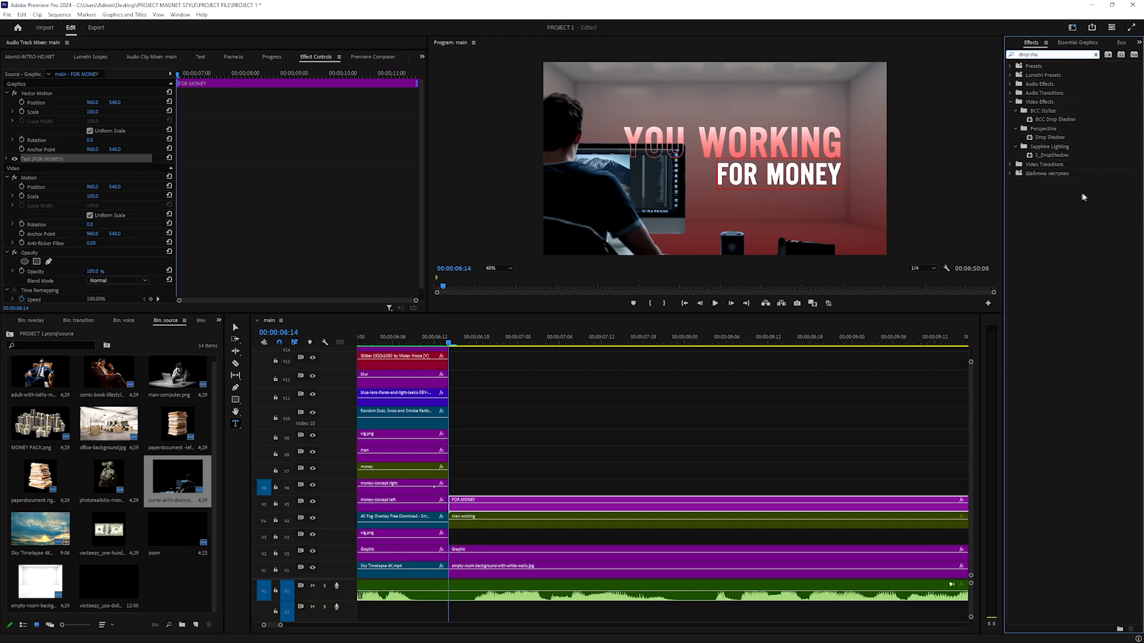
pyautogui.moveTo(1041, 139); pyautogui.dragTo(523, 503)
pyautogui.scroll(-3, 59, 187)
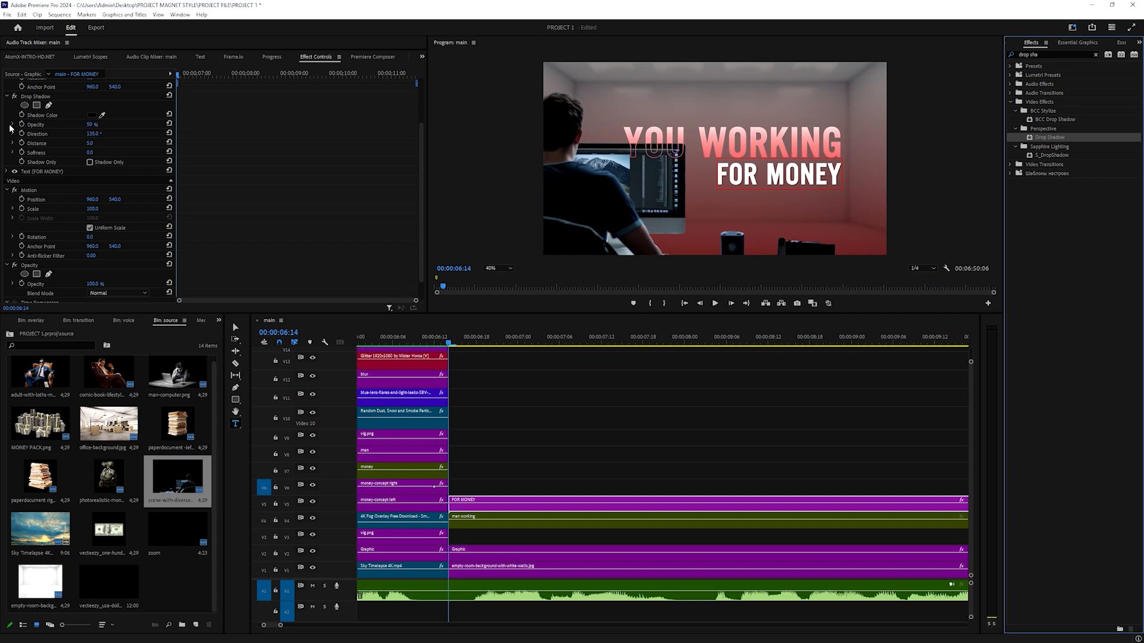
pyautogui.scroll(1, 9, 127)
# Set the title's drop shadow to 100% opacity, distance 0 and softness 675
pyautogui.click(90, 133)
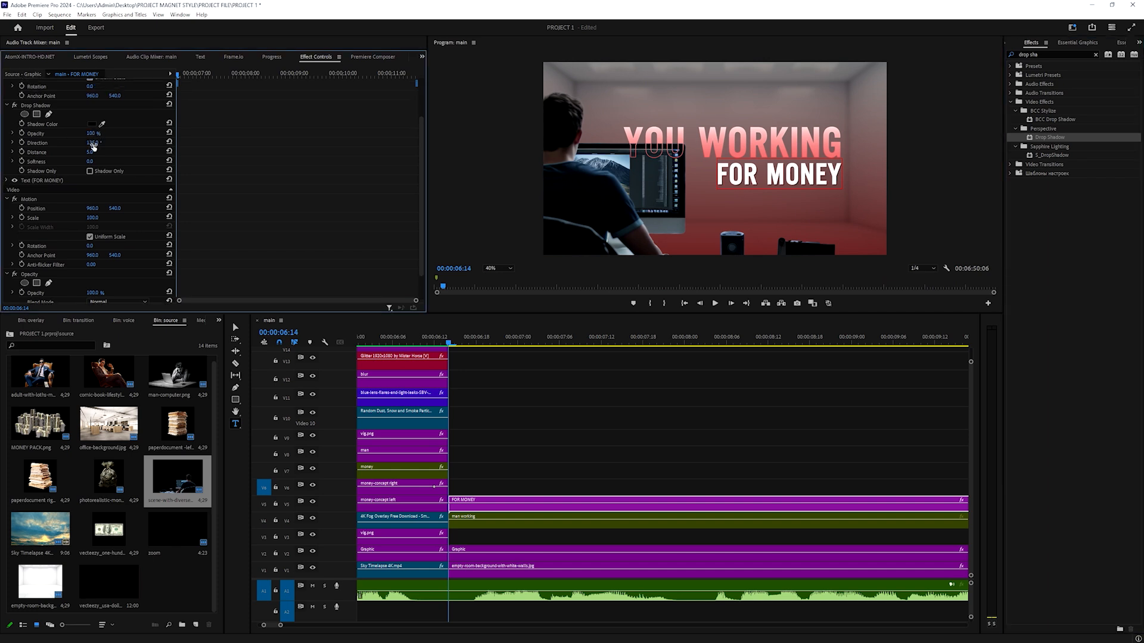
pyautogui.click(92, 152)
pyautogui.write('0')
pyautogui.press('Return')
pyautogui.click(97, 160)
pyautogui.write('67')
pyautogui.press('Return')
# Duplicate the Drop Shadow effect on the "FOR MONEY" title
pyautogui.scroll(2, 68, 150)
pyautogui.click(34, 123)
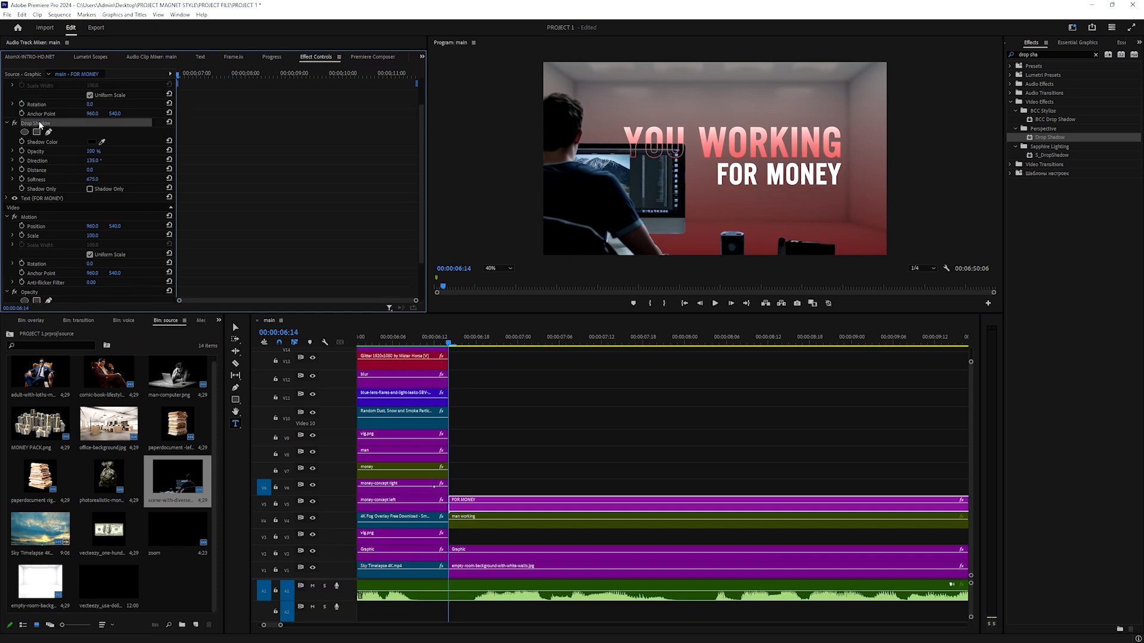
pyautogui.hotkey('ctrl', 'v')
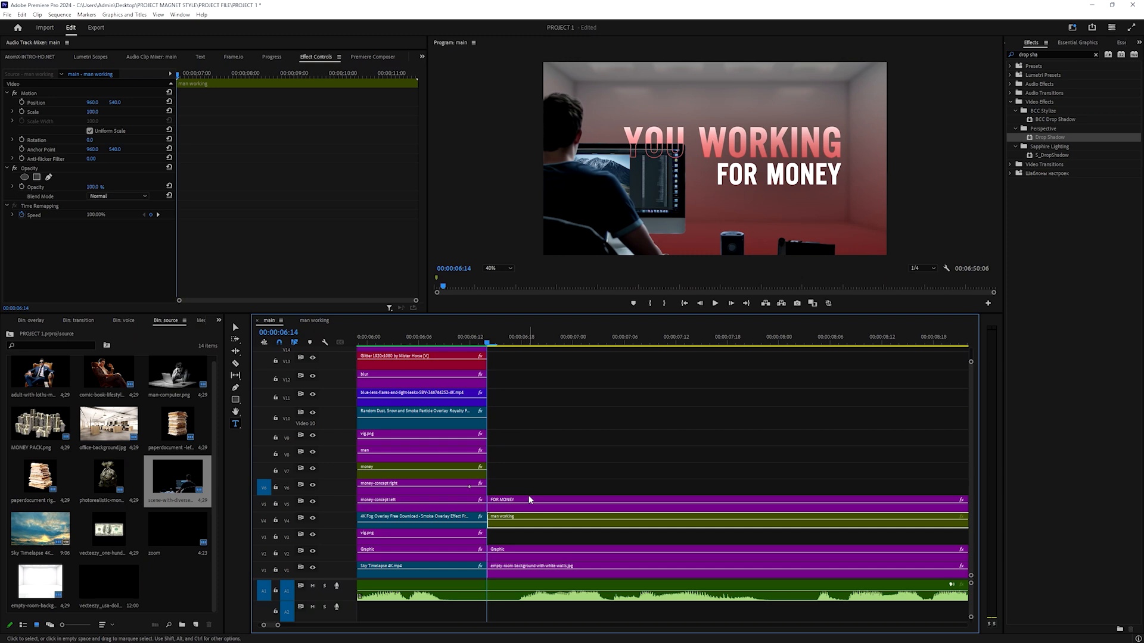
# Move the "FOR MONEY" title from the main sequence into the man working nest, on track V4 above the other clips
pyautogui.click(529, 502)
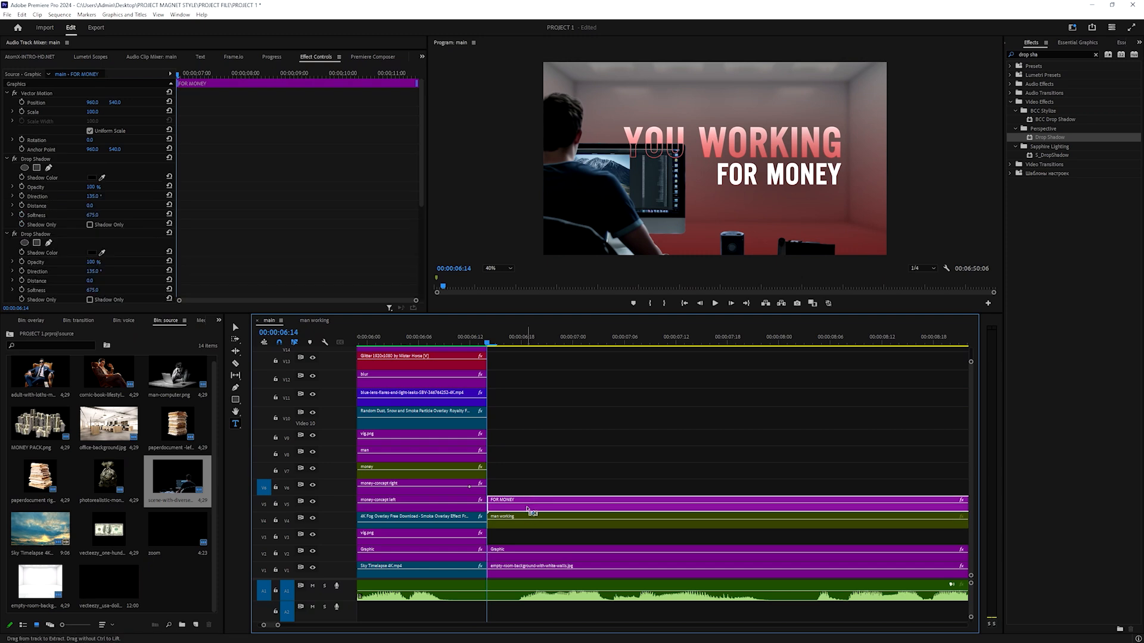
pyautogui.hotkey('ctrl', 'x')
pyautogui.doubleClick(524, 516)
pyautogui.moveTo(472, 434); pyautogui.dragTo(395, 376)
pyautogui.moveTo(398, 422); pyautogui.dragTo(402, 475)
pyautogui.click(369, 414)
pyautogui.click(287, 419)
pyautogui.hotkey('ctrl', 'v')
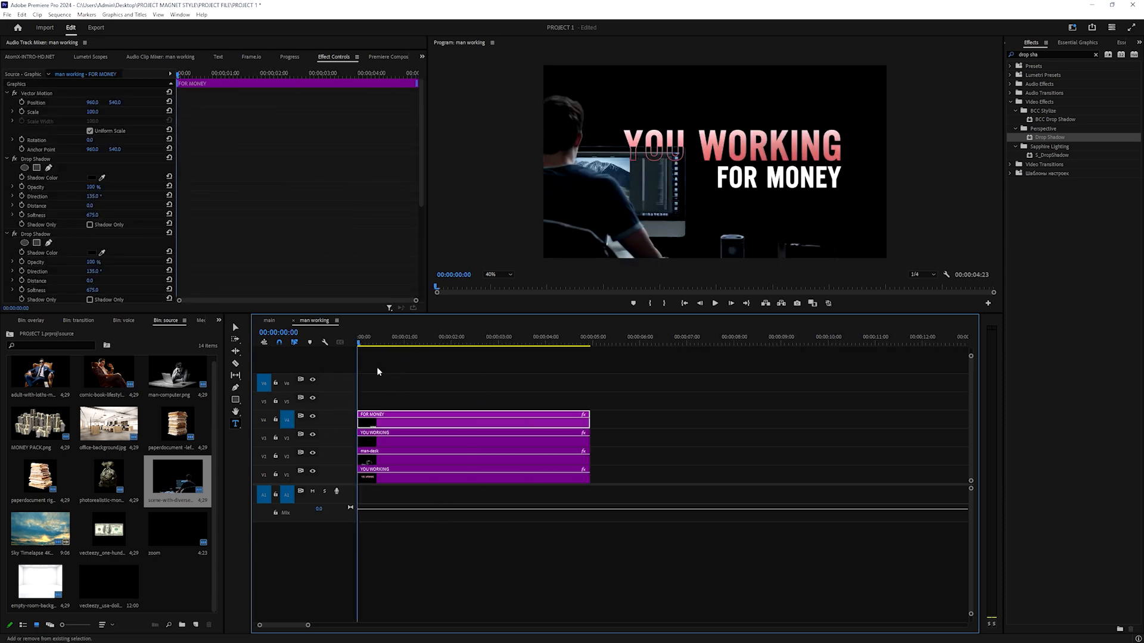
# Back in the main sequence, place the image of the suited man in an armchair on V3 below the nest, with vertical position 568
pyautogui.click(269, 320)
pyautogui.moveTo(495, 340); pyautogui.dragTo(580, 348)
pyautogui.scroll(-2, 606, 487)
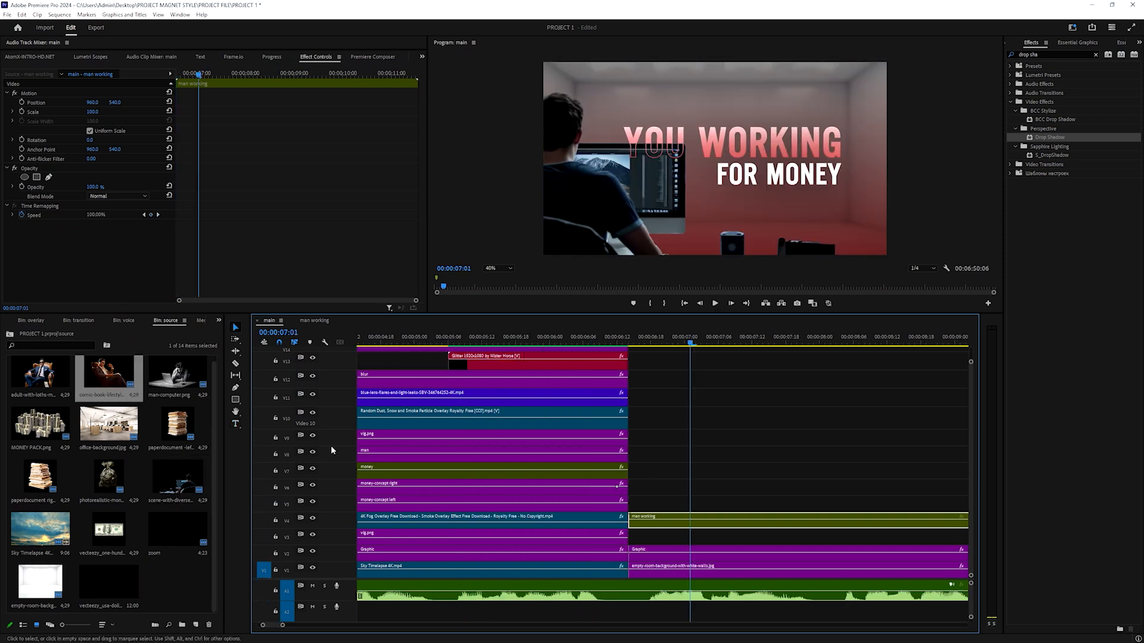
pyautogui.moveTo(40, 374); pyautogui.dragTo(735, 507)
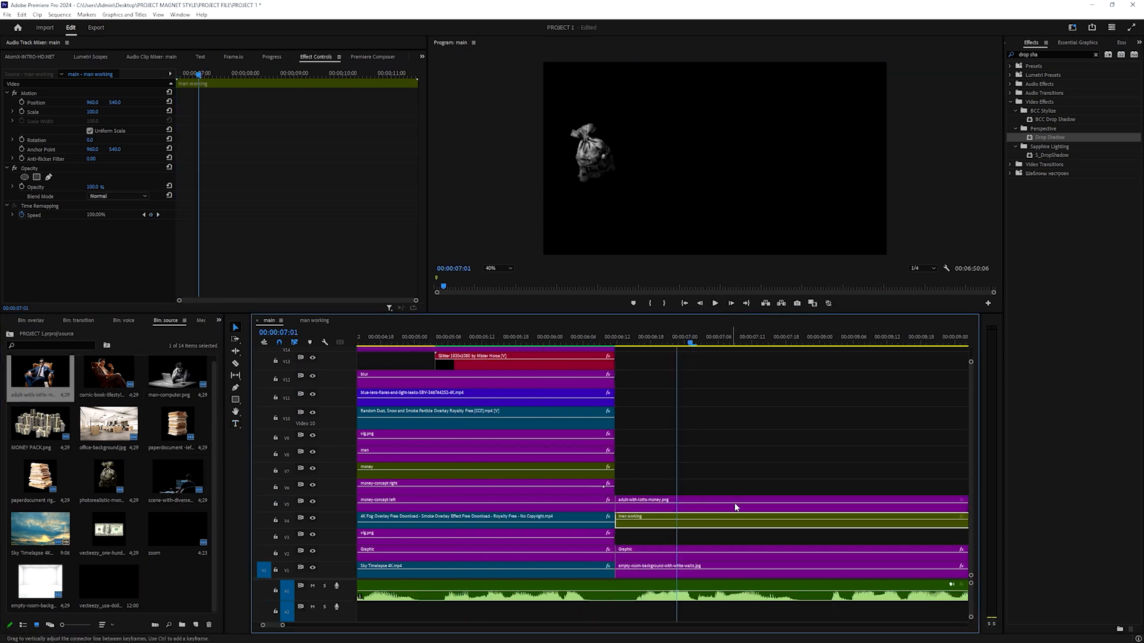
pyautogui.scroll(-4, 734, 506)
pyautogui.click(589, 506)
pyautogui.scroll(-2, 599, 507)
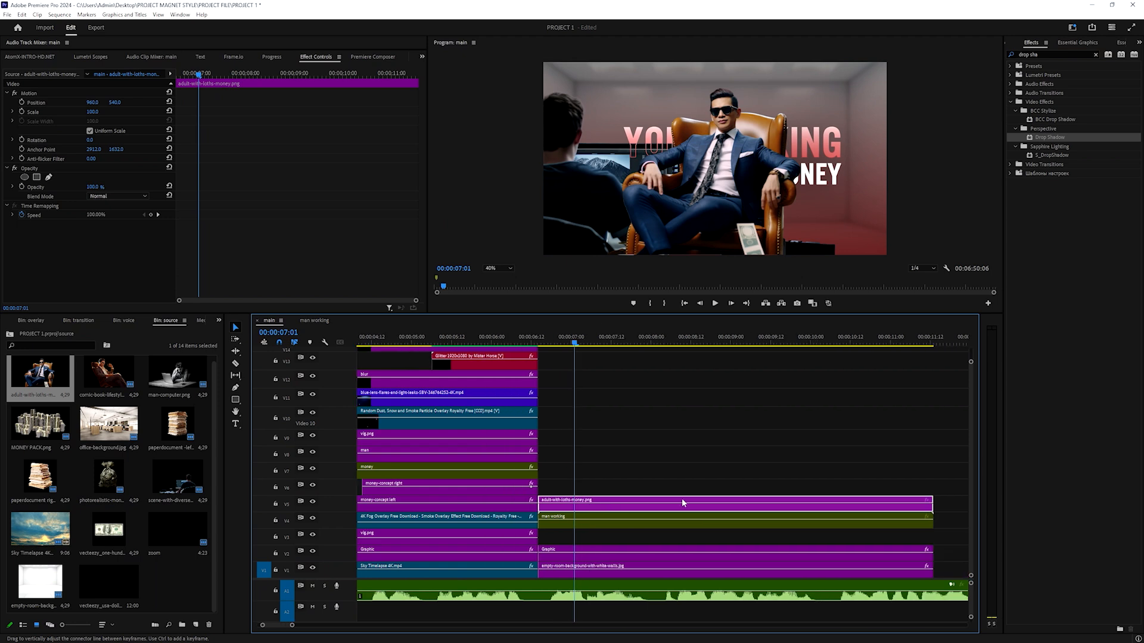
pyautogui.scroll(-1, 682, 502)
pyautogui.moveTo(556, 506); pyautogui.dragTo(552, 538)
pyautogui.moveTo(112, 103); pyautogui.dragTo(121, 104)
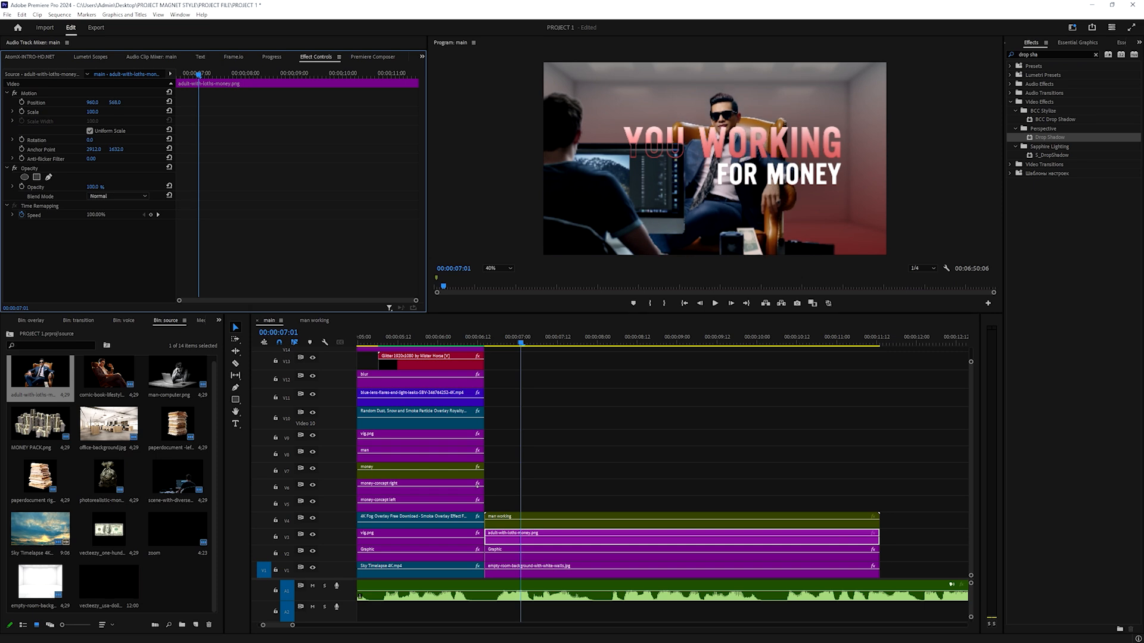
# Apply the Lumetri Color effect to the armchair-man image
pyautogui.click(1049, 54)
pyautogui.write('lumetr')
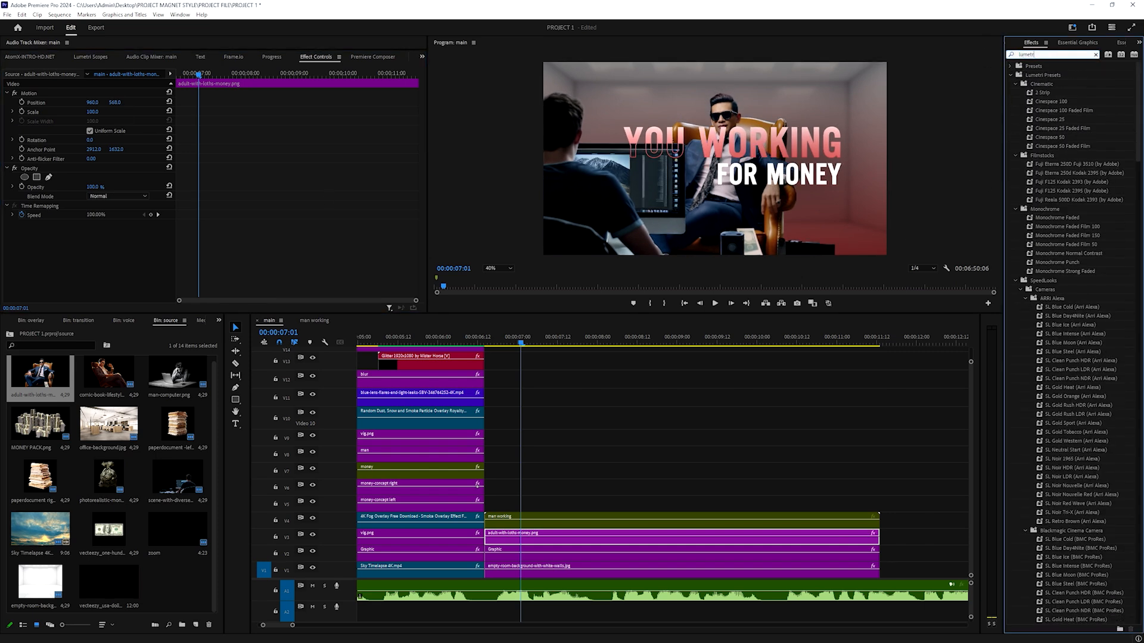
pyautogui.write('i color')
pyautogui.moveTo(1050, 122); pyautogui.dragTo(594, 537)
pyautogui.scroll(-3, 104, 235)
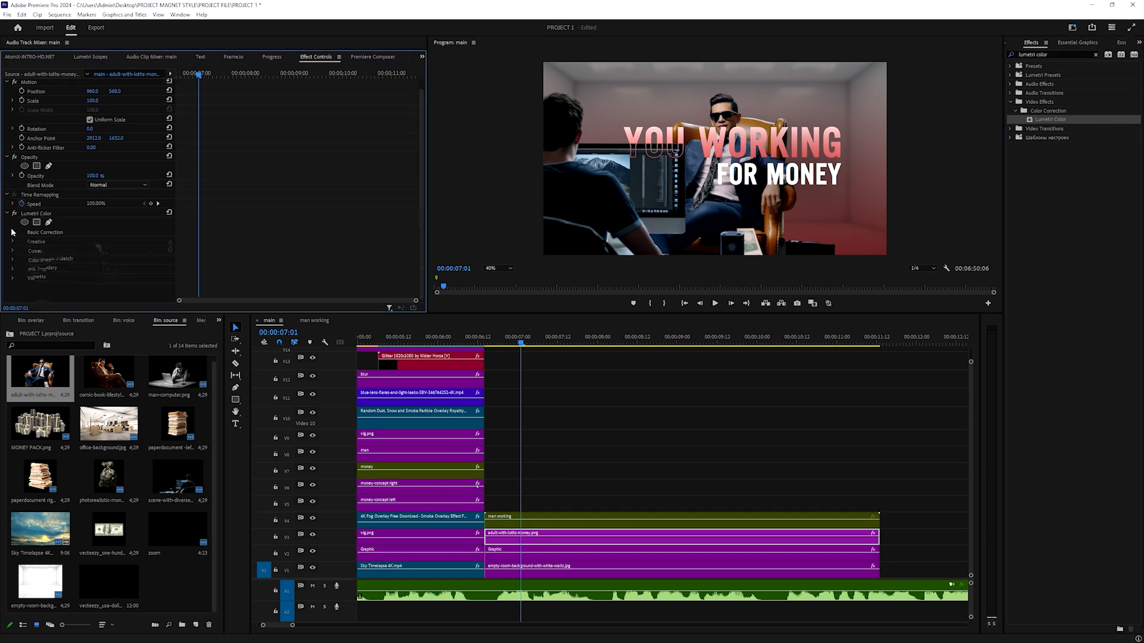
# Grade the armchair-man image with saturation 70, contrast 20, highlights 23, shadows -34, whites 10 and blacks -18
pyautogui.write('70')
pyautogui.press('Return')
pyautogui.scroll(-2, 90, 226)
pyautogui.click(90, 220)
pyautogui.write('20')
pyautogui.press('Return')
pyautogui.moveTo(91, 231)
pyautogui.mouseDown()
pyautogui.moveTo(106, 231)
pyautogui.moveTo(72, 238)
pyautogui.moveTo(95, 247)
pyautogui.mouseUp()
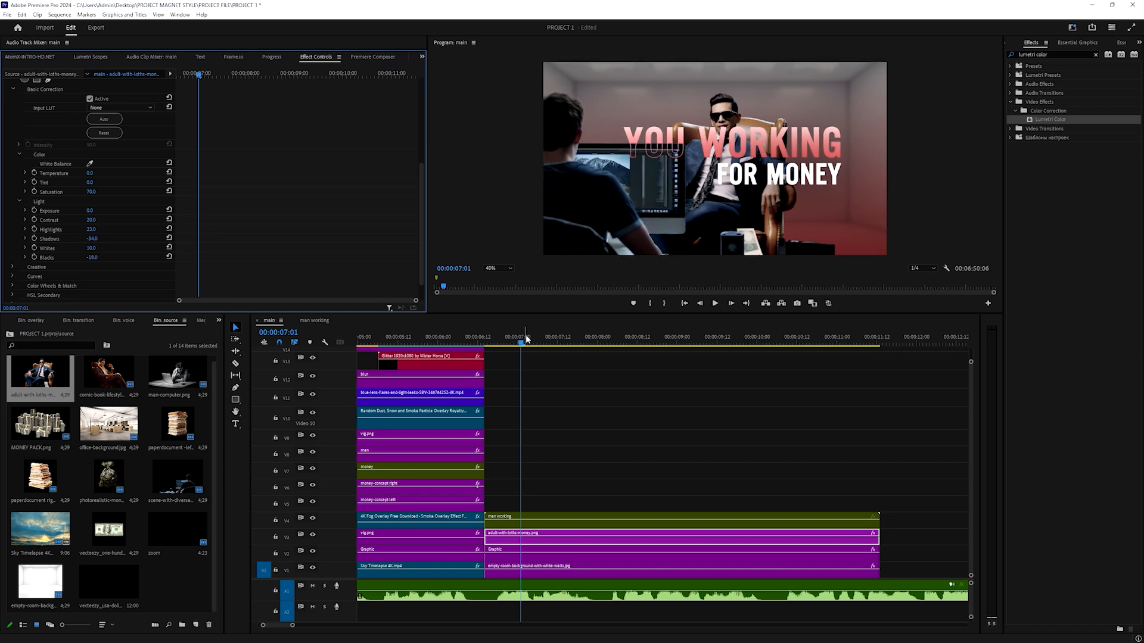
# Apply the Gaussian Blur effect to the armchair-man image
pyautogui.click(513, 527)
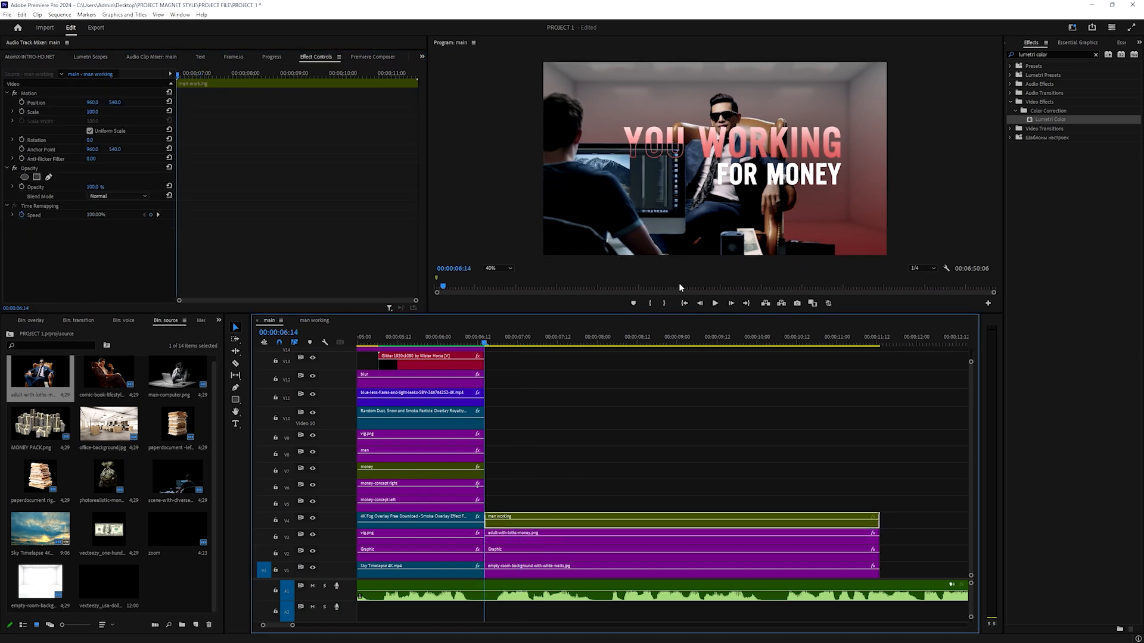
pyautogui.click(499, 542)
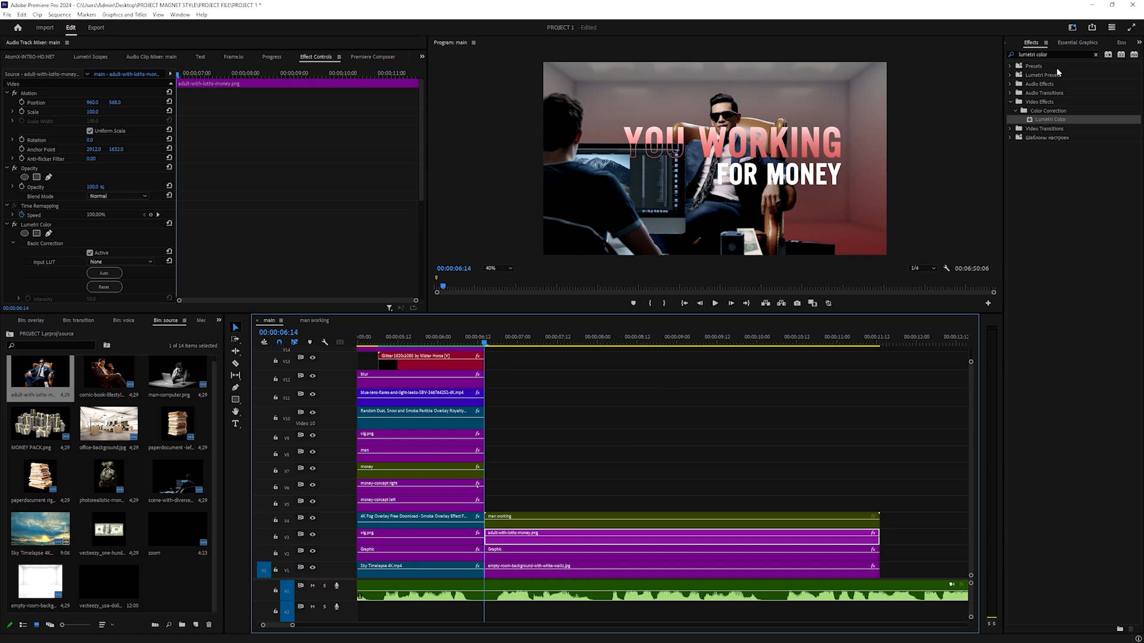
pyautogui.moveTo(1054, 54); pyautogui.dragTo(1025, 55)
pyautogui.write('gha')
pyautogui.press('BackSpace')
pyautogui.press('BackSpace')
pyautogui.write('au')
pyautogui.moveTo(1066, 136); pyautogui.dragTo(615, 533)
pyautogui.click(8, 185)
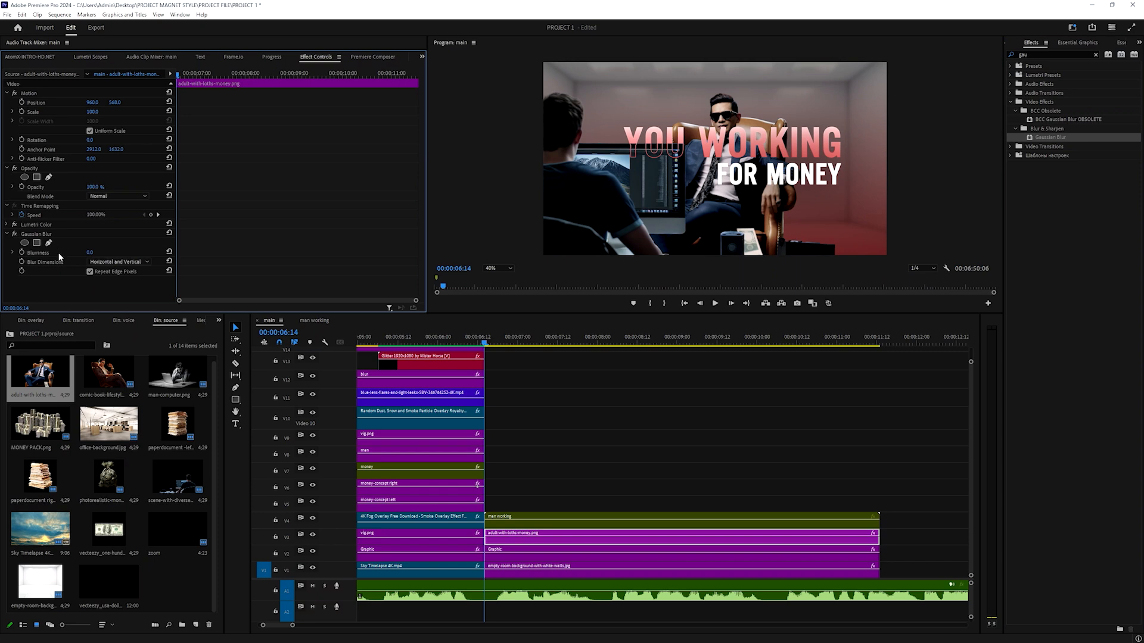
# Set the Gaussian Blur blurriness of the armchair-man image to 30
pyautogui.click(91, 252)
pyautogui.write('25')
pyautogui.press('Return')
pyautogui.click(91, 252)
pyautogui.write('30')
pyautogui.press('Return')
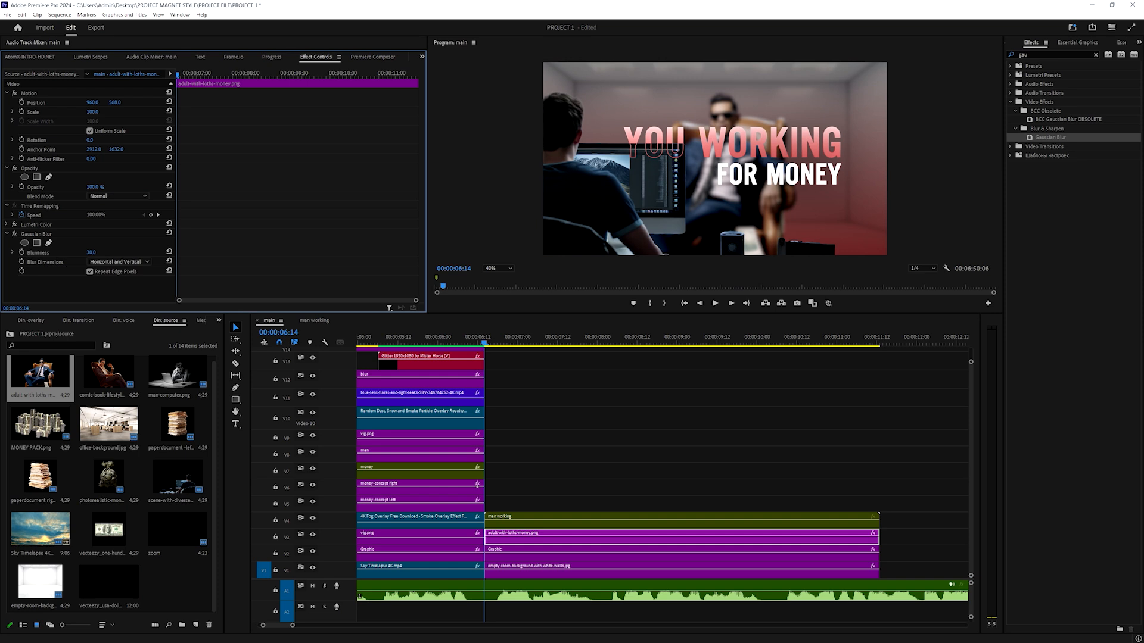
# In the man working nest, change the red end of the back "YOU WORKING" title's fill gradient to F95656
pyautogui.scroll(1, 565, 522)
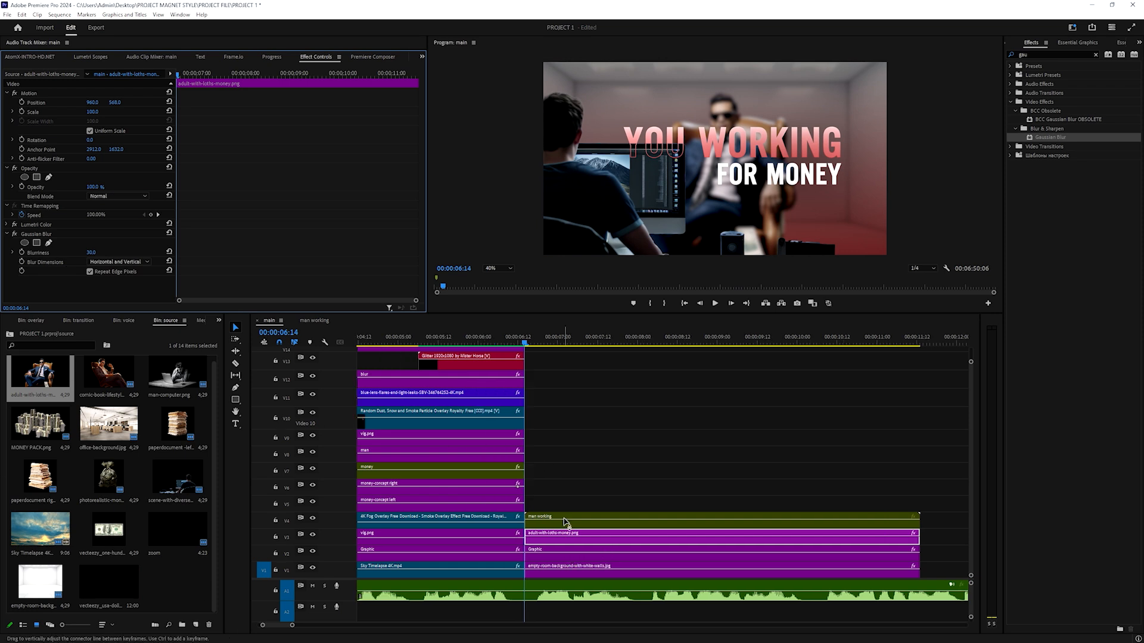
pyautogui.click(564, 522)
pyautogui.keyDown('alt'); pyautogui.scroll(1, 569, 530); pyautogui.keyUp('alt')
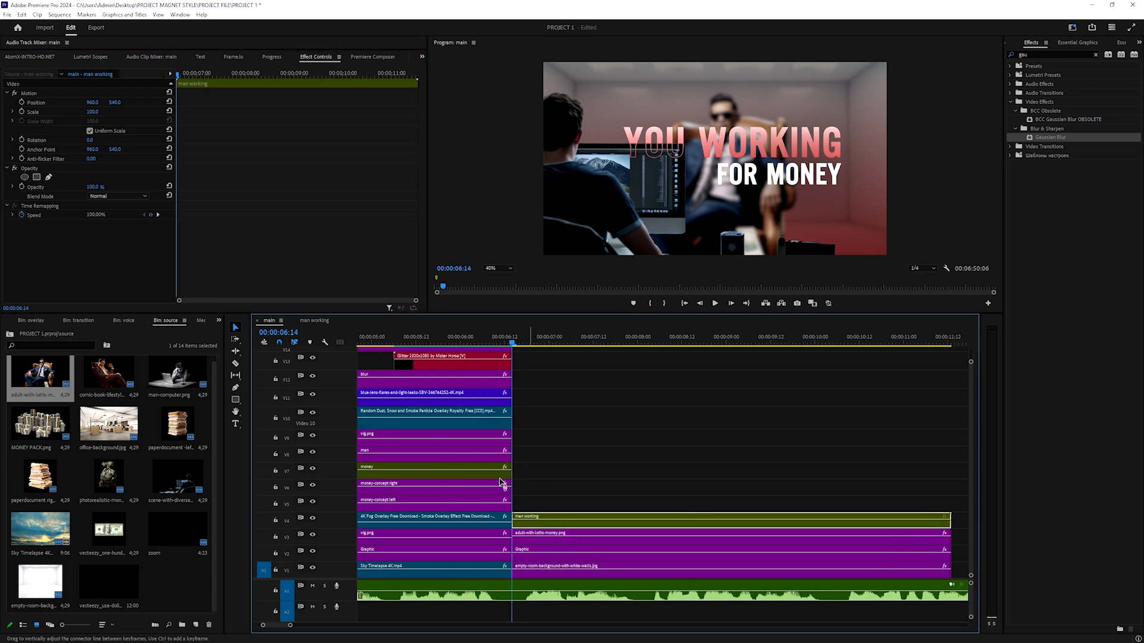
pyautogui.doubleClick(529, 517)
pyautogui.click(431, 477)
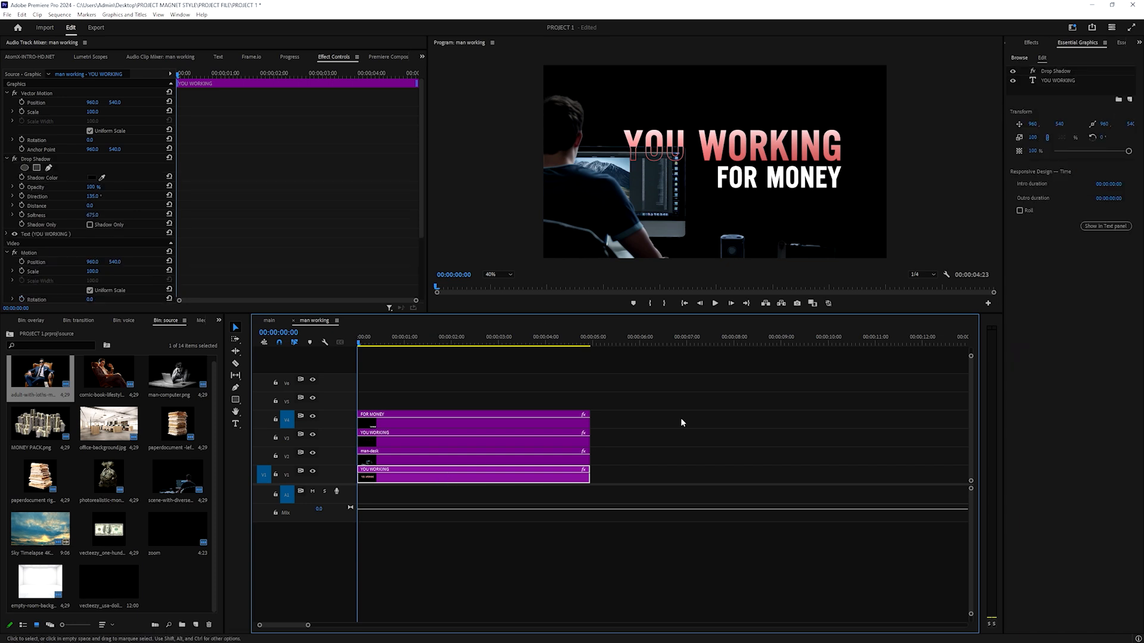
pyautogui.click(1062, 81)
pyautogui.click(1031, 379)
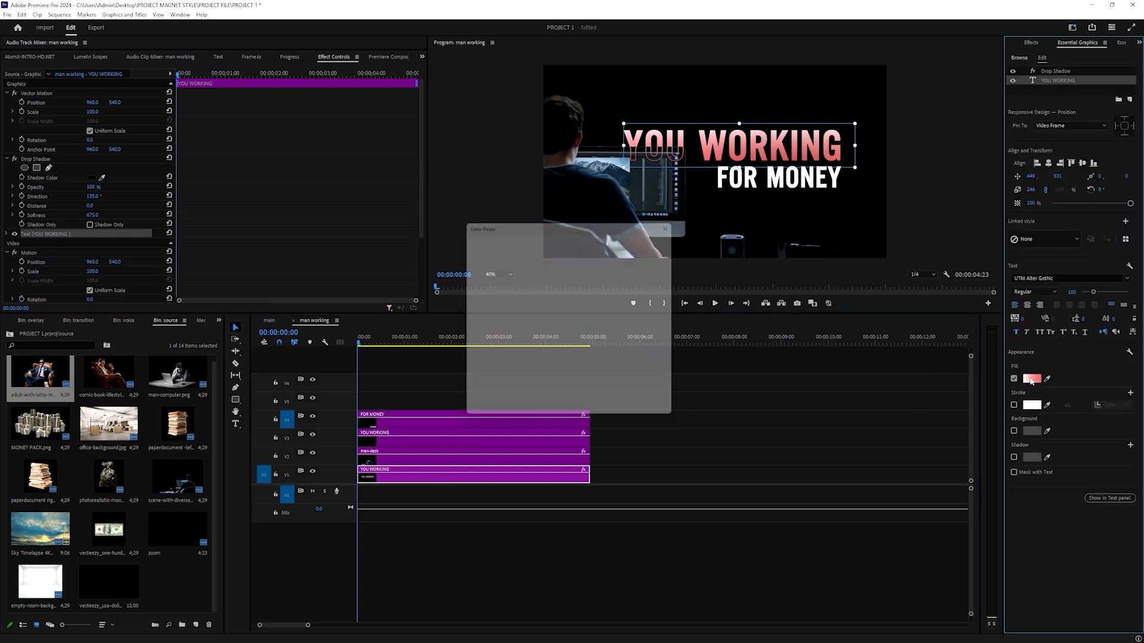
pyautogui.click(626, 270)
pyautogui.moveTo(533, 386)
pyautogui.mouseDown()
pyautogui.moveTo(548, 401)
pyautogui.moveTo(540, 407)
pyautogui.mouseUp()
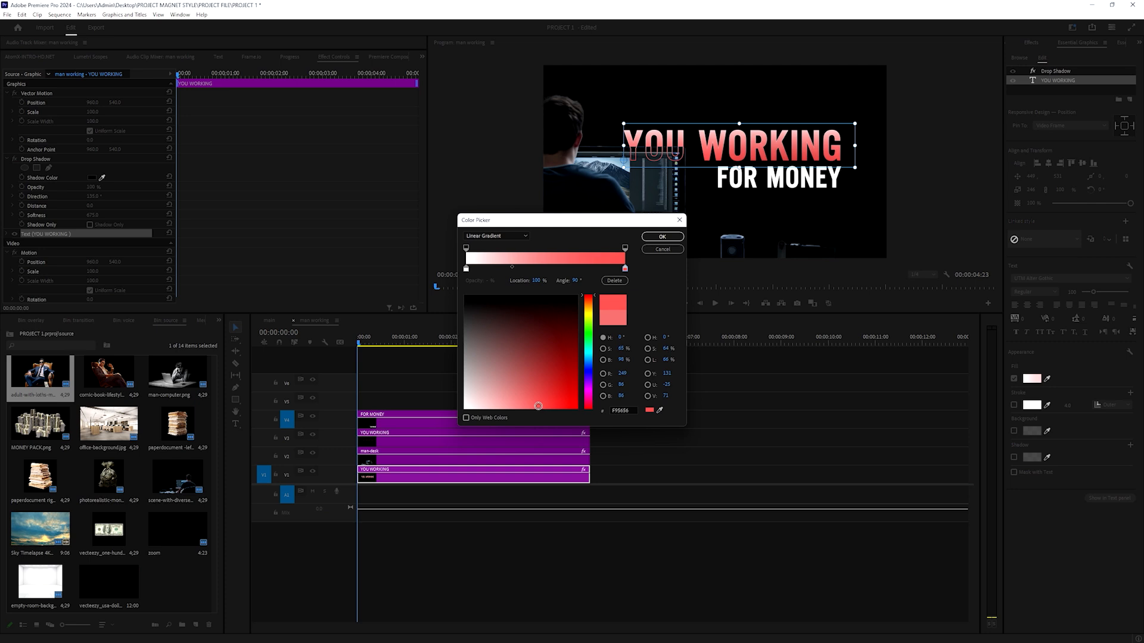
pyautogui.click(662, 236)
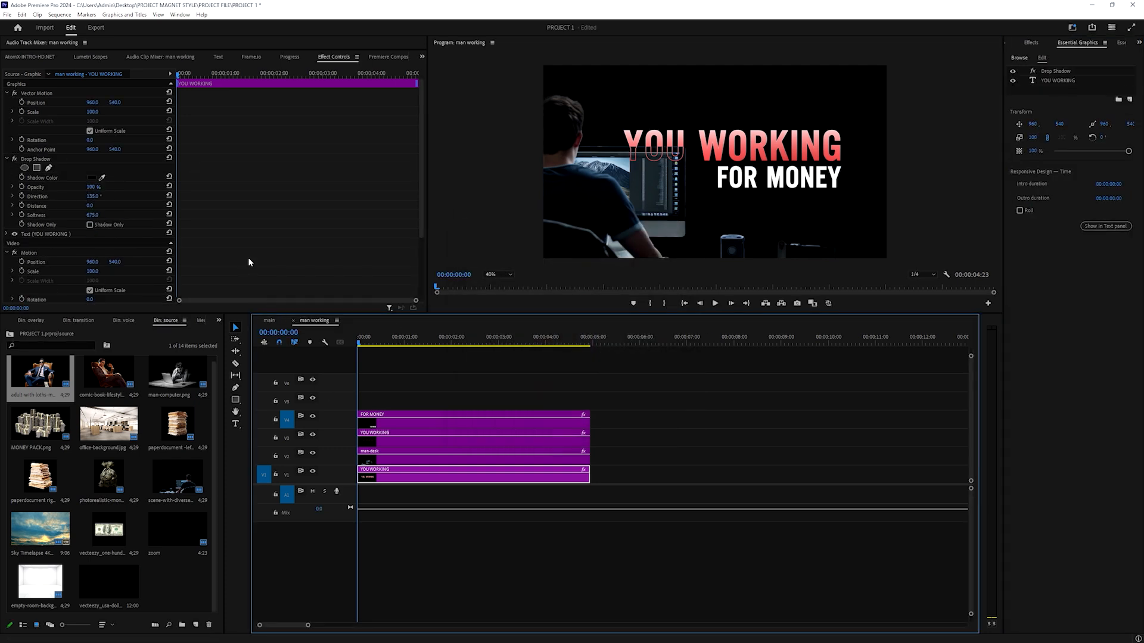
# Stack extra copies of the existing Drop Shadow effect on the back "YOU WORKING" title
pyautogui.scroll(-3, 27, 237)
pyautogui.scroll(3, 57, 184)
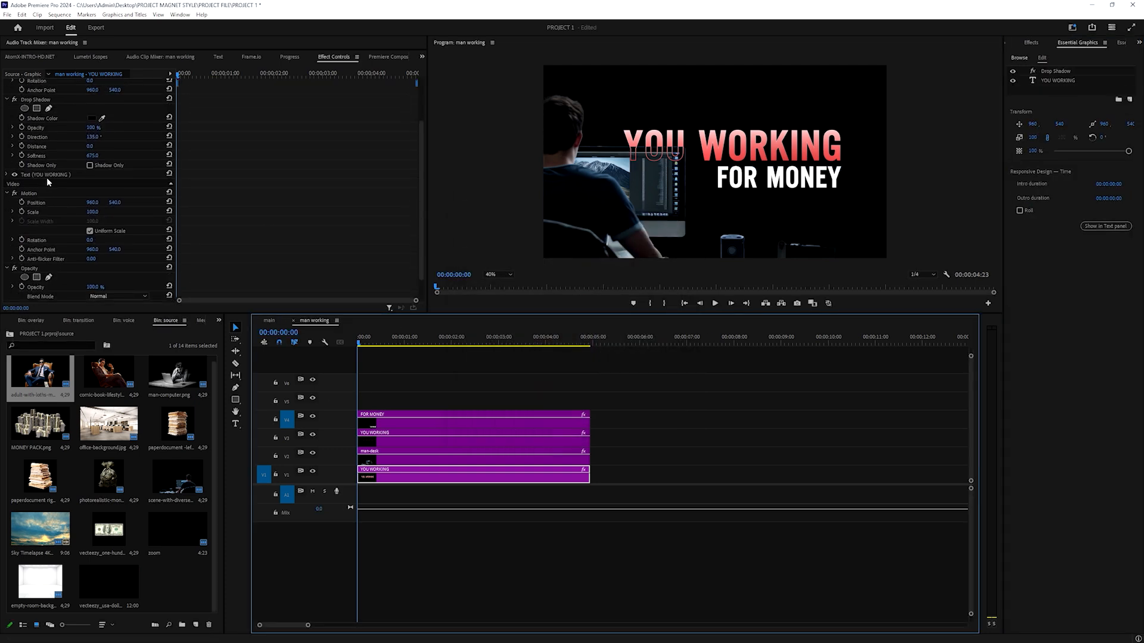
pyautogui.click(41, 152)
pyautogui.hotkey('ctrl', 'c')
pyautogui.hotkey('ctrl', 'v')
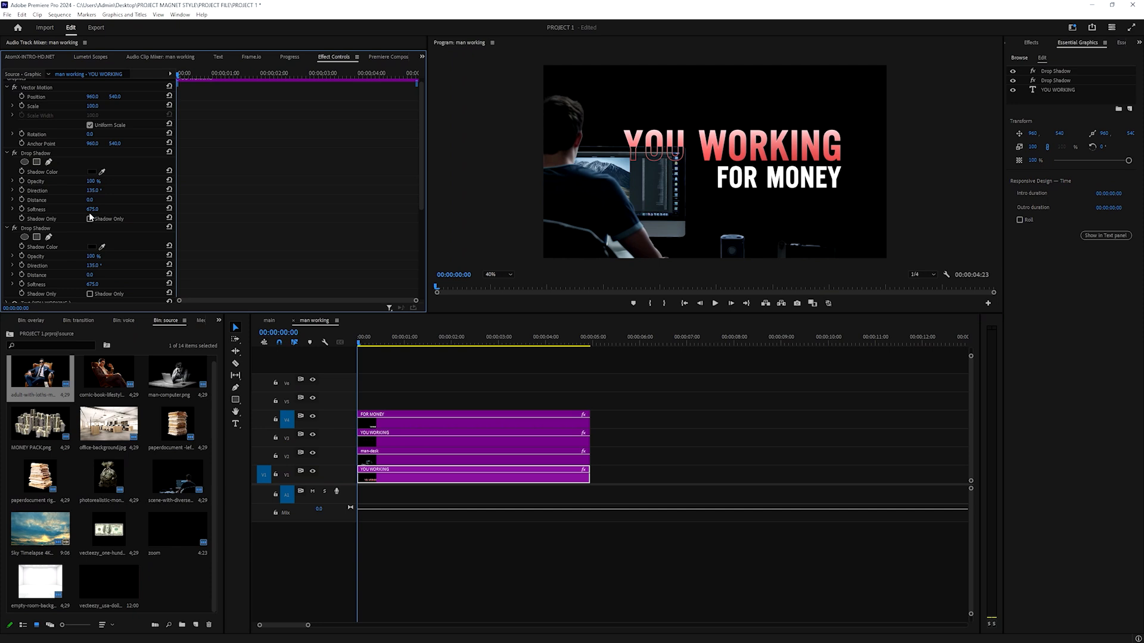
pyautogui.scroll(-2, 90, 217)
pyautogui.click(47, 190)
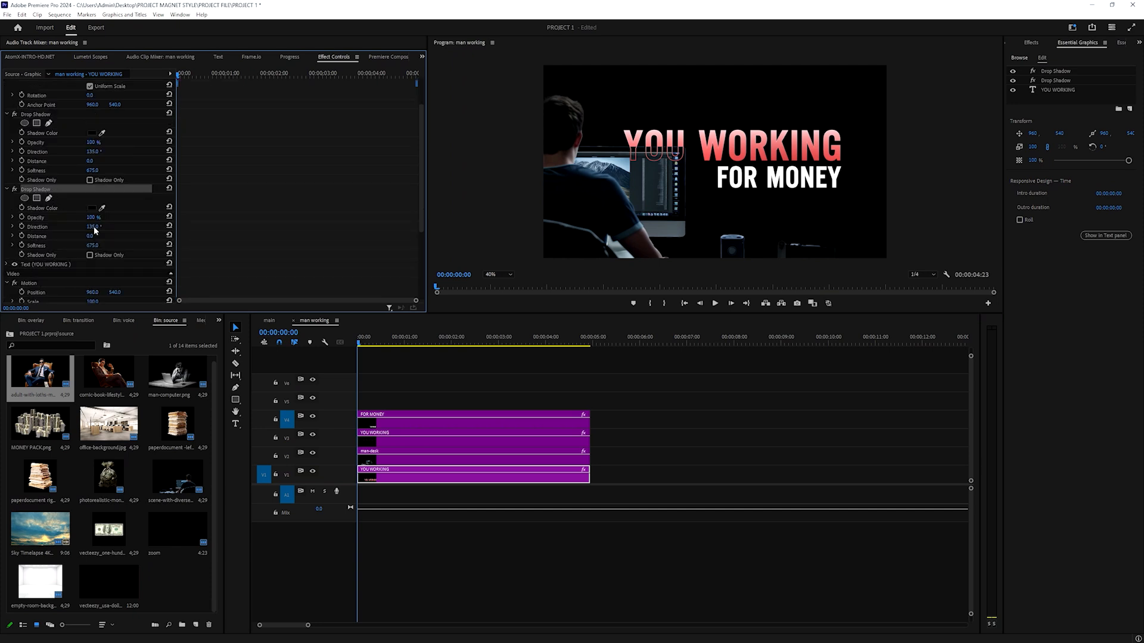
pyautogui.hotkey('ctrl', 'v')
# In the main sequence, create an adjustment layer and place it above the man working nest from 00:00:06:14
pyautogui.click(273, 320)
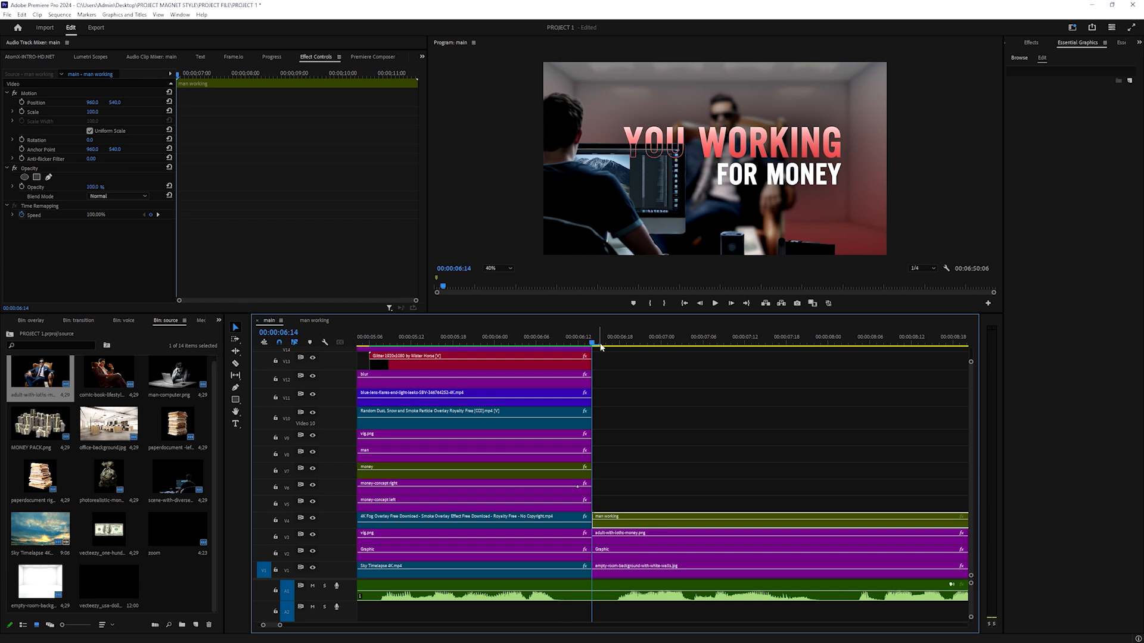
pyautogui.scroll(2, 623, 391)
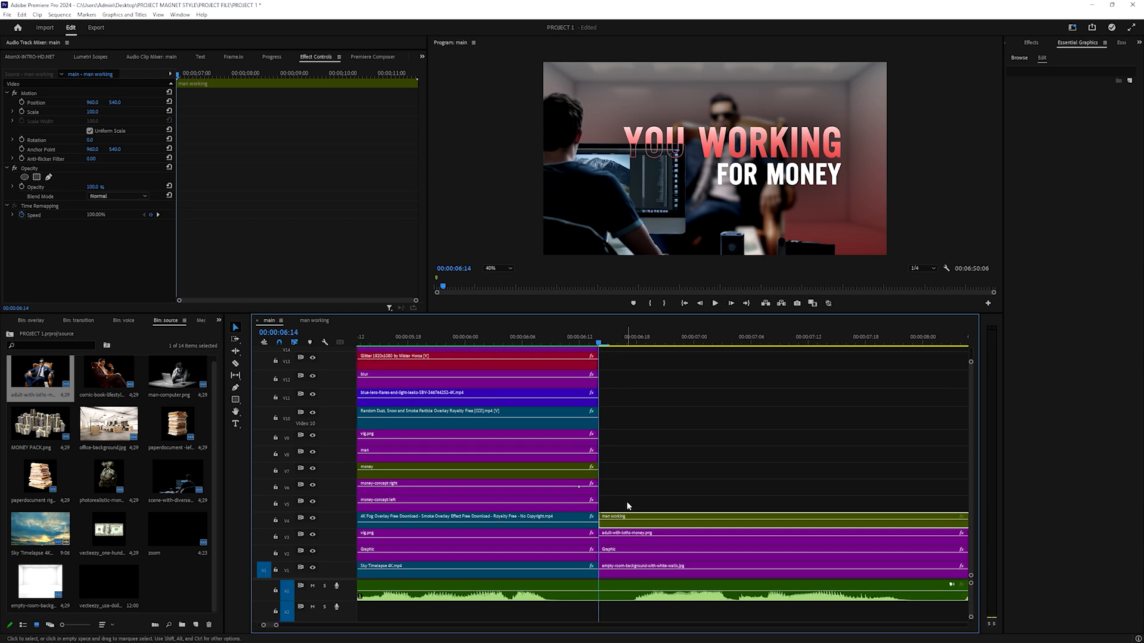
pyautogui.hotkey('shift', '7')
pyautogui.click(202, 624)
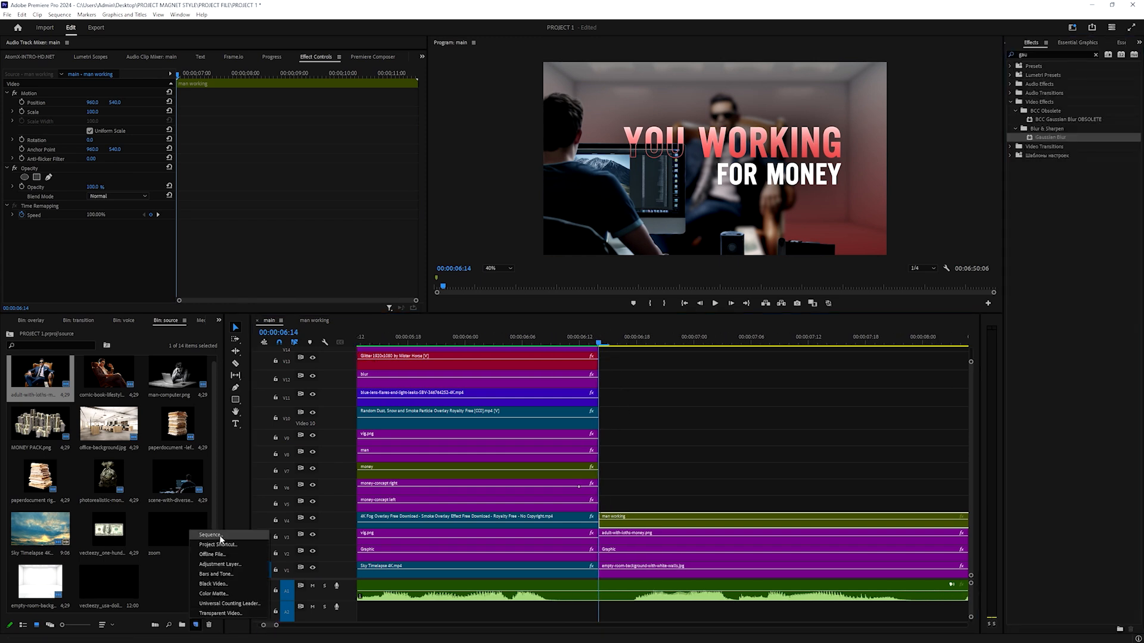
pyautogui.click(221, 569)
pyautogui.click(599, 364)
pyautogui.moveTo(282, 579); pyautogui.dragTo(606, 503)
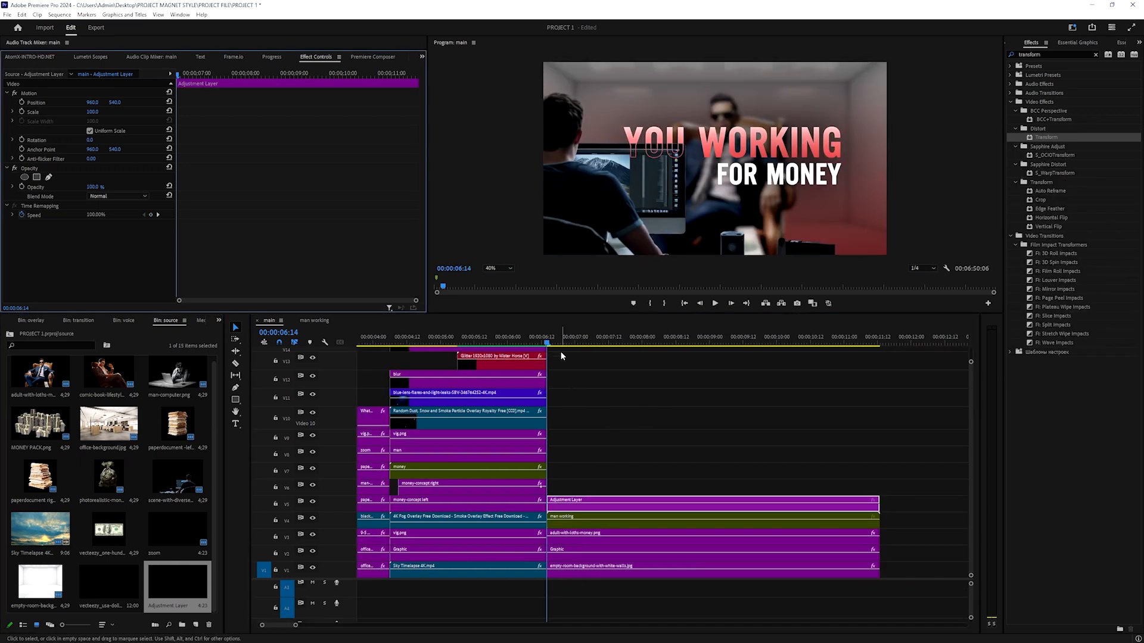
# Rename the adjustment layer clip above the man working nest to "zoom"
pyautogui.click(560, 343)
pyautogui.rightClick(582, 503)
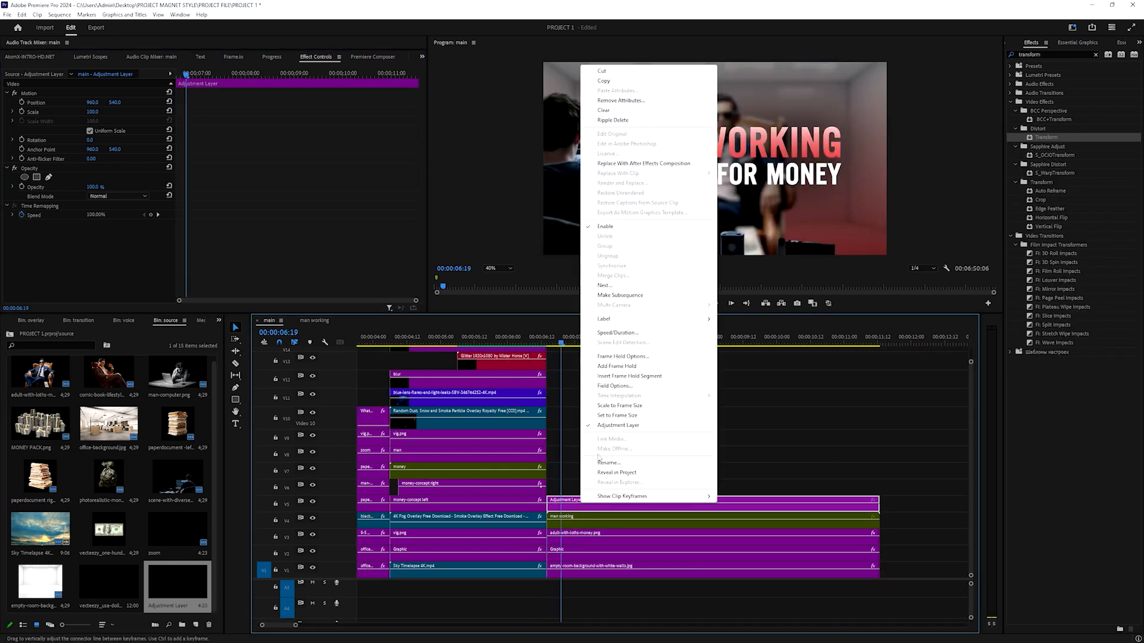
pyautogui.click(613, 462)
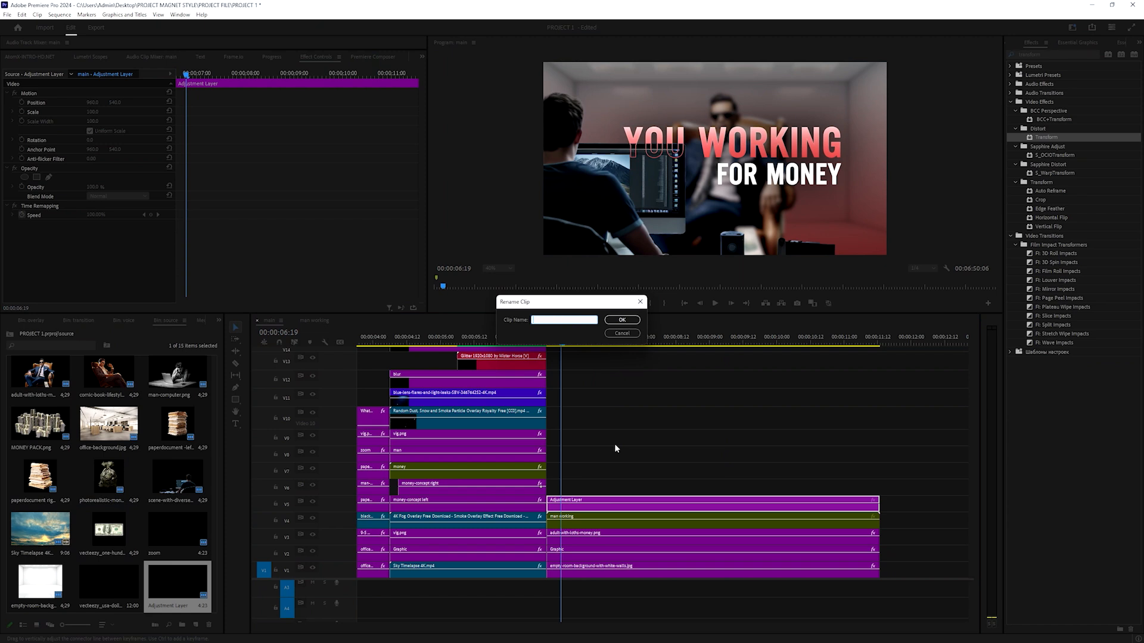
pyautogui.write('zoom')
pyautogui.press('Return')
pyautogui.press('Up')
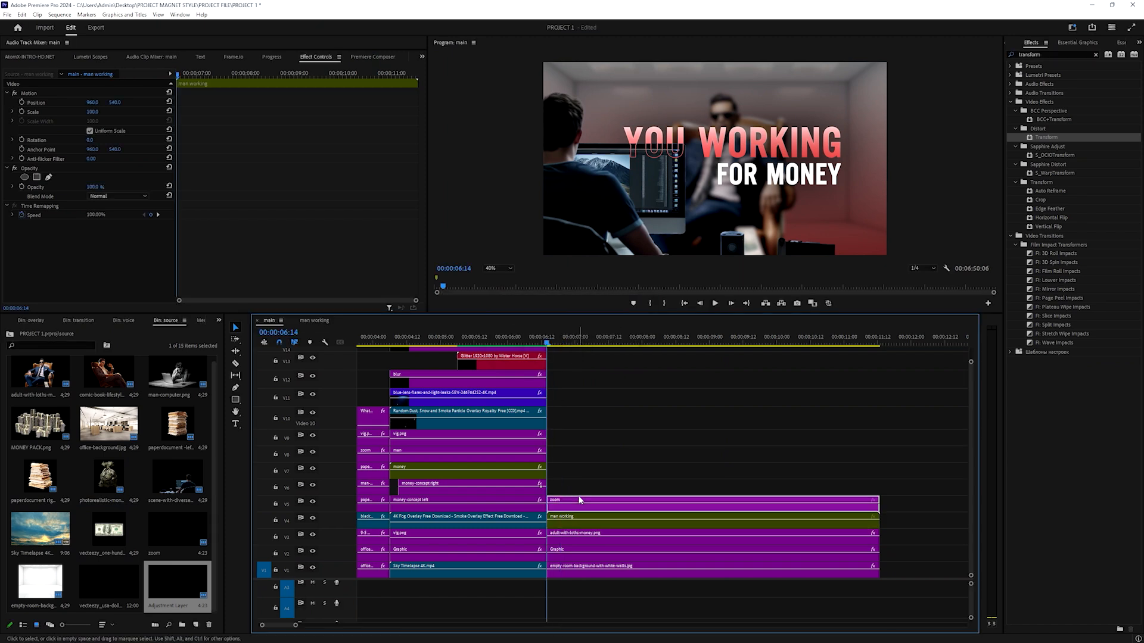
# Apply the Transform effect to the man working nest
pyautogui.click(612, 517)
pyautogui.moveTo(1046, 137); pyautogui.dragTo(559, 517)
pyautogui.scroll(-3, 90, 197)
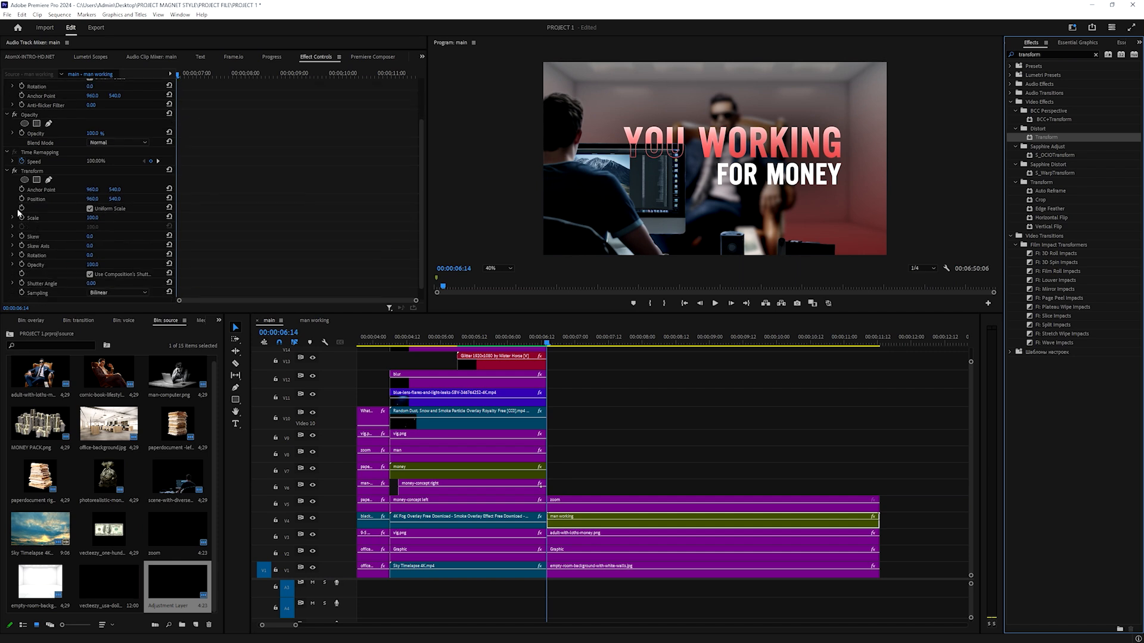
# Keyframe the nest's Transform Position to slide from an offset left at 00:00:06:14 to 960, 540 just over a second in
pyautogui.press('space')
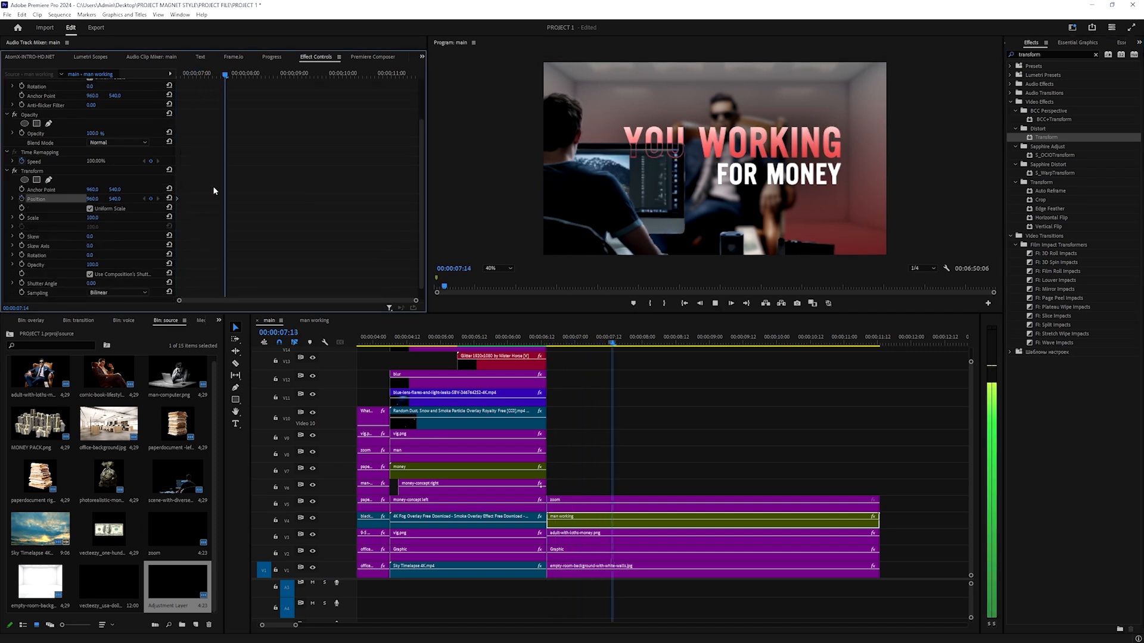
pyautogui.press('space')
pyautogui.click(151, 198)
pyautogui.press('Up')
pyautogui.moveTo(90, 199); pyautogui.dragTo(7, 199)
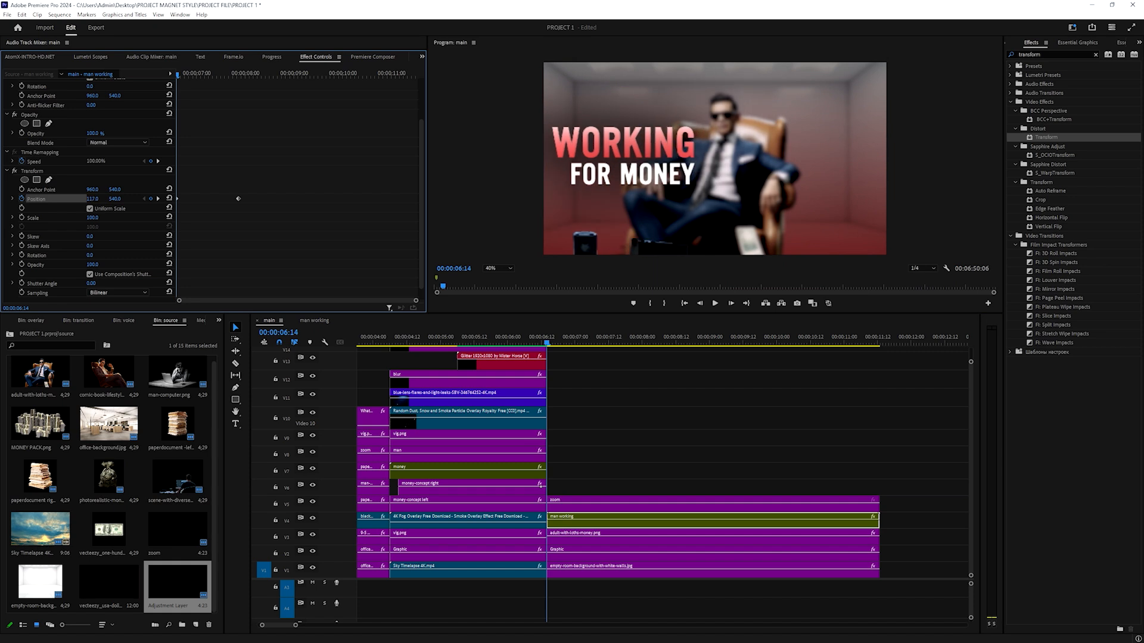
# Preview the nest's slide-in and shift its starting Transform Position at 00:00:06:14 further left
pyautogui.press('space')
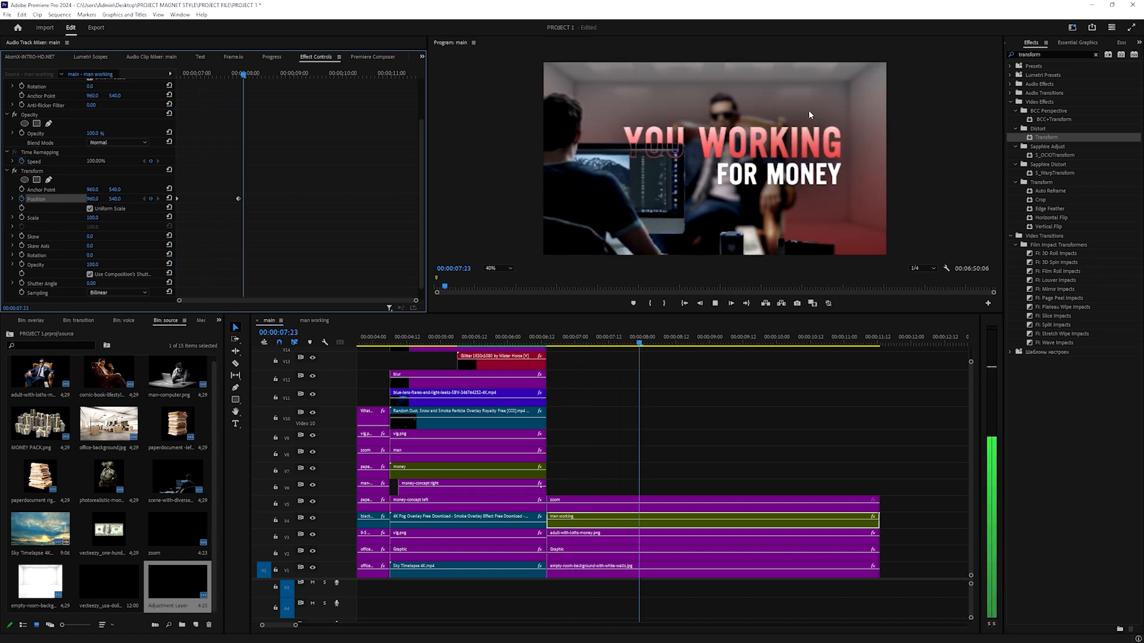
pyautogui.press('space')
pyautogui.press('Up')
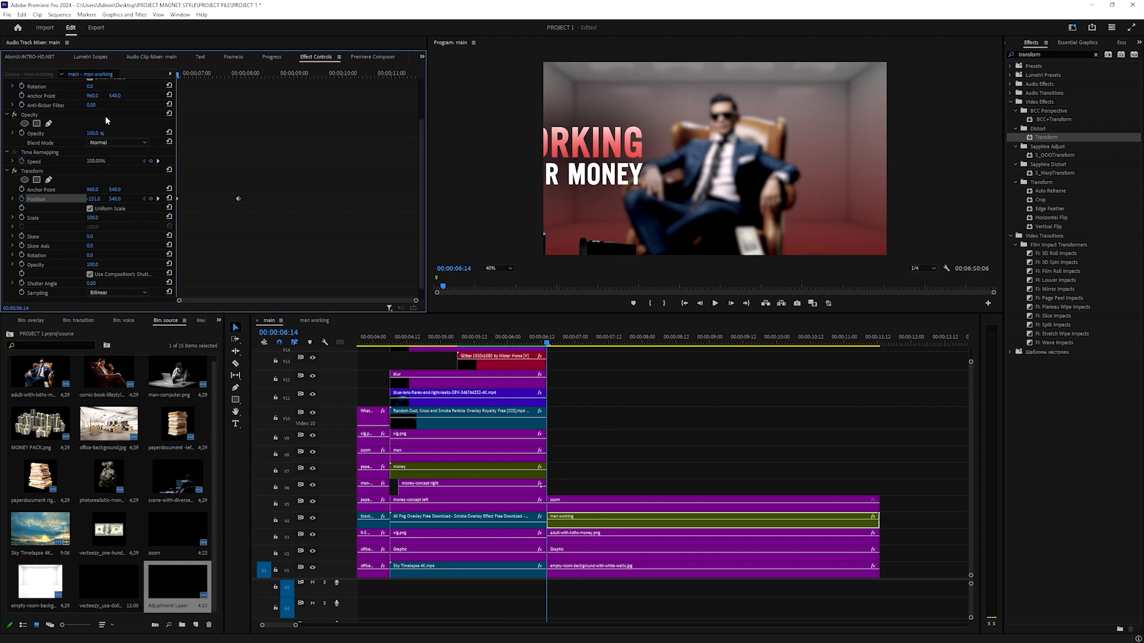
pyautogui.moveTo(93, 199); pyautogui.dragTo(35, 199)
pyautogui.press('space')
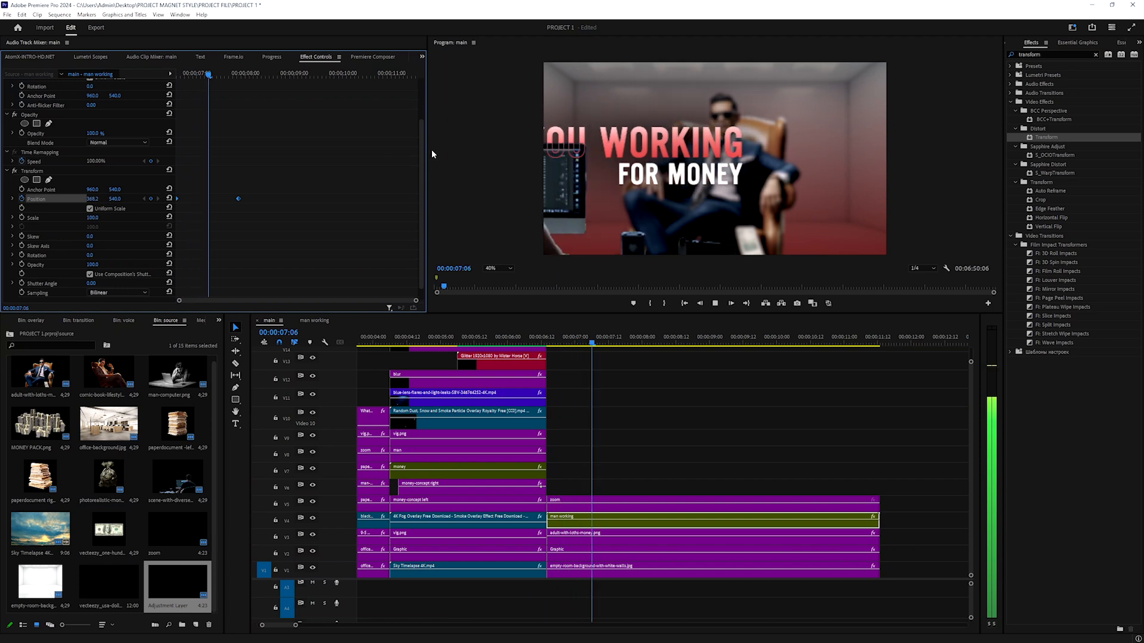
pyautogui.press('space')
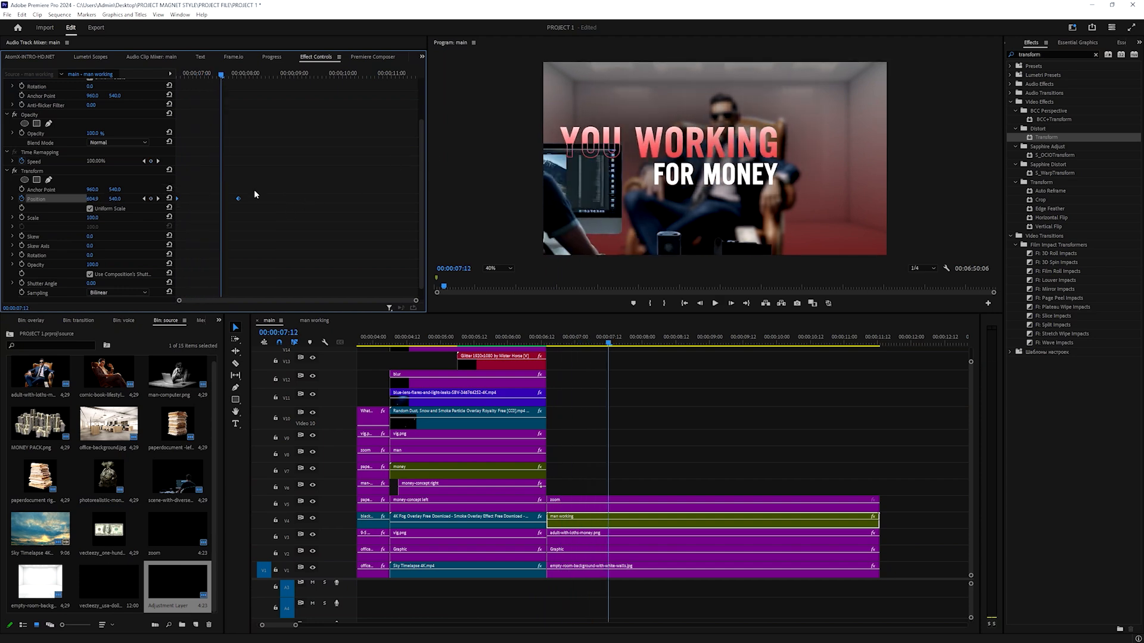
# Open the temporal interpolation options for the nest's Transform Position keyframes
pyautogui.rightClick(238, 199)
pyautogui.moveTo(293, 280)
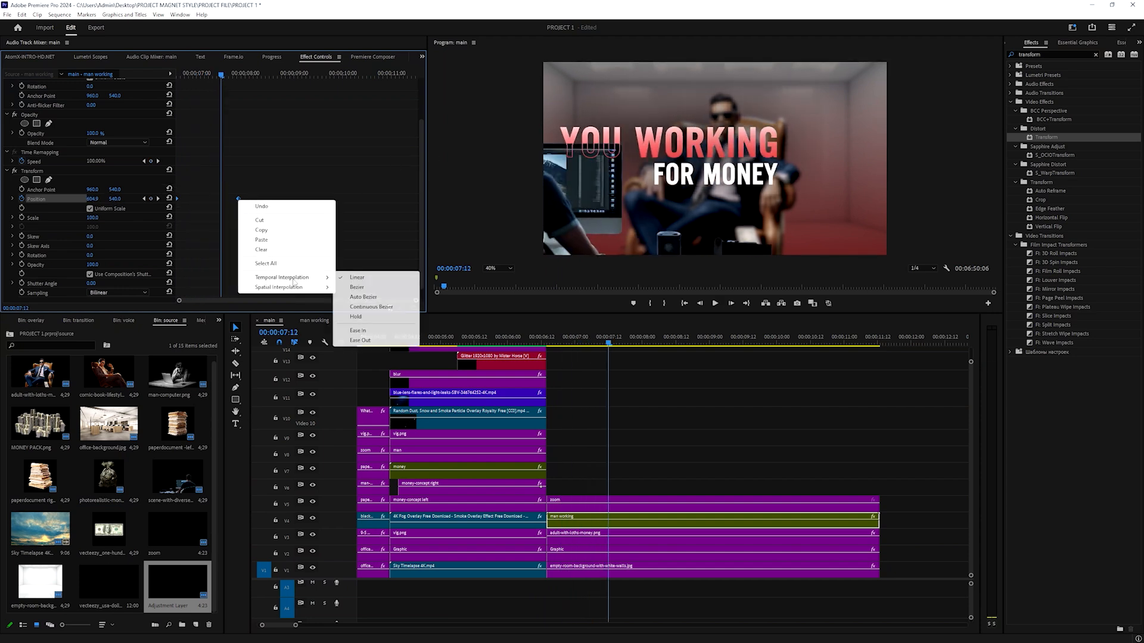
# Apply Ease In and Ease Out temporal interpolation to the Transform Position keyframes of the man-working clip
pyautogui.click(385, 331)
pyautogui.rightClick(239, 199)
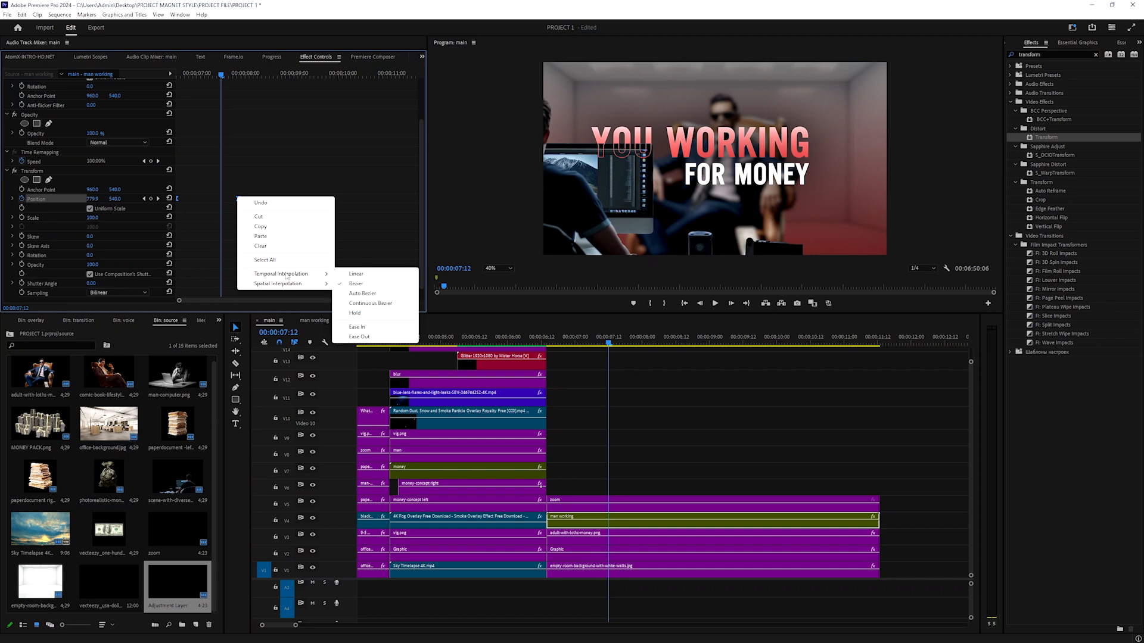
pyautogui.click(360, 336)
# Reshape the Position velocity curve to peak early with a long slow-down, and play back the slide-in
pyautogui.click(13, 199)
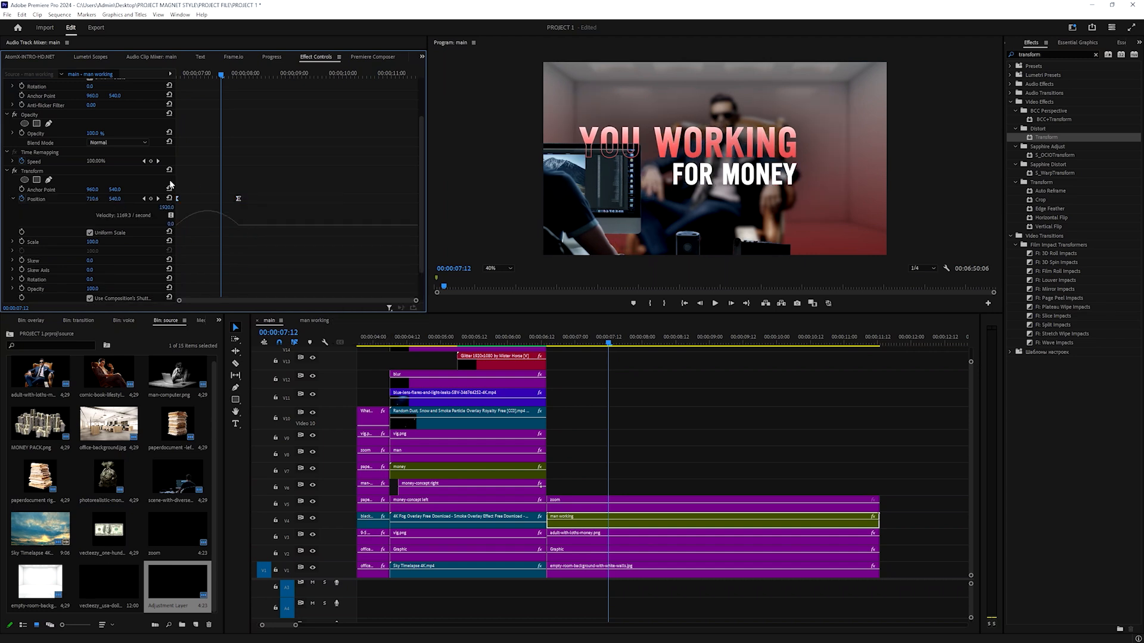
pyautogui.moveTo(236, 225); pyautogui.dragTo(188, 226)
pyautogui.moveTo(221, 75); pyautogui.dragTo(141, 97)
pyautogui.press('space')
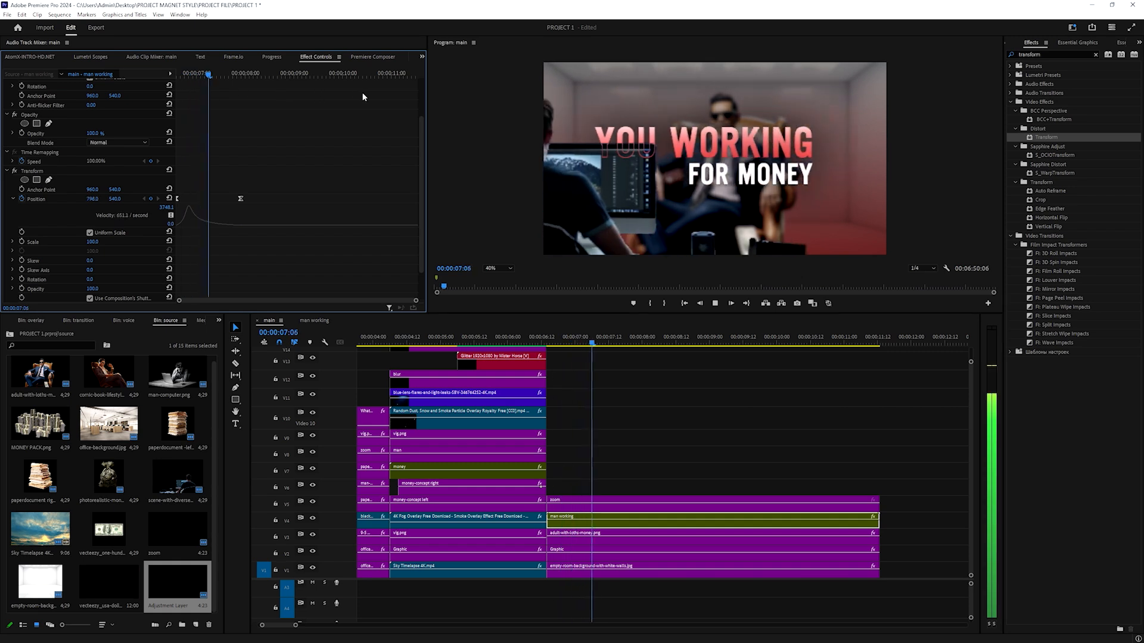
pyautogui.press('space')
# Set the horizontal value of the starting Position keyframe at 00:00:06:14 to about 38 and play back the slide-in
pyautogui.moveTo(243, 73); pyautogui.dragTo(156, 77)
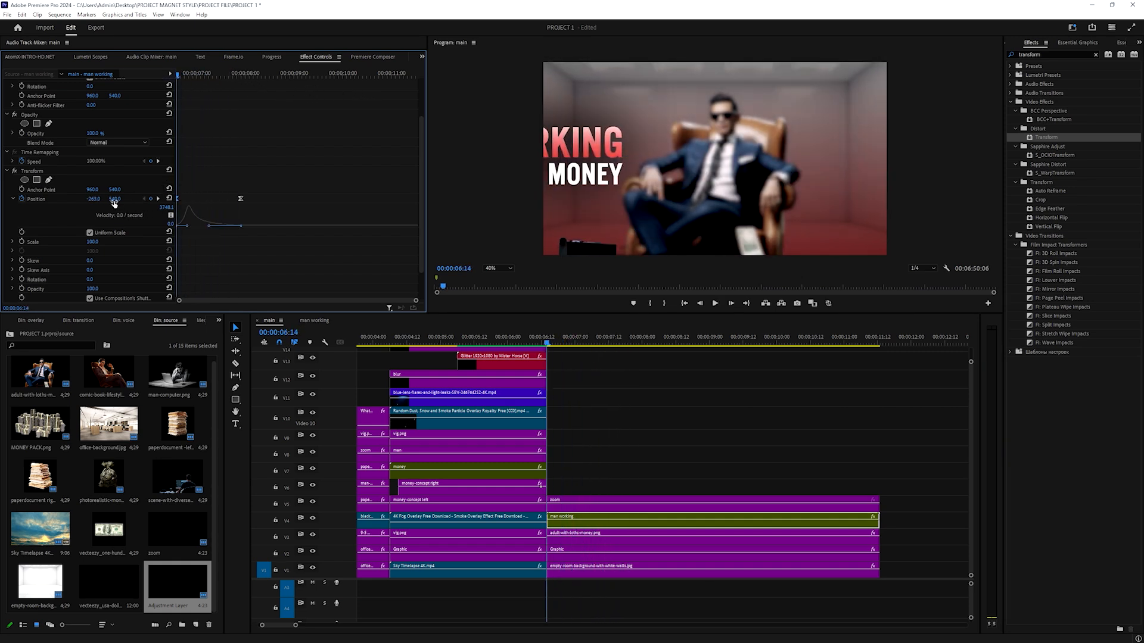
pyautogui.moveTo(416, 303); pyautogui.dragTo(352, 307)
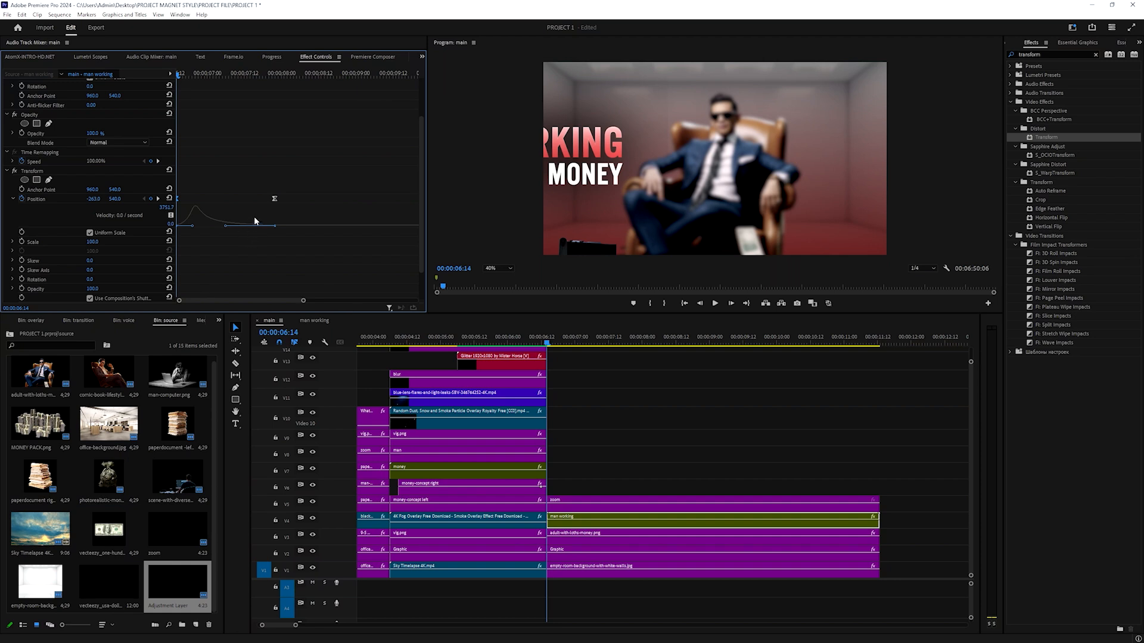
pyautogui.moveTo(93, 199); pyautogui.dragTo(54, 199)
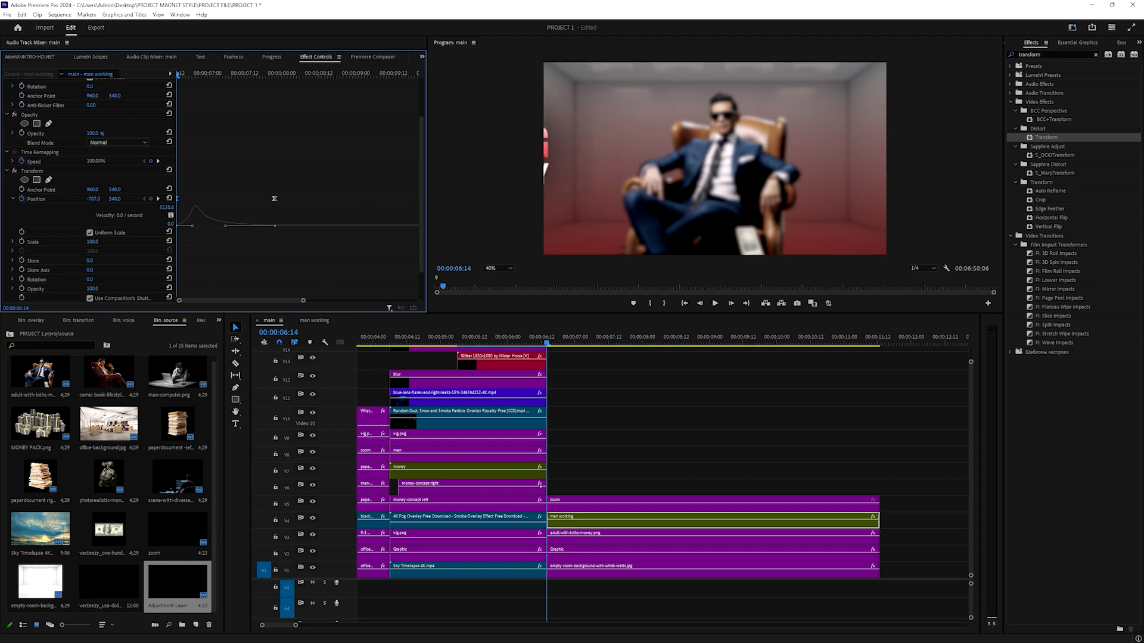
pyautogui.moveTo(261, 83); pyautogui.dragTo(178, 74)
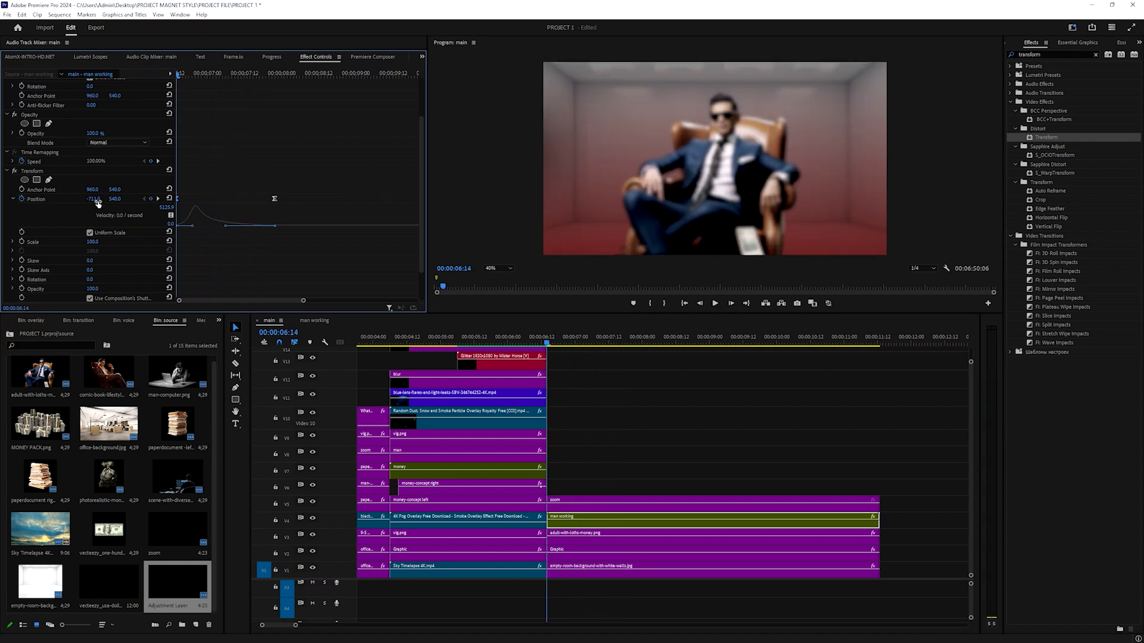
pyautogui.moveTo(94, 198); pyautogui.dragTo(172, 199)
pyautogui.press('space')
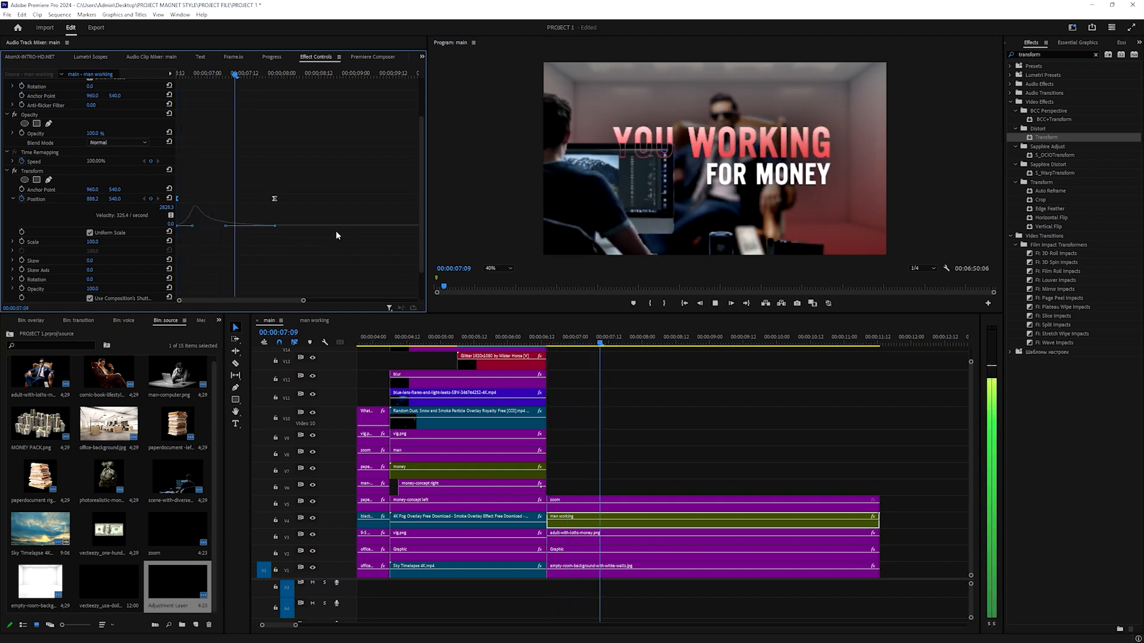
pyautogui.press('space')
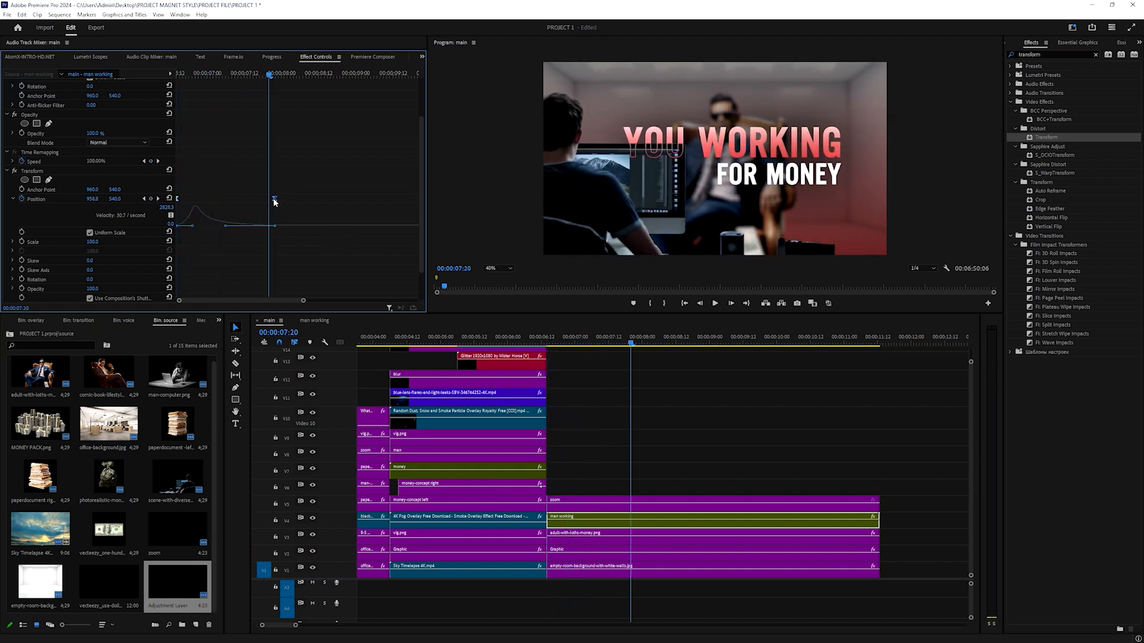
# Shift both Position keyframes earlier so the clip is already moving at its first frame, and preview it
pyautogui.moveTo(244, 199)
pyautogui.mouseDown()
pyautogui.moveTo(275, 198)
pyautogui.moveTo(258, 204)
pyautogui.mouseUp()
pyautogui.moveTo(250, 75); pyautogui.dragTo(123, 113)
pyautogui.press('space')
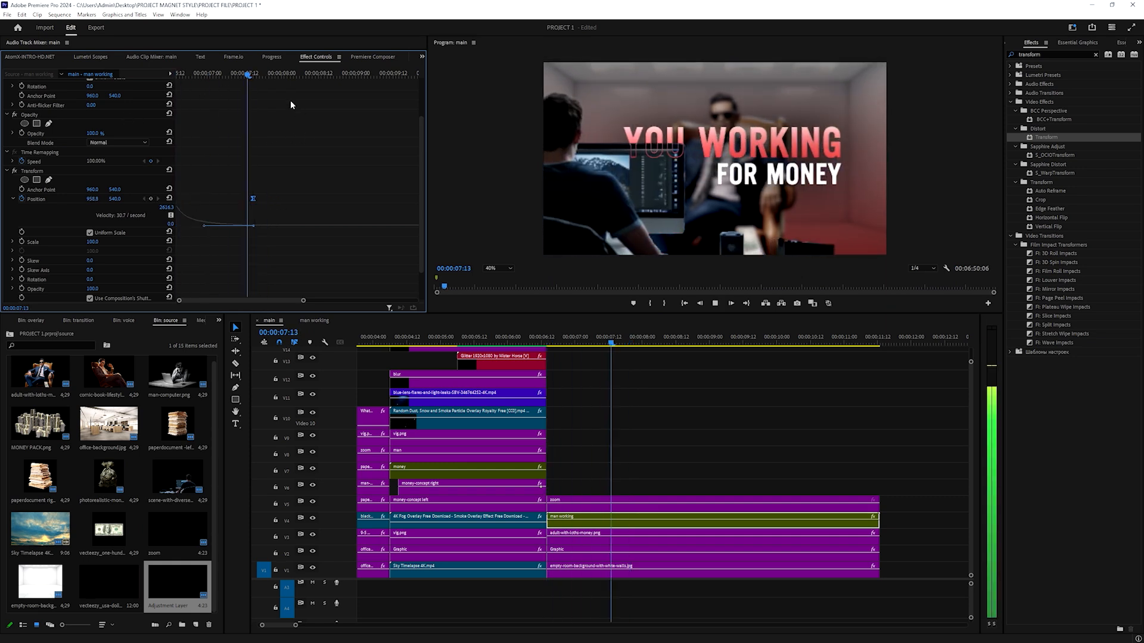
pyautogui.press('space')
# Disable the composition's shutter angle for Transform, set Shutter Angle to 360, and preview the transition from the preceding scene
pyautogui.scroll(-1, 91, 262)
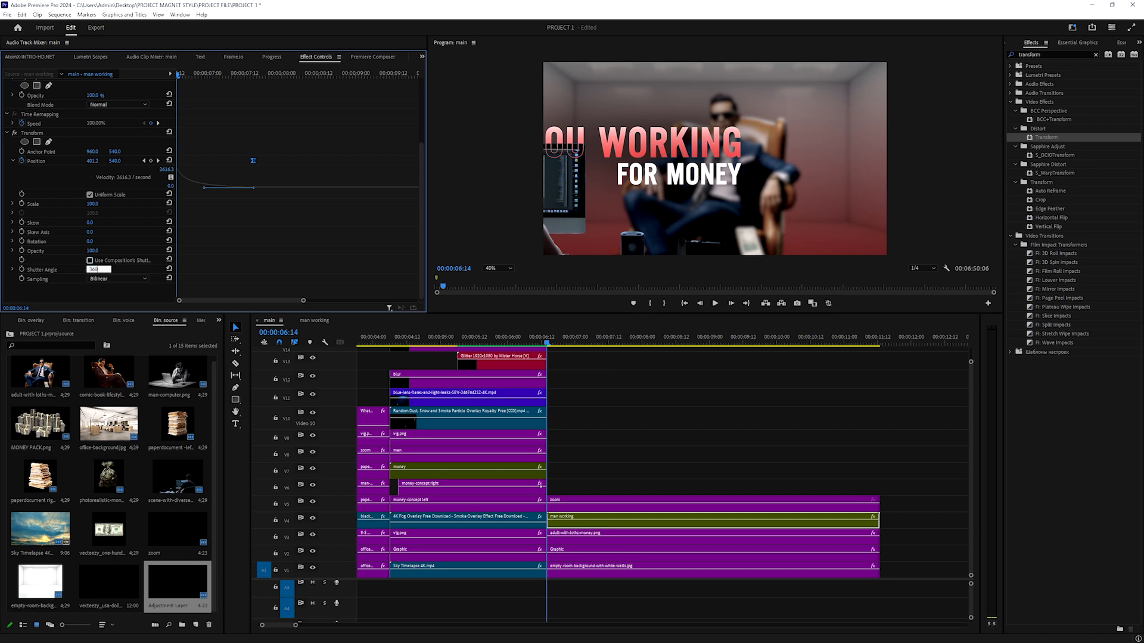
pyautogui.press('space')
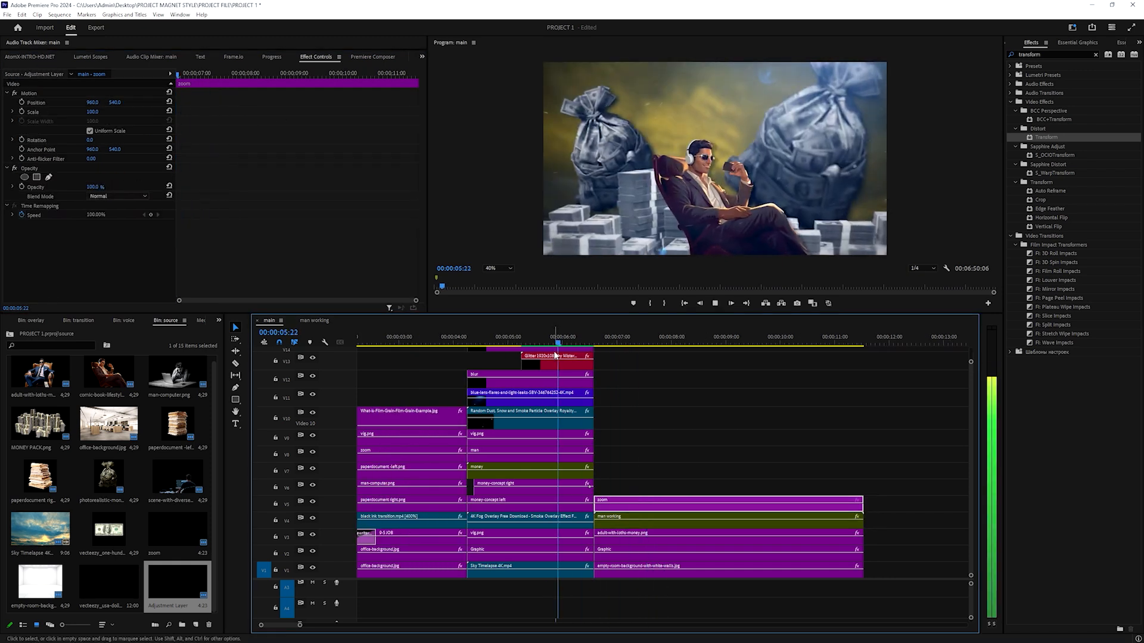
pyautogui.press('space')
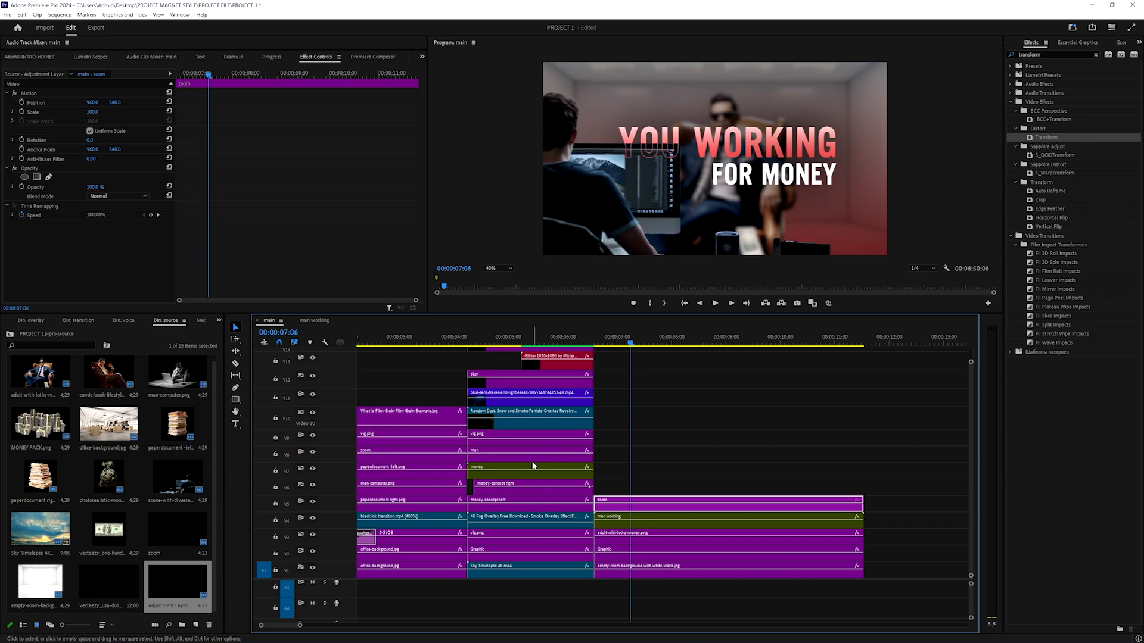
# Copy the Transform (LITTLE SHAKE) effect from the previous scene's zoom layer onto the zoom layer above man-working and preview it
pyautogui.click(499, 456)
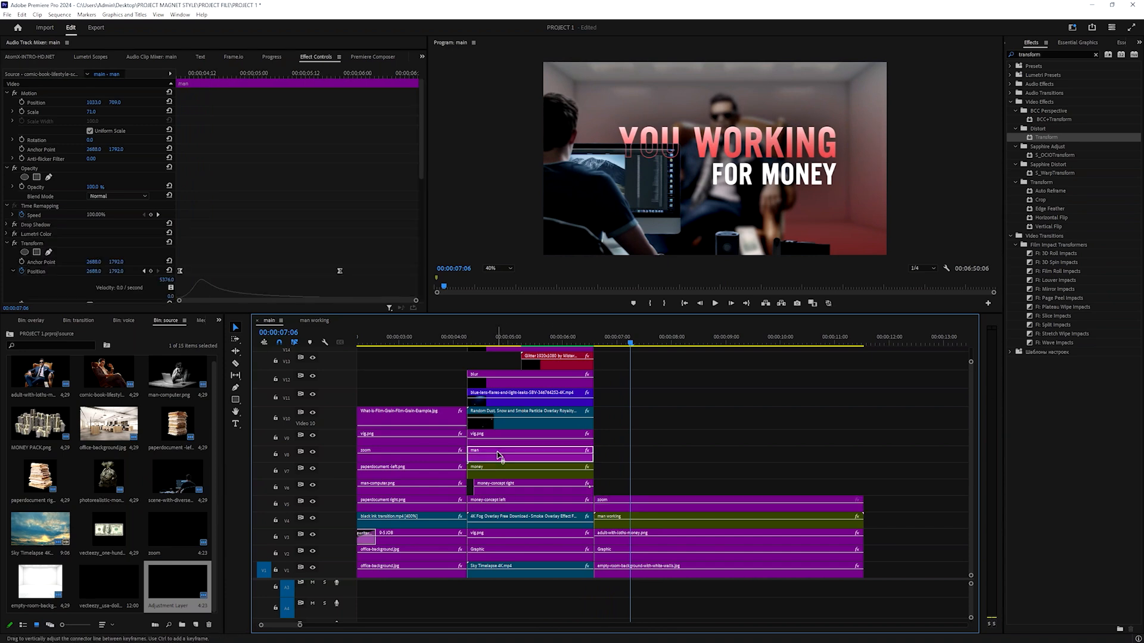
pyautogui.scroll(2, 505, 445)
pyautogui.click(506, 374)
pyautogui.scroll(-3, 58, 248)
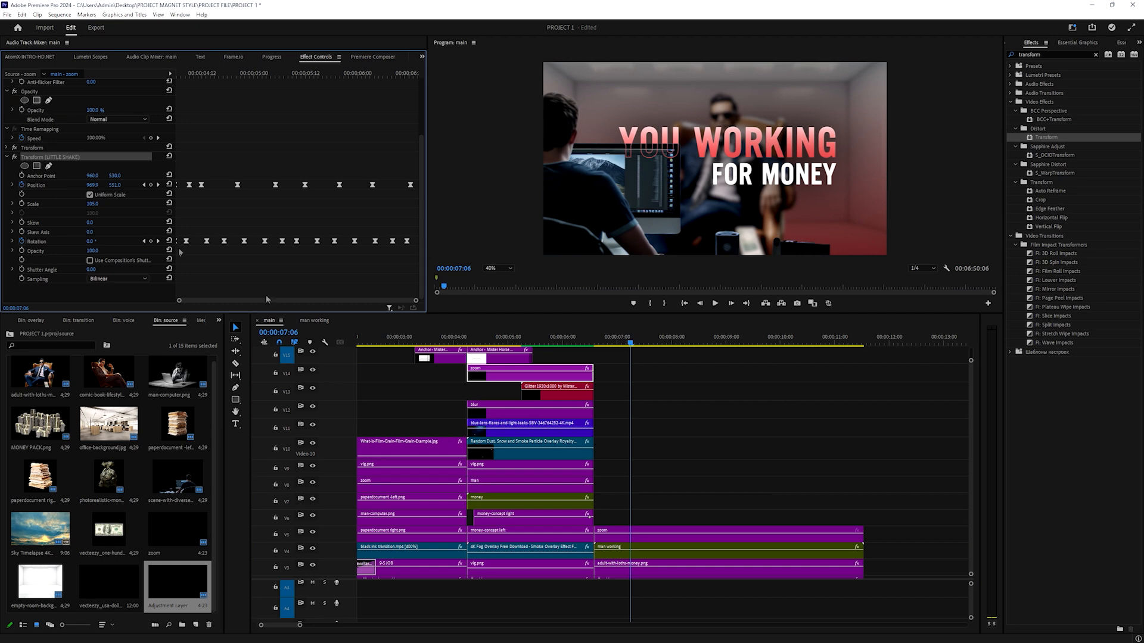
pyautogui.click(645, 536)
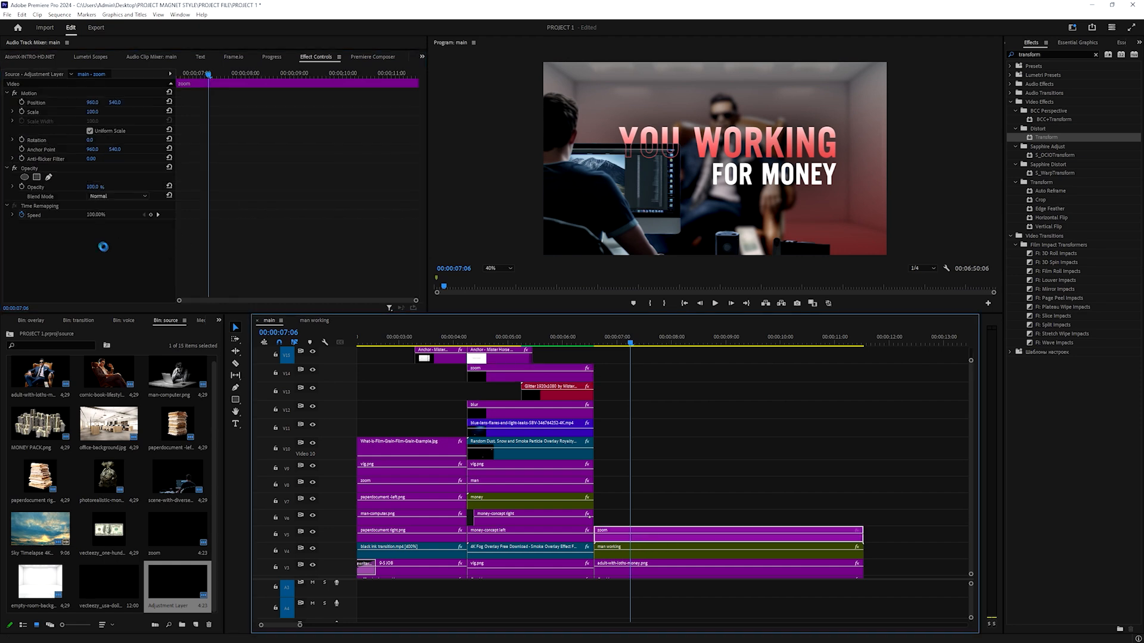
pyautogui.press('space')
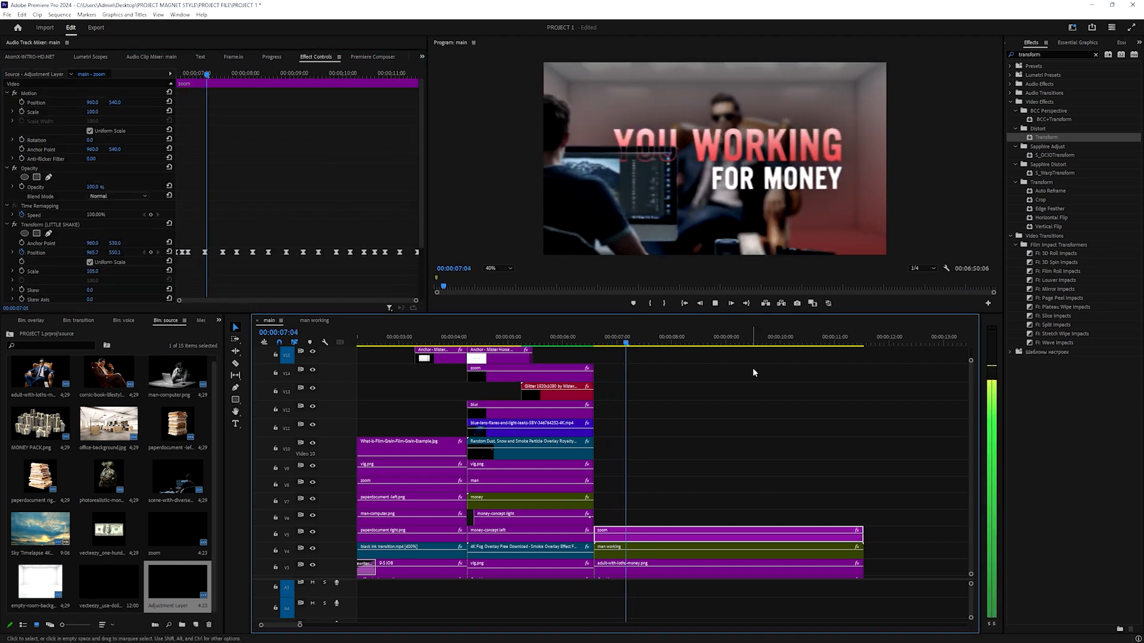
# Nudge the man-working Position keyframes slightly earlier and play back the transition between the two scenes
pyautogui.click(594, 338)
pyautogui.scroll(-3, 246, 231)
pyautogui.click(226, 199)
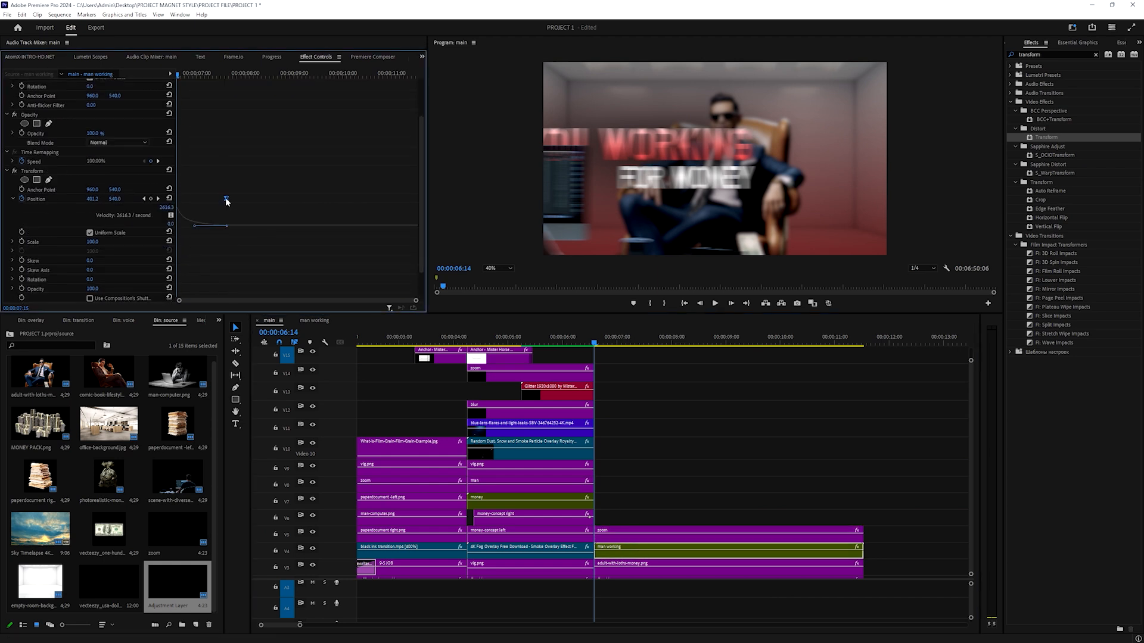
pyautogui.press('space')
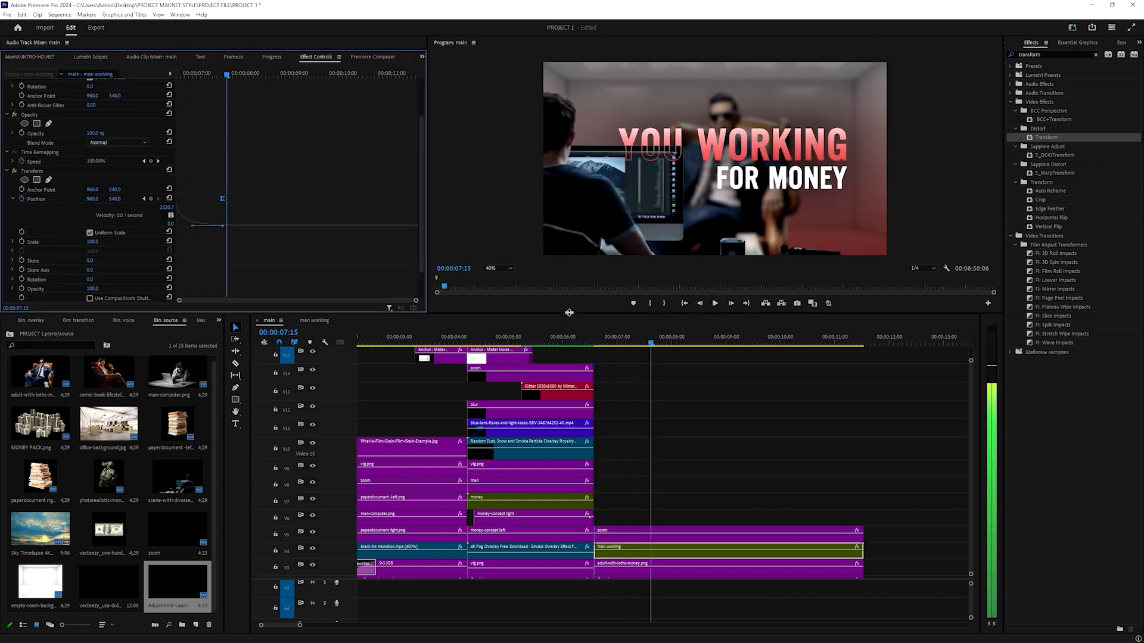
pyautogui.click(574, 343)
pyautogui.press('space')
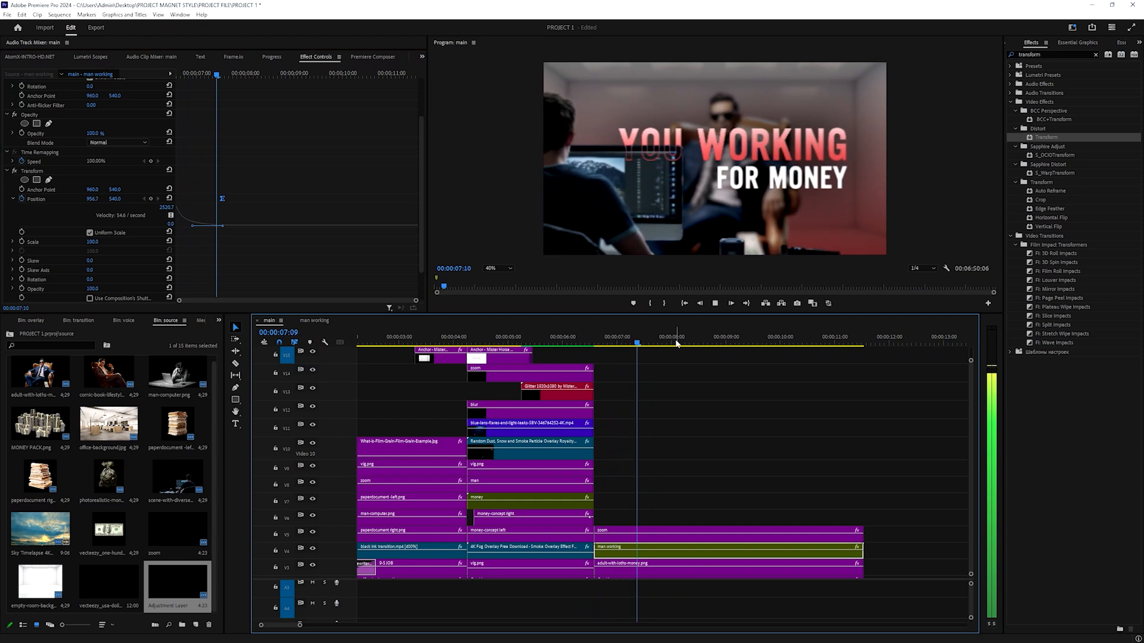
pyautogui.press('space')
# Move the man-working Position keyframes a few more frames earlier and replay the slide-in from the scene's start
pyautogui.moveTo(223, 199); pyautogui.dragTo(216, 199)
pyautogui.click(184, 75)
pyautogui.click(585, 343)
pyautogui.press('space')
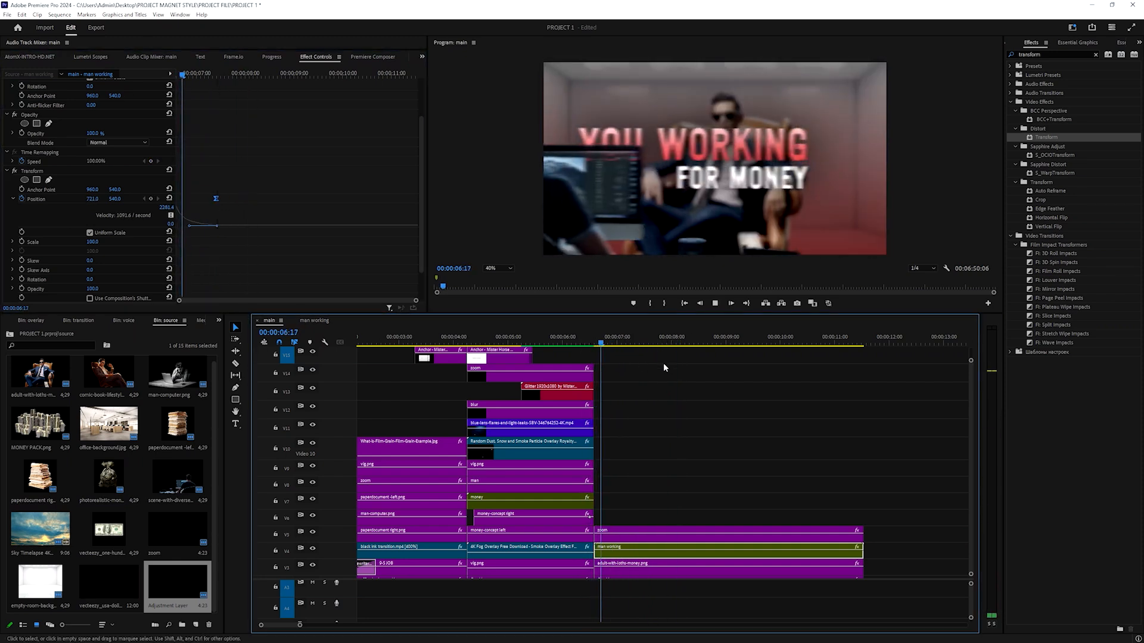
pyautogui.click(668, 343)
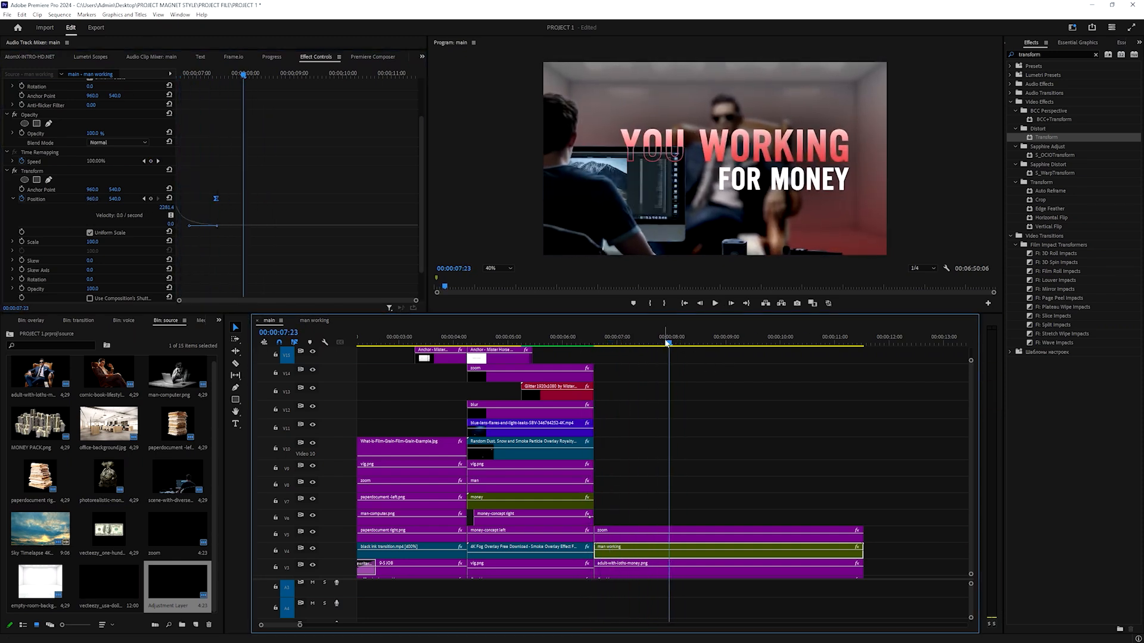
pyautogui.click(593, 343)
pyautogui.scroll(-2, 666, 459)
pyautogui.scroll(2, 666, 458)
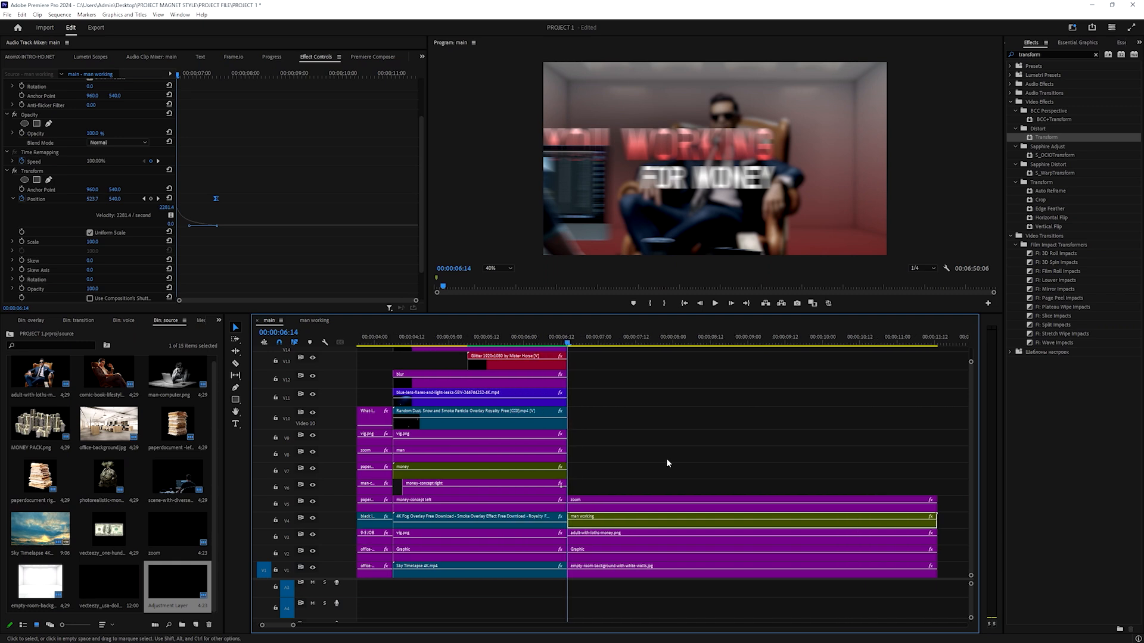
pyautogui.press('space')
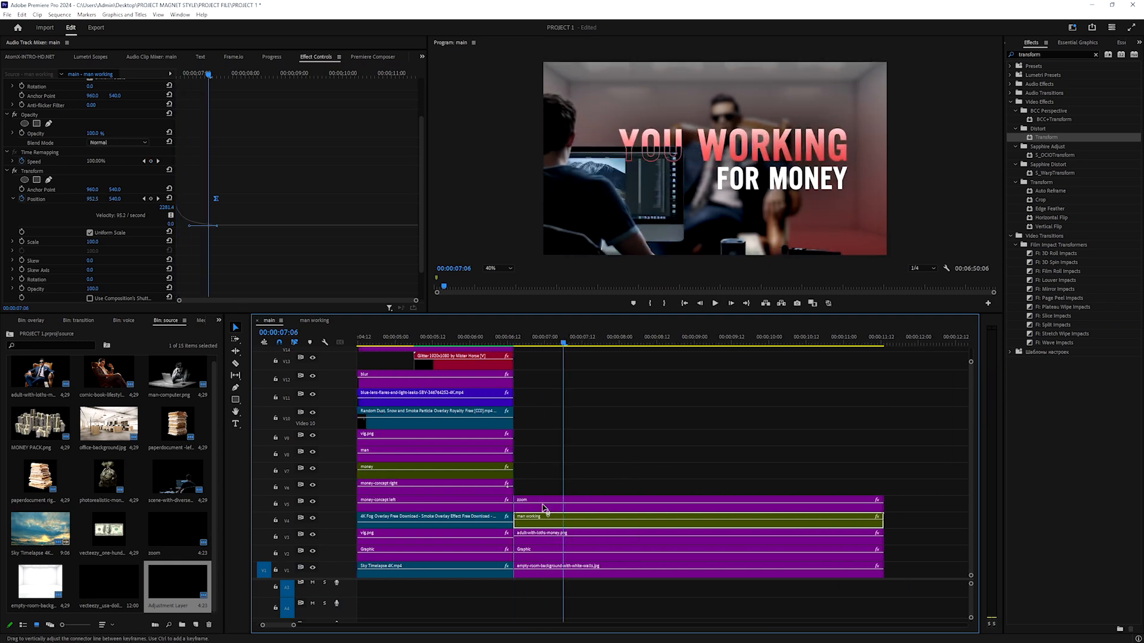
# In the man working sequence, add the FI: Typewriter Impacts transition to the start of FOR MONEY and both YOU WORKING titles, and preview
pyautogui.click(320, 322)
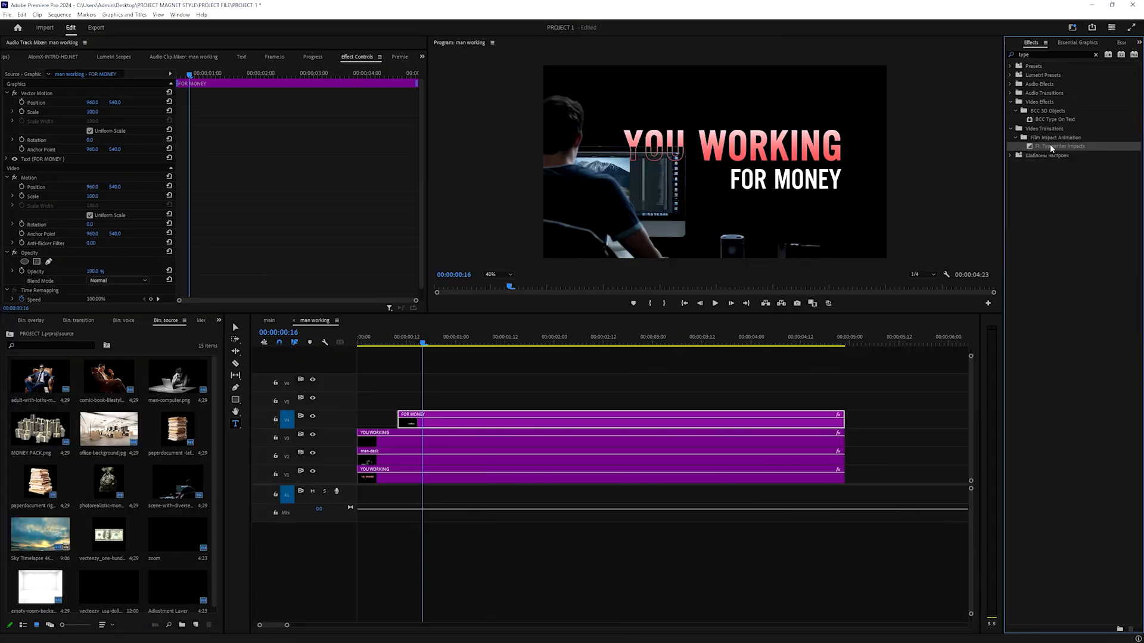
pyautogui.moveTo(1051, 148); pyautogui.dragTo(405, 422)
pyautogui.moveTo(406, 350); pyautogui.dragTo(356, 382)
pyautogui.click(382, 441)
pyautogui.moveTo(1059, 146); pyautogui.dragTo(363, 441)
pyautogui.press('space')
pyautogui.click(400, 470)
pyautogui.moveTo(1047, 150); pyautogui.dragTo(363, 470)
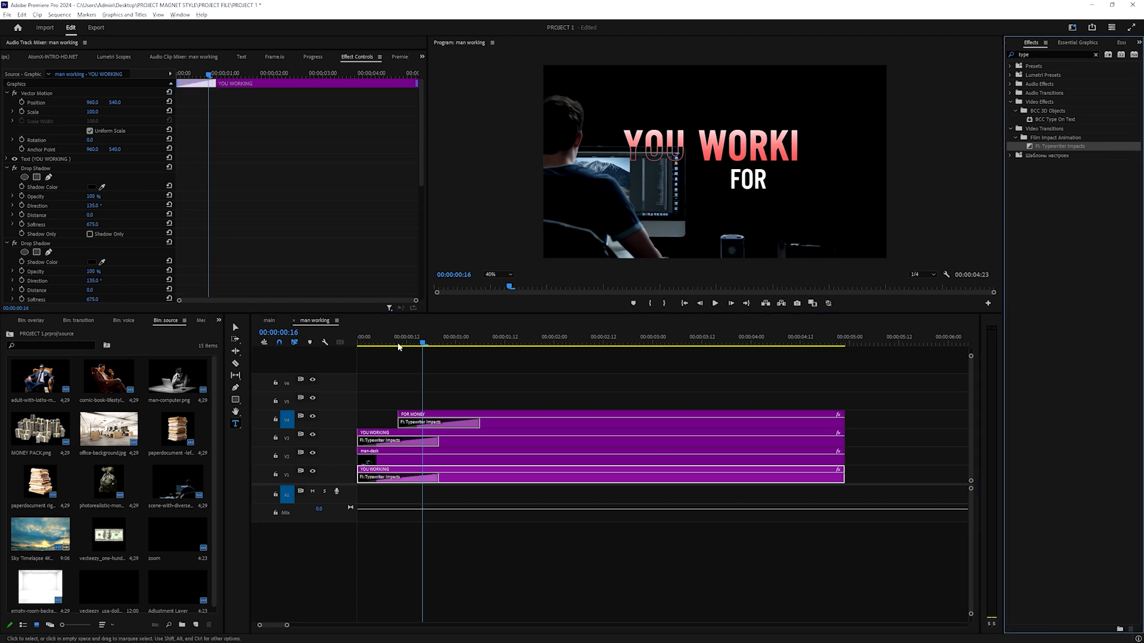
pyautogui.moveTo(397, 344); pyautogui.dragTo(328, 352)
pyautogui.press('space')
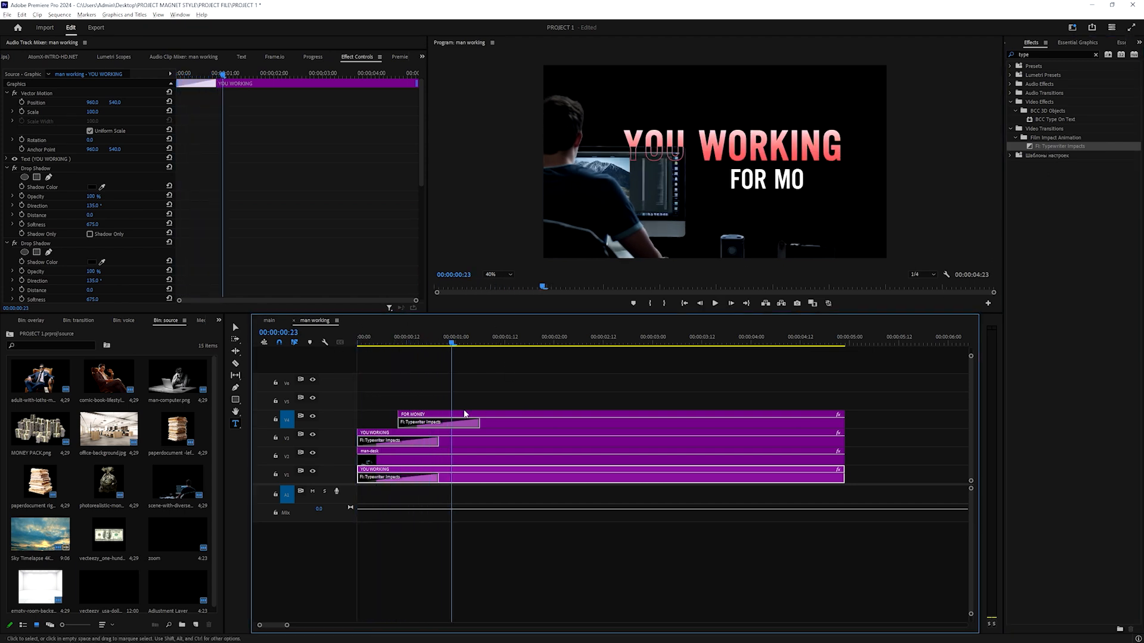
# Move the FOR MONEY title clip to start at 00:00:00:18 and play back the typing order of the titles
pyautogui.moveTo(463, 414); pyautogui.dragTo(497, 417)
pyautogui.moveTo(493, 340); pyautogui.dragTo(334, 360)
pyautogui.press('space')
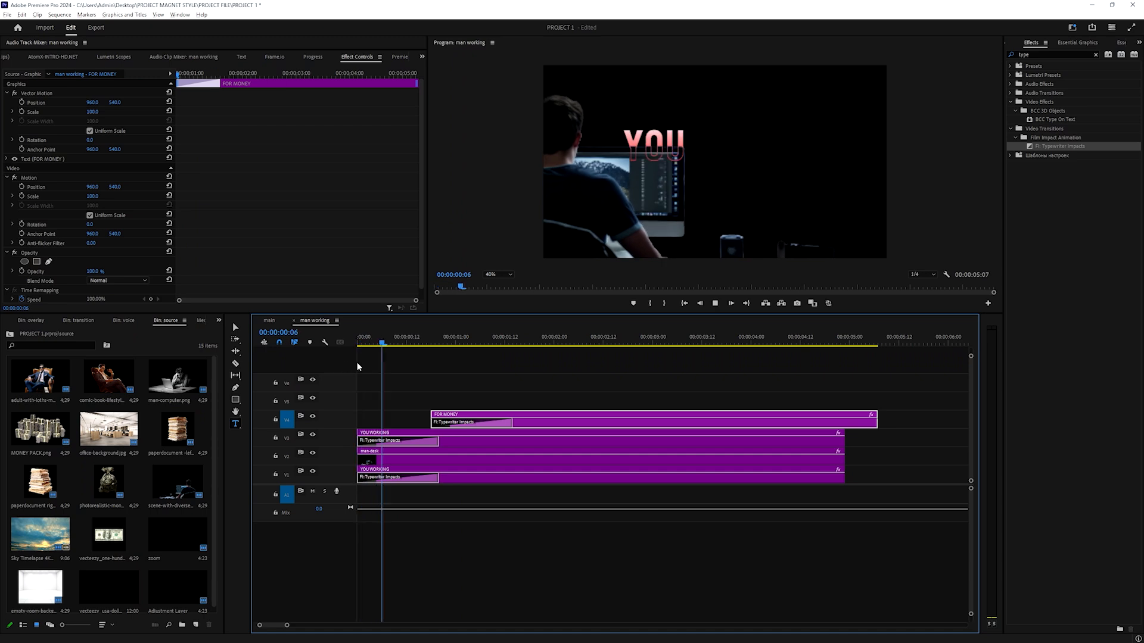
pyautogui.click(448, 343)
pyautogui.moveTo(448, 343); pyautogui.dragTo(361, 344)
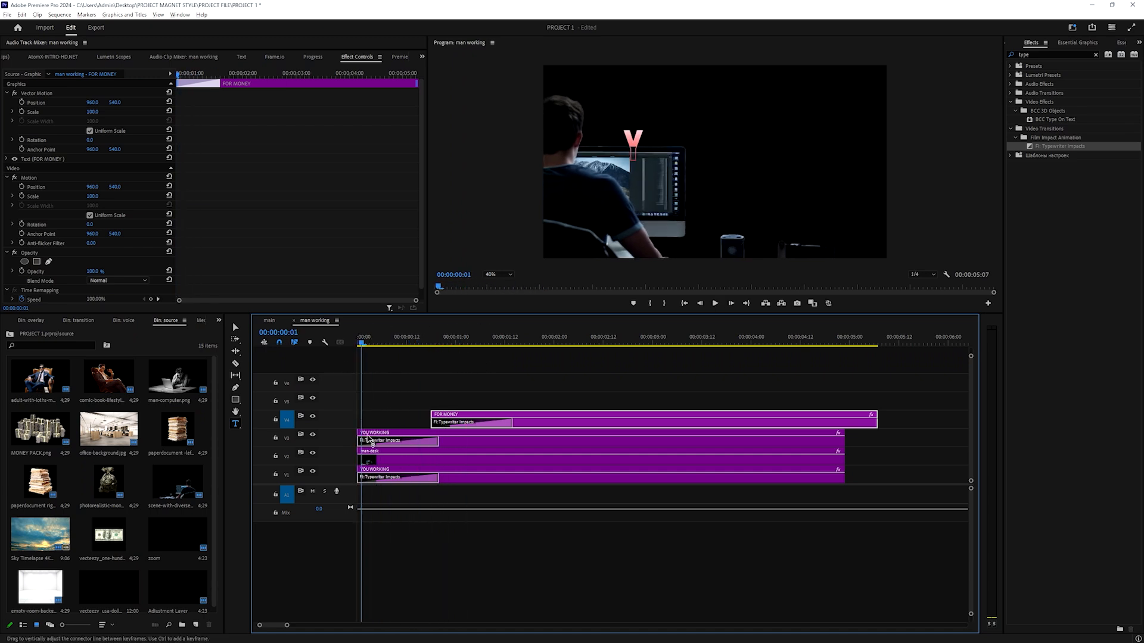
# Play the typewriter titles within the main sequence from just before the man-working scene
pyautogui.click(280, 323)
pyautogui.click(448, 345)
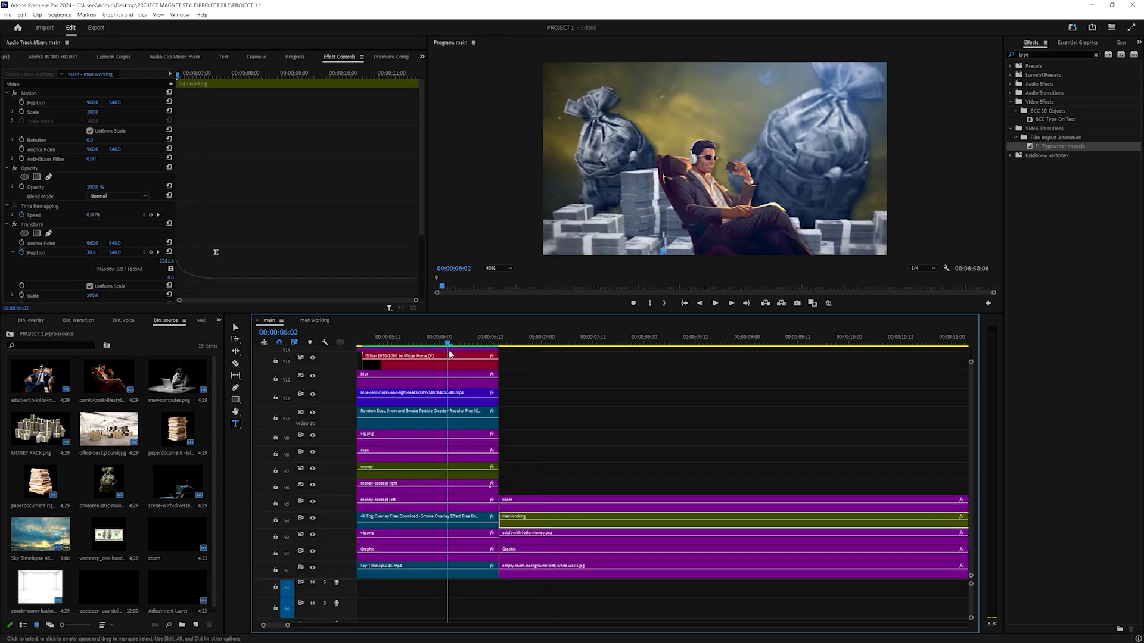
pyautogui.press('space')
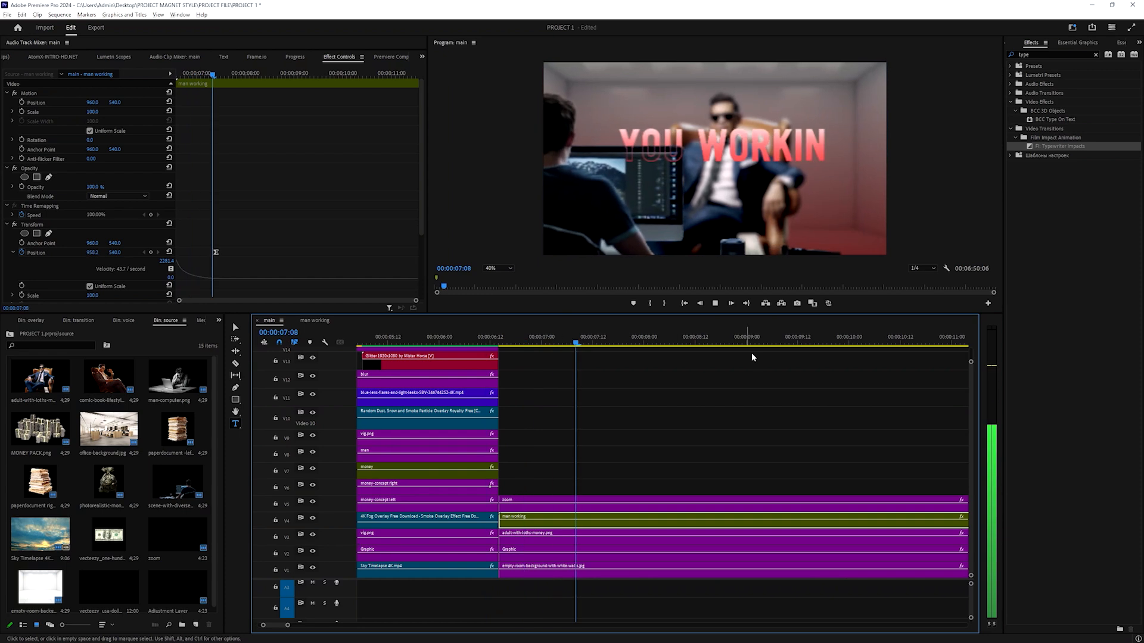
pyautogui.press('space')
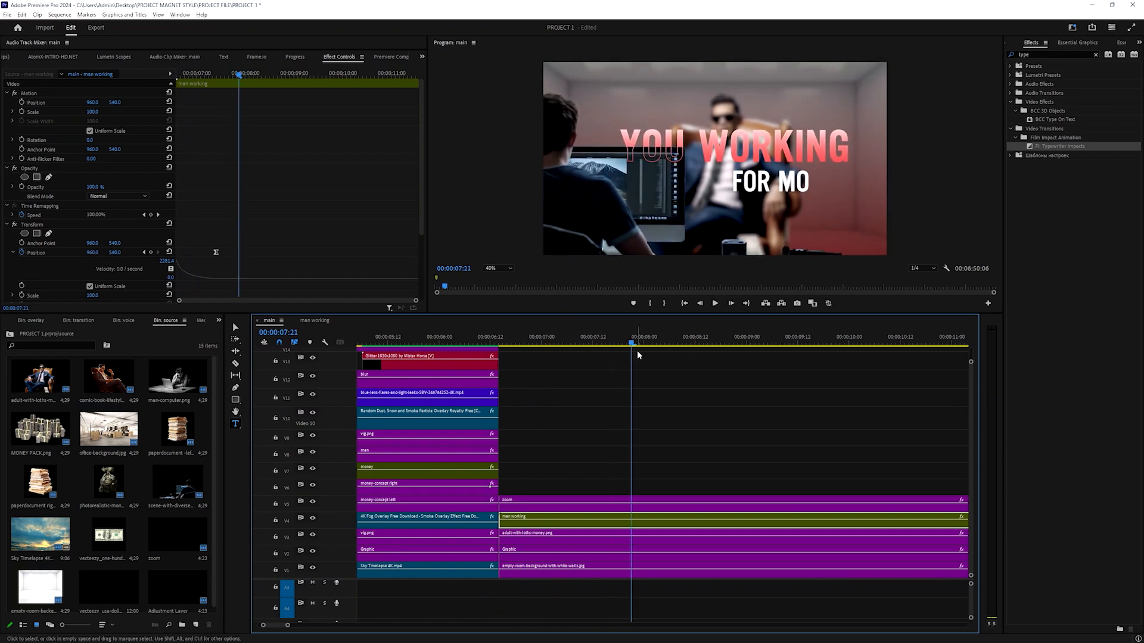
# In the man working sequence, set the typewriter transition on the upper YOU WORKING title to 15 frames
pyautogui.click(315, 321)
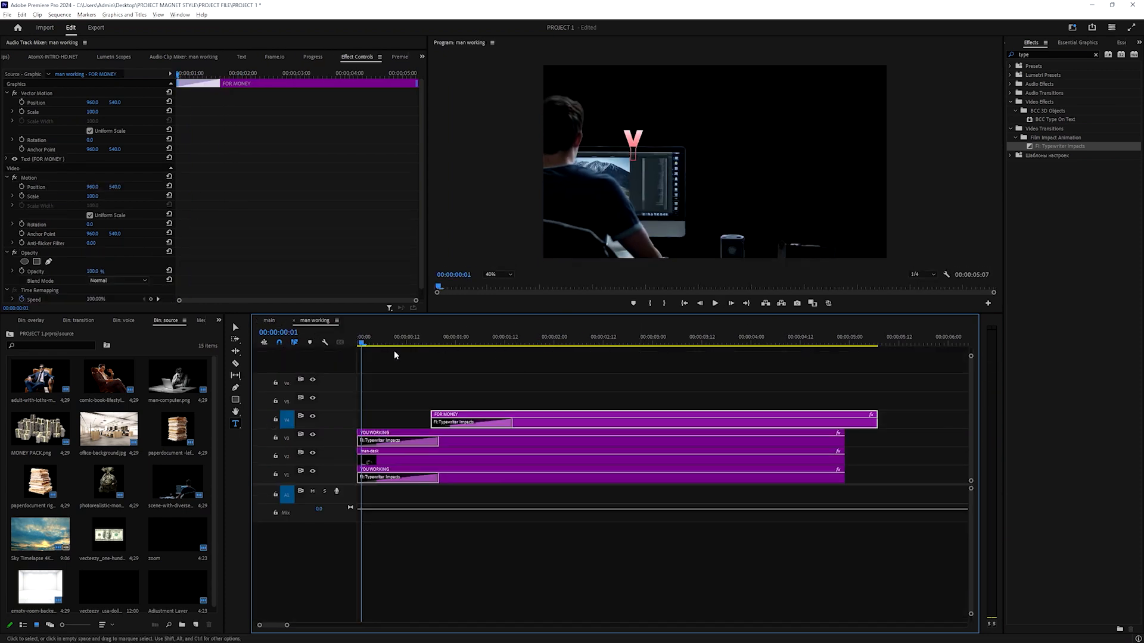
pyautogui.press('space')
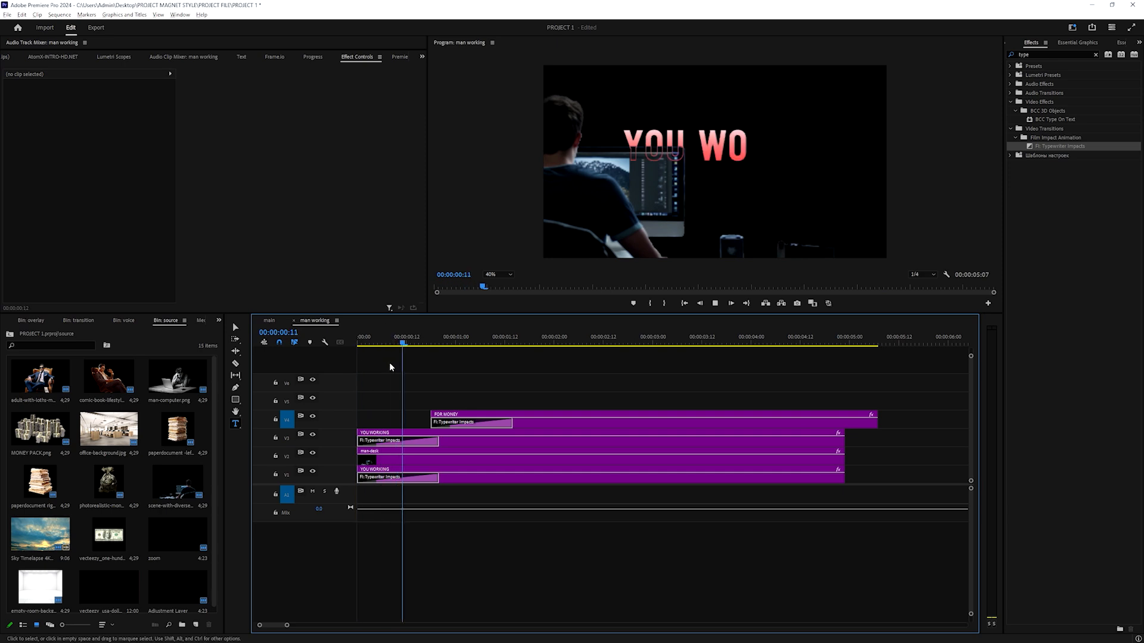
pyautogui.doubleClick(398, 444)
pyautogui.write('15')
pyautogui.press('Return')
# Set the typewriter transitions on the lower YOU WORKING title and the FOR MONEY title to 15 frames
pyautogui.doubleClick(384, 477)
pyautogui.doubleClick(385, 478)
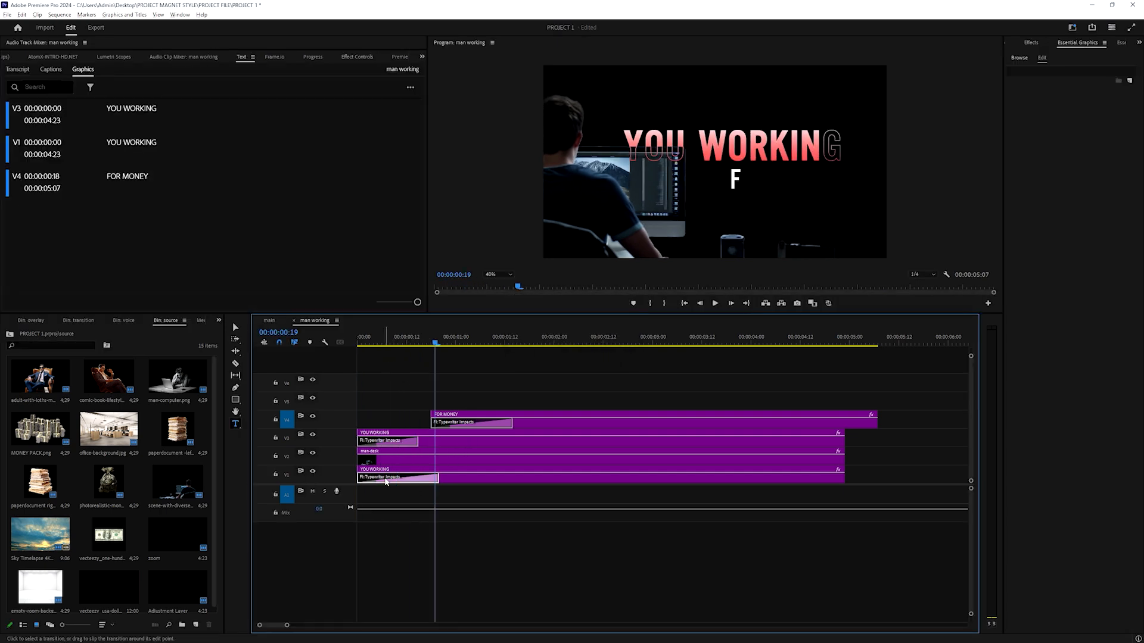
pyautogui.write('15')
pyautogui.press('Return')
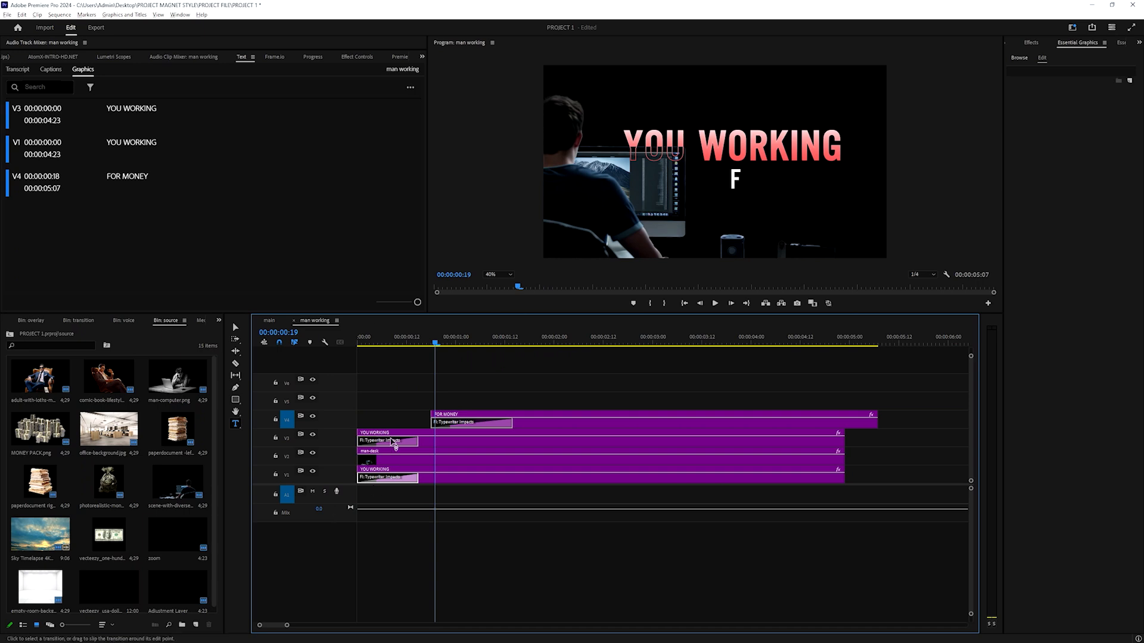
pyautogui.doubleClick(455, 424)
pyautogui.write('15')
pyautogui.press('Return')
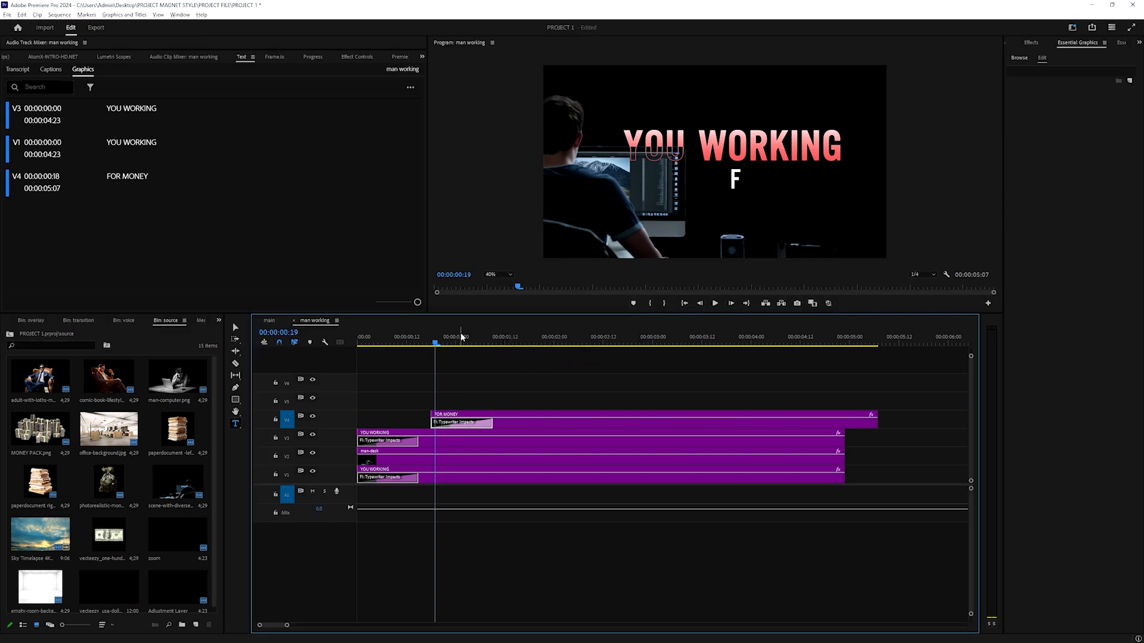
# Play back the shortened title typing in the man working sequence and within the main sequence
pyautogui.moveTo(461, 336); pyautogui.dragTo(359, 365)
pyautogui.press('space')
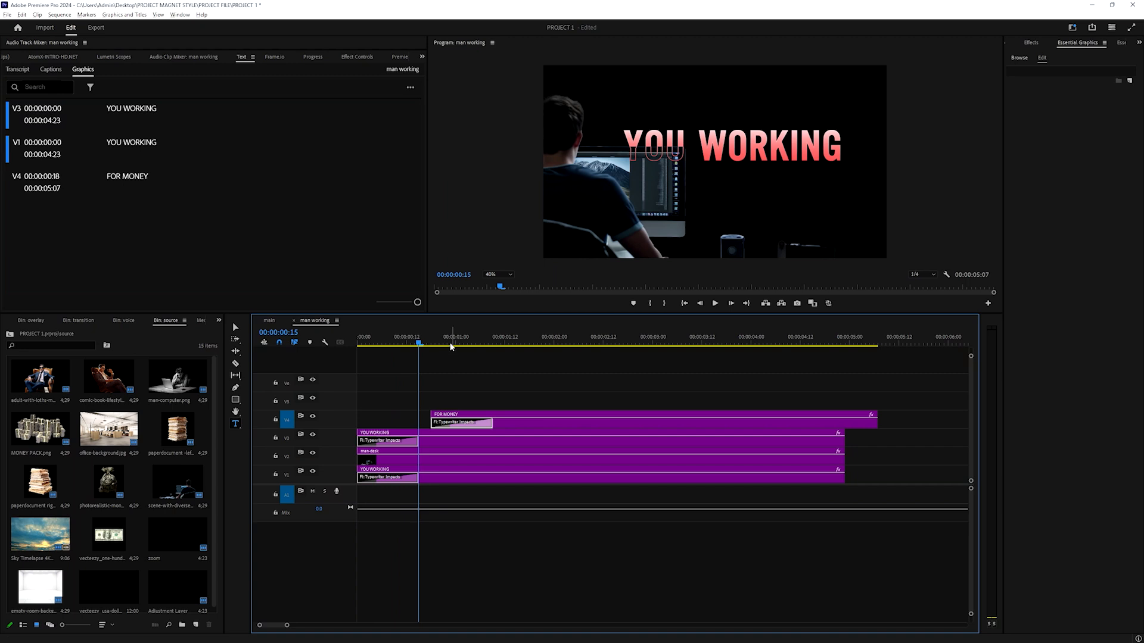
pyautogui.moveTo(451, 347); pyautogui.dragTo(353, 342)
pyautogui.click(266, 322)
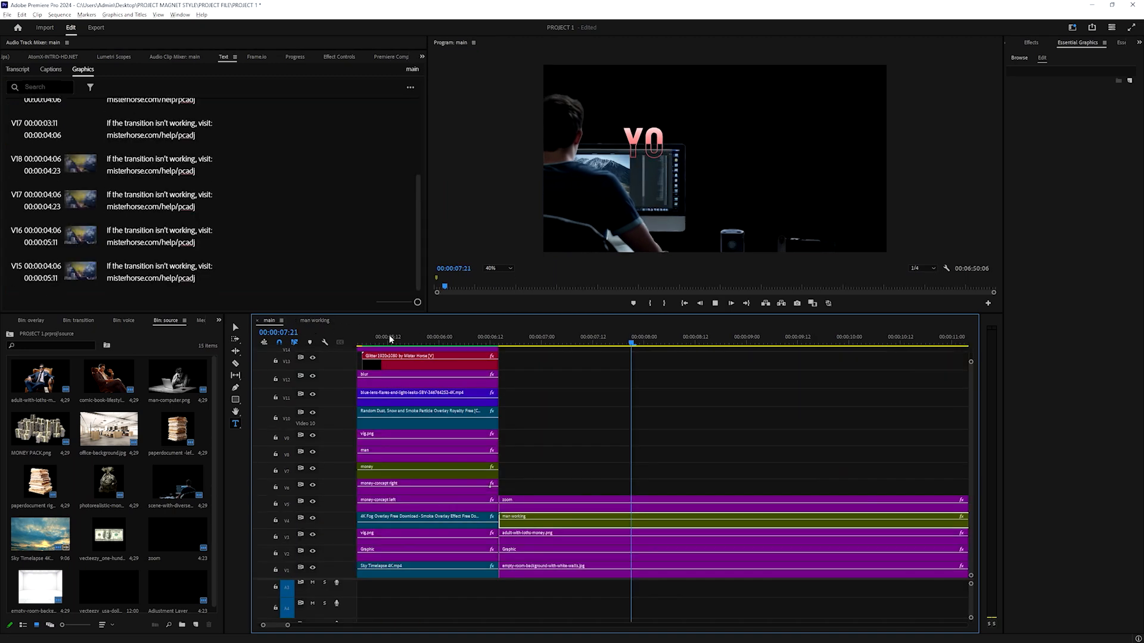
pyautogui.moveTo(659, 340); pyautogui.dragTo(447, 373)
pyautogui.press('space')
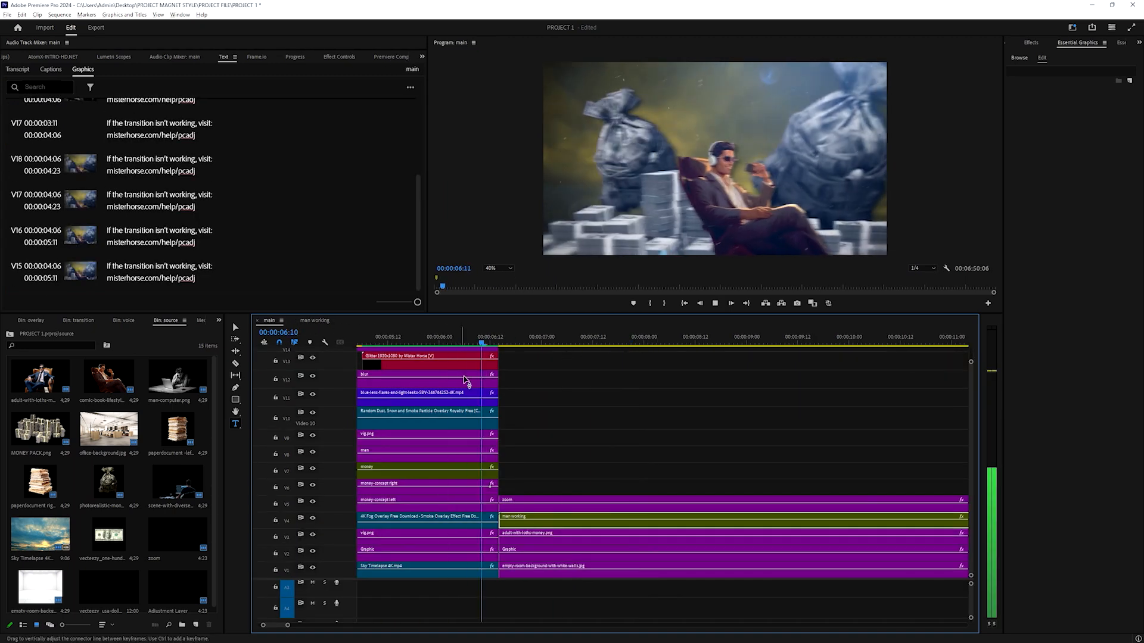
pyautogui.press('space')
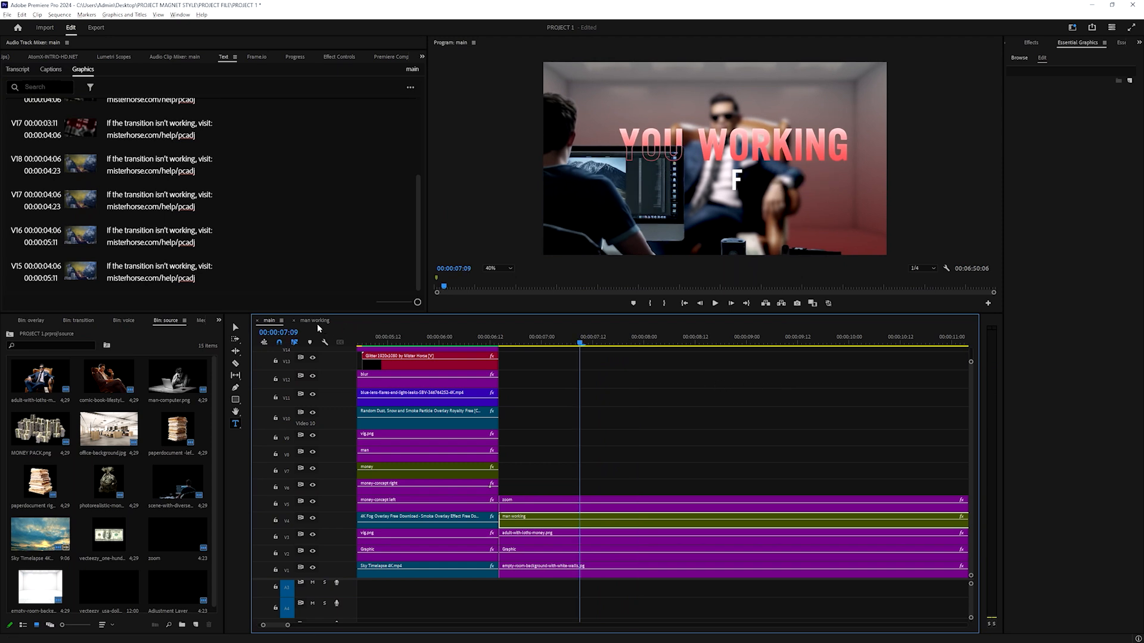
# In the man working sequence, move the FOR MONEY title to start at 00:00:00:13 and set its typewriter transition to 12 frames
pyautogui.click(316, 323)
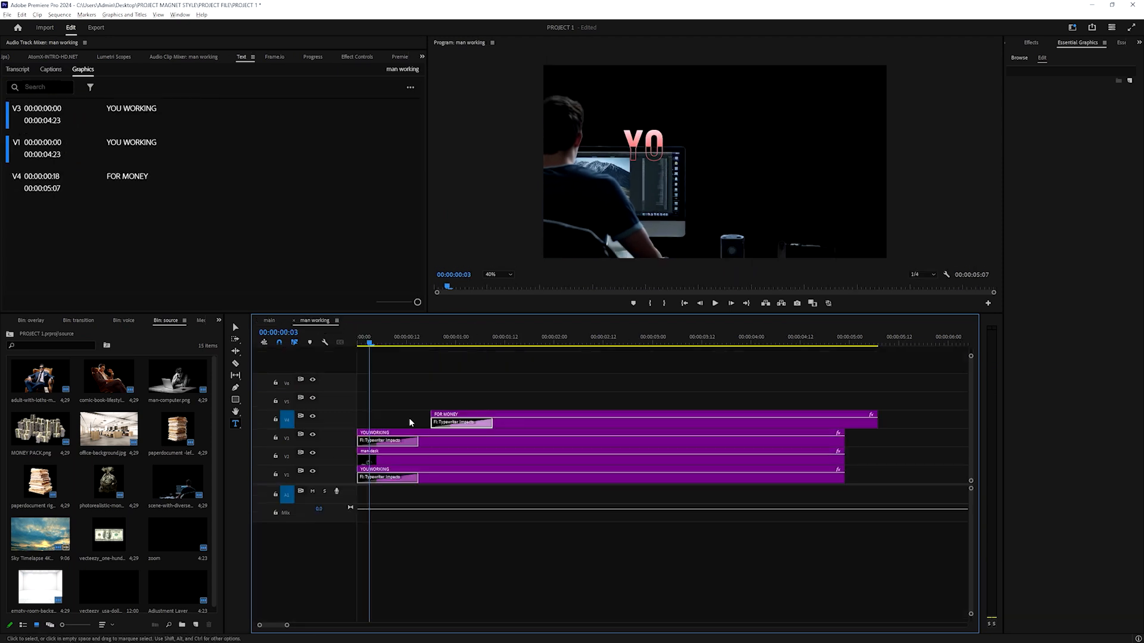
pyautogui.moveTo(372, 346); pyautogui.dragTo(418, 345)
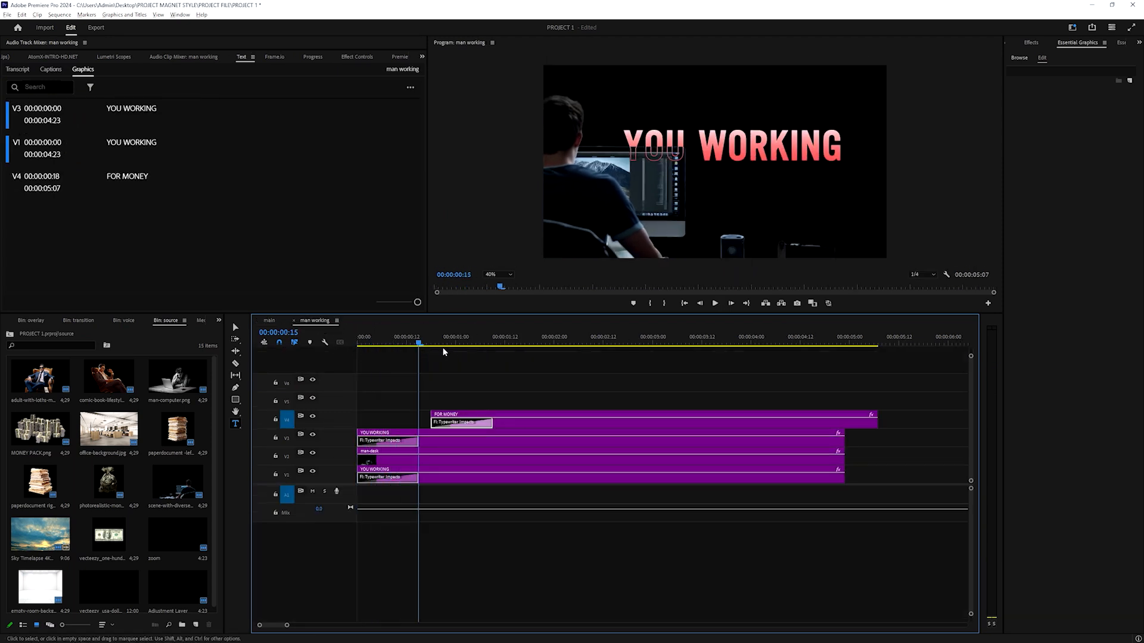
pyautogui.moveTo(486, 415); pyautogui.dragTo(465, 416)
pyautogui.click(460, 344)
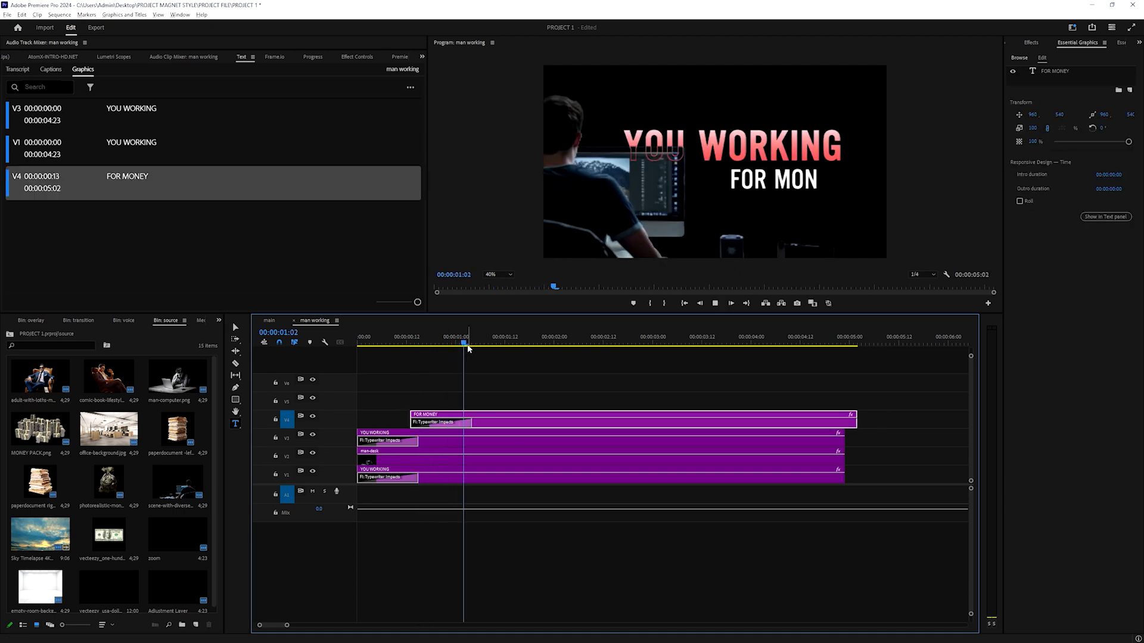
pyautogui.moveTo(463, 349); pyautogui.dragTo(423, 346)
pyautogui.doubleClick(431, 423)
pyautogui.write('12')
pyautogui.press('Return')
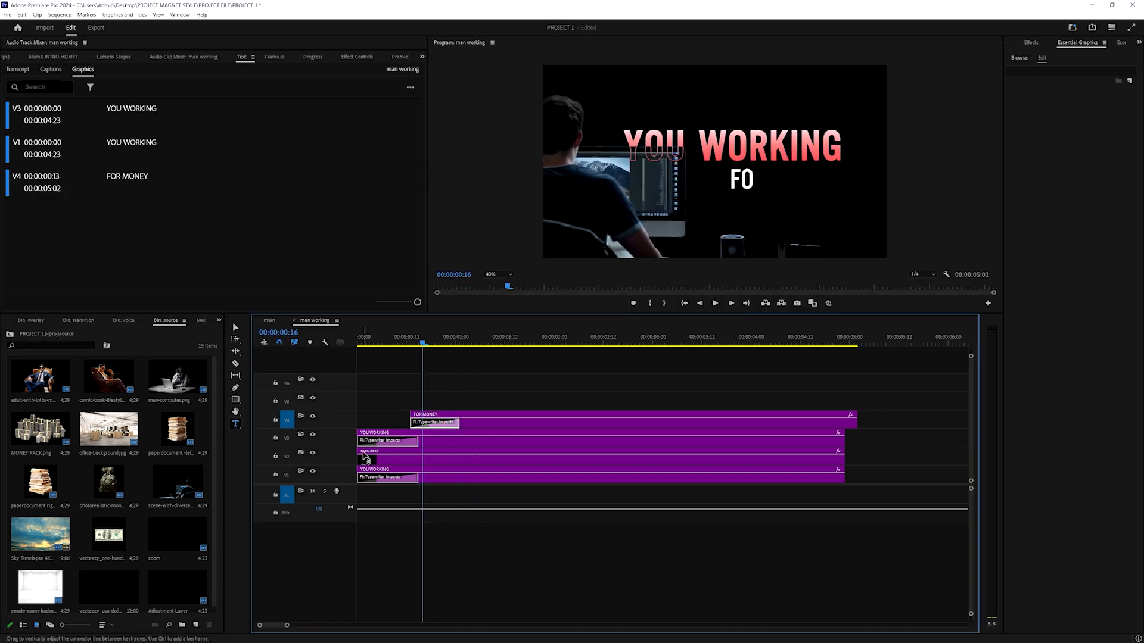
# In the main sequence, add the Gaussian Blur effect to the man working clip, with the playhead at its start
pyautogui.click(292, 321)
pyautogui.click(580, 341)
pyautogui.moveTo(571, 349); pyautogui.dragTo(530, 343)
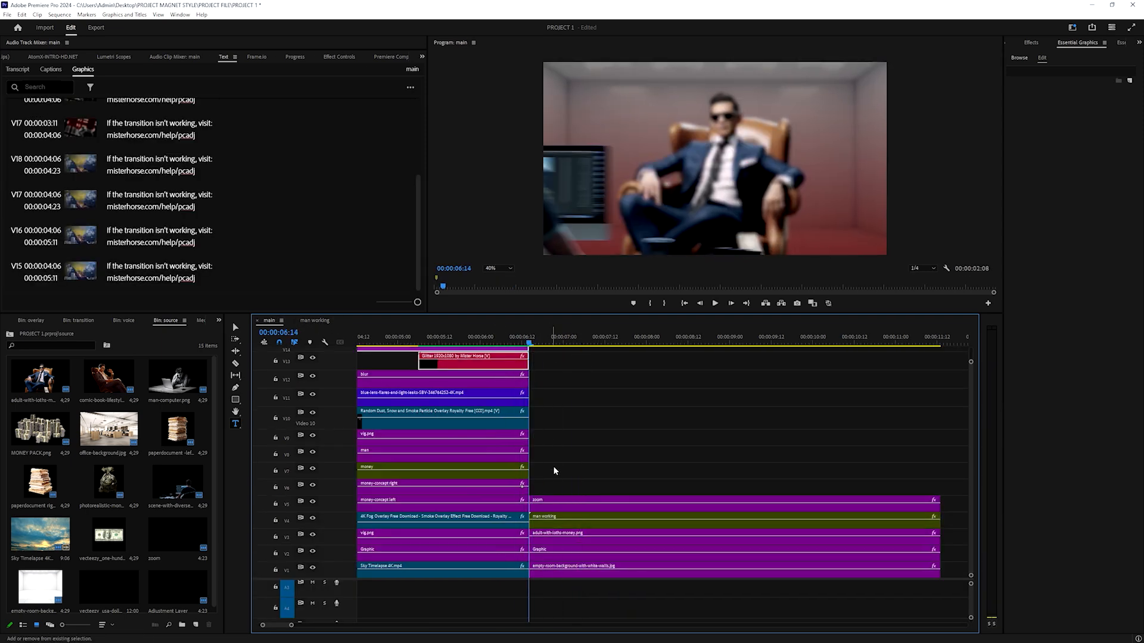
pyautogui.click(556, 518)
pyautogui.hotkey('shift', '5')
pyautogui.scroll(-3, 198, 187)
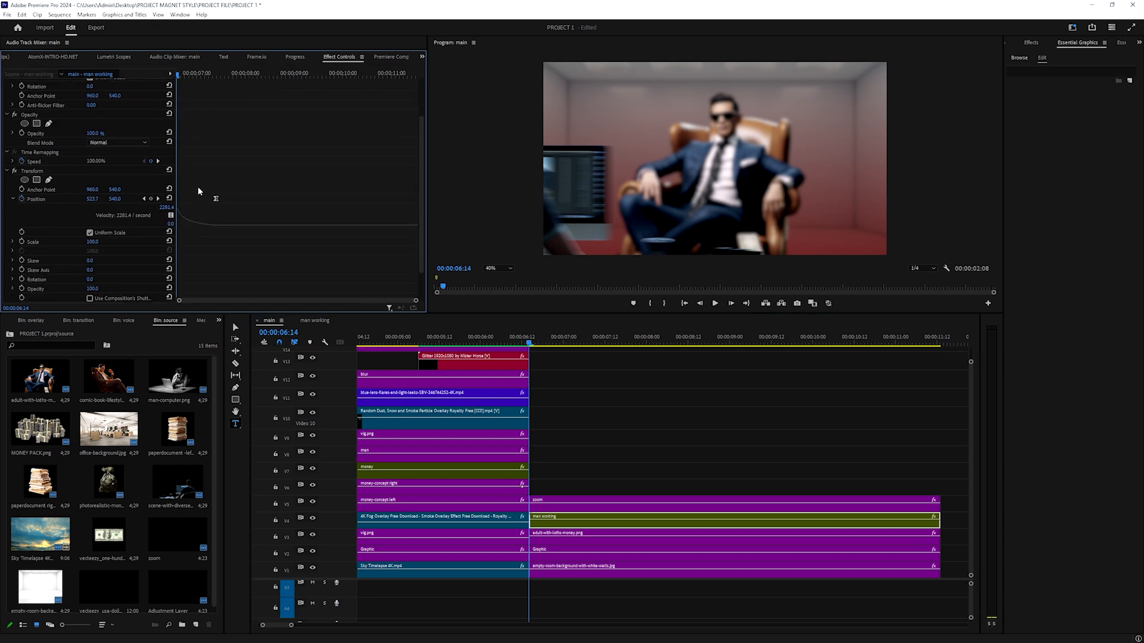
pyautogui.click(6, 172)
pyautogui.click(1031, 43)
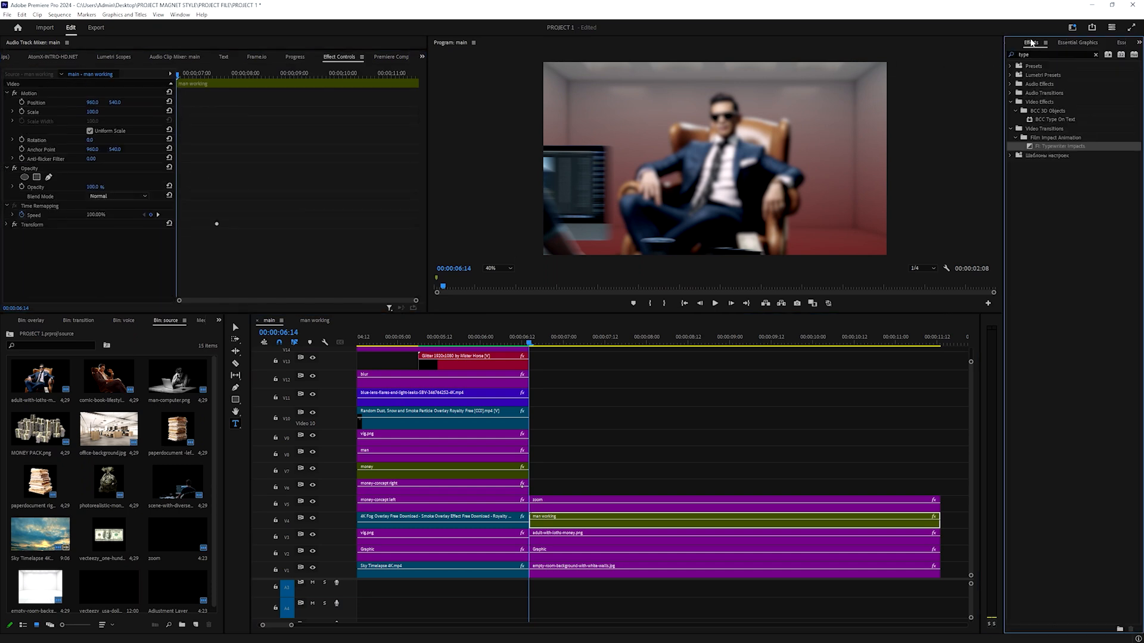
pyautogui.doubleClick(1034, 56)
pyautogui.press('BackSpace')
pyautogui.write('gau')
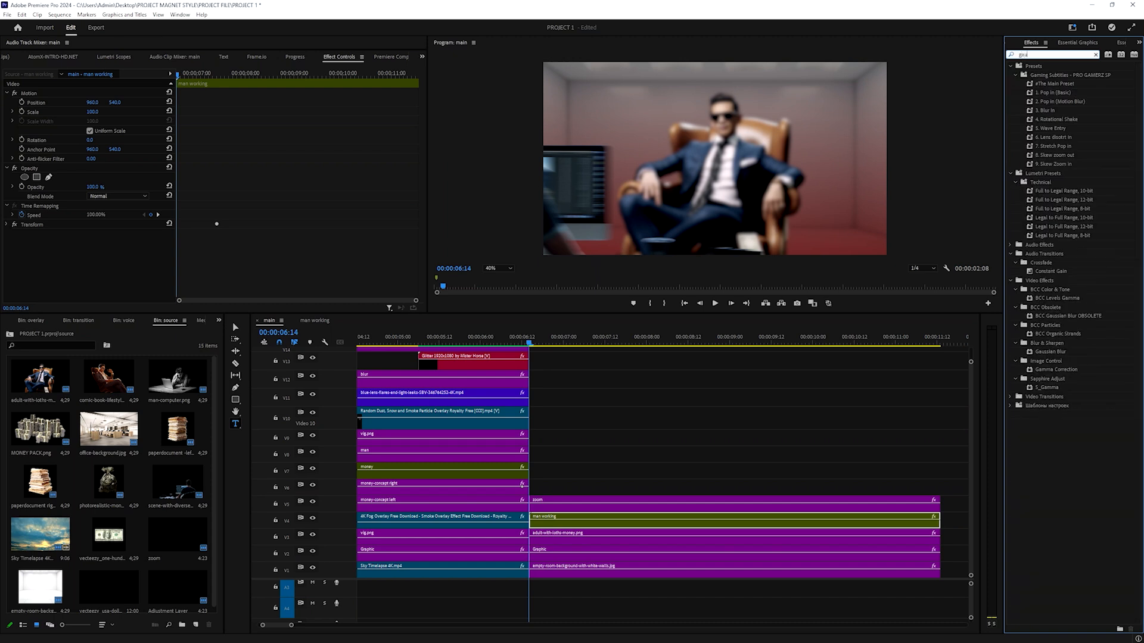
pyautogui.write('s')
pyautogui.moveTo(1050, 137); pyautogui.dragTo(540, 519)
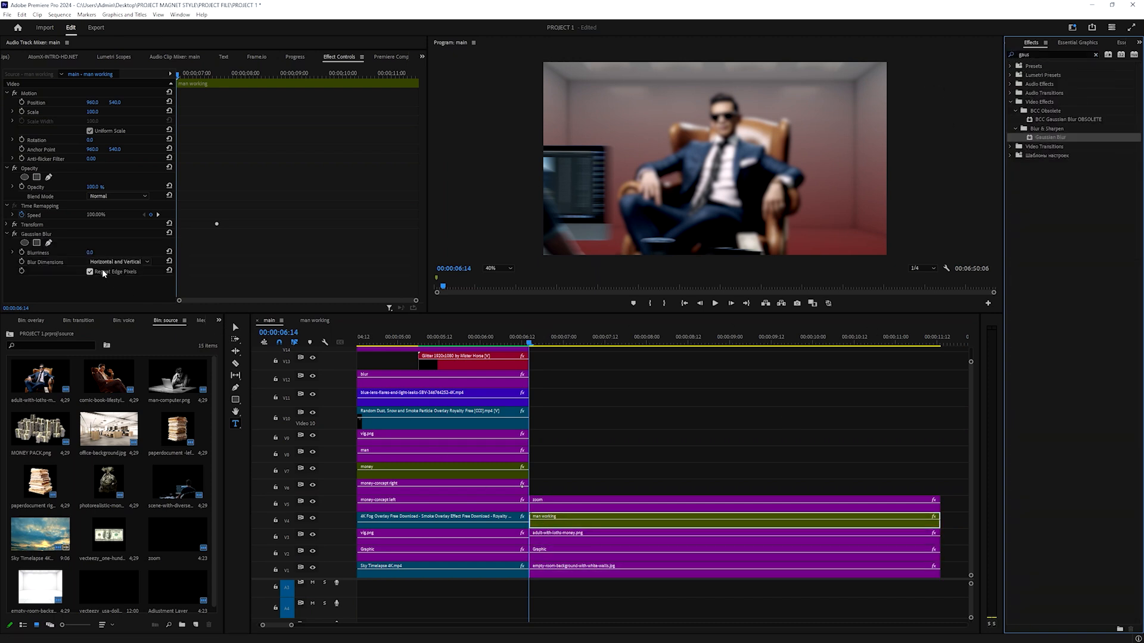
# Keyframe the man working clip's Blurriness from 15 at 00:00:06:14 to 0 at about 00:00:07:09 and preview it
pyautogui.click(22, 252)
pyautogui.press('space')
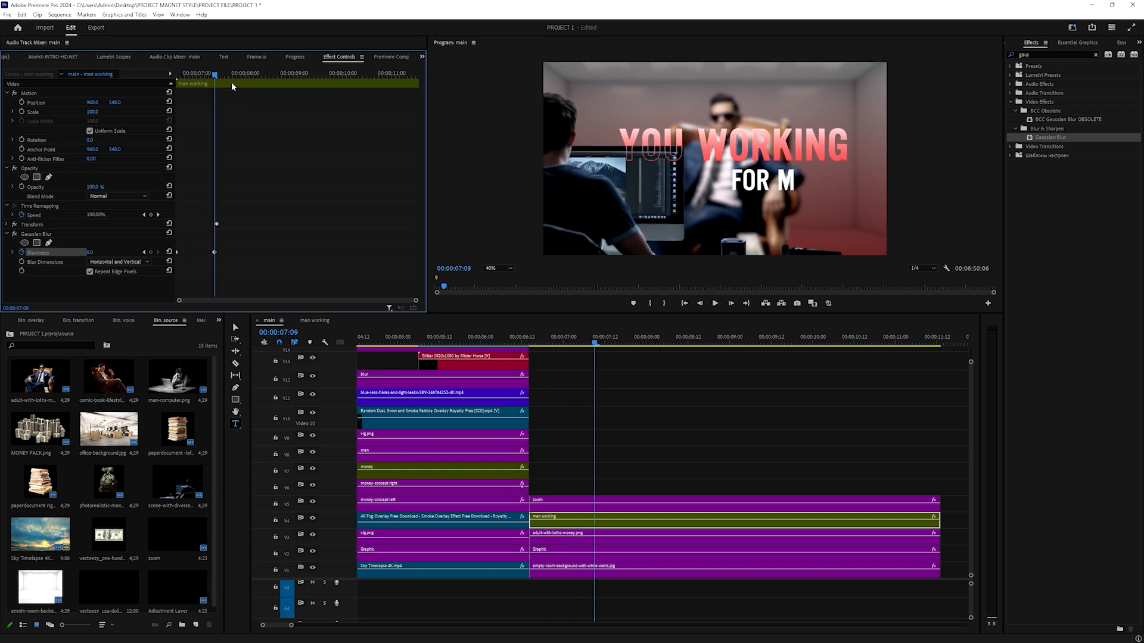
pyautogui.moveTo(215, 75); pyautogui.dragTo(162, 89)
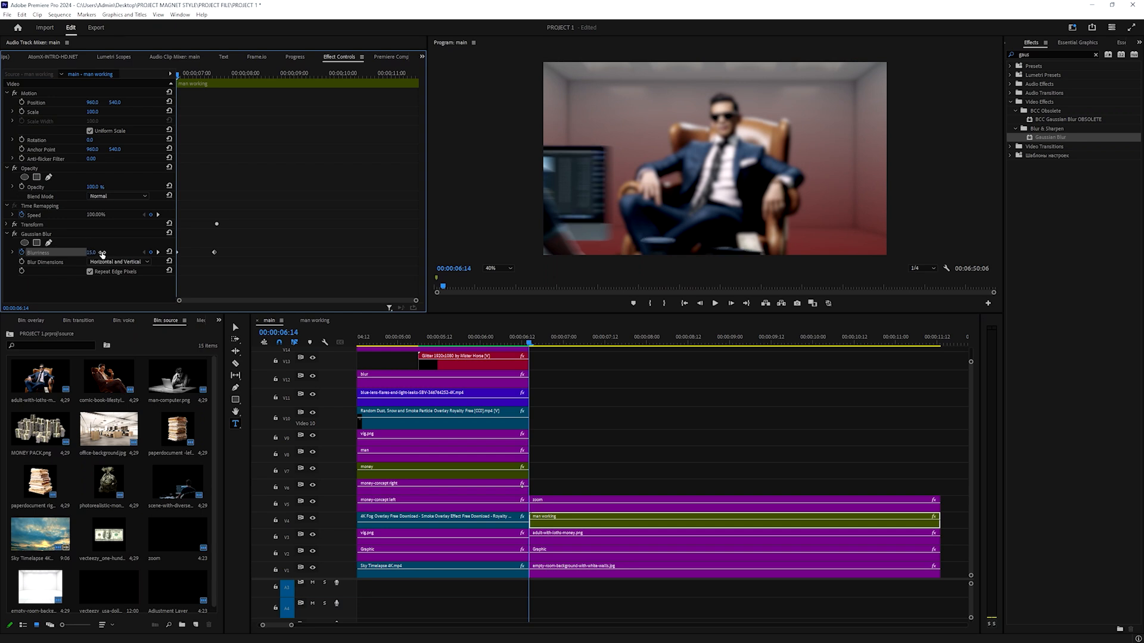
pyautogui.press('space')
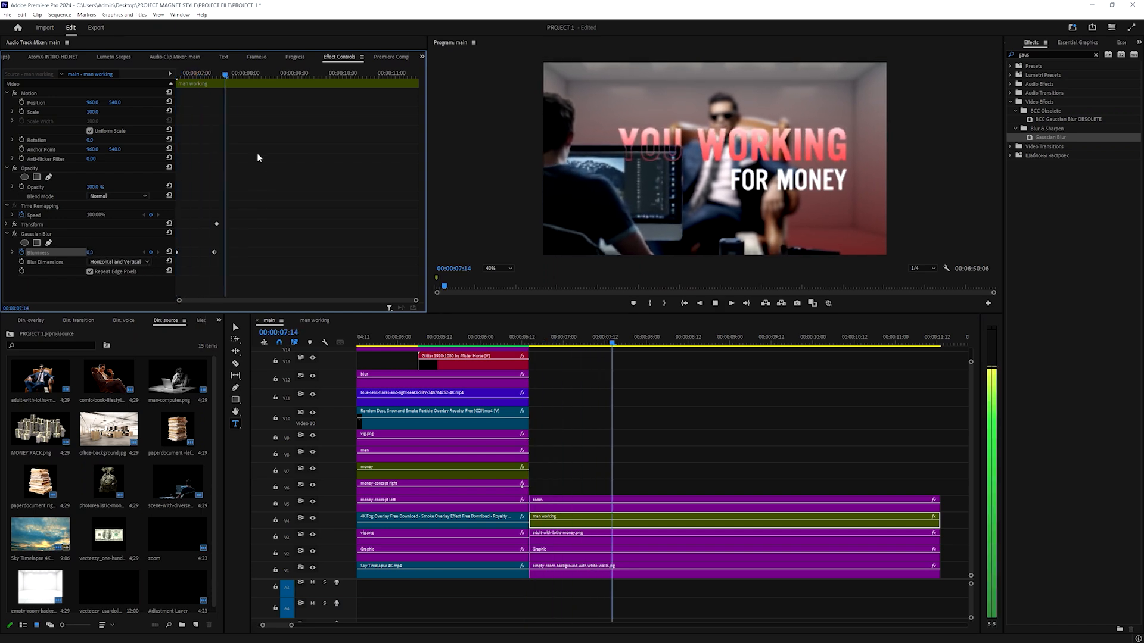
# Add a second Transform effect to the zoom adjustment layer and set its Position keyframe at 00:00:07:21
pyautogui.click(614, 501)
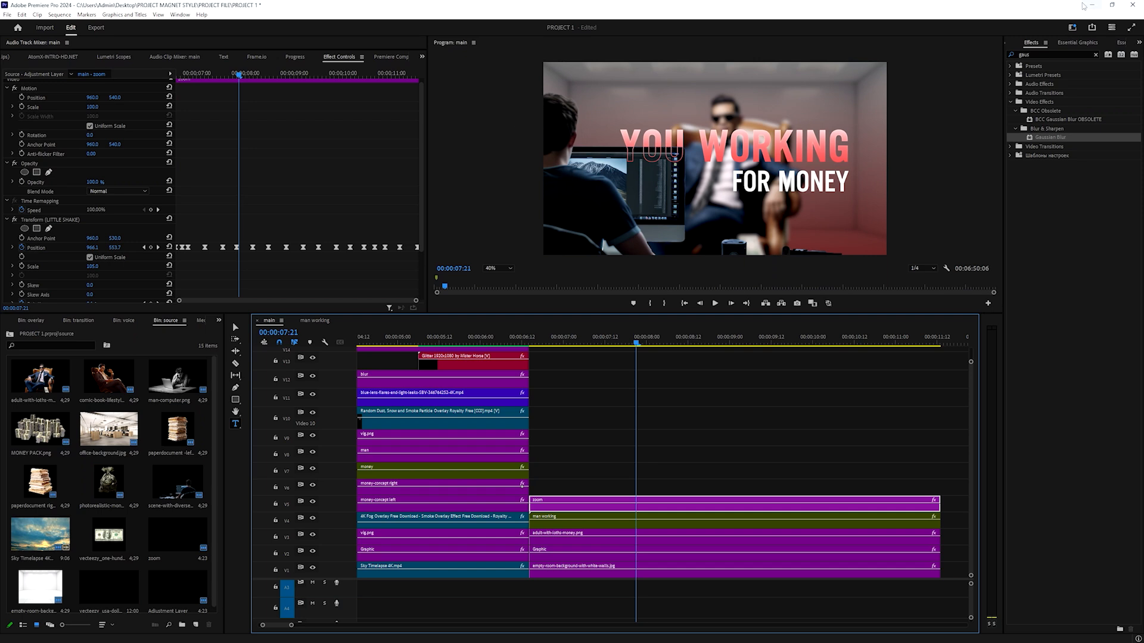
pyautogui.click(1049, 52)
pyautogui.write('transform')
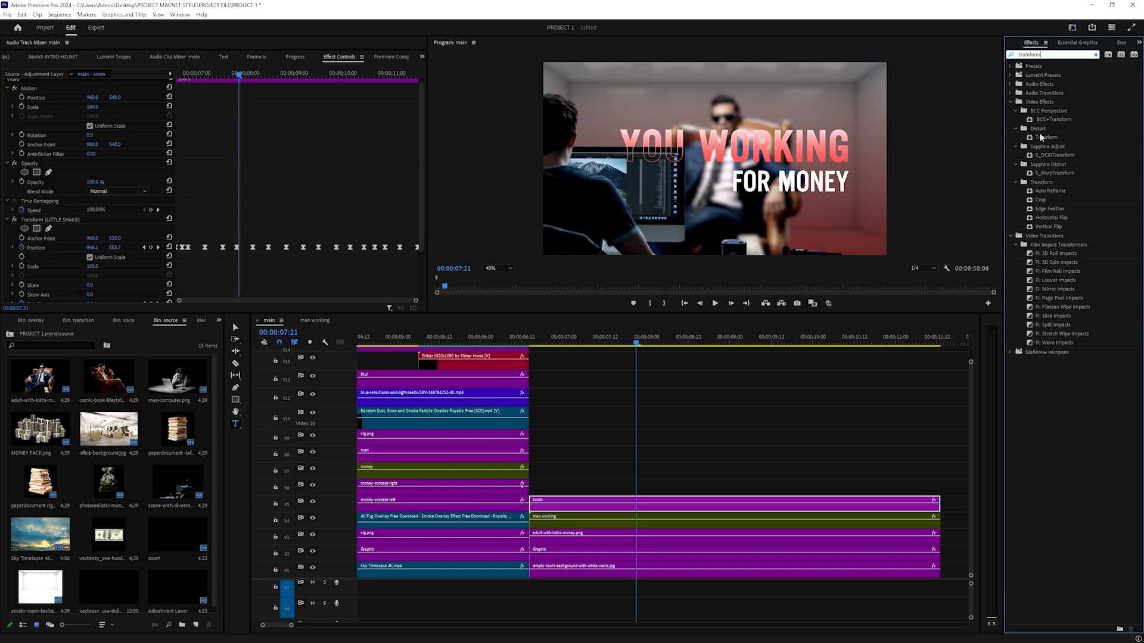
pyautogui.moveTo(1041, 137); pyautogui.dragTo(539, 510)
pyautogui.scroll(-4, 5, 197)
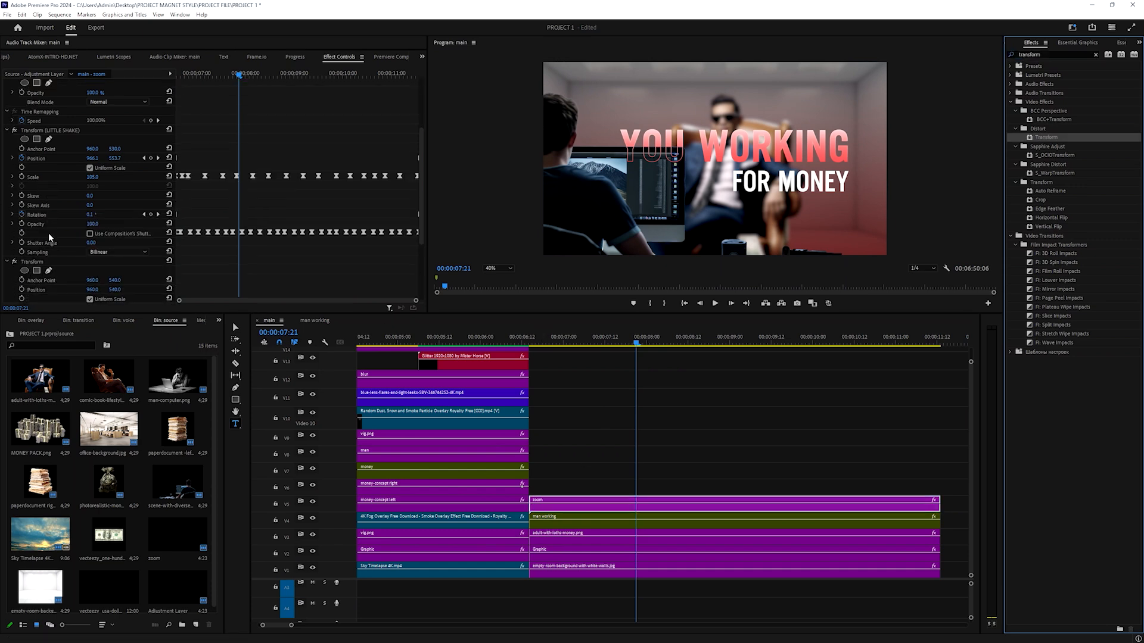
pyautogui.click(6, 112)
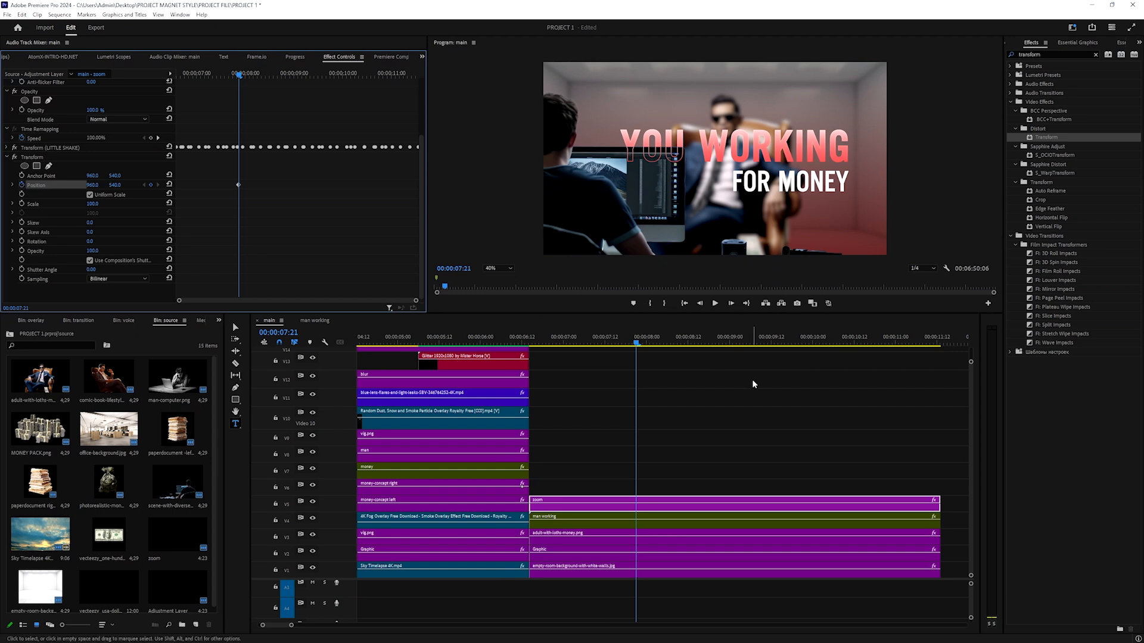
# Try moving the zoom layer's new Position keyframe about half a second earlier and play back the scene
pyautogui.click(582, 343)
pyautogui.press('space')
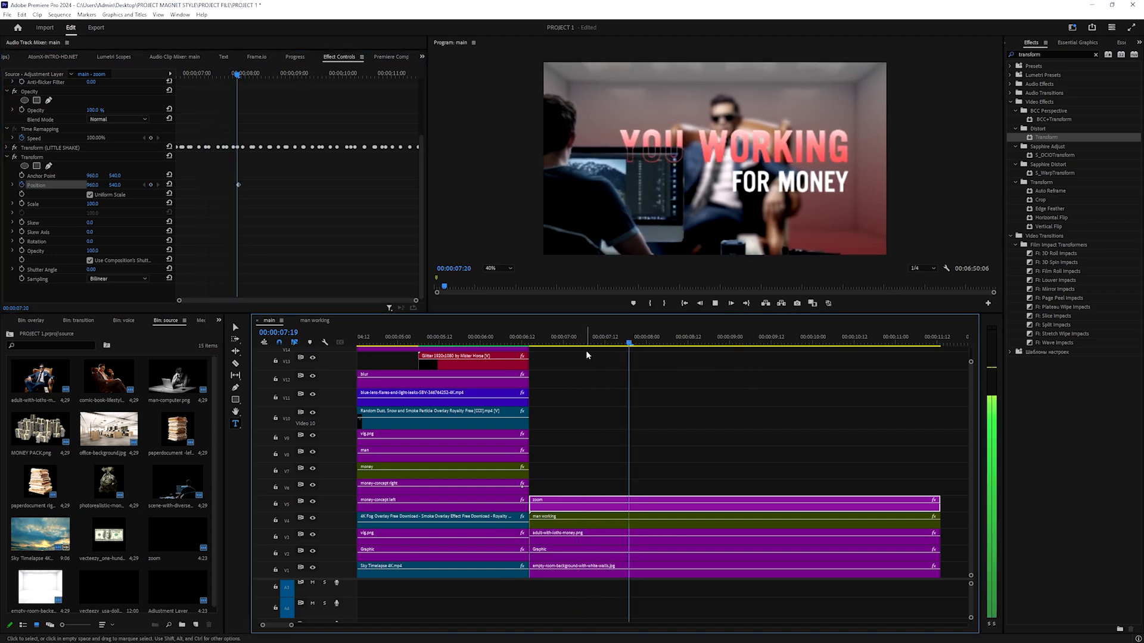
pyautogui.moveTo(236, 183); pyautogui.dragTo(212, 180)
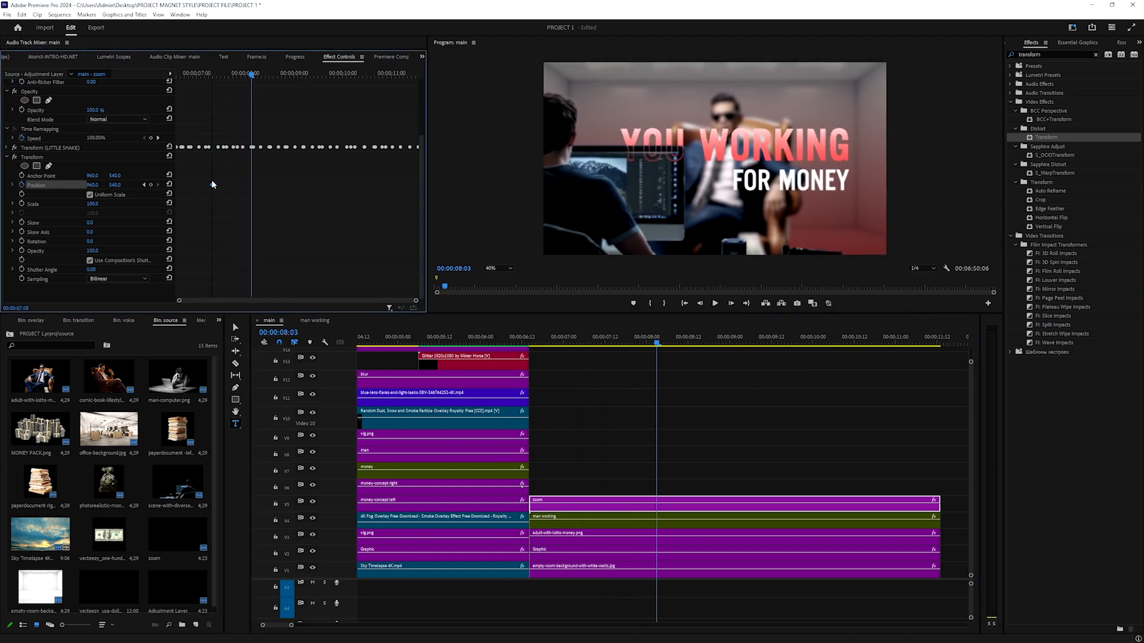
pyautogui.moveTo(245, 74); pyautogui.dragTo(176, 113)
pyautogui.press('space')
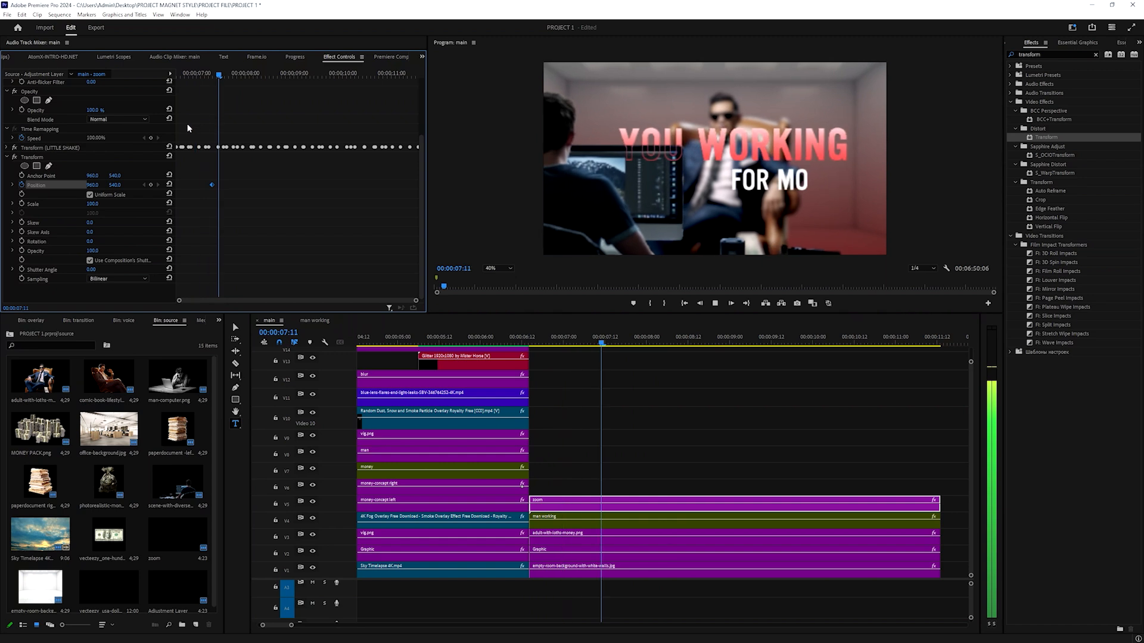
pyautogui.press('space')
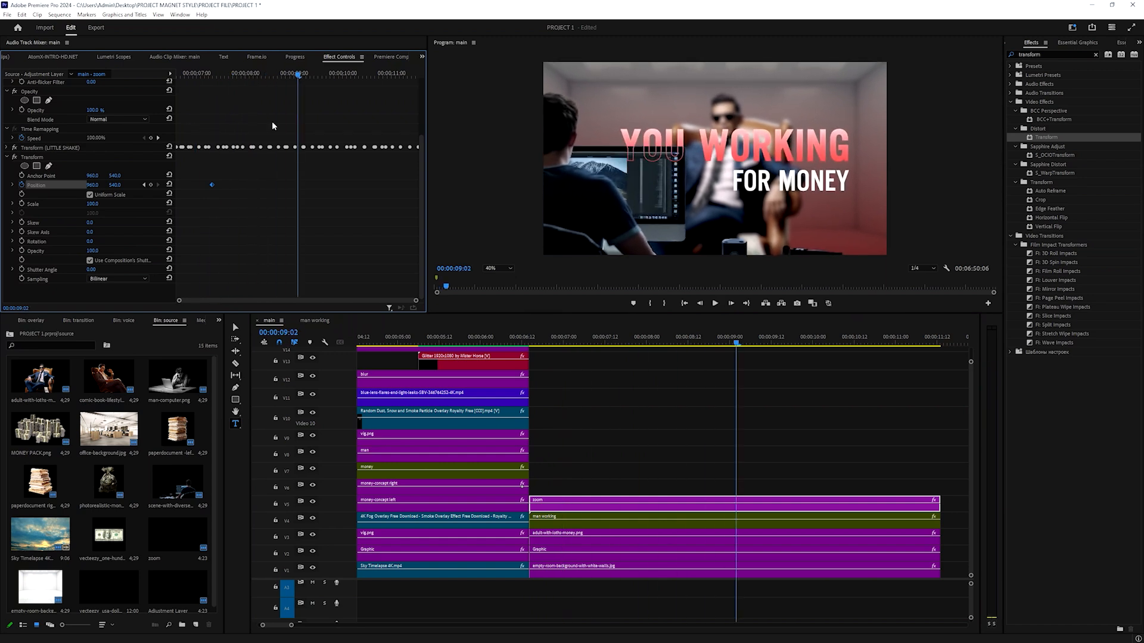
pyautogui.moveTo(295, 74); pyautogui.dragTo(184, 125)
pyautogui.press('space')
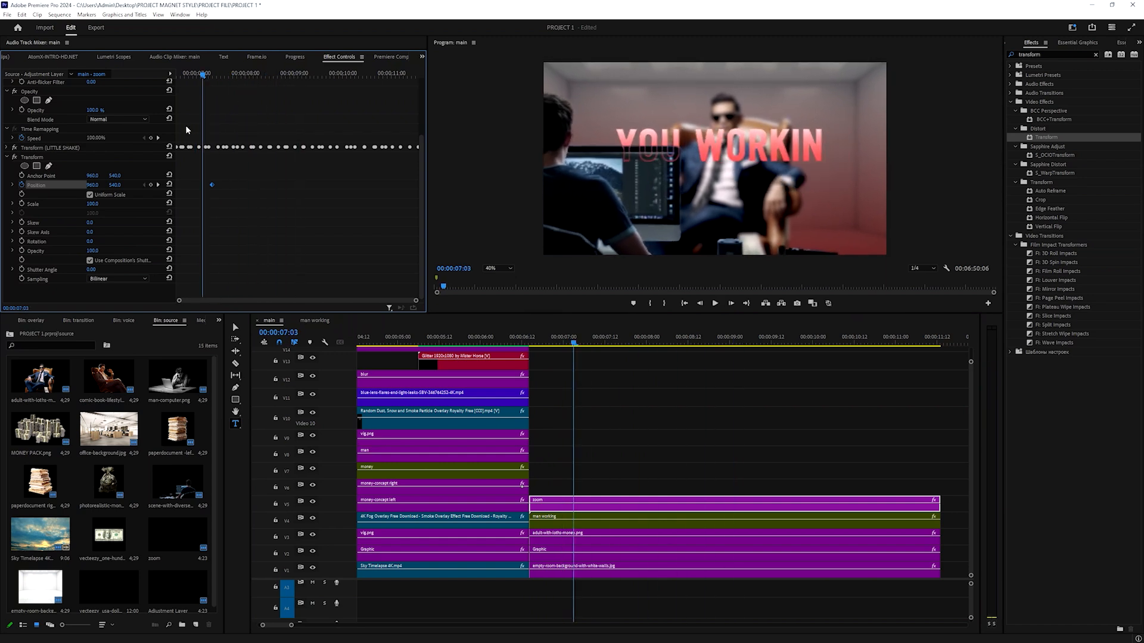
pyautogui.press('space')
# Move the zoom layer's Position keyframe to about 00:00:07:20 and play back the scene
pyautogui.moveTo(213, 185); pyautogui.dragTo(237, 186)
pyautogui.press('space')
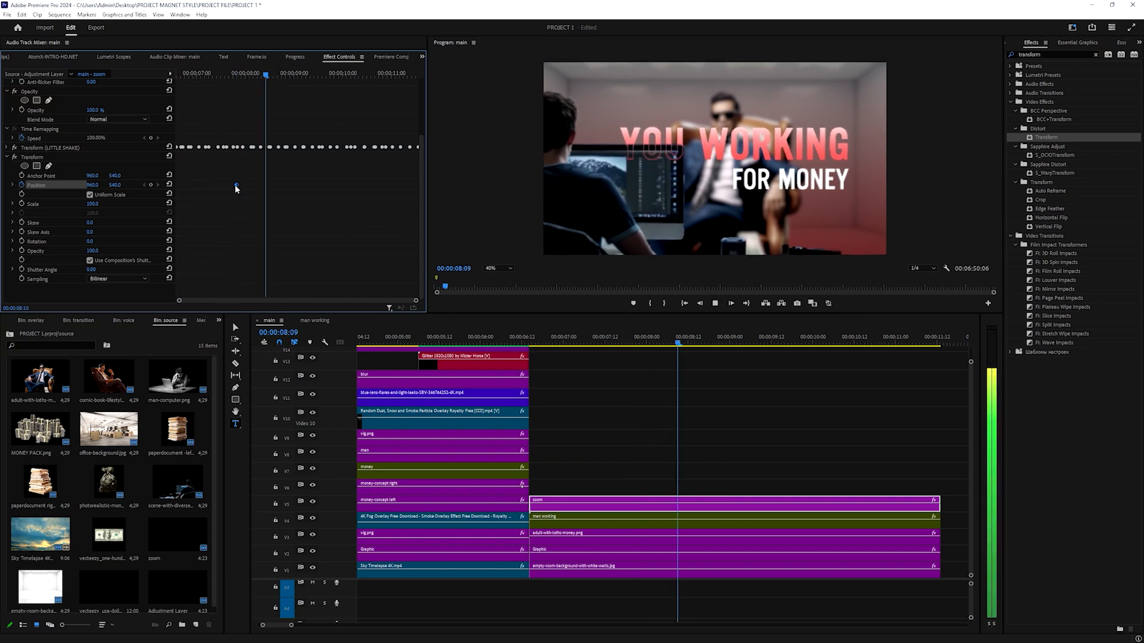
pyautogui.press('space')
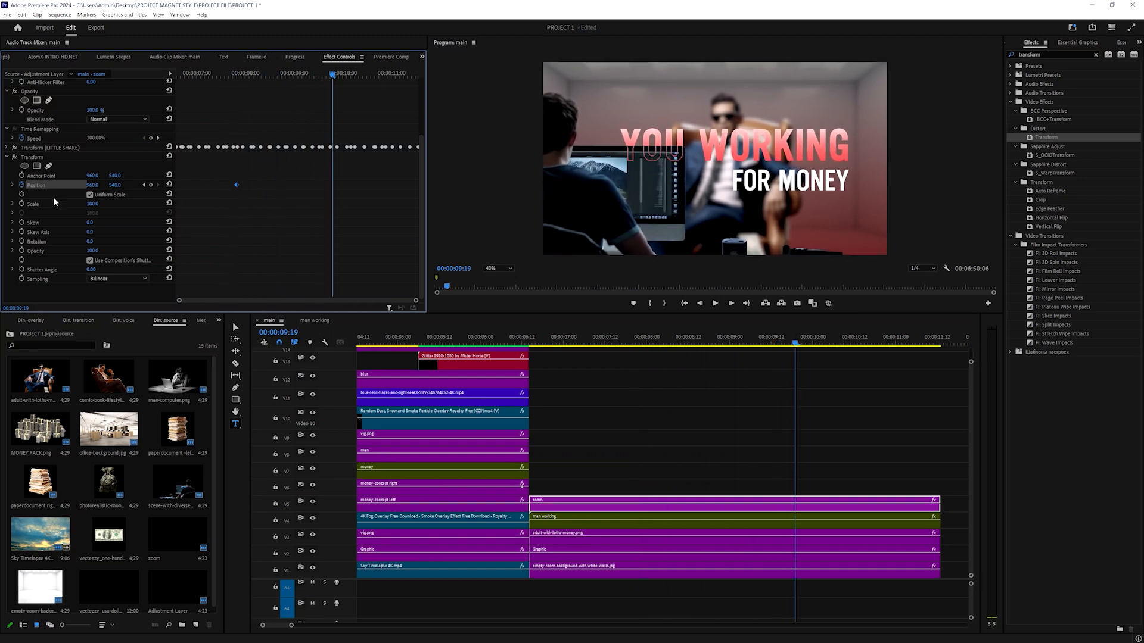
# Keyframe the zoom layer's Transform to enlarge Scale slightly and shift Position X to about 872 by 00:00:09:19, and preview it
pyautogui.click(22, 203)
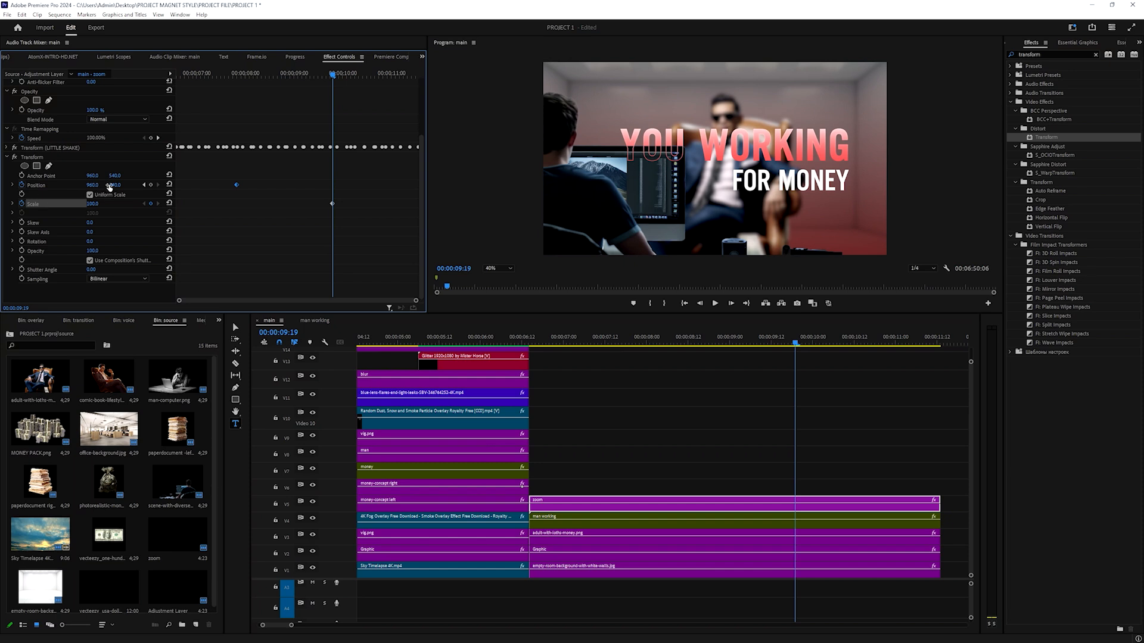
pyautogui.moveTo(321, 74); pyautogui.dragTo(232, 105)
pyautogui.click(333, 74)
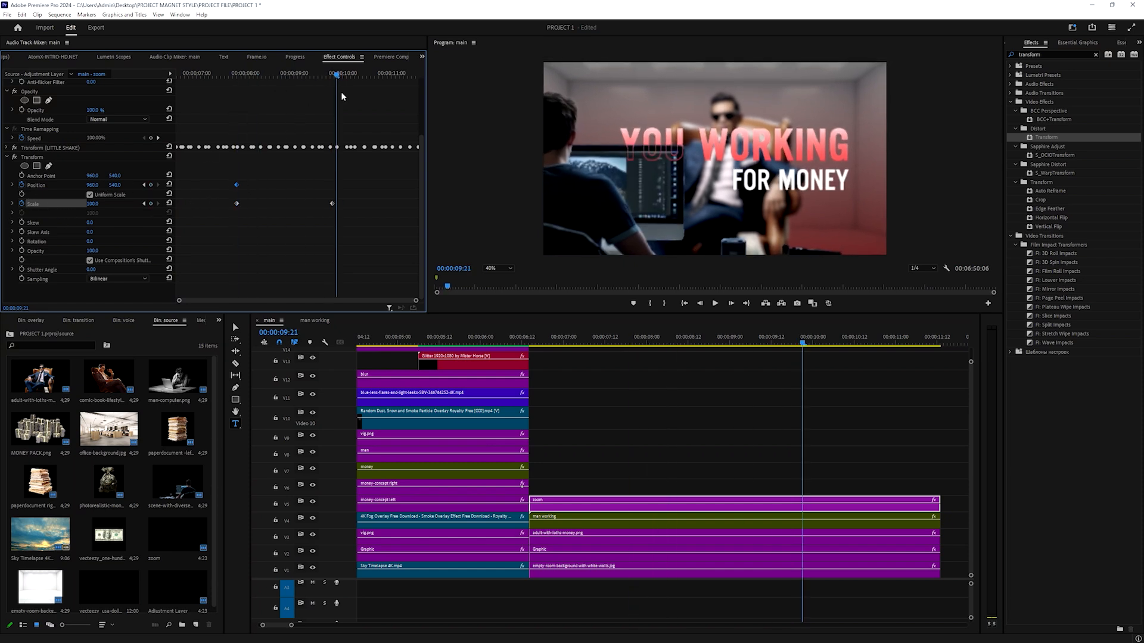
pyautogui.click(150, 185)
pyautogui.moveTo(92, 204); pyautogui.dragTo(63, 187)
pyautogui.moveTo(323, 75); pyautogui.dragTo(172, 118)
pyautogui.press('space')
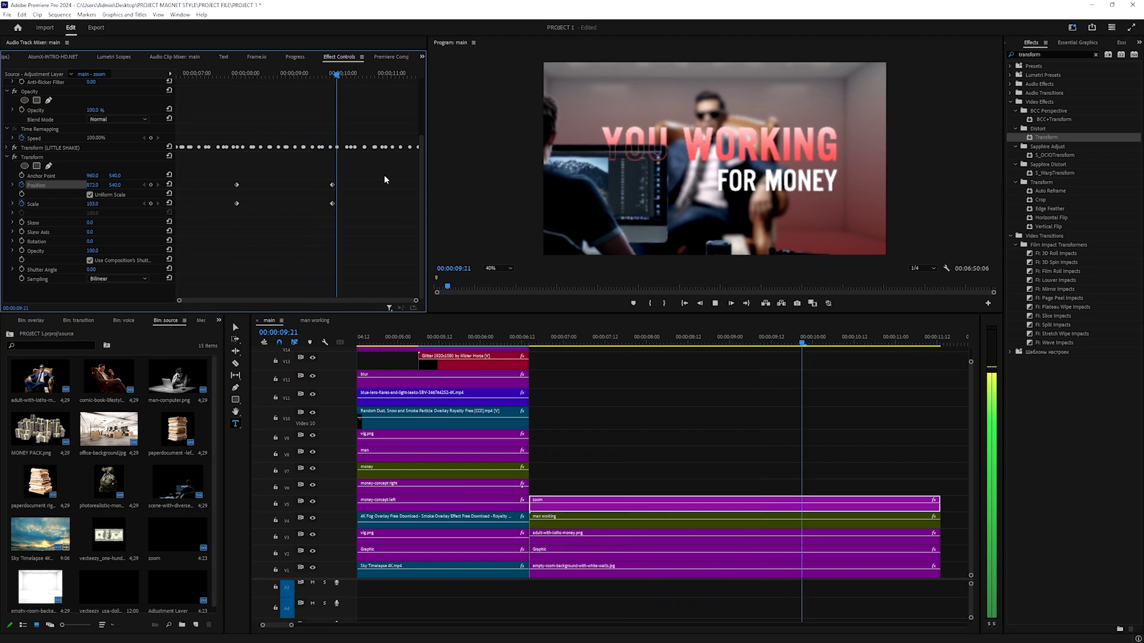
pyautogui.press('space')
# Apply Ease In and Ease Out temporal interpolation to the zoom layer's Transform Position and Scale keyframes
pyautogui.moveTo(356, 172); pyautogui.dragTo(226, 213)
pyautogui.rightClick(332, 185)
pyautogui.moveTo(386, 261)
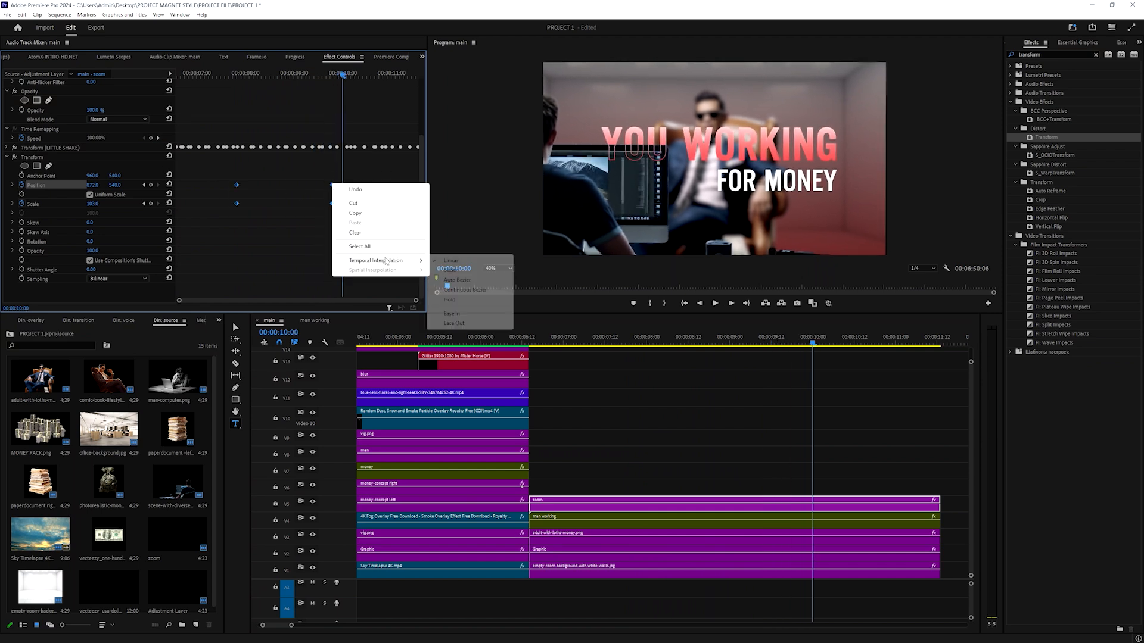
pyautogui.click(452, 311)
pyautogui.rightClick(331, 185)
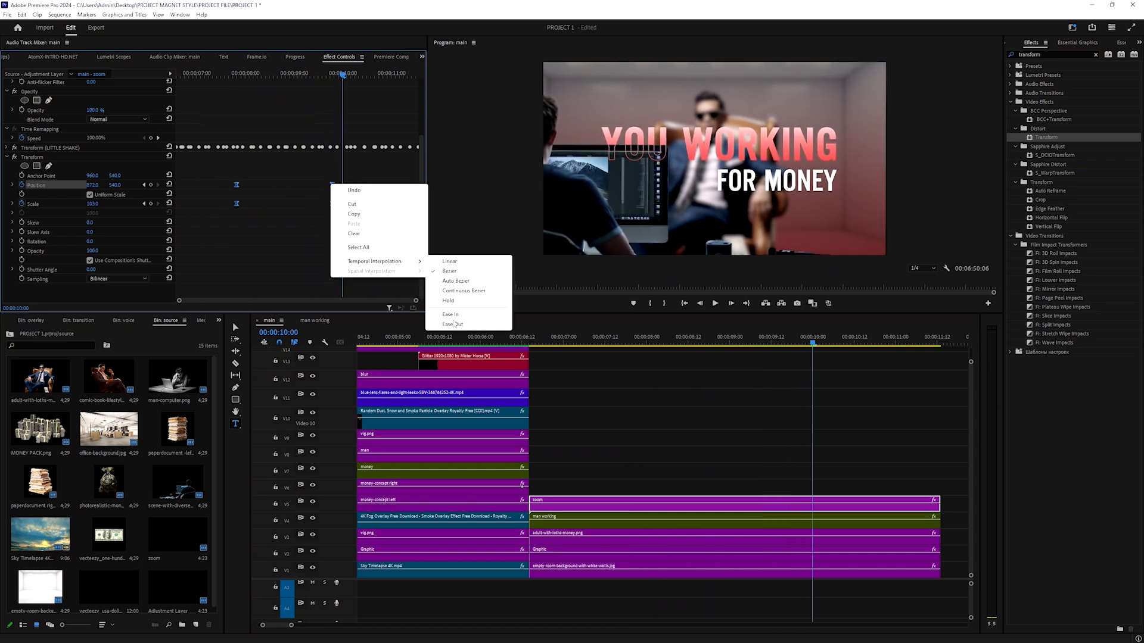
pyautogui.click(454, 321)
# Lengthen the incoming easing on the zoom layer's Position and Scale velocity curves for a fast start and slow finish, and preview the move
pyautogui.click(13, 185)
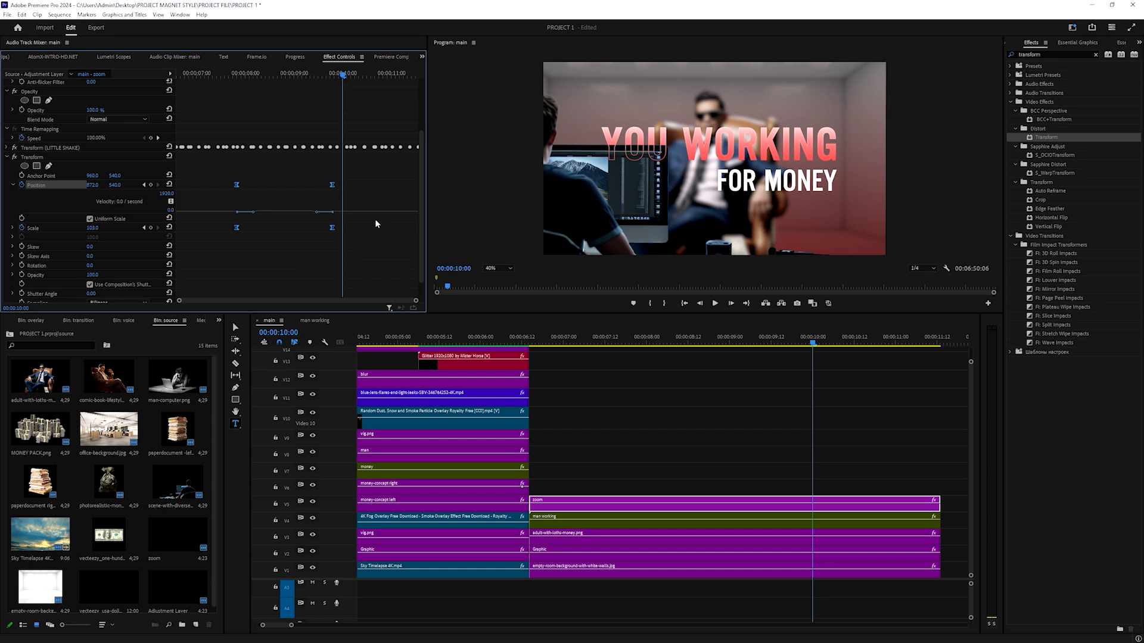
pyautogui.moveTo(338, 82); pyautogui.dragTo(261, 74)
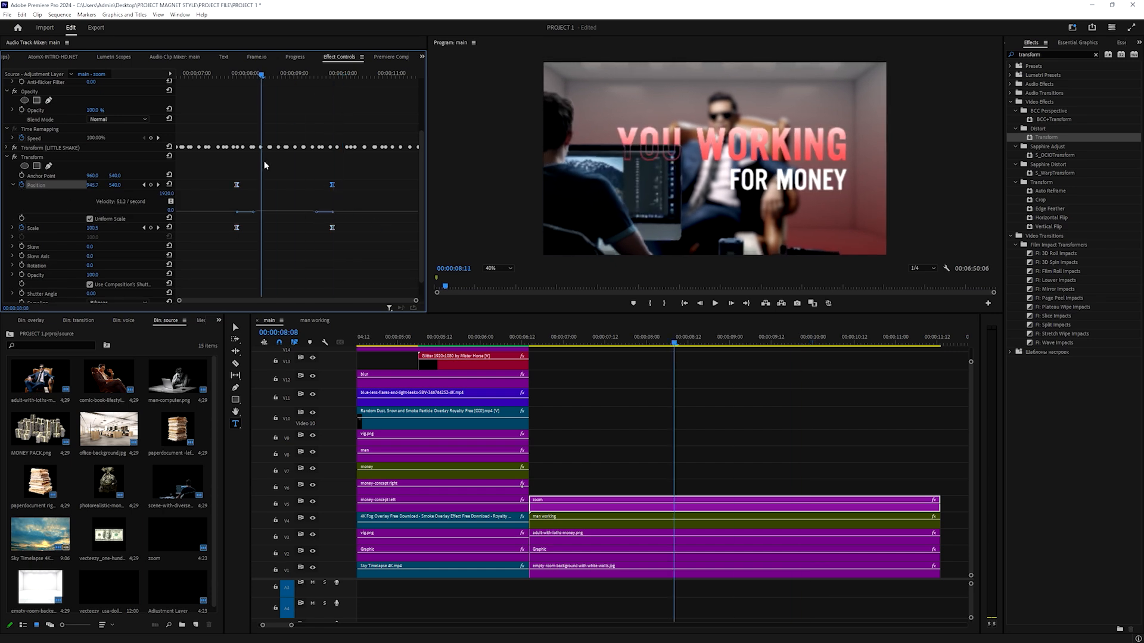
pyautogui.moveTo(316, 213); pyautogui.dragTo(299, 212)
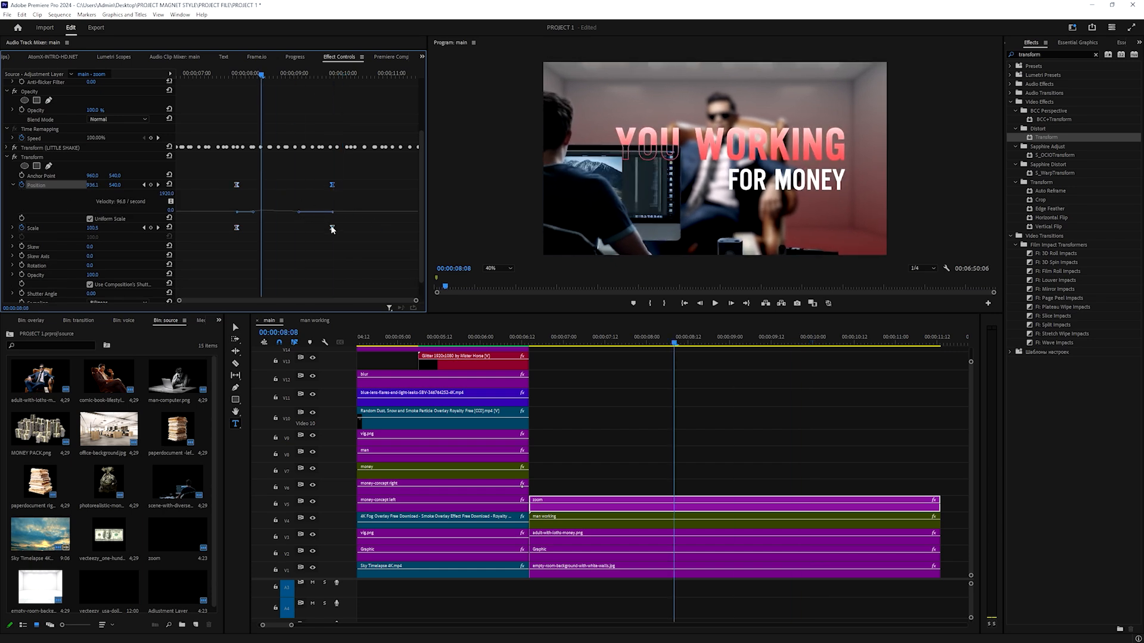
pyautogui.click(13, 228)
pyautogui.moveTo(288, 278); pyautogui.dragTo(268, 276)
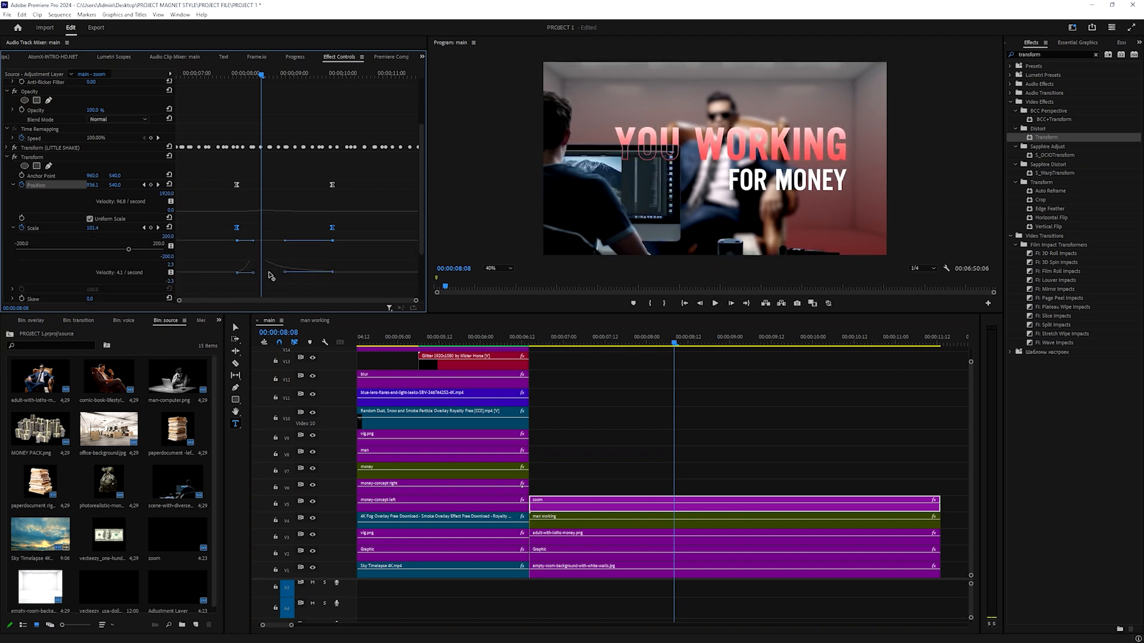
pyautogui.moveTo(241, 75); pyautogui.dragTo(194, 80)
pyautogui.press('space')
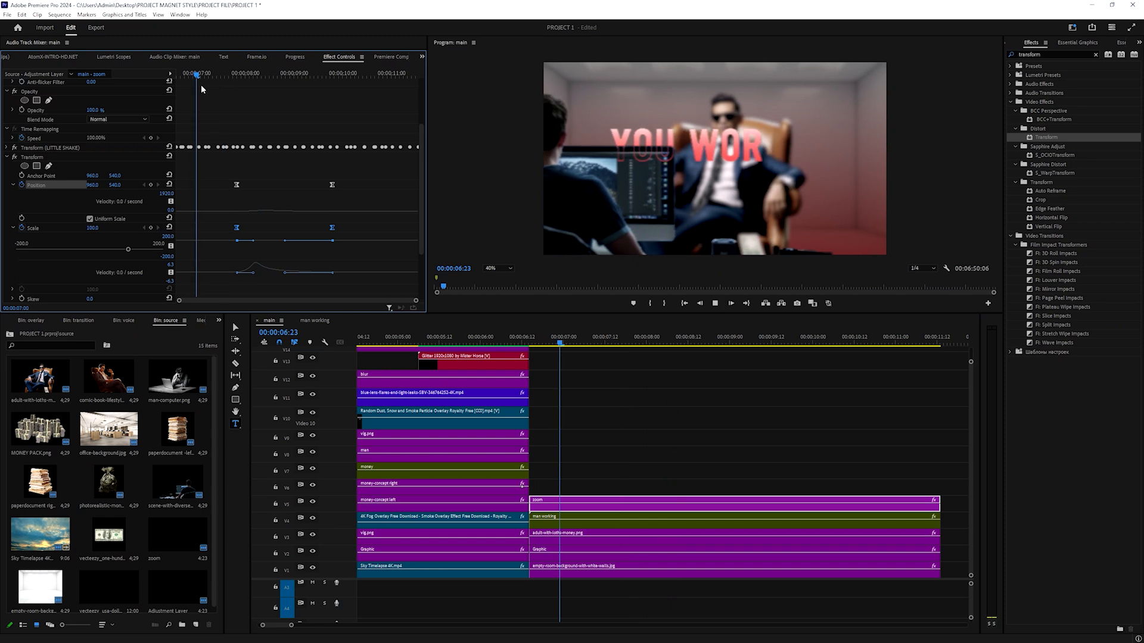
pyautogui.press('space')
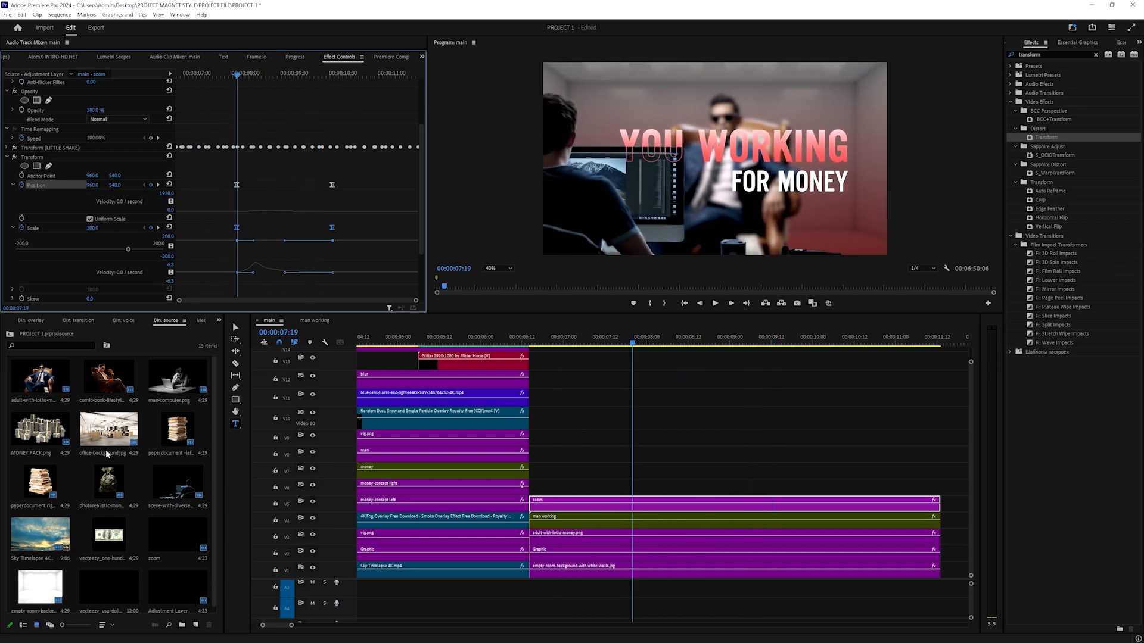
# Widen the timeline area and set the Shutter Angle of the zoom layer's second Transform to 180
pyautogui.moveTo(252, 412); pyautogui.dragTo(134, 412)
pyautogui.press('v')
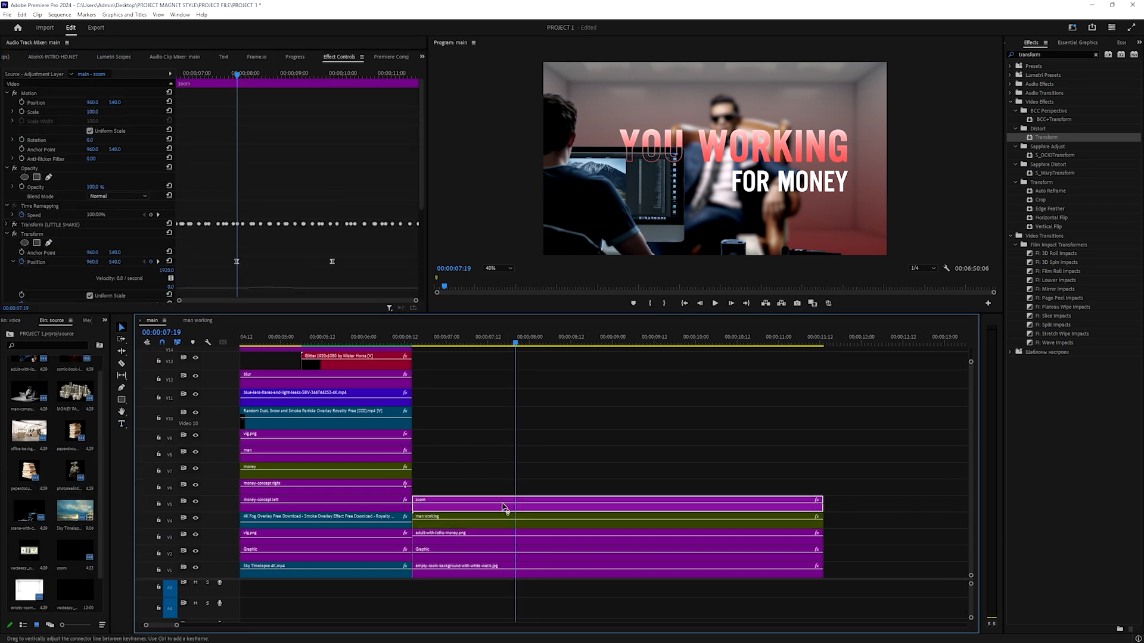
pyautogui.scroll(-1, 101, 238)
pyautogui.scroll(-2, 81, 212)
pyautogui.click(92, 289)
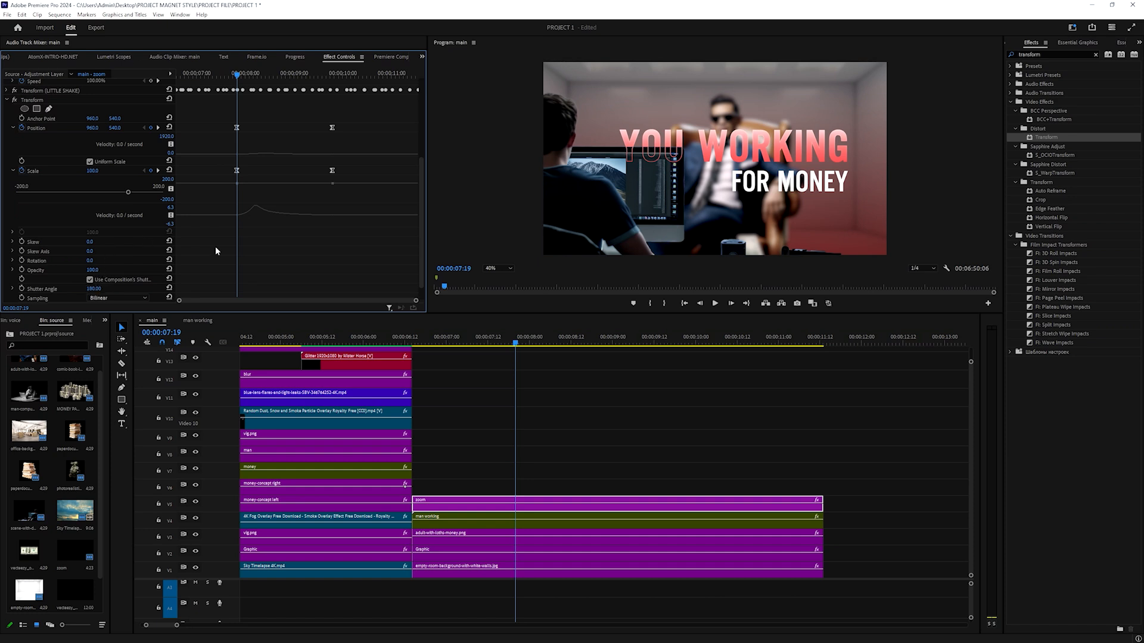
# Add Position keyframes to the man-working clip's second Transform at 00:00:07:19 and 00:00:09:11
pyautogui.click(524, 518)
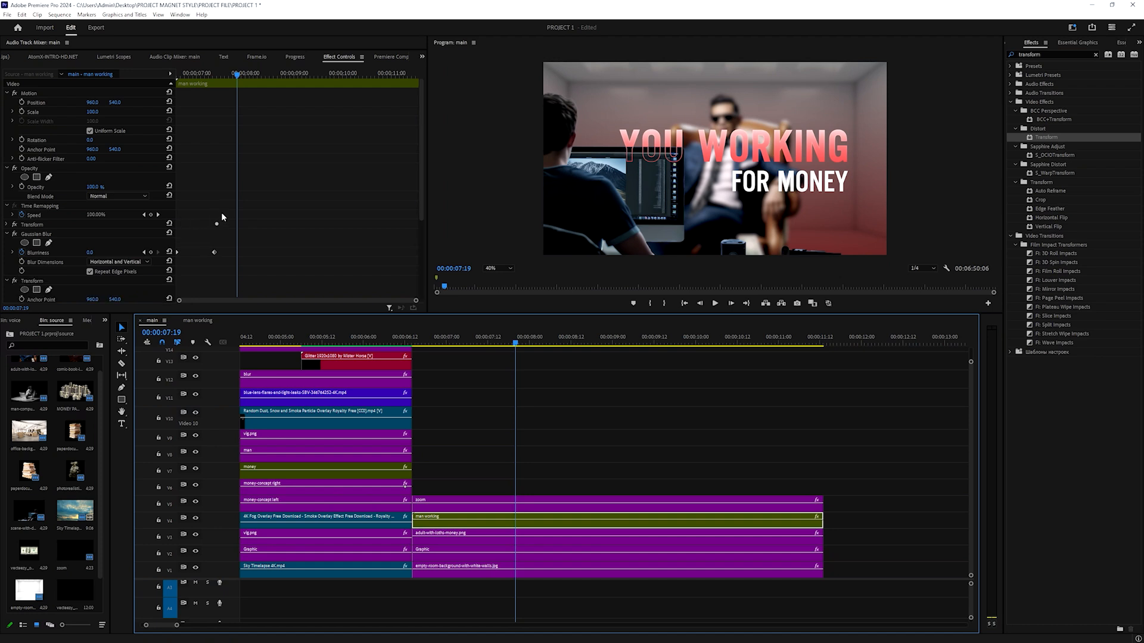
pyautogui.scroll(-5, 227, 210)
pyautogui.click(22, 201)
pyautogui.click(599, 334)
pyautogui.click(22, 220)
pyautogui.click(599, 334)
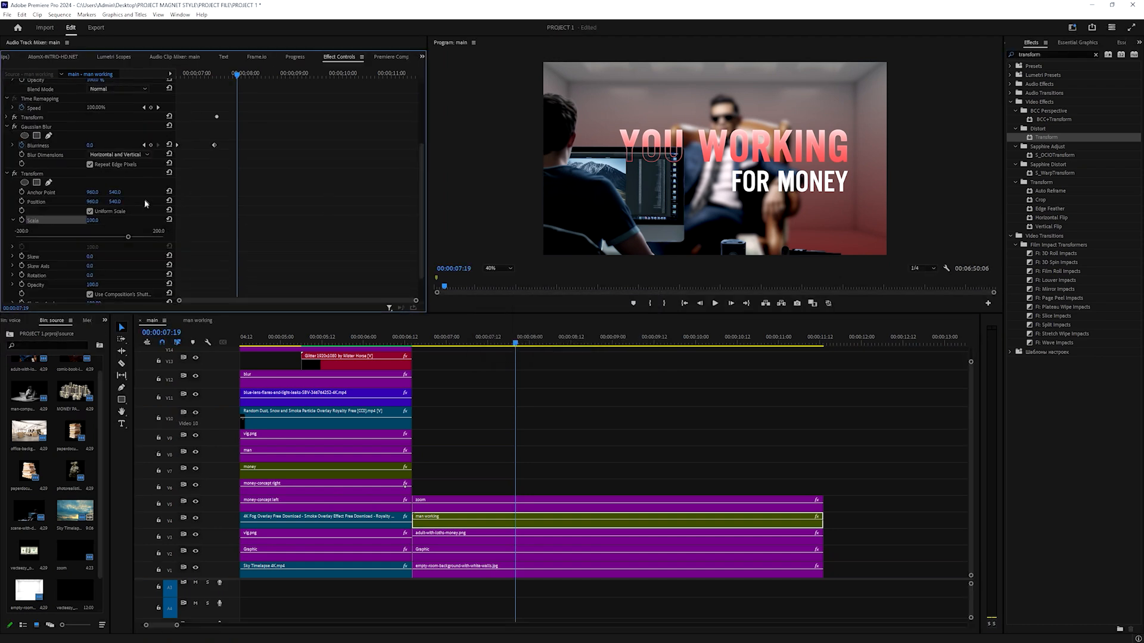
pyautogui.click(21, 202)
pyautogui.press('space')
pyautogui.moveTo(246, 72); pyautogui.dragTo(238, 94)
pyautogui.press('space')
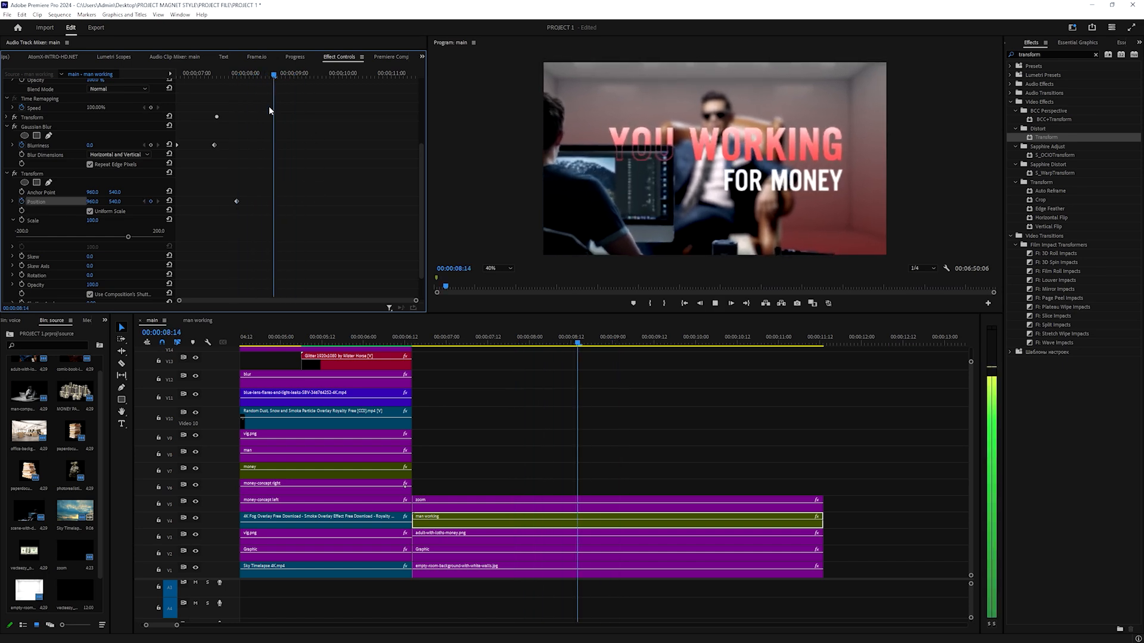
pyautogui.press('space')
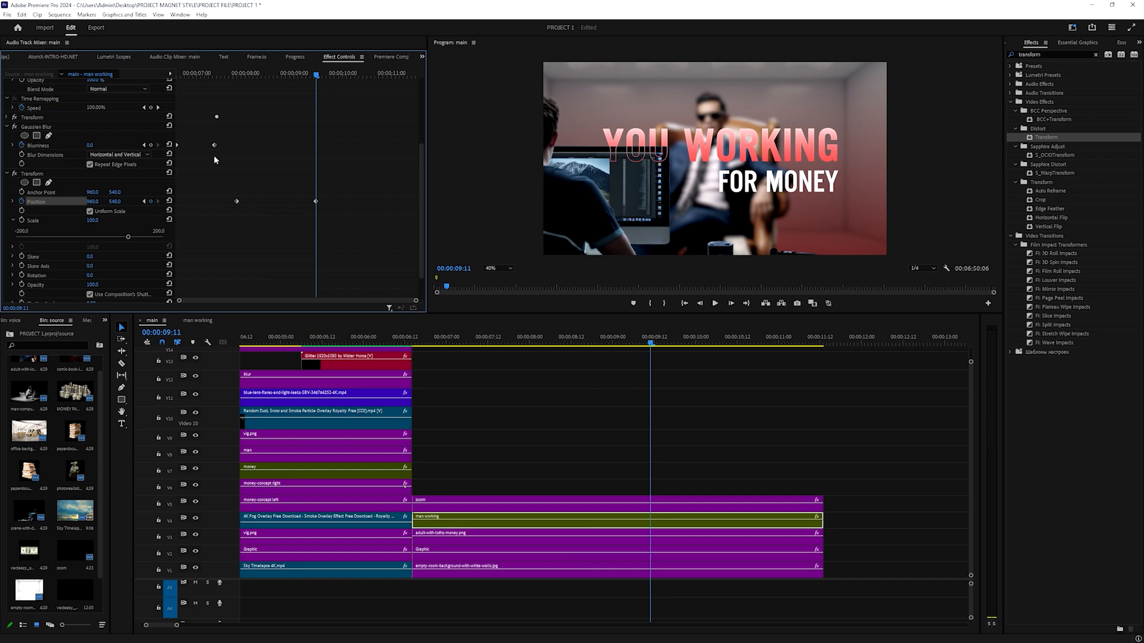
# Add Scale keyframes to the man-working clip's second Transform at 00:00:07:19 and 00:00:09:11
pyautogui.moveTo(296, 78); pyautogui.dragTo(236, 76)
pyautogui.click(21, 221)
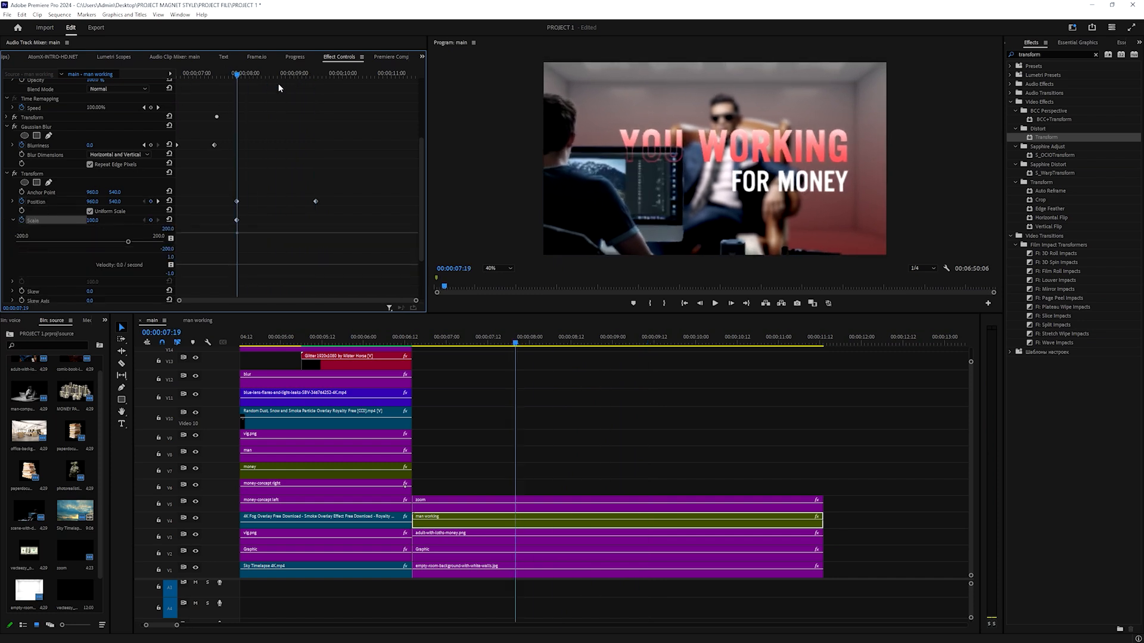
pyautogui.hotkey('shift', 'k')
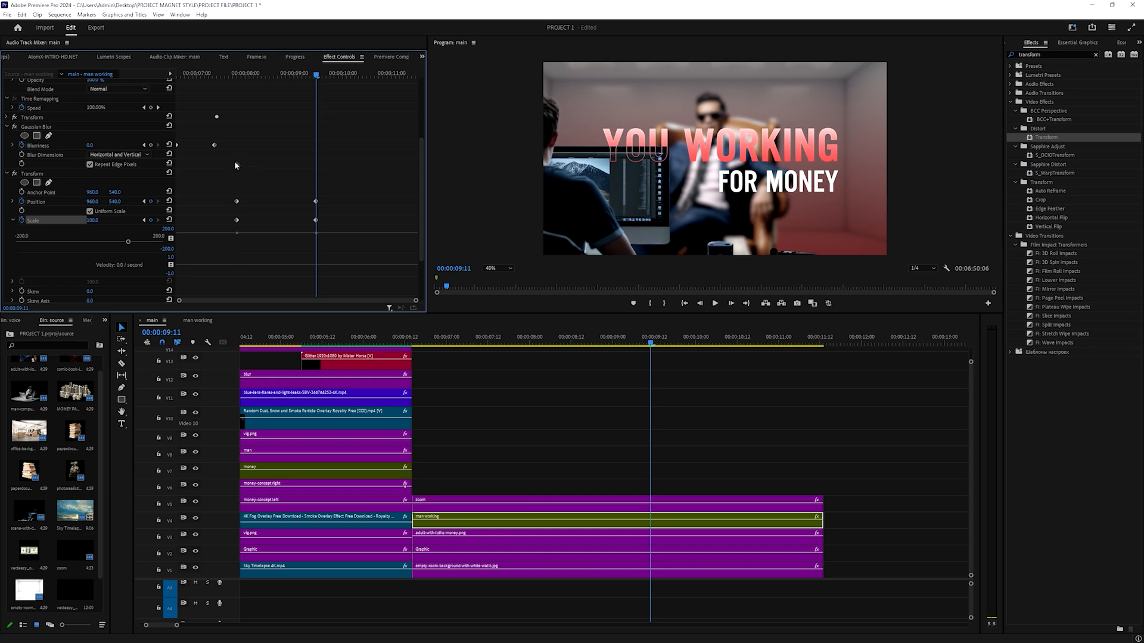
# Set the man-working clip's Transform at 00:00:09:11 to Scale about 196 and Position about -228, 955
pyautogui.moveTo(92, 201); pyautogui.dragTo(13, 201)
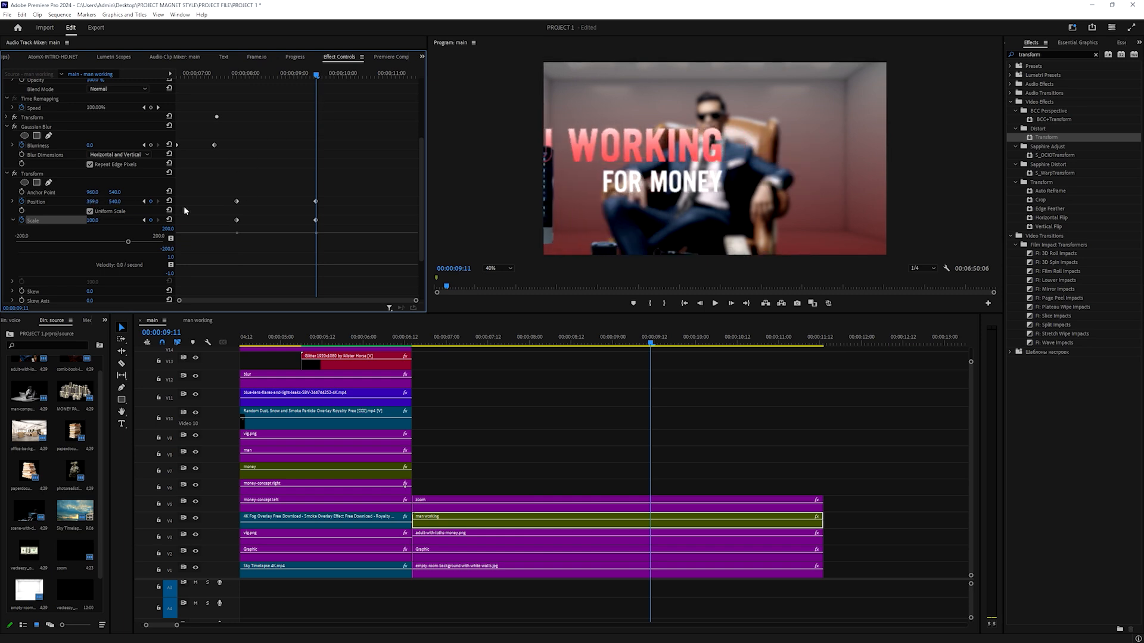
pyautogui.moveTo(92, 220); pyautogui.dragTo(27, 202)
pyautogui.moveTo(113, 201); pyautogui.dragTo(125, 201)
# Apply Ease In and Ease Out temporal interpolation to the man-working clip's second Transform Position and Scale keyframes
pyautogui.moveTo(339, 198); pyautogui.dragTo(230, 222)
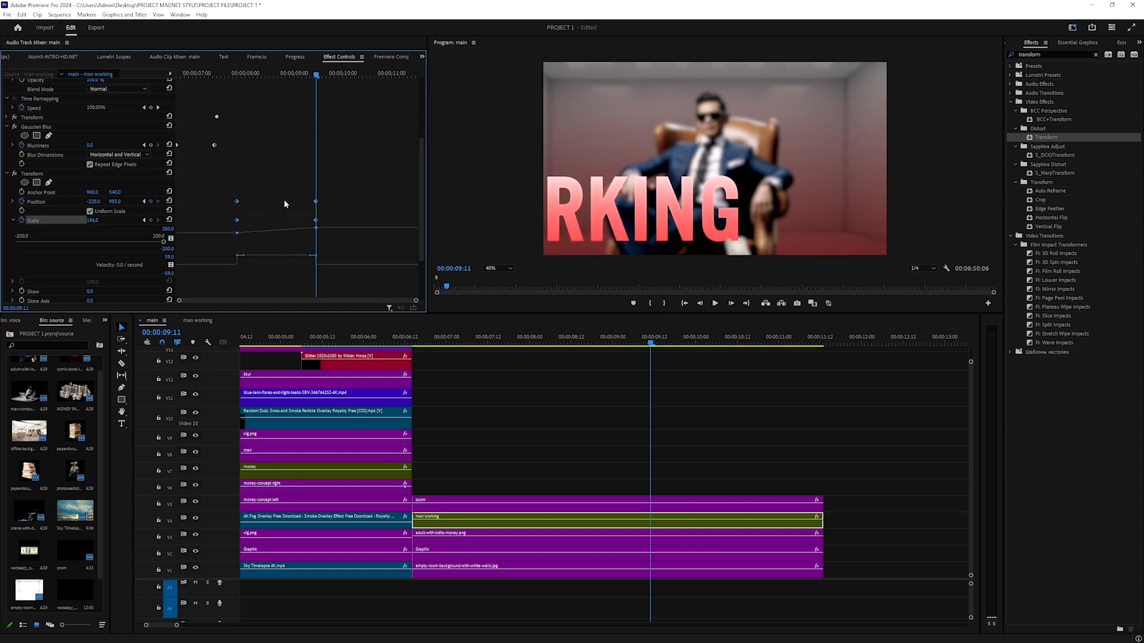
pyautogui.rightClick(315, 206)
pyautogui.moveTo(357, 276)
pyautogui.click(453, 329)
pyautogui.rightClick(316, 202)
pyautogui.click(453, 339)
# Lengthen the incoming easing on the man-working clip's Scale and Position velocity curves and play back the push-in
pyautogui.moveTo(304, 265); pyautogui.dragTo(277, 265)
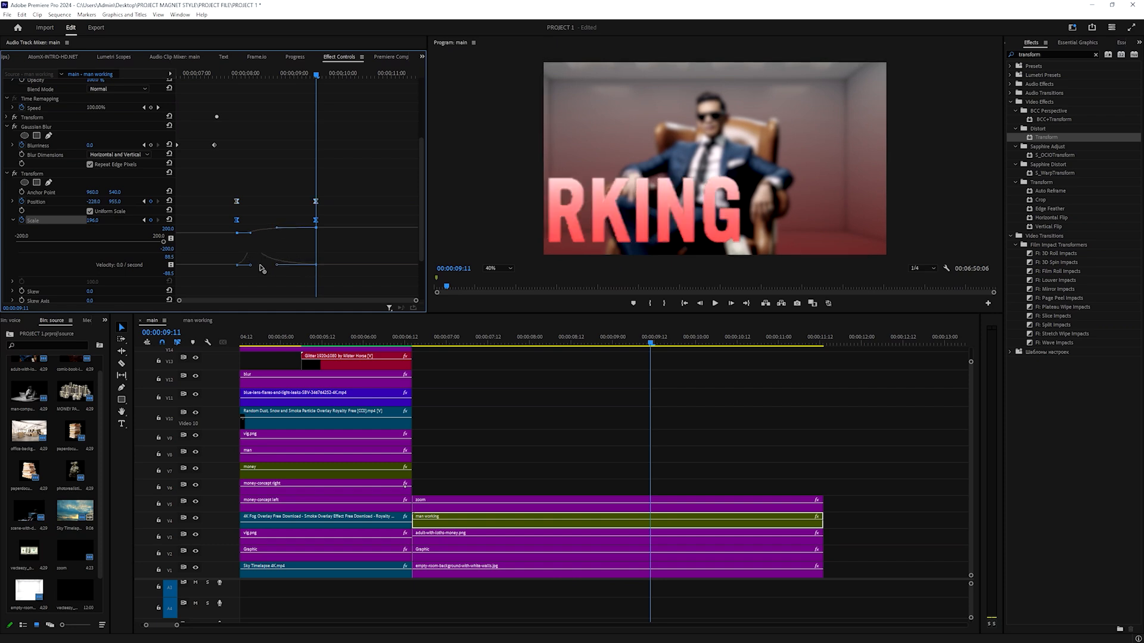
pyautogui.click(13, 202)
pyautogui.moveTo(260, 230); pyautogui.dragTo(258, 230)
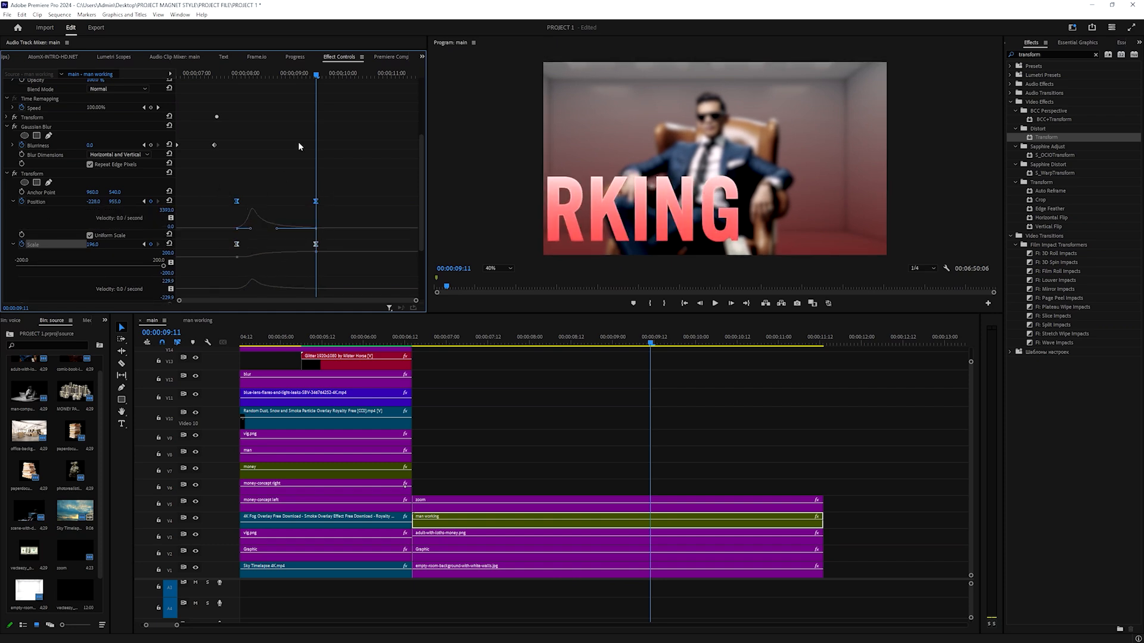
pyautogui.moveTo(314, 78); pyautogui.dragTo(211, 74)
pyautogui.press('space')
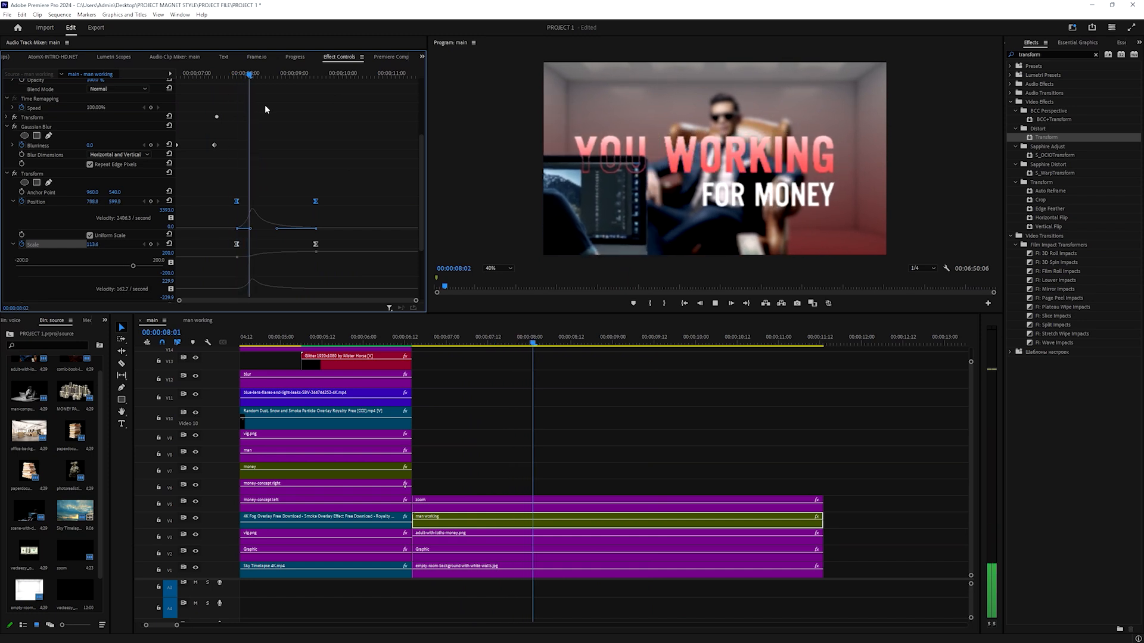
pyautogui.press('space')
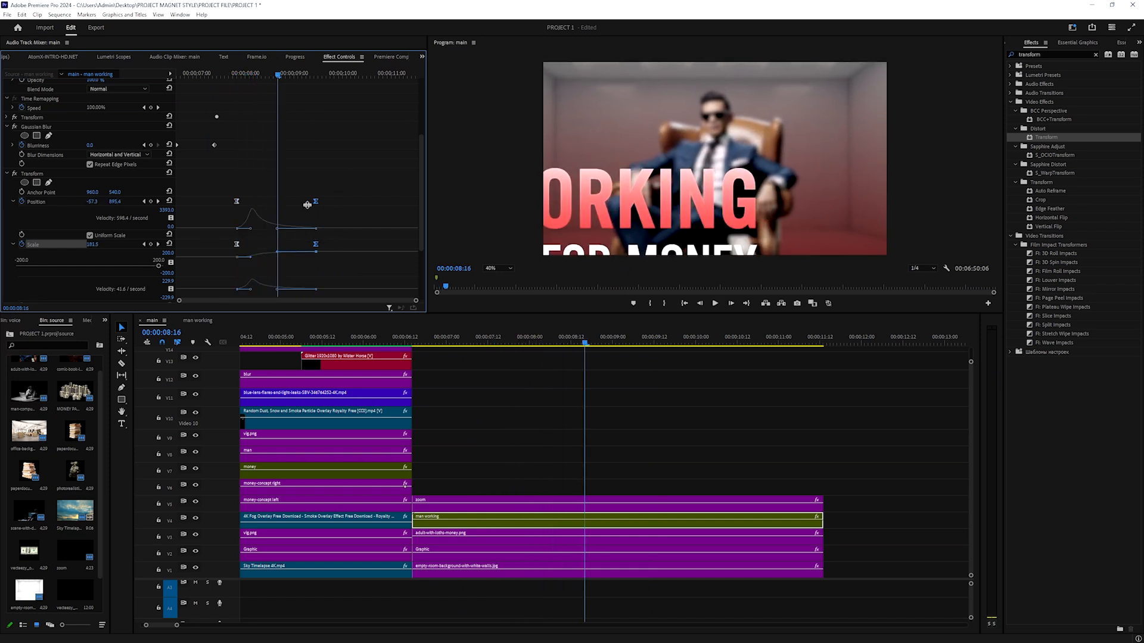
# Try moving the man-working clip's final Position and Scale keyframes to just past 00:00:10:00 and play back the scene
pyautogui.moveTo(315, 204); pyautogui.dragTo(352, 204)
pyautogui.scroll(-2, 259, 179)
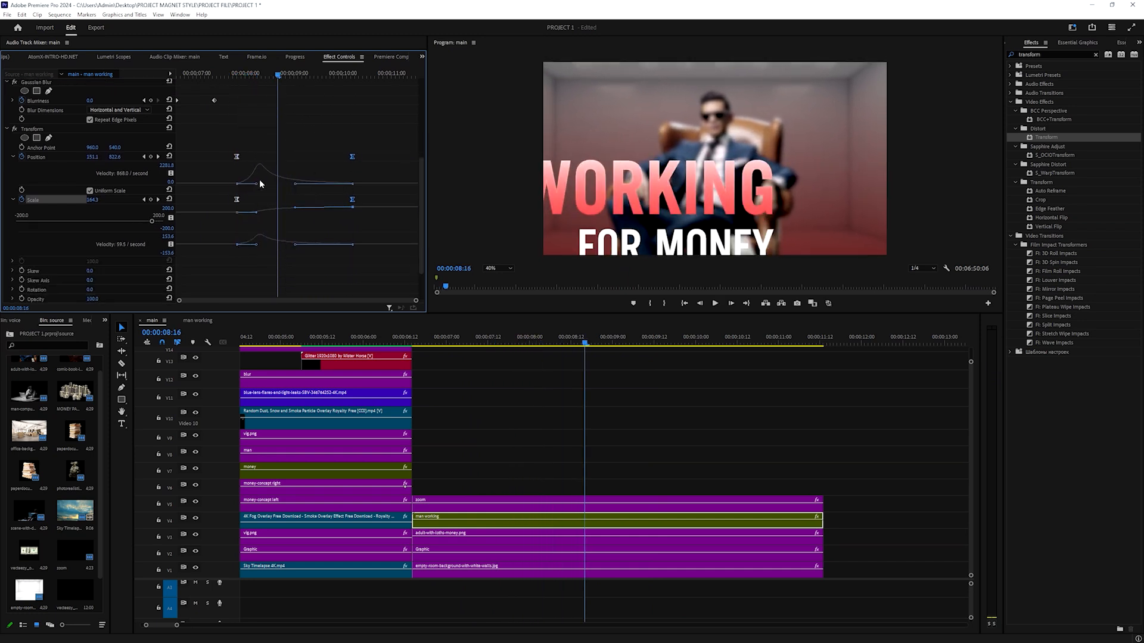
pyautogui.moveTo(270, 75); pyautogui.dragTo(218, 77)
pyautogui.press('space')
pyautogui.scroll(-3, 288, 179)
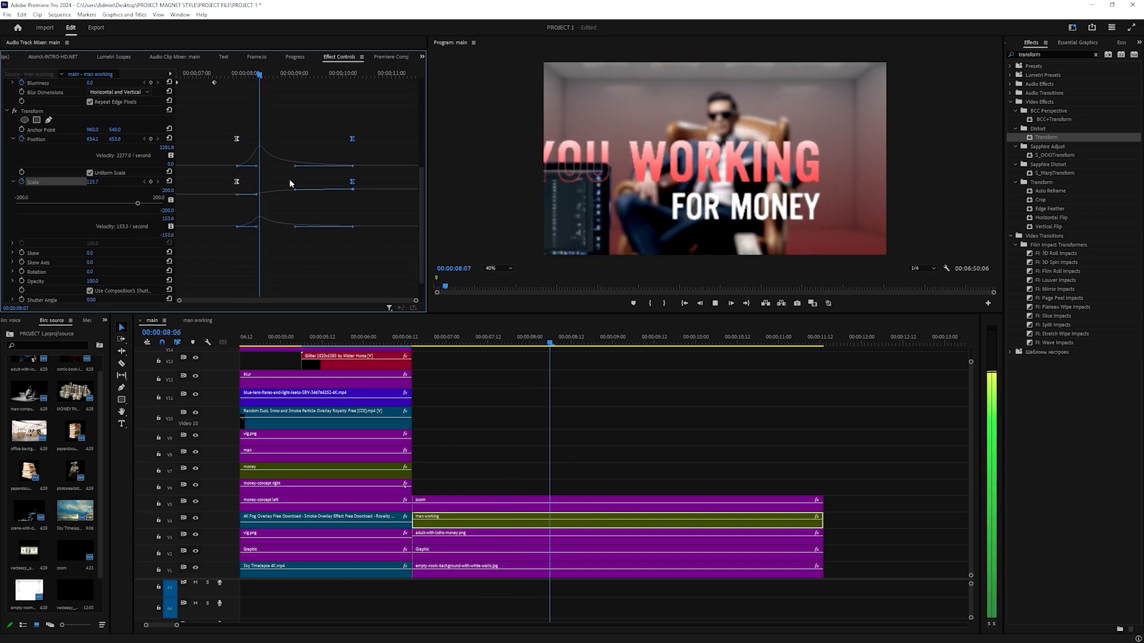
pyautogui.moveTo(296, 71); pyautogui.dragTo(190, 98)
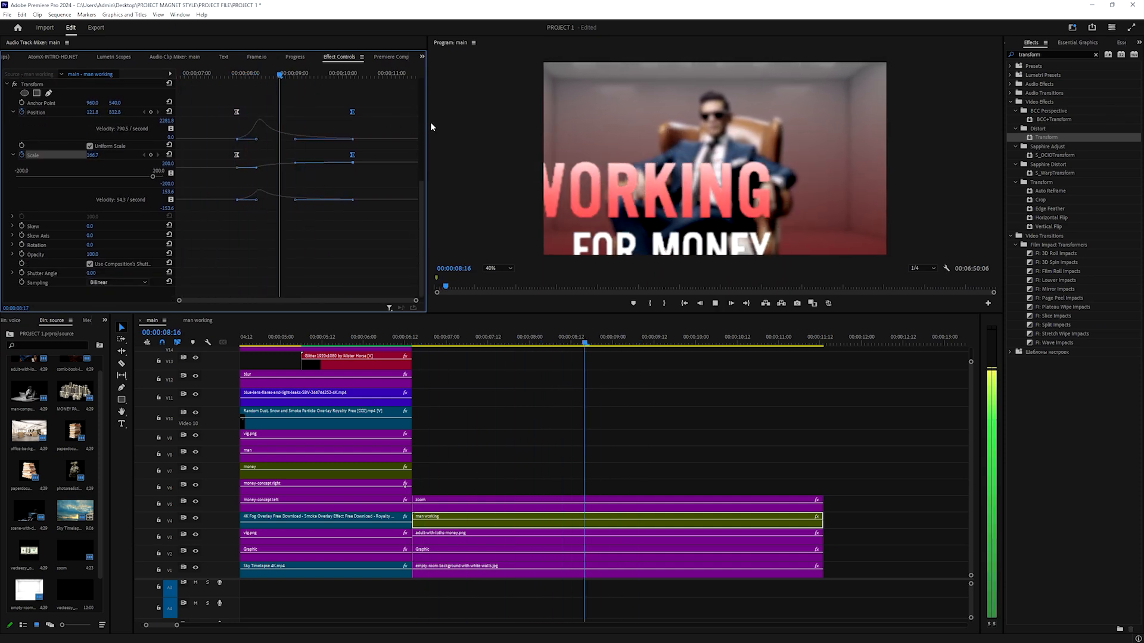
pyautogui.press('space')
# Move the man-working clip's final Position and Scale keyframes to about 00:00:09:21 and play back the scene
pyautogui.moveTo(351, 111); pyautogui.dragTo(238, 88)
pyautogui.press('space')
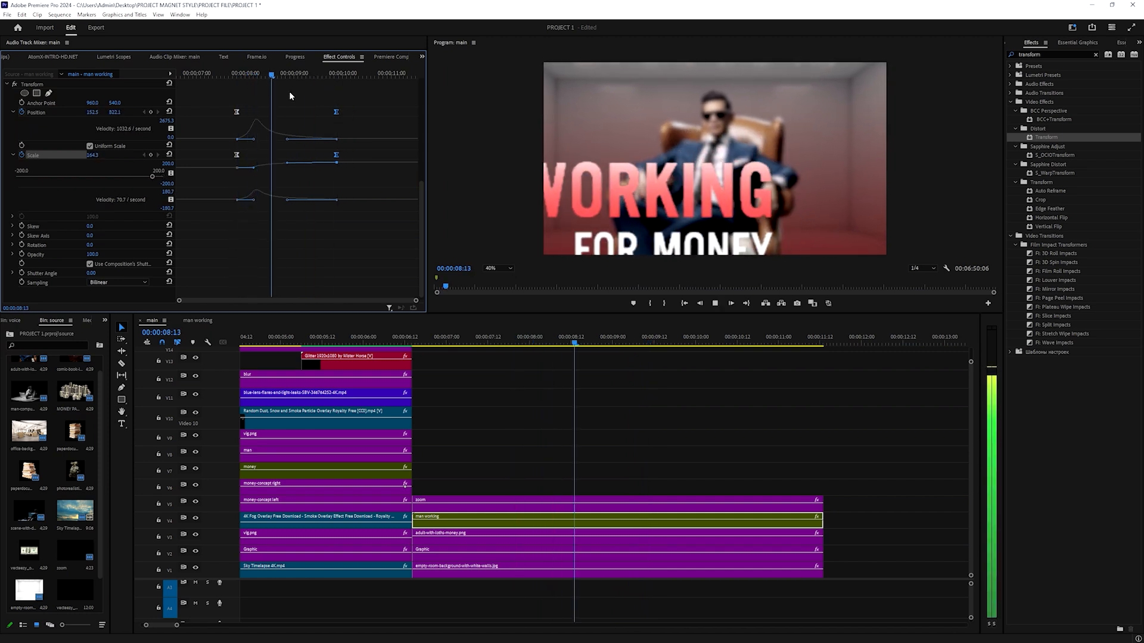
pyautogui.moveTo(313, 75); pyautogui.dragTo(231, 95)
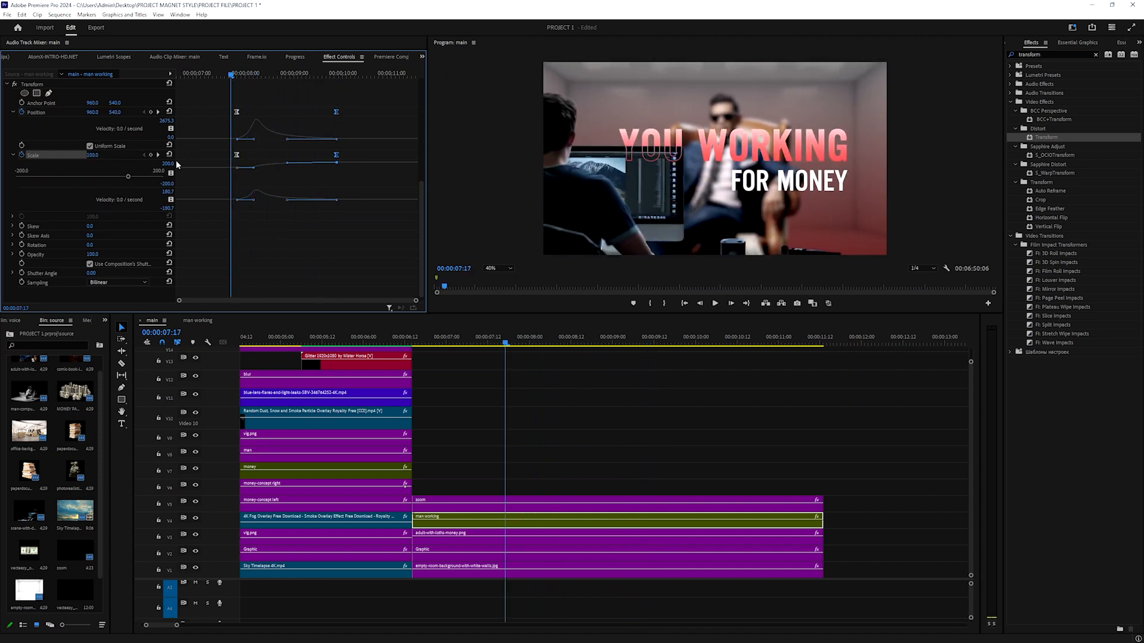
# Set the Shutter Angle of the man-working clip's second Transform to 180 and play back the motion blur
pyautogui.click(90, 264)
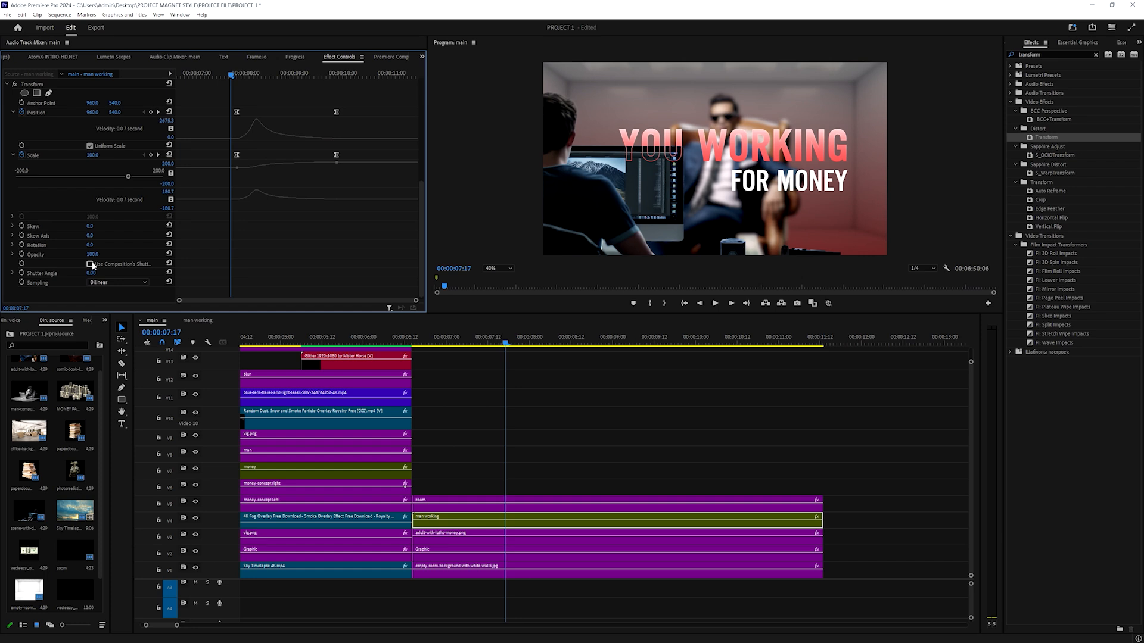
pyautogui.write('1')
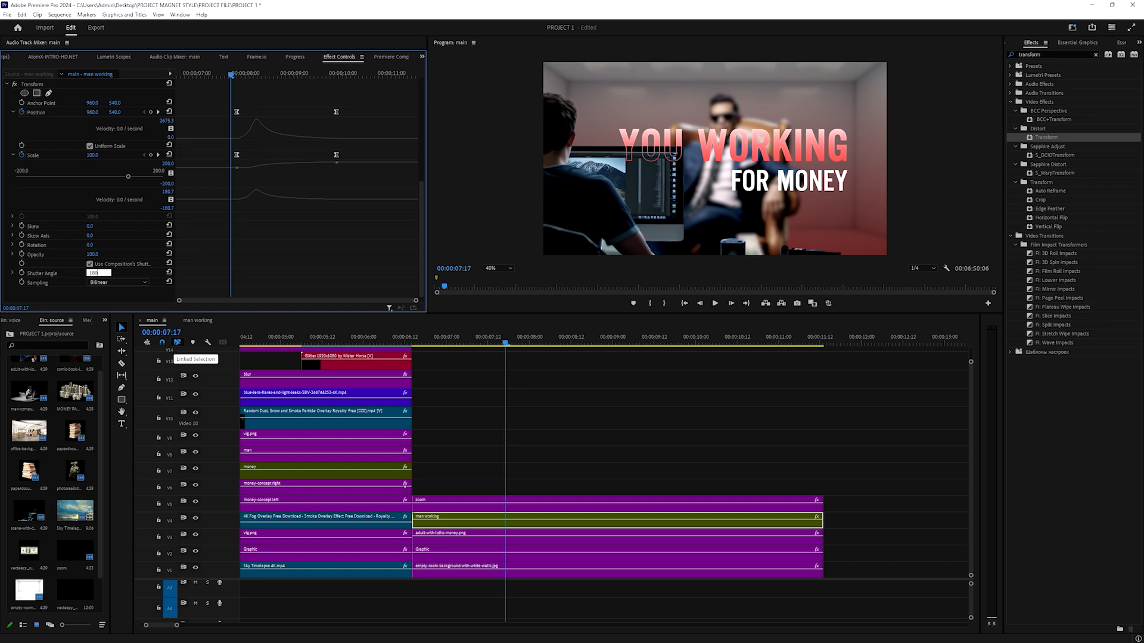
pyautogui.write('80')
pyautogui.press('Return')
pyautogui.press('space')
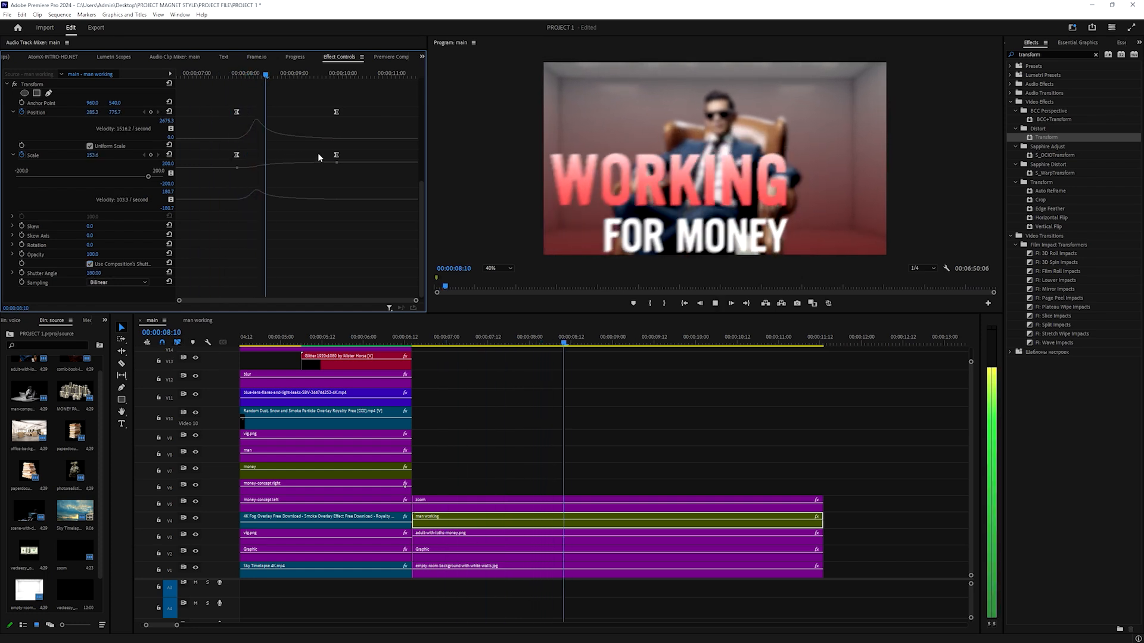
# Keyframe the man-working clip's Gaussian Blur from 0 Blurriness at 00:00:07:19 to a strong blur at 00:00:09:21, and preview it
pyautogui.click(237, 73)
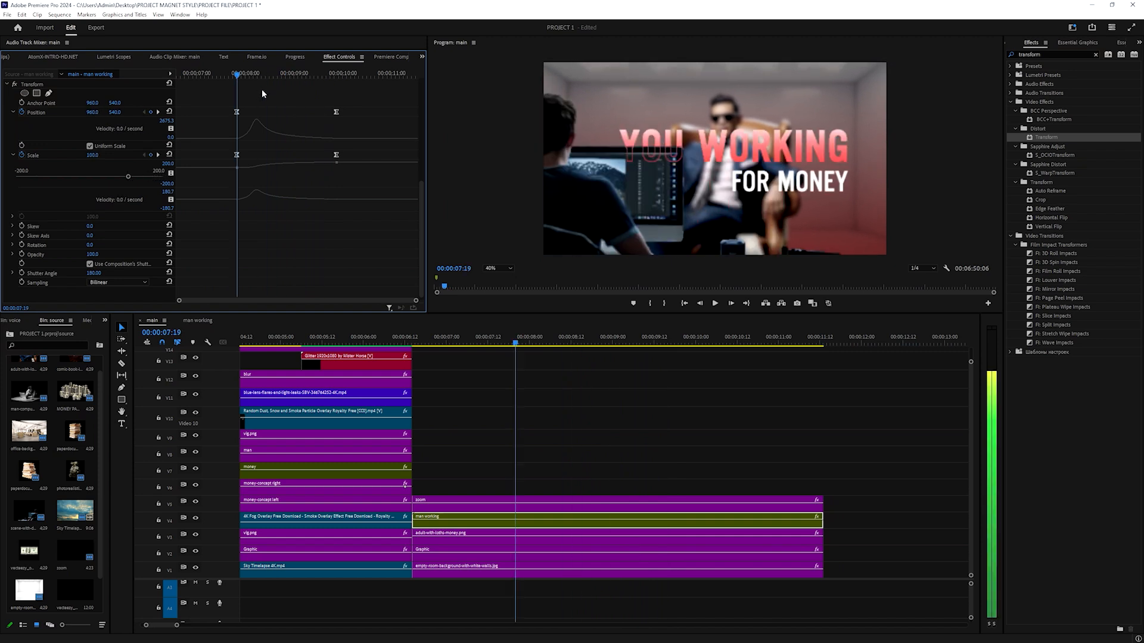
pyautogui.scroll(3, 27, 226)
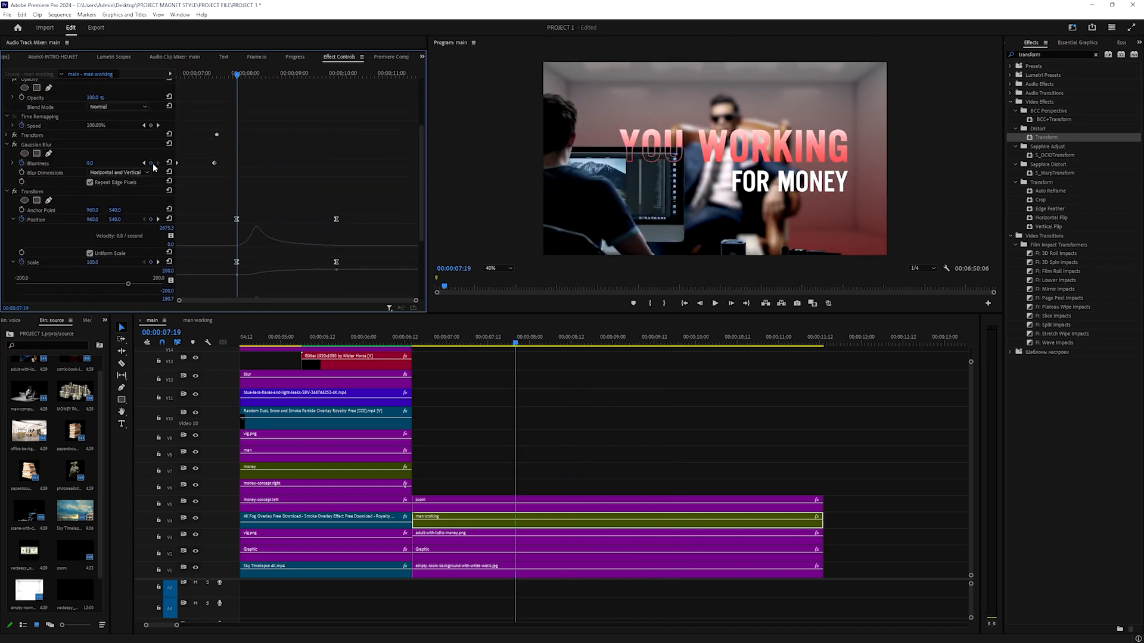
pyautogui.click(152, 164)
pyautogui.press('space')
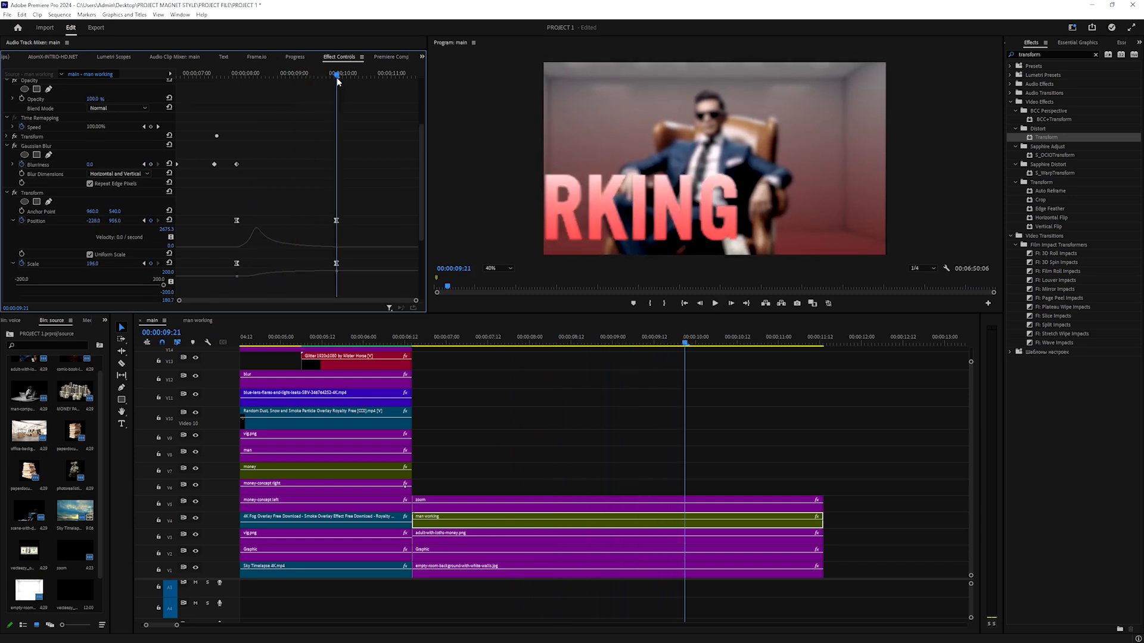
pyautogui.click(152, 164)
pyautogui.moveTo(90, 164); pyautogui.dragTo(120, 164)
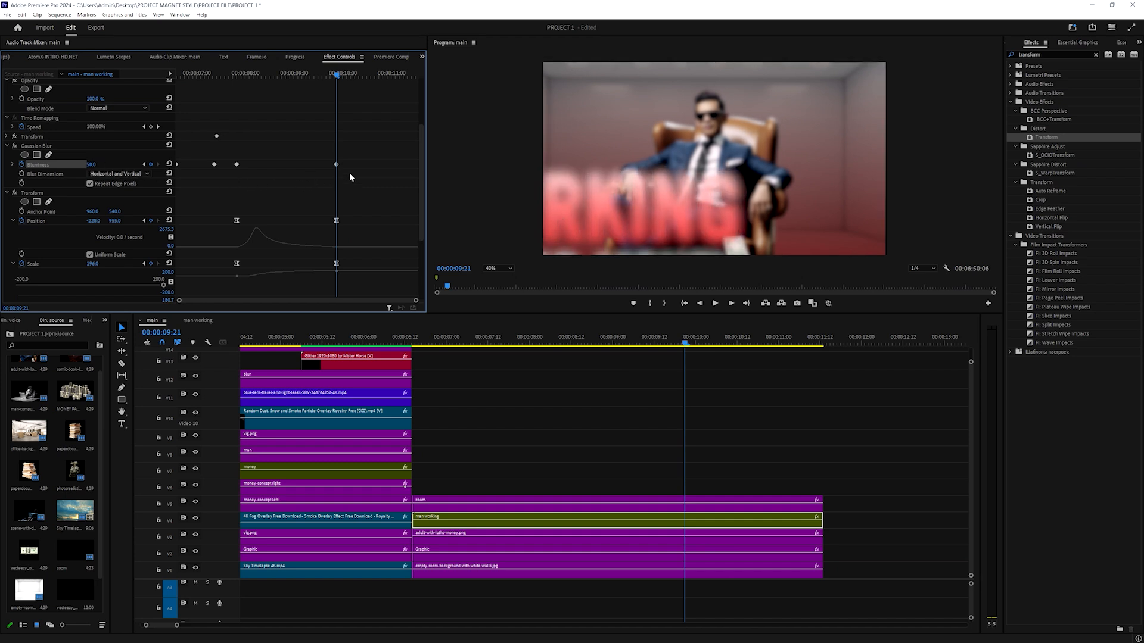
pyautogui.moveTo(333, 77); pyautogui.dragTo(211, 83)
pyautogui.press('space')
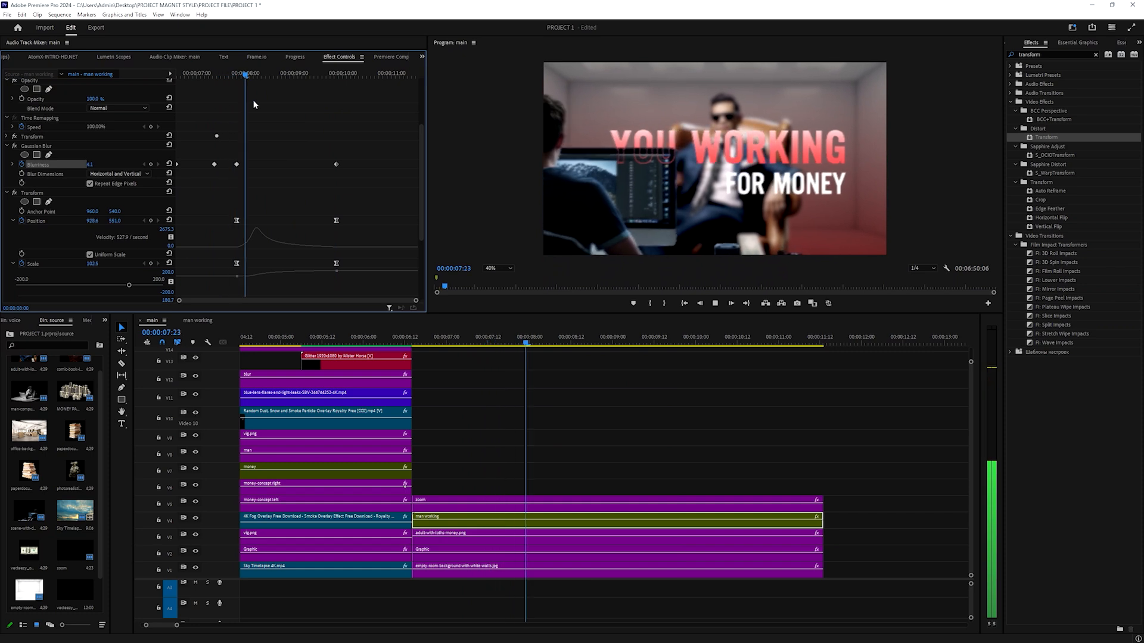
# At 00:00:09:21, set the man-working clip's second Transform to Scale 234 and Position -439, 1089, and play back the push
pyautogui.click(333, 80)
pyautogui.click(334, 81)
pyautogui.scroll(-2, 298, 191)
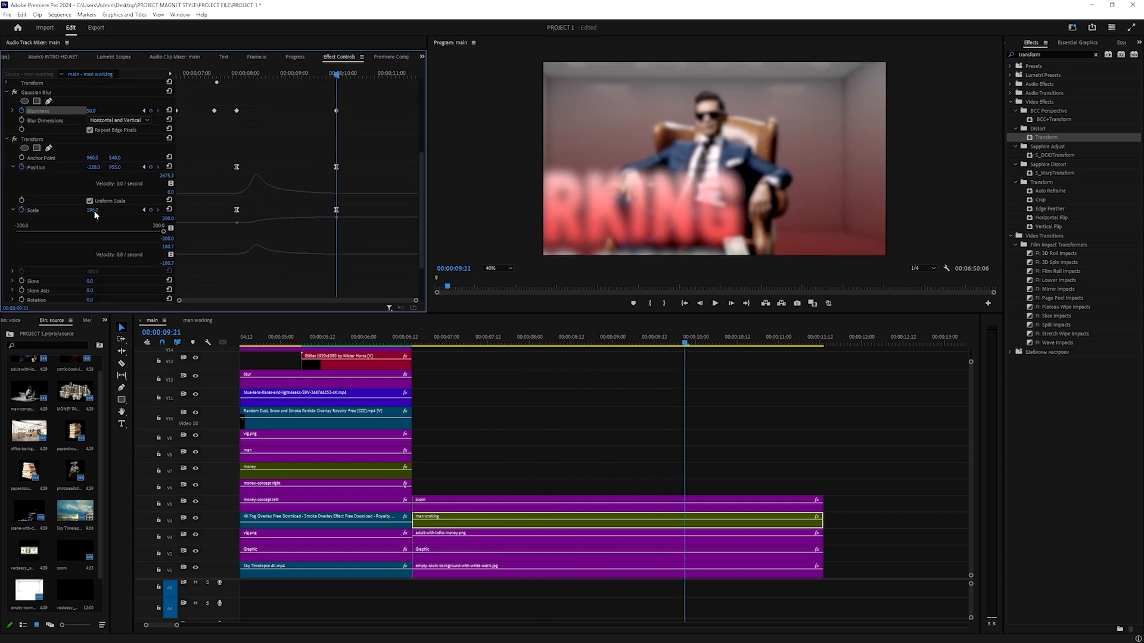
pyautogui.moveTo(92, 211); pyautogui.dragTo(114, 211)
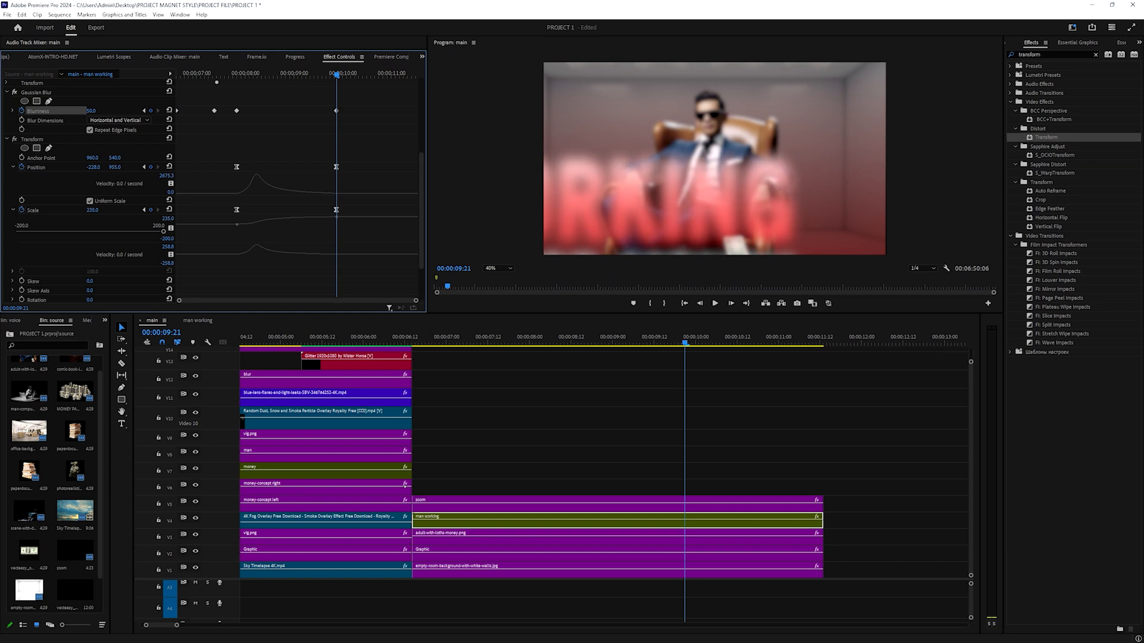
pyautogui.moveTo(115, 167); pyautogui.dragTo(18, 167)
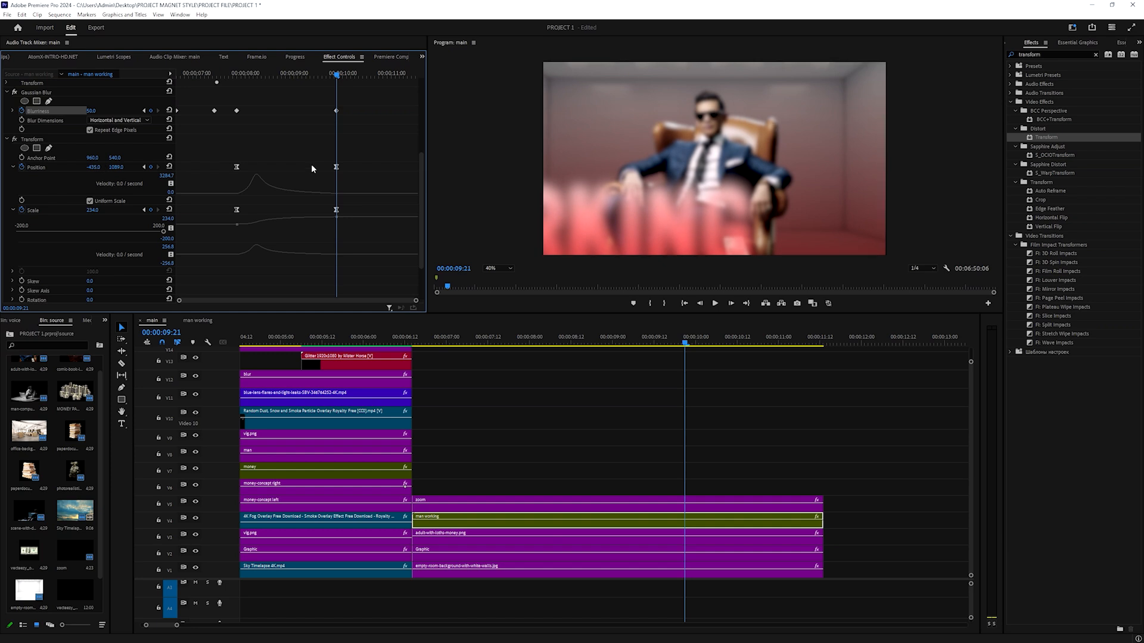
pyautogui.click(211, 72)
pyautogui.press('space')
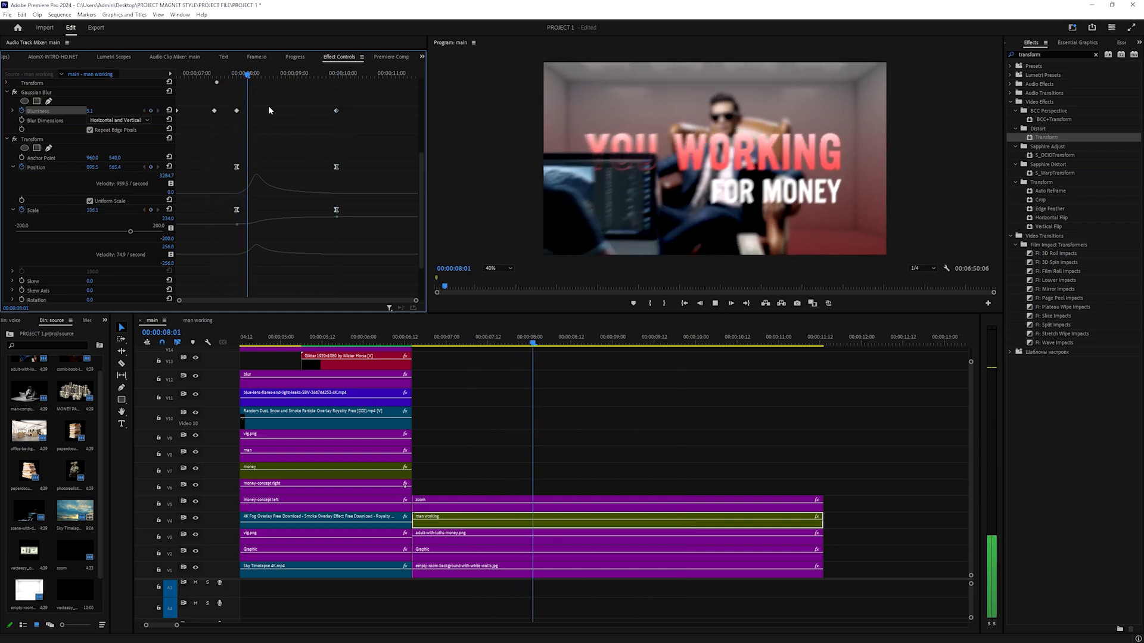
pyautogui.press('space')
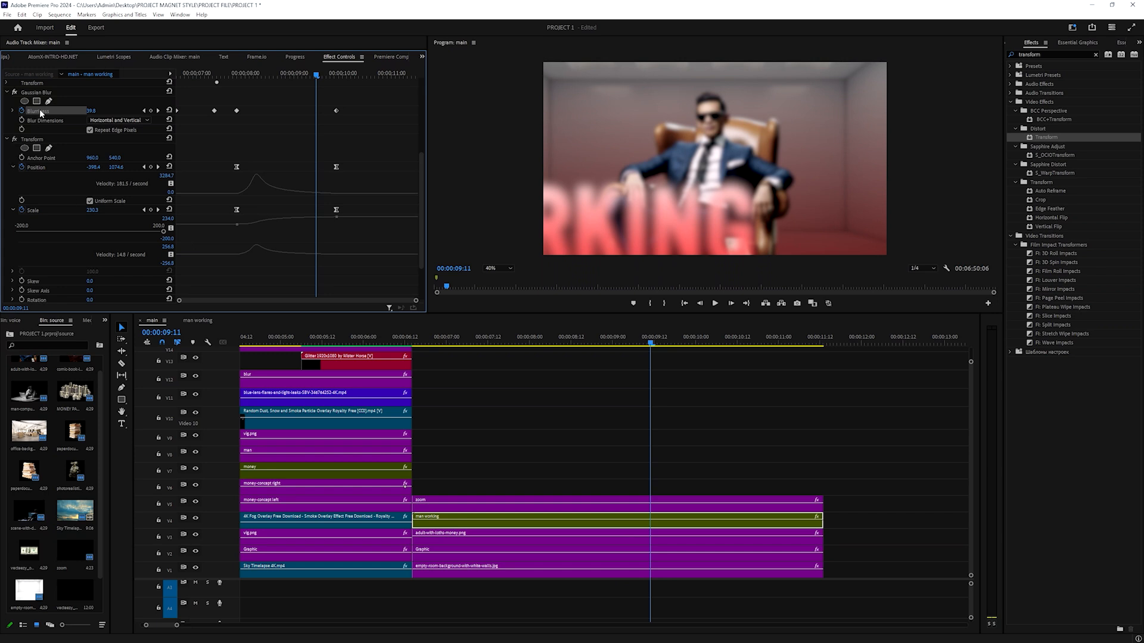
# Copy the man-working clip's second Transform effect onto the adult-with-lotto-money.png clip and play back the result
pyautogui.click(34, 139)
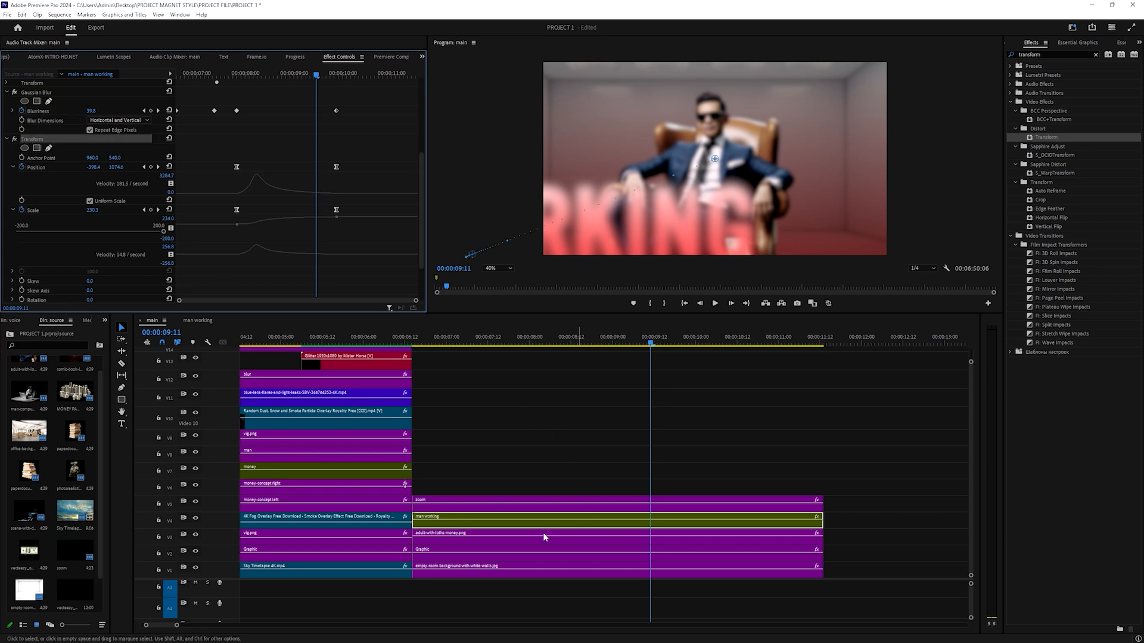
pyautogui.click(485, 539)
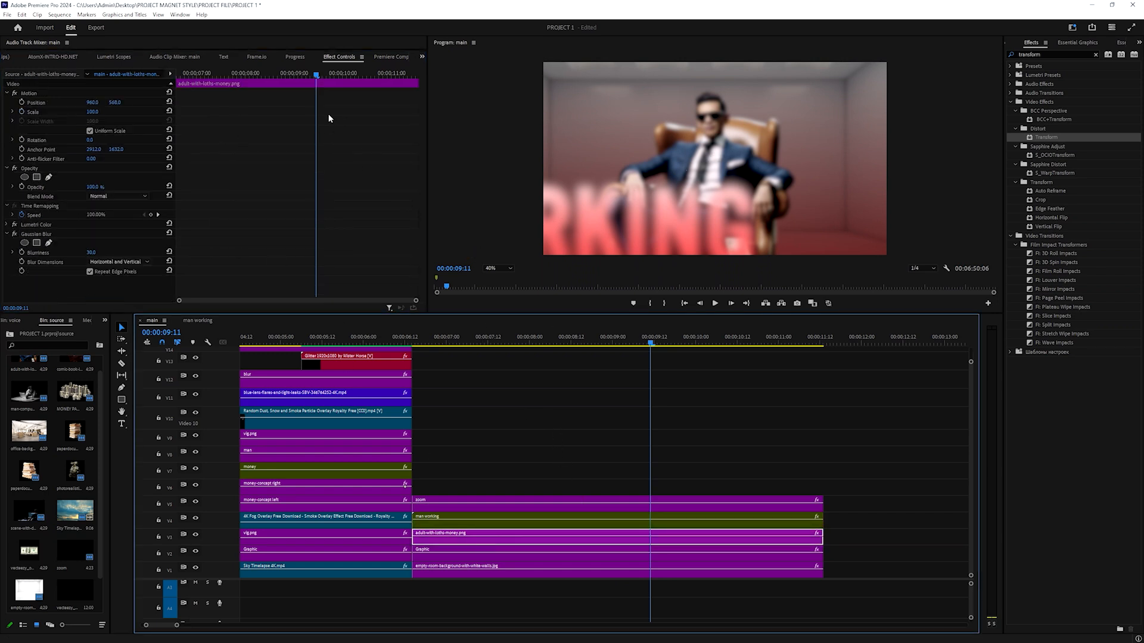
pyautogui.moveTo(317, 75); pyautogui.dragTo(231, 77)
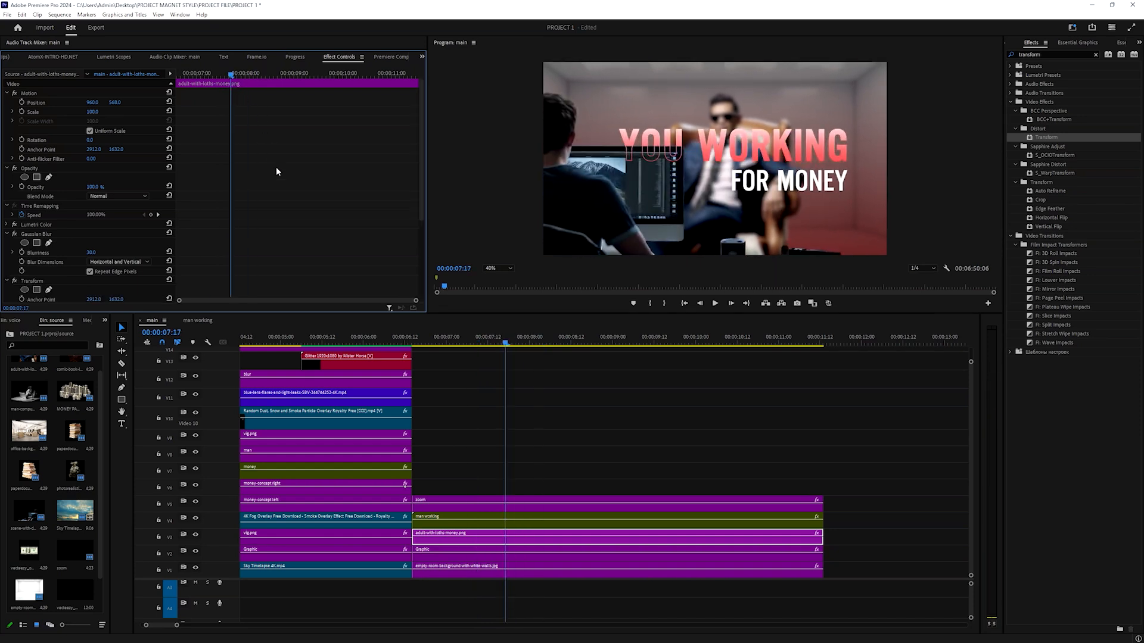
pyautogui.scroll(-3, 279, 196)
pyautogui.press('space')
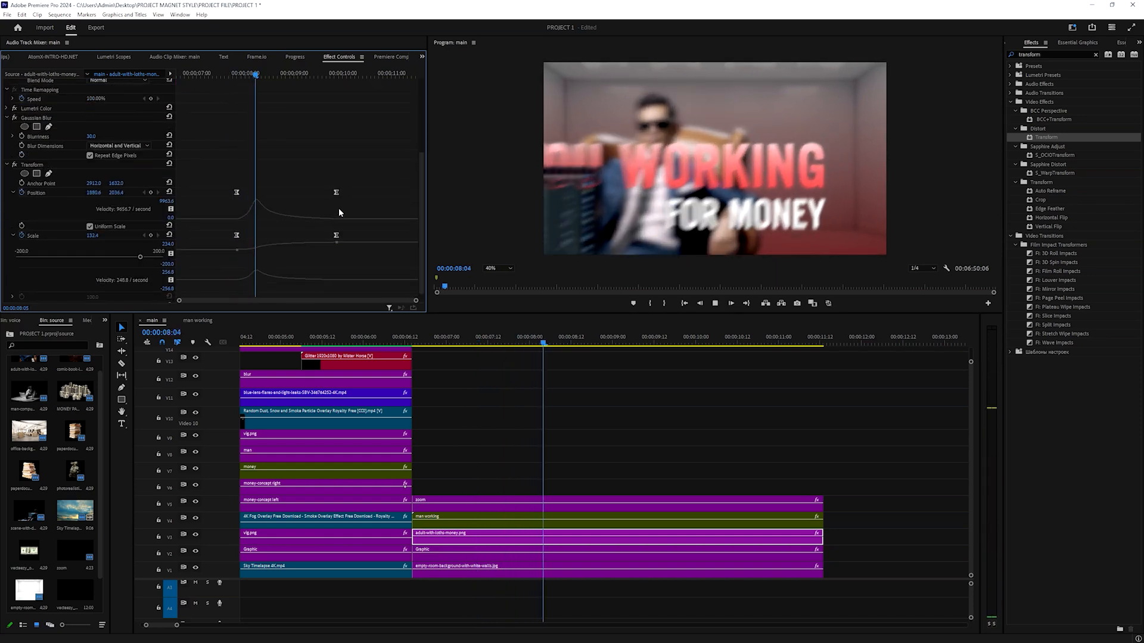
pyautogui.press('space')
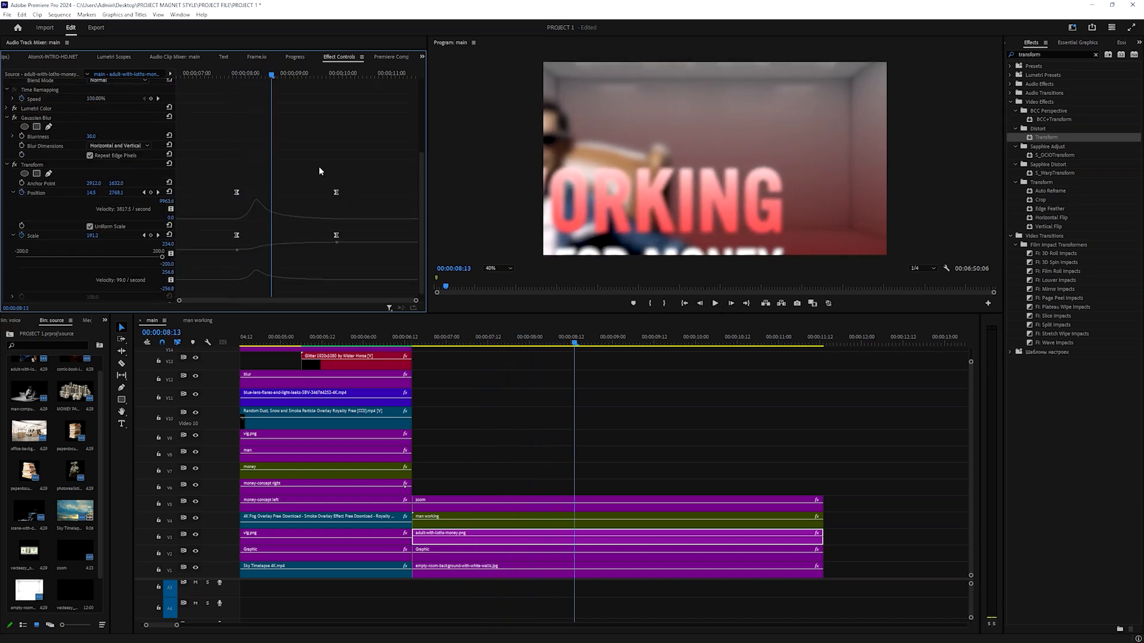
# Clear the adult-with-lotto-money clip's Position and Scale keyframes, reset its Transform, and start keyframing both properties again at 00:00:08:13
pyautogui.click(22, 192)
pyautogui.click(597, 334)
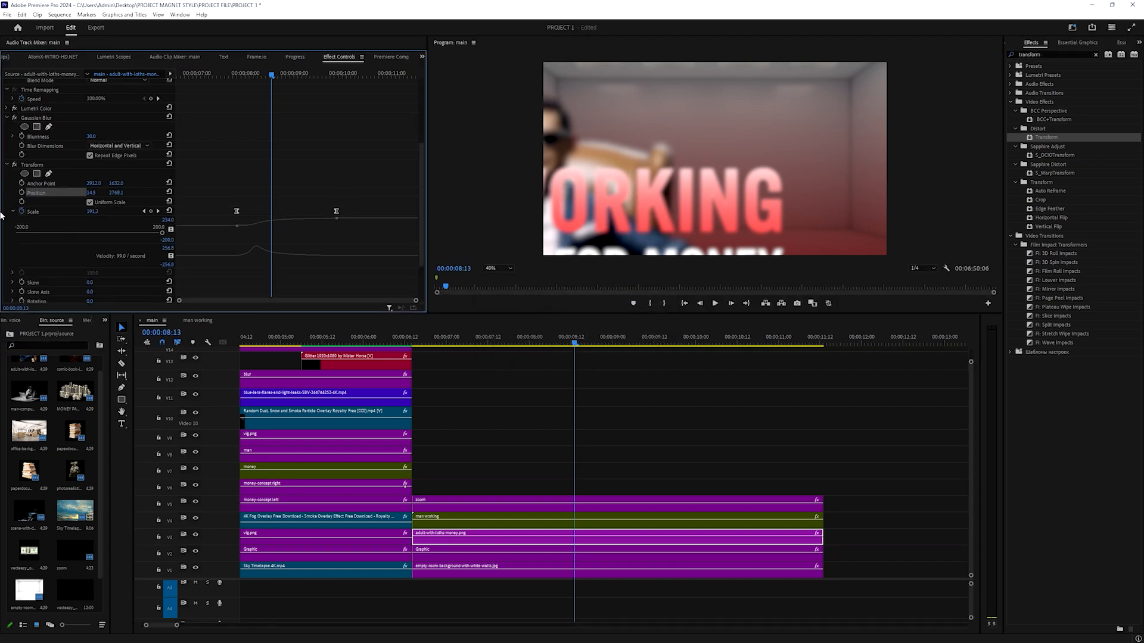
pyautogui.click(22, 211)
pyautogui.click(597, 335)
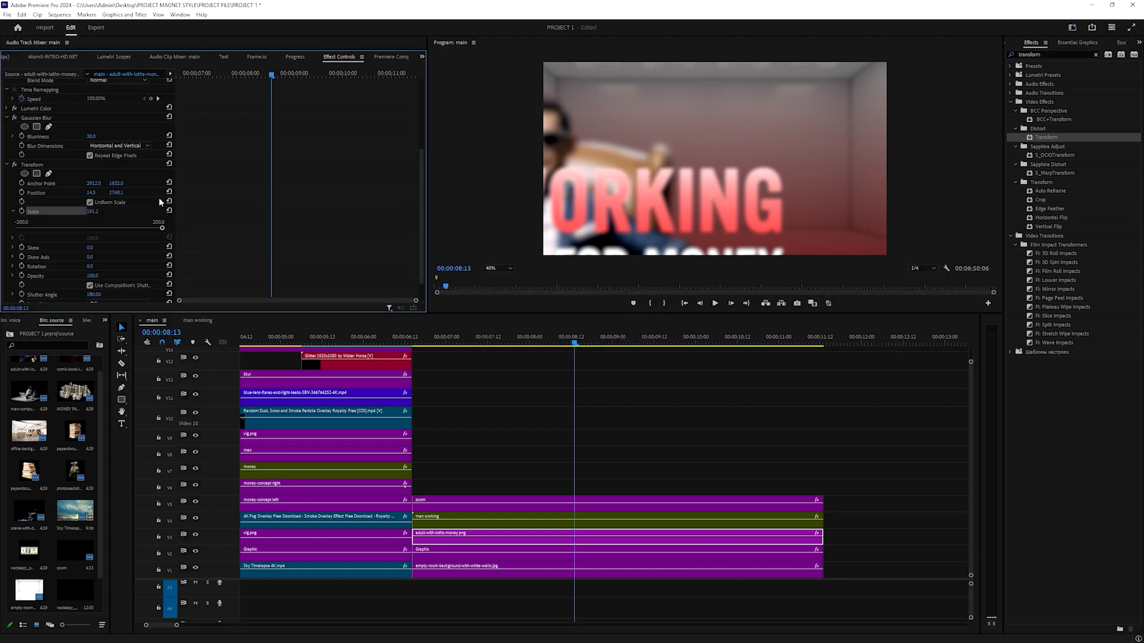
pyautogui.click(169, 163)
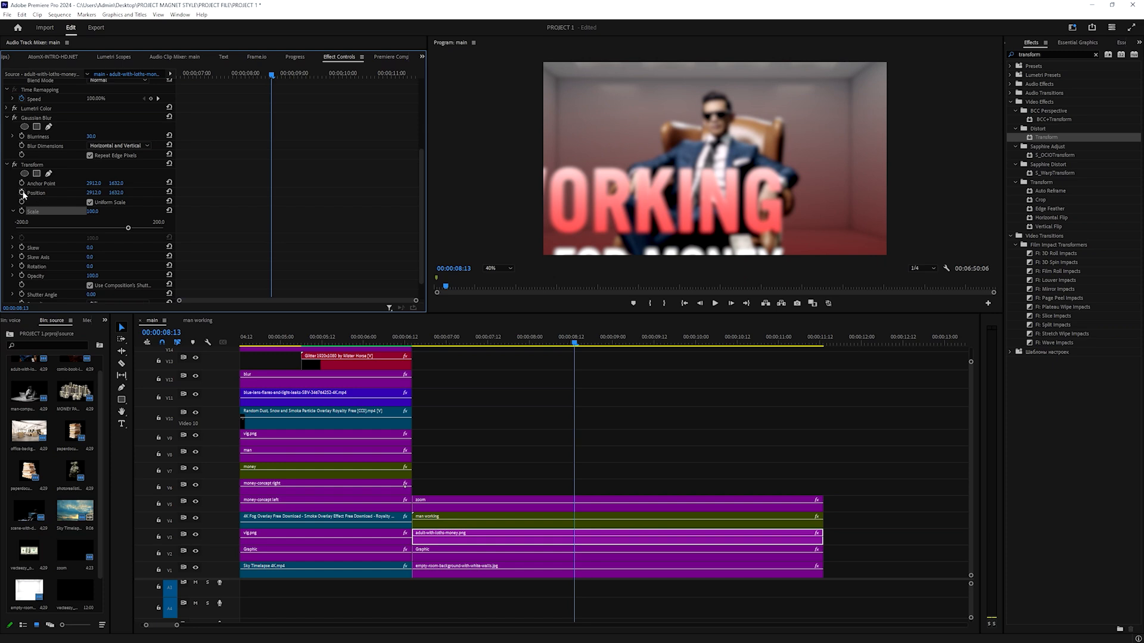
pyautogui.click(22, 210)
# Move the adult-with-lotto-money clip's first Position and Scale keyframes to about 00:00:07:21 and play back the scene
pyautogui.press('space')
pyautogui.press('space')
pyautogui.click(186, 73)
pyautogui.press('space')
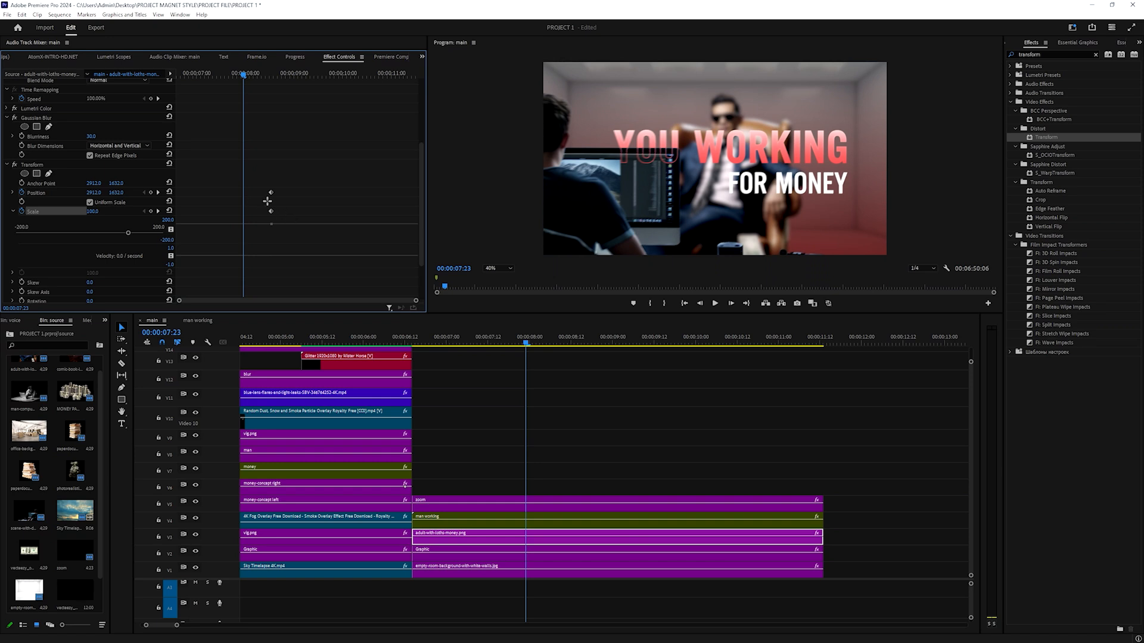
pyautogui.moveTo(271, 193); pyautogui.dragTo(240, 194)
pyautogui.press('space')
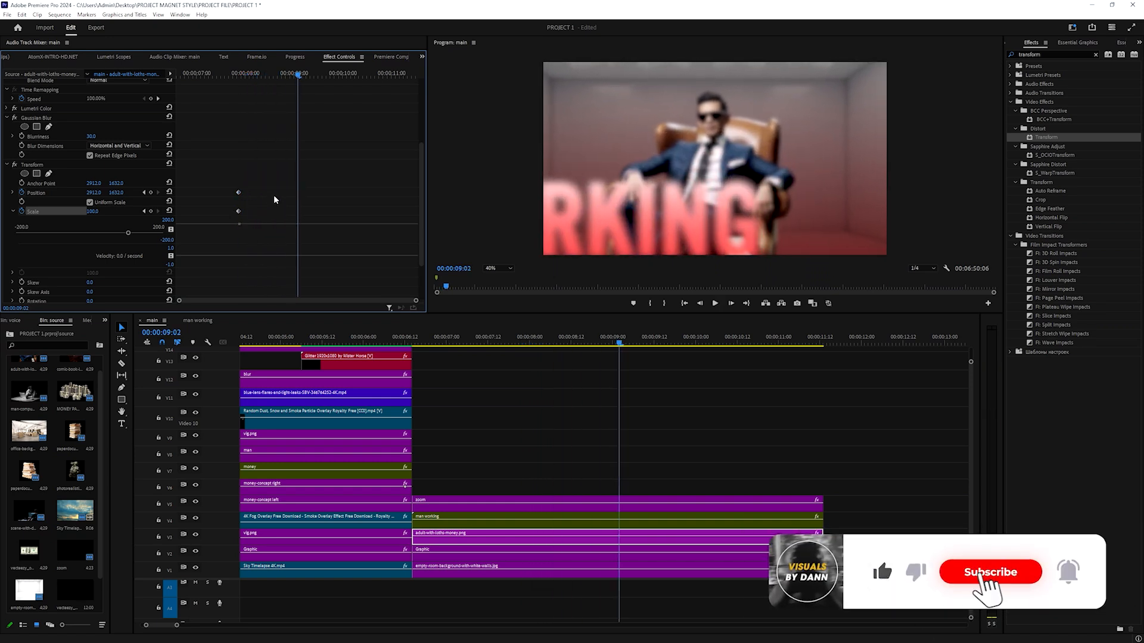
# Add ending Transform keyframes to the adult-with-lotto-money clip at about 00:00:09:11 with Scale 162 and Position 2381, 2211
pyautogui.press('space')
pyautogui.press('Right')
pyautogui.press('Right')
pyautogui.press('Right')
pyautogui.press('Right')
pyautogui.moveTo(90, 212); pyautogui.dragTo(115, 214)
pyautogui.moveTo(93, 192); pyautogui.dragTo(122, 192)
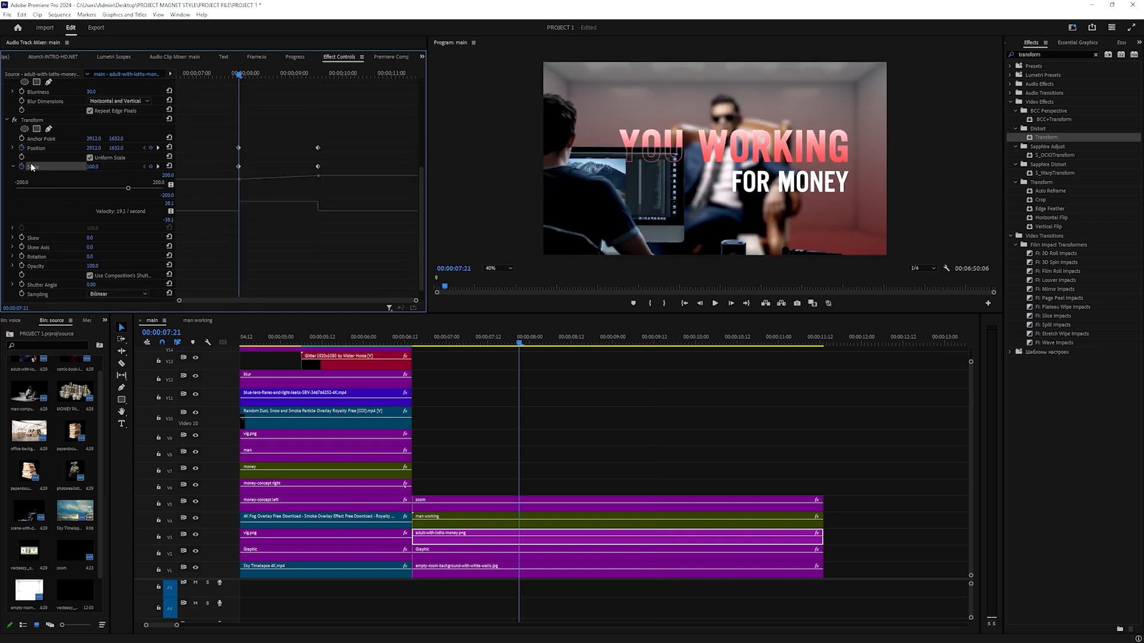
# Keyframe the adult-with-lotto-money clip's Gaussian Blur from 30 Blurriness at 00:00:07:21 to 0 at 00:00:08:21, and preview it
pyautogui.scroll(2, 32, 166)
pyautogui.click(22, 136)
pyautogui.moveTo(252, 78); pyautogui.dragTo(288, 78)
pyautogui.click(91, 136)
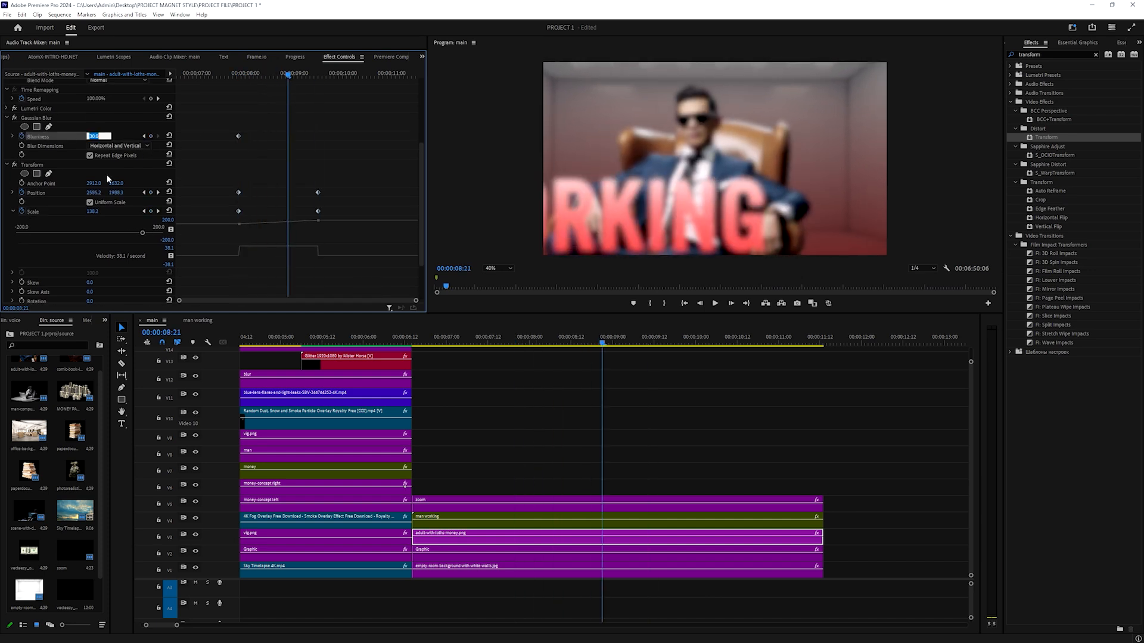
pyautogui.write('0')
pyautogui.press('Return')
pyautogui.press('space')
pyautogui.press('space')
# Ease the adult-with-lotto-money clip's Transform Position and Scale keyframes in and out
pyautogui.click(245, 75)
pyautogui.moveTo(247, 86); pyautogui.dragTo(241, 89)
pyautogui.moveTo(347, 215); pyautogui.dragTo(184, 185)
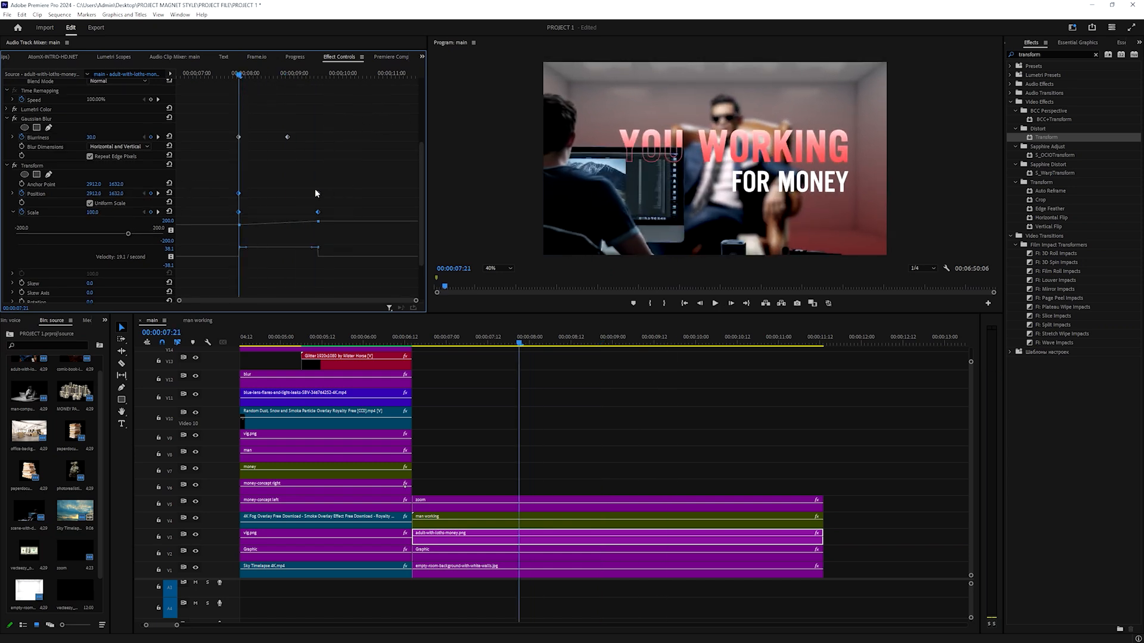
pyautogui.rightClick(315, 194)
pyautogui.moveTo(367, 269)
pyautogui.click(459, 326)
pyautogui.rightClick(317, 193)
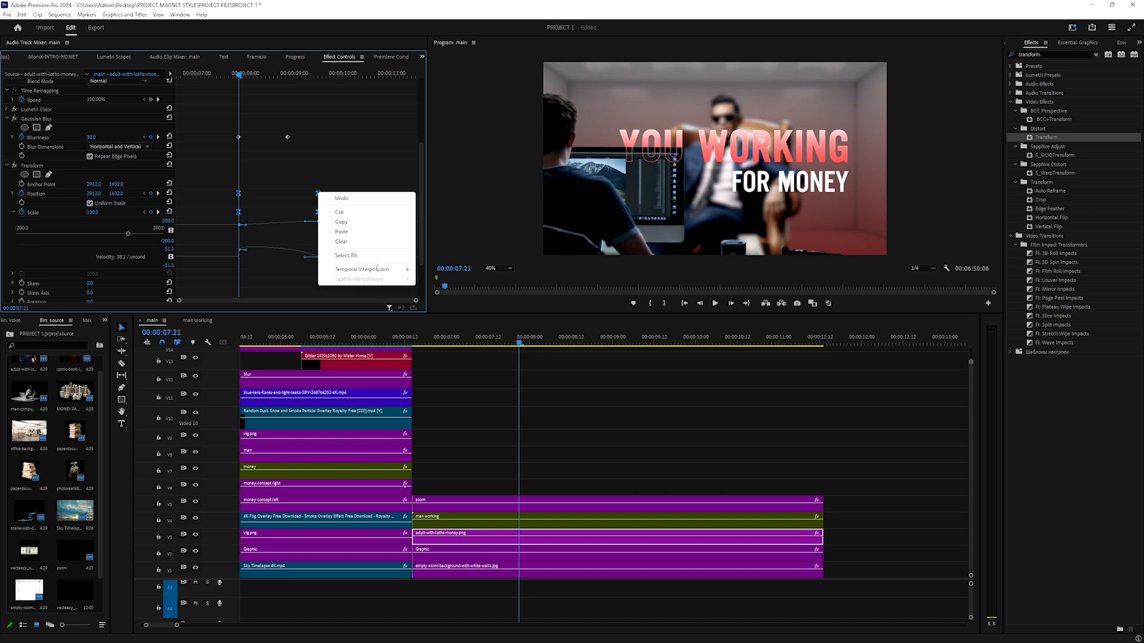
pyautogui.click(455, 332)
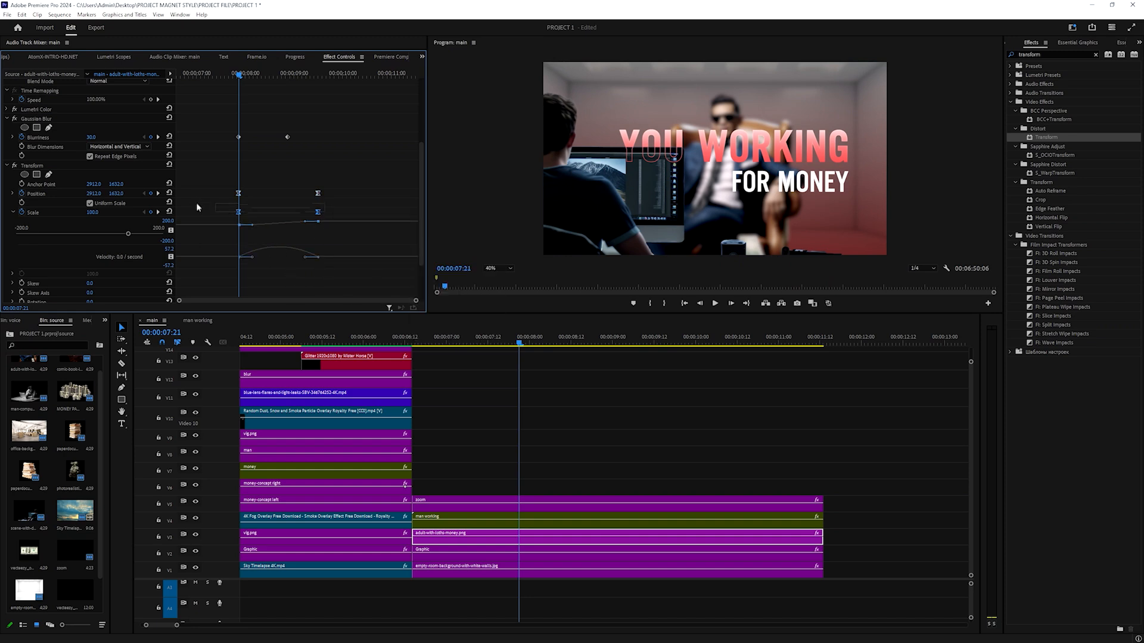
# Shape the adult-with-lotto-money clip's Scale and Position velocity curves to peak early and slow gradually, and play back the move
pyautogui.moveTo(306, 257); pyautogui.dragTo(255, 247)
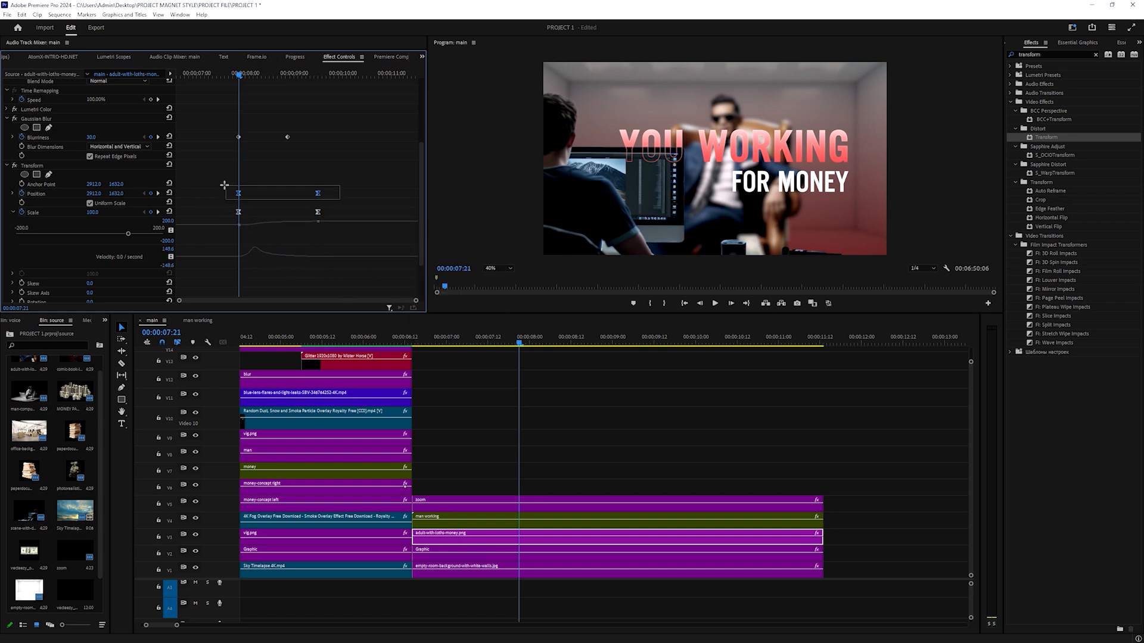
pyautogui.click(15, 196)
pyautogui.moveTo(306, 222); pyautogui.dragTo(278, 221)
pyautogui.press('space')
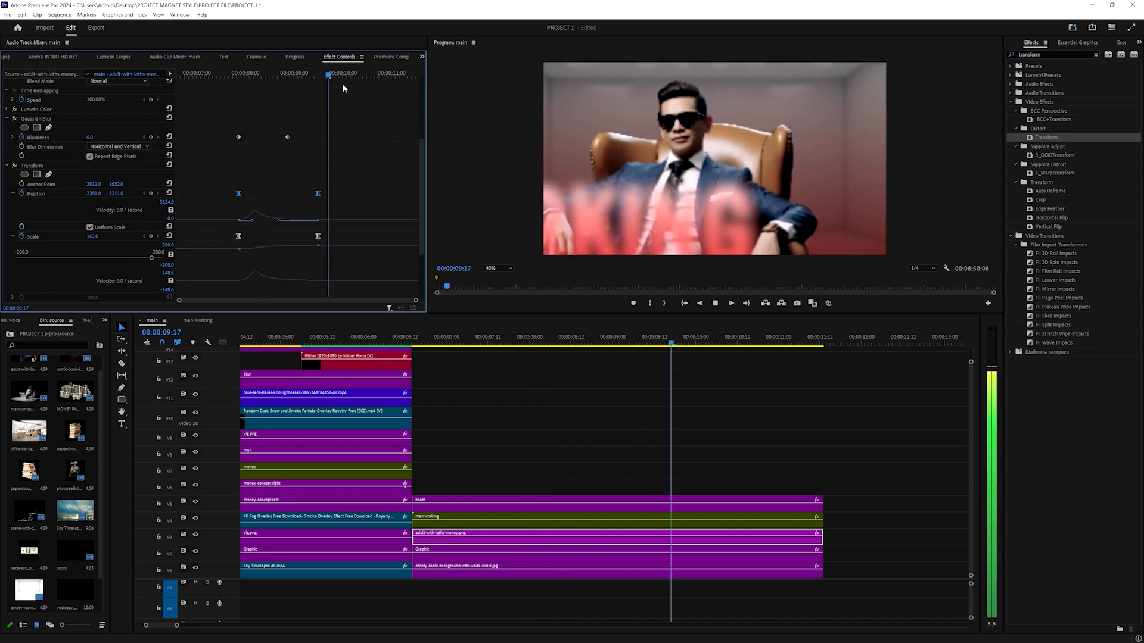
pyautogui.click(336, 76)
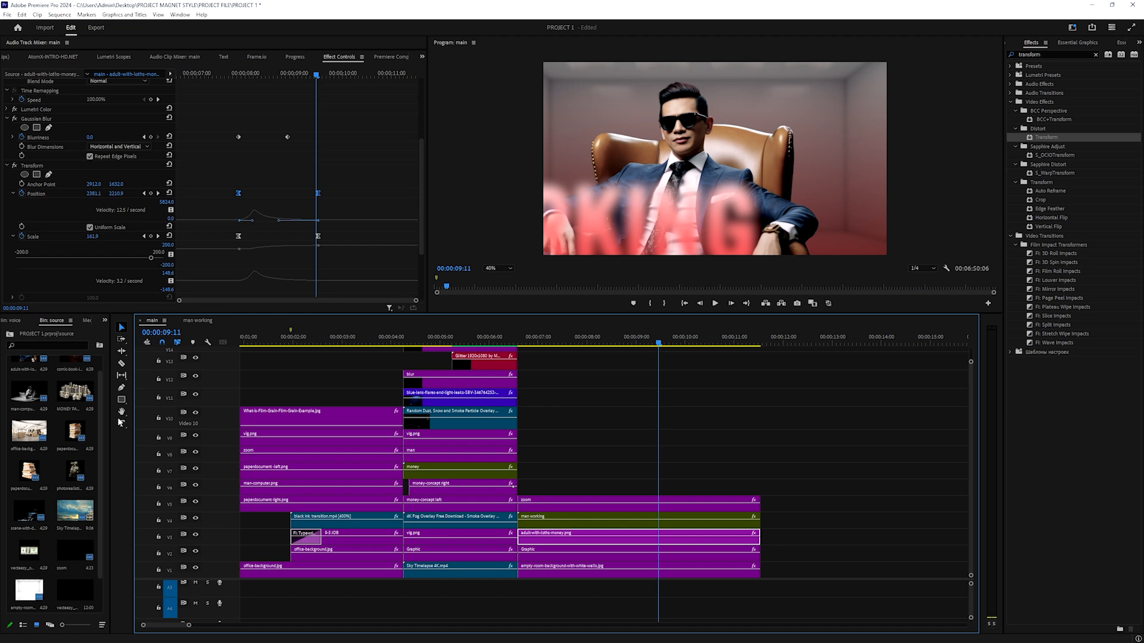
# Add a MONEY text title beside the seated man's head and align its clip with the scene on the track above zoom
pyautogui.click(121, 423)
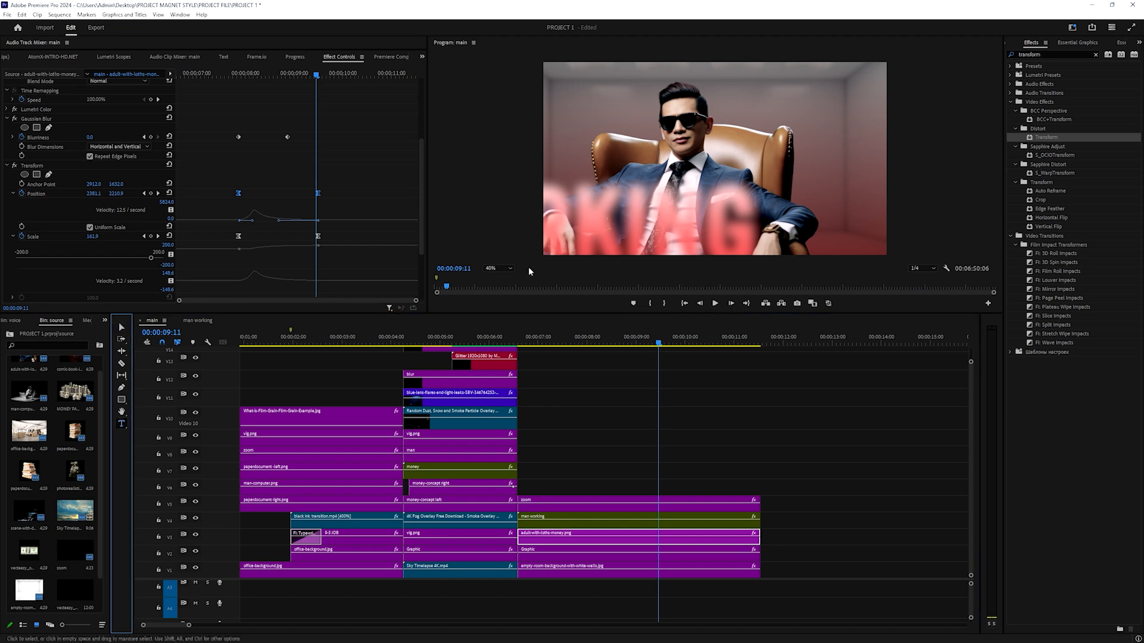
pyautogui.click(743, 97)
pyautogui.write('MOEN')
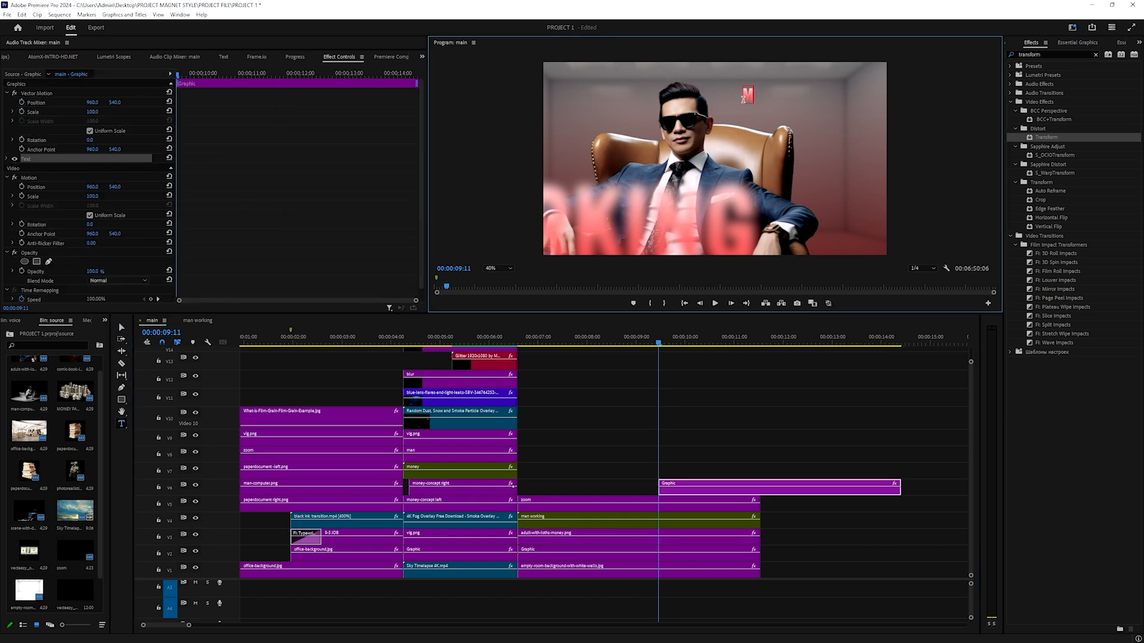
pyautogui.press('BackSpace')
pyautogui.press('BackSpace')
pyautogui.write('NEY')
pyautogui.click(122, 327)
pyautogui.moveTo(703, 493); pyautogui.dragTo(575, 487)
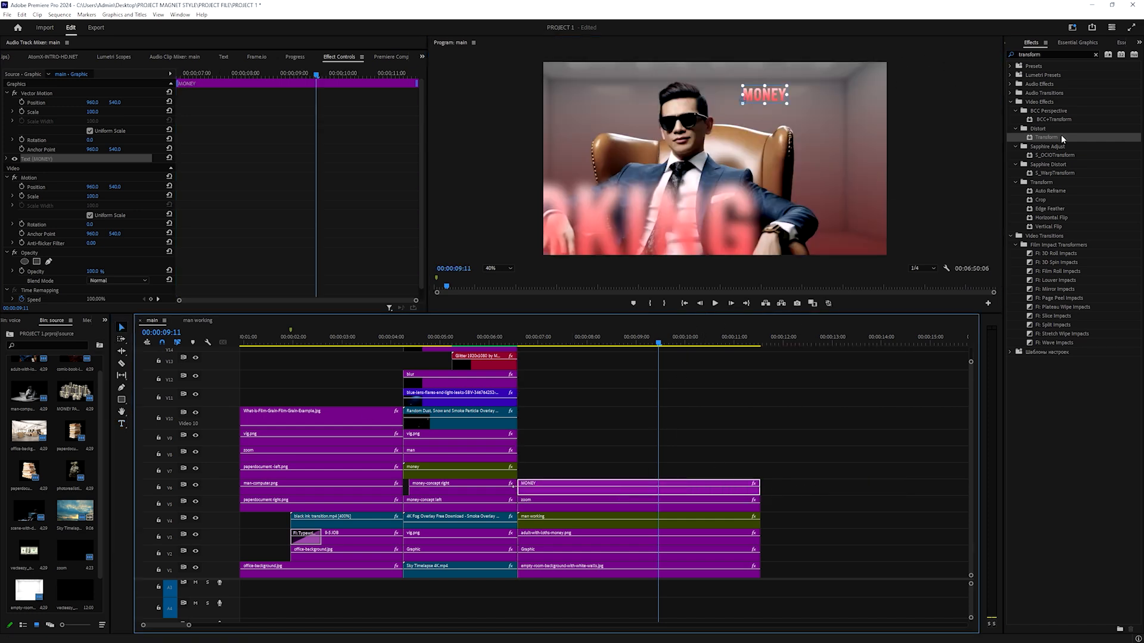
# Recolor the MONEY title's linear gradient fill, giving the starting color stop a saturated orange
pyautogui.click(1076, 42)
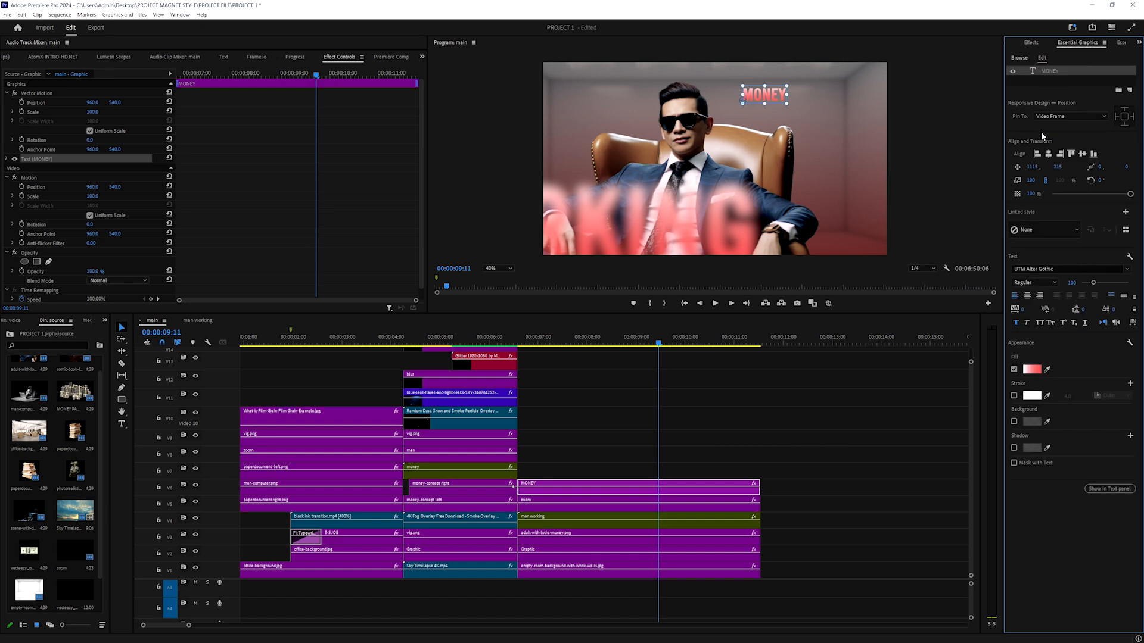
pyautogui.click(1032, 371)
pyautogui.click(485, 237)
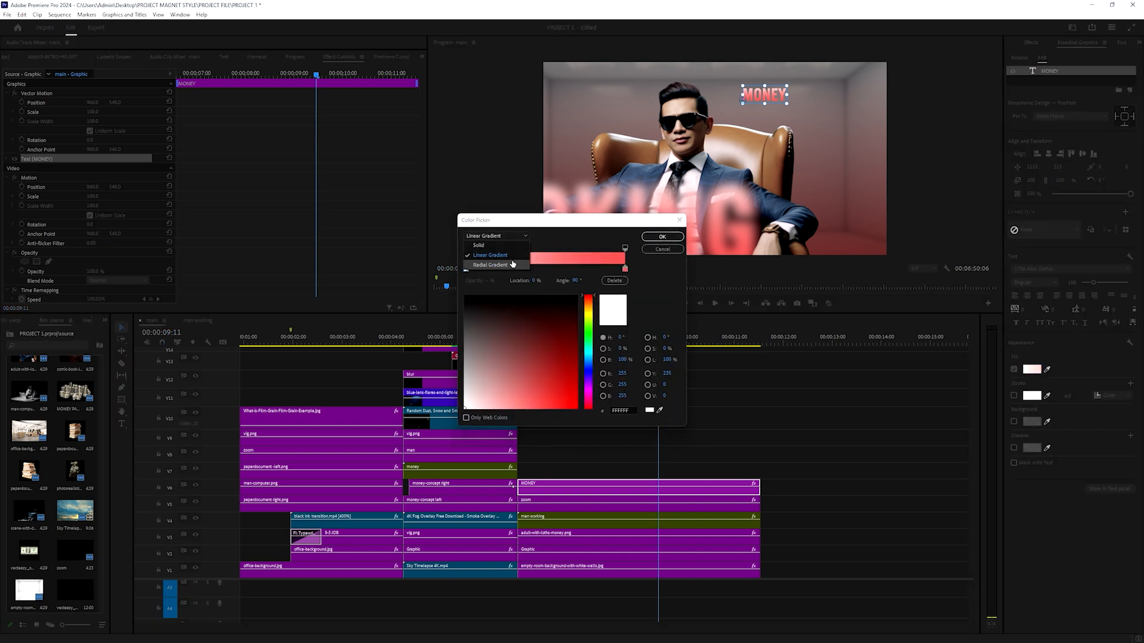
pyautogui.click(567, 261)
pyautogui.click(586, 327)
pyautogui.click(539, 406)
pyautogui.click(624, 269)
pyautogui.click(586, 311)
pyautogui.click(466, 268)
pyautogui.click(624, 268)
pyautogui.click(465, 268)
pyautogui.click(572, 365)
pyautogui.moveTo(589, 309); pyautogui.dragTo(590, 307)
pyautogui.click(575, 374)
pyautogui.moveTo(574, 374); pyautogui.dragTo(582, 408)
# Set the ending color stop of the MONEY title's gradient to yellow FDE800 and apply the fill
pyautogui.click(625, 269)
pyautogui.moveTo(589, 307); pyautogui.dragTo(589, 312)
pyautogui.click(582, 408)
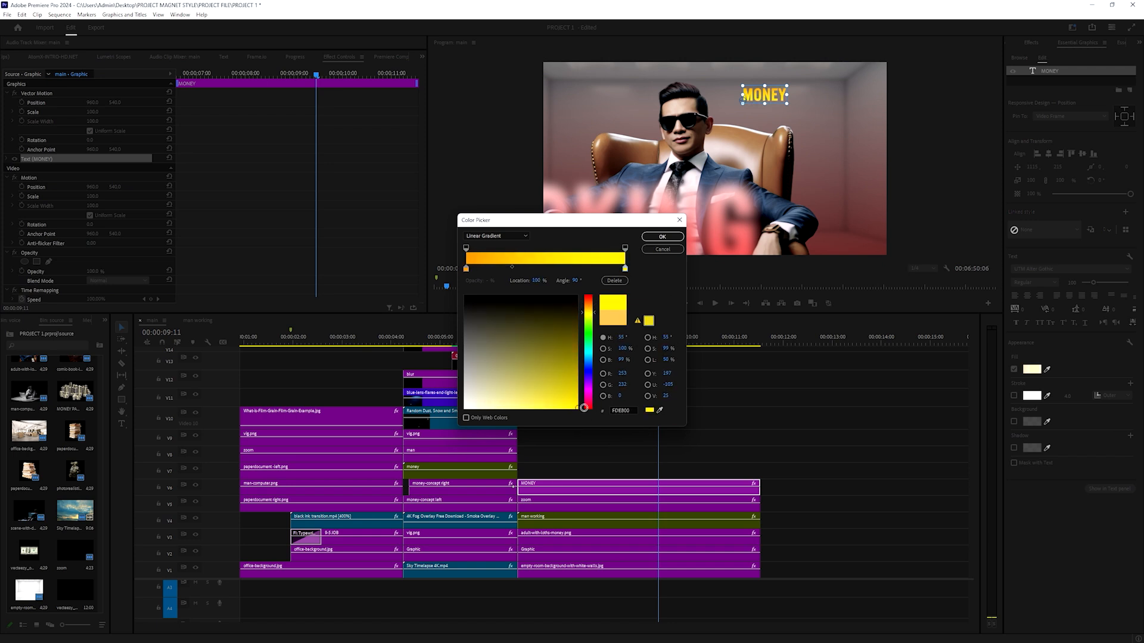
pyautogui.click(654, 239)
# Enlarge the MONEY title to about 238 percent scale and place it at Position 1029, 372
pyautogui.moveTo(1032, 178); pyautogui.dragTo(1059, 93)
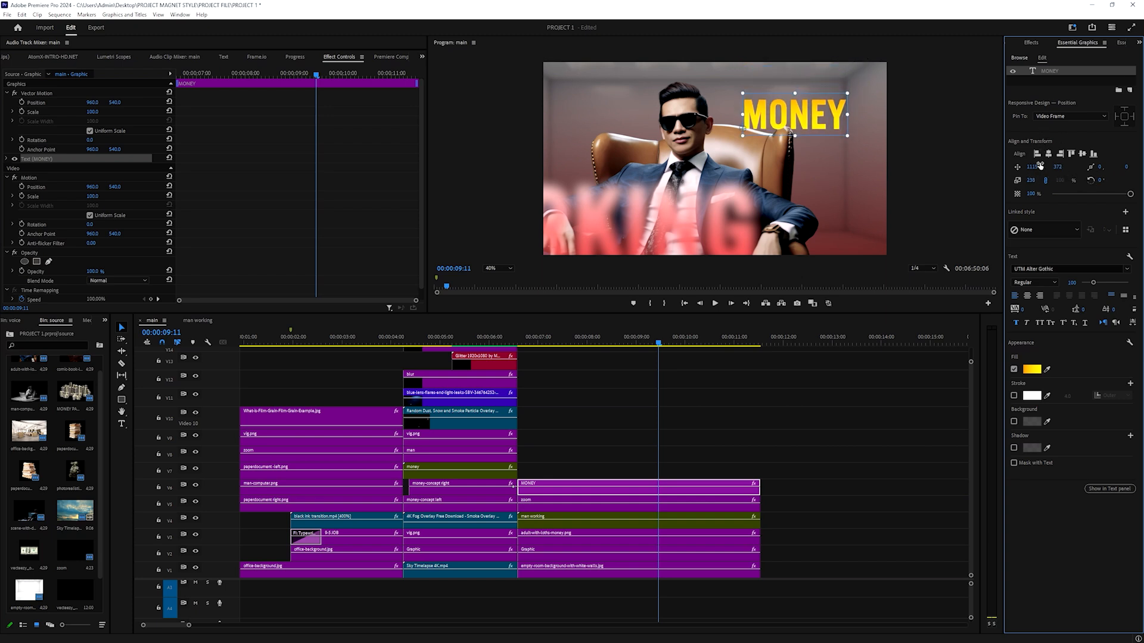
pyautogui.moveTo(1035, 166); pyautogui.dragTo(1012, 174)
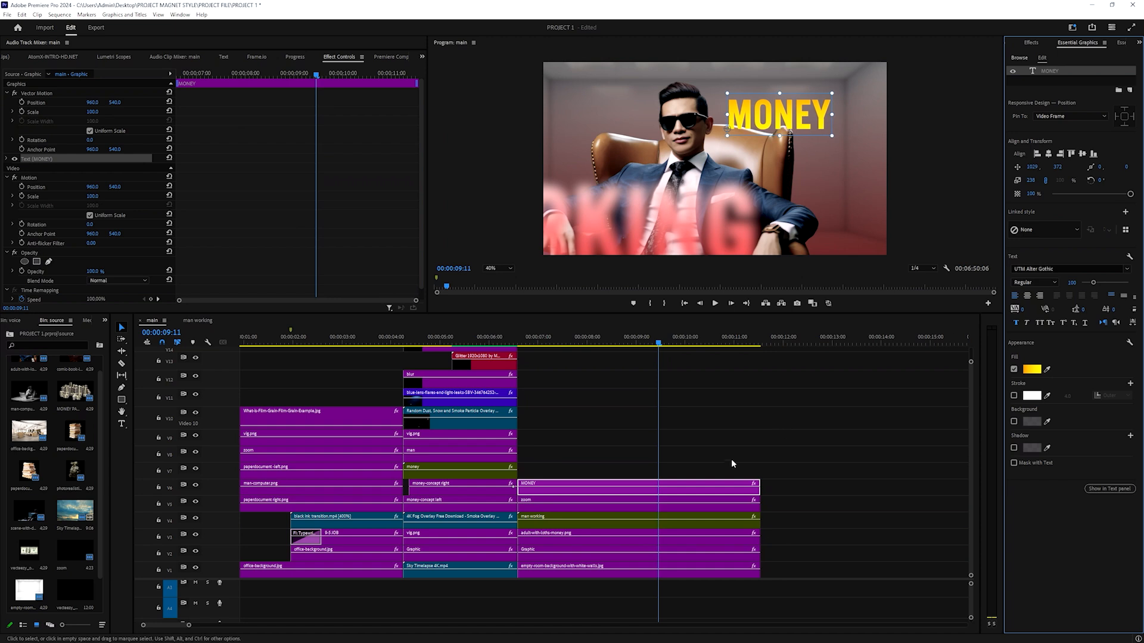
# Raise the zoom, man-working and adult-with-lotto-money clips to higher tracks and place the MONEY clip directly beneath adult-with-lotto-money
pyautogui.moveTo(549, 473)
pyautogui.mouseDown()
pyautogui.moveTo(560, 514)
pyautogui.moveTo(564, 484)
pyautogui.mouseUp()
pyautogui.hotkey('alt', 'Up')
pyautogui.hotkey('alt', 'Up')
pyautogui.hotkey('alt', 'Up')
pyautogui.moveTo(555, 532); pyautogui.dragTo(563, 501)
pyautogui.moveTo(571, 440); pyautogui.dragTo(577, 523)
# Adjust the MONEY title to about 252 percent scale and Position 1078, 372
pyautogui.click(1047, 71)
pyautogui.moveTo(1030, 170); pyautogui.dragTo(1045, 167)
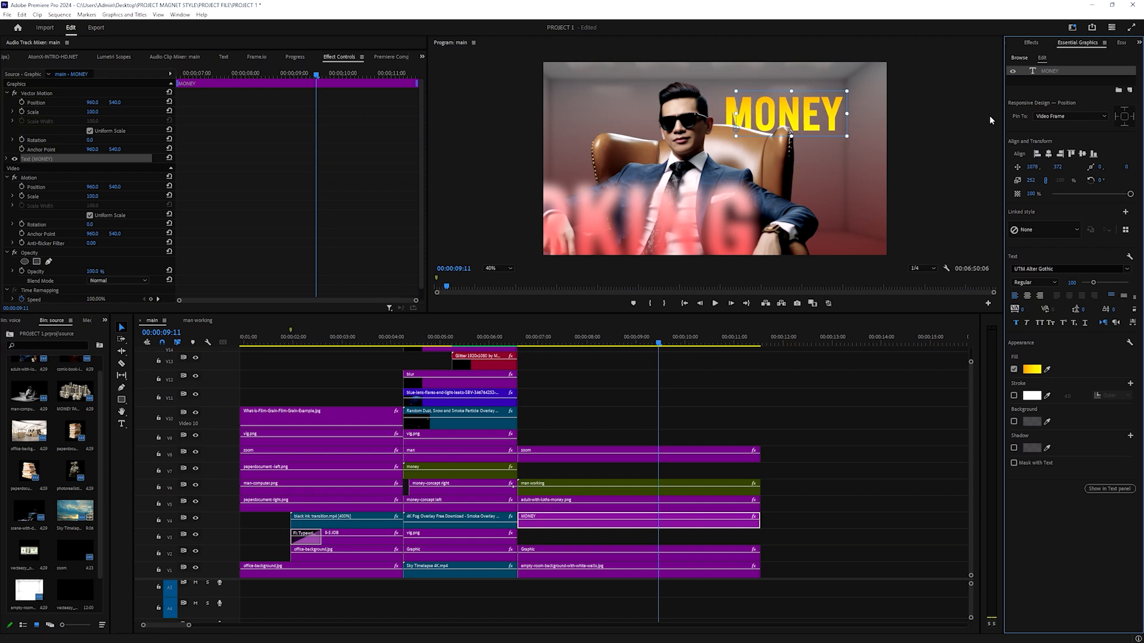
# Find the Drop Shadow effect, apply it to the MONEY clip, and bring up its settings
pyautogui.click(1030, 42)
pyautogui.click(1052, 54)
pyautogui.write('drop')
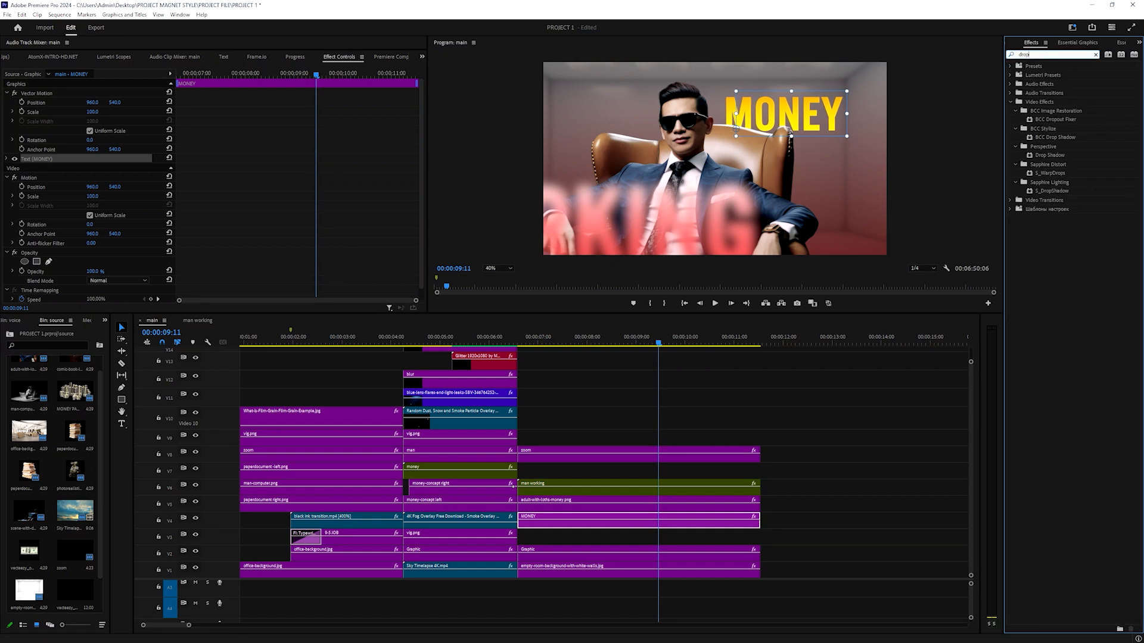
pyautogui.moveTo(1049, 156); pyautogui.dragTo(655, 519)
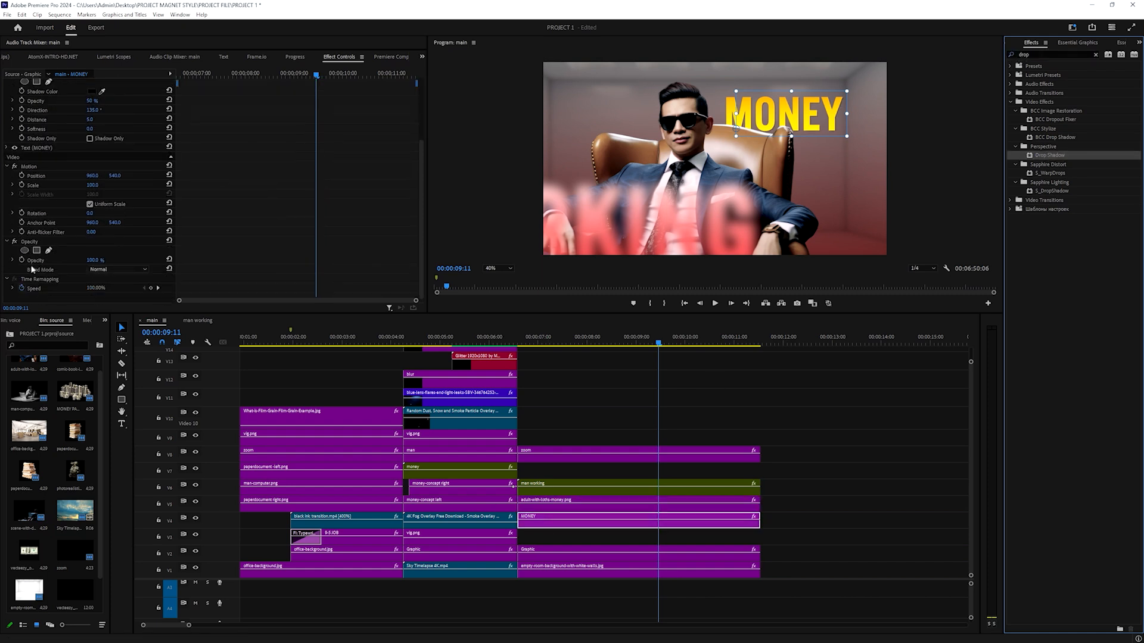
pyautogui.scroll(3, 39, 179)
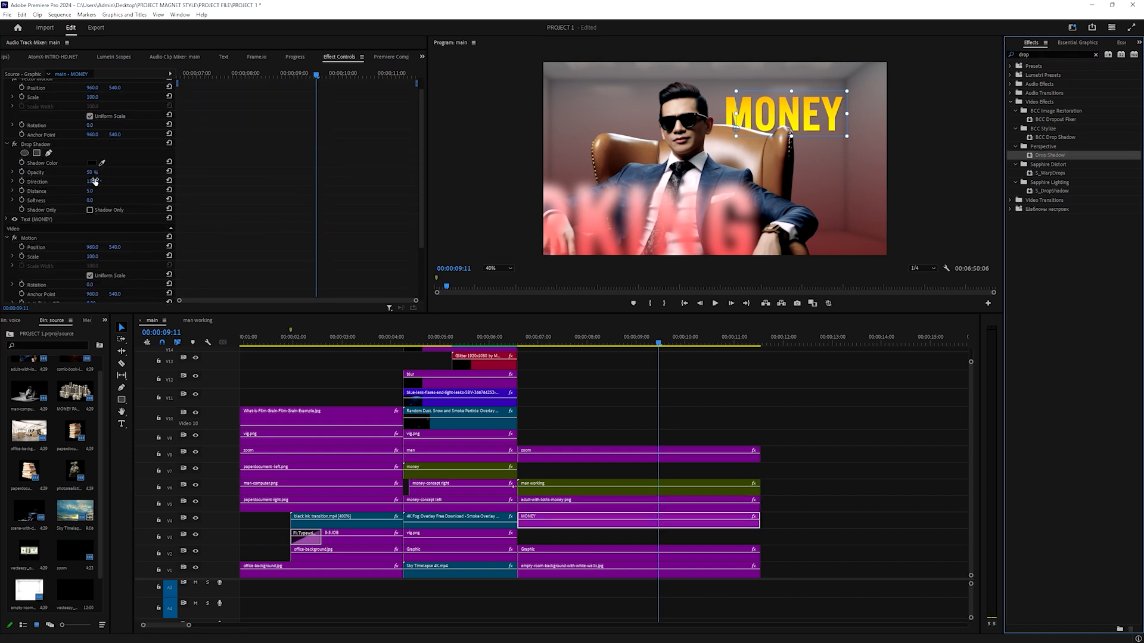
# Set the MONEY clip's drop shadow to distance 16, opacity 72 percent and softness 22
pyautogui.moveTo(90, 194); pyautogui.dragTo(107, 194)
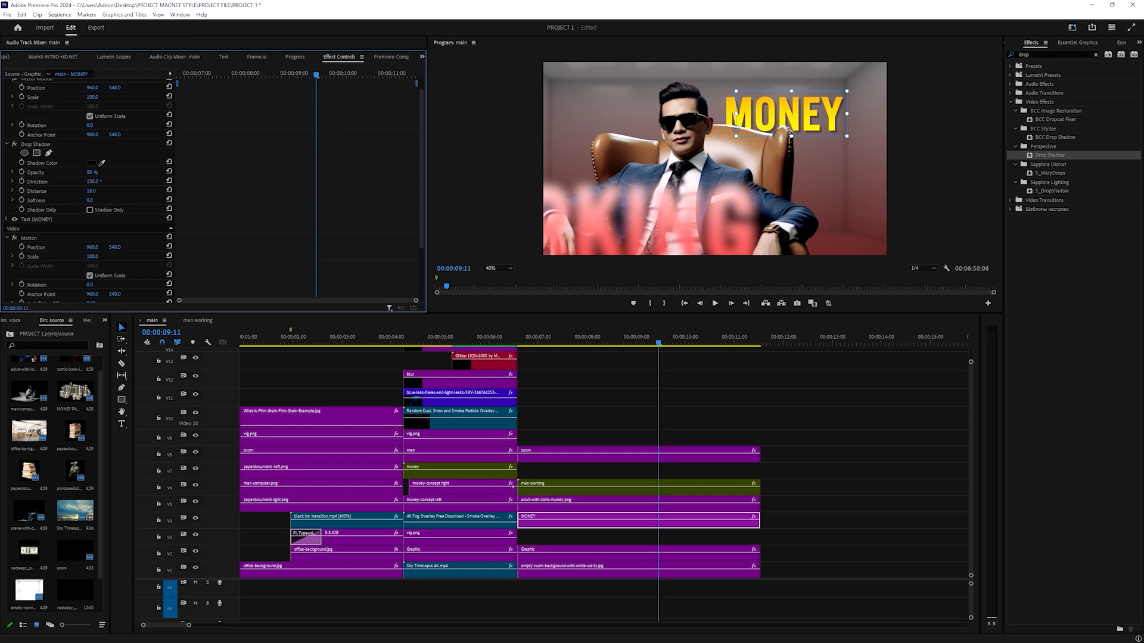
pyautogui.moveTo(93, 173); pyautogui.dragTo(110, 173)
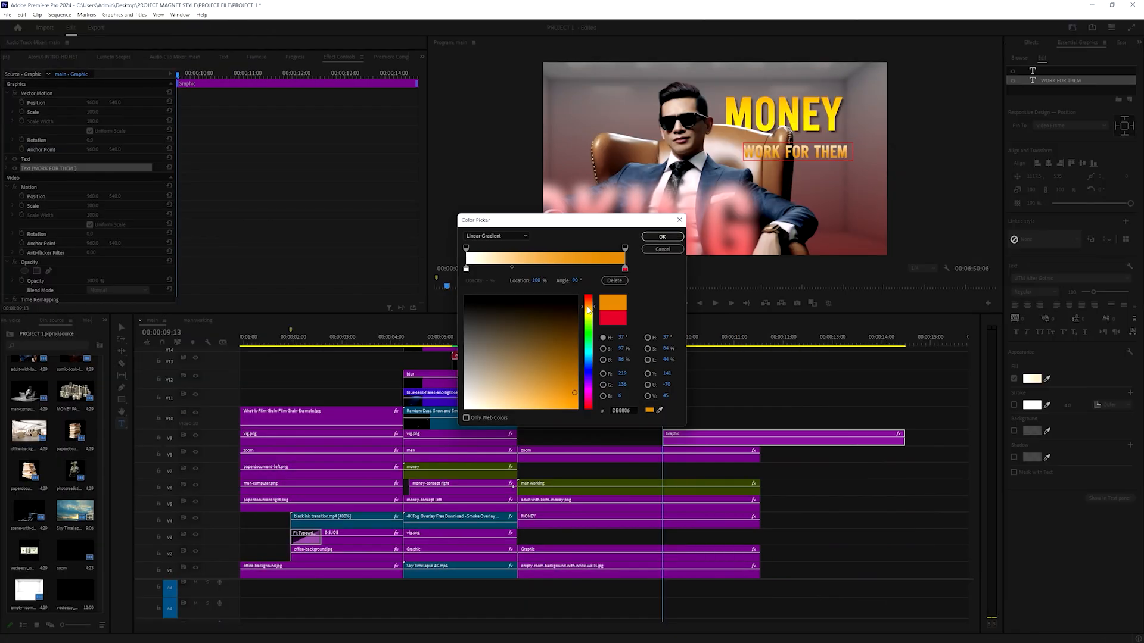
# Set the end colour of the WORK FOR THEM text's linear gradient to golden F4B200 and its midpoint to about 52 percent
pyautogui.moveTo(591, 309)
pyautogui.mouseDown()
pyautogui.moveTo(591, 322)
pyautogui.moveTo(591, 312)
pyautogui.mouseUp()
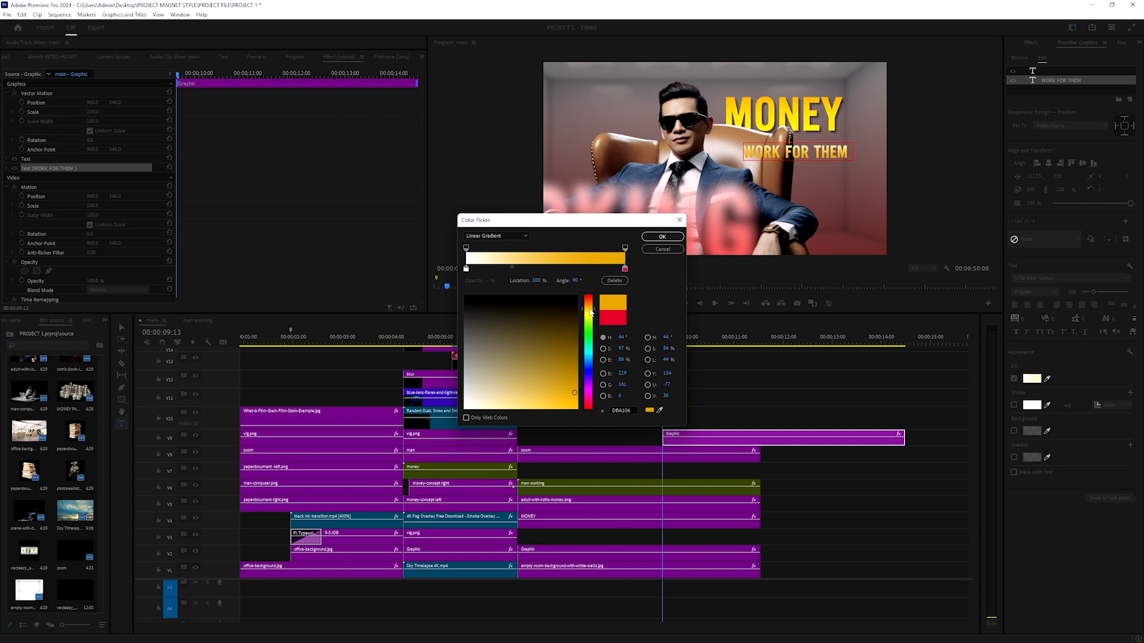
pyautogui.moveTo(574, 393); pyautogui.dragTo(580, 405)
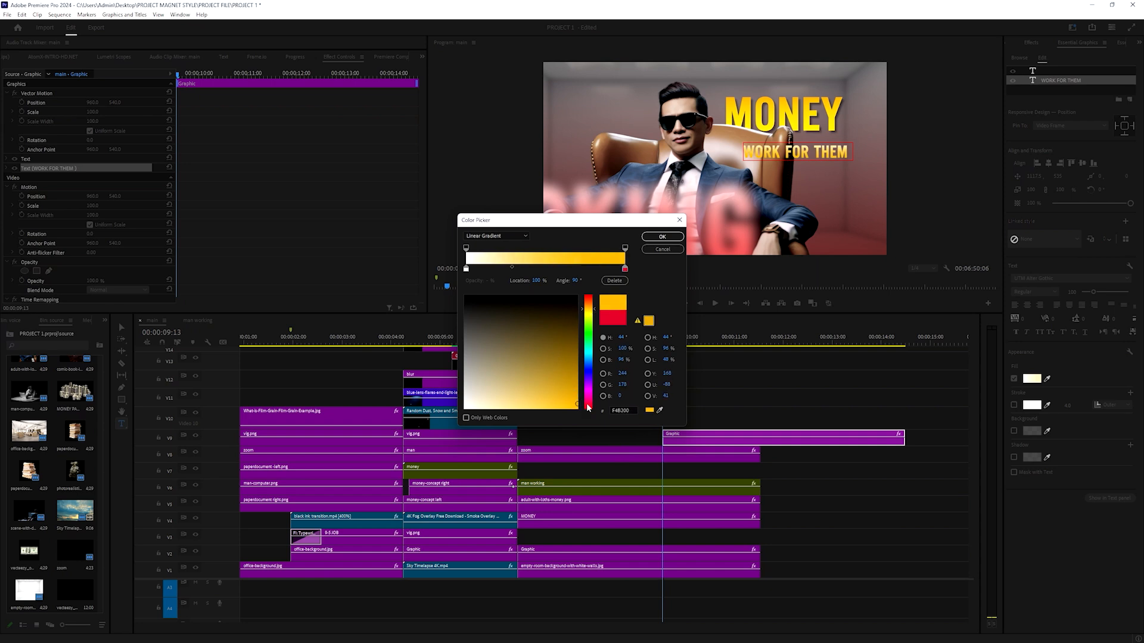
pyautogui.moveTo(512, 266); pyautogui.dragTo(539, 272)
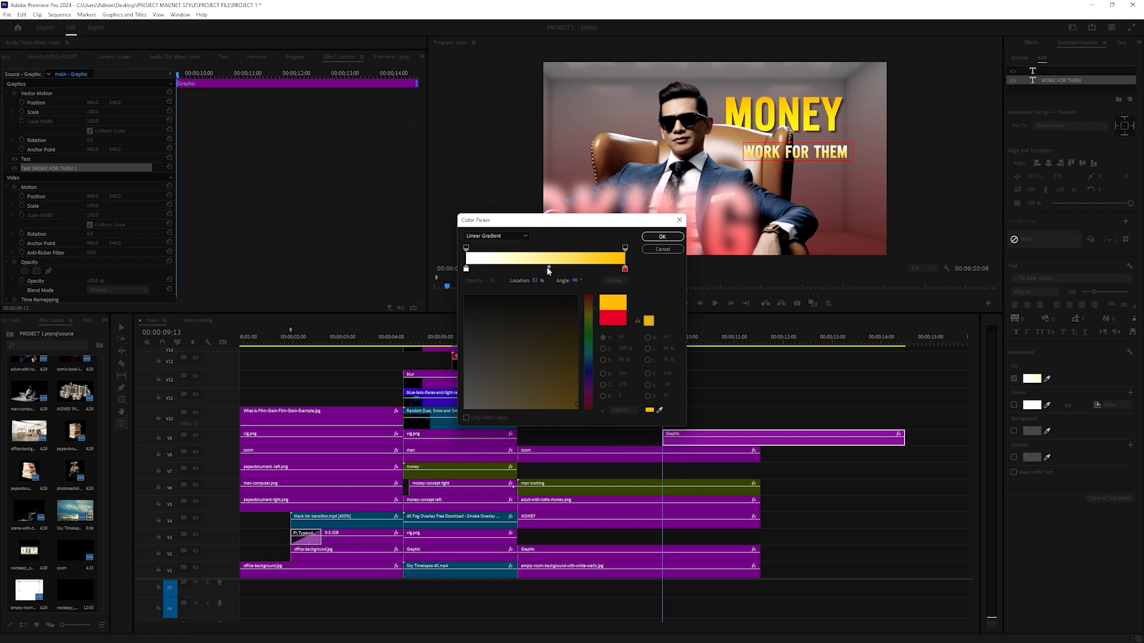
pyautogui.click(662, 237)
# Rename the new text clip as work for them and place it directly above man-working, matching that clip's length
pyautogui.rightClick(695, 434)
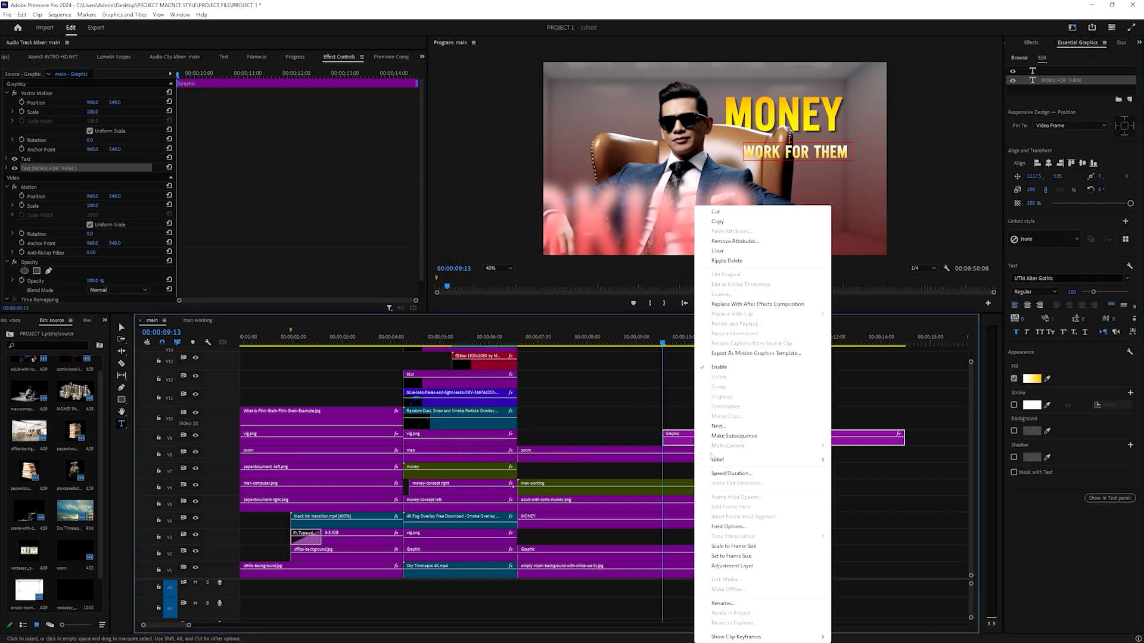
pyautogui.click(729, 604)
pyautogui.write('w')
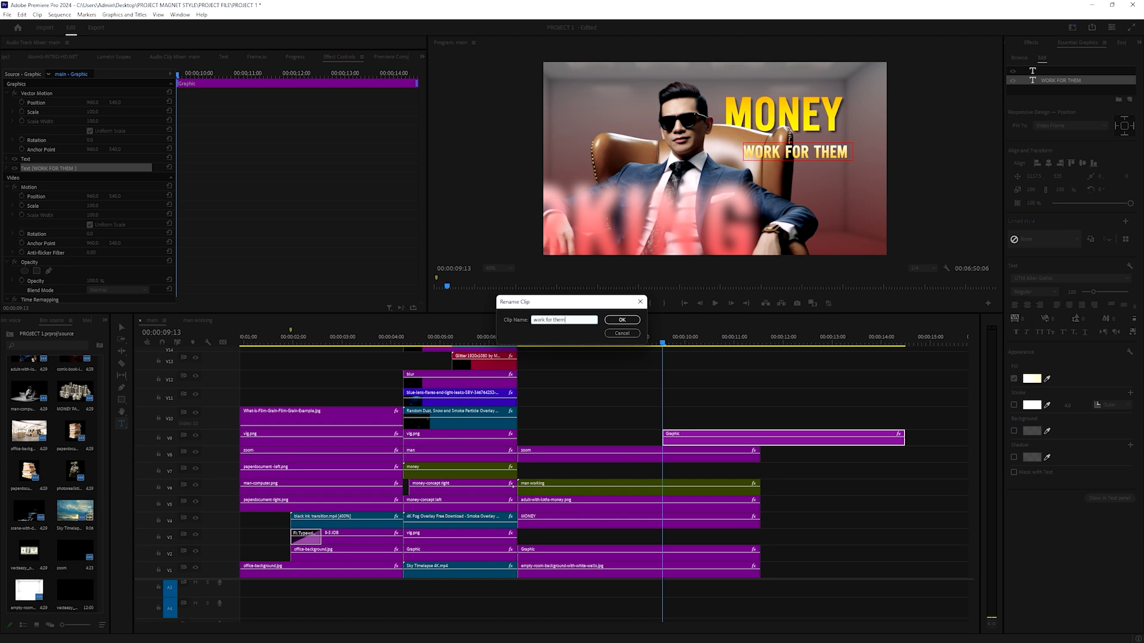
pyautogui.write('ork for them')
pyautogui.press('Return')
pyautogui.moveTo(698, 439); pyautogui.dragTo(554, 473)
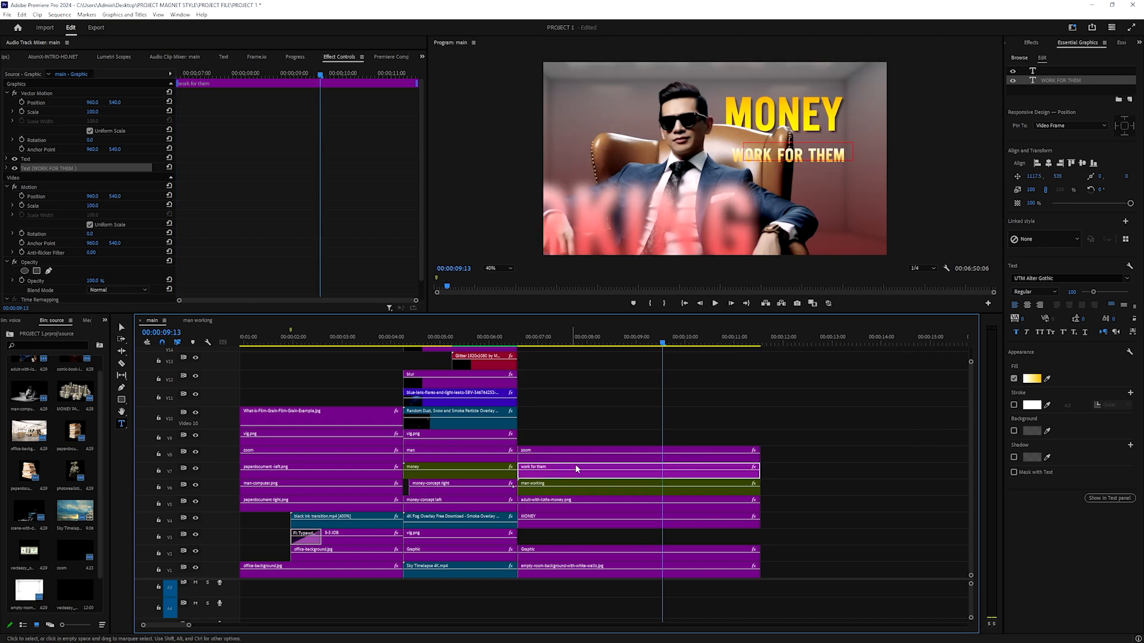
# Enlarge the WORK FOR THEM text to about 113 percent and position it at 1063, 502 beneath the MONEY title
pyautogui.moveTo(663, 360)
pyautogui.mouseDown()
pyautogui.moveTo(544, 360)
pyautogui.moveTo(669, 359)
pyautogui.mouseUp()
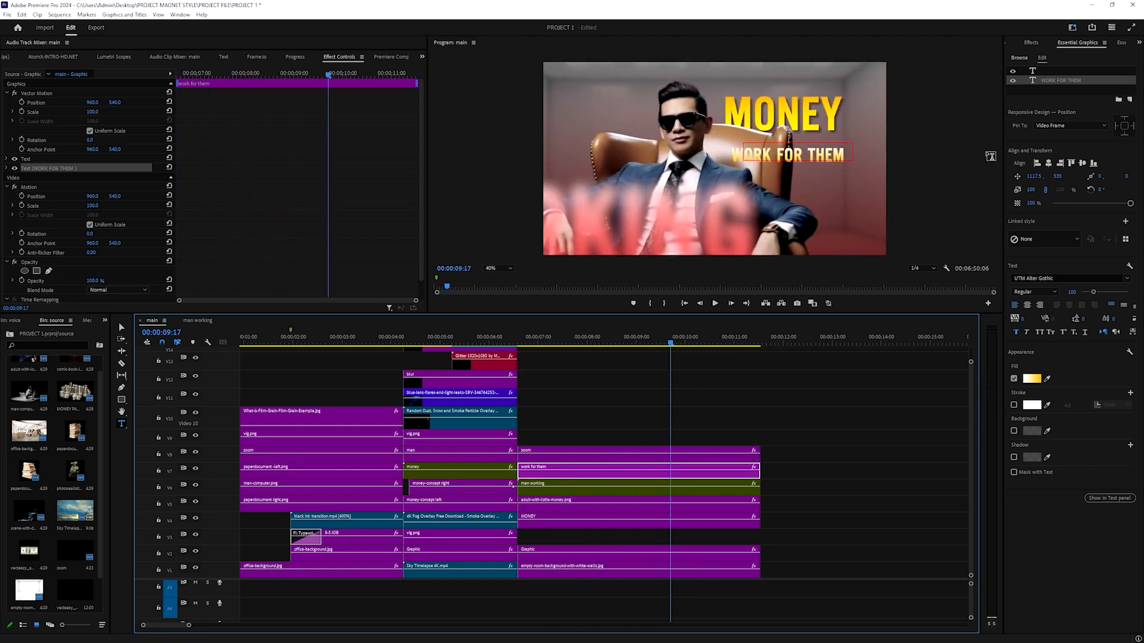
pyautogui.moveTo(1057, 177); pyautogui.dragTo(1024, 181)
pyautogui.click(638, 466)
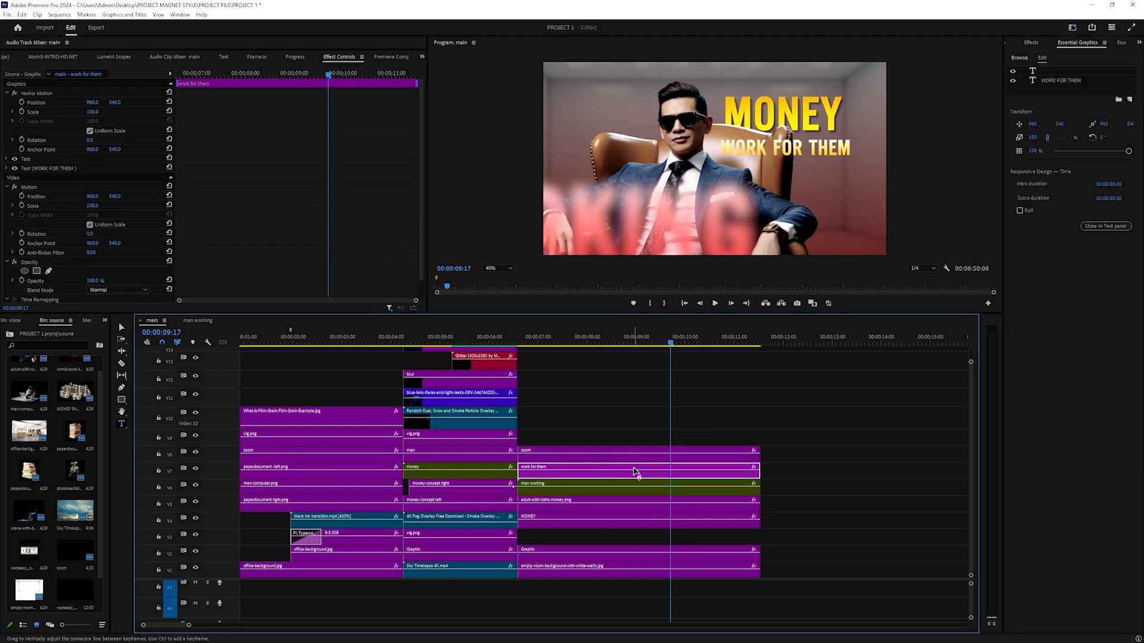
pyautogui.click(1070, 74)
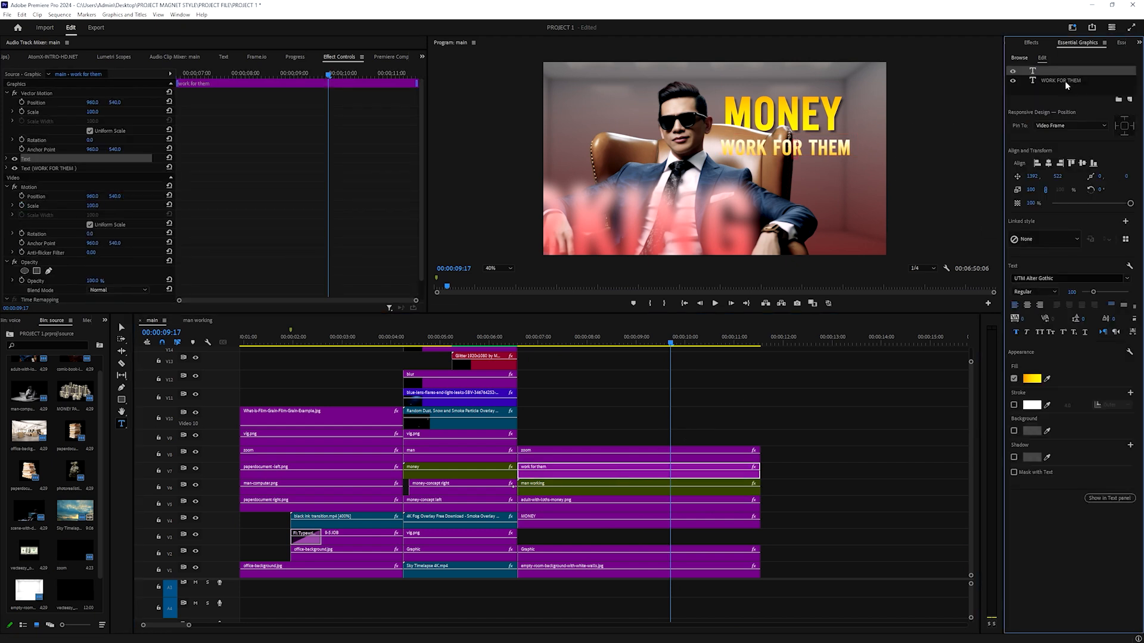
pyautogui.click(1068, 82)
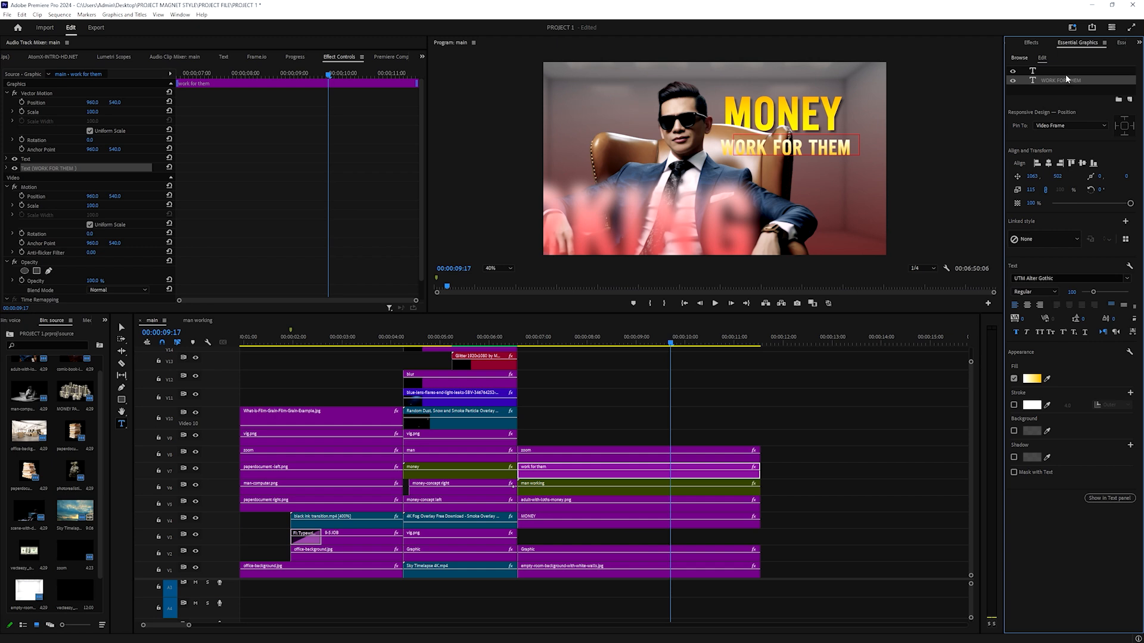
# Apply Drop Shadow to the work for them clip with opacity 100 percent, direction 145 degrees, distance 0 and softness 73
pyautogui.click(1031, 44)
pyautogui.moveTo(1032, 176); pyautogui.dragTo(51, 217)
pyautogui.scroll(-2, 37, 264)
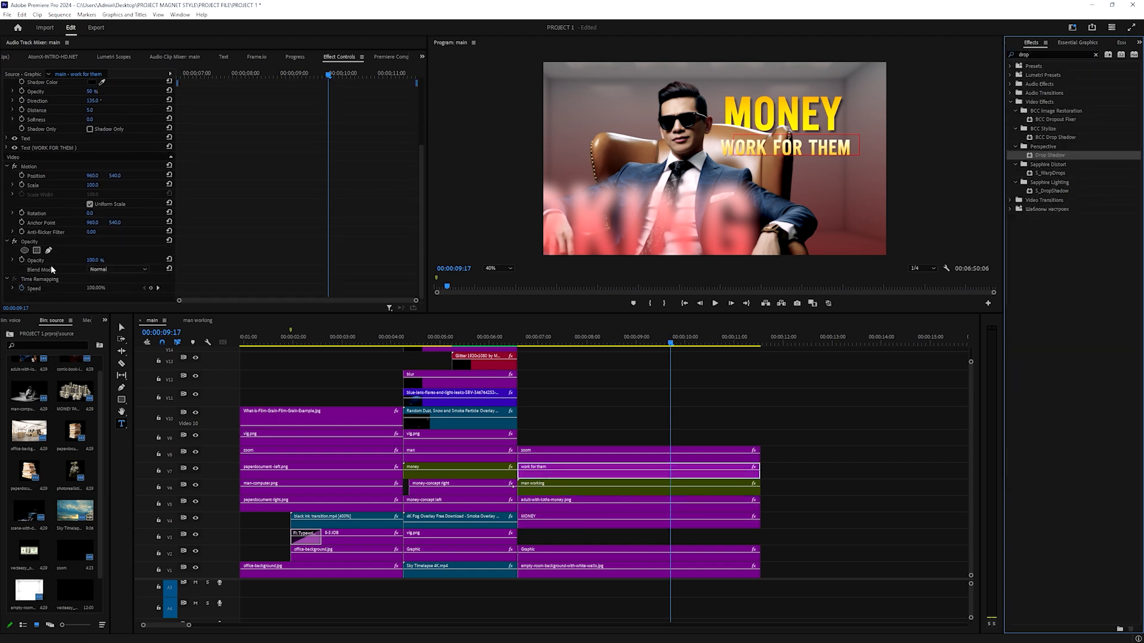
pyautogui.scroll(5, 38, 179)
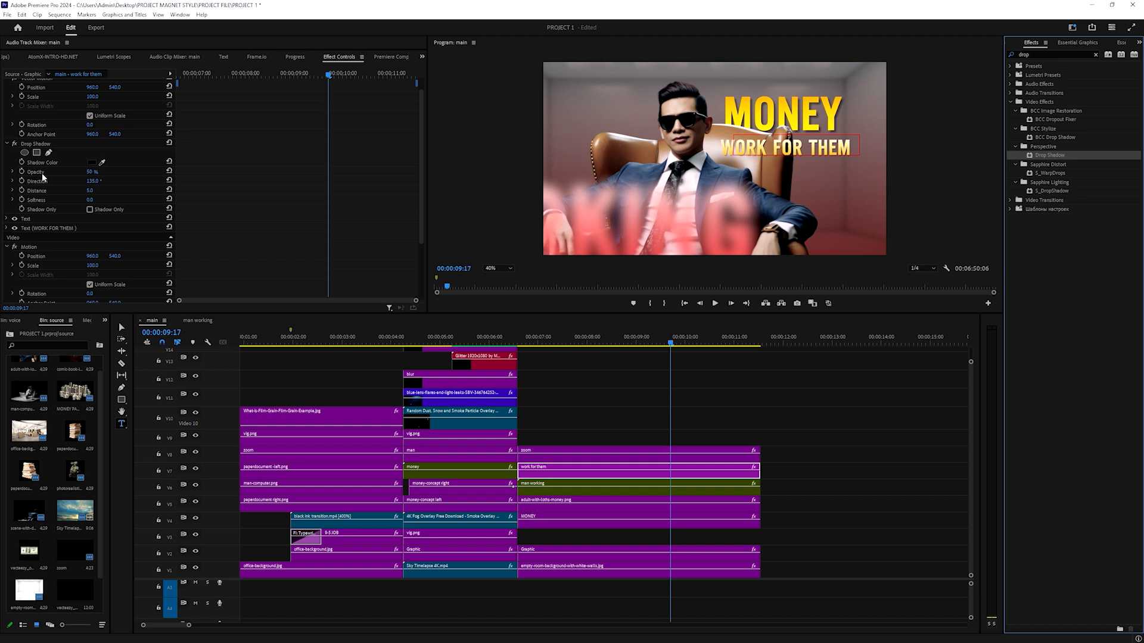
pyautogui.click(90, 200)
pyautogui.moveTo(93, 174); pyautogui.dragTo(161, 200)
pyautogui.click(92, 181)
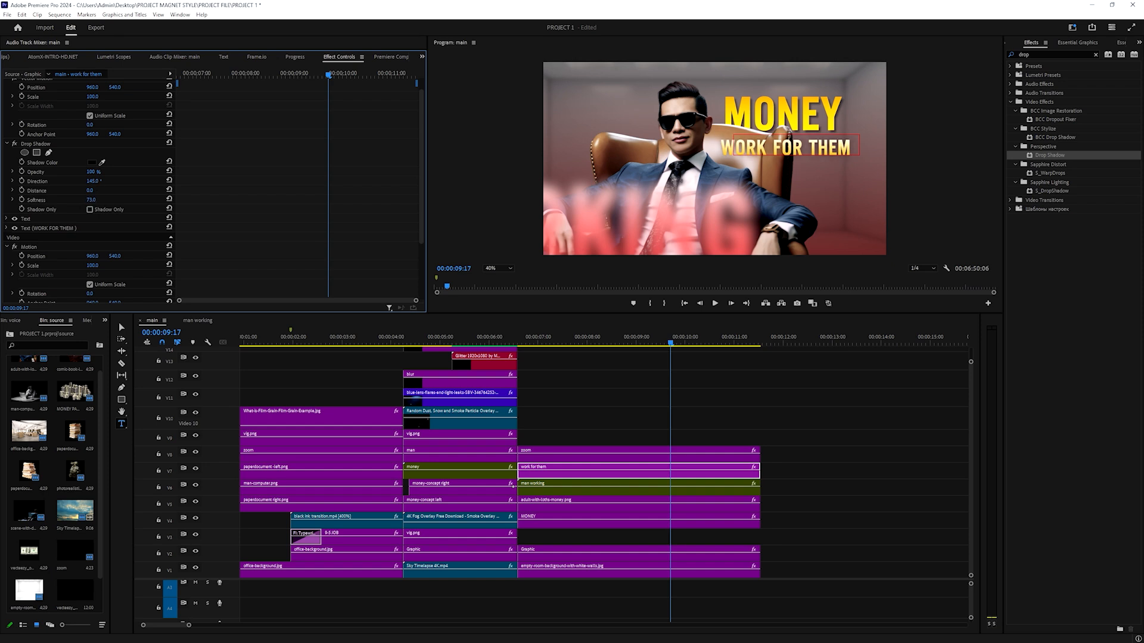
# Duplicate the Drop Shadow on the work for them clip, set the copy's opacity to 70 percent, and play back the scene
pyautogui.click(42, 145)
pyautogui.hotkey('ctrl', 'c')
pyautogui.hotkey('ctrl', 'v')
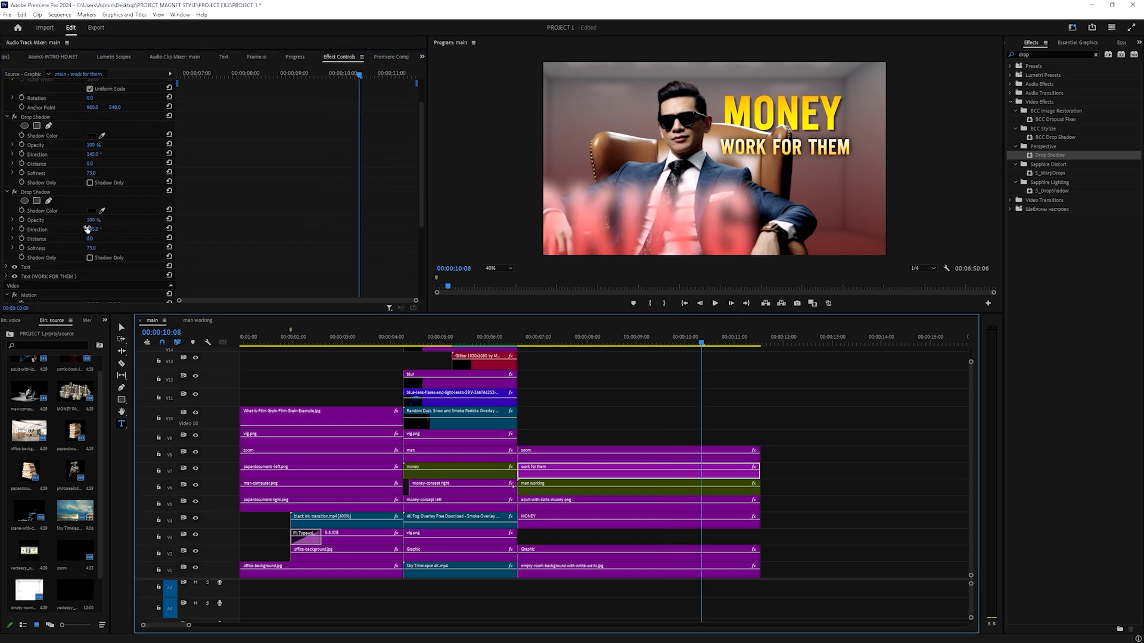
pyautogui.moveTo(90, 222); pyautogui.dragTo(69, 222)
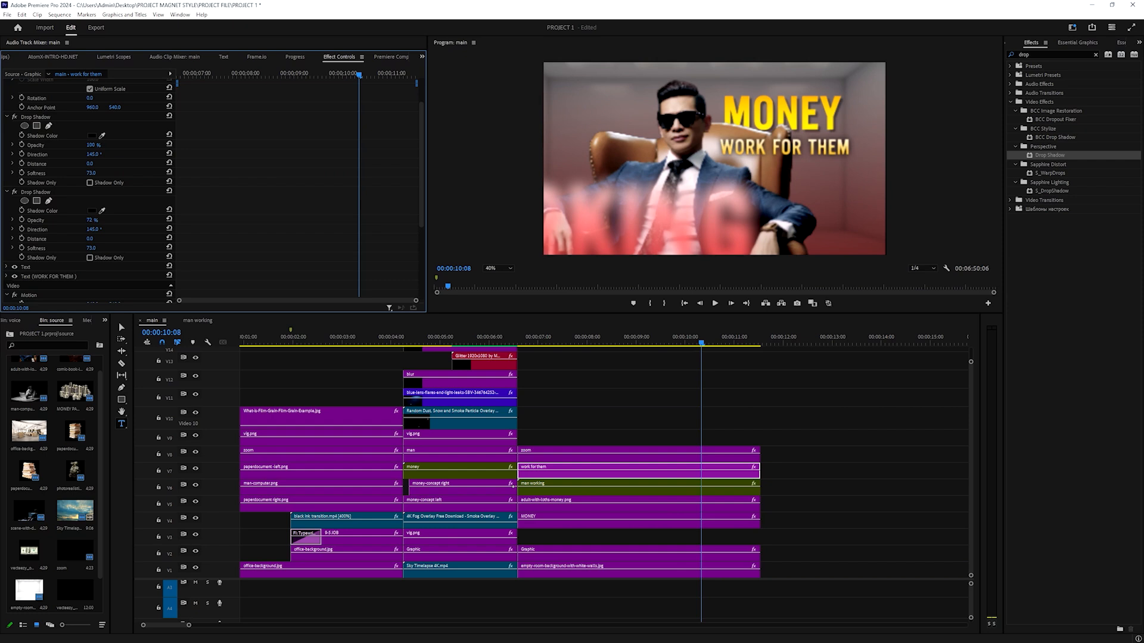
pyautogui.click(93, 220)
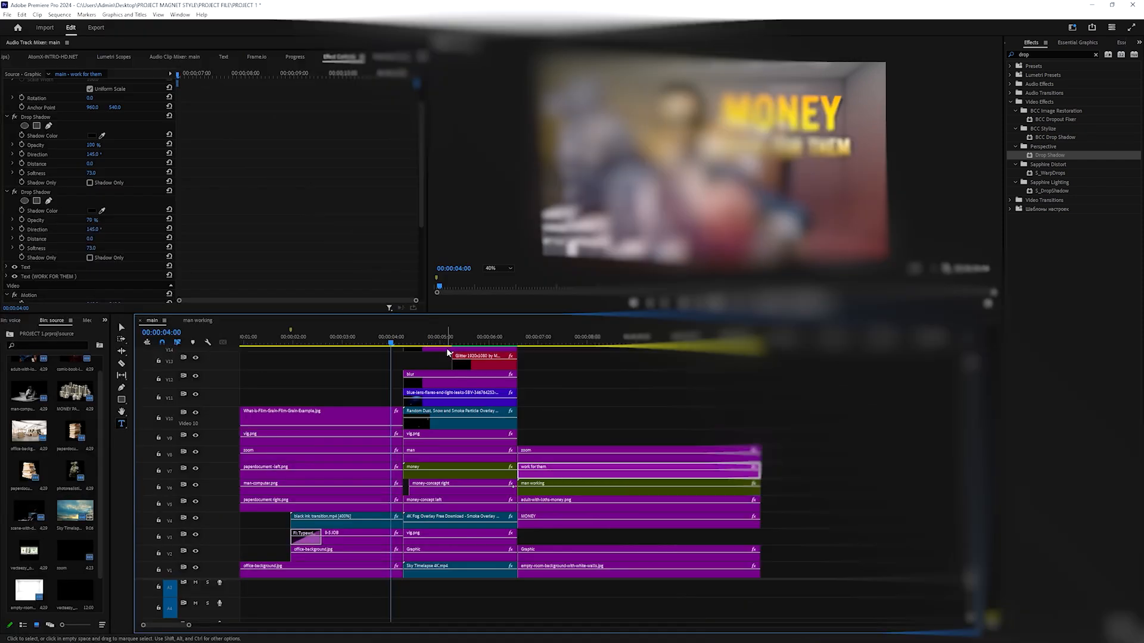
pyautogui.press('space')
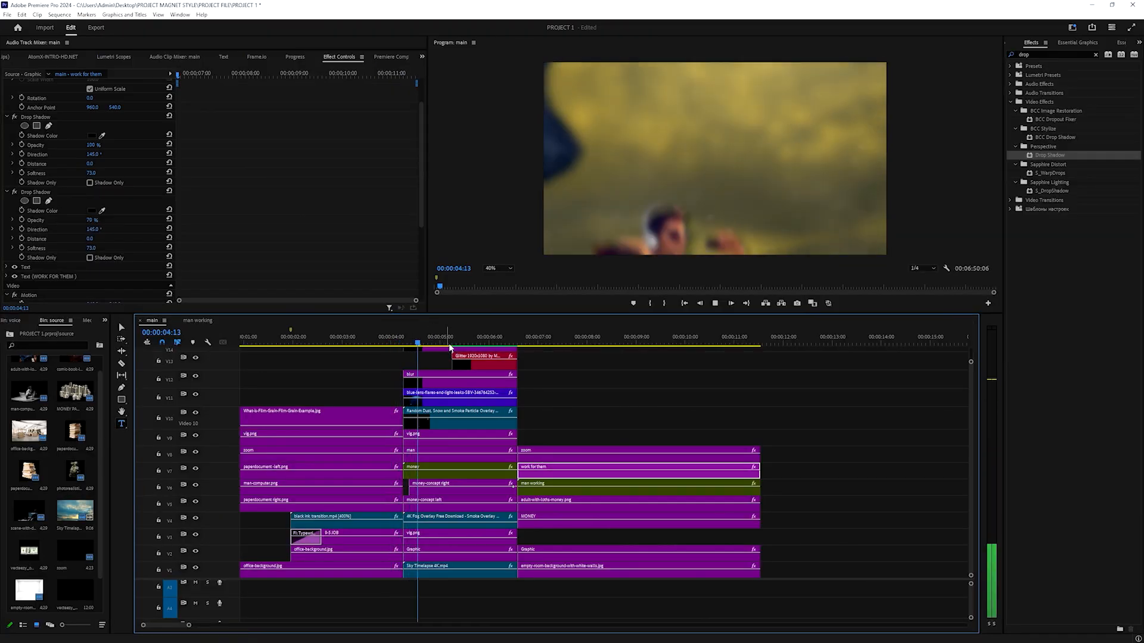
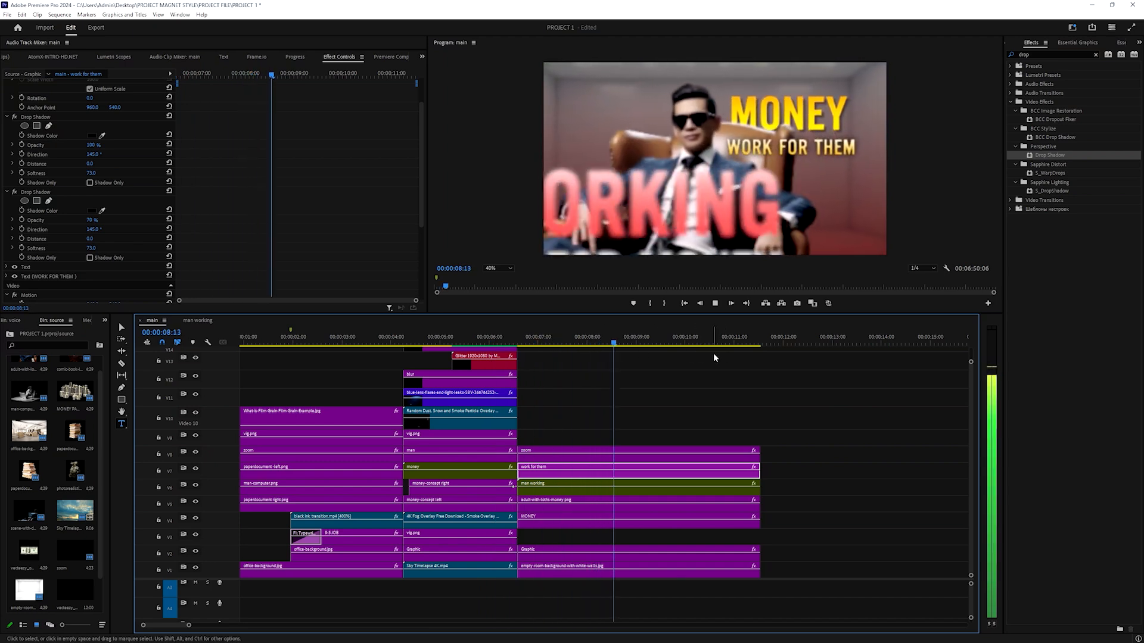
pyautogui.press('space')
# Set the man-working clip's last Gaussian Blur keyframe at 00:00:09:21 to a blurriness of 75 and play back the scene
pyautogui.click(623, 489)
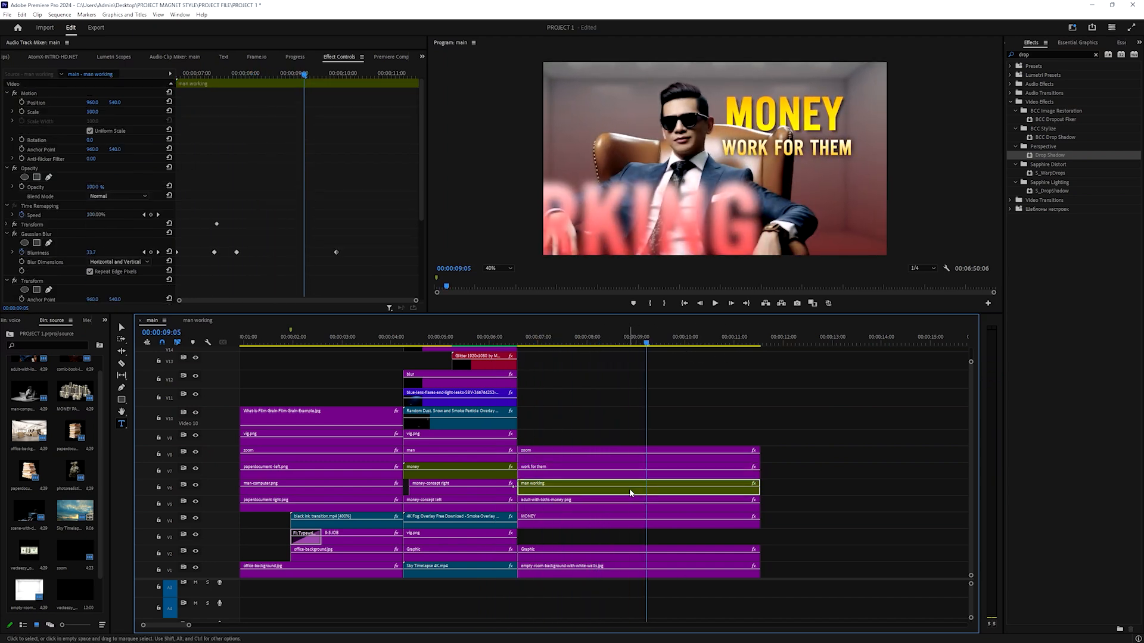
pyautogui.scroll(-2, 231, 220)
pyautogui.moveTo(303, 78); pyautogui.dragTo(336, 76)
pyautogui.click(99, 197)
pyautogui.write('700')
pyautogui.press('Return')
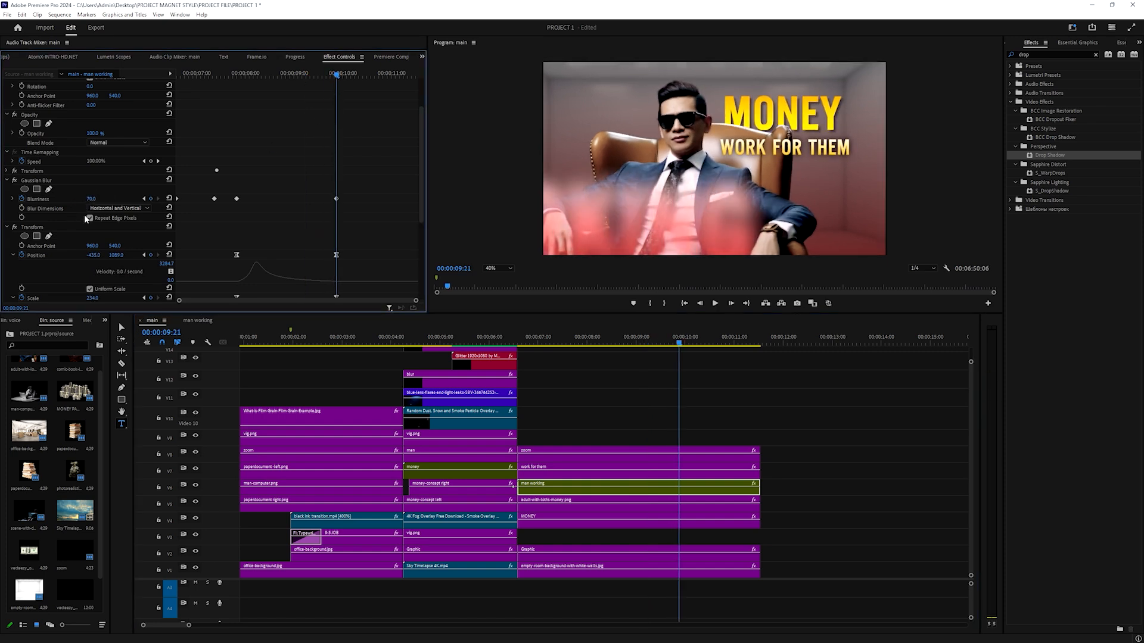
pyautogui.click(89, 200)
pyautogui.press('Return')
pyautogui.click(634, 344)
pyautogui.press('space')
pyautogui.moveTo(721, 342); pyautogui.dragTo(579, 345)
pyautogui.press('space')
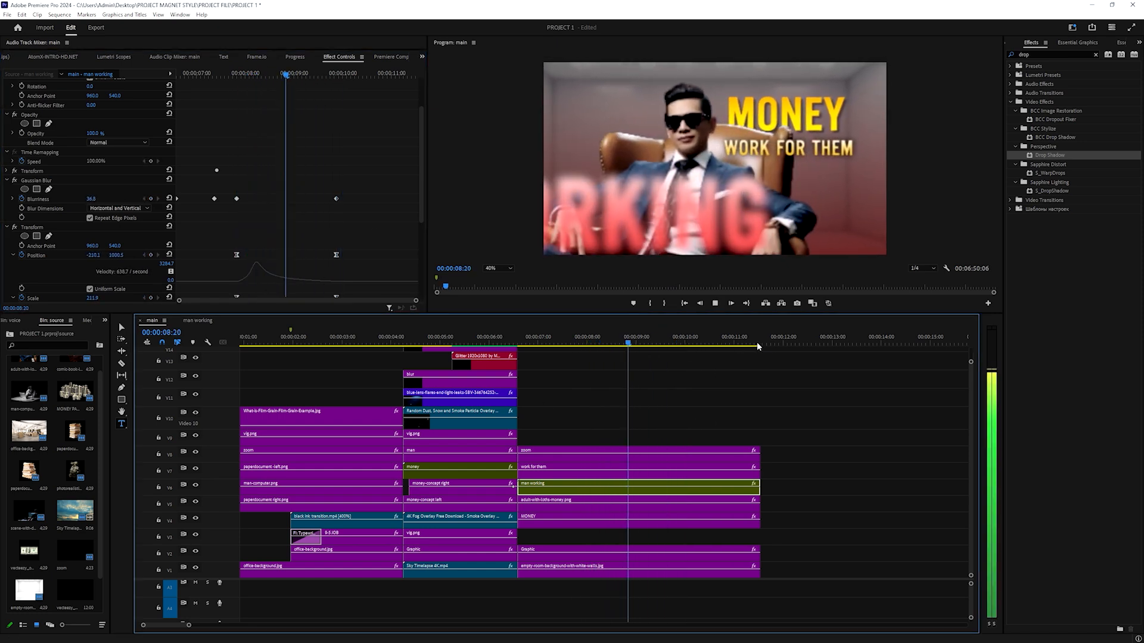
# Ease the last two Blurriness keyframes of the man-working clip and bring up their velocity graph
pyautogui.click(237, 201)
pyautogui.rightClick(237, 198)
pyautogui.click(279, 293)
pyautogui.rightClick(336, 200)
pyautogui.press('Escape')
pyautogui.click(13, 199)
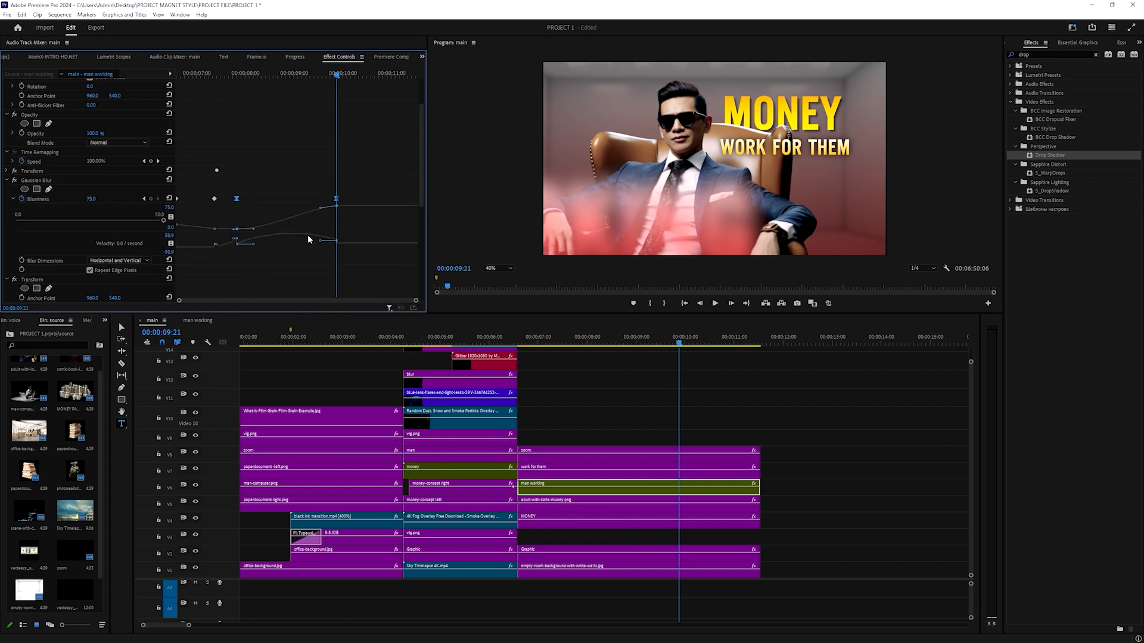
# Reshape the Blurriness velocity curve so the blur builds quickly after the first eased keyframe and settles slowly, then preview it
pyautogui.moveTo(321, 242); pyautogui.dragTo(273, 246)
pyautogui.click(208, 72)
pyautogui.press('space')
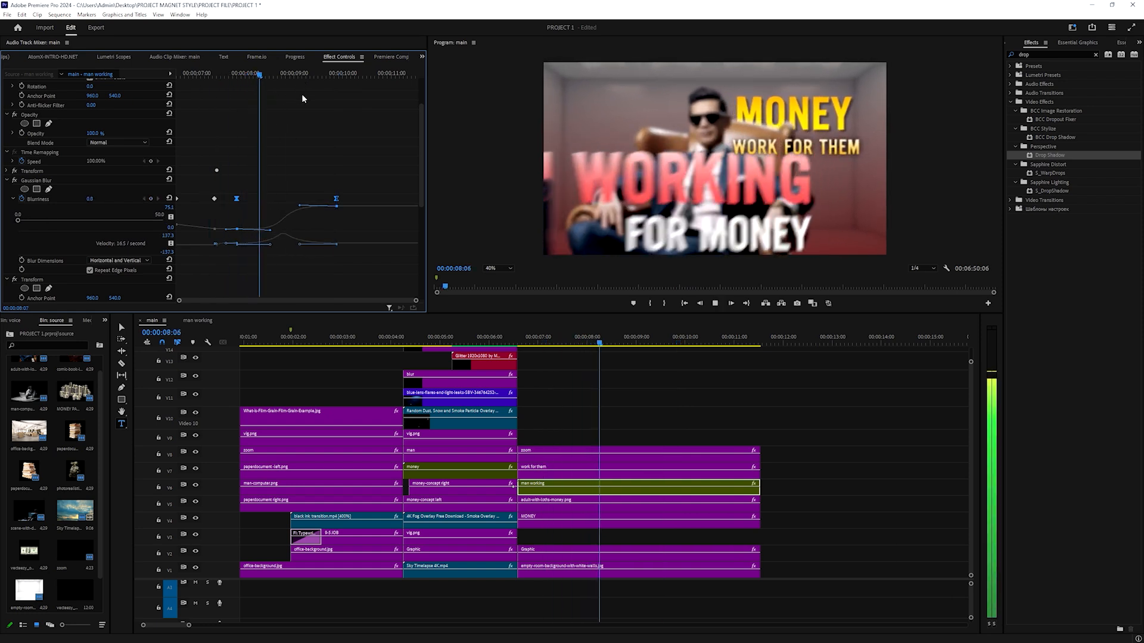
pyautogui.press('space')
pyautogui.hotkey('ctrl', 'z')
pyautogui.moveTo(249, 247); pyautogui.dragTo(250, 245)
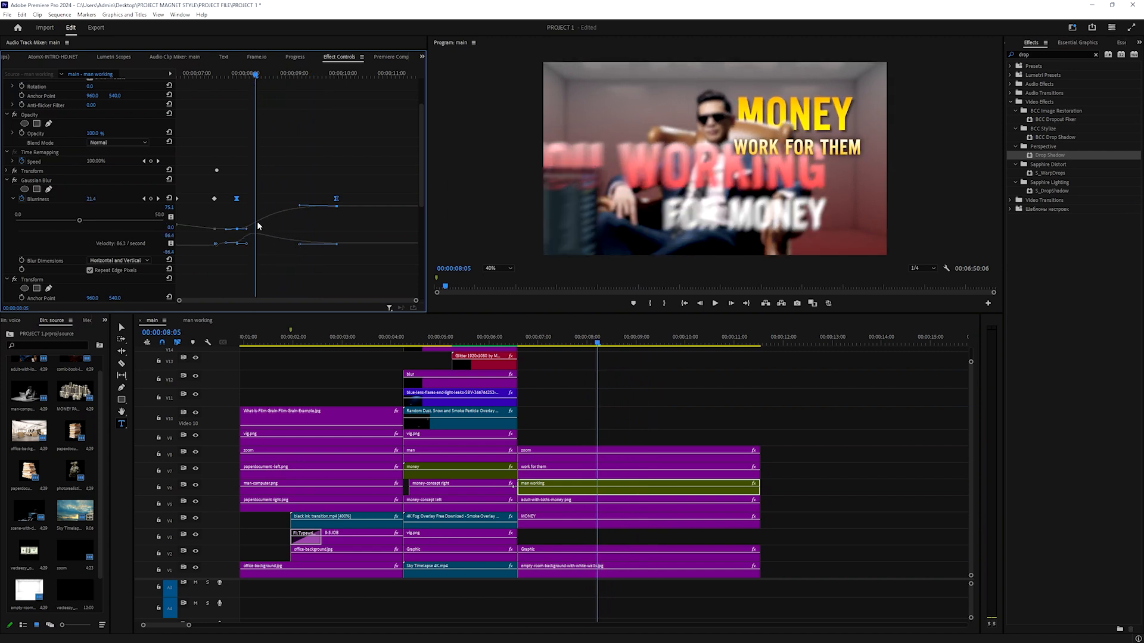
pyautogui.press('space')
pyautogui.click(223, 74)
pyautogui.press('space')
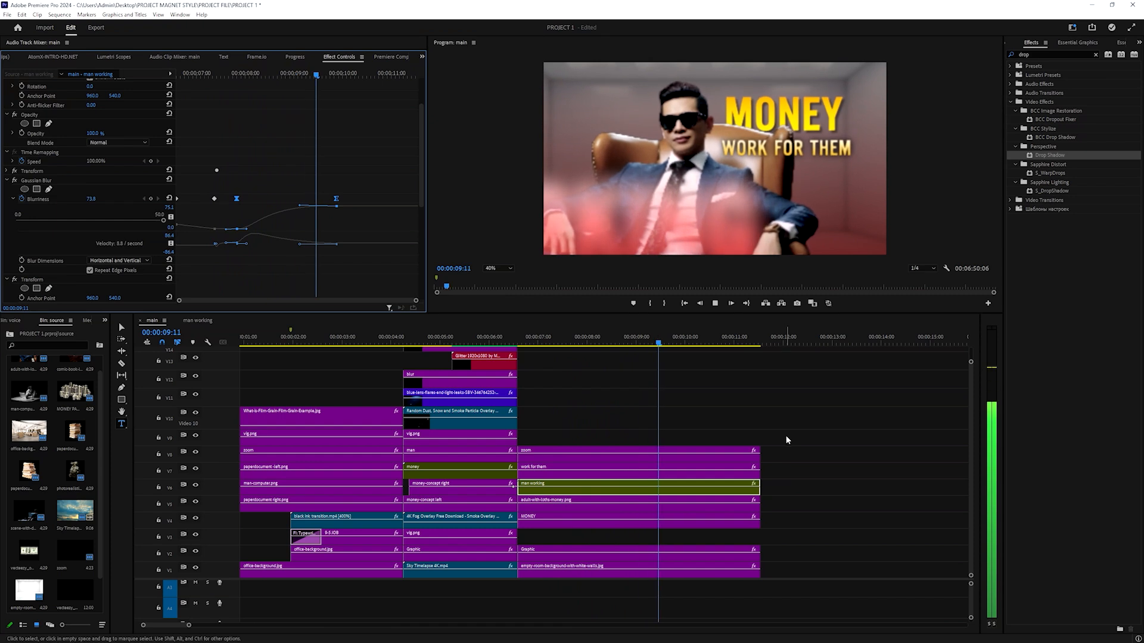
pyautogui.press('space')
# Find the Transform effect and apply it to the MONEY clip, with the playhead at 00:00:08:19
pyautogui.click(668, 471)
pyautogui.scroll(-1, 602, 509)
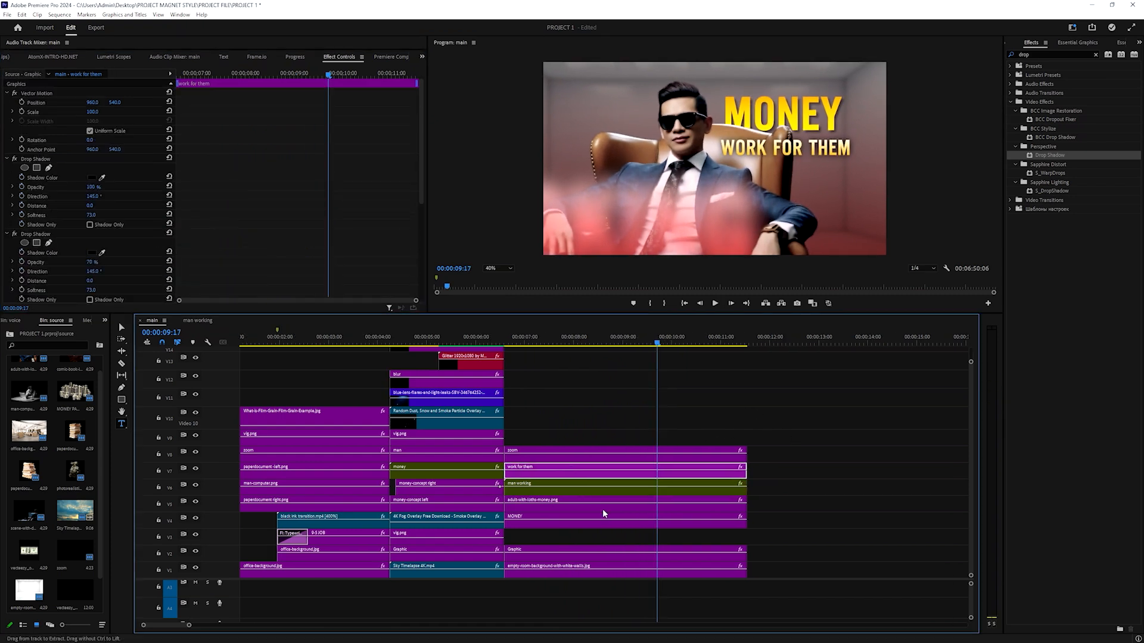
pyautogui.click(583, 518)
pyautogui.click(613, 341)
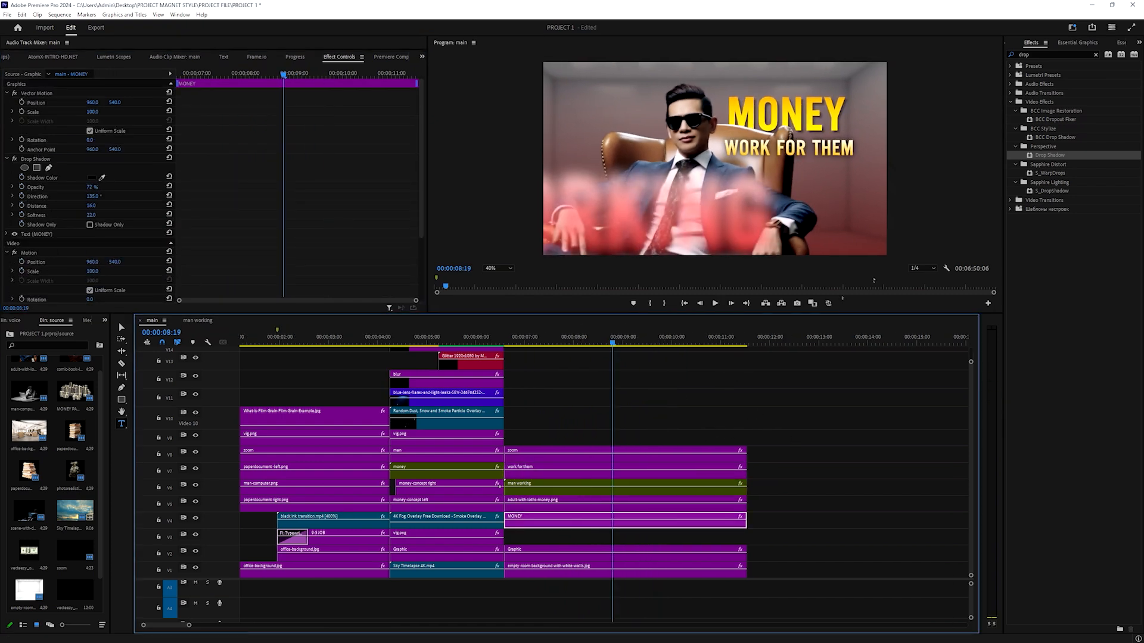
pyautogui.doubleClick(1038, 53)
pyautogui.press('BackSpace')
pyautogui.write('transform')
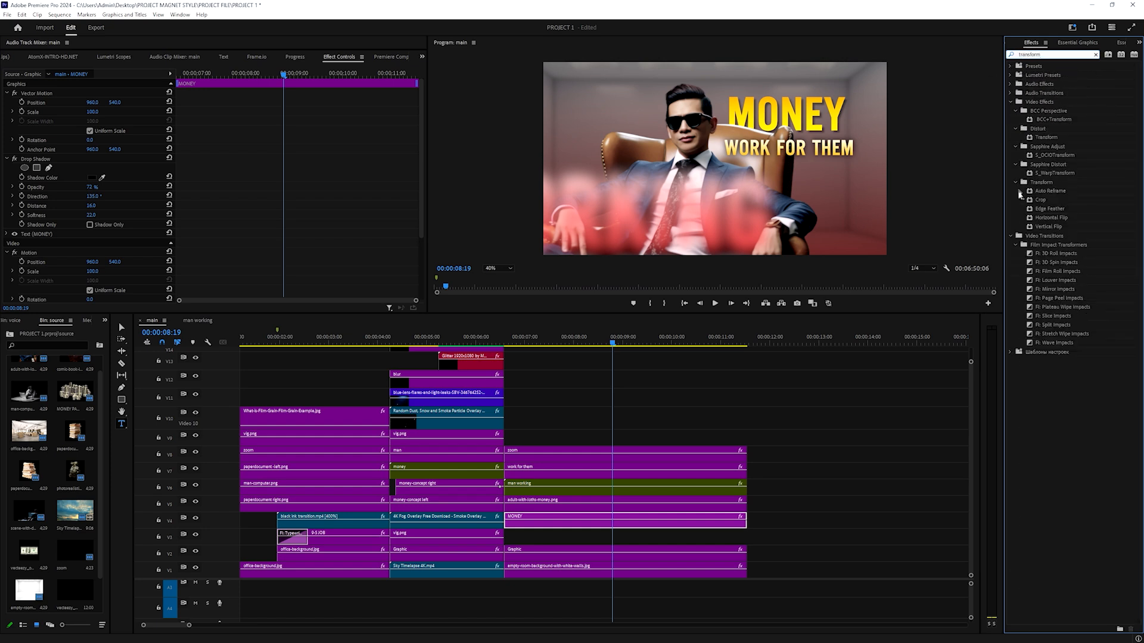
pyautogui.moveTo(1046, 137); pyautogui.dragTo(606, 521)
# Add Transform Position keyframes to the MONEY clip at 00:00:08:19 and 00:00:09:18, with Transform placed above Drop Shadow
pyautogui.scroll(-2, 49, 124)
pyautogui.click(8, 245)
pyautogui.click(23, 145)
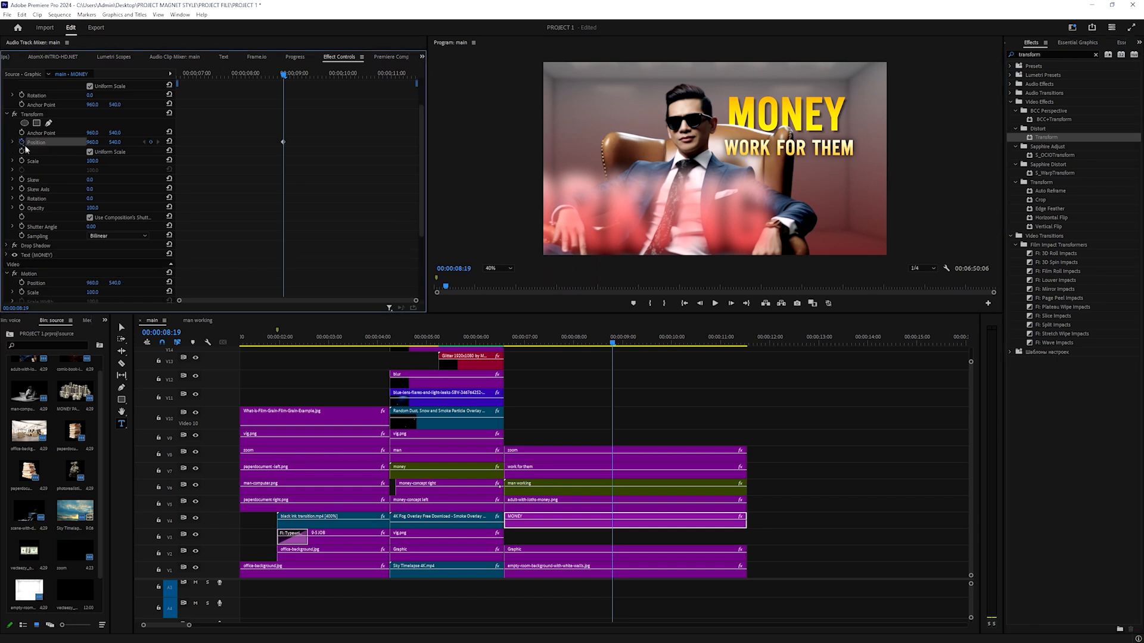
pyautogui.press('space')
pyautogui.press('space')
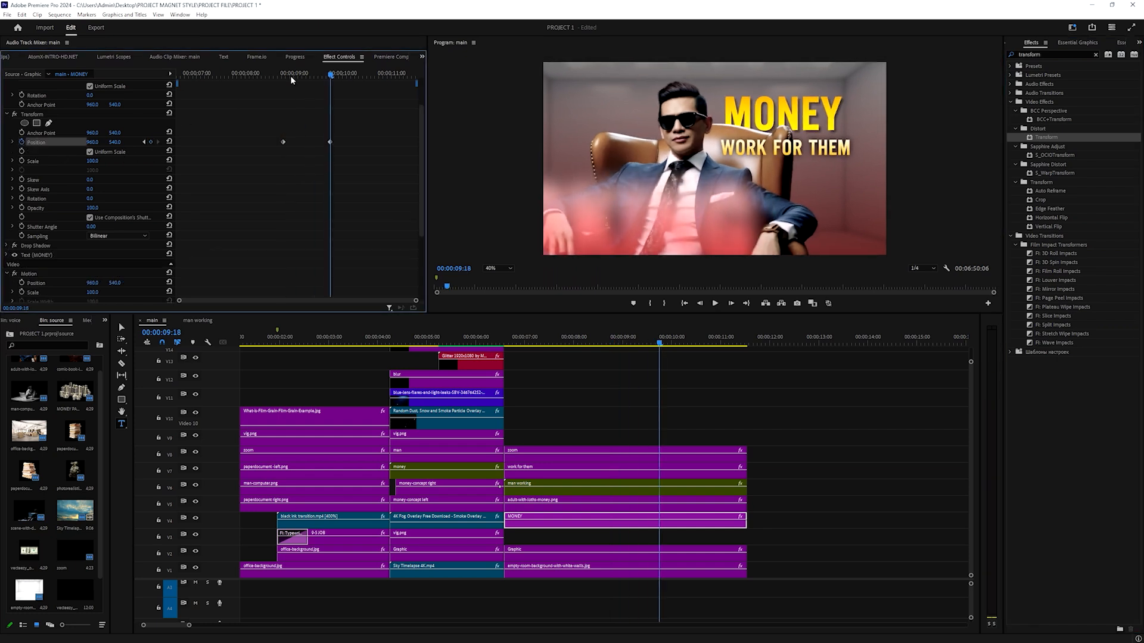
# Set the first Transform Position keyframe to 960, 39 so the MONEY title starts above the frame, and preview the move
pyautogui.moveTo(291, 80); pyautogui.dragTo(284, 76)
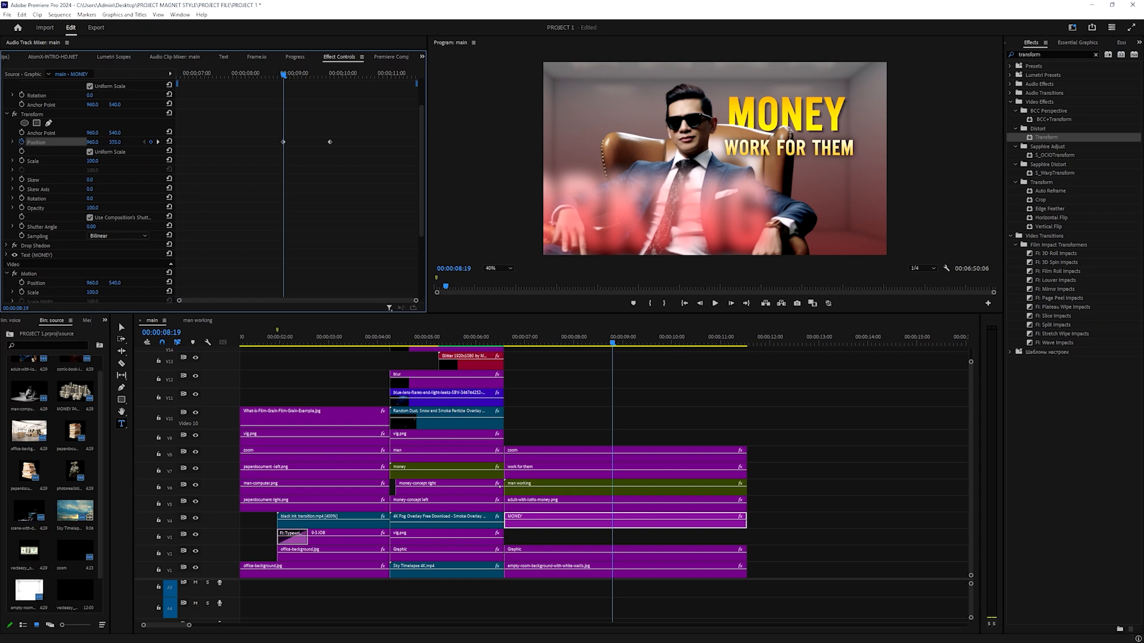
pyautogui.moveTo(114, 143); pyautogui.dragTo(12, 142)
pyautogui.press('space')
pyautogui.press('space')
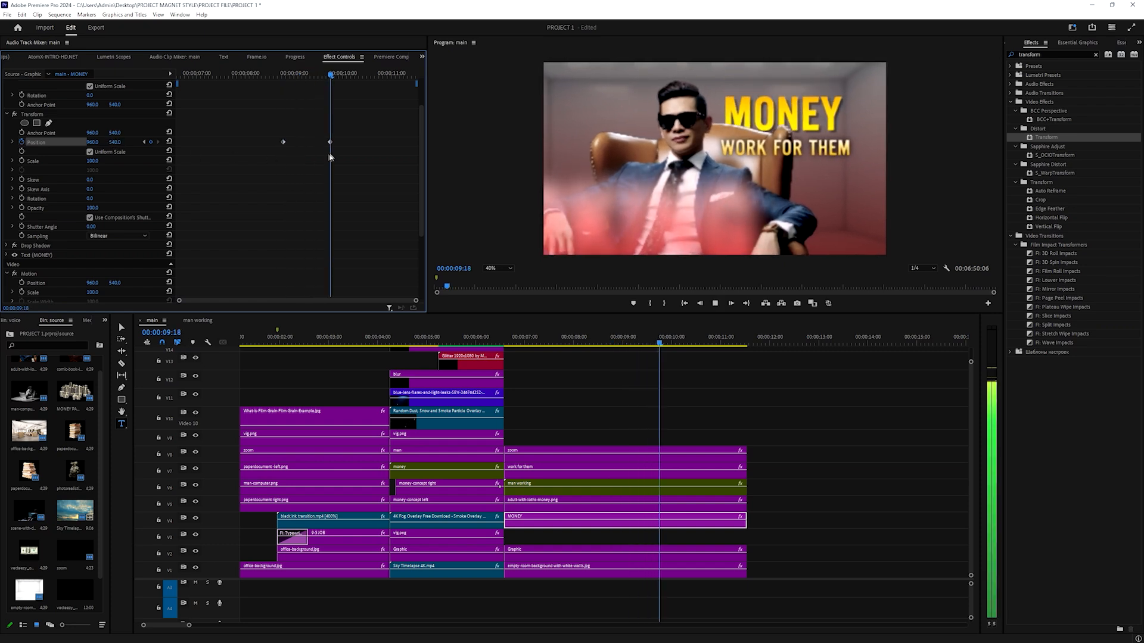
pyautogui.moveTo(342, 148); pyautogui.dragTo(249, 128)
pyautogui.click(282, 73)
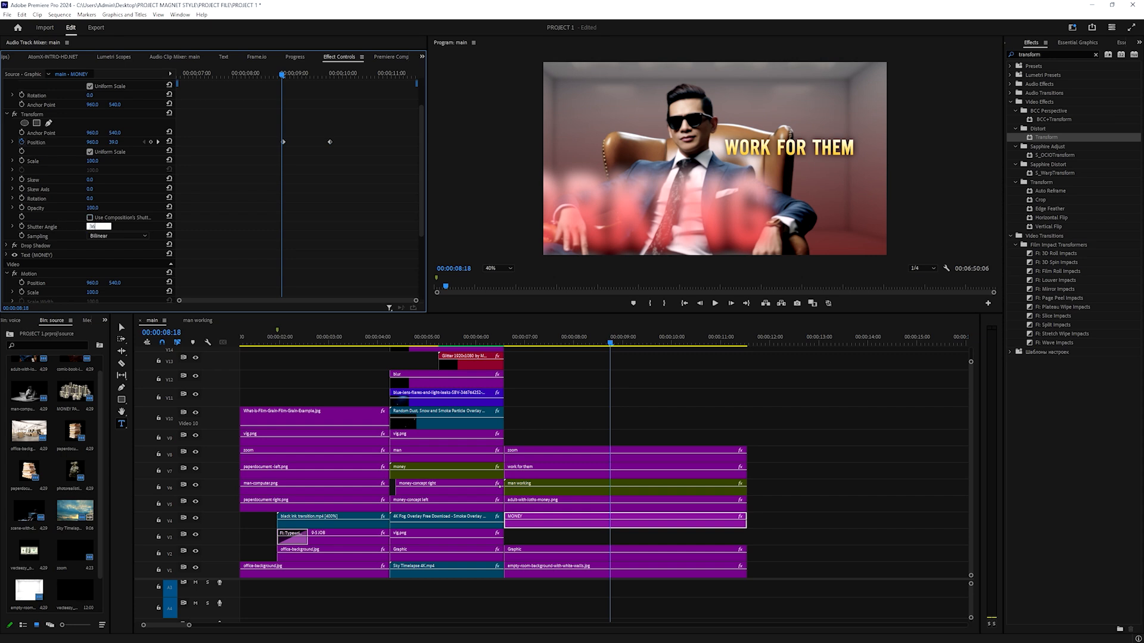
# Set the MONEY clip's Transform Shutter Angle to 360, preview it, and apply Ease In and Ease Out to both Position keyframes
pyautogui.press('space')
pyautogui.press('space')
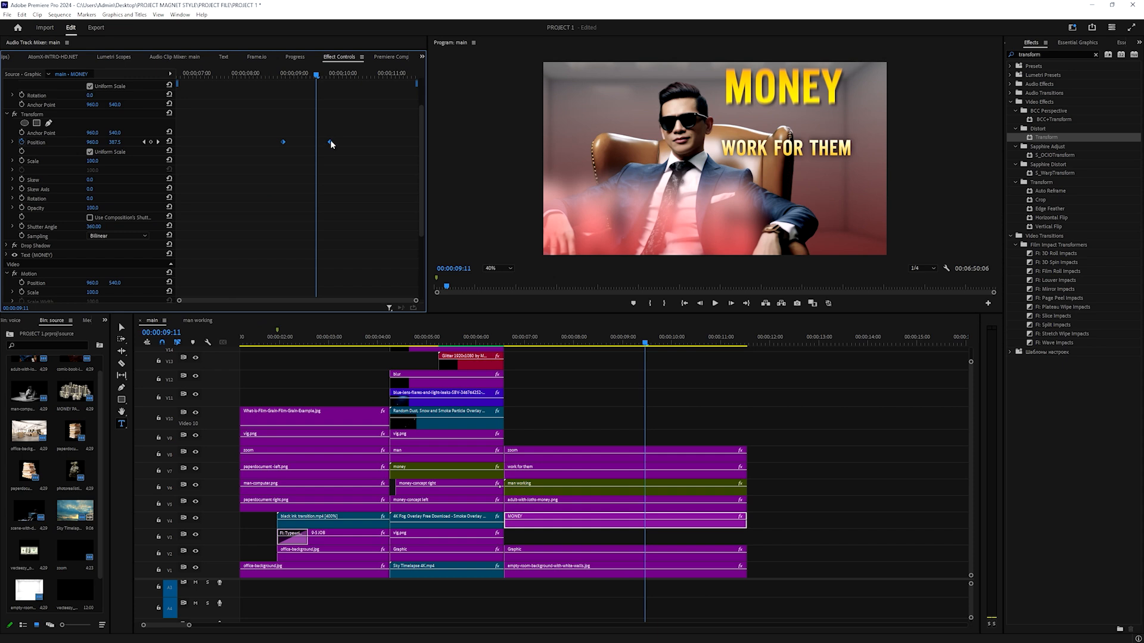
pyautogui.rightClick(331, 144)
pyautogui.moveTo(373, 219)
pyautogui.click(462, 272)
pyautogui.rightClick(330, 143)
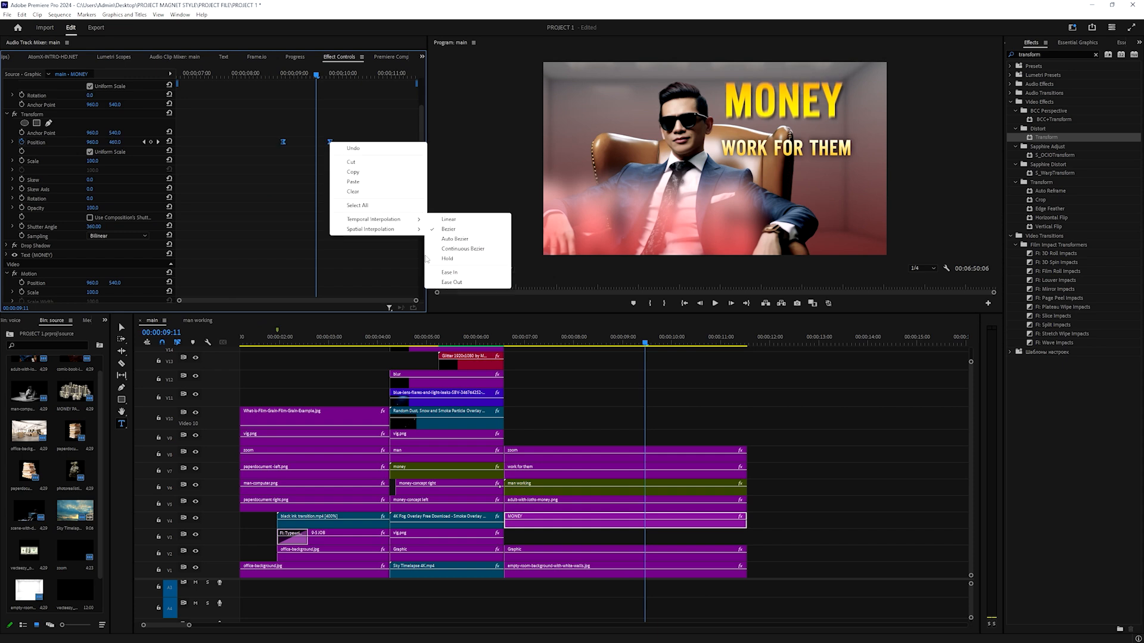
pyautogui.click(451, 282)
# Show the Position velocity graph and shift both MONEY Position keyframes earlier so the first sits at 00:00:08:09, then preview
pyautogui.click(12, 142)
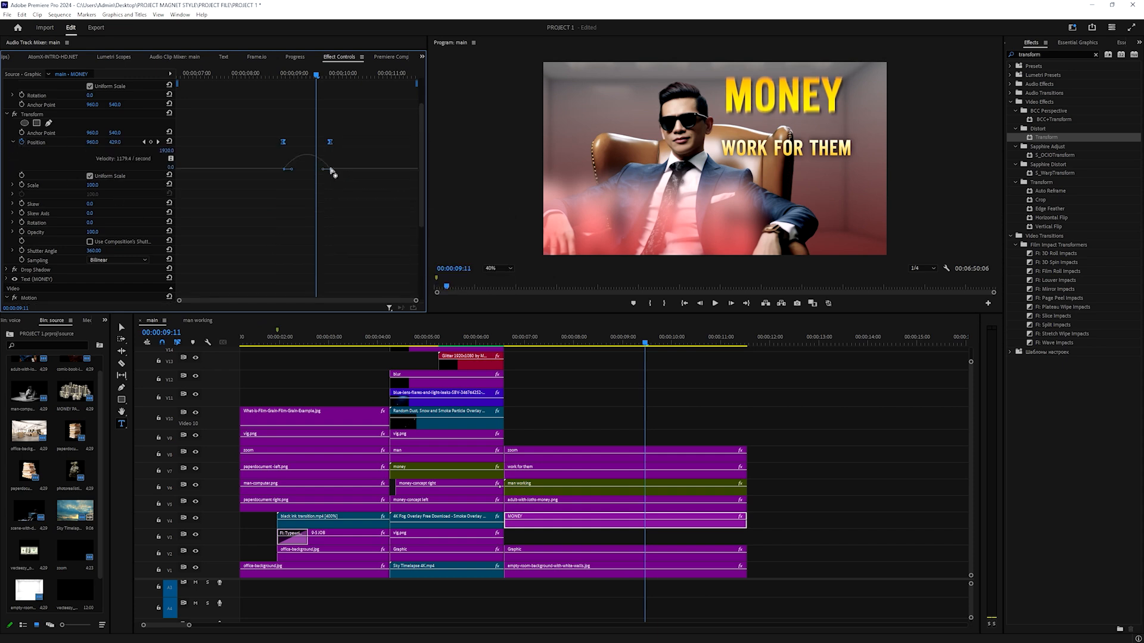
pyautogui.moveTo(316, 78); pyautogui.dragTo(263, 80)
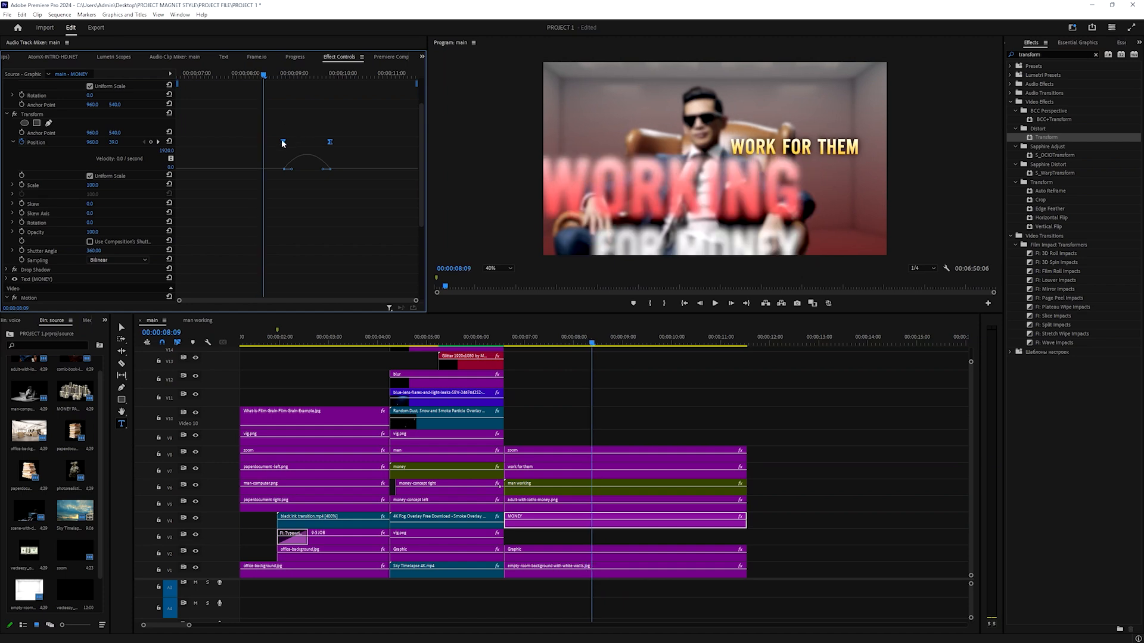
pyautogui.moveTo(271, 147); pyautogui.dragTo(264, 147)
pyautogui.press('space')
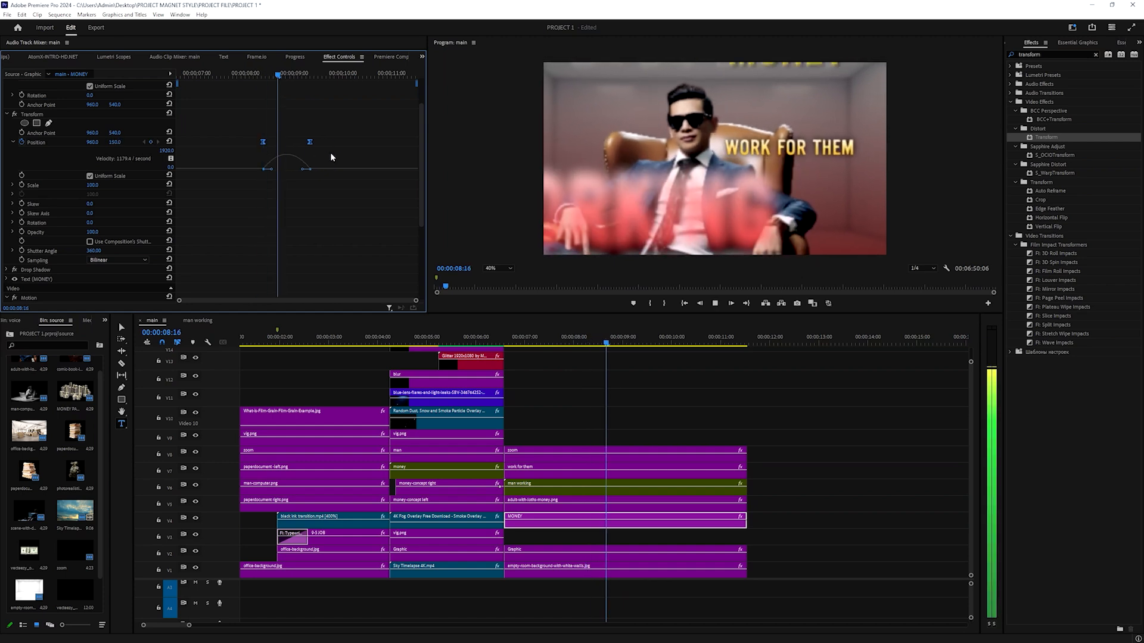
# Reshape the MONEY Position velocity curve so the title drops fast at the start and settles slowly, then preview it
pyautogui.press('space')
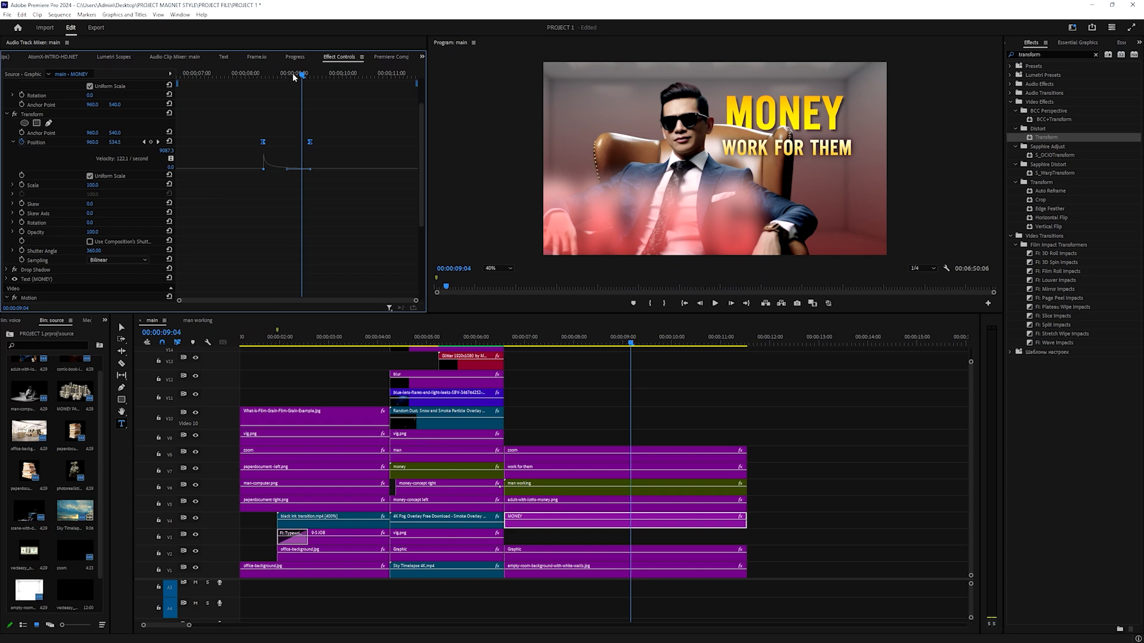
pyautogui.click(250, 76)
pyautogui.press('space')
pyautogui.press('space')
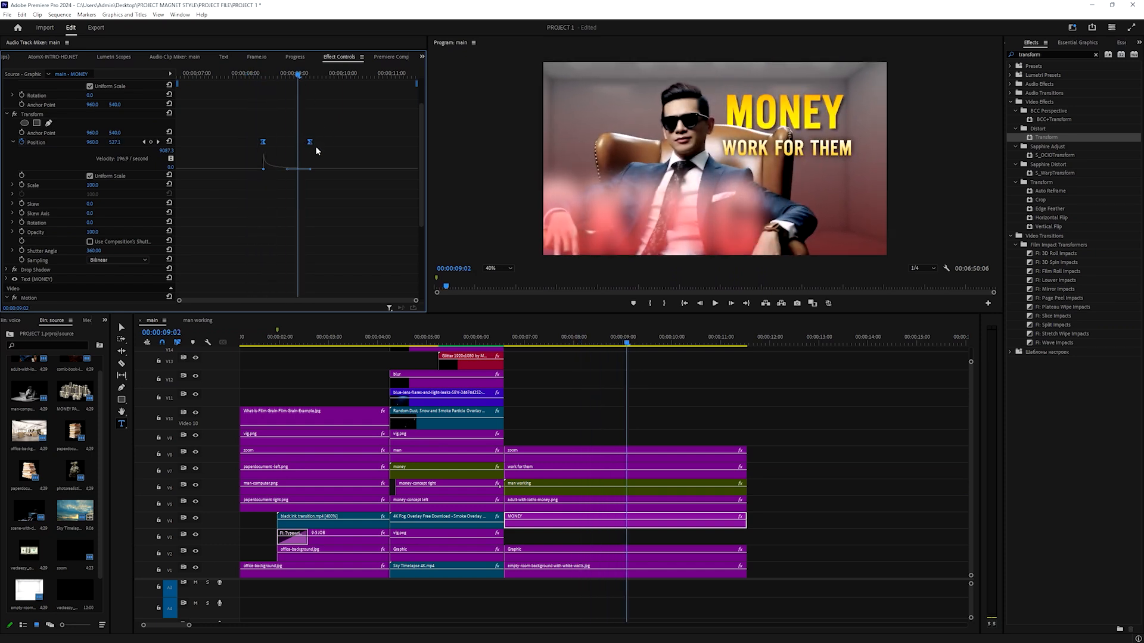
# Fine-tune the timing of the last MONEY Position keyframe to 00:00:09:09, previewing the drop between adjustments
pyautogui.click(250, 76)
pyautogui.press('space')
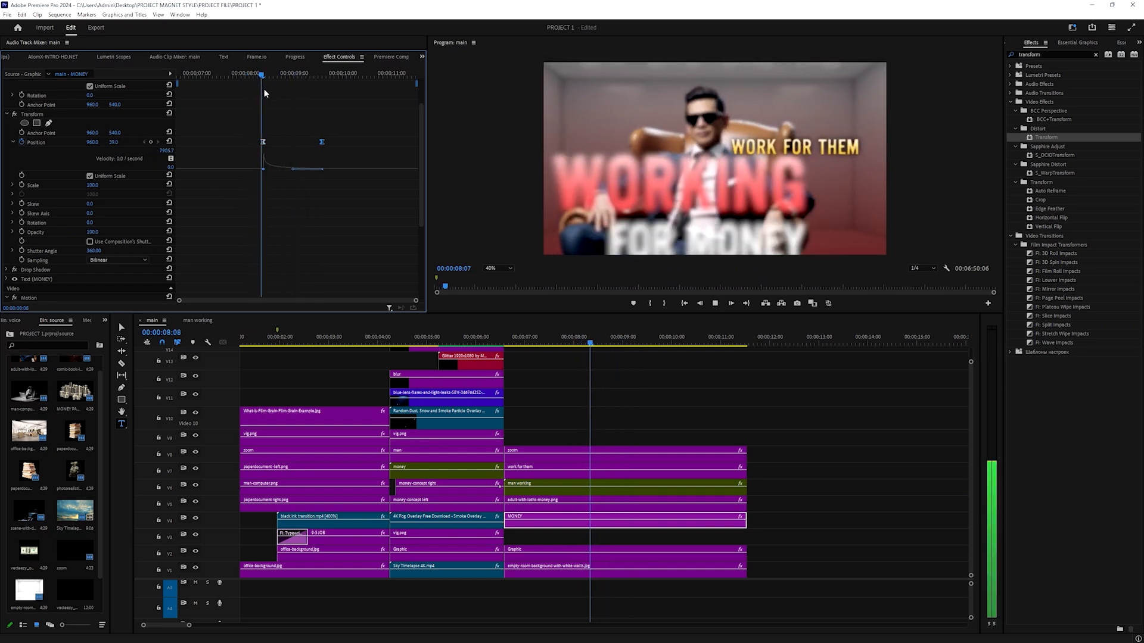
pyautogui.press('space')
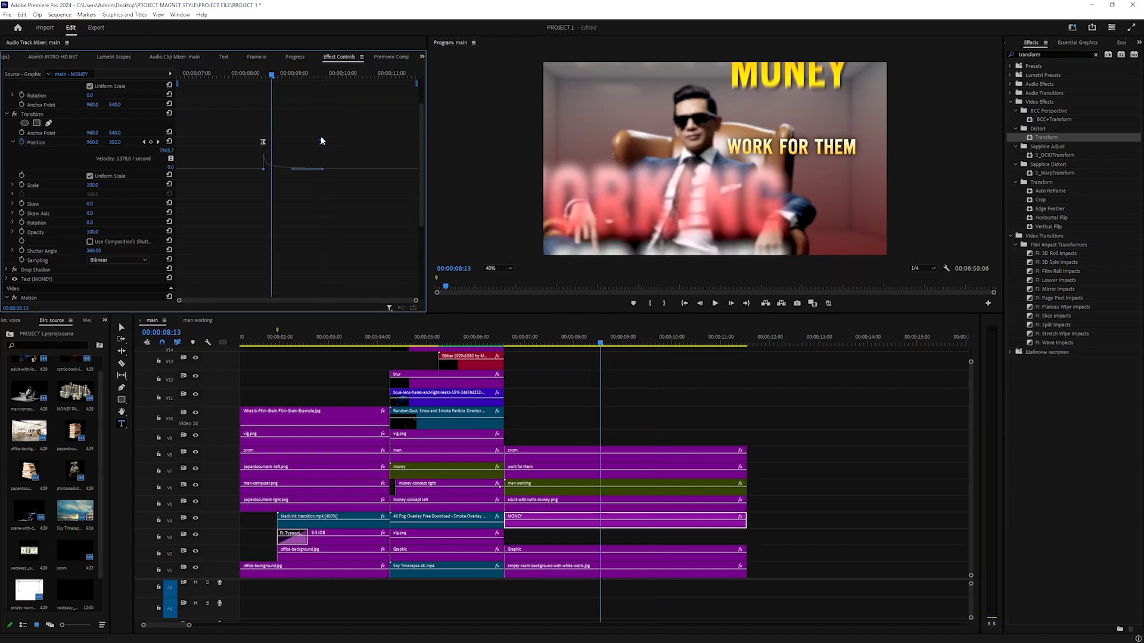
pyautogui.moveTo(272, 74); pyautogui.dragTo(253, 77)
pyautogui.press('space')
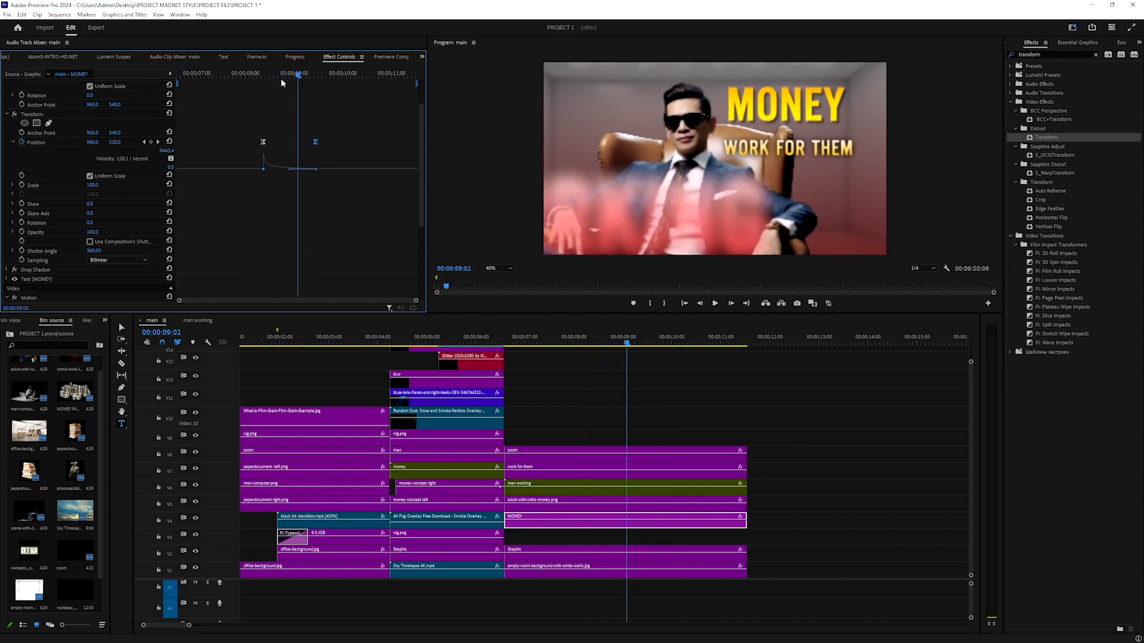
pyautogui.press('space')
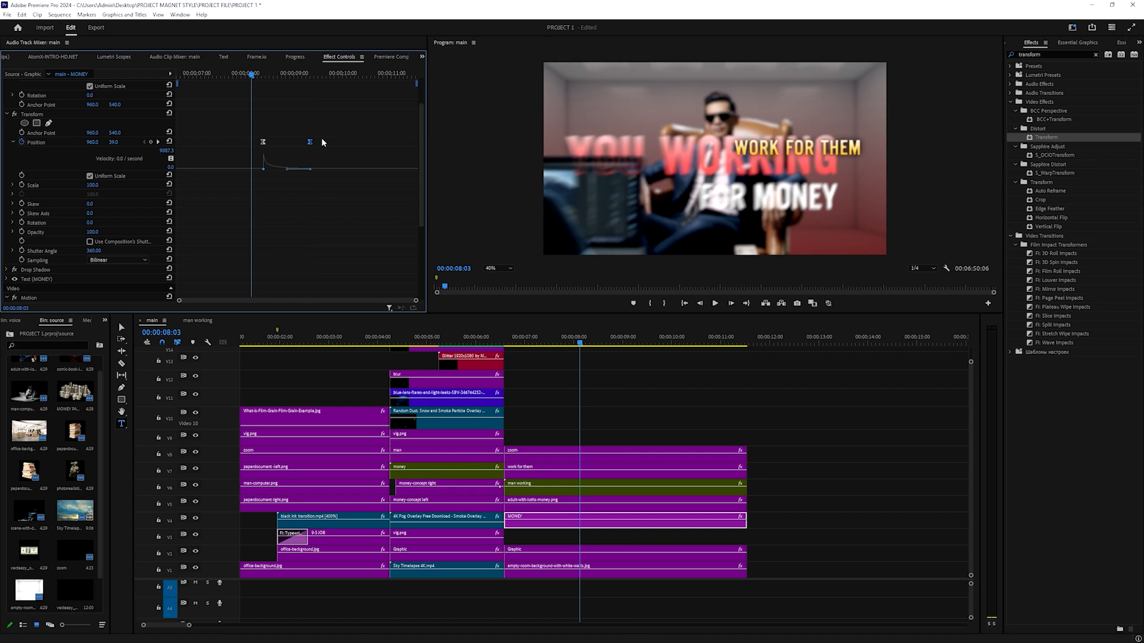
pyautogui.press('Right')
pyautogui.moveTo(311, 145); pyautogui.dragTo(311, 142)
pyautogui.press('space')
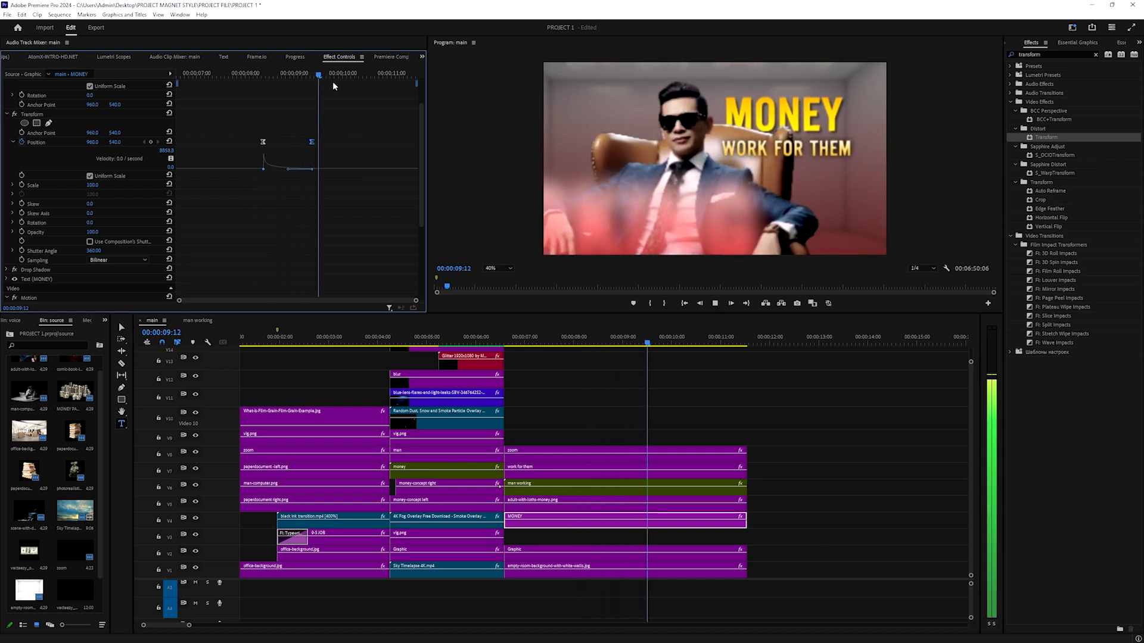
pyautogui.press('space')
# Delete the Position keyframes in the MONEY clip's second Transform effect and start Scale keyframing there at 00:00:08:09
pyautogui.scroll(3, 71, 227)
pyautogui.scroll(-2, 71, 226)
pyautogui.click(21, 190)
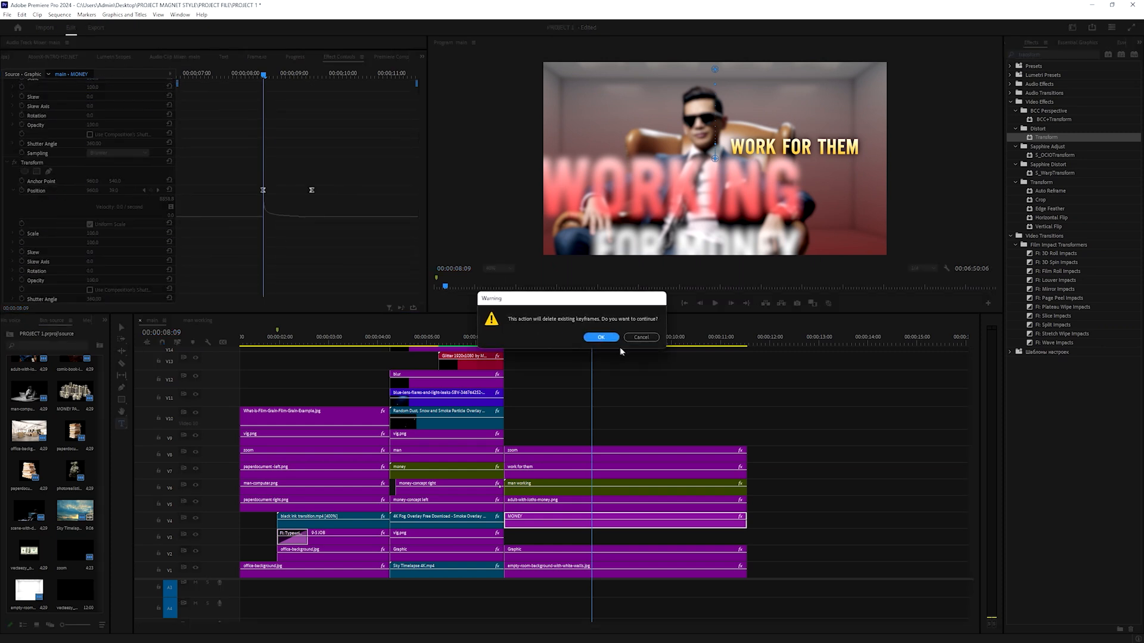
pyautogui.click(602, 335)
pyautogui.click(22, 209)
pyautogui.scroll(3, 337, 191)
pyautogui.press('space')
# Add a Scale keyframe of 100 at 00:00:09:09, set the 00:00:08:09 Scale keyframe to 90, and preview the growth
pyautogui.click(310, 76)
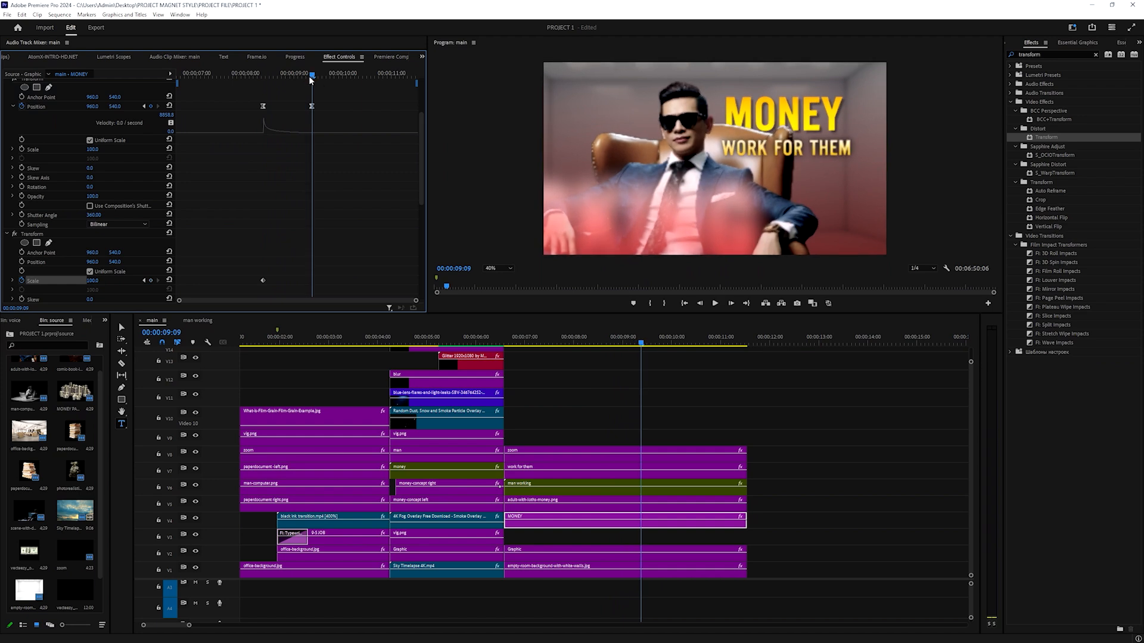
pyautogui.scroll(-2, 255, 250)
pyautogui.moveTo(312, 74); pyautogui.dragTo(262, 75)
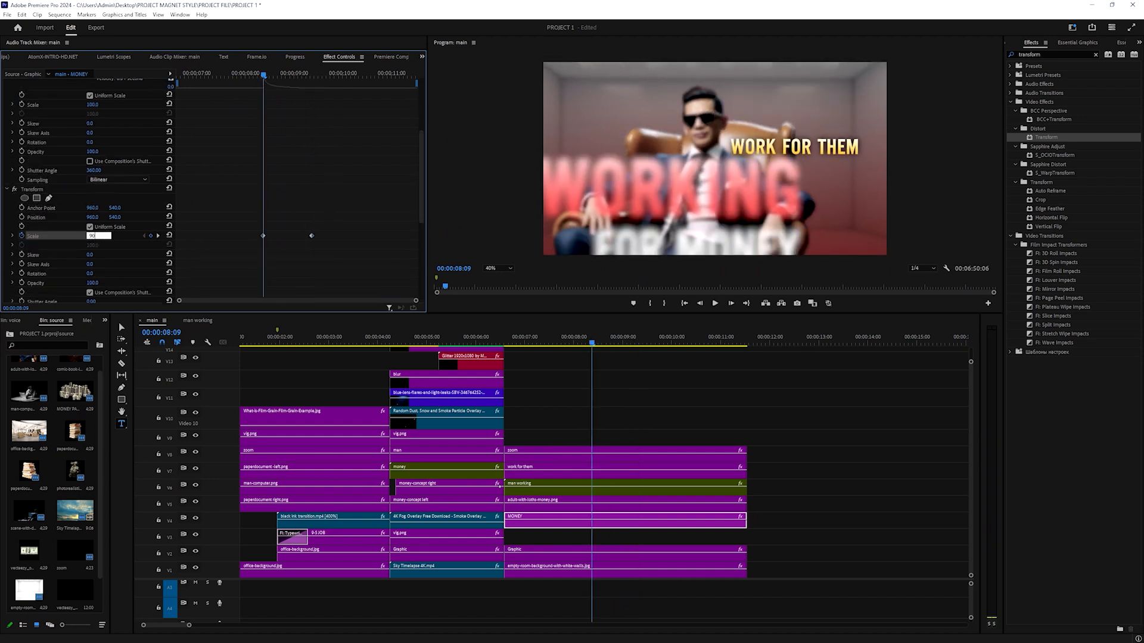
pyautogui.press('space')
pyautogui.press('space')
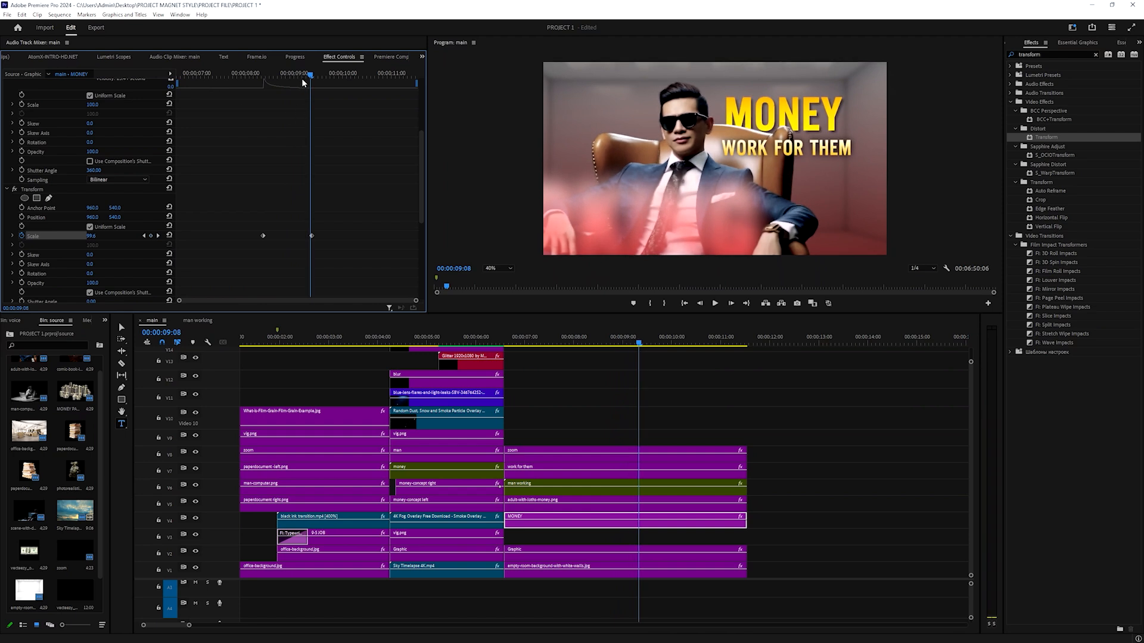
pyautogui.moveTo(309, 76); pyautogui.dragTo(263, 76)
pyautogui.scroll(1, 324, 253)
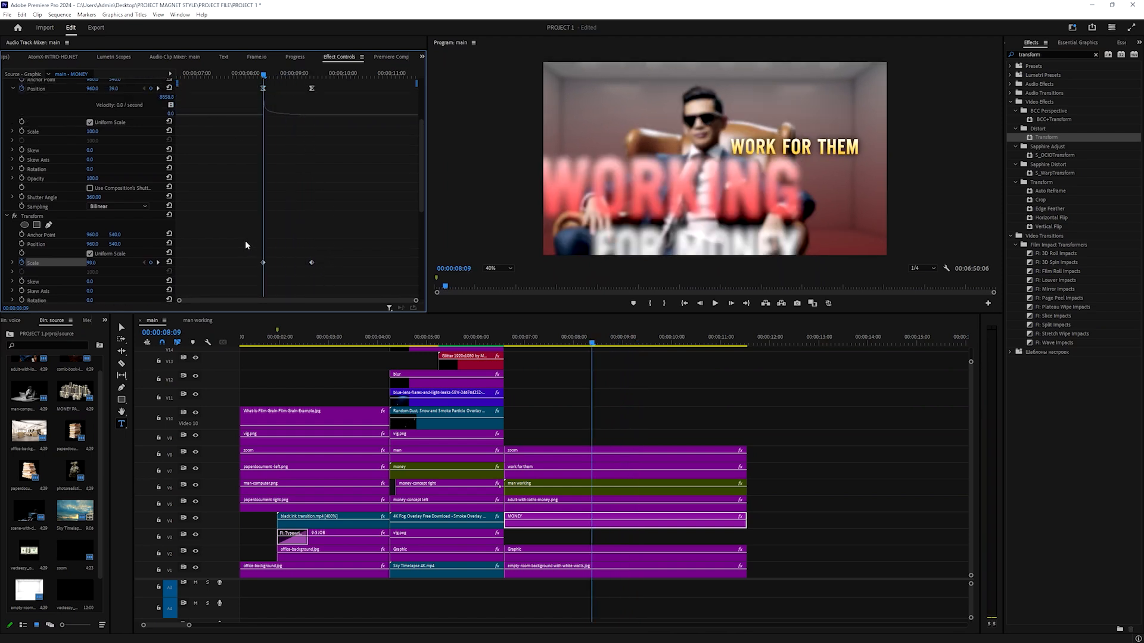
# Apply Ease In and Ease Out to both Scale keyframes, shape their velocity curve to start fast and settle slowly, and preview
pyautogui.rightClick(263, 263)
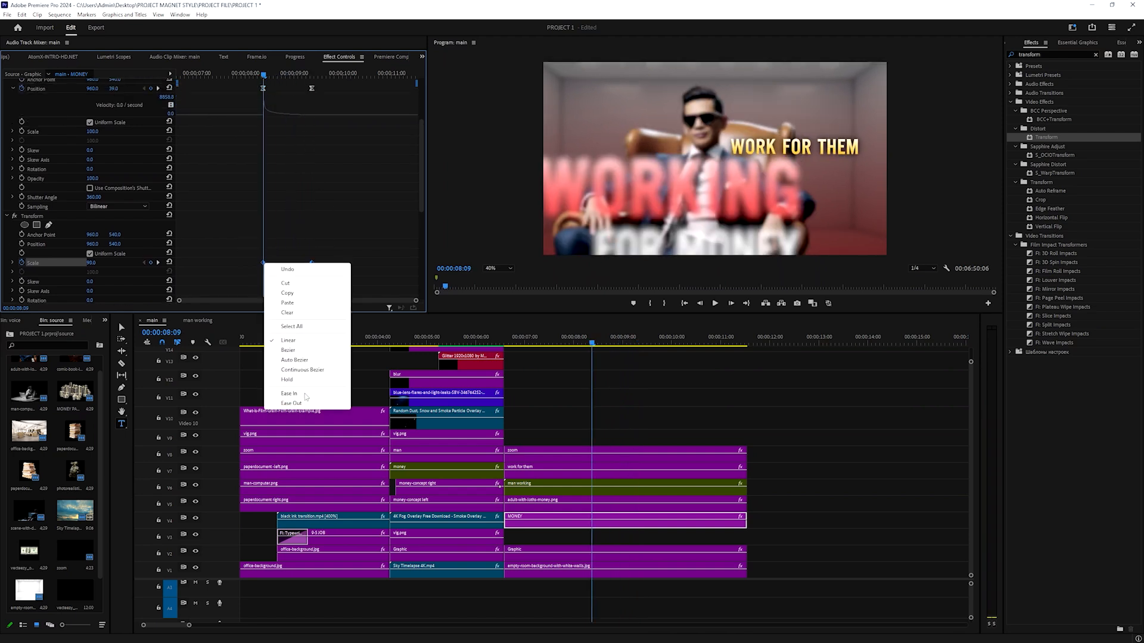
pyautogui.click(306, 395)
pyautogui.rightClick(311, 263)
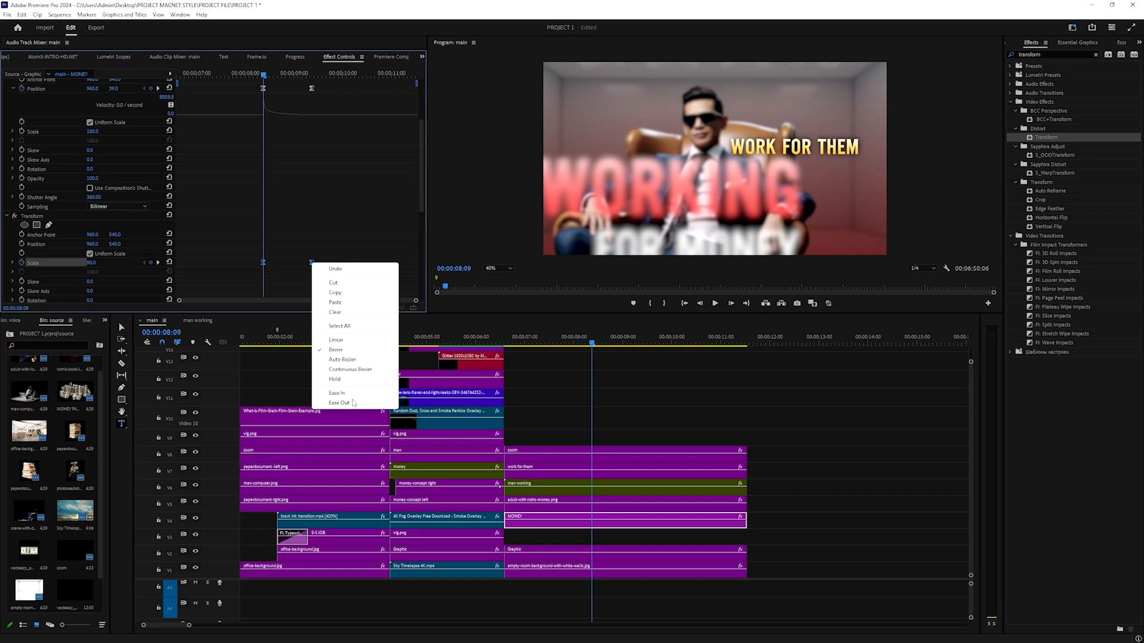
pyautogui.click(340, 403)
pyautogui.scroll(-1, 13, 225)
pyautogui.click(12, 218)
pyautogui.scroll(1, 299, 273)
pyautogui.scroll(-1, 301, 262)
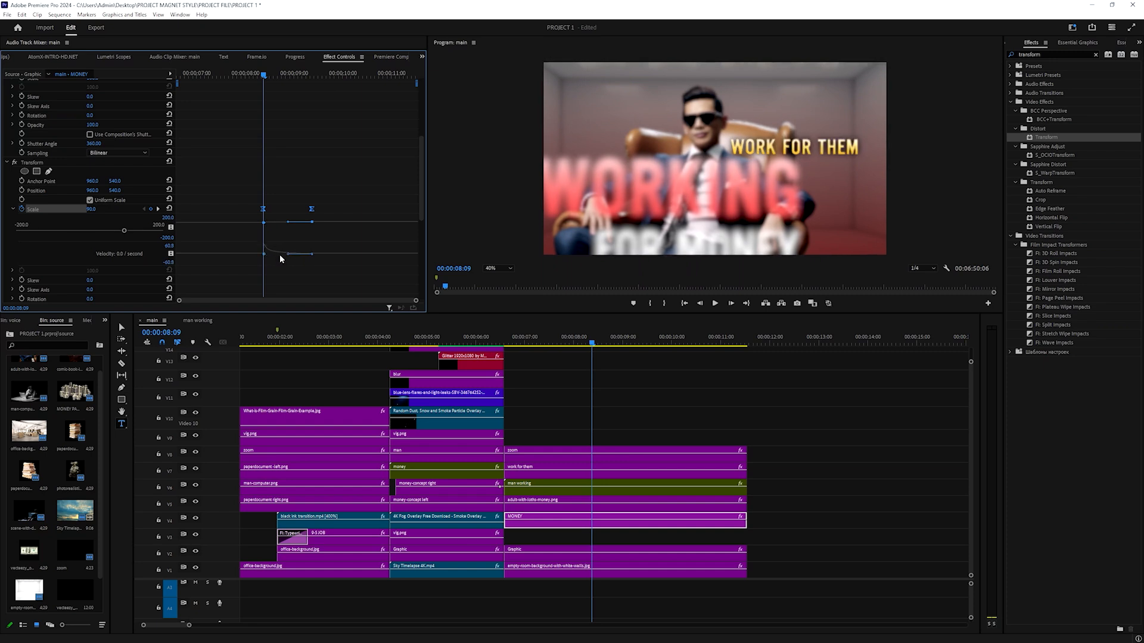
pyautogui.press('space')
pyautogui.moveTo(276, 84); pyautogui.dragTo(264, 94)
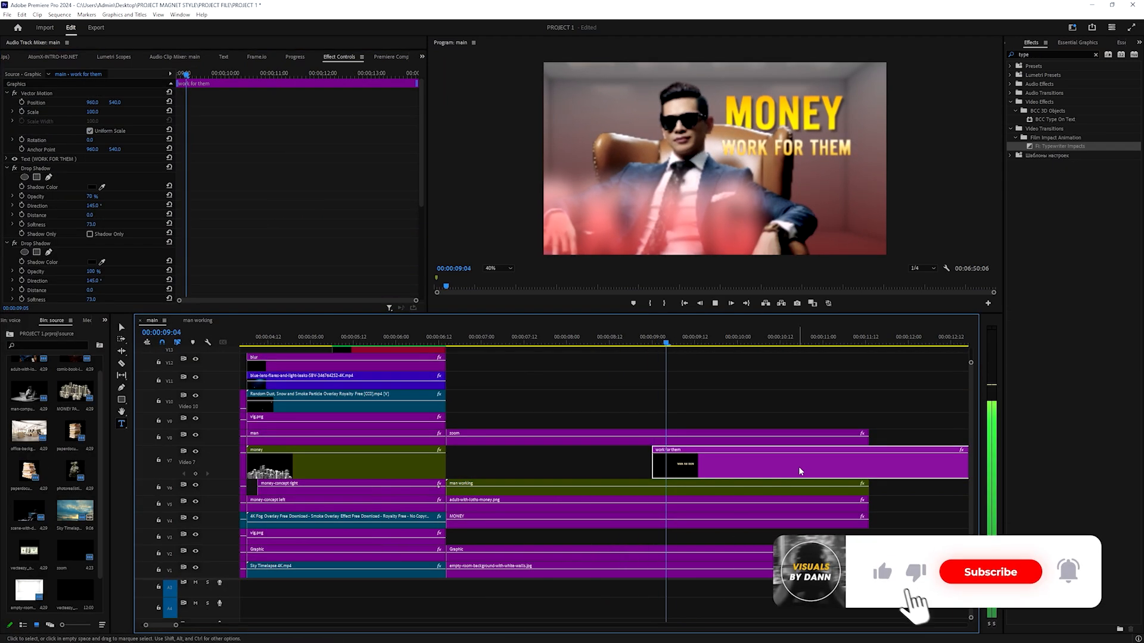
# Move the work for them clip to start at 00:00:08:19, add the Typewriter Impacts transition to its beginning, and preview
pyautogui.click(635, 341)
pyautogui.moveTo(703, 450); pyautogui.dragTo(685, 450)
pyautogui.moveTo(1059, 146); pyautogui.dragTo(652, 451)
pyautogui.press('space')
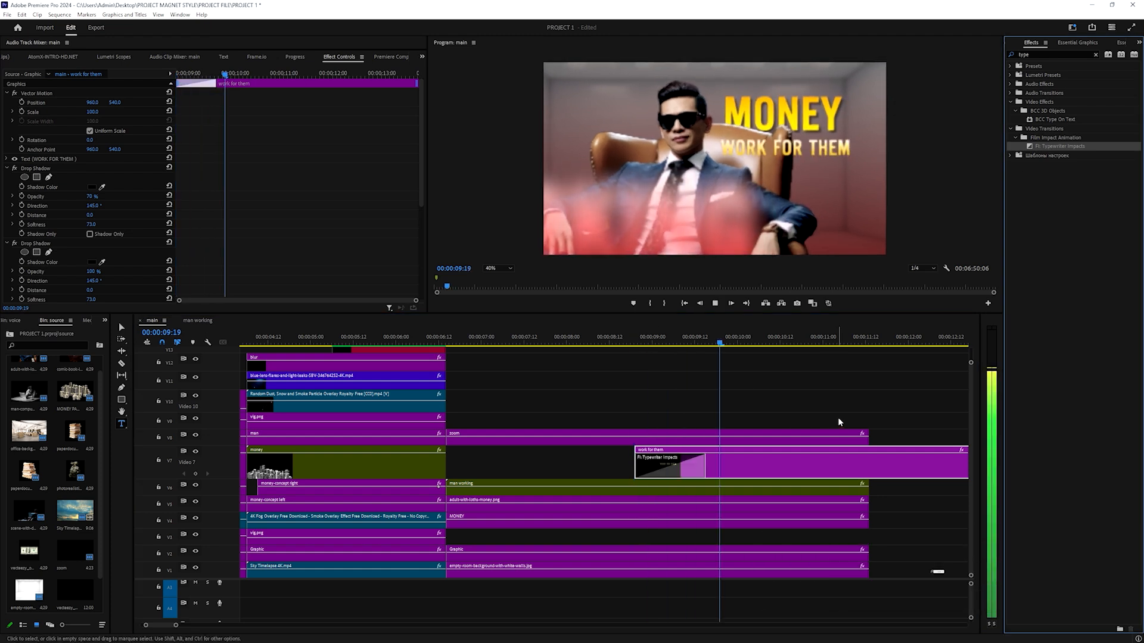
# Set the Typewriter Impacts transition's duration to 15 frames and preview the WORK FOR THEM title from 00:00:08:19
pyautogui.click(678, 461)
pyautogui.write('15')
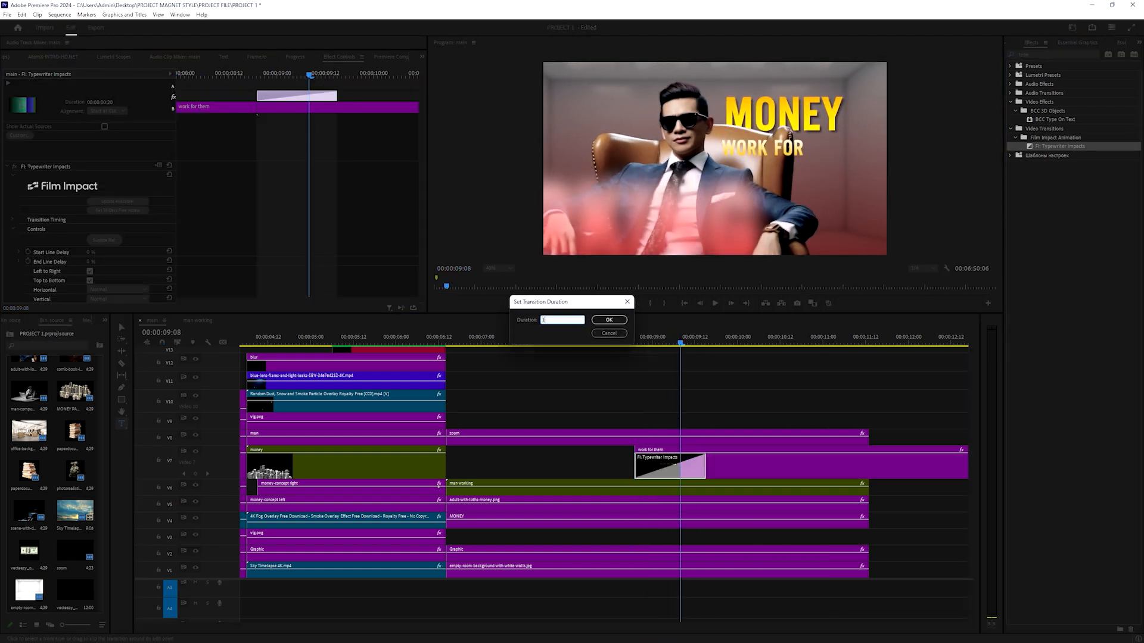
pyautogui.press('Return')
pyautogui.click(633, 344)
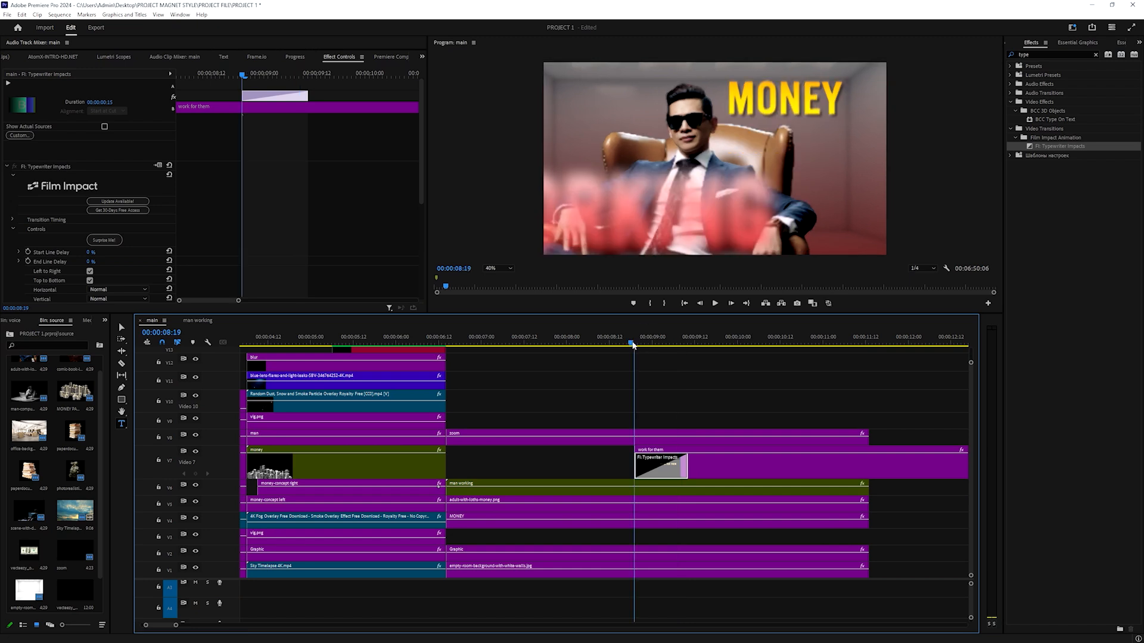
pyautogui.press('space')
pyautogui.scroll(1, 713, 374)
pyautogui.scroll(1, 714, 375)
pyautogui.press('space')
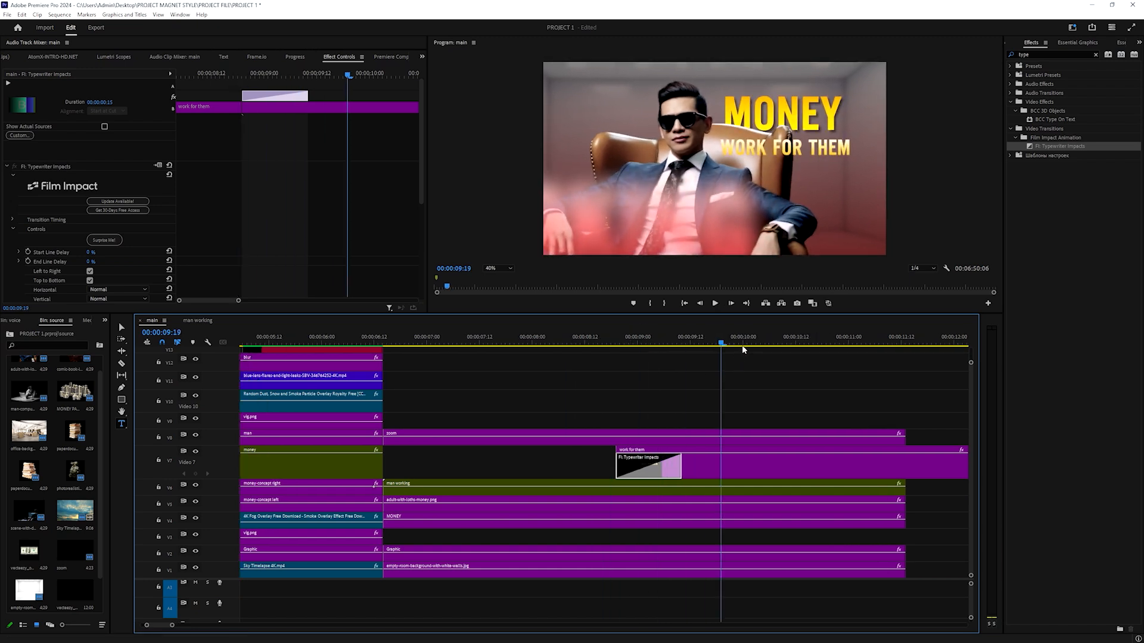
# Set the WORK FOR THEM title's Vector Motion horizontal Position to 953 and preview its typewriter reveal
pyautogui.click(742, 454)
pyautogui.moveTo(94, 105); pyautogui.dragTo(90, 104)
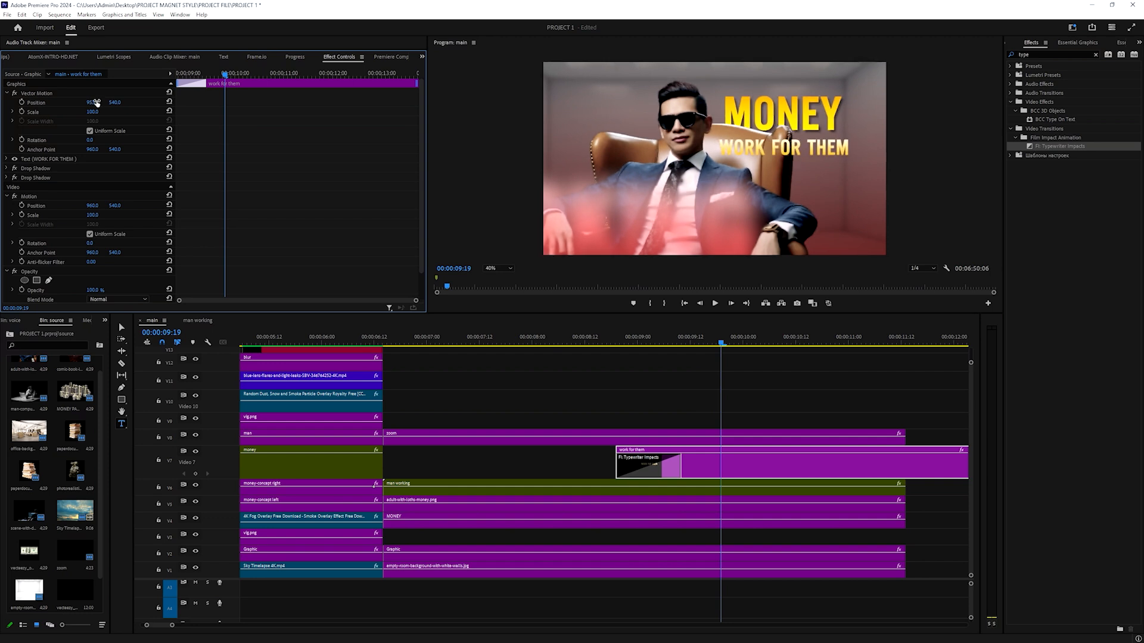
pyautogui.moveTo(652, 343); pyautogui.dragTo(542, 350)
pyautogui.press('space')
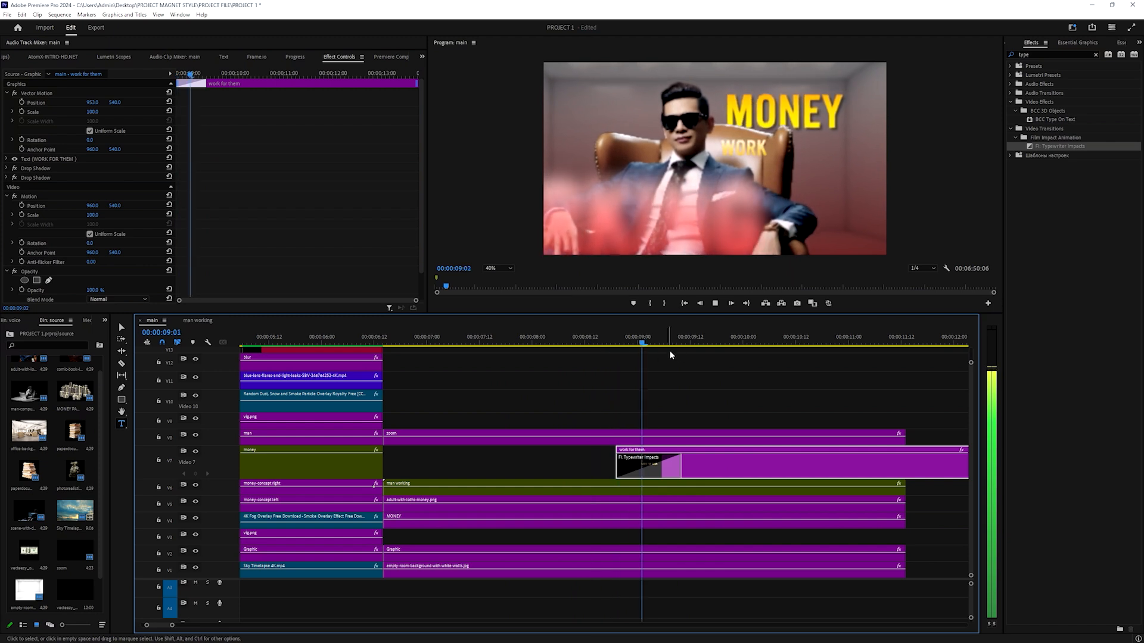
pyautogui.press('space')
# Trim the end of the work for them clip to line up with the end of the scene's other clips
pyautogui.press('Right')
pyautogui.press('Right')
pyautogui.press('Right')
pyautogui.press('Right')
pyautogui.scroll(-3, 806, 388)
pyautogui.scroll(-4, 783, 405)
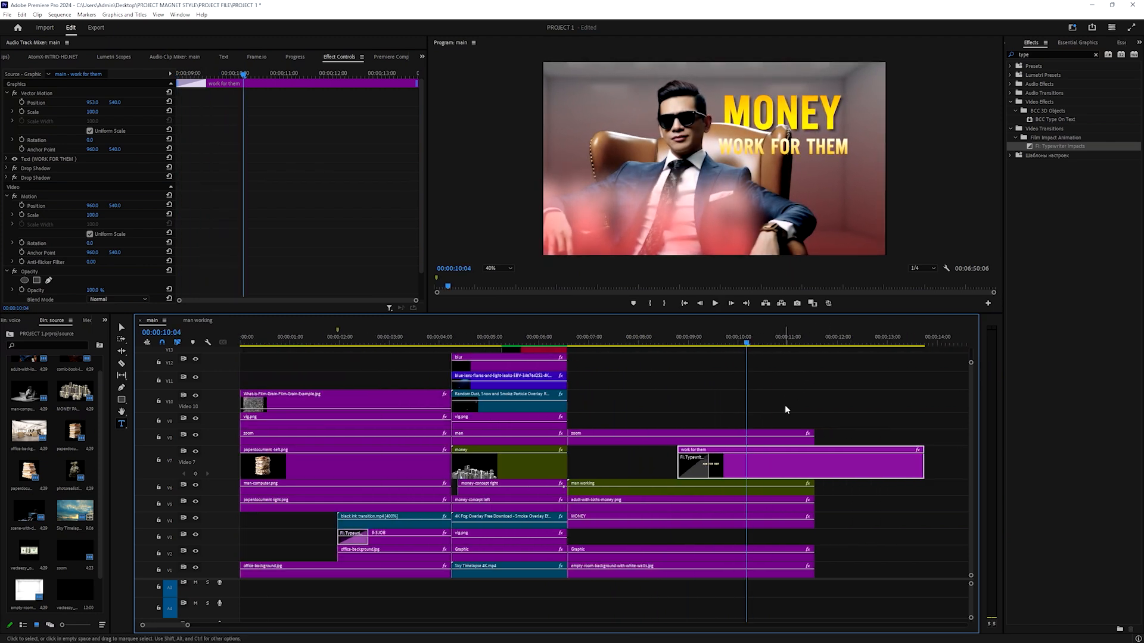
pyautogui.moveTo(847, 461); pyautogui.dragTo(732, 462)
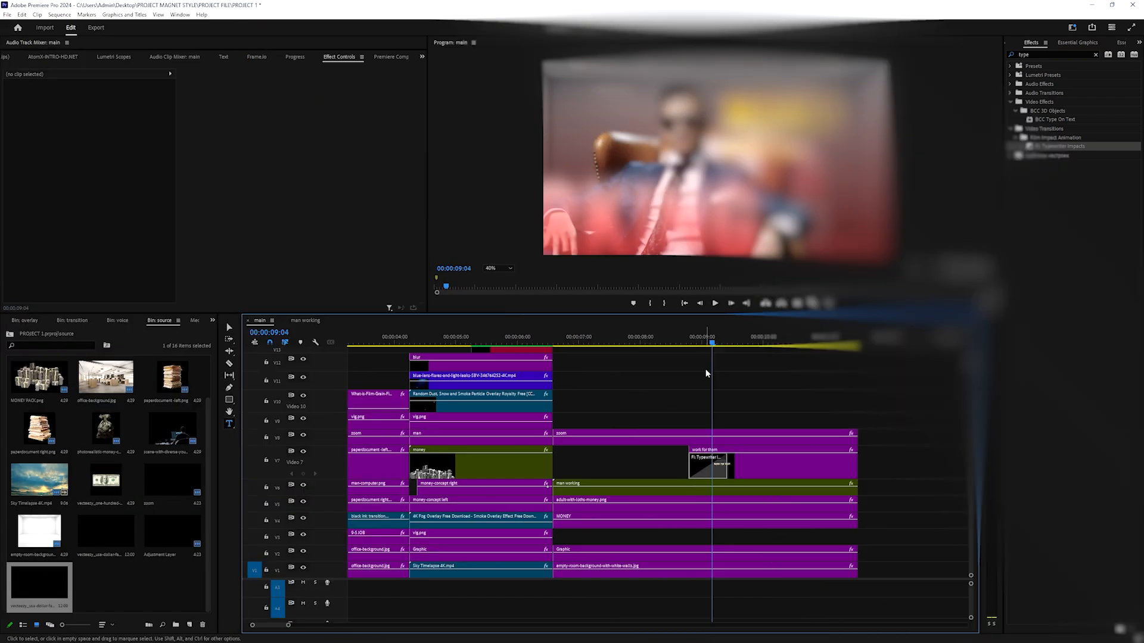
# Place the vecteezy_usa-dollar-fall alpha-channel clip on track V3 beneath the MONEY clip, preview it, and undo the last change
pyautogui.moveTo(27, 604); pyautogui.dragTo(729, 536)
pyautogui.press('space')
pyautogui.press('space')
pyautogui.scroll(-1, 691, 517)
pyautogui.scroll(1, 701, 514)
pyautogui.hotkey('ctrl', 'z')
# Reposition the falling-dollar clip on track V3 to start at about 00:00:08:05, previewing its timing against the titles
pyautogui.moveTo(817, 535); pyautogui.dragTo(681, 541)
pyautogui.scroll(-2, 681, 541)
pyautogui.scroll(1, 672, 523)
pyautogui.moveTo(520, 539); pyautogui.dragTo(666, 538)
pyautogui.moveTo(709, 539); pyautogui.dragTo(605, 538)
pyautogui.moveTo(643, 341); pyautogui.dragTo(537, 370)
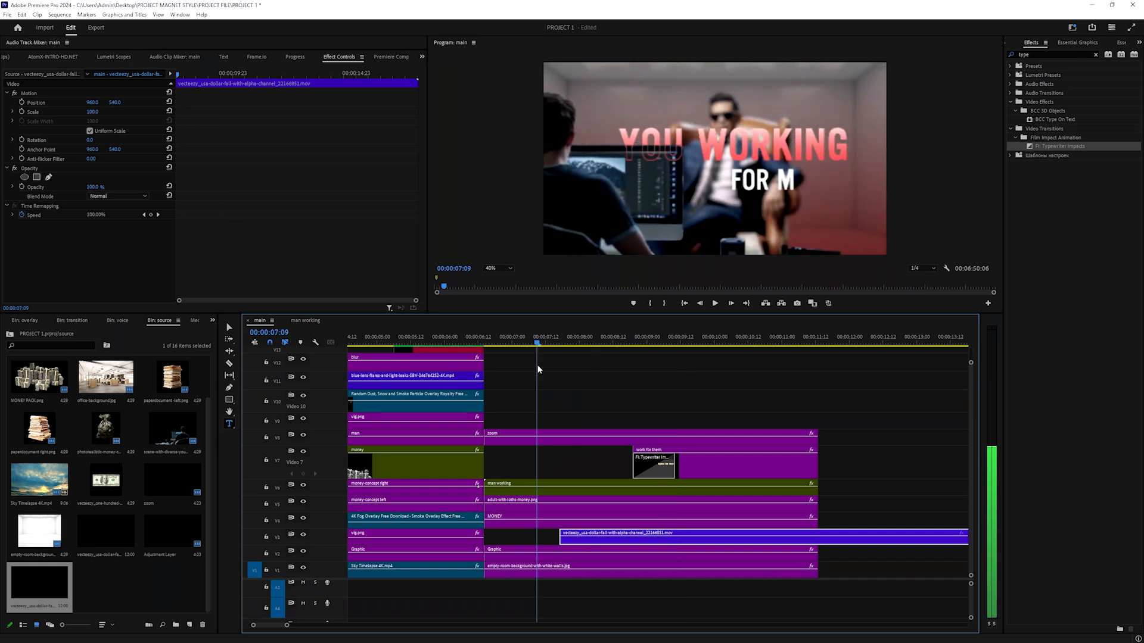
pyautogui.press('space')
pyautogui.press('space')
pyautogui.moveTo(681, 536); pyautogui.dragTo(870, 536)
pyautogui.moveTo(749, 537); pyautogui.dragTo(658, 537)
pyautogui.moveTo(663, 535); pyautogui.dragTo(810, 535)
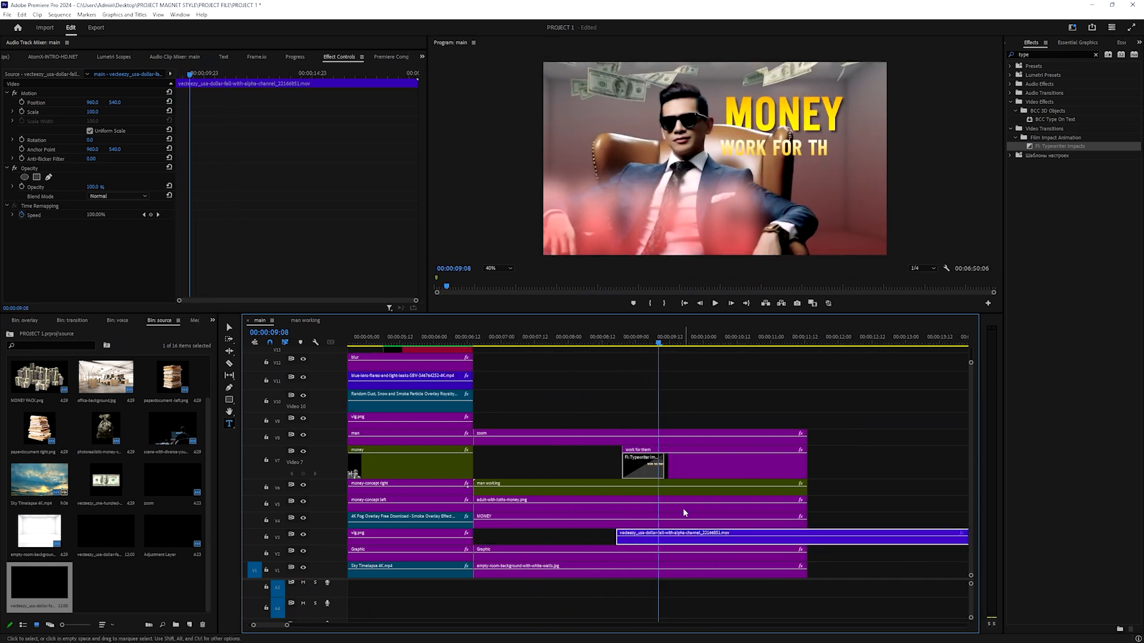
pyautogui.moveTo(682, 535); pyautogui.dragTo(648, 535)
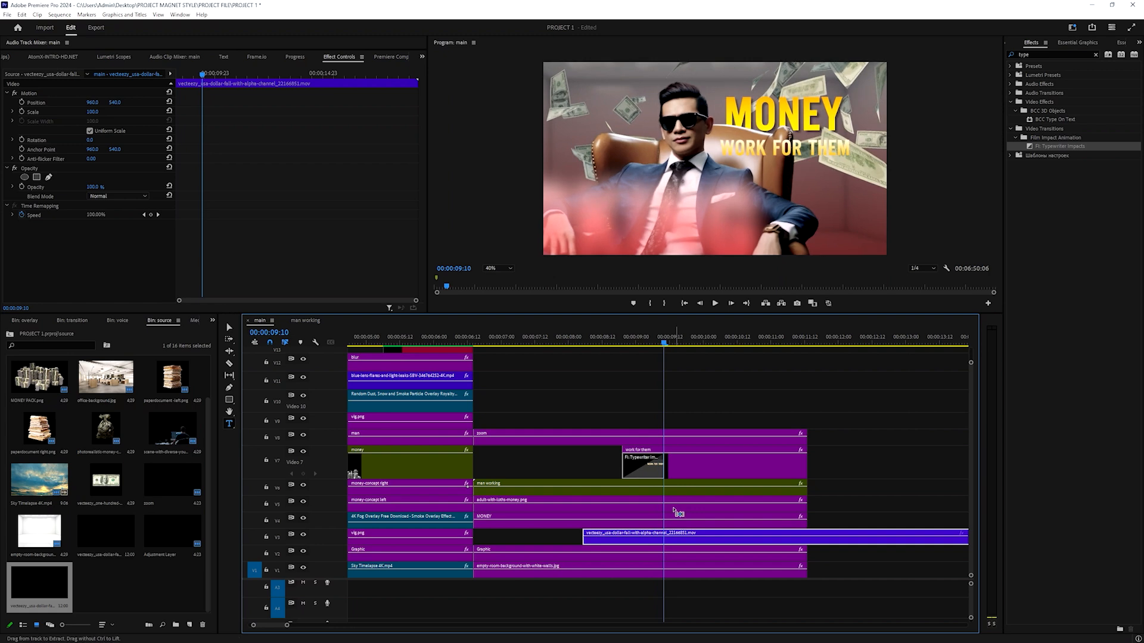
# Set the falling-dollar clip's speed to 130% and preview the bills falling behind the titles
pyautogui.hotkey('ctrl', 'r')
pyautogui.press('BackSpace')
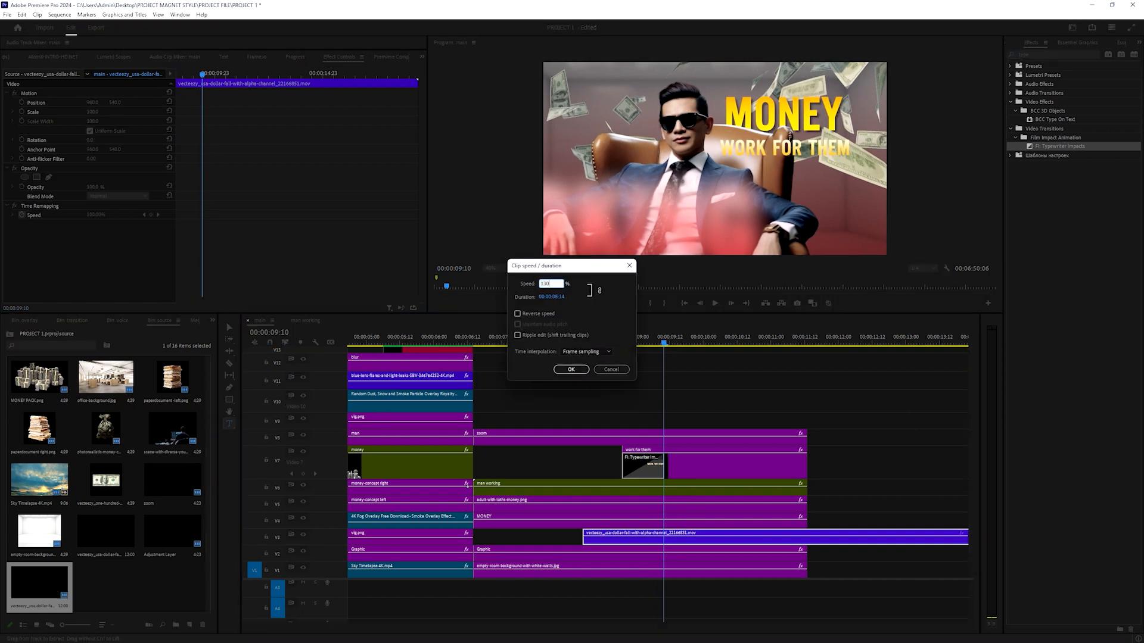
pyautogui.click(584, 352)
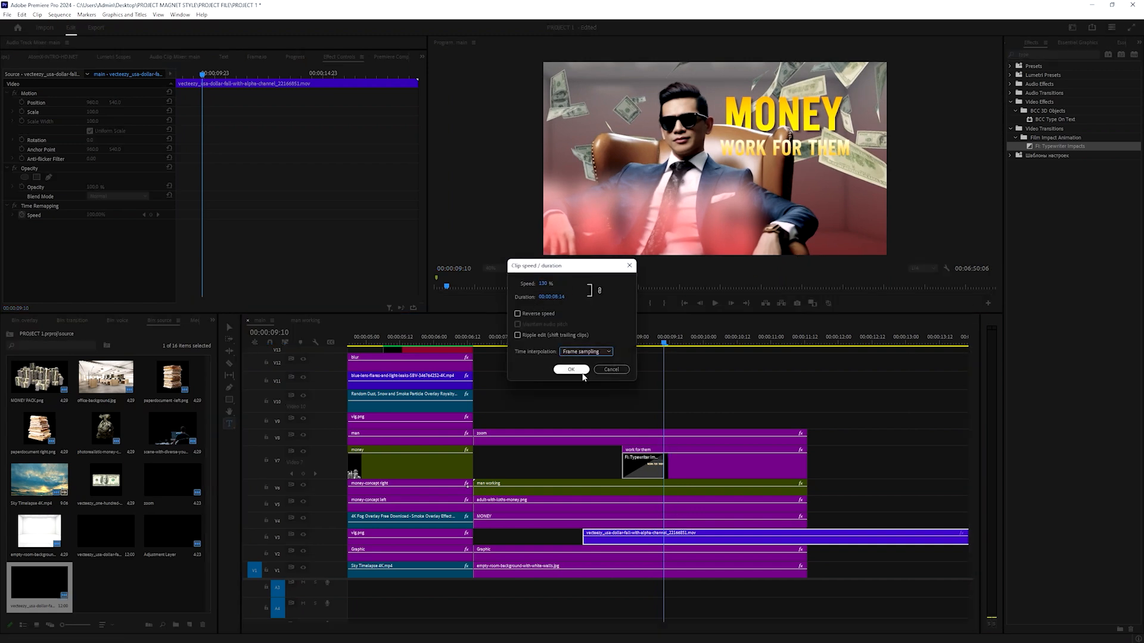
pyautogui.click(583, 371)
pyautogui.click(581, 371)
pyautogui.moveTo(626, 345); pyautogui.dragTo(601, 356)
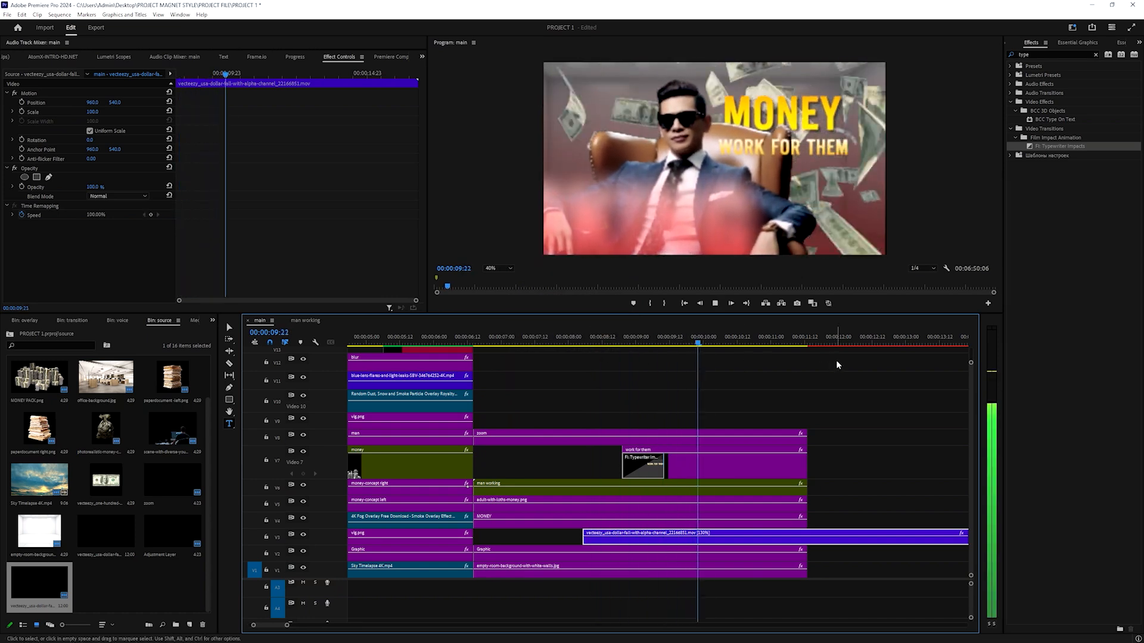
# Shift the falling-dollar clip on track V3 slightly earlier to start at about 00:00:08:02, previewing its timing against the titles
pyautogui.press('space')
pyautogui.moveTo(719, 345); pyautogui.dragTo(513, 355)
pyautogui.press('space')
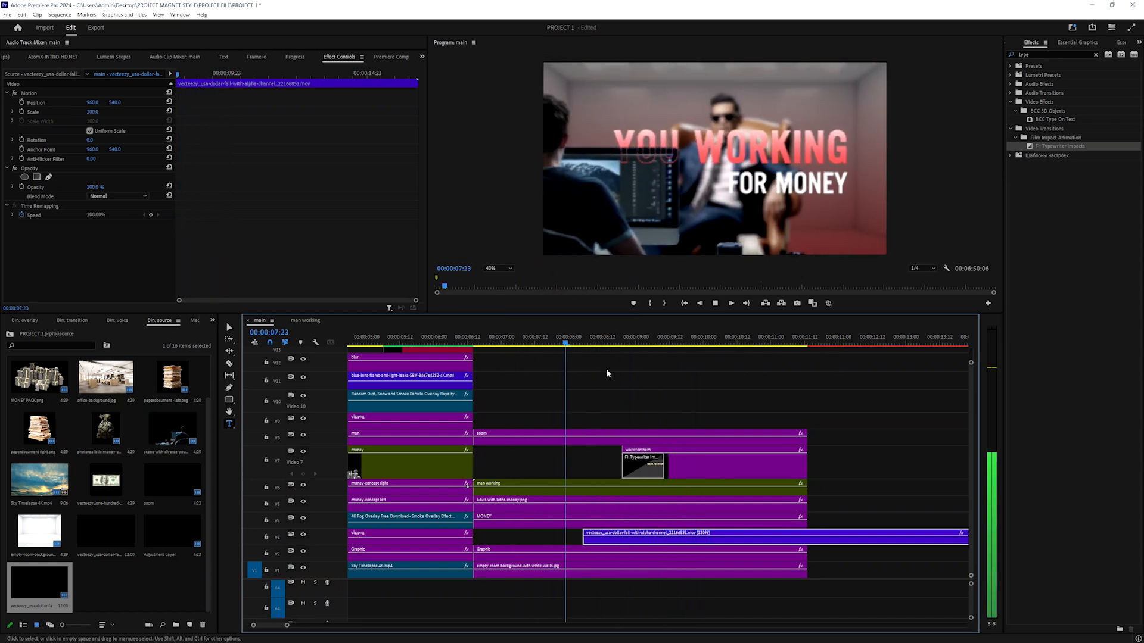
pyautogui.press('space')
pyautogui.moveTo(677, 538); pyautogui.dragTo(669, 536)
pyautogui.moveTo(633, 345); pyautogui.dragTo(583, 354)
pyautogui.press('space')
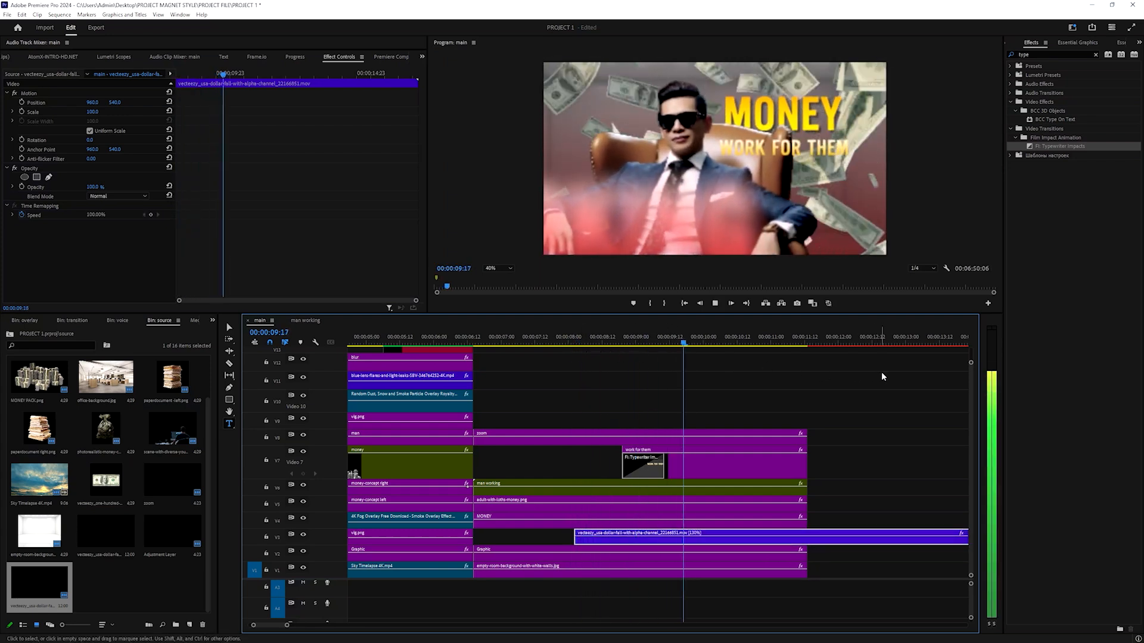
# Cut all of the scene's clips at about 00:00:10:08, delete the leftover ends, and preview the shortened scene
pyautogui.press('space')
pyautogui.moveTo(755, 410); pyautogui.dragTo(781, 591)
pyautogui.hotkey('ctrl', 'k')
pyautogui.press('Delete')
pyautogui.press('Up')
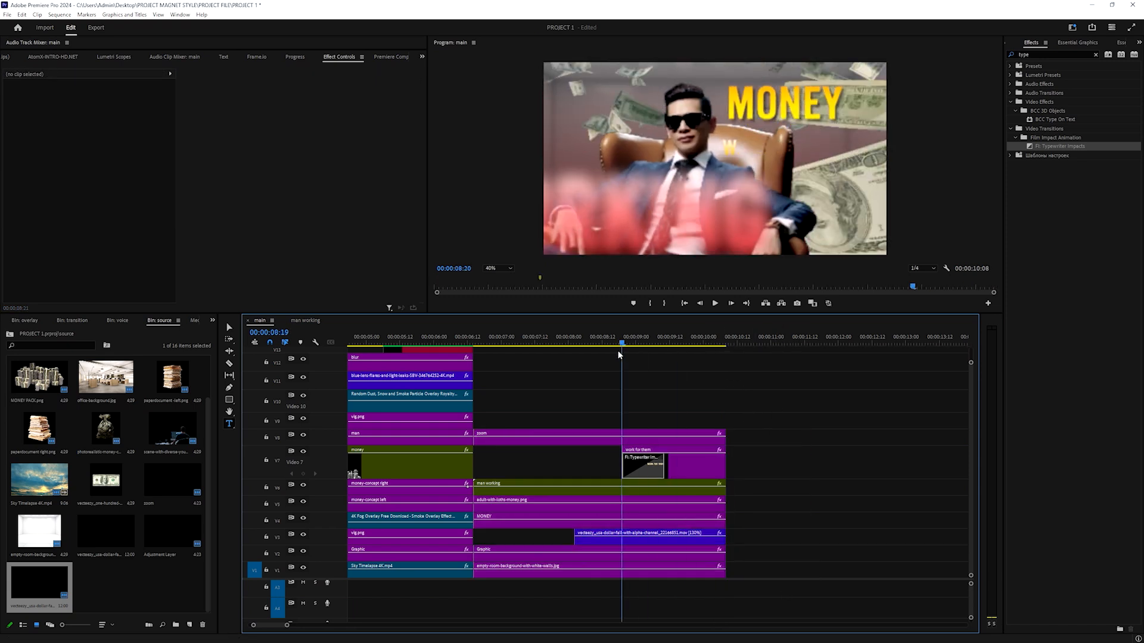
pyautogui.press('space')
pyautogui.scroll(1, 669, 399)
pyautogui.click(722, 344)
# Apply the Tint effect to the falling-dollar clip, set the clip's opacity to 60%, and preview it
pyautogui.click(709, 540)
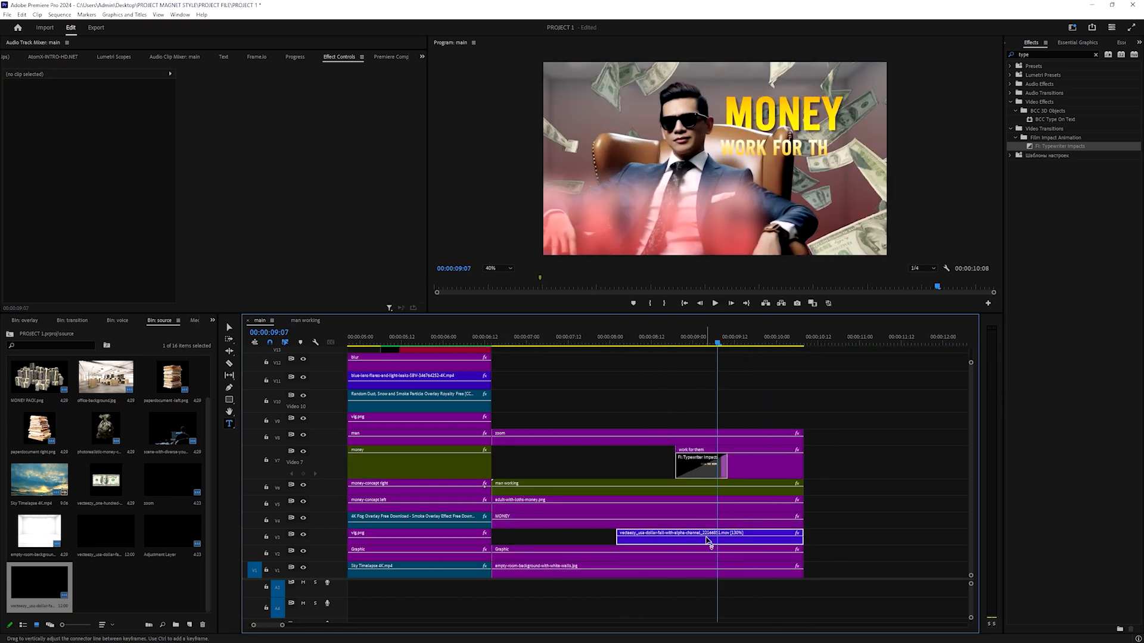
pyautogui.doubleClick(1039, 52)
pyautogui.press('BackSpace')
pyautogui.write('tint')
pyautogui.moveTo(1040, 249); pyautogui.dragTo(682, 541)
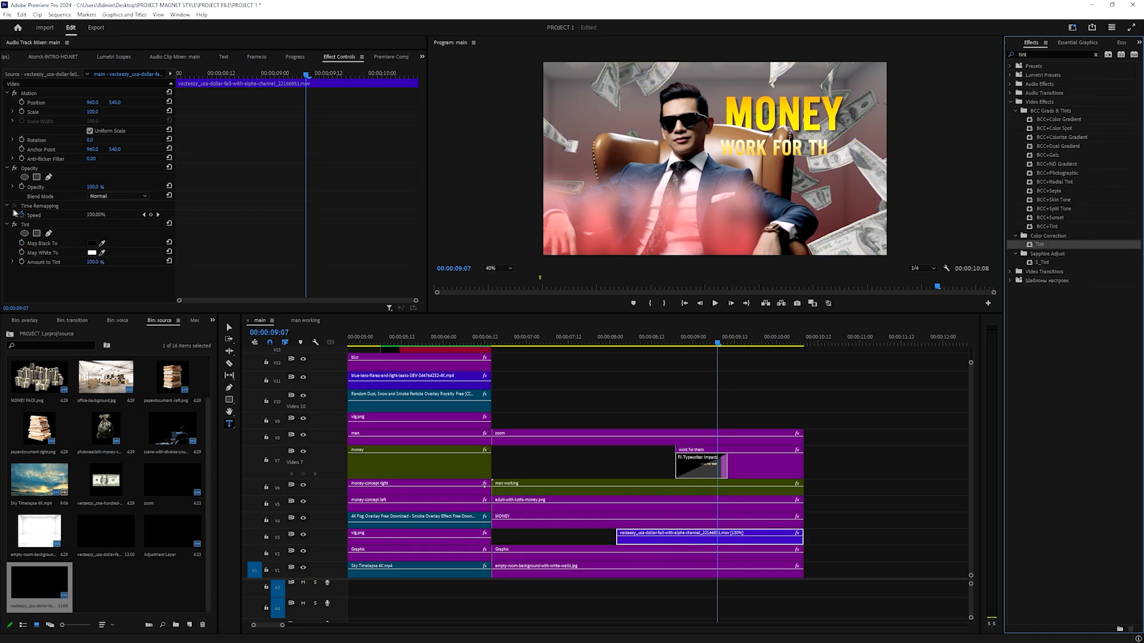
pyautogui.moveTo(93, 188); pyautogui.dragTo(67, 188)
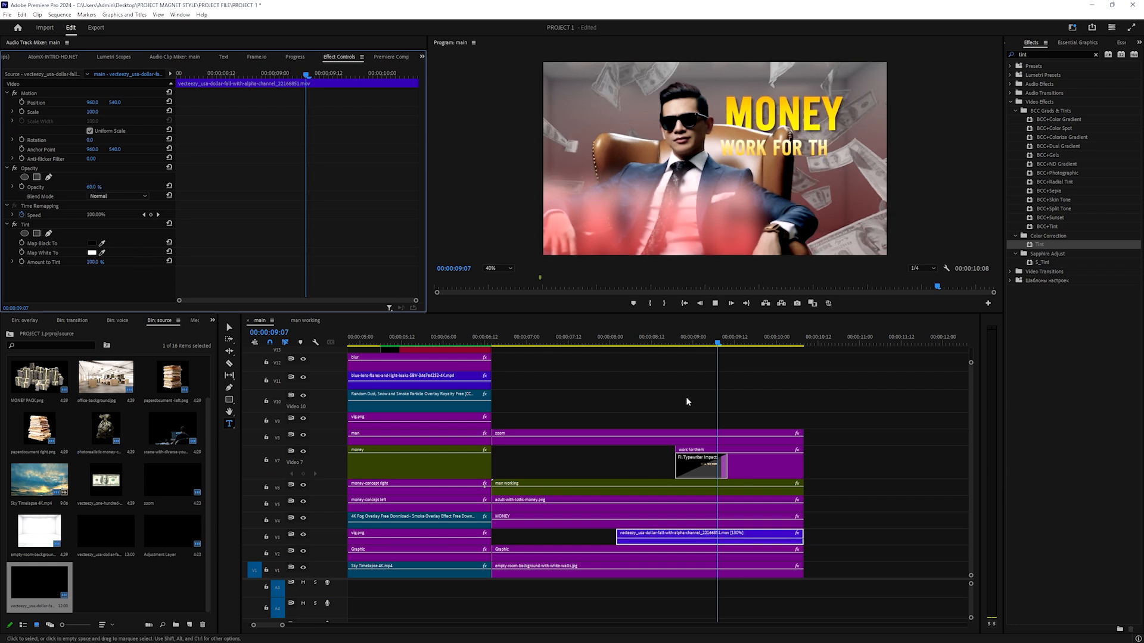
pyautogui.press('space')
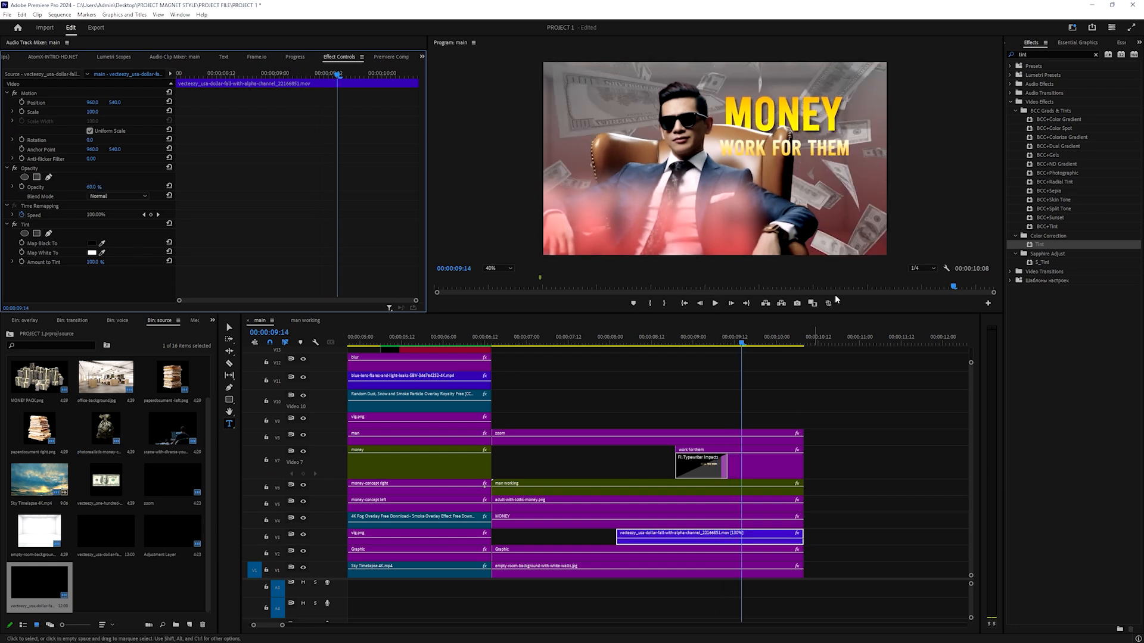
# Add Gaussian Blur with a blurriness of 15 to the falling-dollar clip and preview the softened bills
pyautogui.doubleClick(1039, 54)
pyautogui.write('gaus')
pyautogui.moveTo(1047, 137); pyautogui.dragTo(703, 536)
pyautogui.click(96, 261)
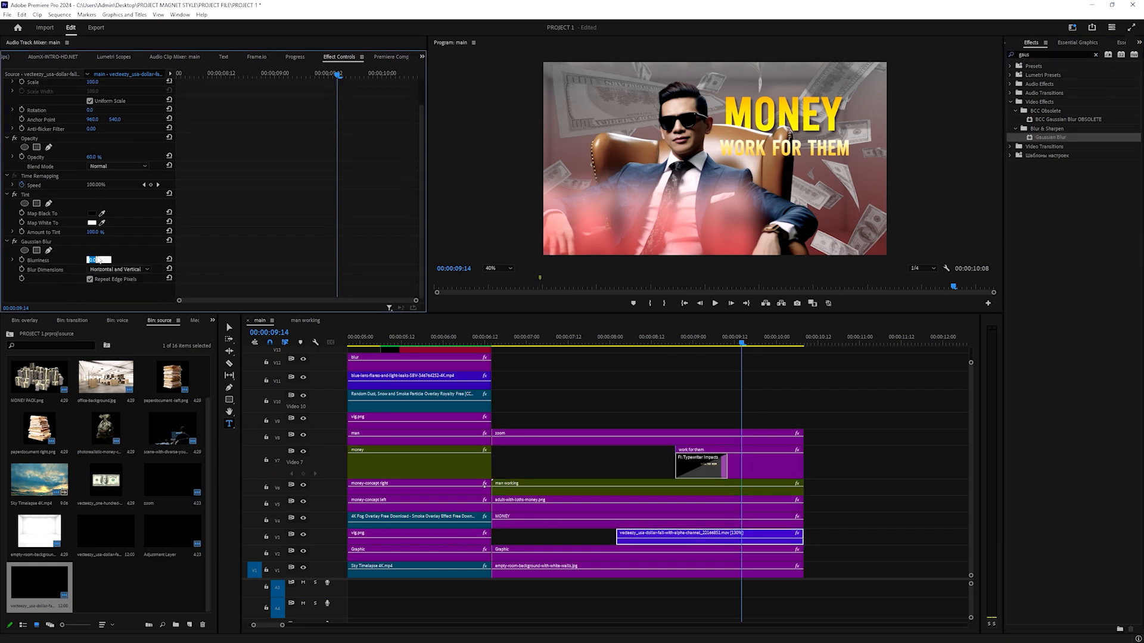
pyautogui.press('space')
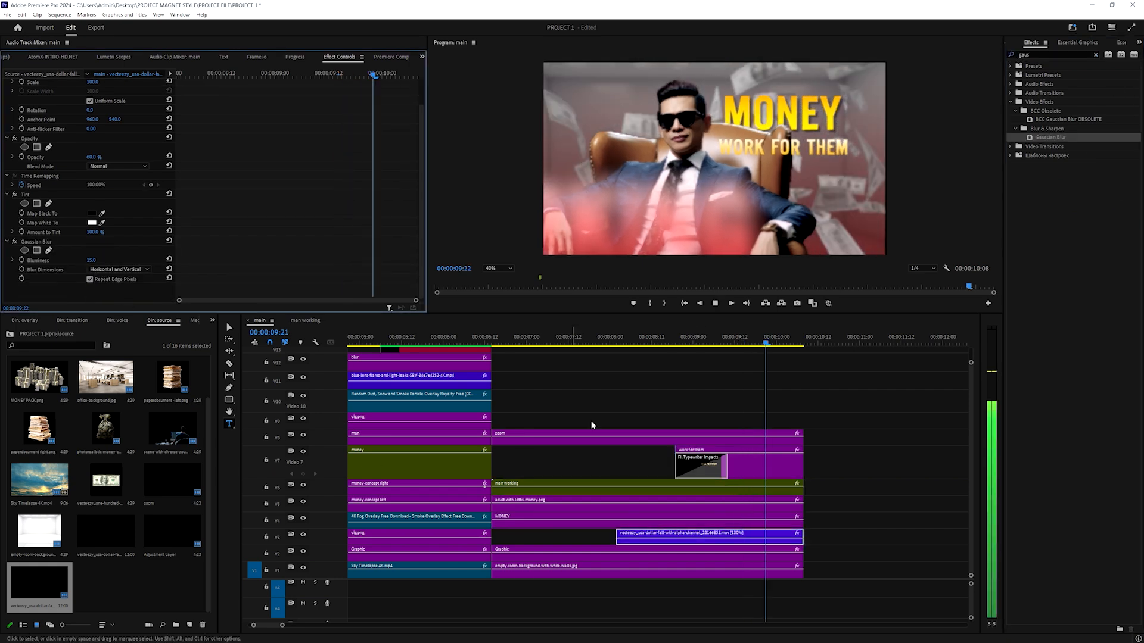
pyautogui.click(605, 366)
pyautogui.press('space')
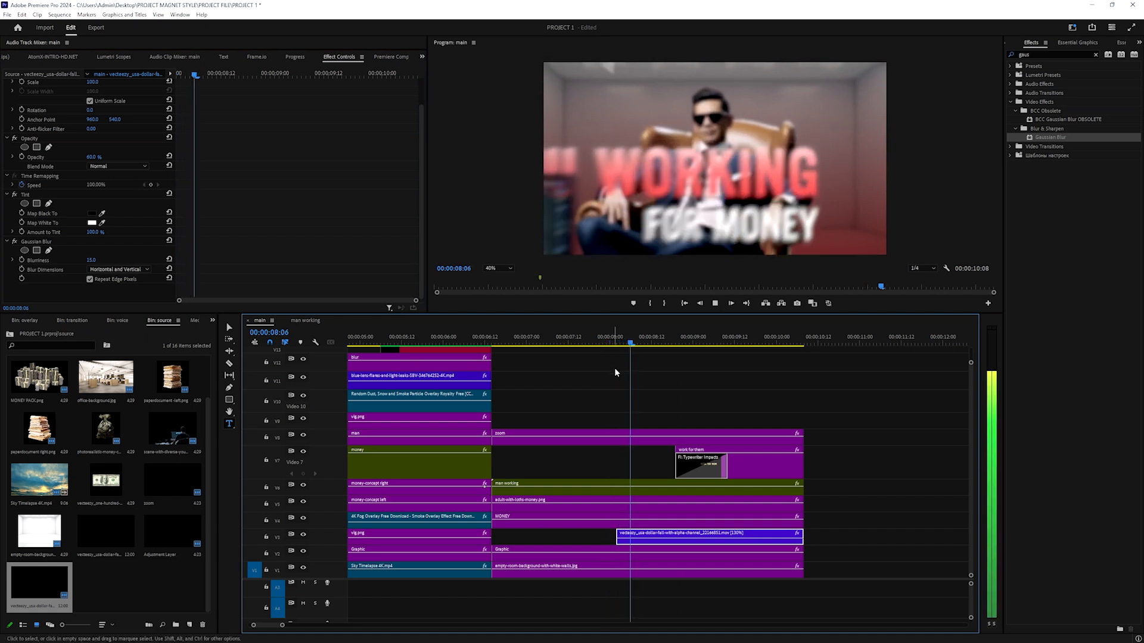
pyautogui.scroll(2, 768, 380)
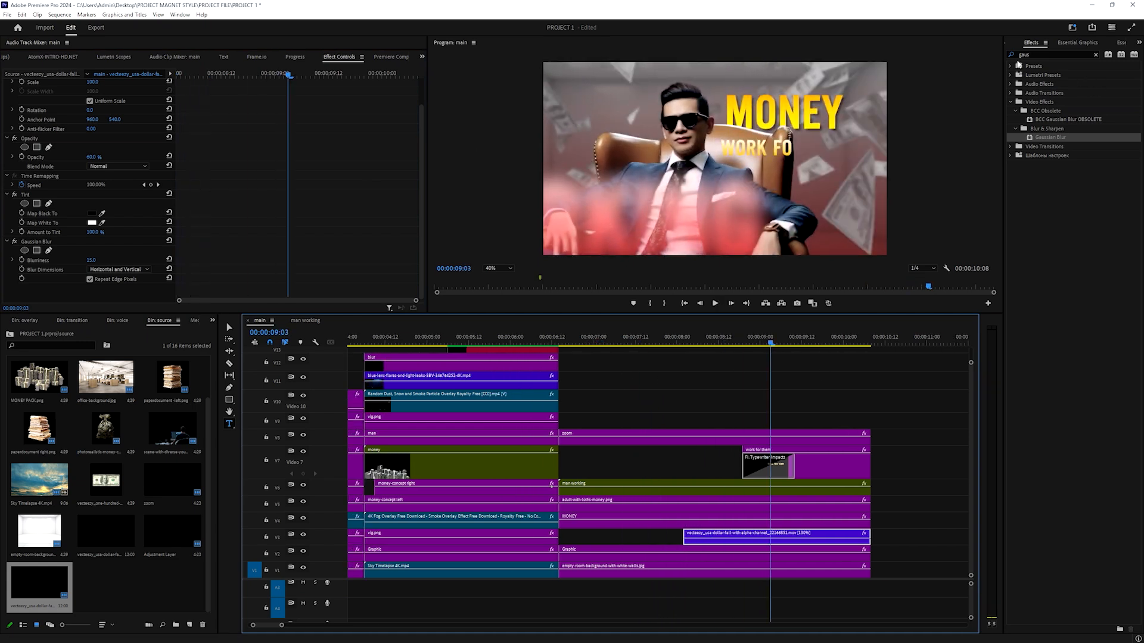
# Add Lumetri Color to the falling-dollar clip, adjust its blue RGB curve, and toggle the effect to compare the look
pyautogui.doubleClick(1037, 54)
pyautogui.write('lumetri color')
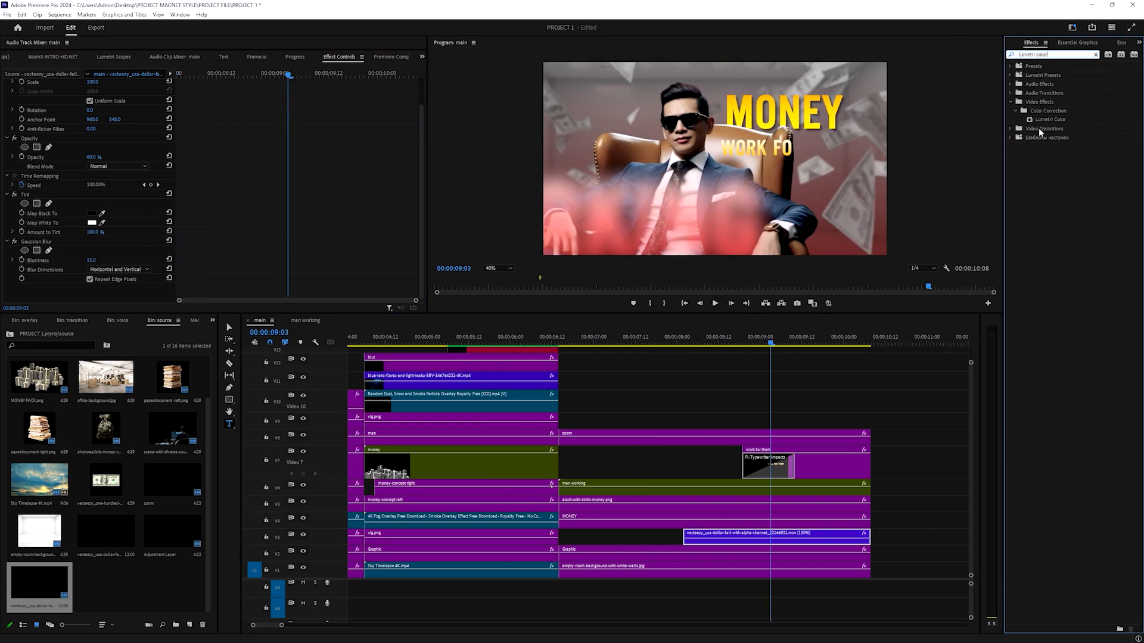
pyautogui.moveTo(1050, 120); pyautogui.dragTo(733, 537)
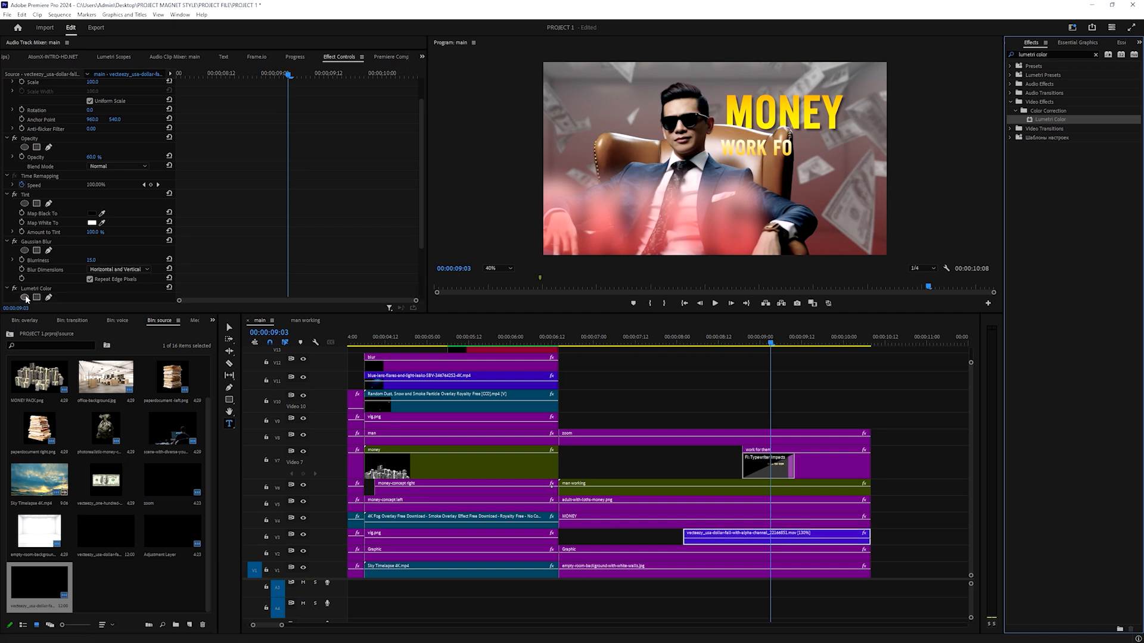
pyautogui.click(13, 264)
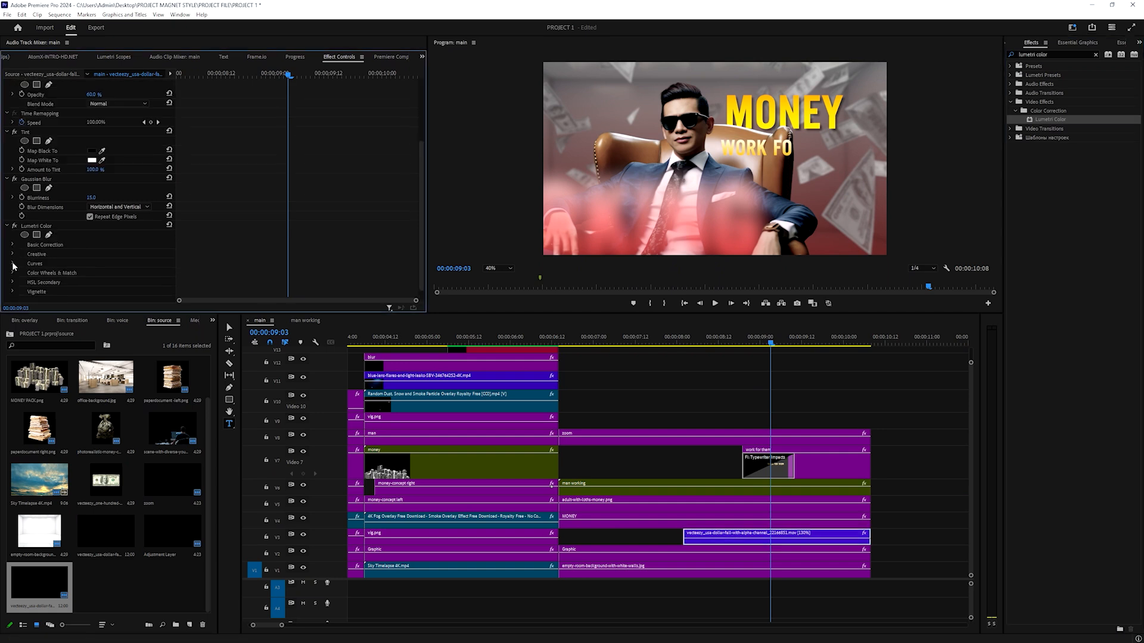
pyautogui.scroll(-4, 119, 226)
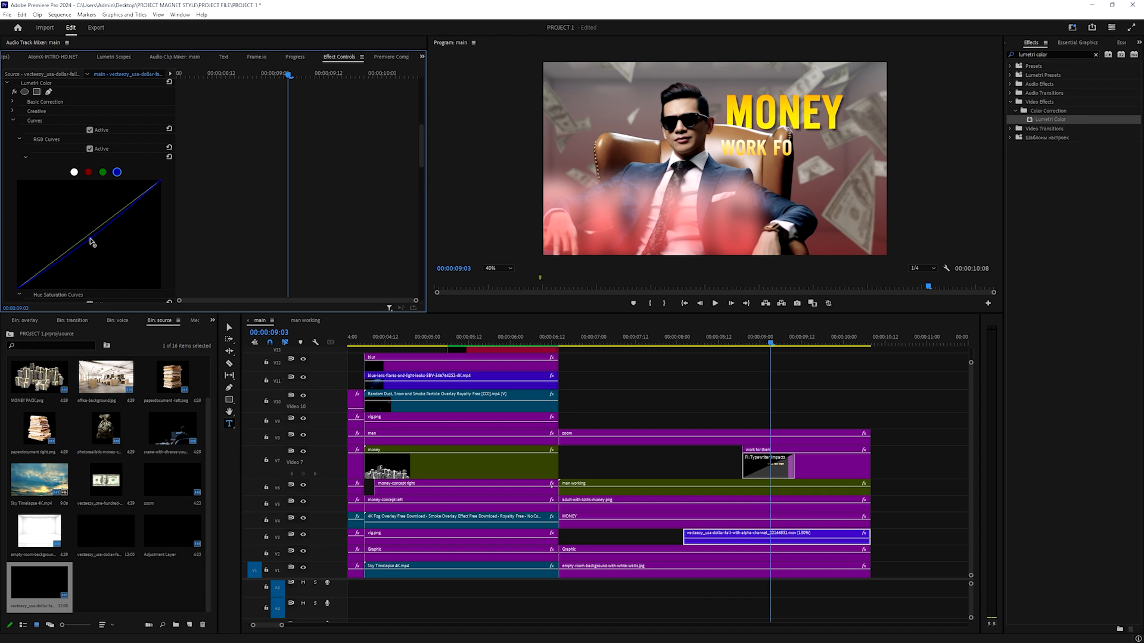
pyautogui.click(91, 239)
pyautogui.scroll(2, 13, 91)
pyautogui.click(11, 119)
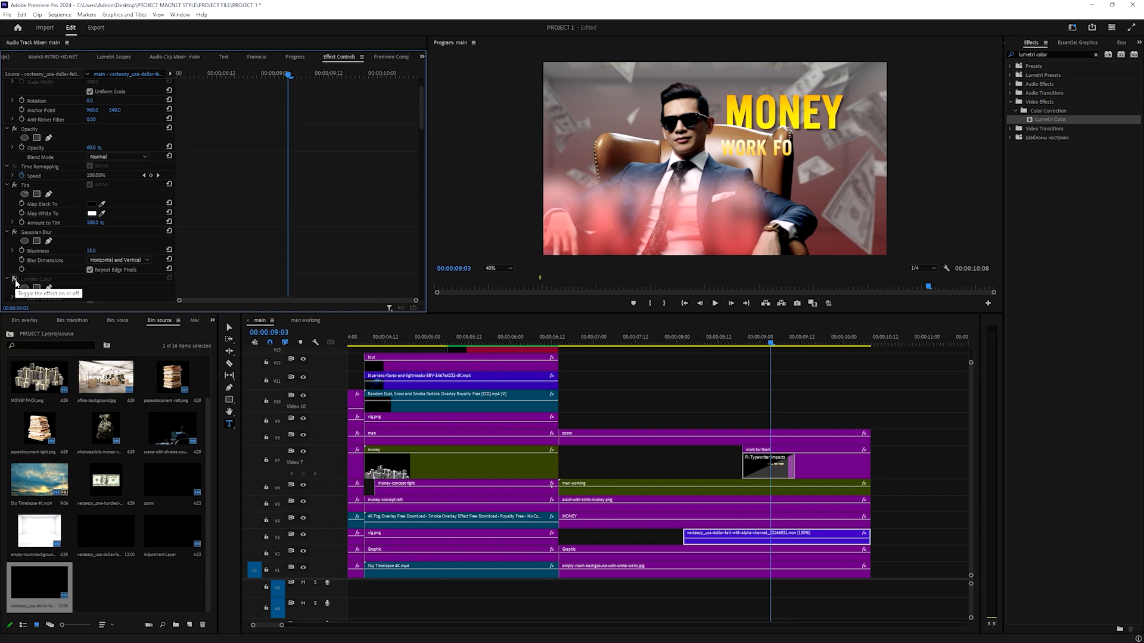
pyautogui.press('space')
pyautogui.press('space')
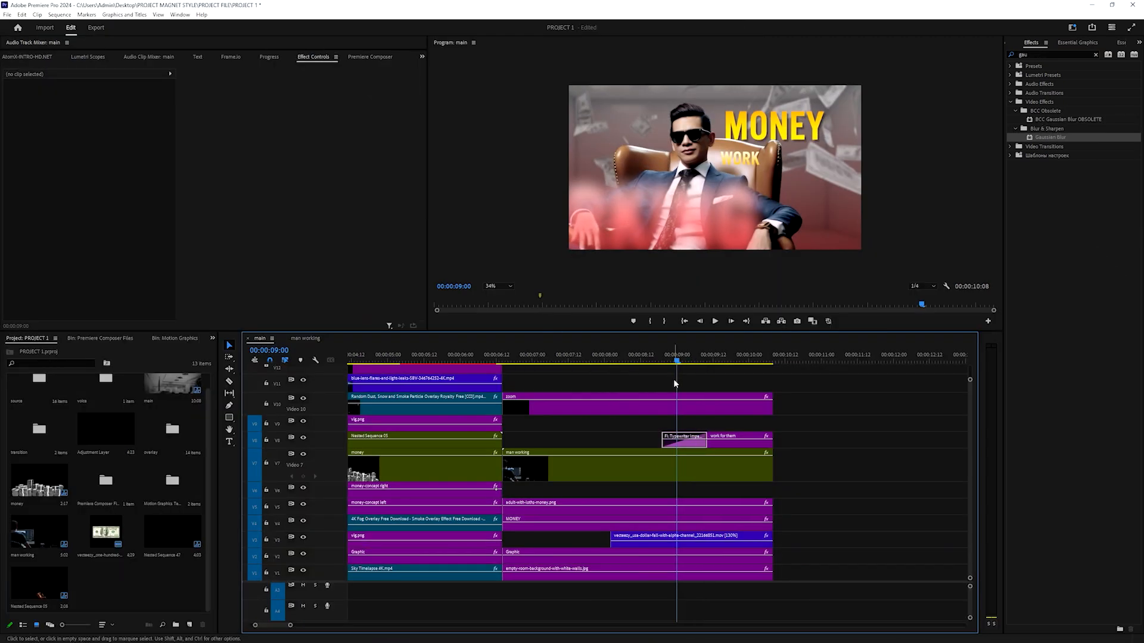
# Place the vecteezy one-hundred-dollar-bill image on track V6 above the man and trim it to the scene's end
pyautogui.moveTo(103, 542); pyautogui.dragTo(606, 492)
pyautogui.click(613, 360)
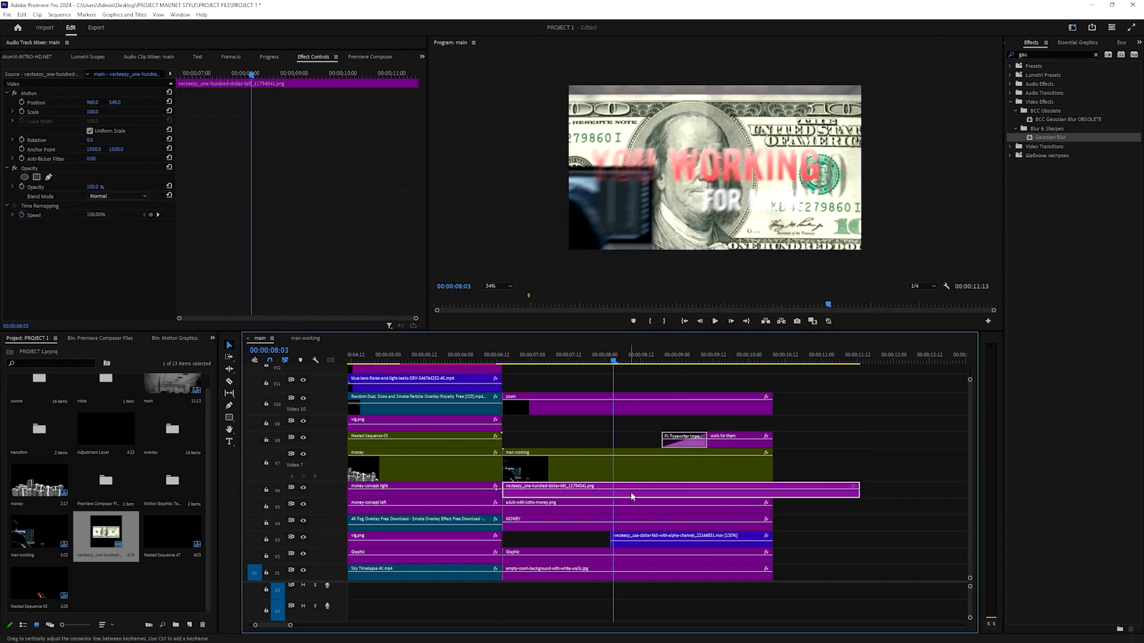
pyautogui.moveTo(862, 490); pyautogui.dragTo(772, 490)
# Nest the hundred-dollar-bill clip as a sequence named money and open that nested sequence
pyautogui.rightClick(744, 489)
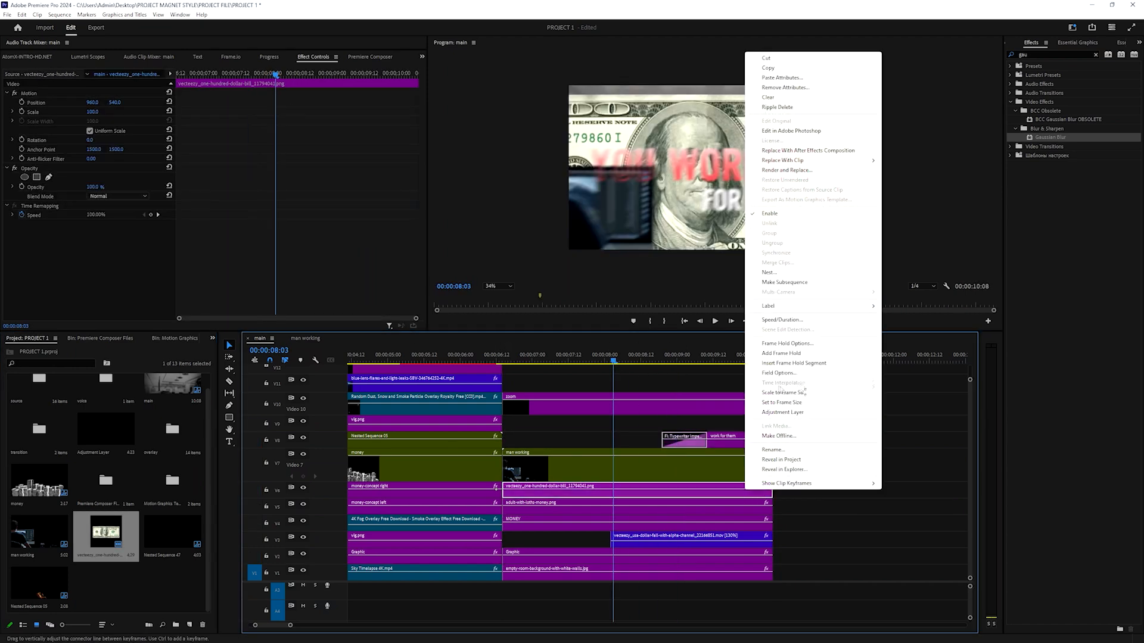
pyautogui.click(768, 273)
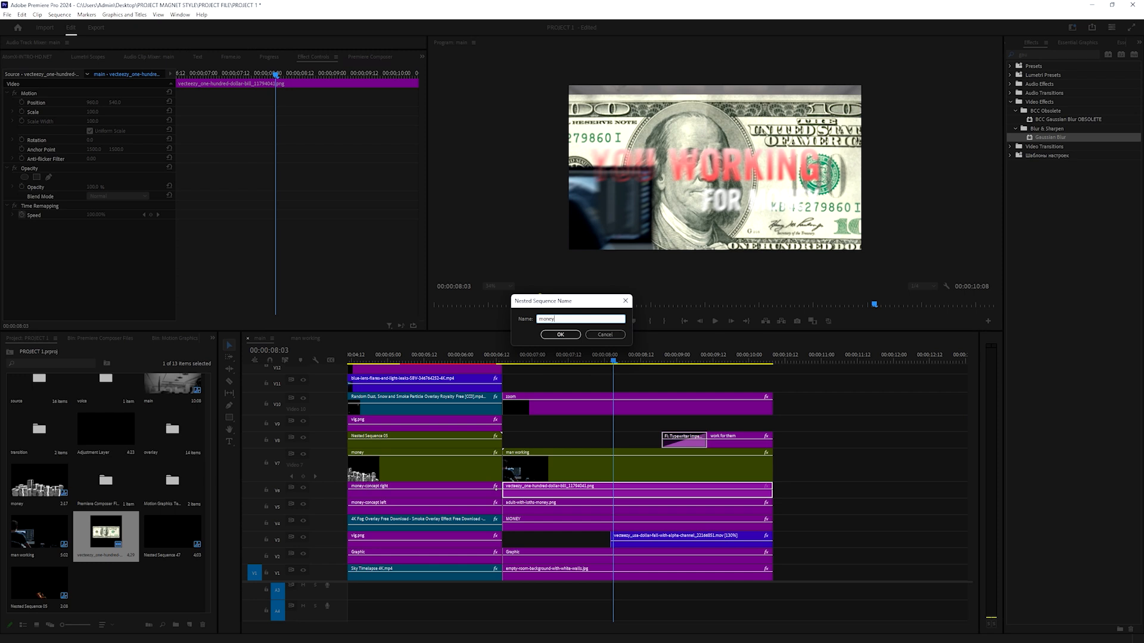
pyautogui.write('money')
pyautogui.press('Return')
pyautogui.doubleClick(599, 498)
# Set the bill's scale to 30% and rotation to 90°, and move its anchor point to the bill's lower end
pyautogui.moveTo(460, 352); pyautogui.dragTo(386, 355)
pyautogui.click(386, 393)
pyautogui.moveTo(97, 114); pyautogui.dragTo(138, 106)
pyautogui.write('90')
pyautogui.press('Return')
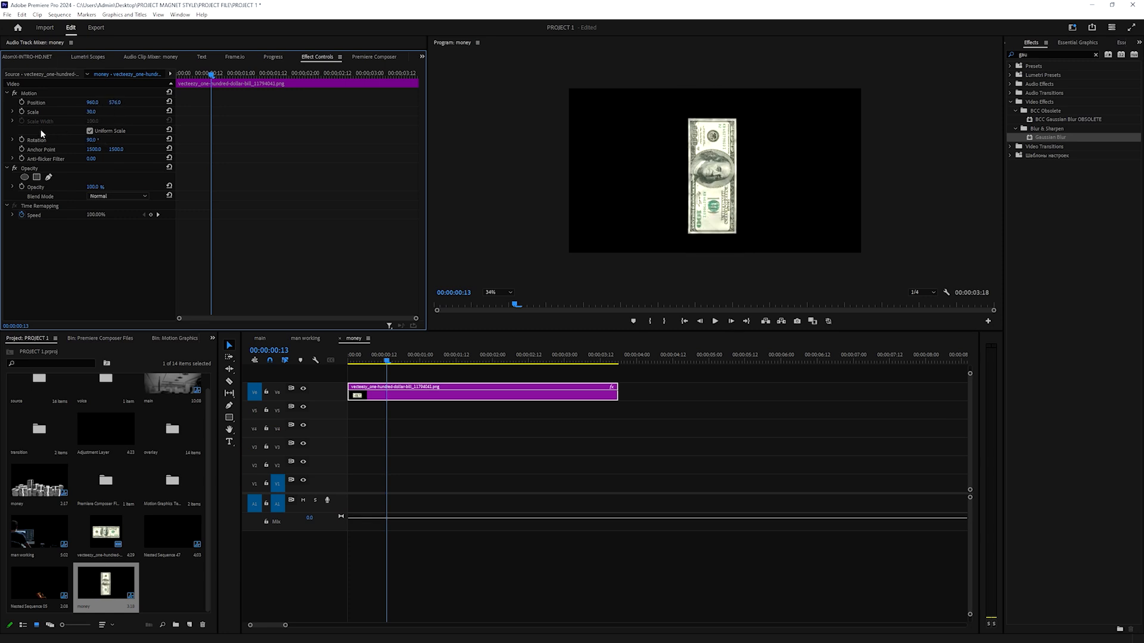
pyautogui.moveTo(719, 179); pyautogui.dragTo(712, 236)
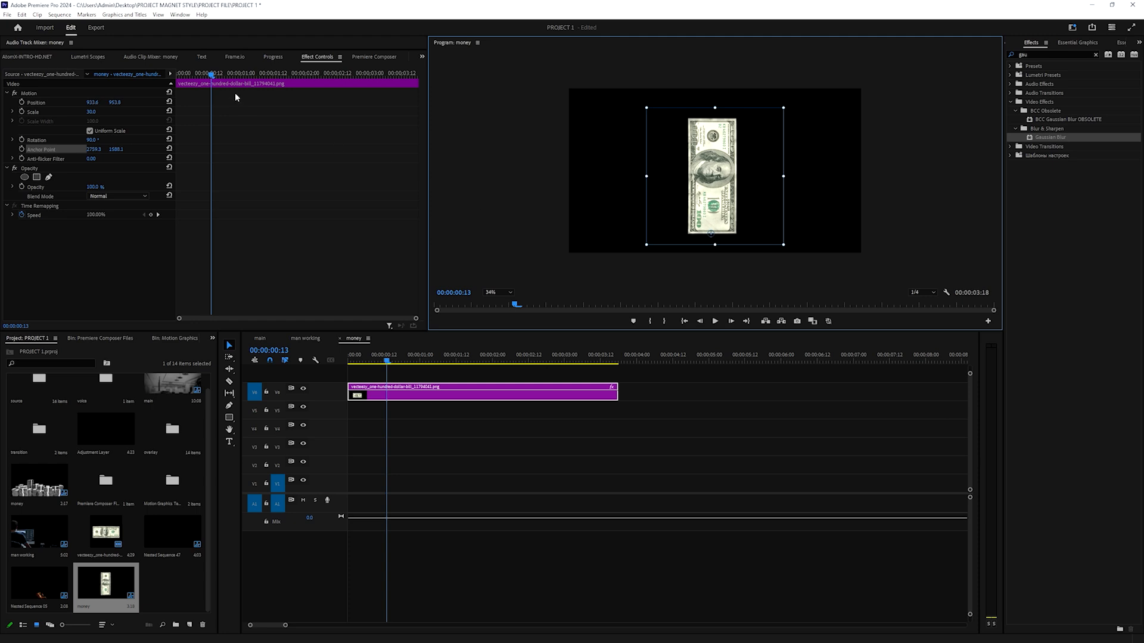
# Apply the Transform effect to the bill clip and shift the effect's anchor point to the bill's lower end
pyautogui.click(1030, 55)
pyautogui.write('transform')
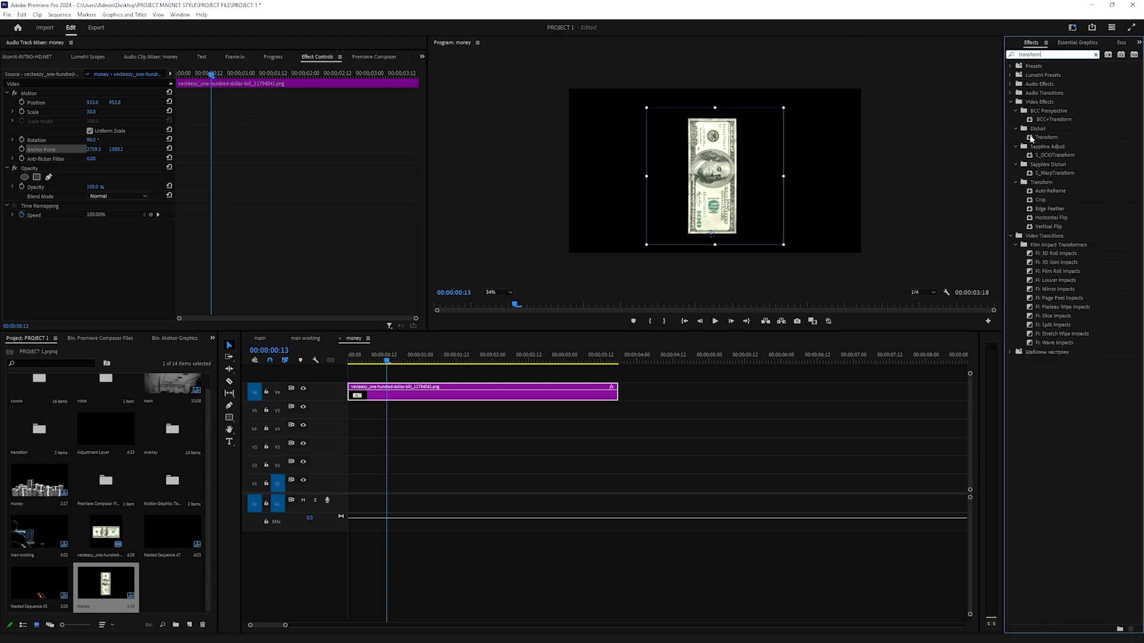
pyautogui.moveTo(1031, 138); pyautogui.dragTo(421, 390)
pyautogui.scroll(-2, 116, 238)
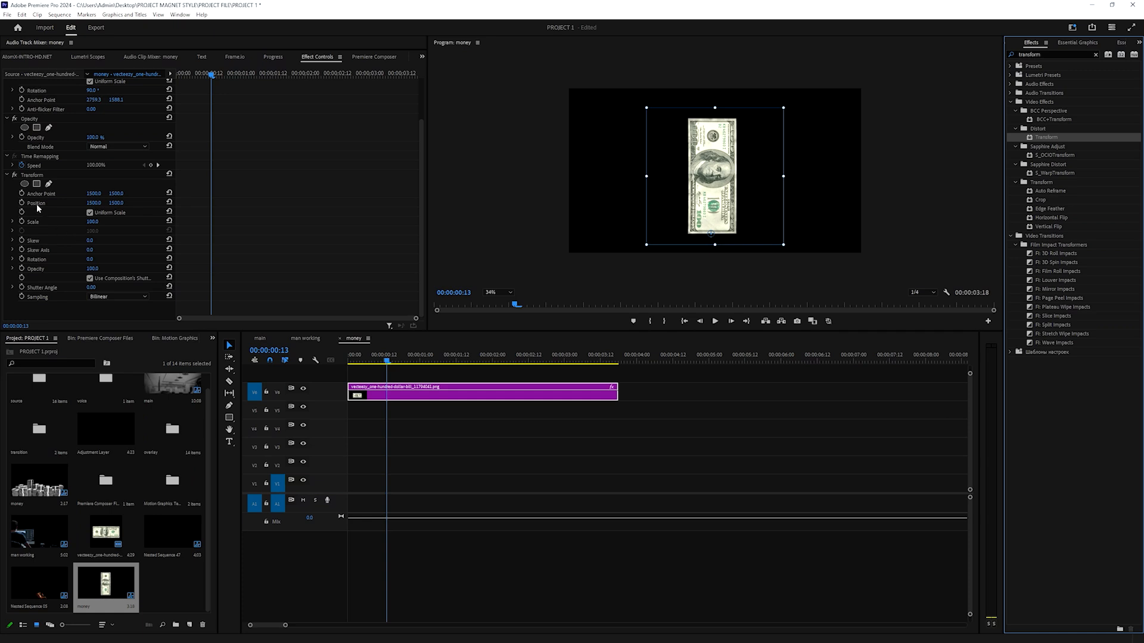
pyautogui.moveTo(94, 194)
pyautogui.mouseDown()
pyautogui.moveTo(179, 193)
pyautogui.moveTo(91, 206)
pyautogui.mouseUp()
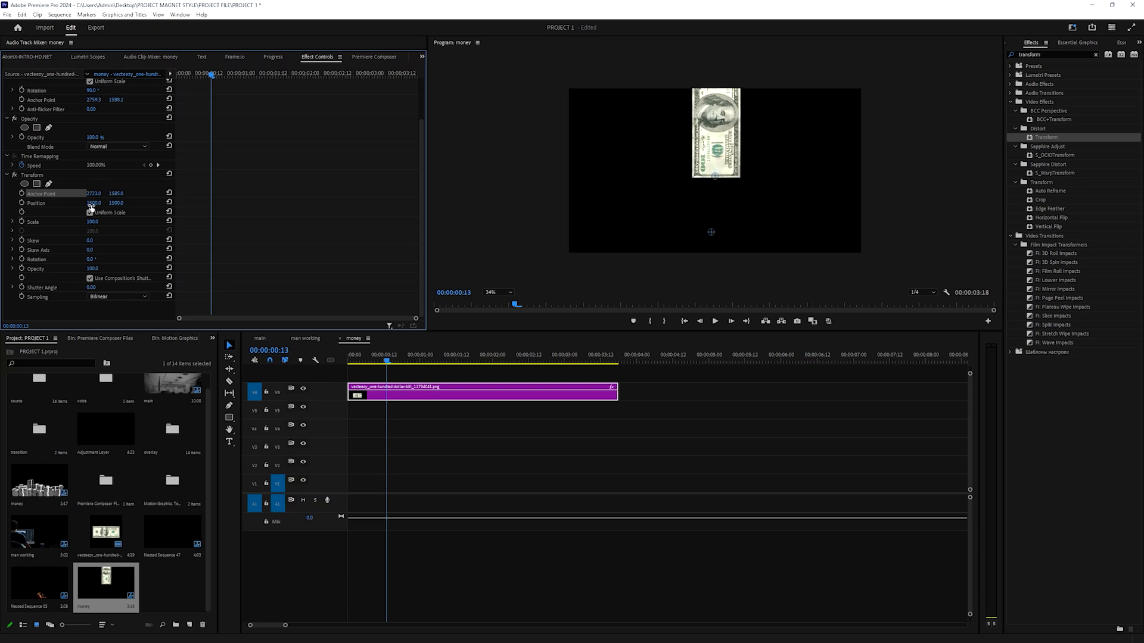
# Test the Transform rotation and lower the bill's Motion position so its lower part extends below the frame
pyautogui.moveTo(88, 259)
pyautogui.mouseDown()
pyautogui.moveTo(116, 259)
pyautogui.moveTo(89, 258)
pyautogui.mouseUp()
pyautogui.scroll(3, 120, 123)
pyautogui.moveTo(120, 105); pyautogui.dragTo(161, 105)
# Keyframe the bill's Transform rotation from 88° at the start to 0° at 00:00:01:02 and preview the swing
pyautogui.press('space')
pyautogui.scroll(-2, 137, 249)
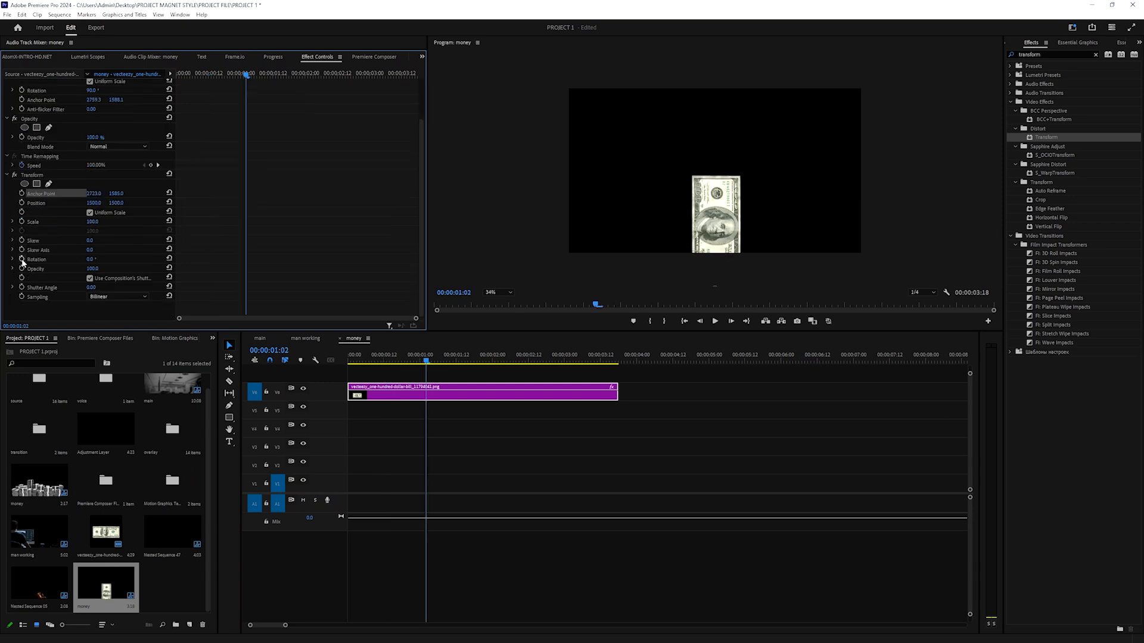
pyautogui.moveTo(250, 76); pyautogui.dragTo(177, 74)
pyautogui.moveTo(91, 259); pyautogui.dragTo(136, 259)
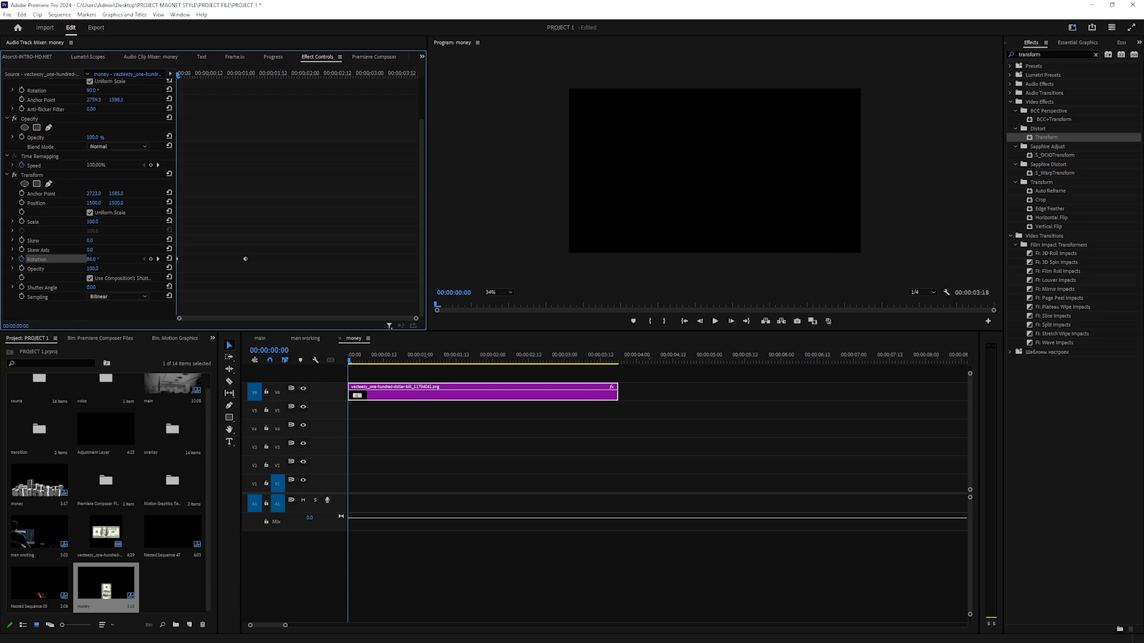
pyautogui.press('space')
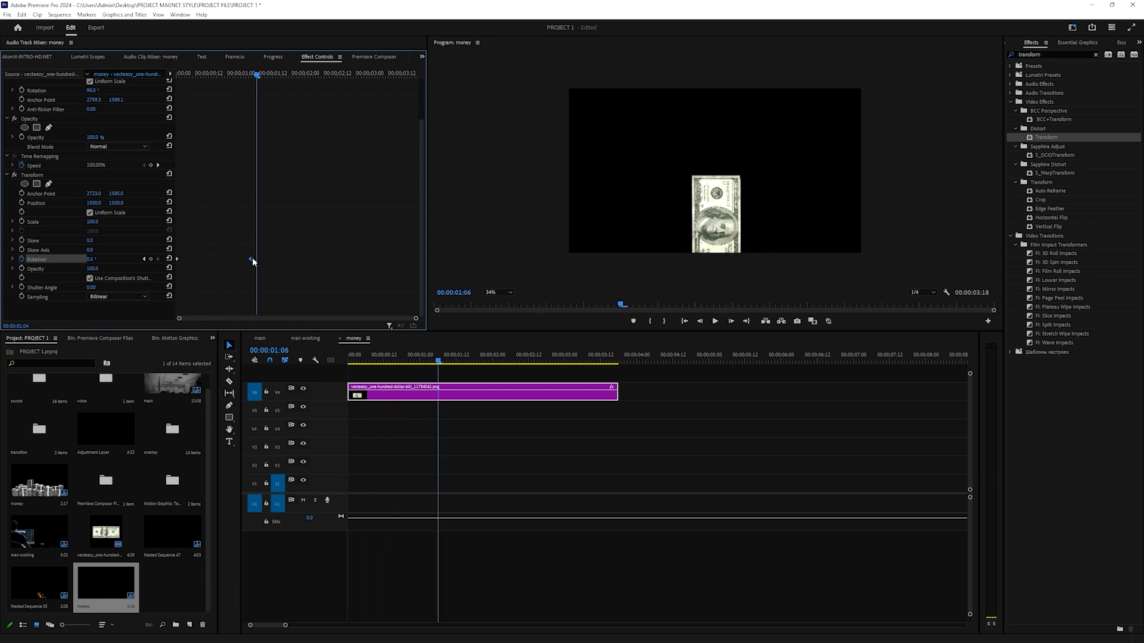
# Move the ending rotation keyframe to about 00:00:01:10 and apply Ease In and Ease Out to the rotation keyframes
pyautogui.moveTo(250, 260); pyautogui.dragTo(267, 259)
pyautogui.moveTo(257, 74); pyautogui.dragTo(178, 74)
pyautogui.press('space')
pyautogui.press('space')
pyautogui.rightClick(267, 261)
pyautogui.click(301, 388)
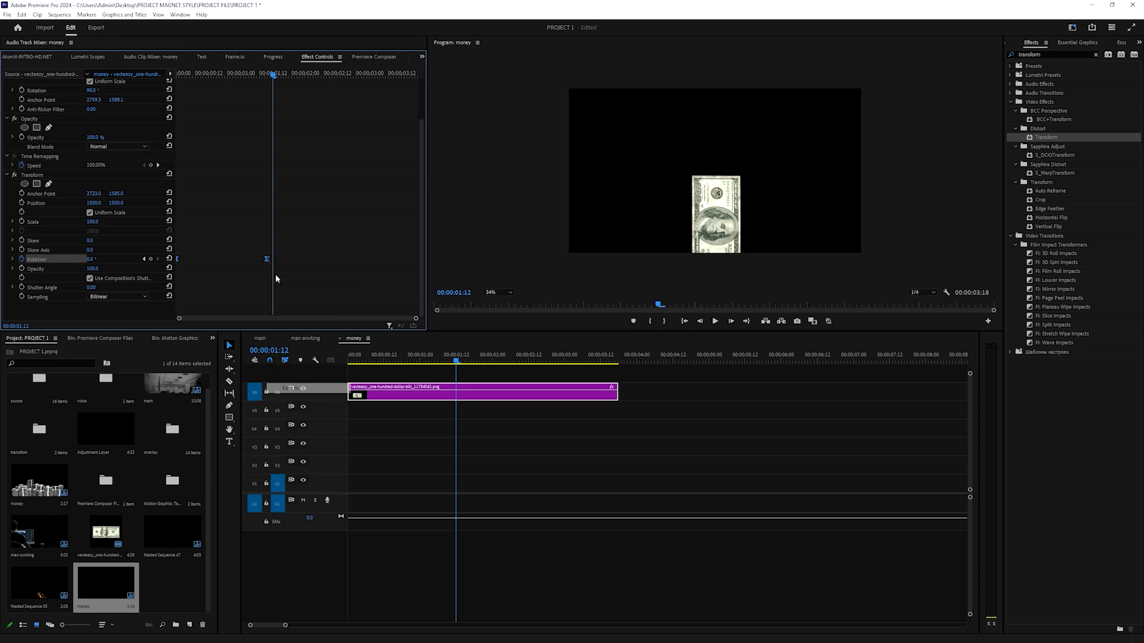
pyautogui.rightClick(267, 260)
pyautogui.click(315, 399)
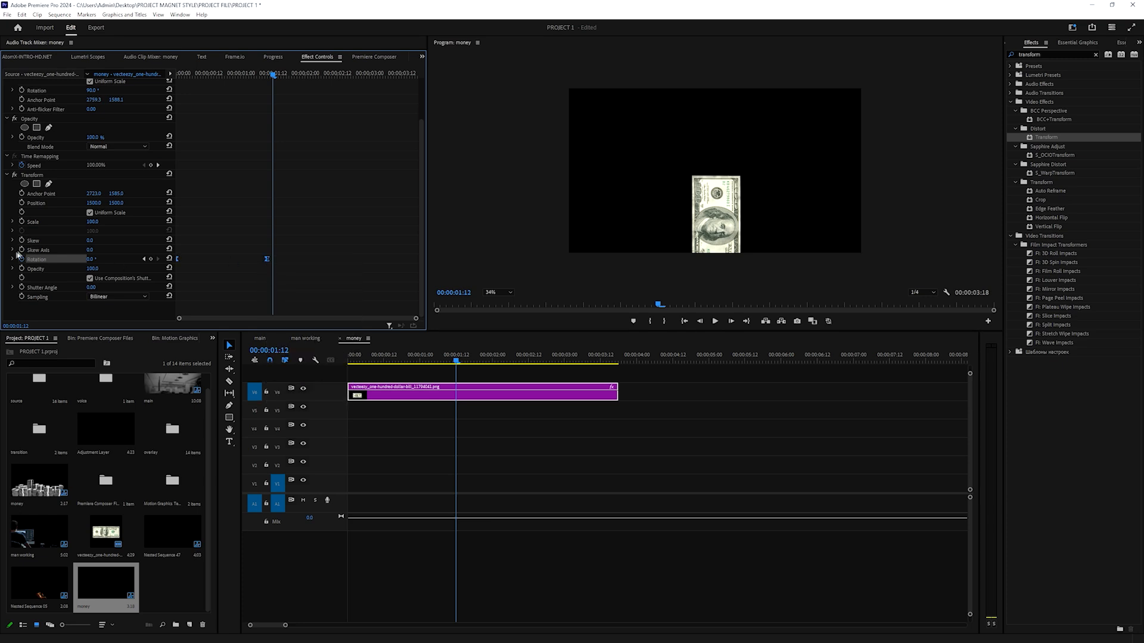
# Lengthen the starting keyframe's handle in the rotation velocity graph and preview the bill's swing
pyautogui.click(13, 259)
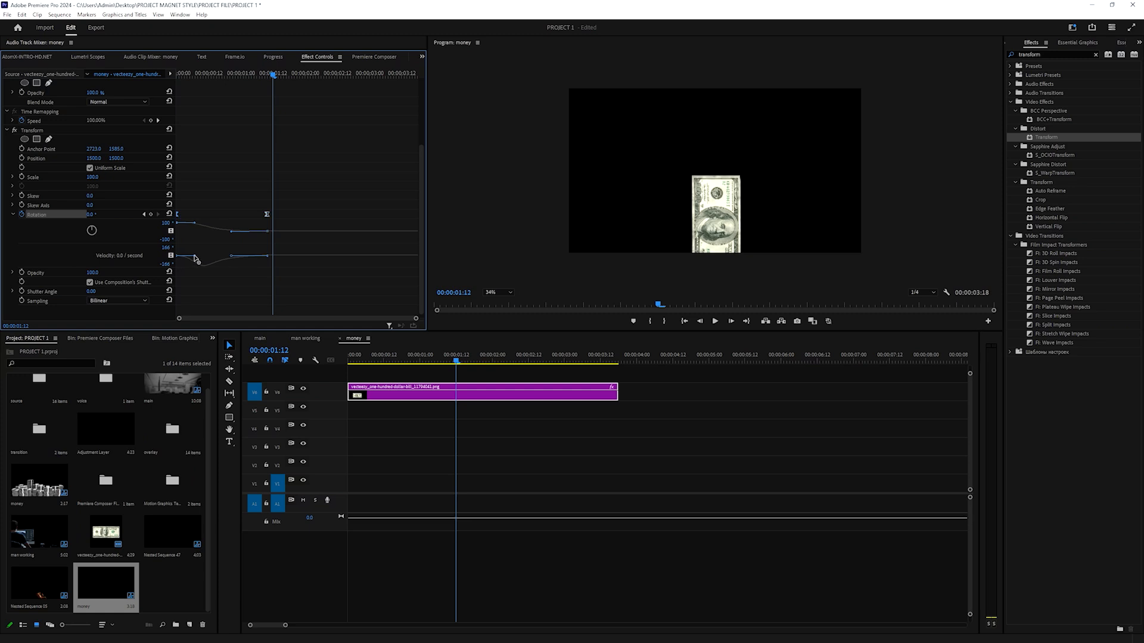
pyautogui.press('space')
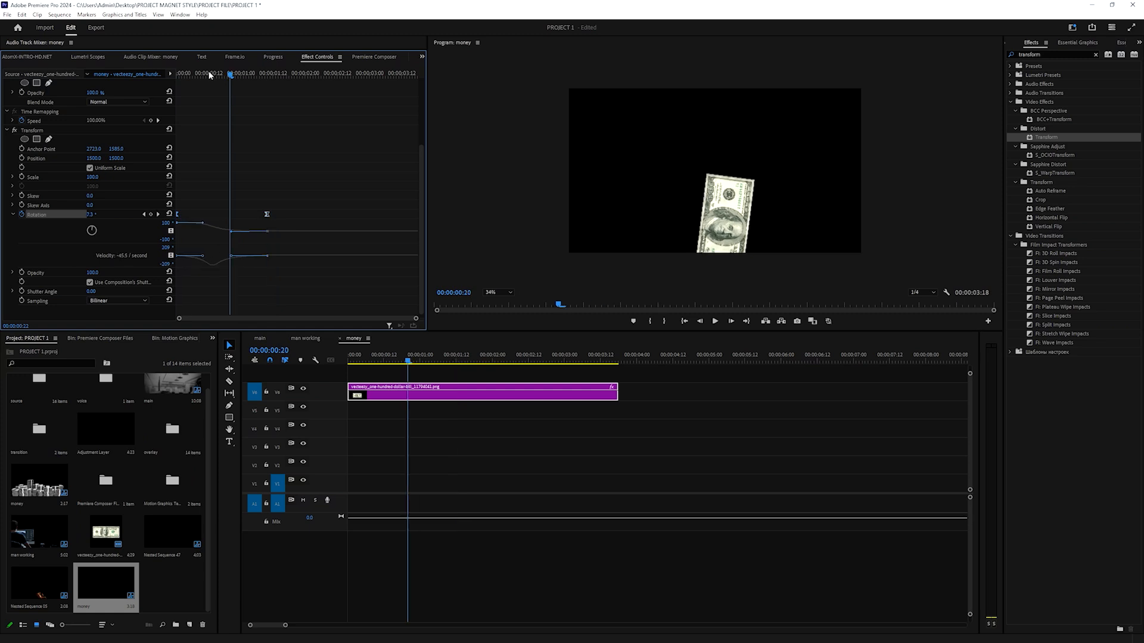
pyautogui.click(278, 218)
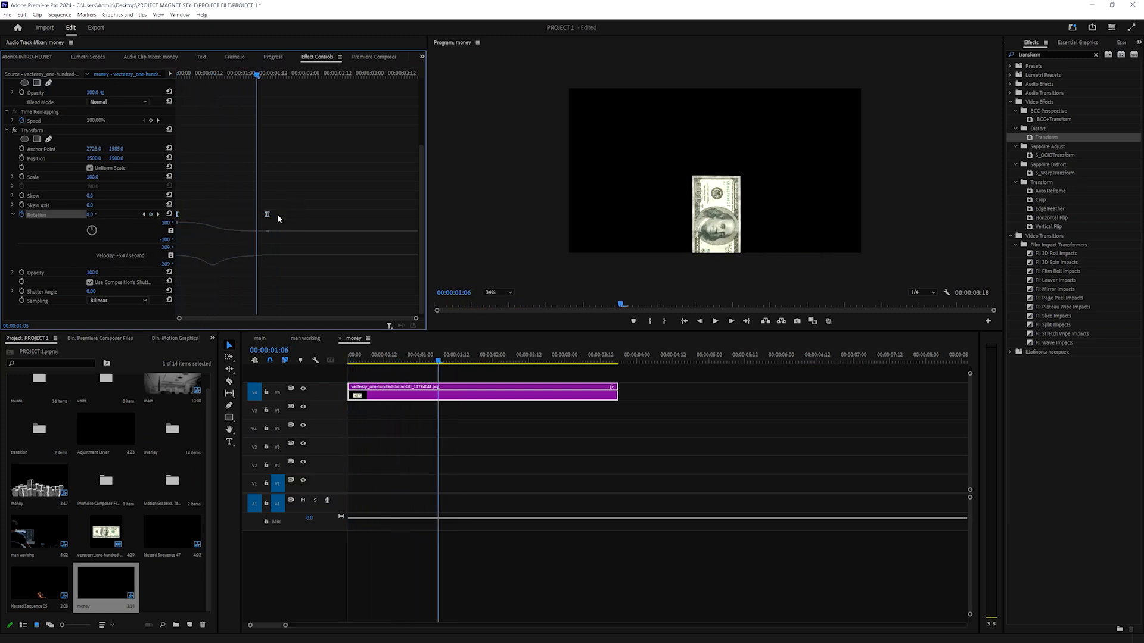
# Slow the bill's swing by moving the ending rotation keyframe to about 00:00:02:09, previewing the motion
pyautogui.moveTo(267, 215); pyautogui.dragTo(313, 215)
pyautogui.press('space')
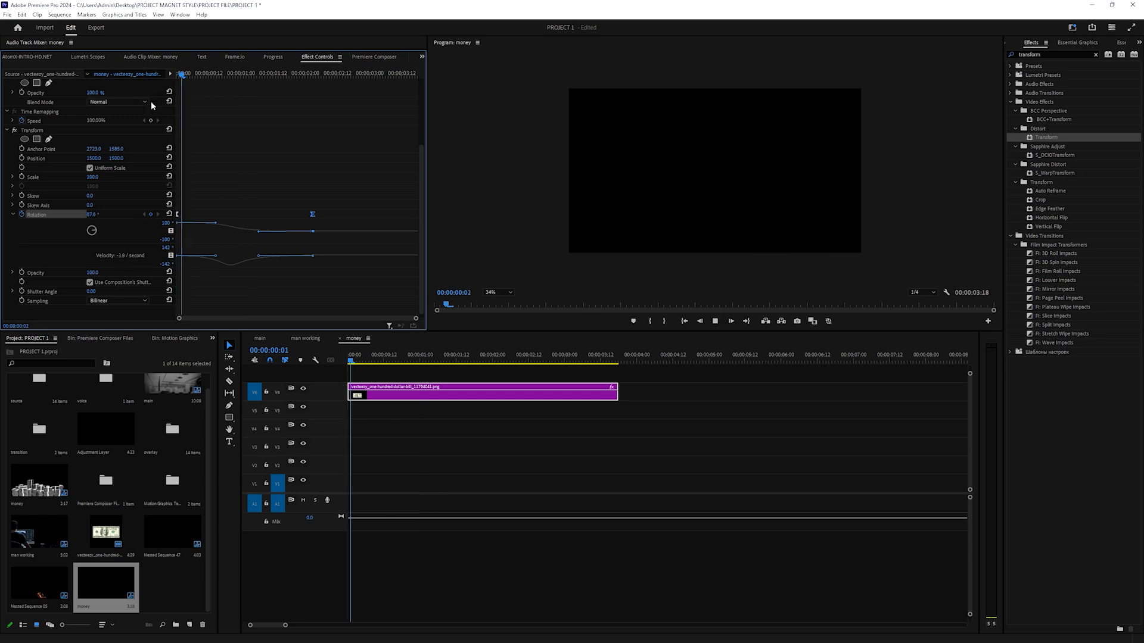
pyautogui.press('space')
pyautogui.moveTo(313, 219); pyautogui.dragTo(328, 219)
pyautogui.press('space')
pyautogui.press('space')
pyautogui.press('Home')
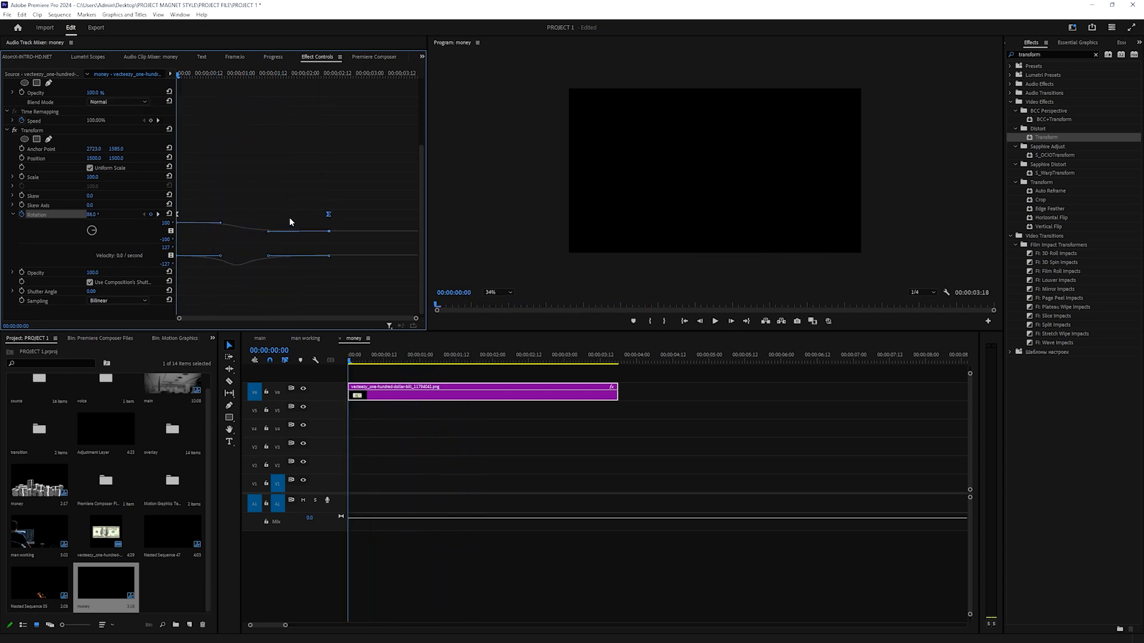
# Move the bill's ending rotation keyframe to about 00:00:02:05 and preview the swing
pyautogui.press('space')
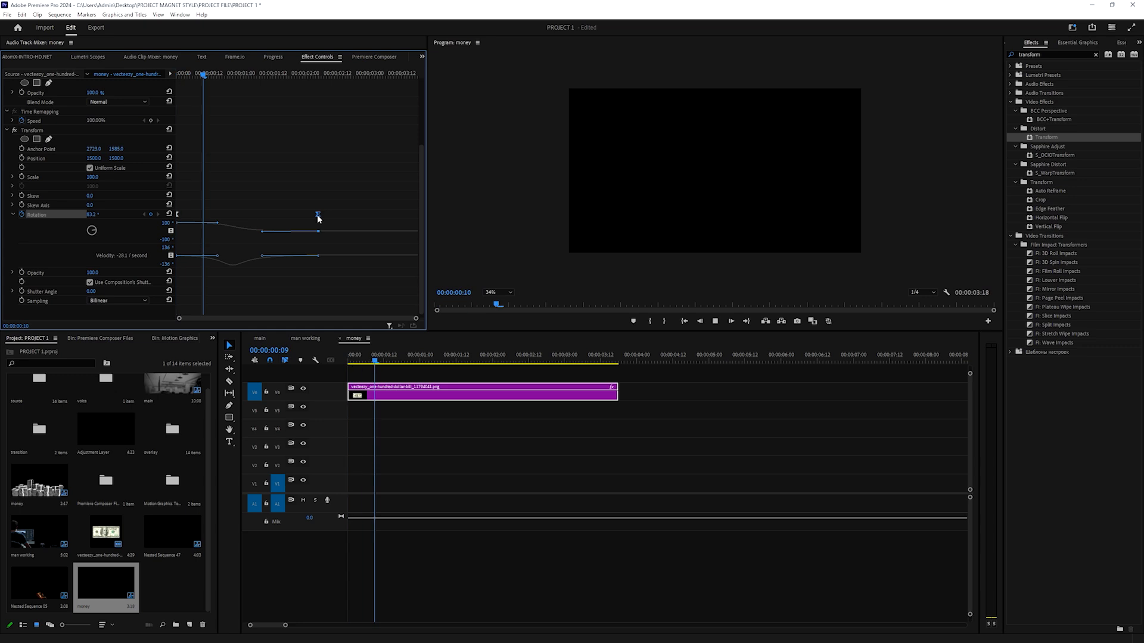
pyautogui.press('space')
# Duplicate the bill's Transform effect at 00:00:01:07 and remove the rotation keyframes from the copy
pyautogui.click(259, 74)
pyautogui.click(40, 131)
pyautogui.hotkey('ctrl', 'c')
pyautogui.hotkey('ctrl', 'v')
pyautogui.scroll(-3, 239, 193)
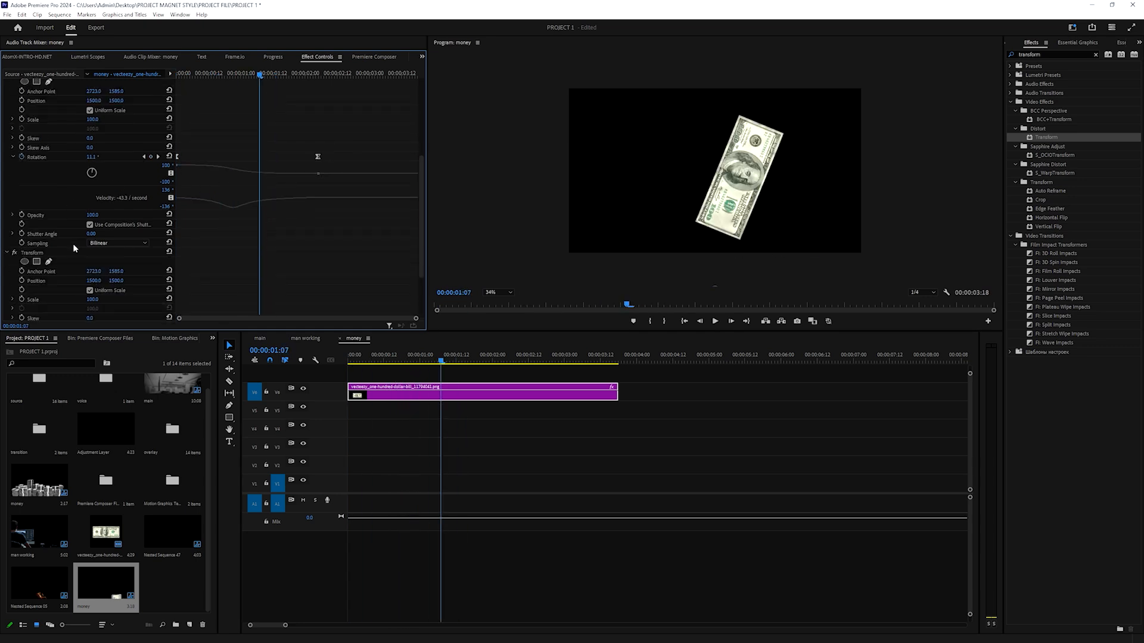
pyautogui.scroll(-3, 47, 282)
pyautogui.click(22, 258)
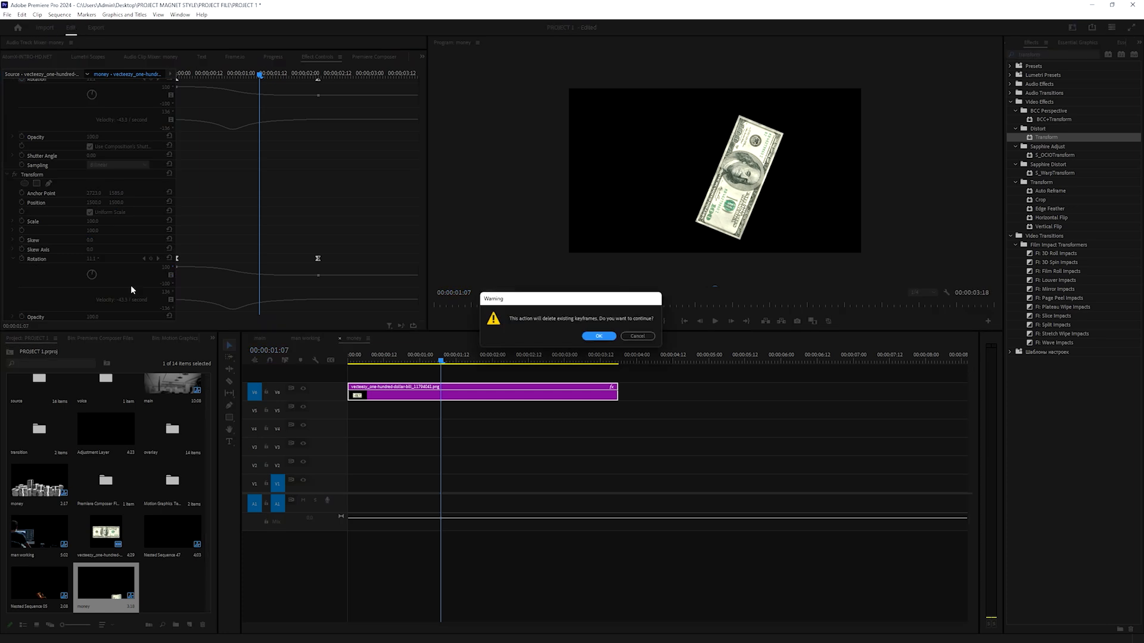
pyautogui.click(601, 337)
# Lower the bill by setting its Motion vertical position to 2080.8 and preview the swing
pyautogui.scroll(5, 71, 197)
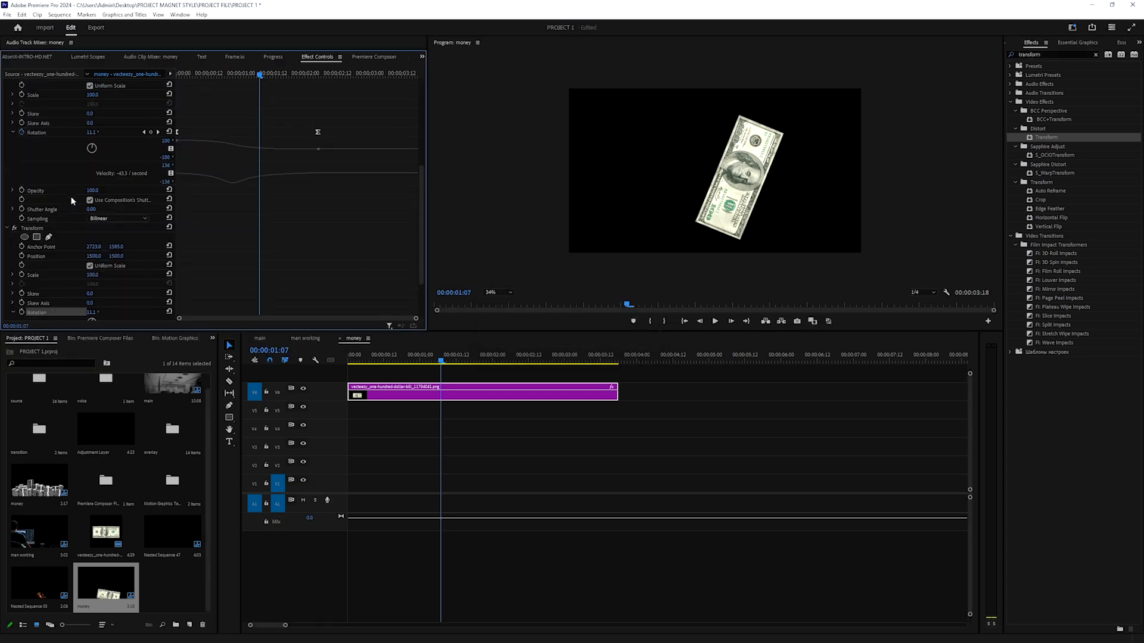
pyautogui.scroll(3, 110, 135)
pyautogui.moveTo(119, 105); pyautogui.dragTo(167, 104)
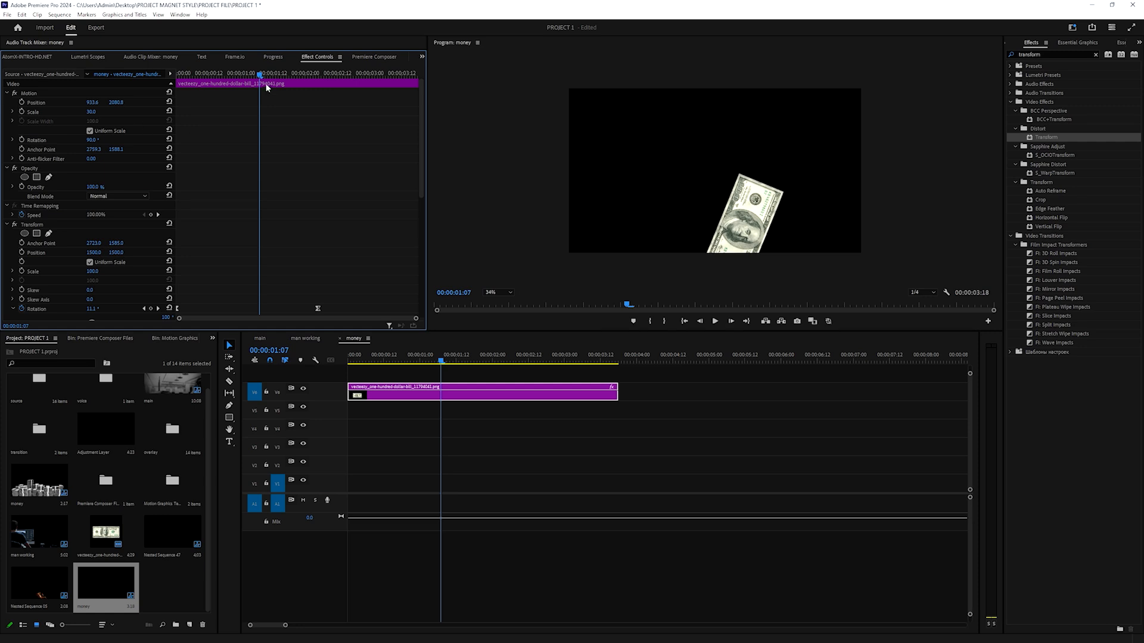
pyautogui.press('space')
pyautogui.scroll(-5, 316, 256)
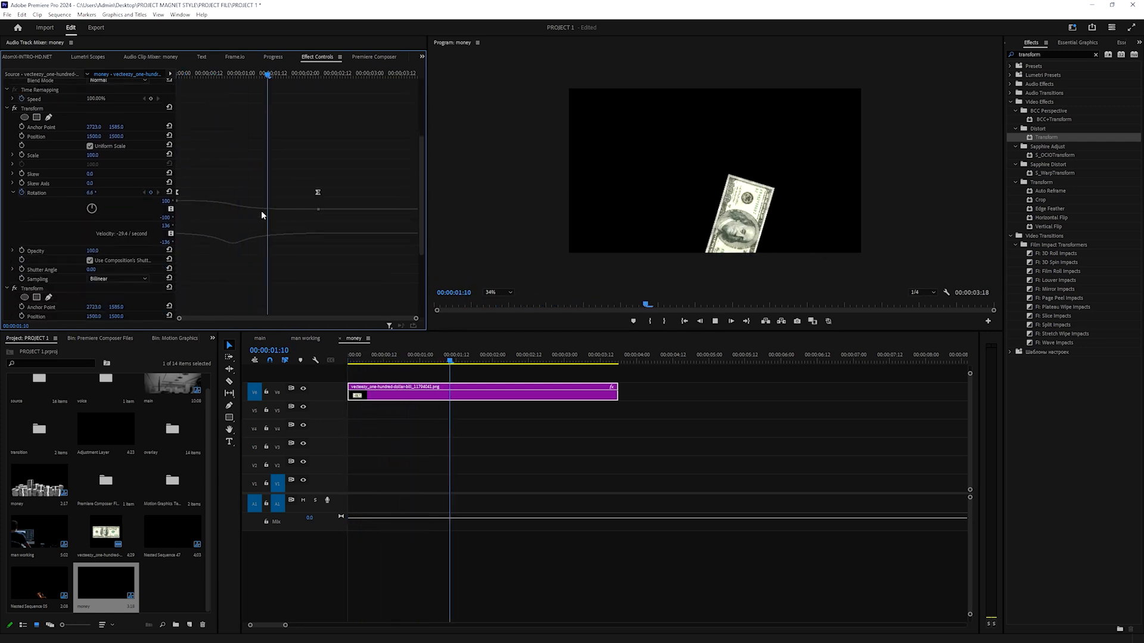
pyautogui.press('space')
pyautogui.scroll(-1, 299, 172)
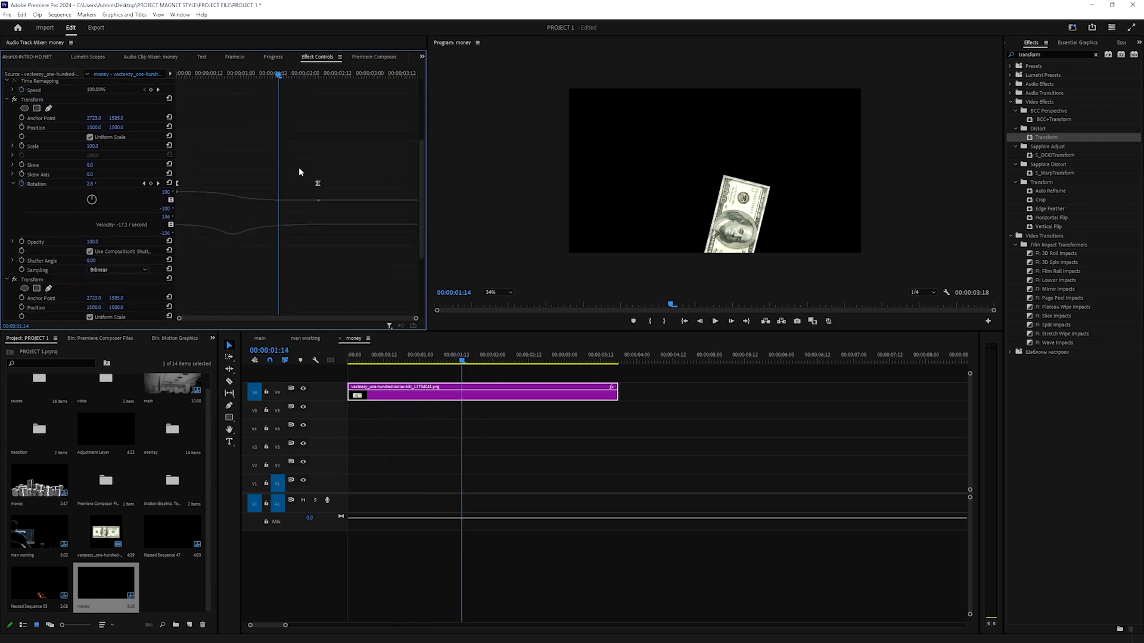
# Keyframe the second Transform's rotation from about 00:00:01:04 to -91.9° at 00:00:03:06
pyautogui.scroll(-3, 34, 264)
pyautogui.moveTo(264, 75); pyautogui.dragTo(386, 102)
pyautogui.scroll(-4, 106, 259)
pyautogui.click(22, 265)
pyautogui.moveTo(90, 269); pyautogui.dragTo(38, 268)
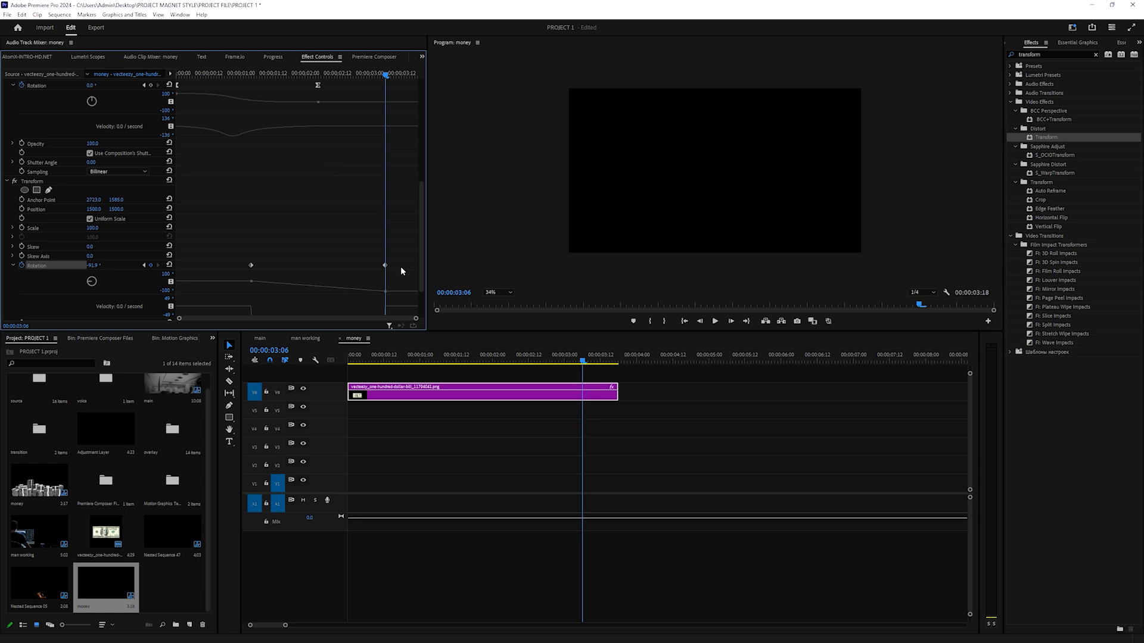
# Apply Ease In and Ease Out to the second Transform's rotation keyframes
pyautogui.rightClick(385, 265)
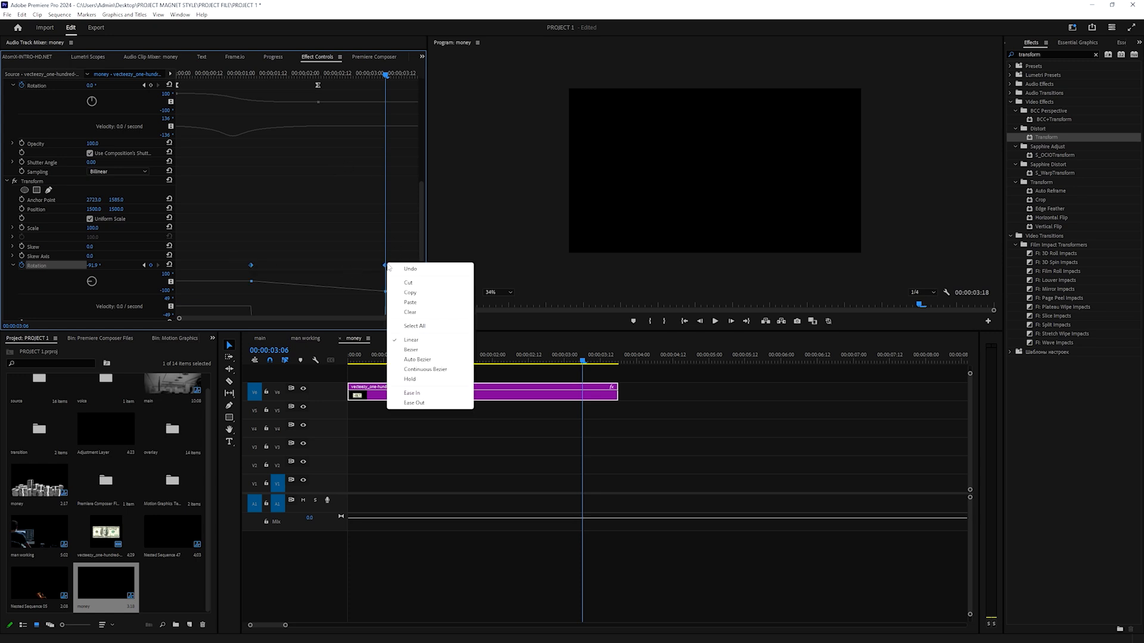
pyautogui.click(420, 391)
pyautogui.rightClick(384, 257)
pyautogui.click(414, 396)
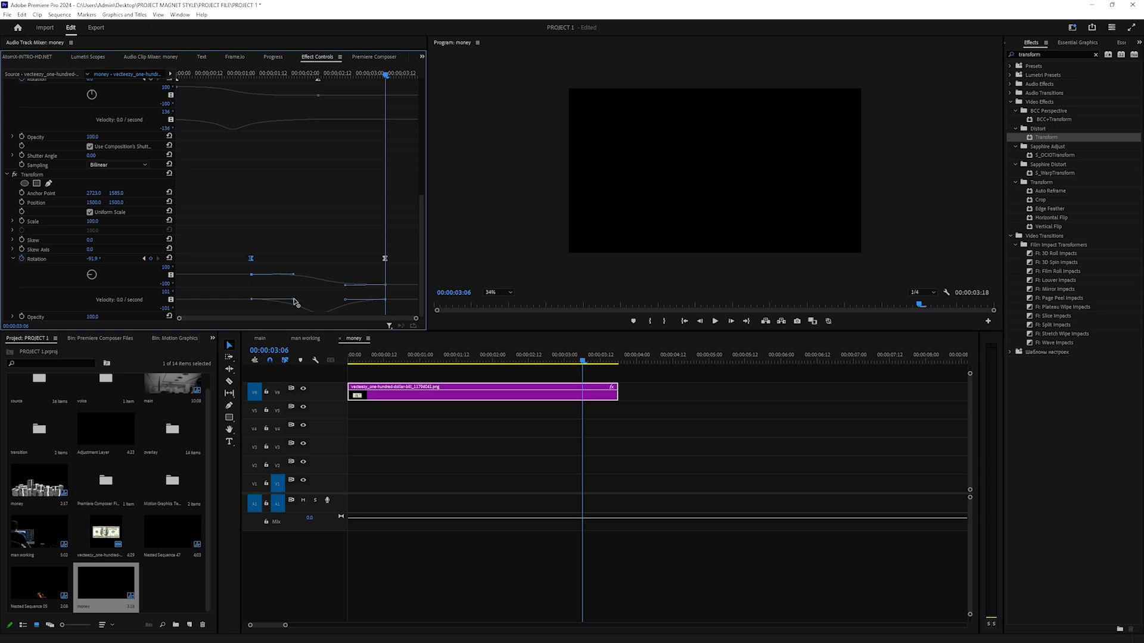
# Preview the bill's motion and move the second Transform's ending rotation keyframe to about 00:00:03:13
pyautogui.press('space')
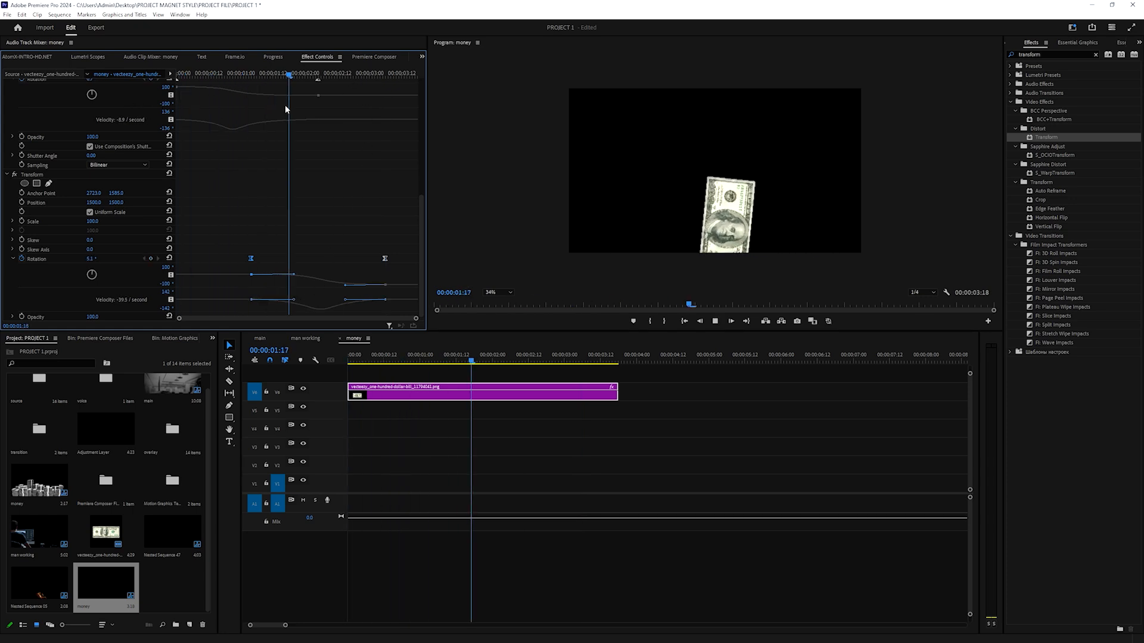
pyautogui.press('space')
pyautogui.press('Home')
pyautogui.press('space')
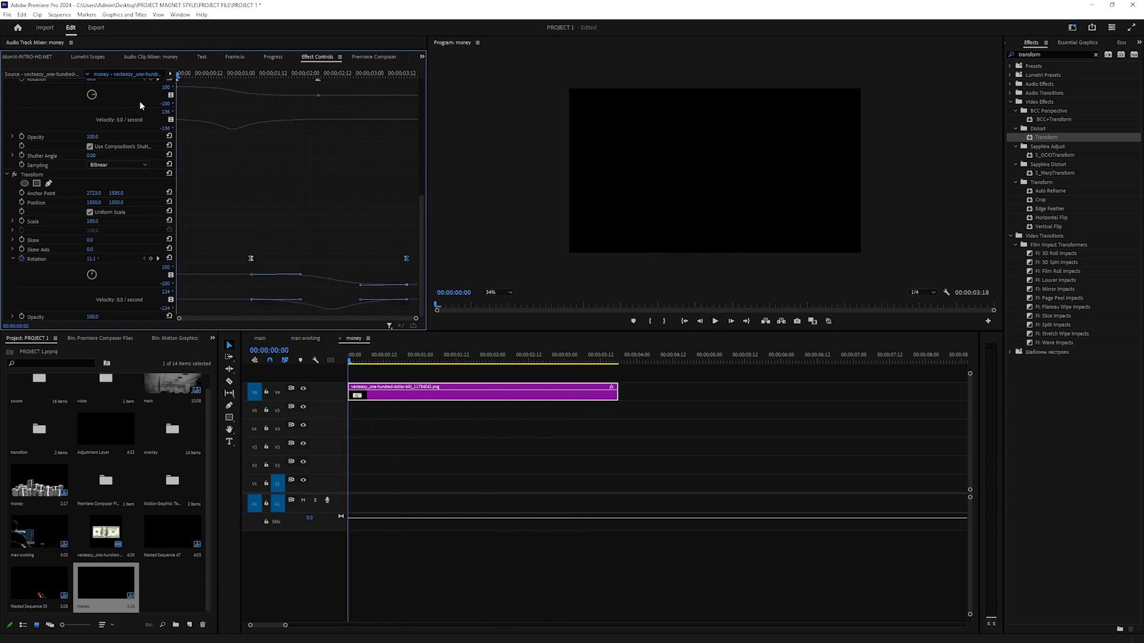
pyautogui.press('space')
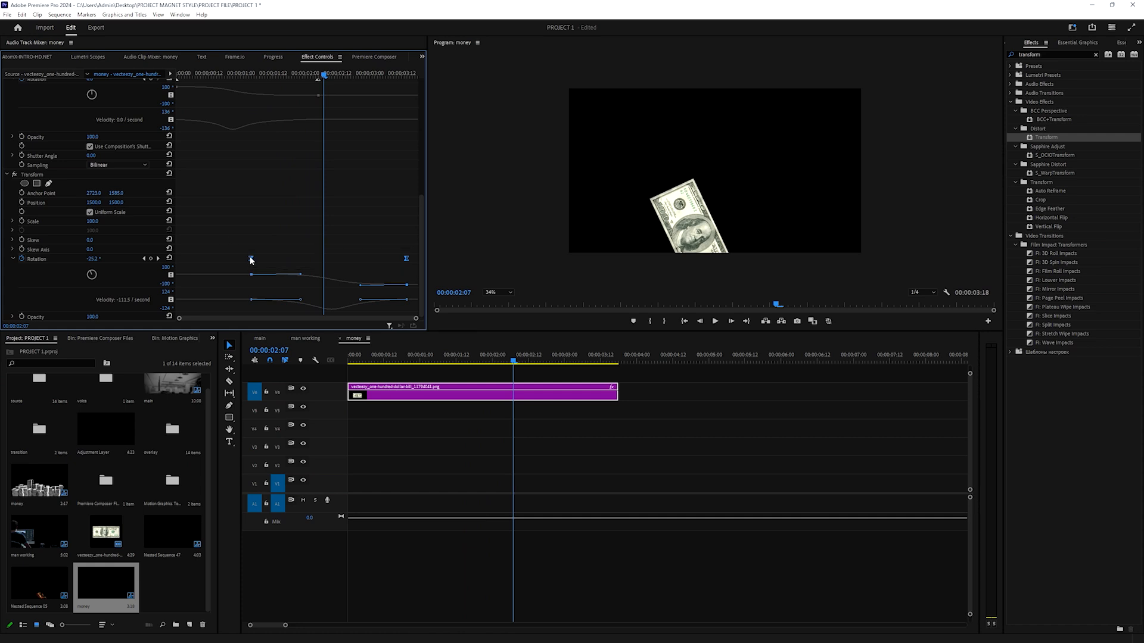
# Move the second Transform's starting rotation keyframe to about 00:00:00:18 and preview the bill's continuous swing
pyautogui.moveTo(250, 260); pyautogui.dragTo(226, 260)
pyautogui.press('Home')
pyautogui.press('space')
pyautogui.press('space')
pyautogui.press('Home')
pyautogui.press('space')
pyautogui.scroll(2, 202, 140)
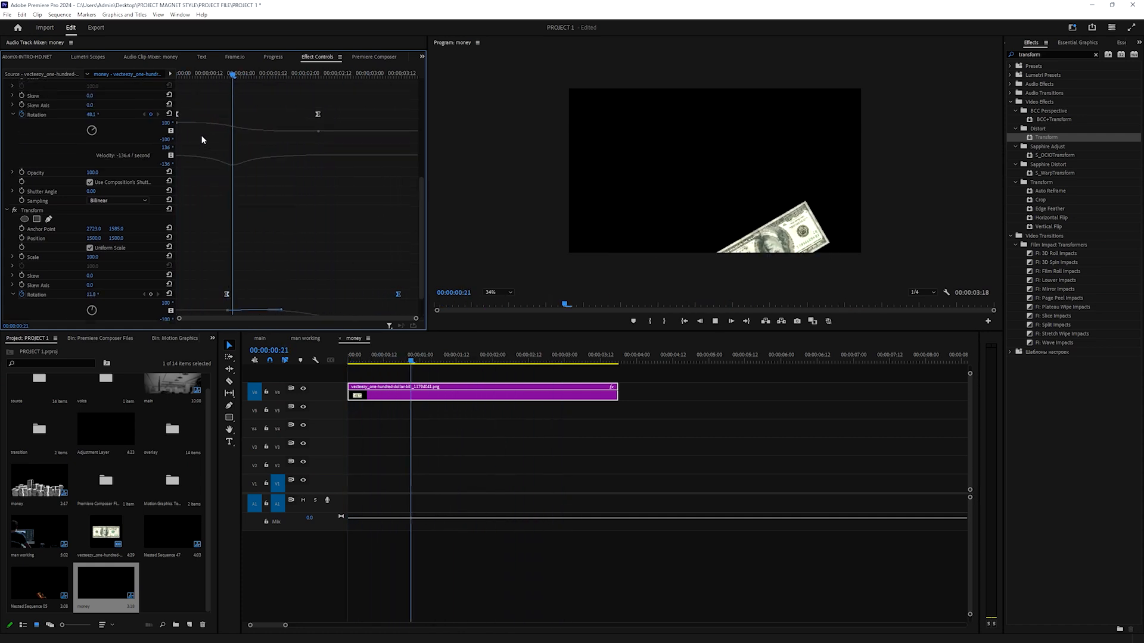
pyautogui.press('space')
# Move the second Transform's ending rotation keyframe earlier, to about 00:00:03:08
pyautogui.scroll(-2, 379, 275)
pyautogui.moveTo(393, 260); pyautogui.dragTo(390, 260)
pyautogui.scroll(1, 390, 260)
# Stack five copies of the bill on the lower tracks with staggered starts and preview the fanning motion
pyautogui.press('Home')
pyautogui.press('space')
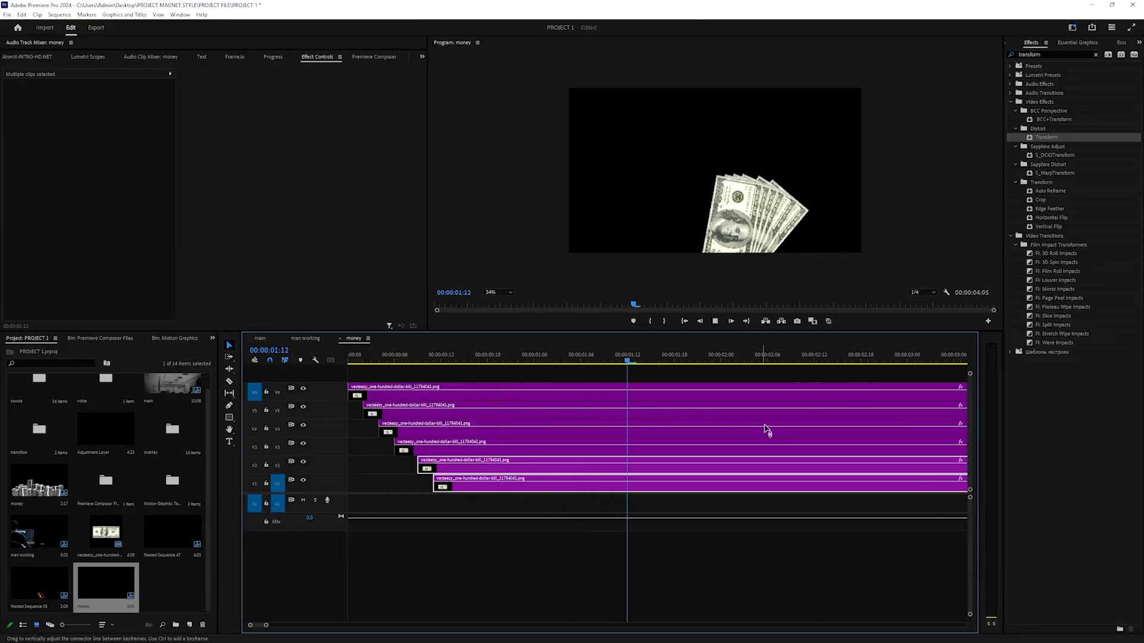
pyautogui.scroll(-4, 815, 431)
pyautogui.press('space')
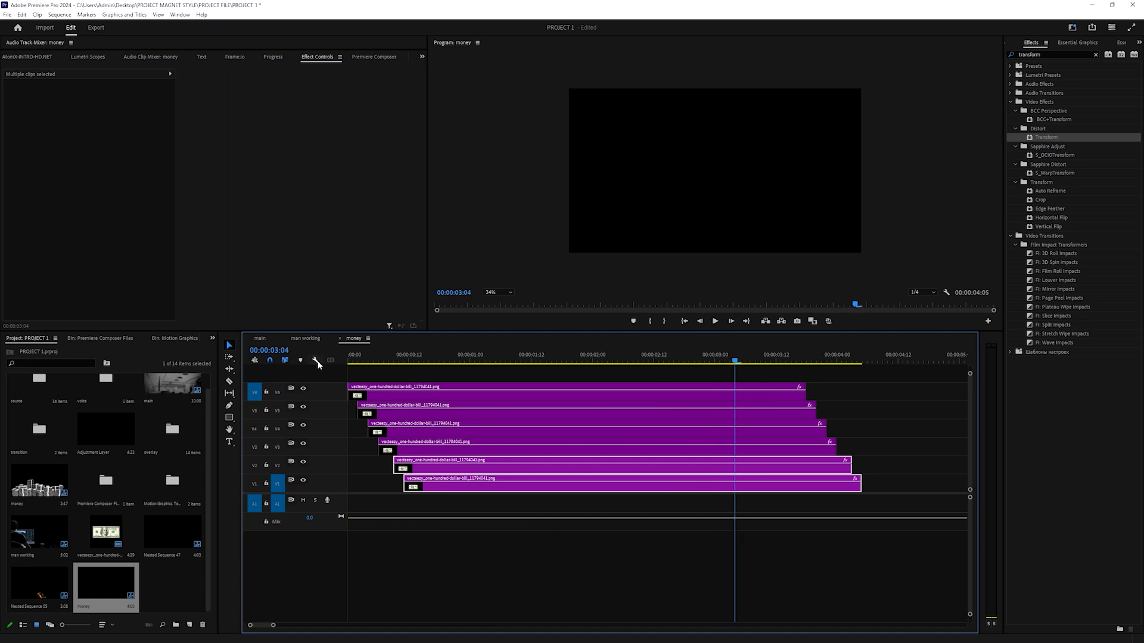
# Open the main sequence and preview the nested money fan over the man-working scene
pyautogui.click(260, 338)
pyautogui.moveTo(553, 361); pyautogui.dragTo(454, 377)
pyautogui.press('space')
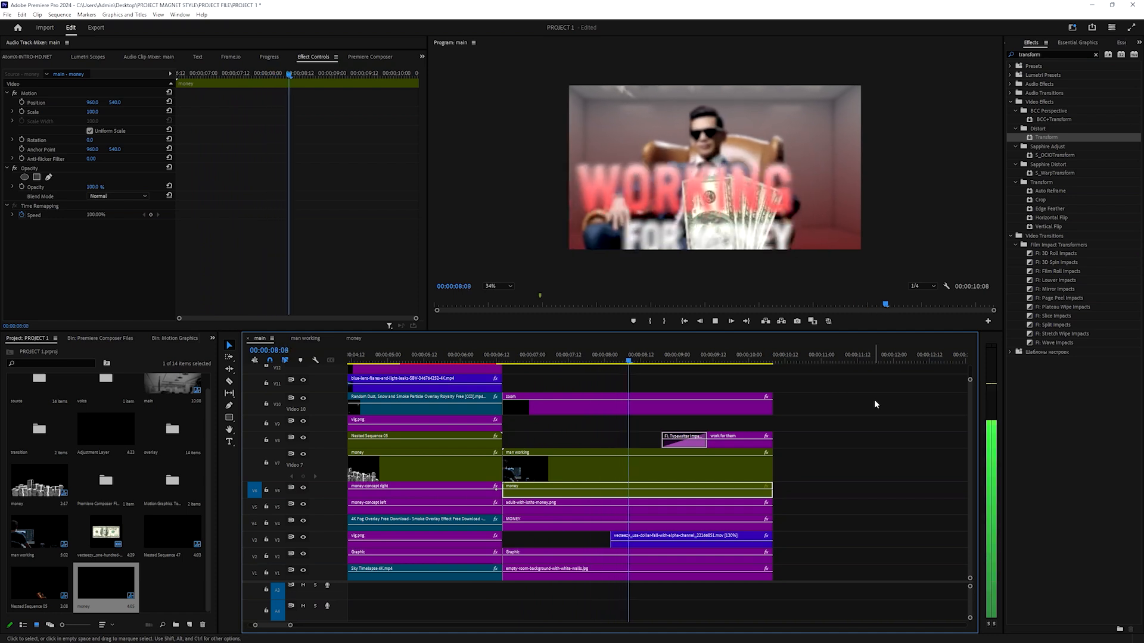
pyautogui.click(655, 362)
pyautogui.moveTo(656, 365); pyautogui.dragTo(617, 362)
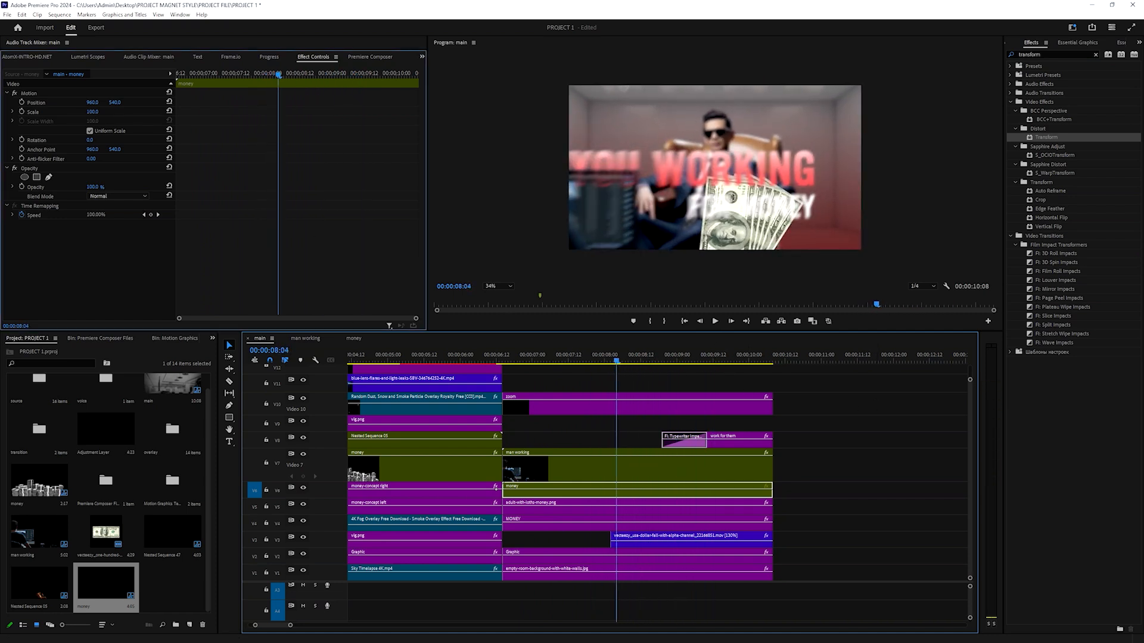
# Scale the nested money clip to 122, raise it slightly in the frame, and preview the scene
pyautogui.moveTo(92, 111); pyautogui.dragTo(99, 111)
pyautogui.moveTo(607, 362); pyautogui.dragTo(462, 379)
pyautogui.press('space')
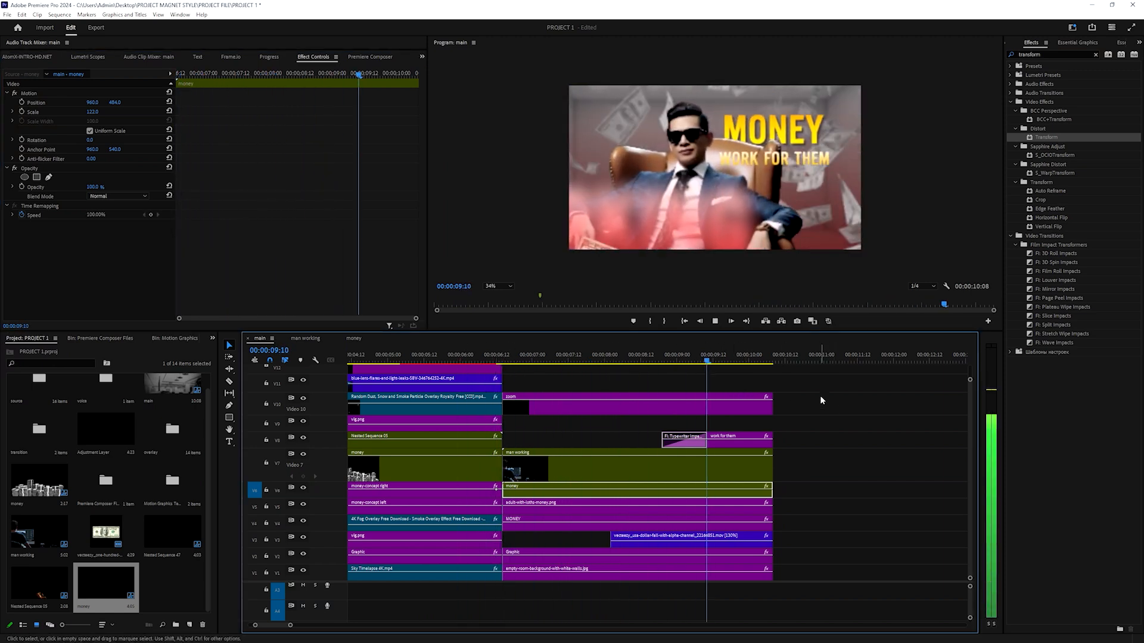
pyautogui.press('space')
# Set the money clip's speed to 110%, shift it to start at about 00:00:06:20, and preview it
pyautogui.hotkey('ctrl', 'r')
pyautogui.write('11')
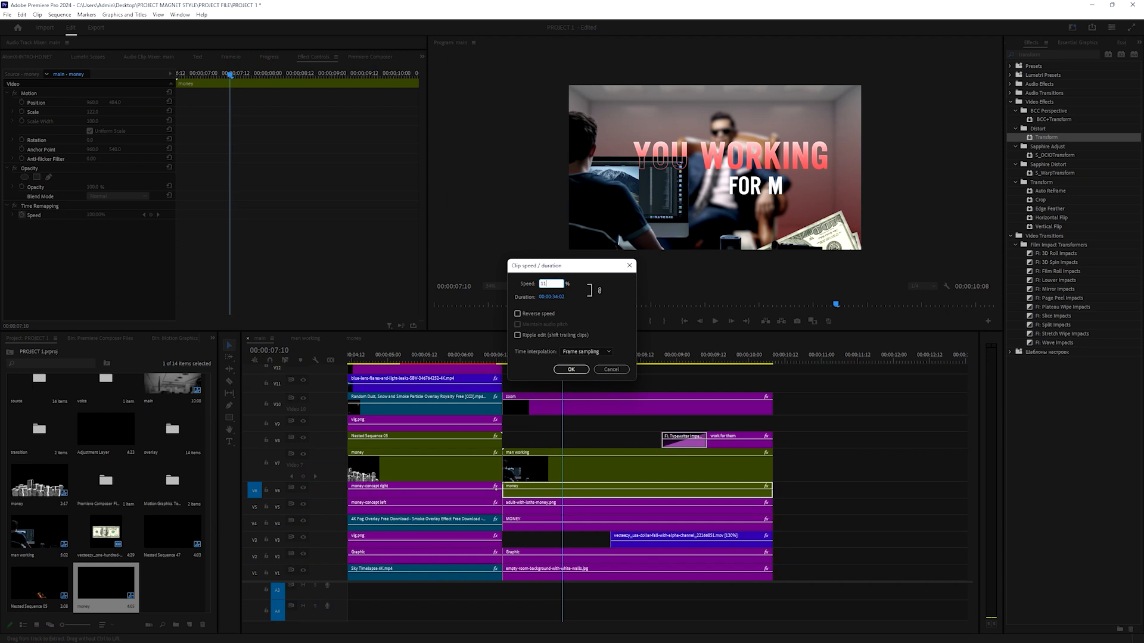
pyautogui.write('0')
pyautogui.press('Return')
pyautogui.moveTo(592, 490); pyautogui.dragTo(611, 490)
pyautogui.press('Up')
pyautogui.press('space')
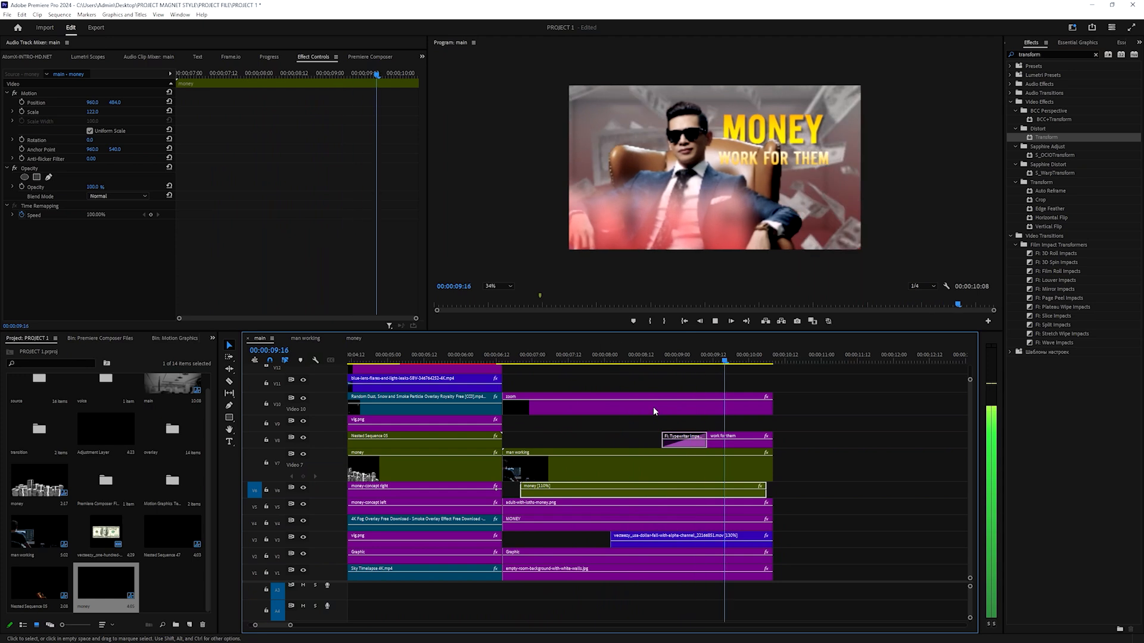
# Apply Gaussian Blur to the nested money clip with Repeat Edge Pixels enabled
pyautogui.press('Up')
pyautogui.doubleClick(1048, 54)
pyautogui.write('gauss')
pyautogui.moveTo(1050, 137); pyautogui.dragTo(658, 494)
# Keyframe the money clip's blurriness from 20 at 00:00:07:10 to 0 at about 00:00:08:09 and preview the focus change
pyautogui.click(22, 243)
pyautogui.press('space')
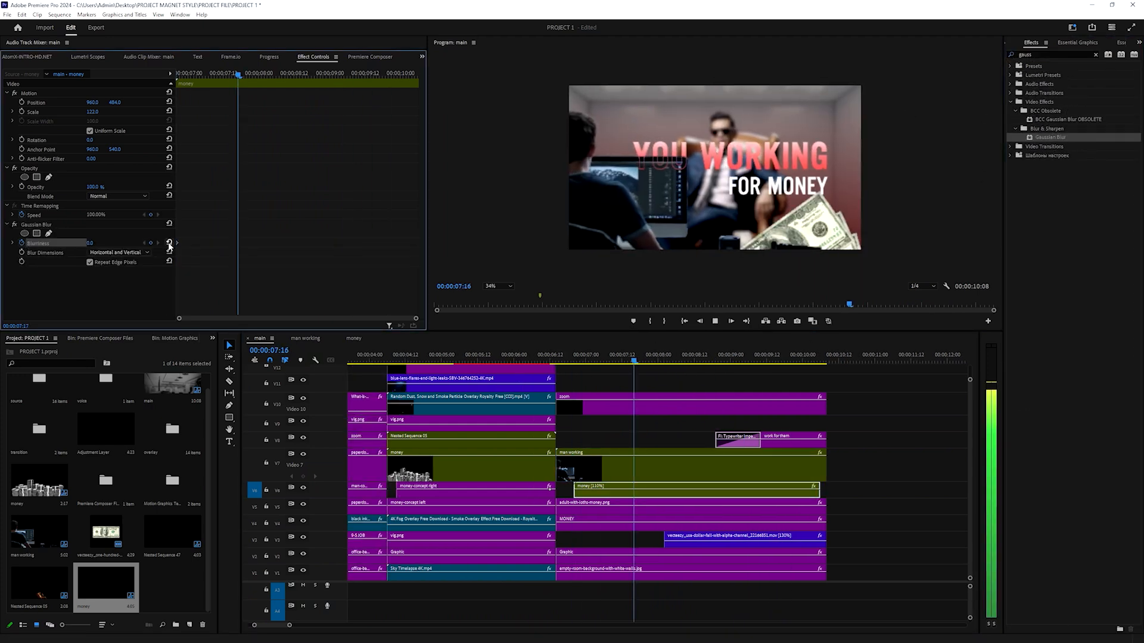
pyautogui.click(151, 243)
pyautogui.moveTo(229, 75); pyautogui.dragTo(218, 105)
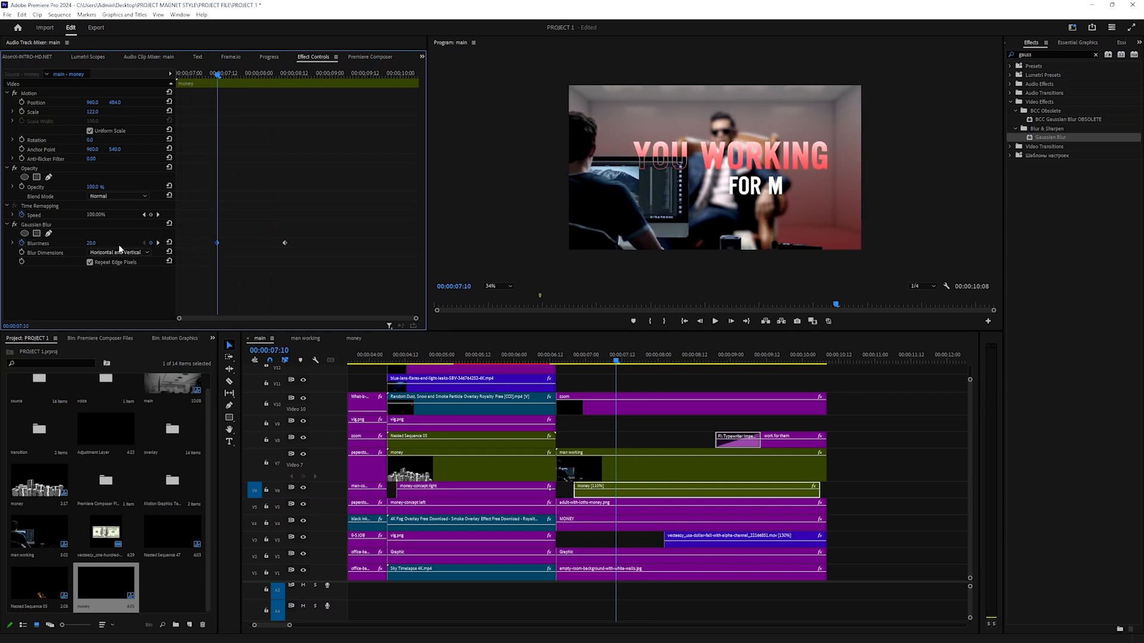
pyautogui.press('space')
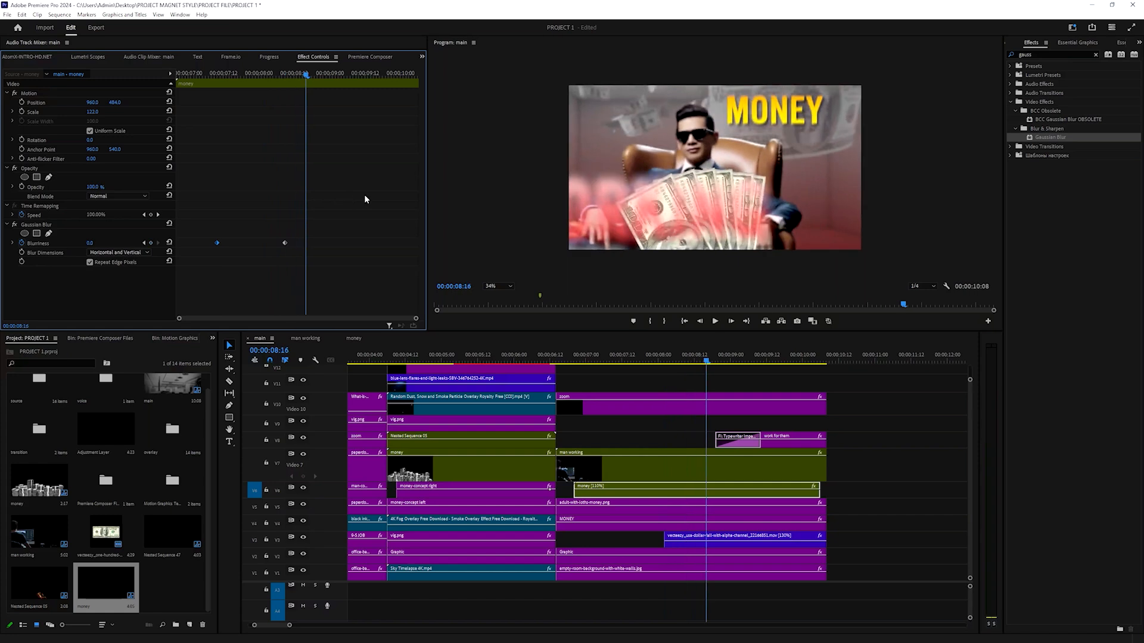
pyautogui.press('space')
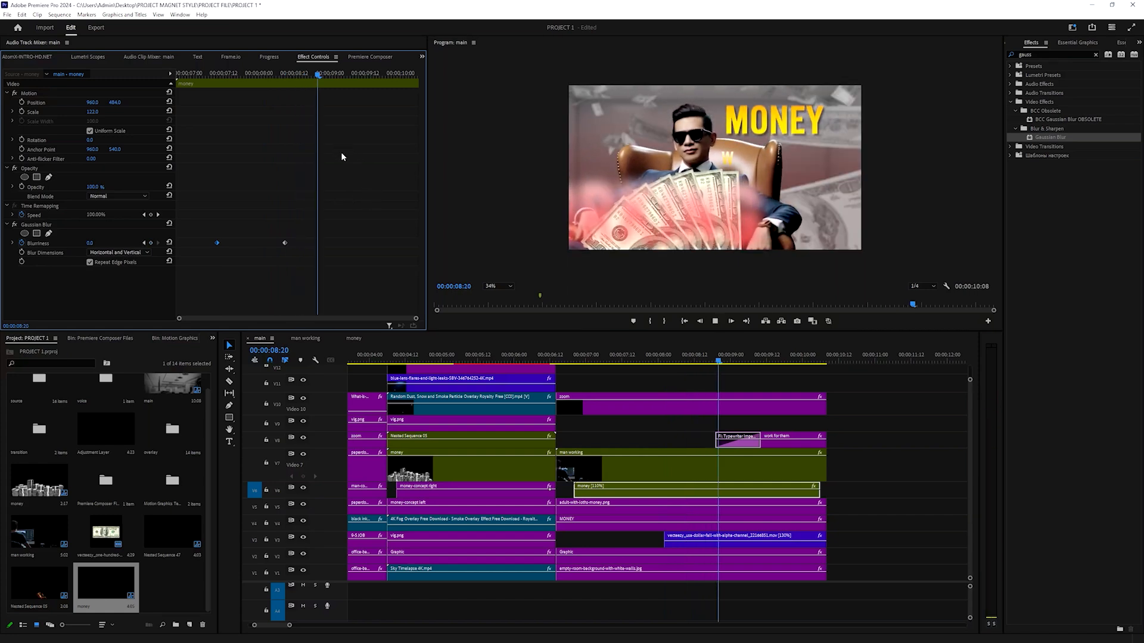
# Add a blurriness keyframe of 20 at 00:00:09:07 and preview the money fan blurring in and out
pyautogui.moveTo(329, 76); pyautogui.dragTo(349, 119)
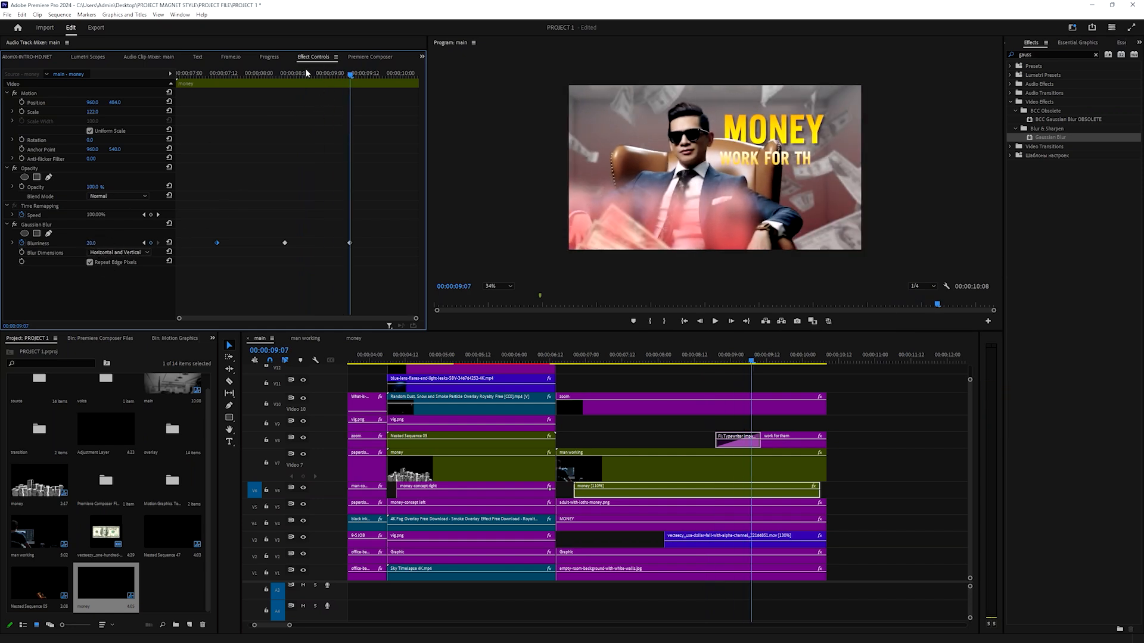
pyautogui.moveTo(305, 68); pyautogui.dragTo(202, 75)
pyautogui.press('space')
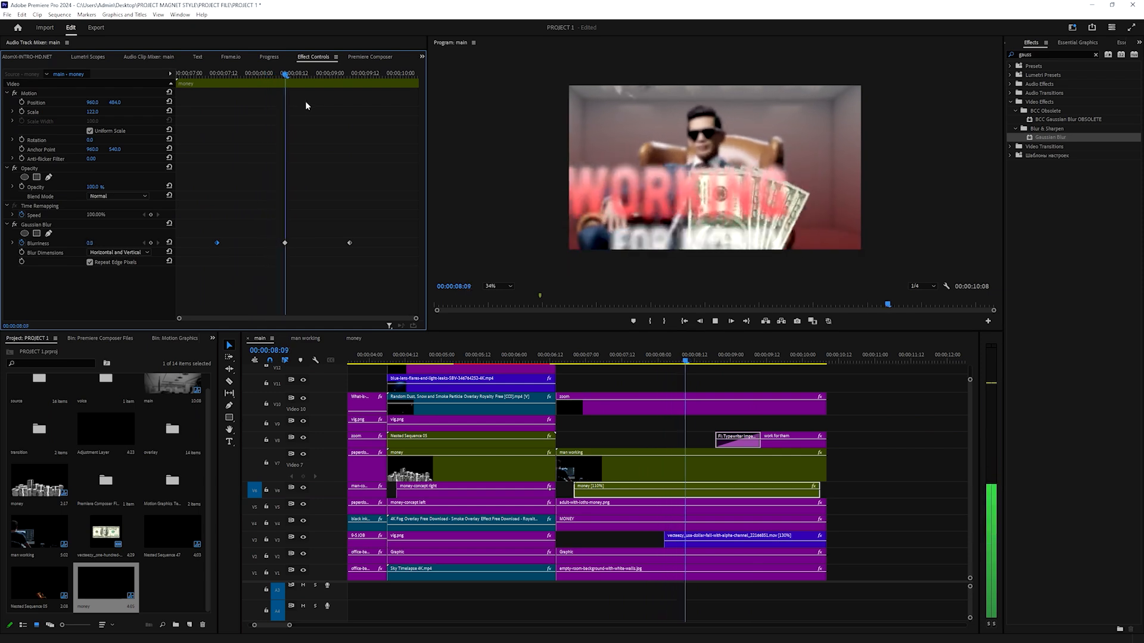
pyautogui.press('space')
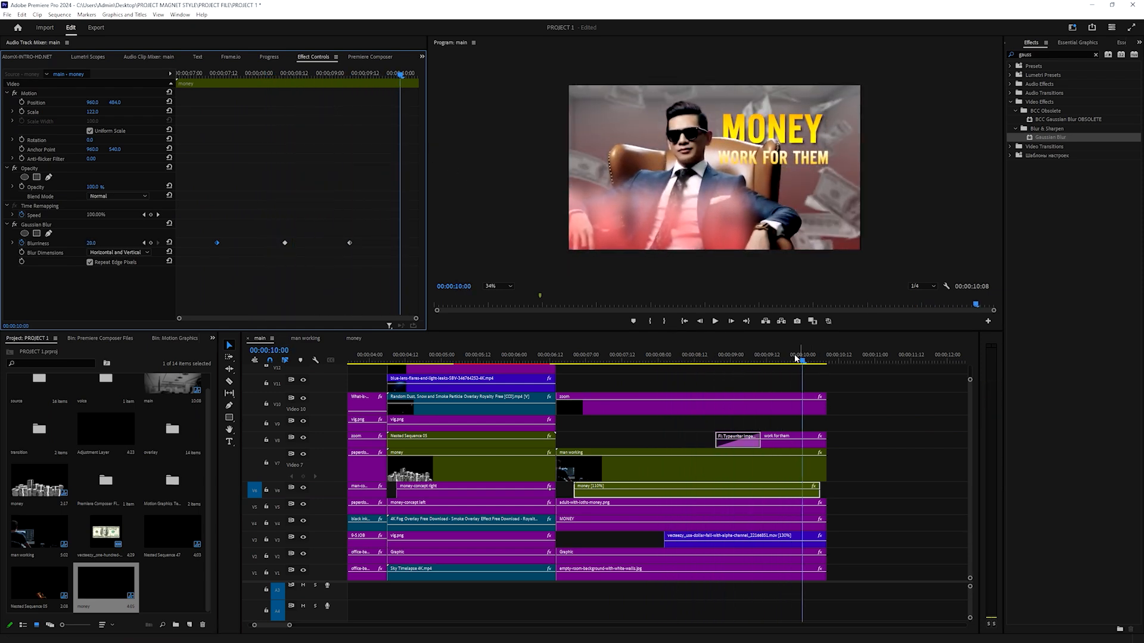
pyautogui.moveTo(795, 358); pyautogui.dragTo(565, 390)
pyautogui.press('space')
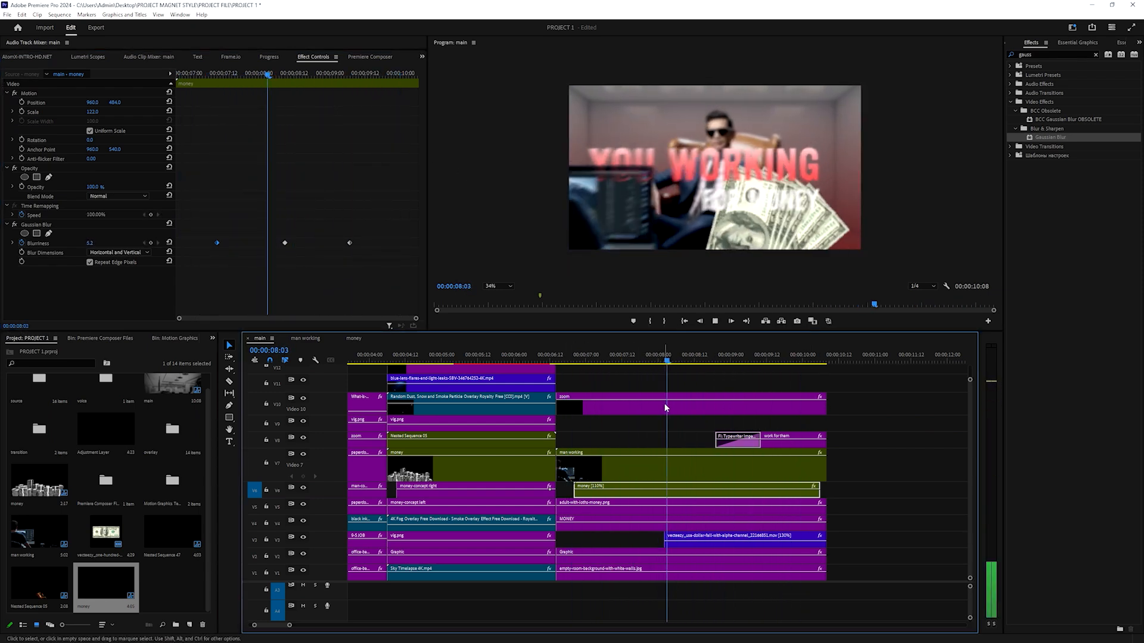
pyautogui.press('space')
# Move the zoom, man working and money clips up one track and add the Random Dust, Snow and Smoke overlay to Video 10 at the scene's start
pyautogui.moveTo(655, 386); pyautogui.dragTo(723, 457)
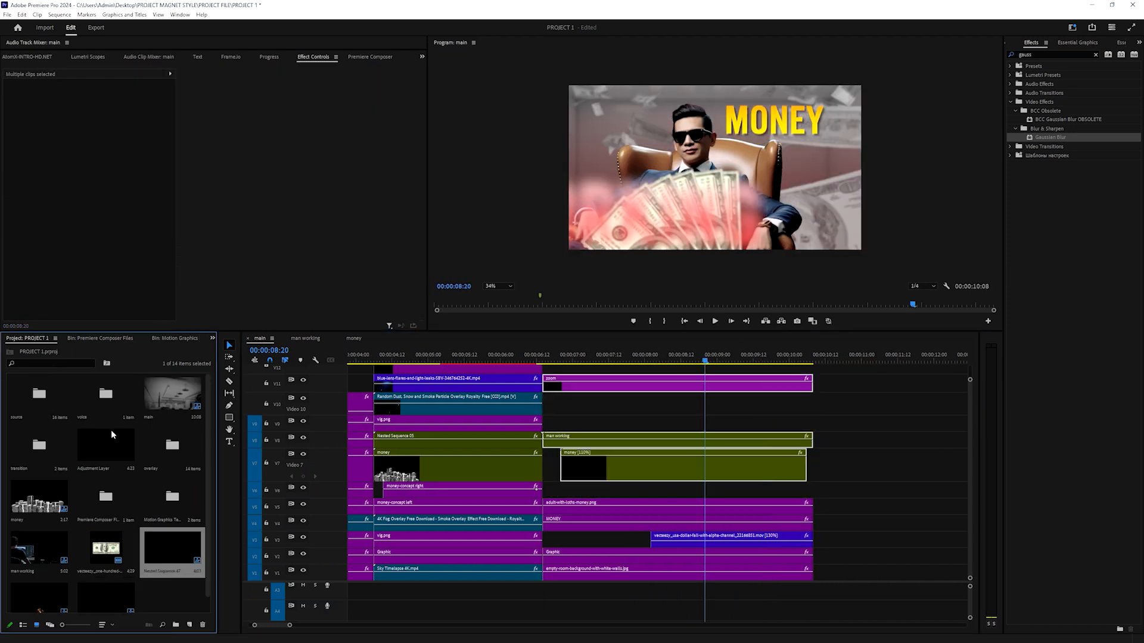
pyautogui.doubleClick(165, 463)
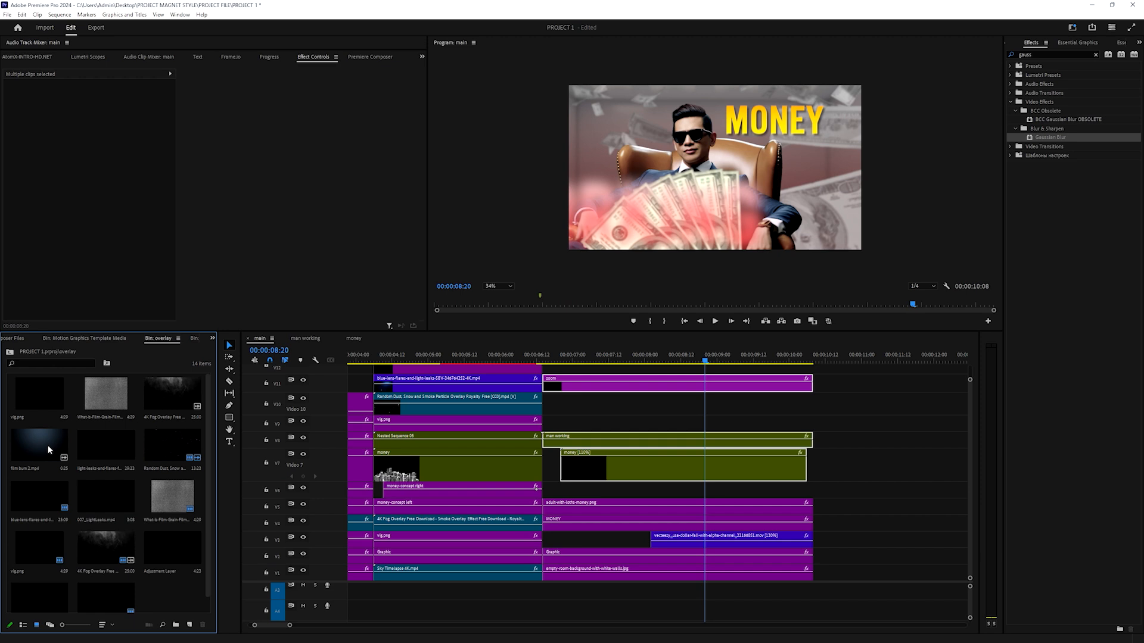
pyautogui.click(178, 451)
pyautogui.moveTo(177, 451); pyautogui.dragTo(549, 408)
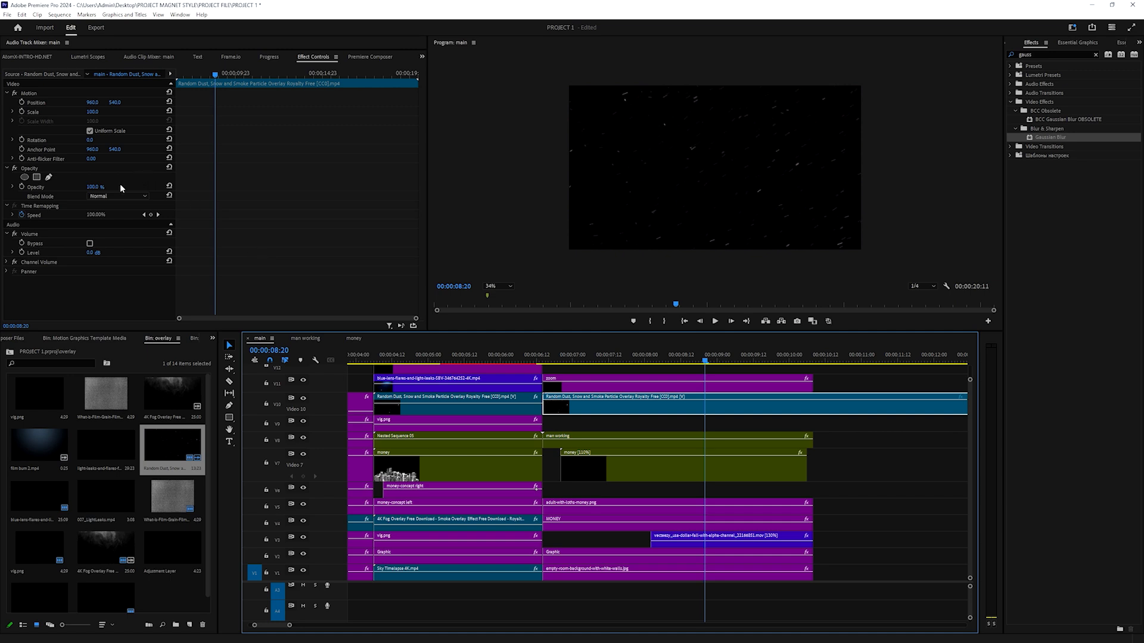
# Set the particle overlay's blend mode to Screen and trim it to the scene's end
pyautogui.click(116, 198)
pyautogui.click(104, 289)
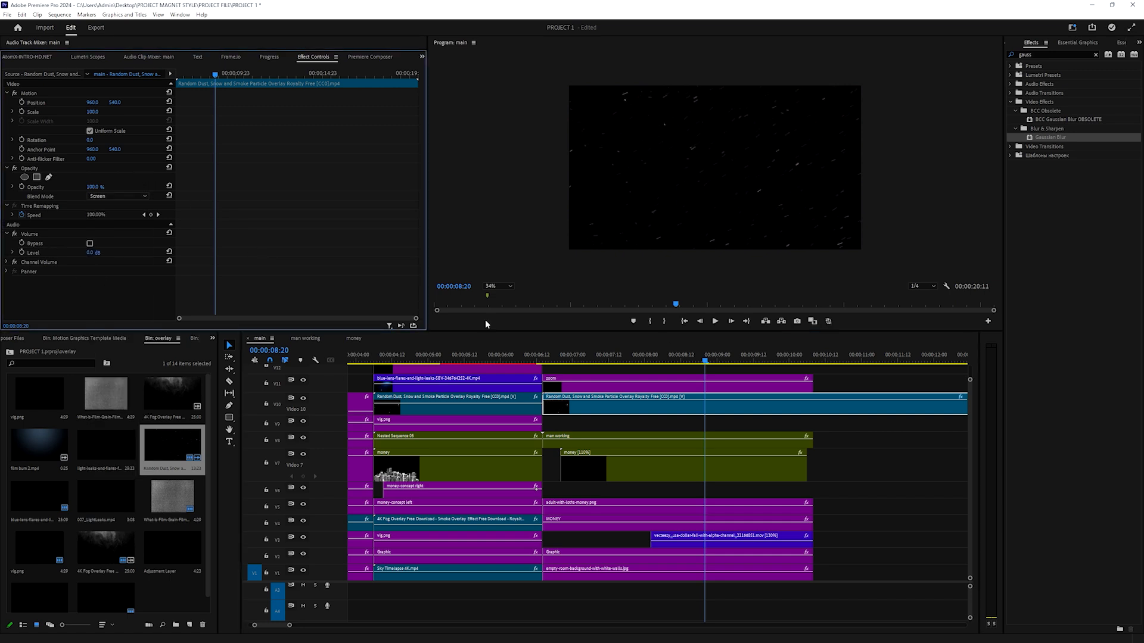
pyautogui.moveTo(706, 361); pyautogui.dragTo(814, 373)
pyautogui.hotkey('ctrl', 'k')
pyautogui.click(841, 409)
pyautogui.press('Delete')
# Place the 4K Fog Overlay clip on the track below the money clip at the scene's start
pyautogui.click(676, 473)
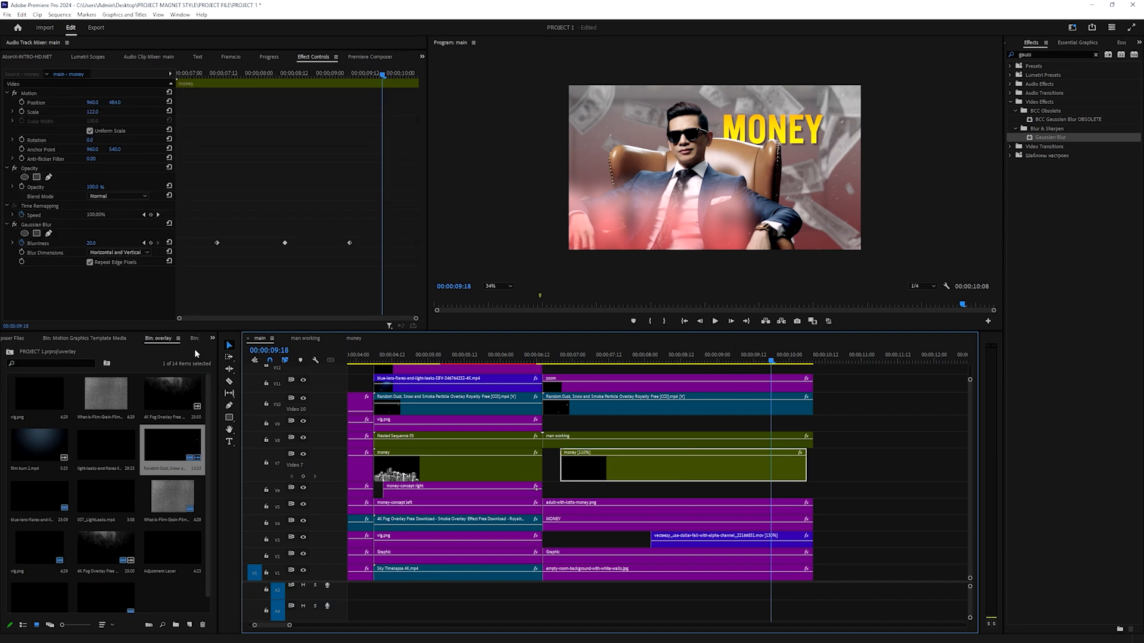
pyautogui.moveTo(172, 396); pyautogui.dragTo(588, 494)
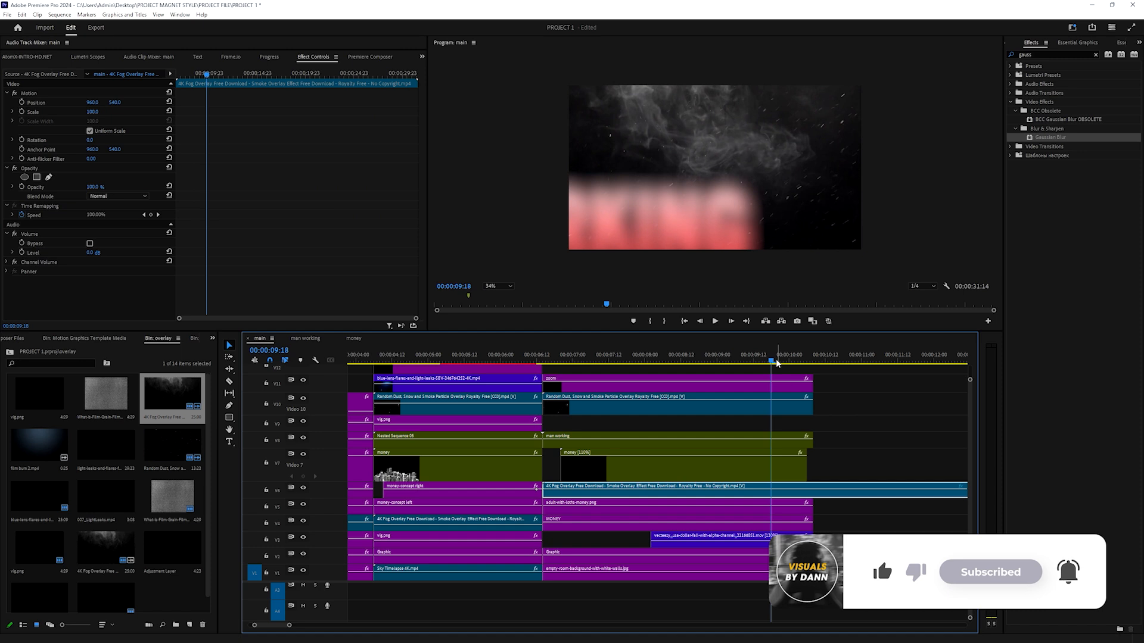
# Set the fog overlay's blend mode to Screen, its opacity to 40% and its scale to 173, and preview the scene
pyautogui.moveTo(777, 362); pyautogui.dragTo(603, 360)
pyautogui.click(103, 196)
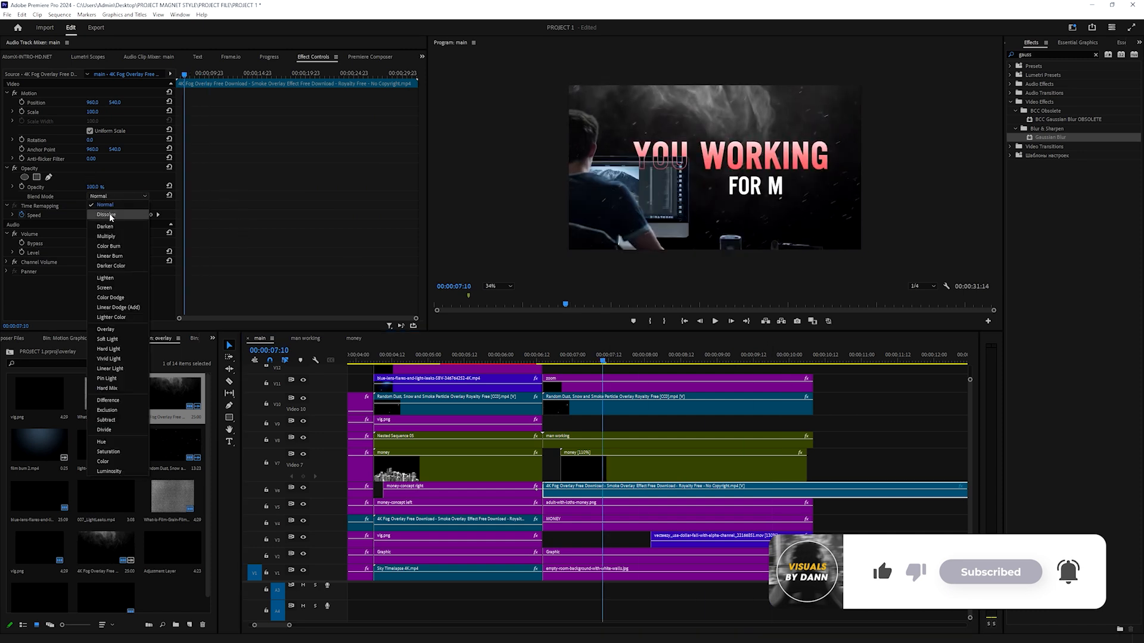
pyautogui.click(106, 288)
pyautogui.press('space')
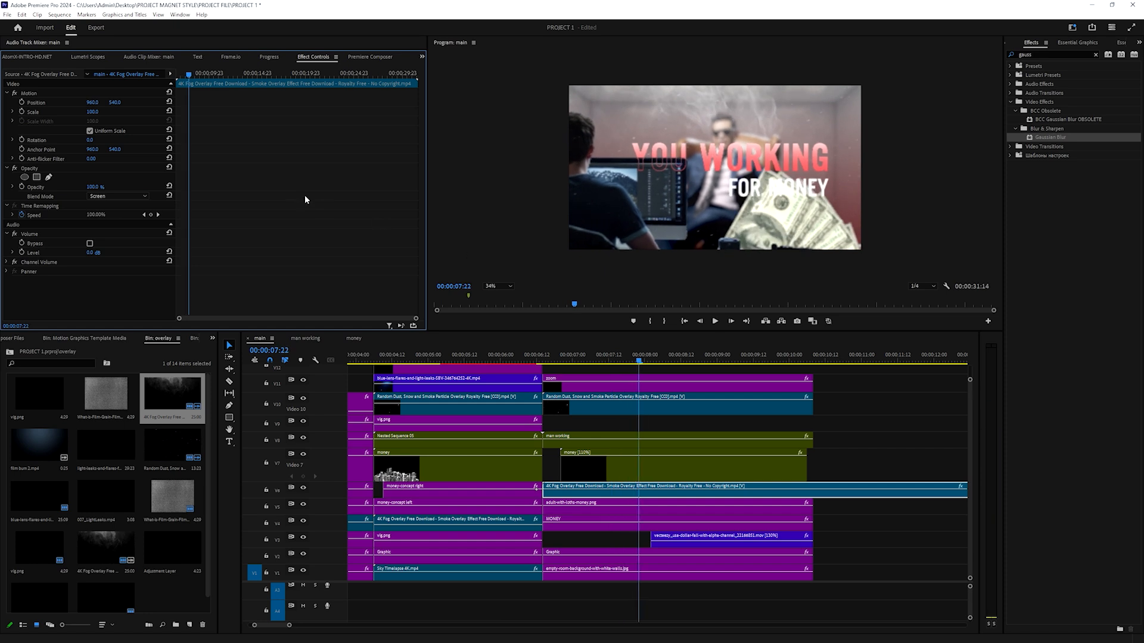
pyautogui.moveTo(92, 187); pyautogui.dragTo(57, 186)
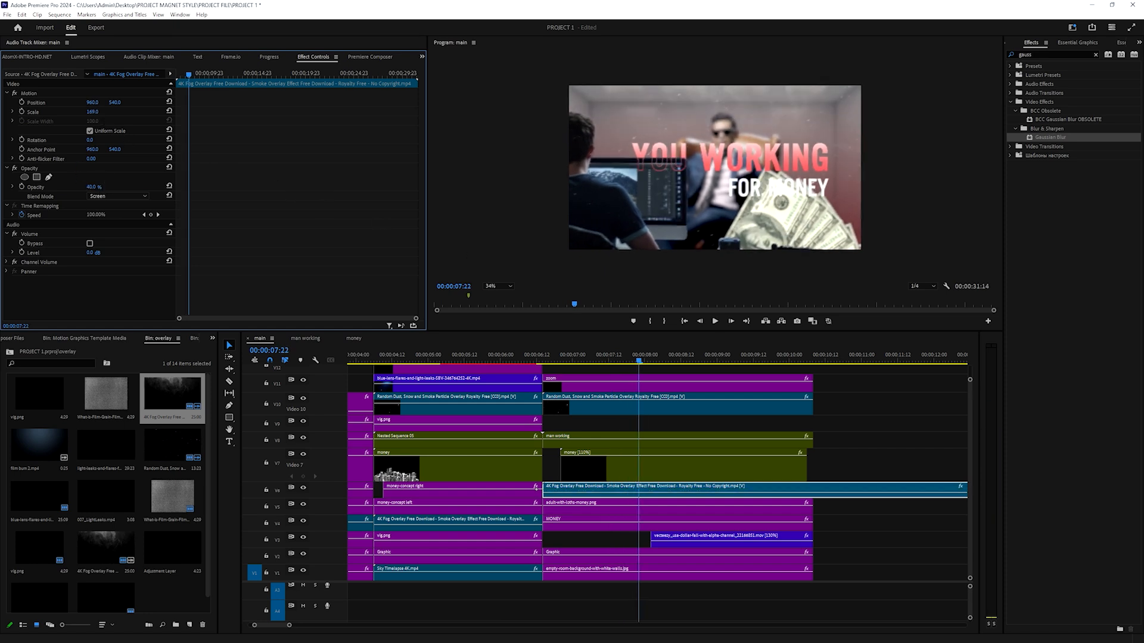
pyautogui.press('space')
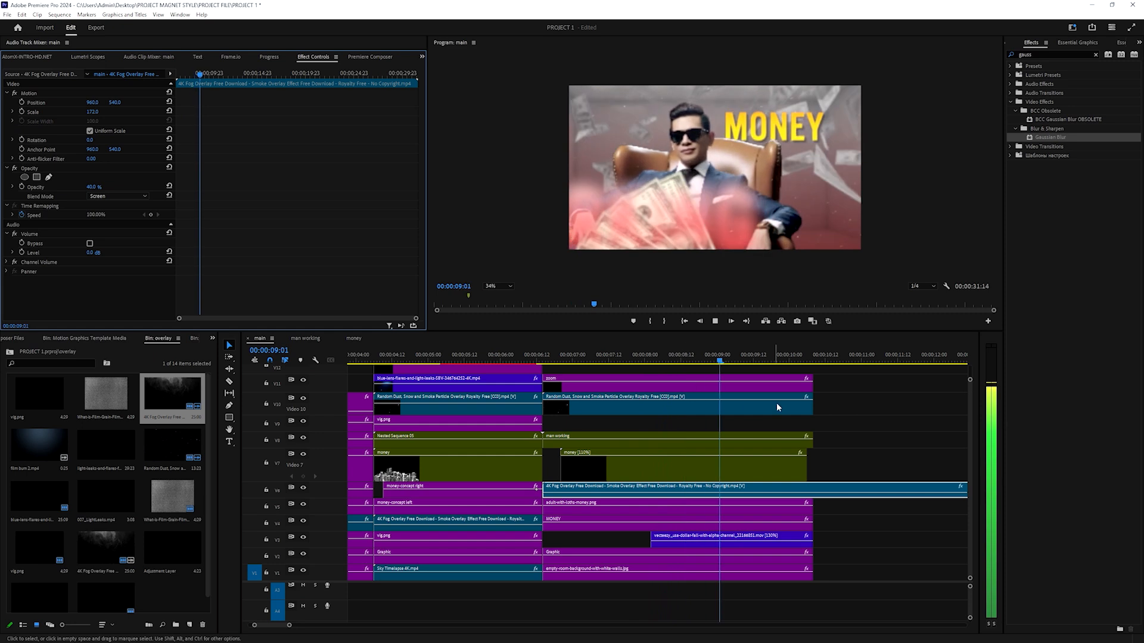
# Split the fog overlay at the scene's end, 00:00:10:08, and delete the part beyond it
pyautogui.moveTo(781, 360); pyautogui.dragTo(813, 361)
pyautogui.hotkey('ctrl', 'k')
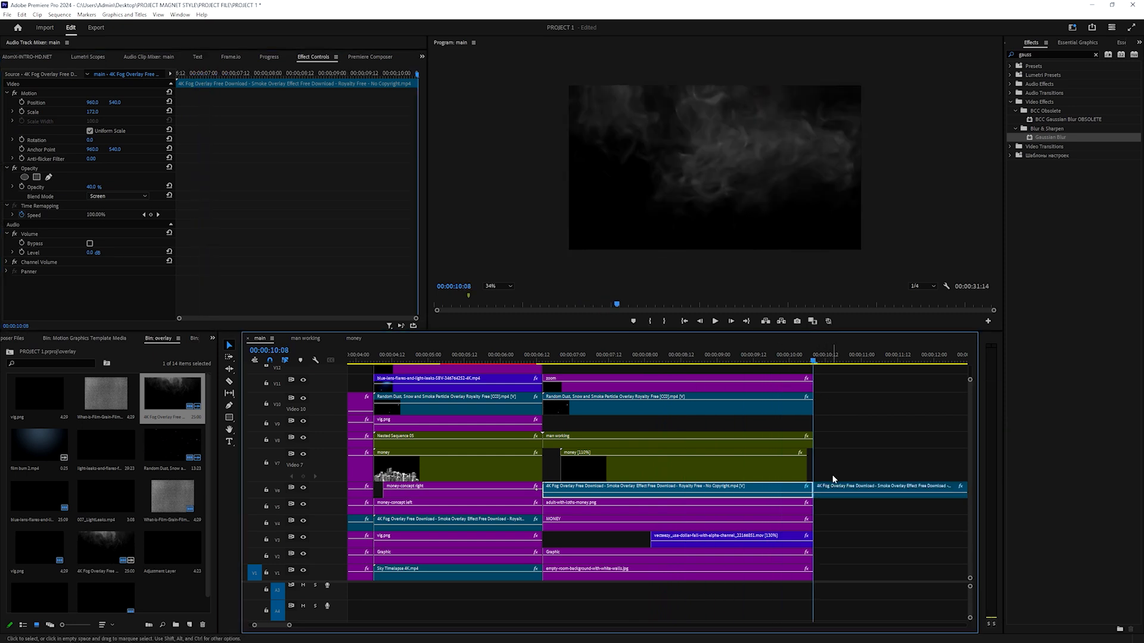
pyautogui.click(834, 485)
pyautogui.press('Delete')
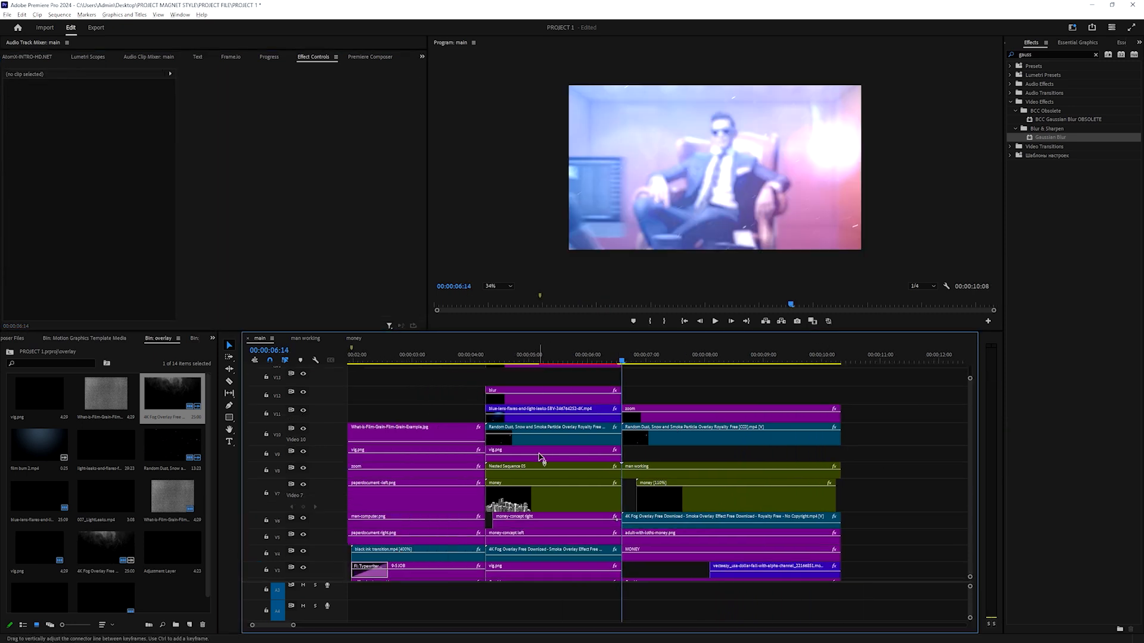
# Move the zoom and dust overlay clips up one track and copy the vig.png vignette onto Video 10 across the scene
pyautogui.moveTo(596, 453); pyautogui.dragTo(794, 410)
pyautogui.click(666, 361)
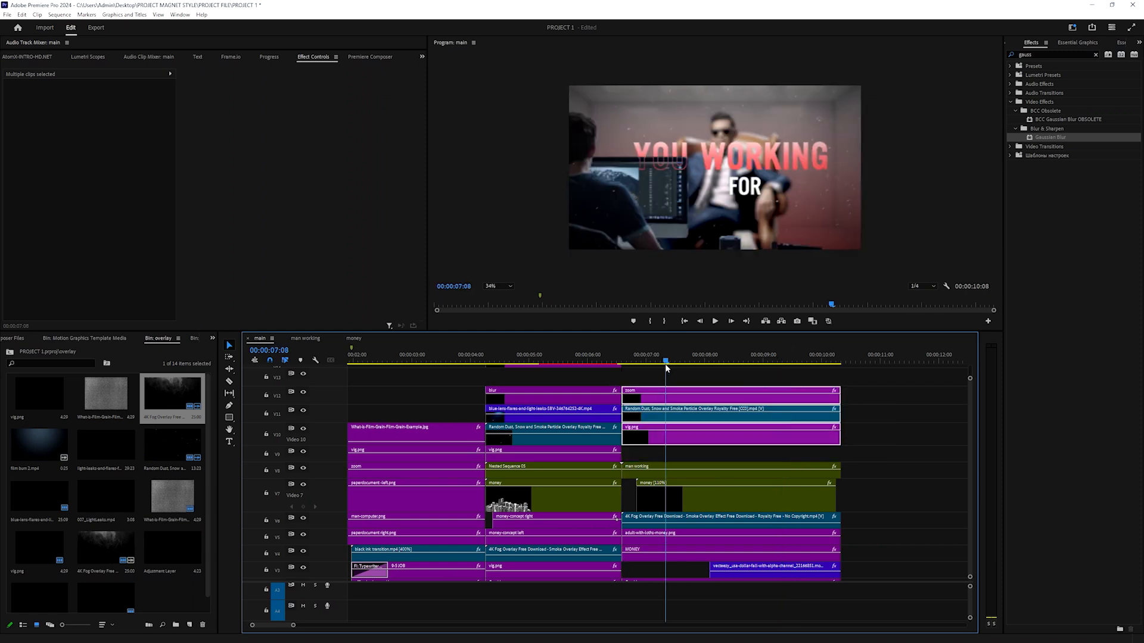
# Add the What-is-Film-Grain image below the vignette at the scene's start and trim it to the scene's end at 00:00:10:08
pyautogui.scroll(-1, 135, 467)
pyautogui.moveTo(181, 480); pyautogui.dragTo(631, 455)
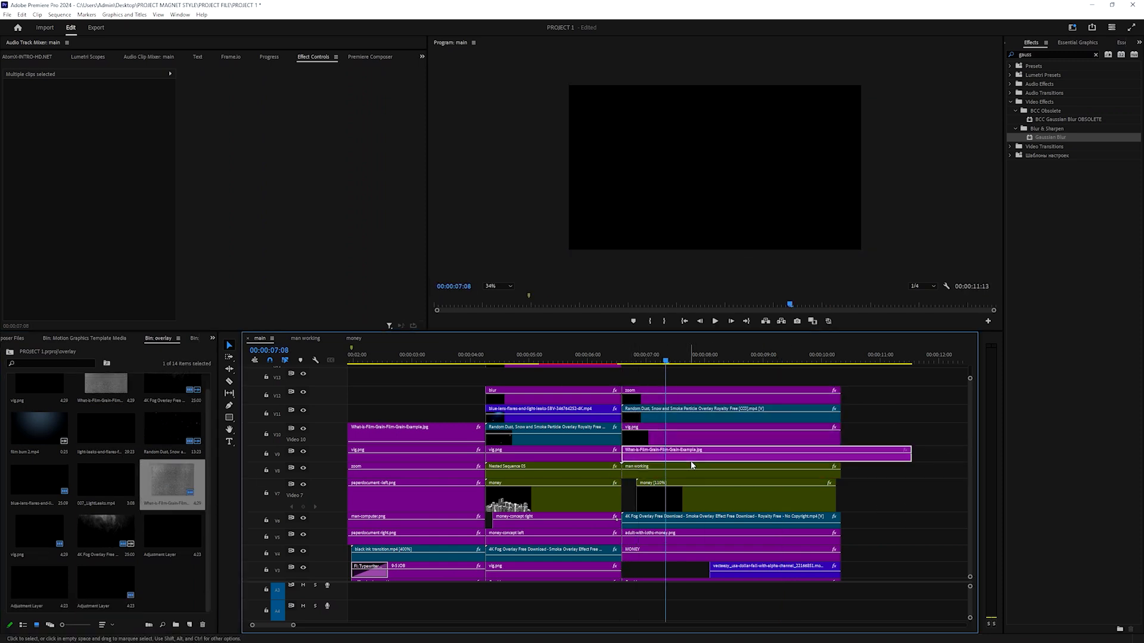
pyautogui.click(842, 361)
pyautogui.hotkey('ctrl', 'k')
pyautogui.press('Delete')
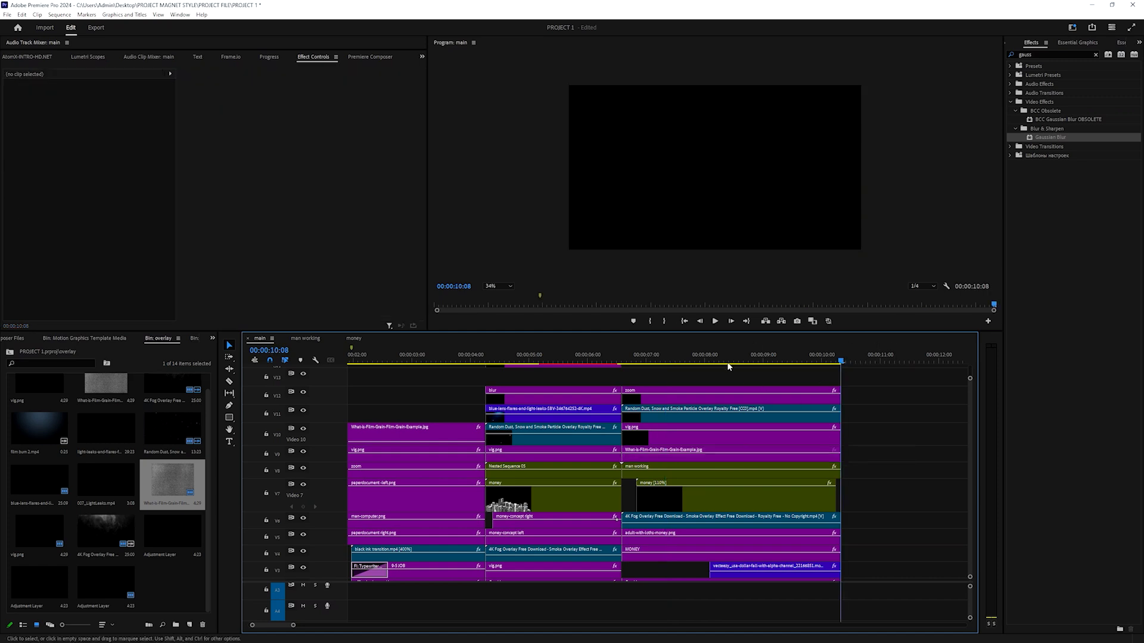
# Scale the film grain image to 195, set its blend mode to Overlay and reduce its opacity
pyautogui.click(683, 362)
pyautogui.click(699, 454)
pyautogui.moveTo(93, 112); pyautogui.dragTo(149, 112)
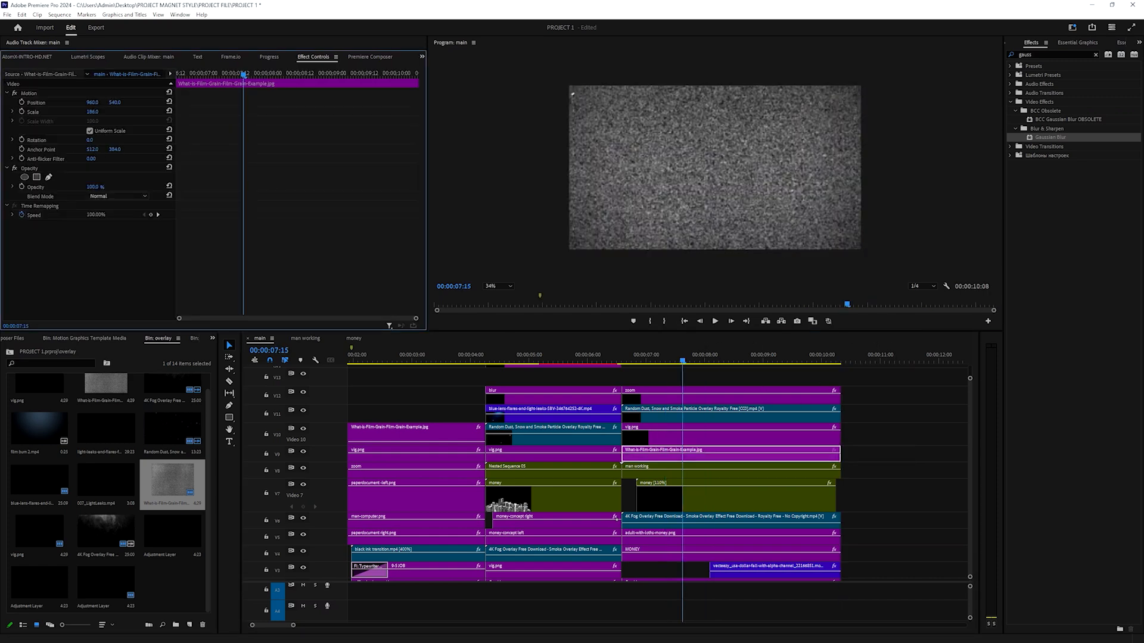
pyautogui.click(111, 197)
pyautogui.click(110, 328)
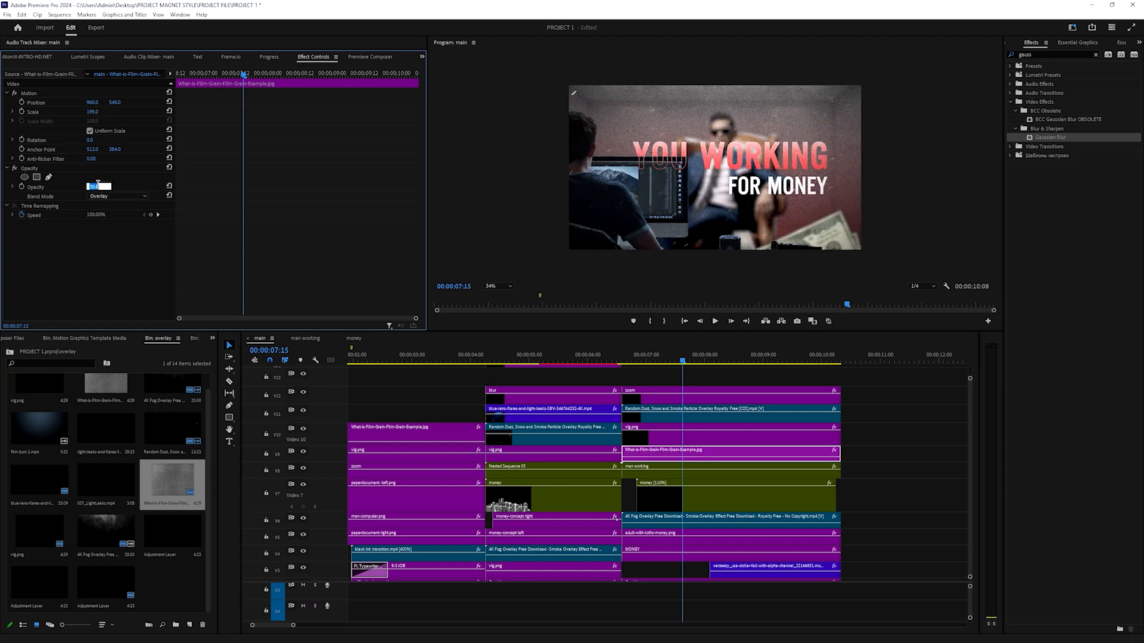
pyautogui.scroll(14, 676, 165)
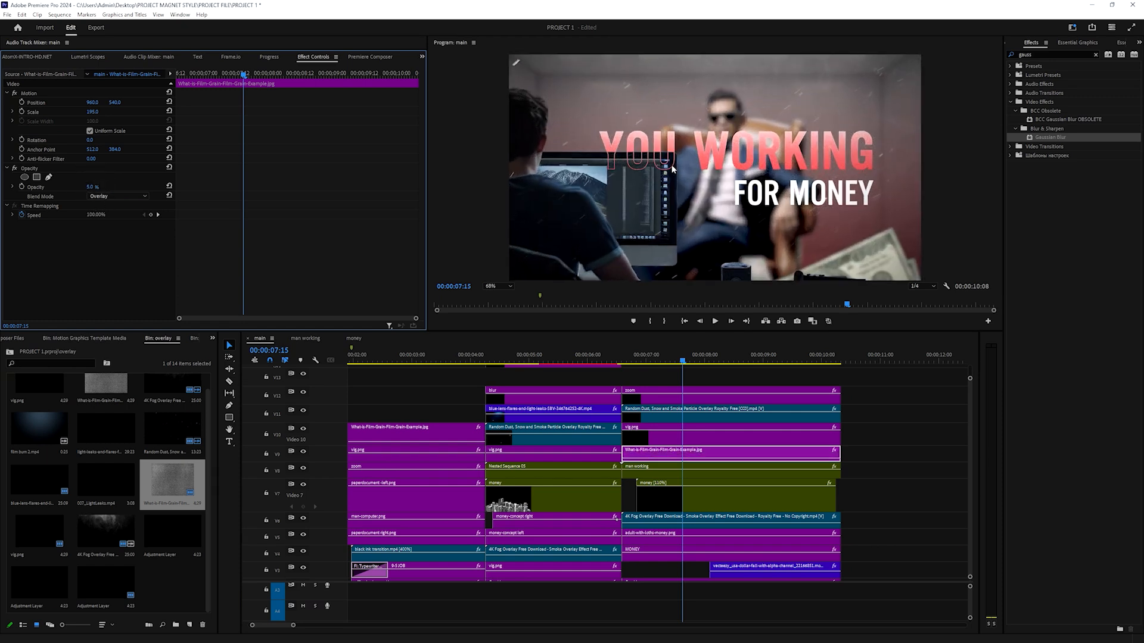